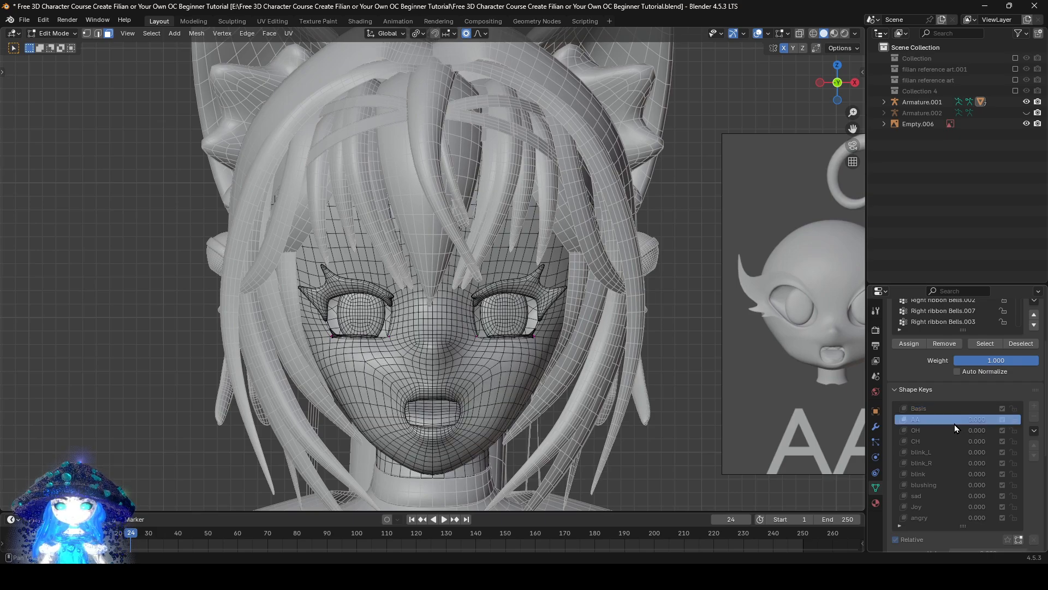
Cycle through the face mesh's shape keys from AA to angry and examine each expression on the head
key("Down")
key("Down")
key("Down")
key("Down")
key("Down")
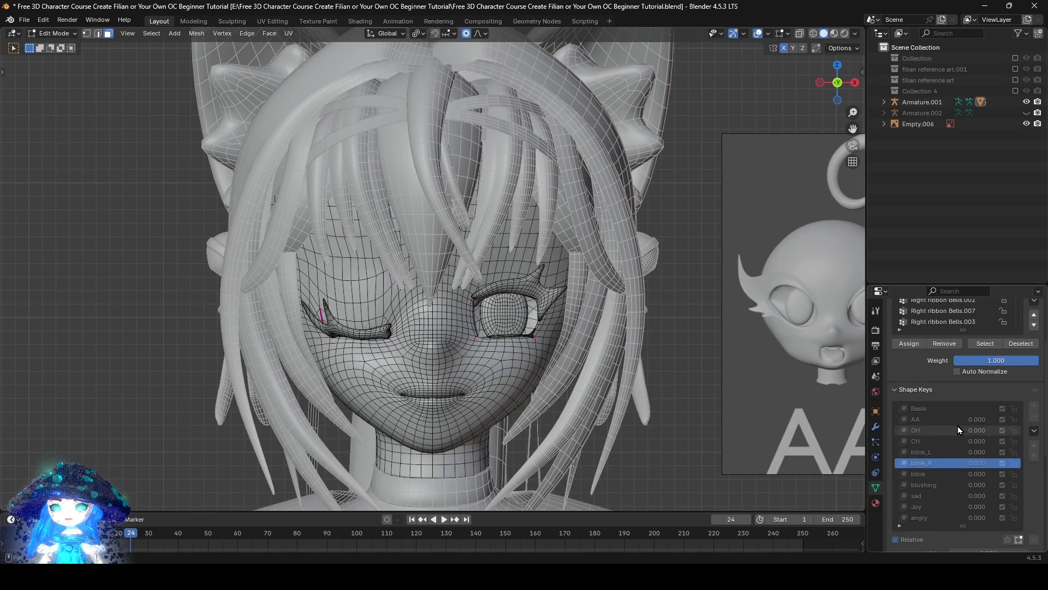
key("Down")
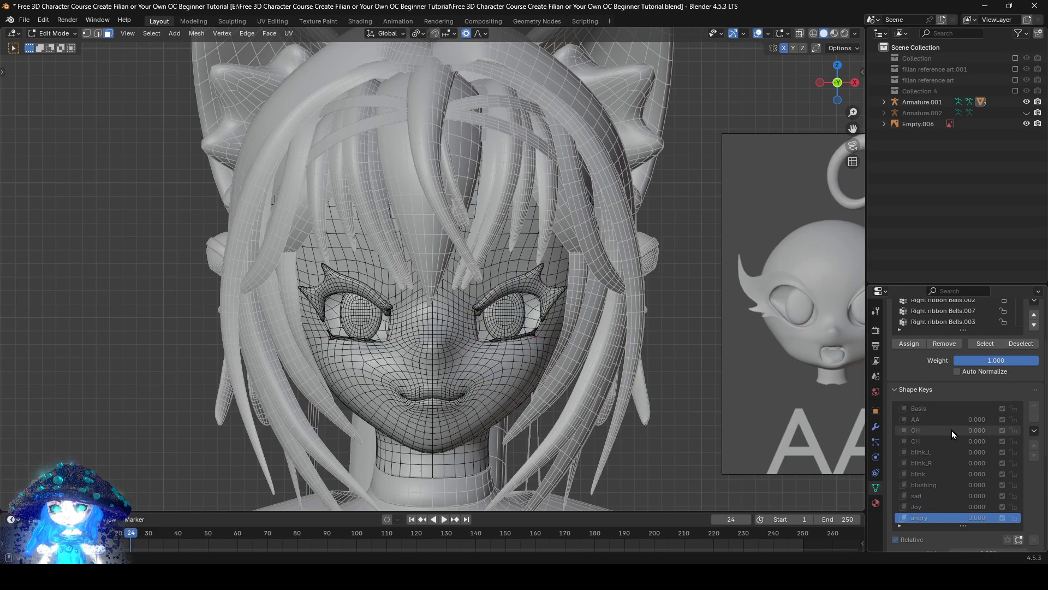
scroll(580, 405, "down", 1)
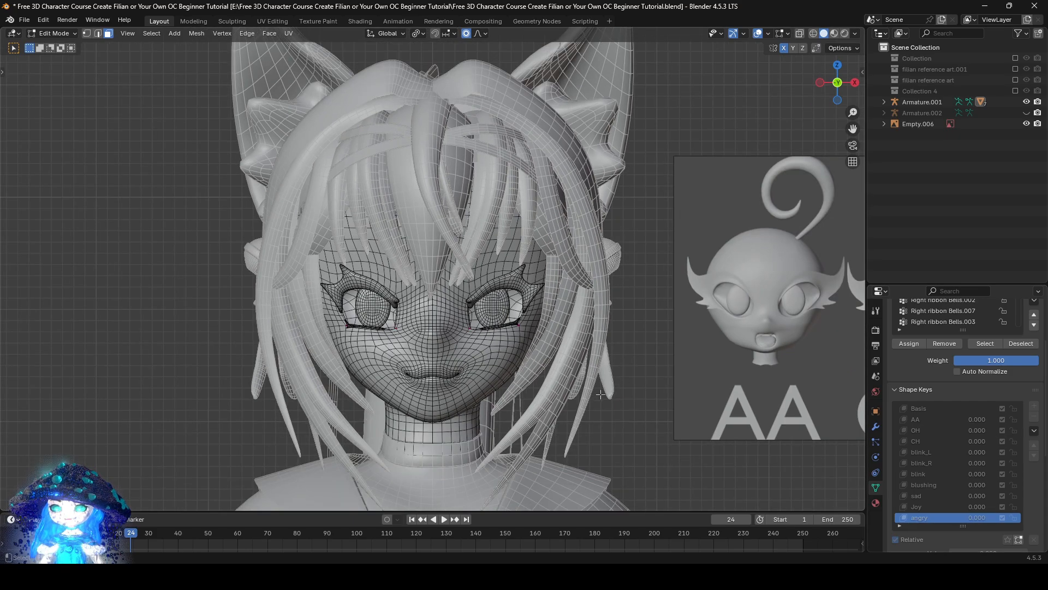
mouse_move(619, 373)
middle_mouse_down("shift")
mouse_move(518, 400)
mouse_move(620, 370)
middle_mouse_up("shift")
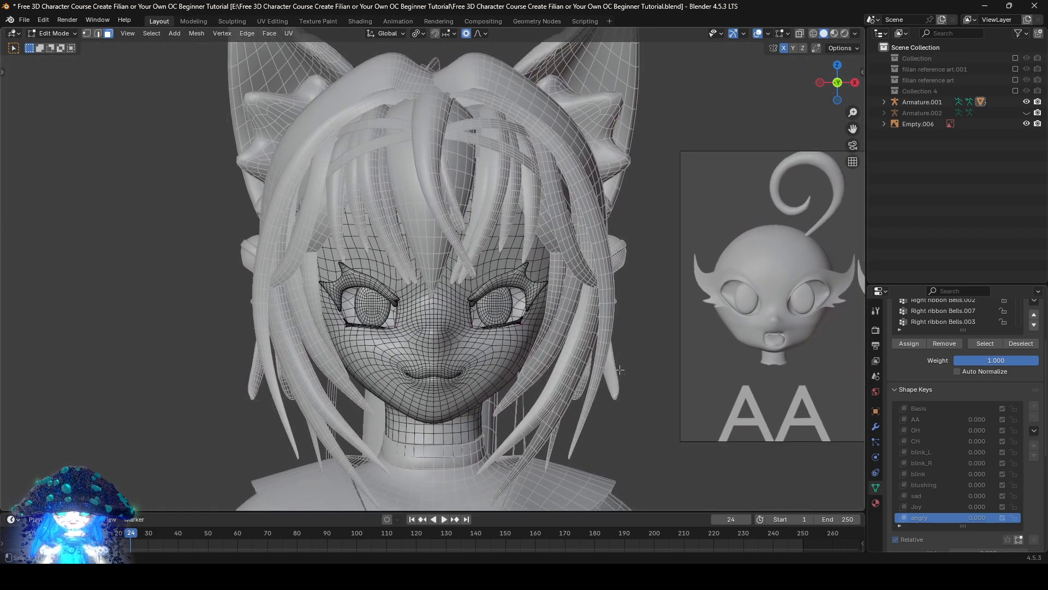
scroll(620, 370, "up", 1)
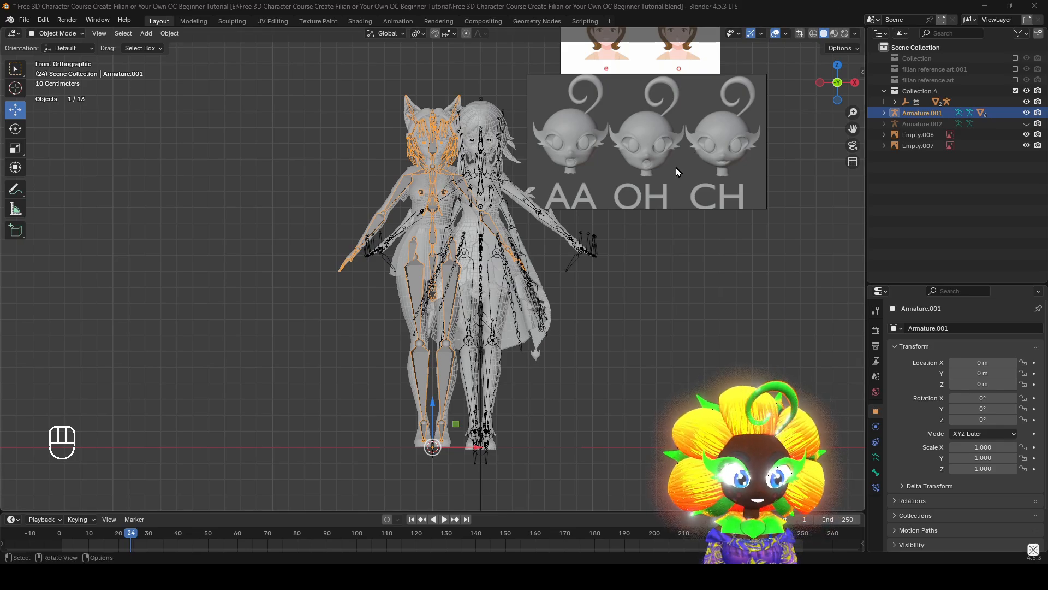
Examine the mouth shapes on the AA, OH and CH reference image beside the characters
middle_click_drag(676, 168, 686, 225, "shift")
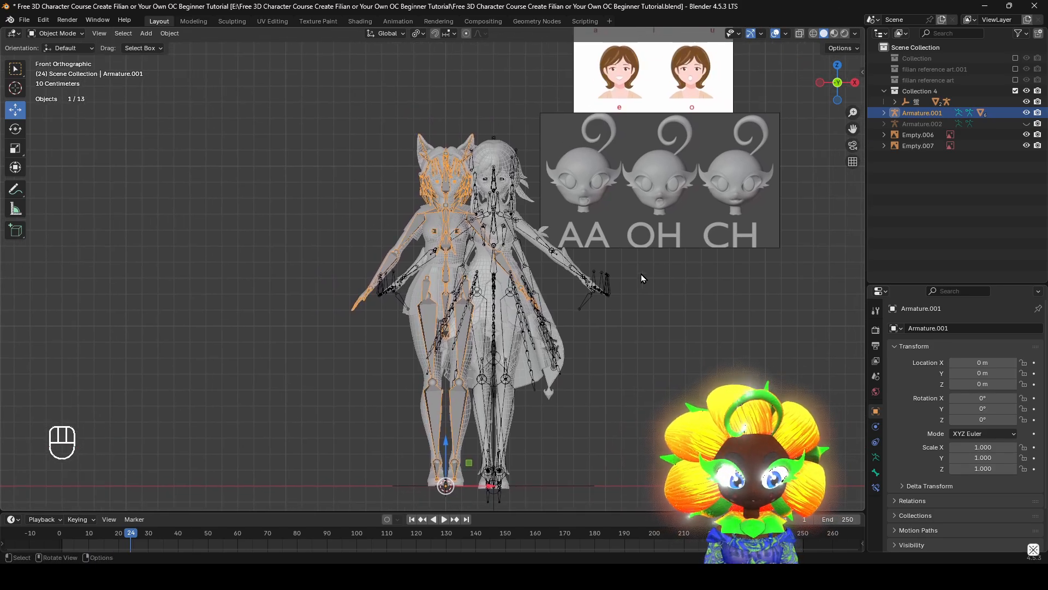
middle_click_drag(640, 176, 451, 264, "shift")
scroll(453, 264, "up", 5)
middle_click_drag(625, 277, 510, 288, "shift")
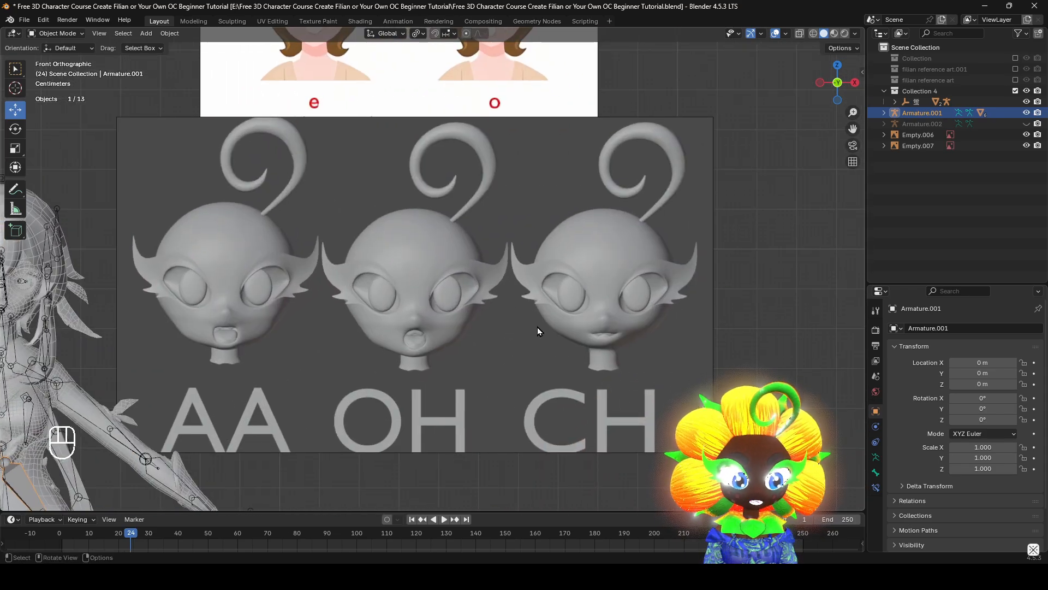
middle_click_drag(537, 326, 581, 300, "shift")
scroll(470, 305, "up", 1)
scroll(563, 312, "up", 8, "shift")
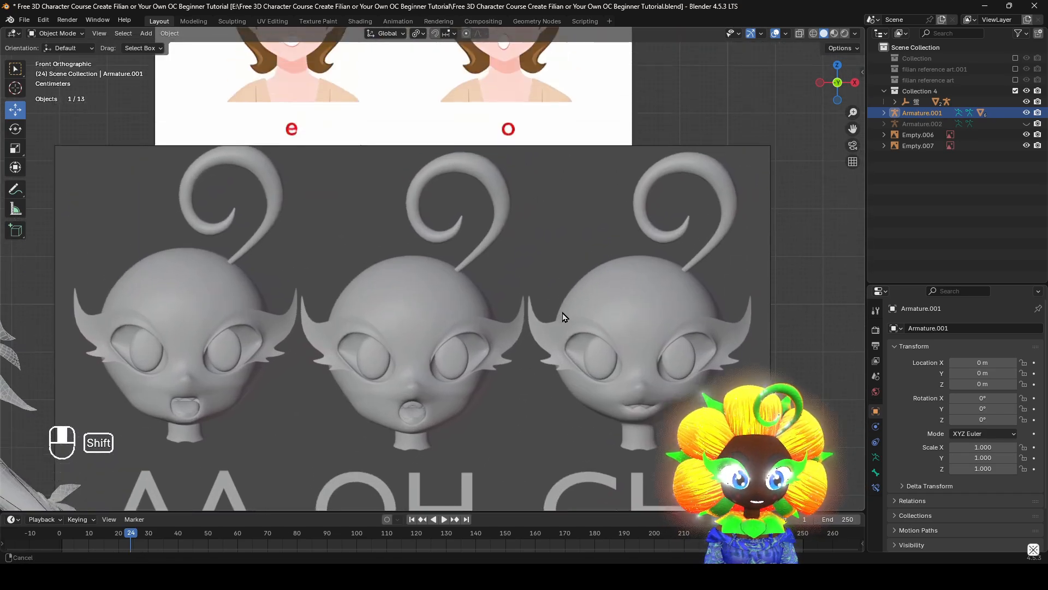
scroll(671, 302, "down", 8, "shift")
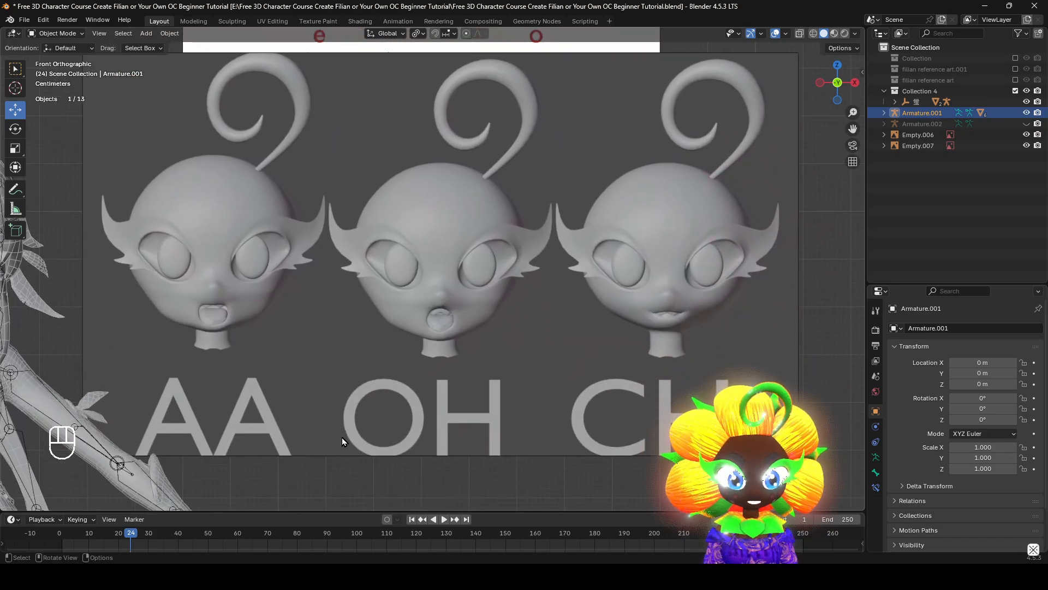
Hide the bones and open the second character's face mesh in Edit Mode, framed in front view
middle_click_drag(464, 210, 652, 350, "shift")
scroll(543, 386, "down", 1)
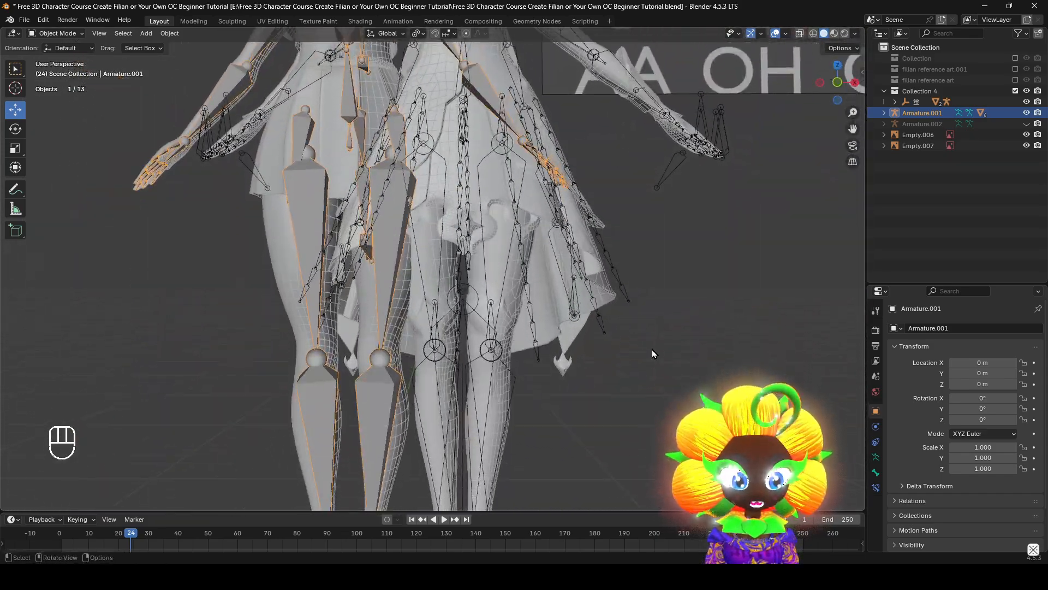
scroll(652, 350, "down", 2)
middle_click_drag(562, 186, 535, 448, "shift")
scroll(513, 328, "up", 6)
middle_click_drag(464, 207, 538, 281, "shift")
middle_click_drag(538, 282, 555, 289)
scroll(555, 289, "down", 1)
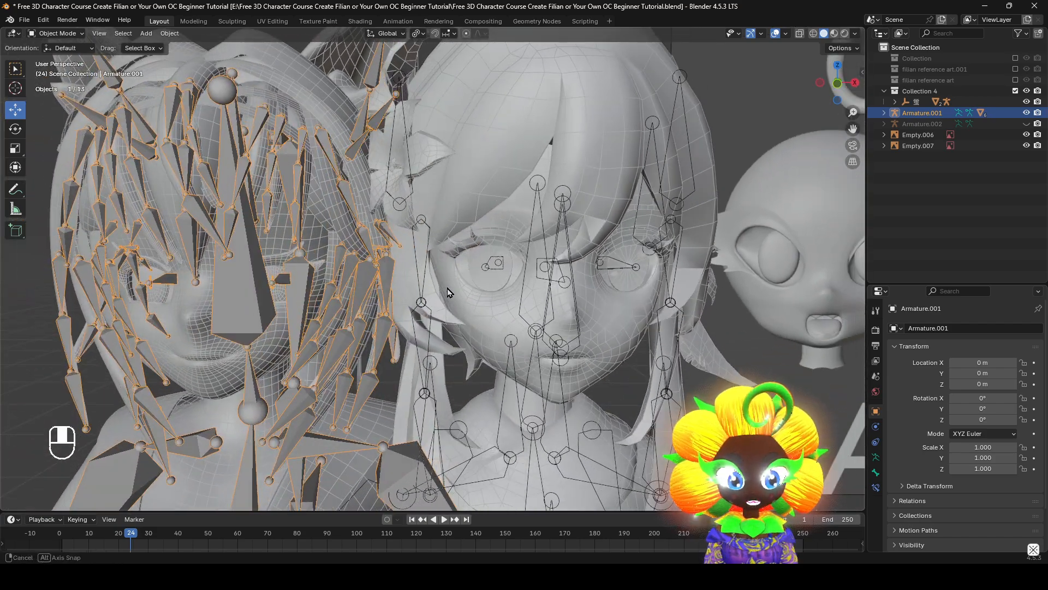
key("q")
left_click(556, 289)
left_click(506, 304)
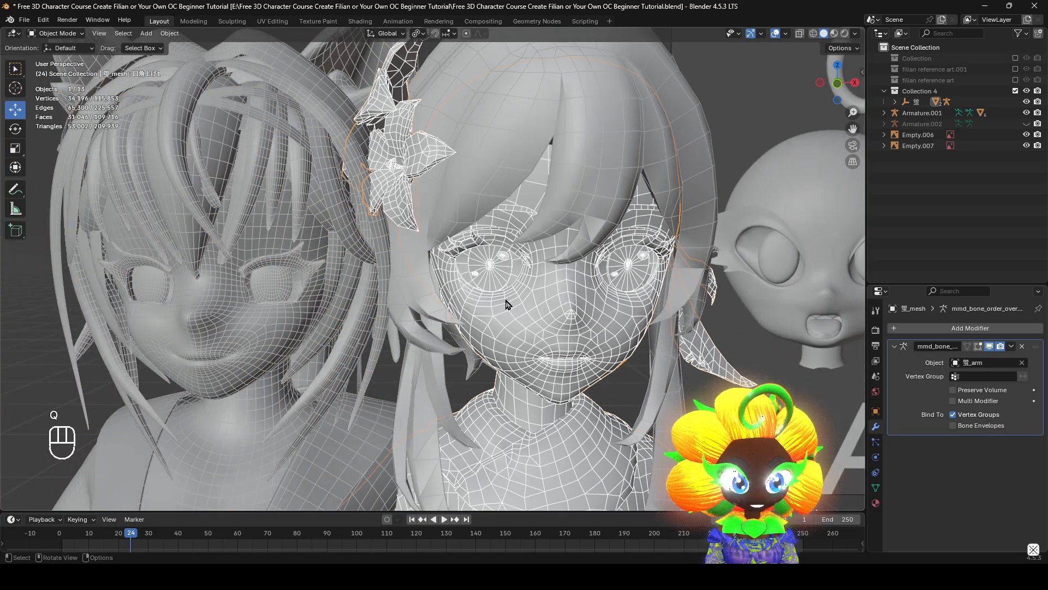
key("Tab")
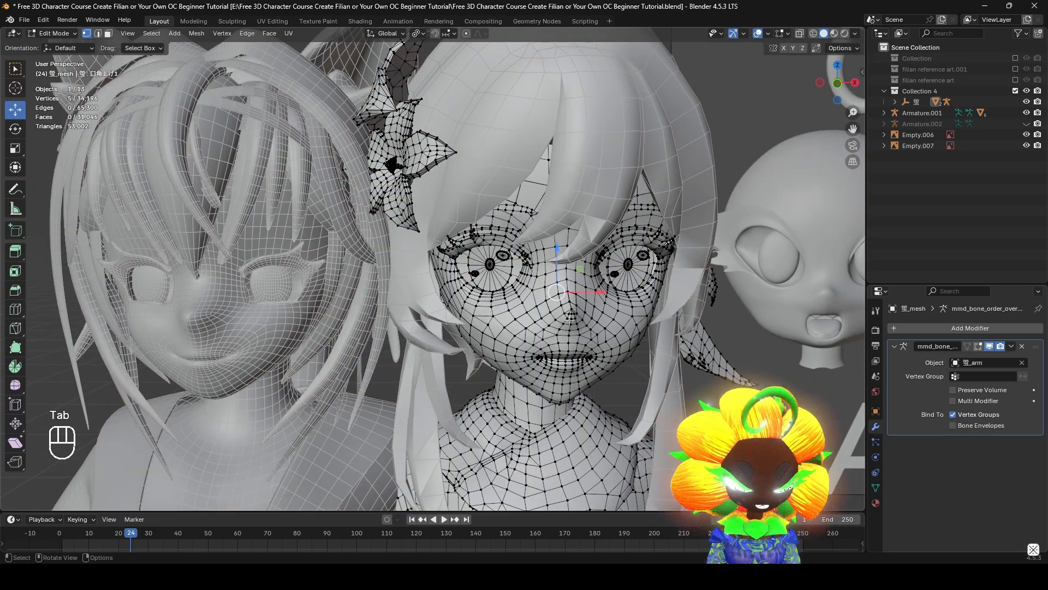
key("KP_Decimal")
key("KP_1")
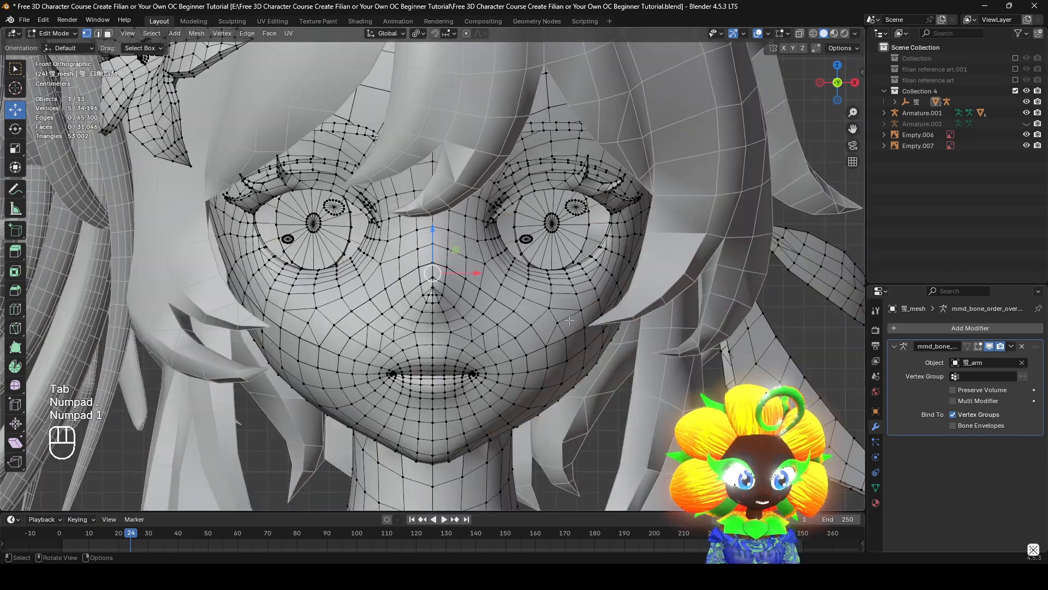
Examine the second character's eye expressions by stepping through its shape keys, starting with the wink keys after Basis
left_click(876, 491)
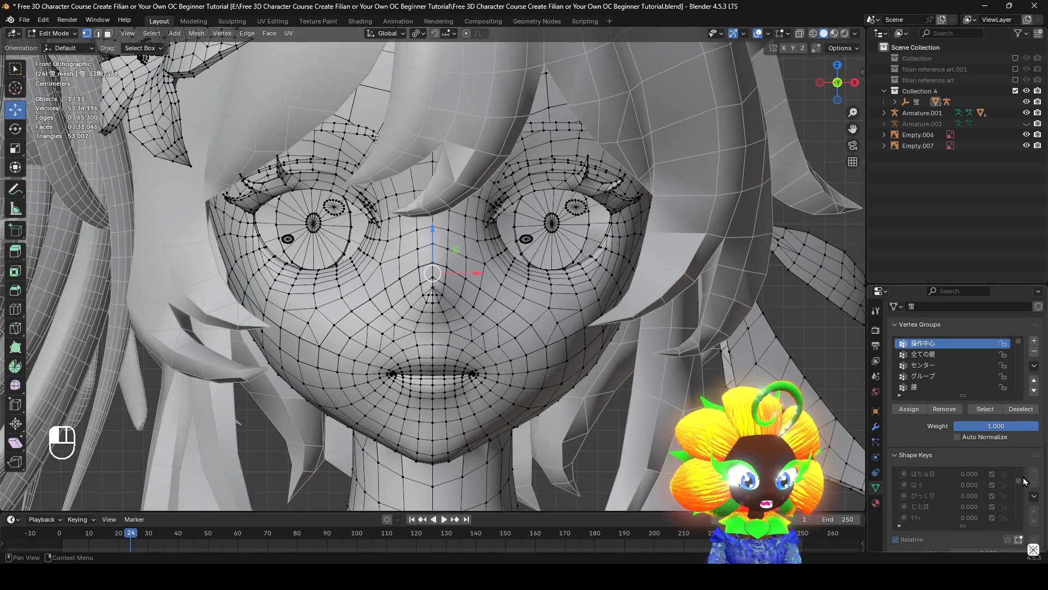
scroll(997, 420, "down", 5)
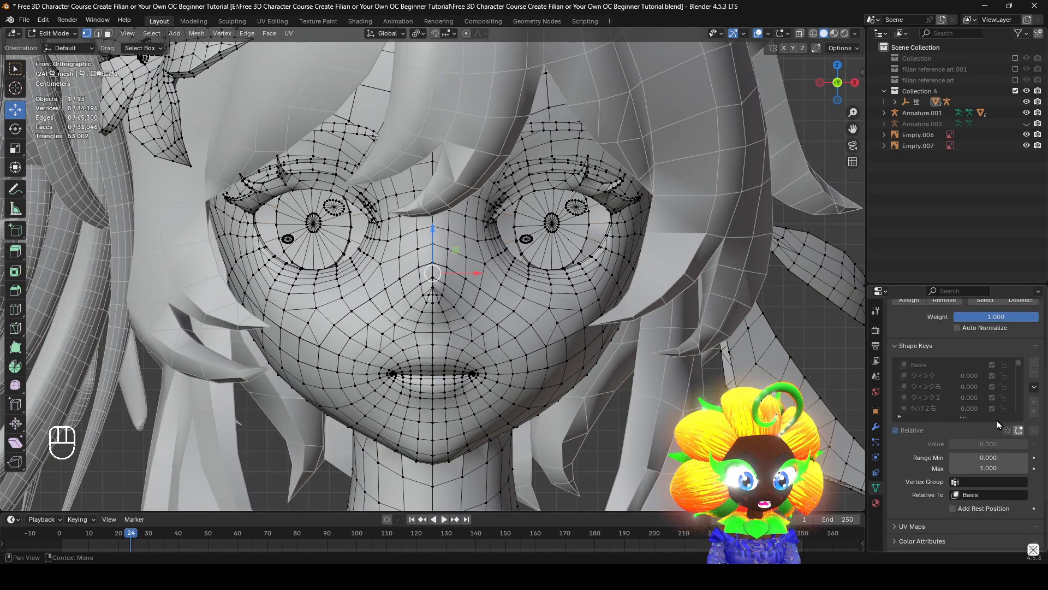
left_click(929, 374)
key("Down")
key("Down")
key("Down")
key("Down")
key("Down")
key("Down")
key("Down")
key("Down")
key("Down")
key("Down")
key("Down")
key("Down")
key("Down")
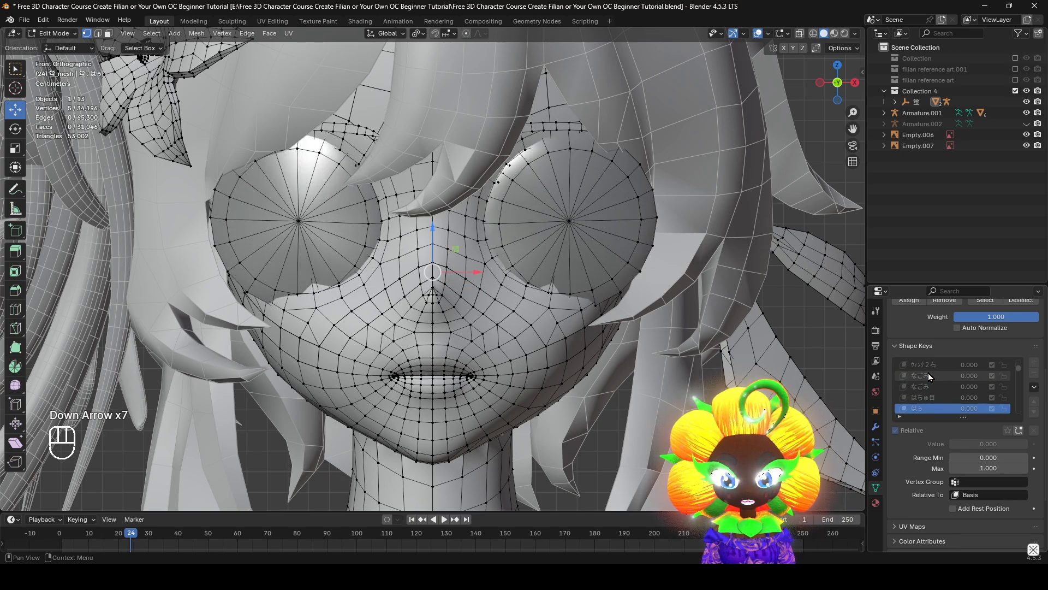
Compare the second character's vowel mouth shape keys with the neighbouring Eye_Lower key
key("Down")
key("Down")
key("Down")
key("Down")
key("Down")
key("Down")
key("Down")
key("Down")
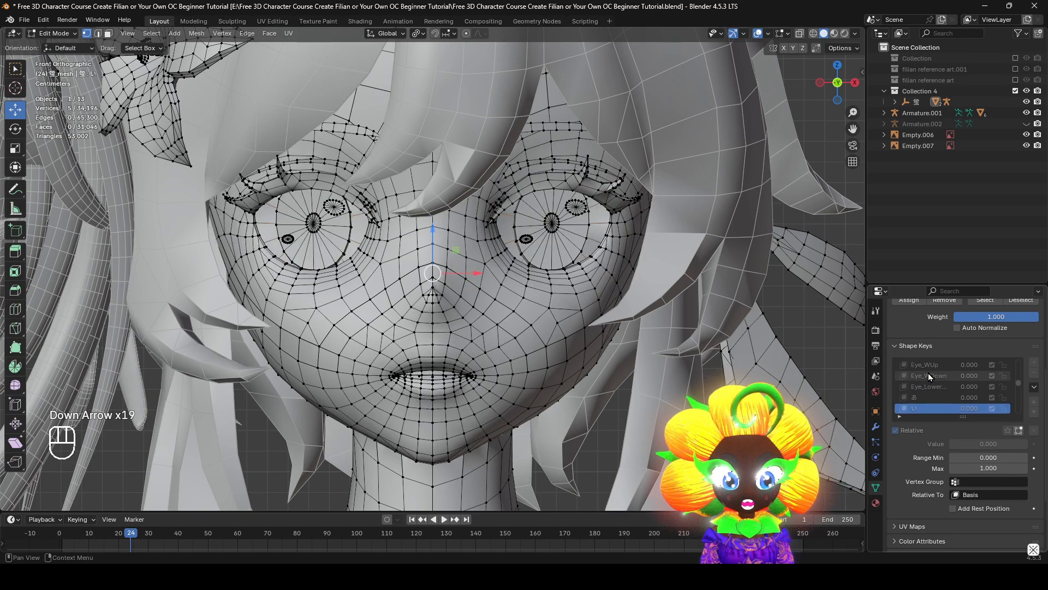
key("Up")
key("Up")
key("Up")
key("Up")
key("Down")
key("Down")
key("Down")
key("Down")
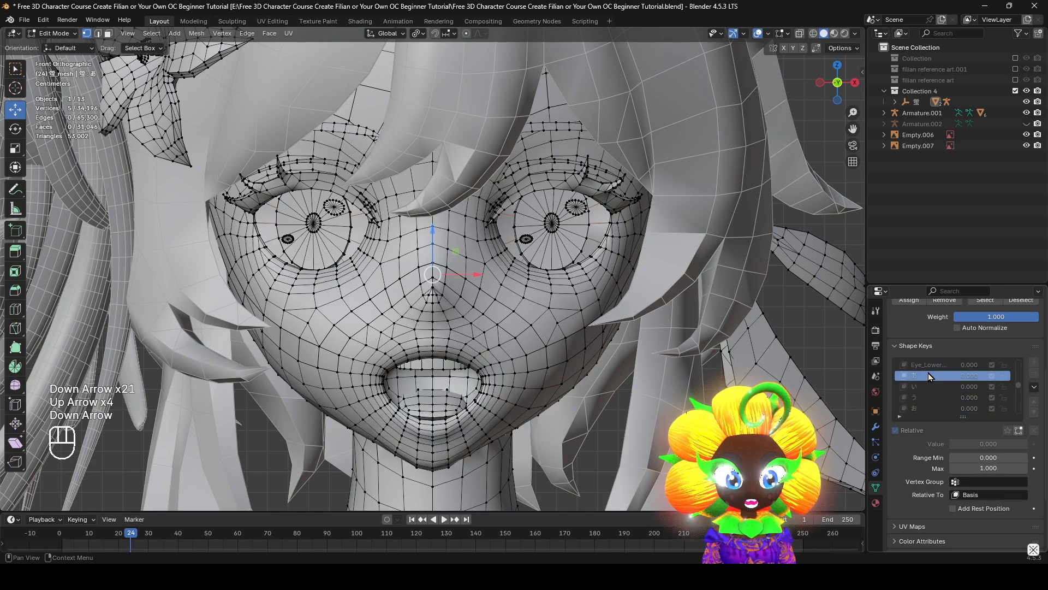
key("Up")
key("Up")
key("Up")
key("Up")
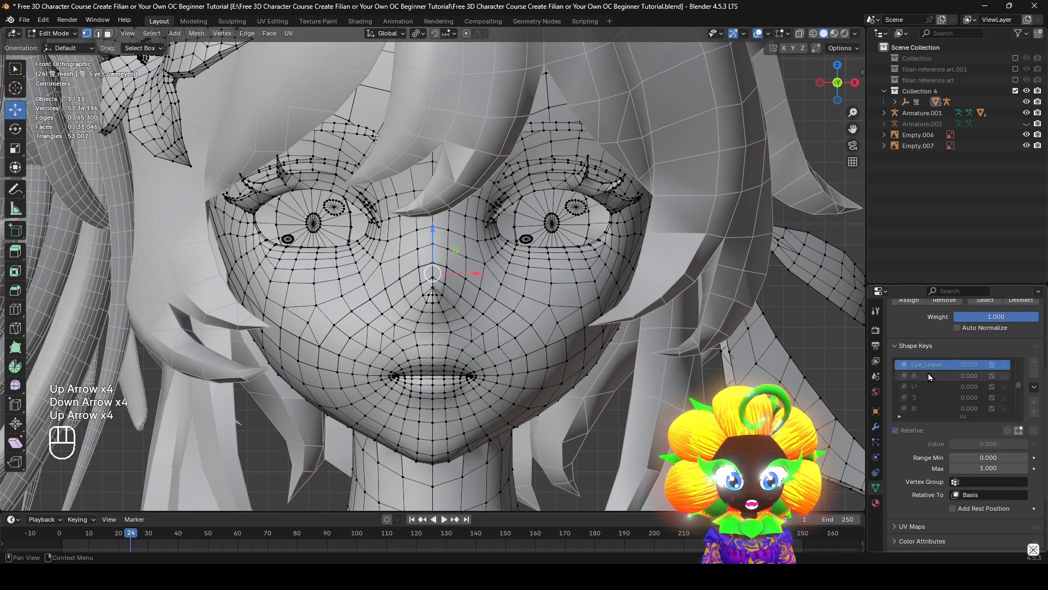
key("Down")
key("Down")
key("Down")
Examine the grin and remaining mouth and brow shape keys, then look back over the rest of the list
key("Down")
key("Down")
key("Down")
key("Down")
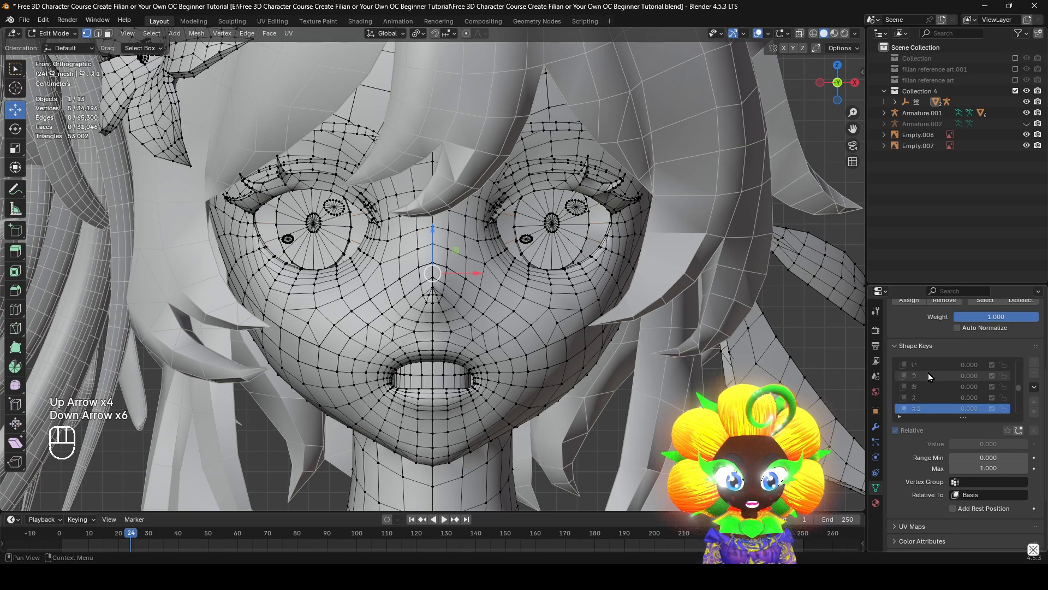
key("Down")
key("Down")
key("Down")
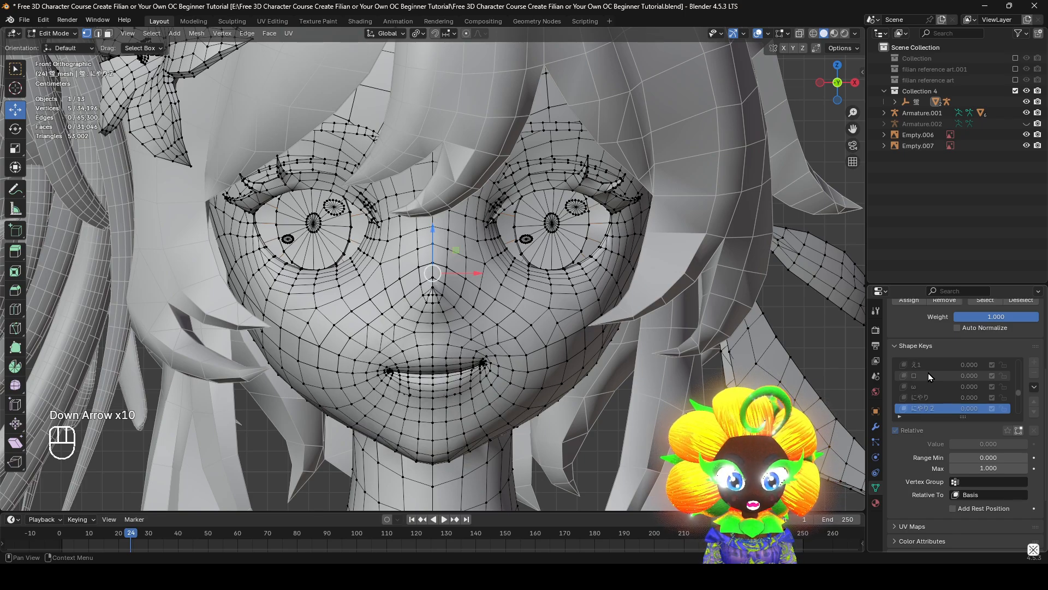
key("Up")
key("Up")
key("Up")
key("Down")
key("Down")
key("Down")
key("Down")
key("Down")
key("Down")
key("Down")
key("Down")
key("Down")
key("Down")
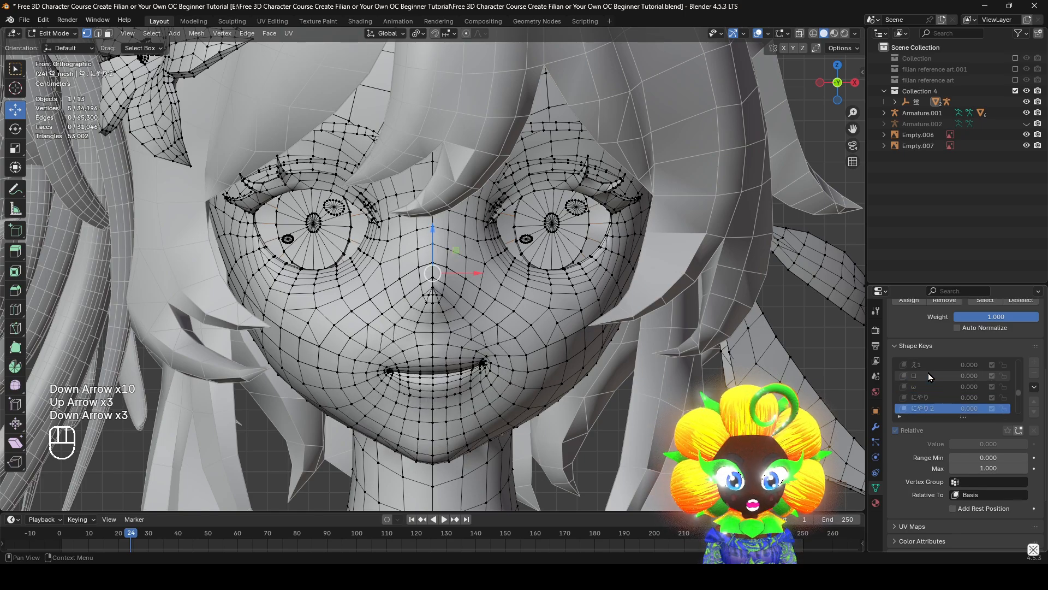
key("Down")
key("Down")
key("Down")
key("Down")
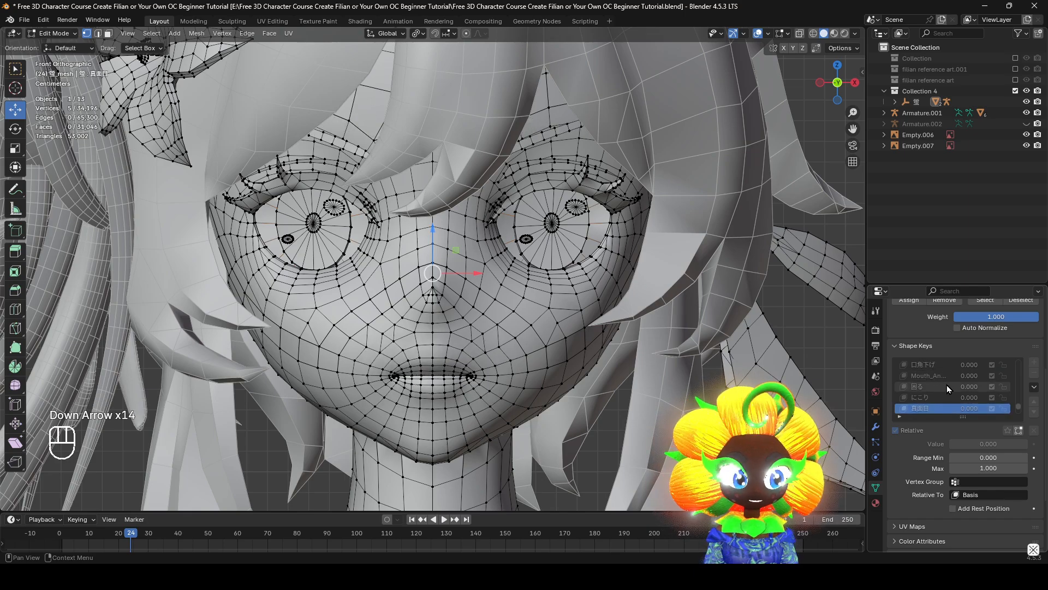
right_click(947, 384)
scroll(953, 377, "up", 12)
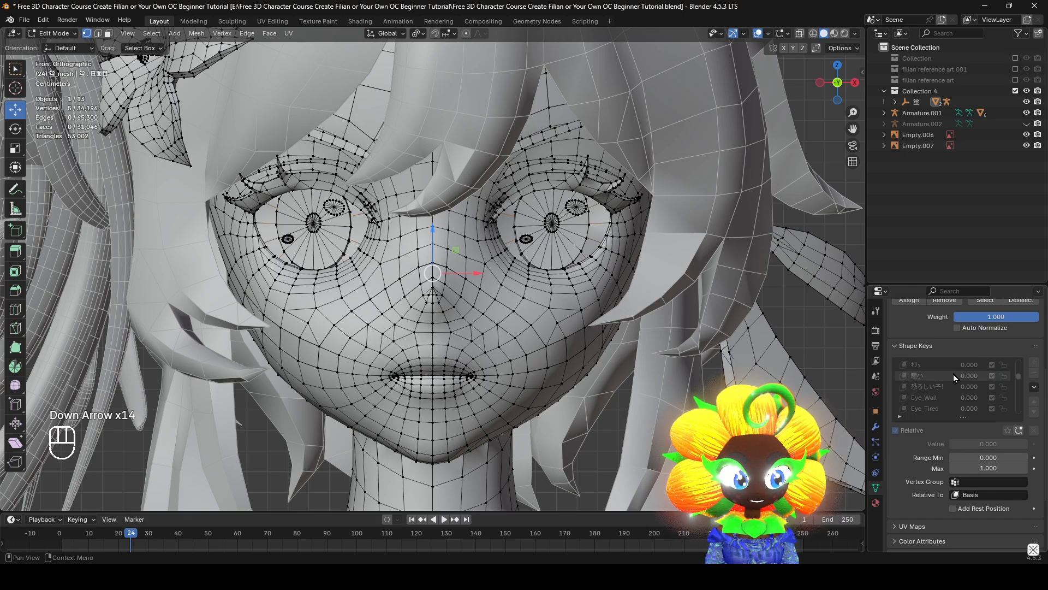
Return to Object Mode, select the cat-eared character's face mesh and exclude Collection 4 from the view layer
left_click(63, 35)
left_click(65, 46)
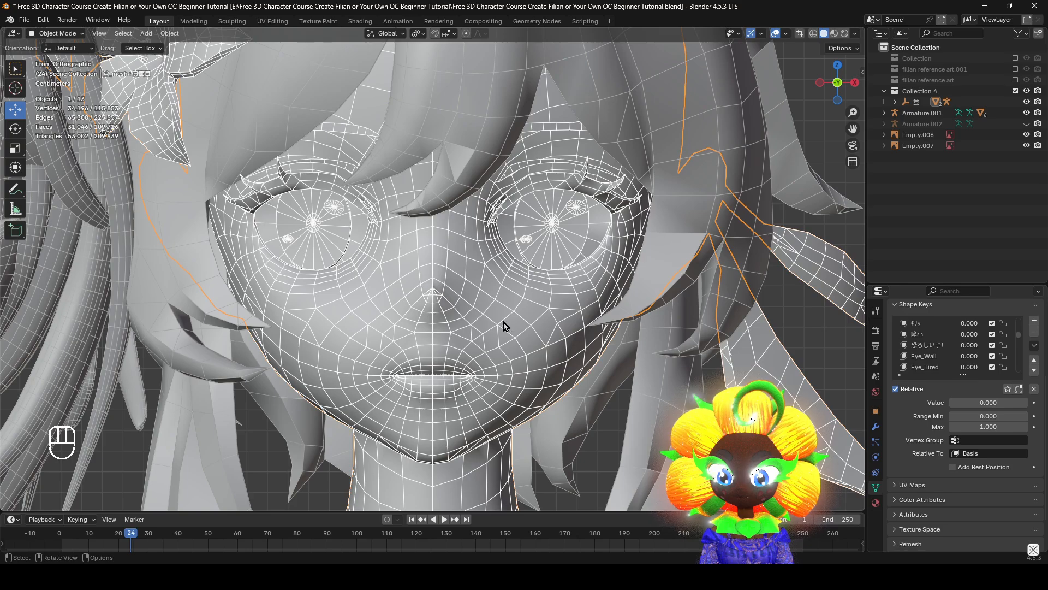
scroll(505, 325, "down", 7)
middle_click_drag(258, 301, 522, 372, "shift")
left_click(457, 368)
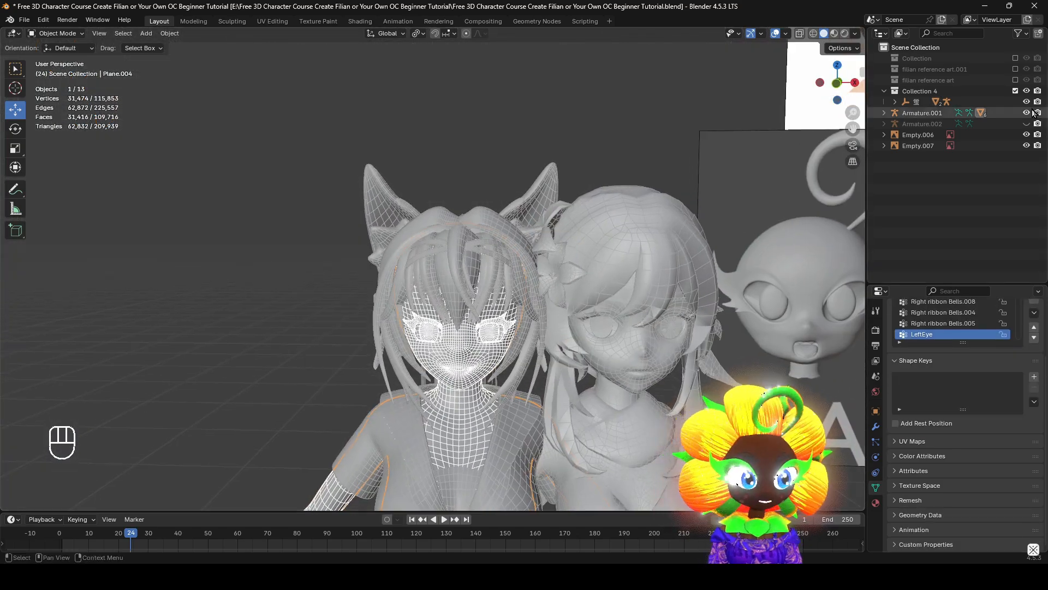
left_click(1015, 92)
Enter Edit Mode on the face mesh and select two adjacent face loops around the lower neck
middle_click_drag(660, 271, 568, 190, "alt")
middle_click_drag(496, 345, 630, 314, "shift")
middle_click_drag(546, 348, 469, 355)
middle_click_drag(470, 355, 578, 385, "shift")
middle_click_drag(407, 397, 453, 374)
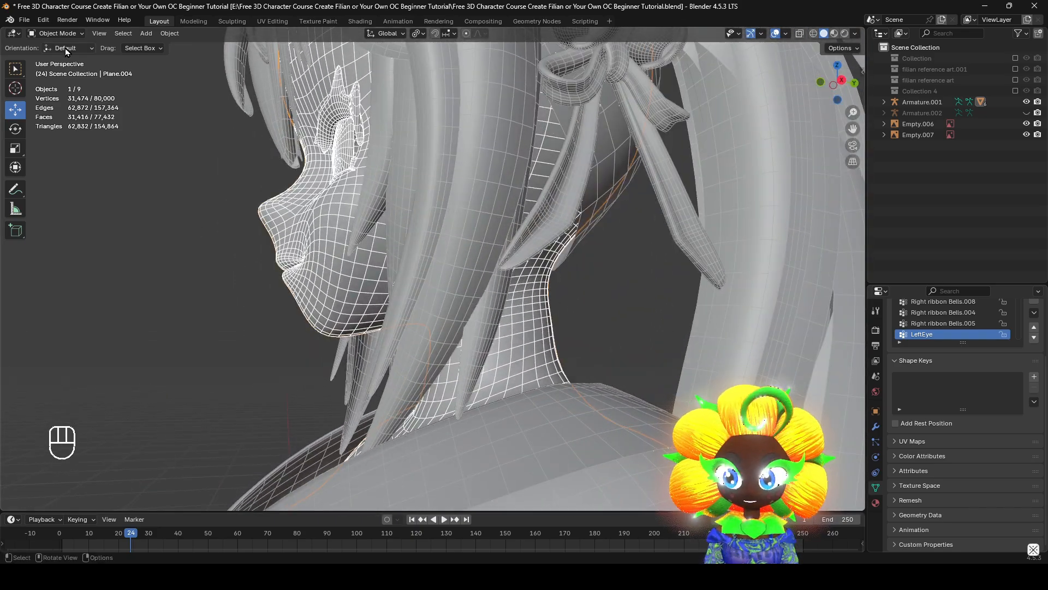
middle_click_drag(516, 394, 544, 306)
key("Tab")
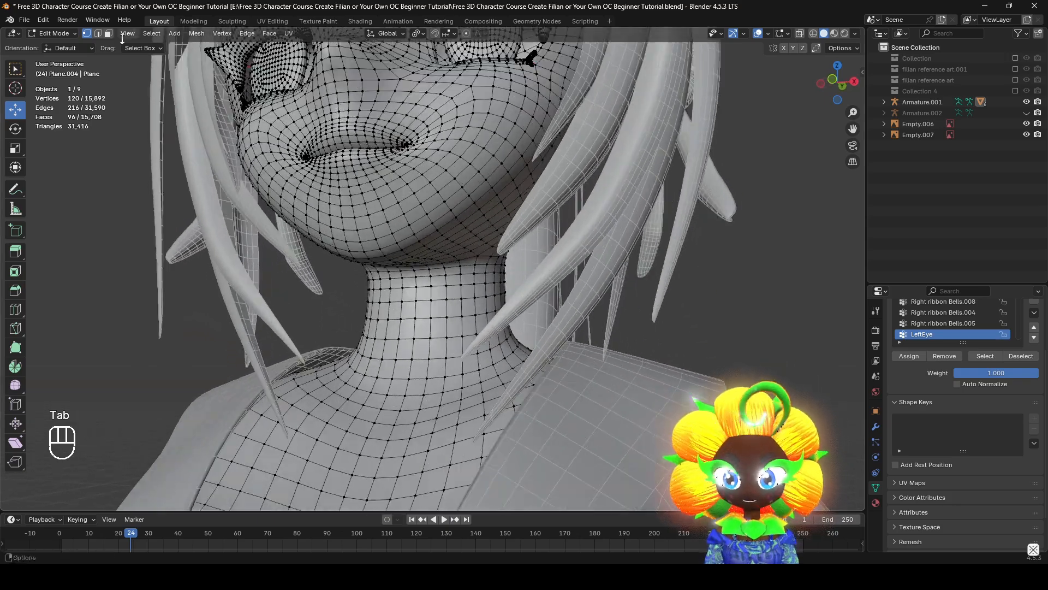
scroll(432, 353, "up", 2)
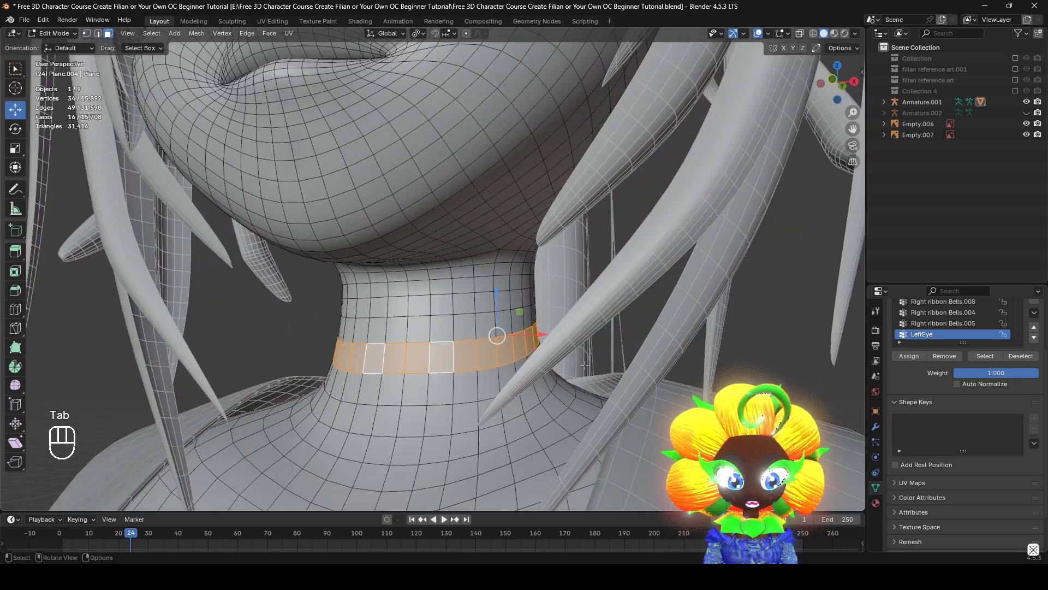
middle_click_drag(585, 365, 661, 395)
scroll(497, 356, "down", 4)
scroll(516, 355, "up", 3)
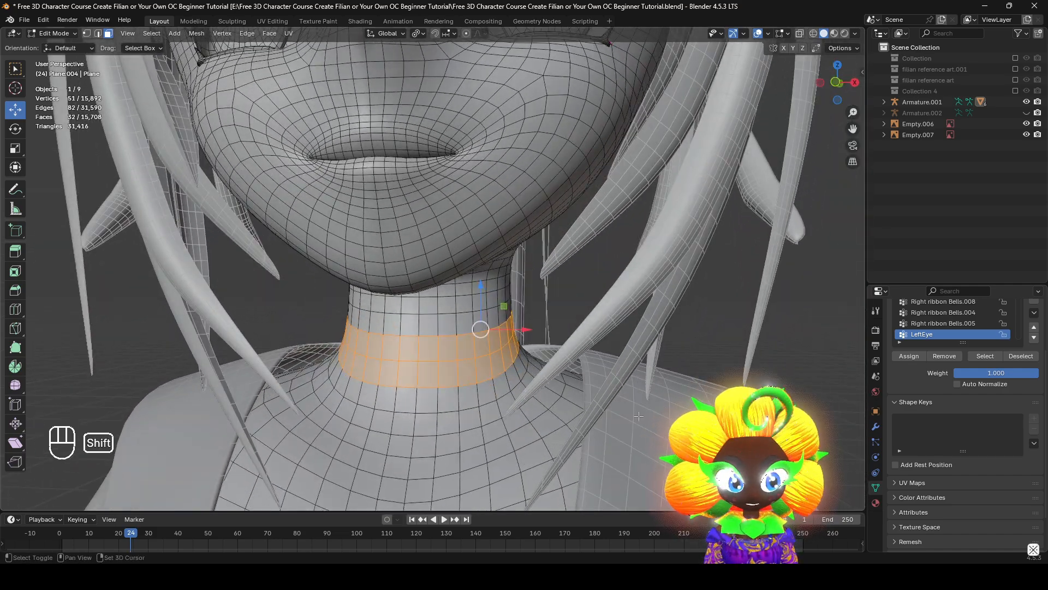
Duplicate the selected lower-neck faces in place and show the mesh's modifiers
key("shift+d")
right_click(723, 301)
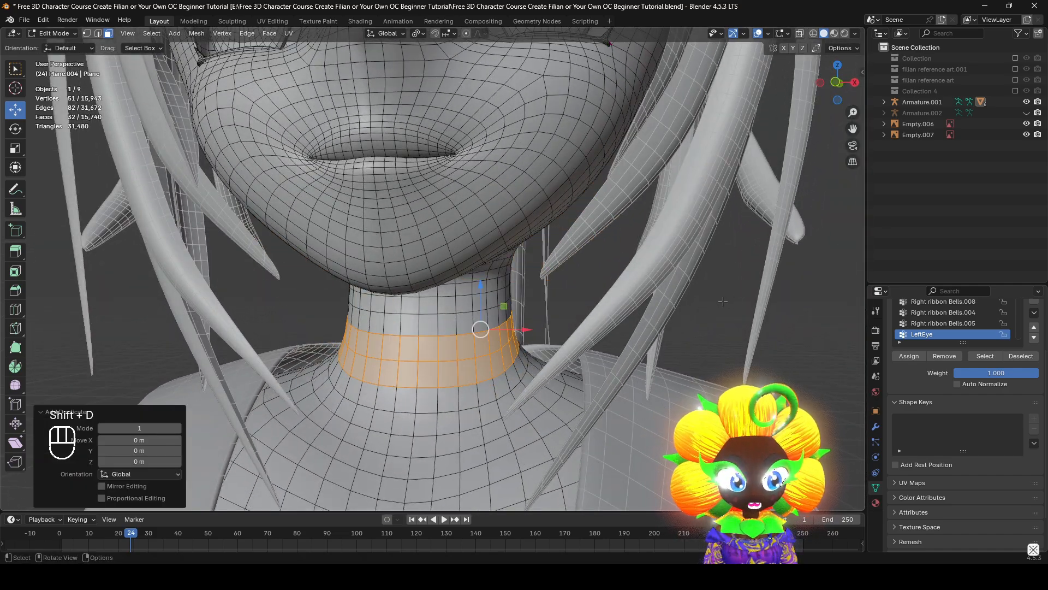
left_click(875, 427)
scroll(705, 398, "up", 3)
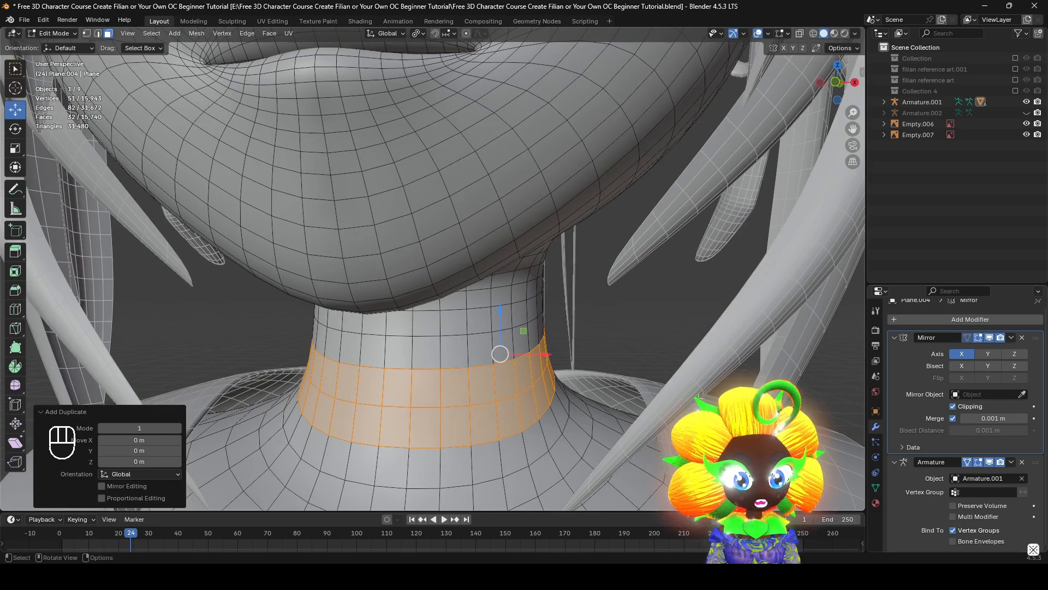
Fatten the duplicated neck band outward along its normals by 0.00119 m
key("s")
key("alt+s")
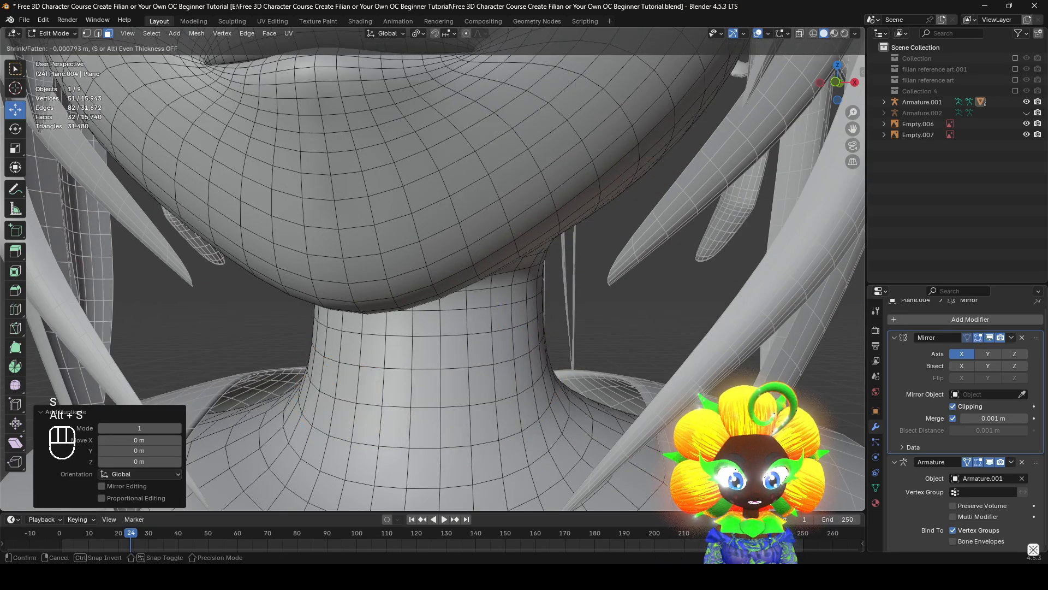
key("alt+s")
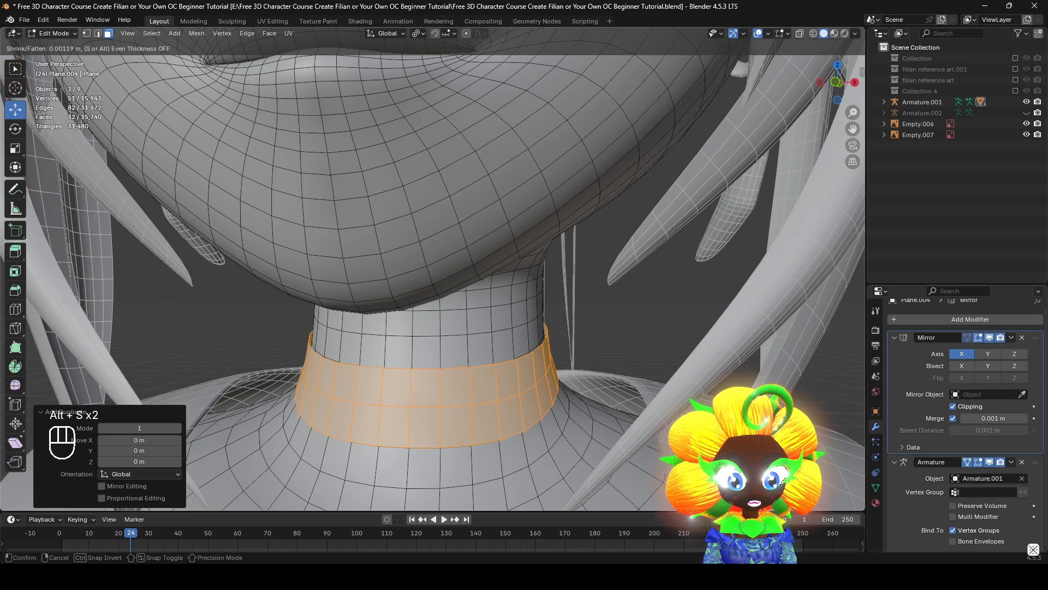
left_click(676, 395)
middle_click_drag(676, 395, 638, 354, "shift")
scroll(638, 354, "up", 1)
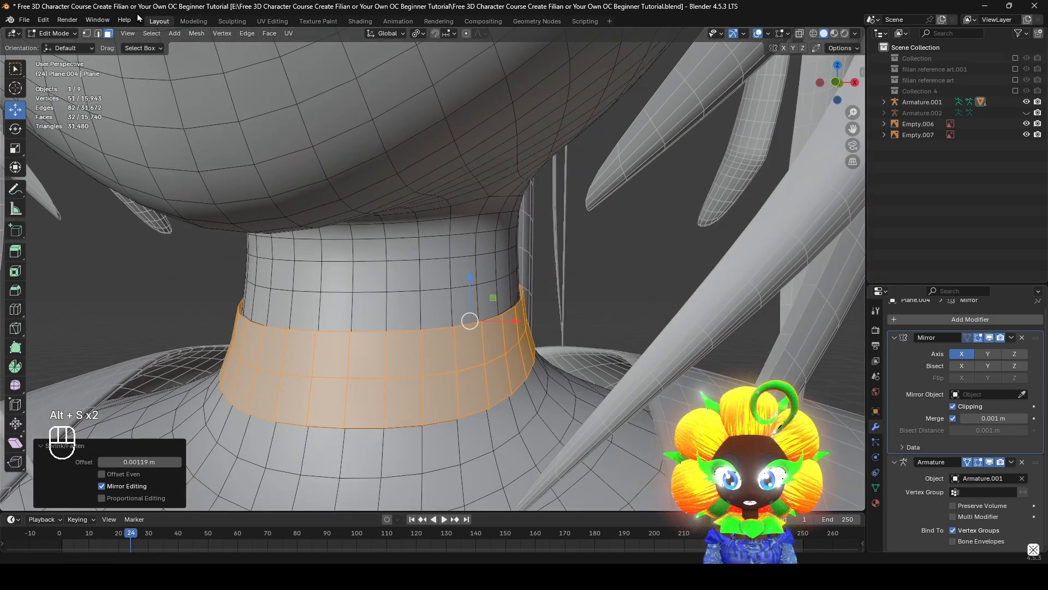
Switch to edge selection and select the upper and lower border edge loops of the neck band
left_click(98, 34)
left_click(485, 301, "alt")
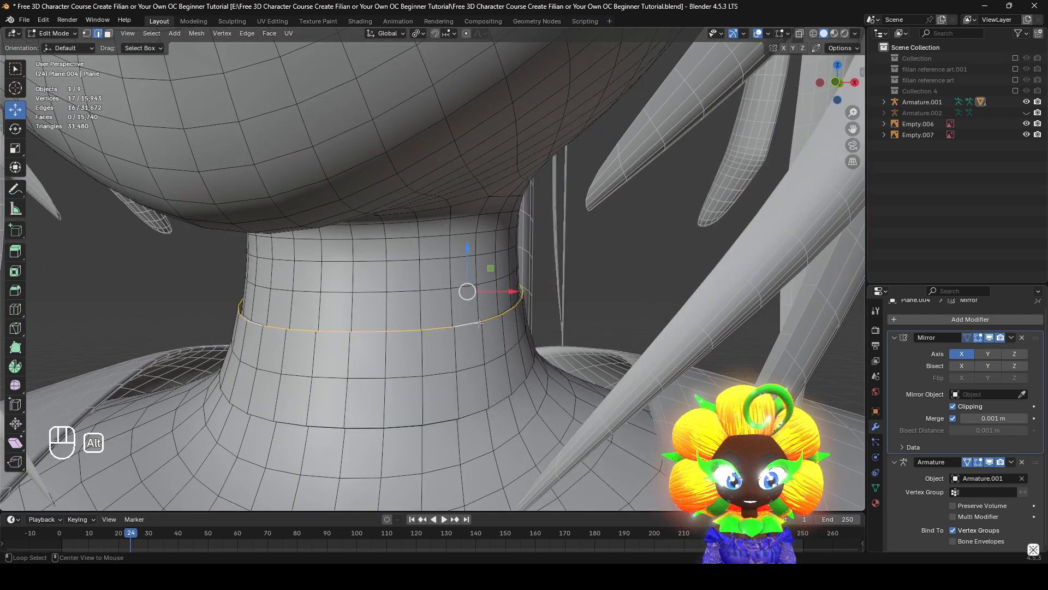
middle_click_drag(485, 302, 550, 351)
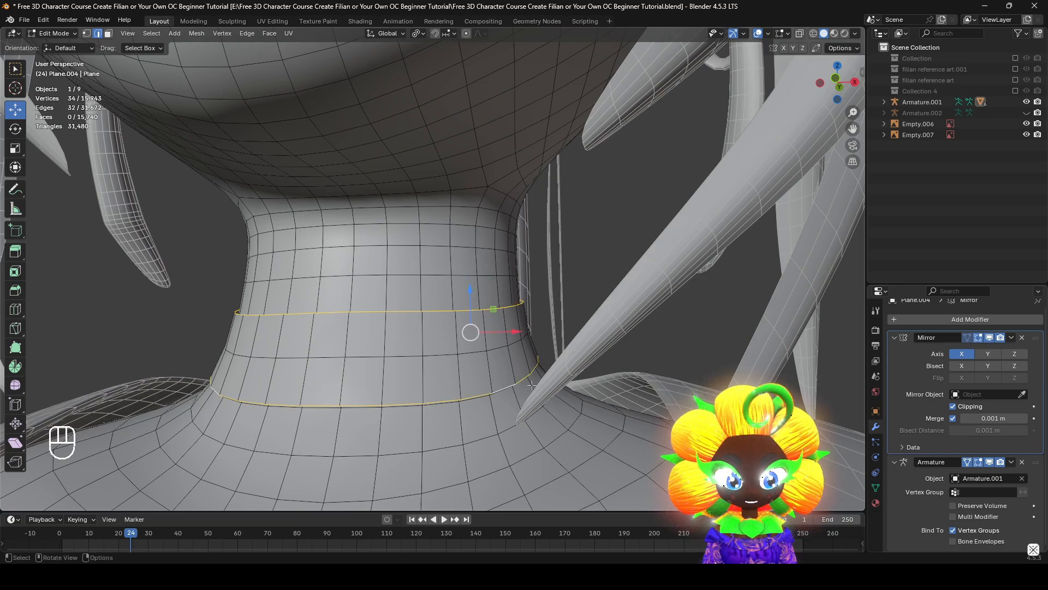
middle_click_drag(531, 386, 123, 449)
scroll(520, 398, "up", 3)
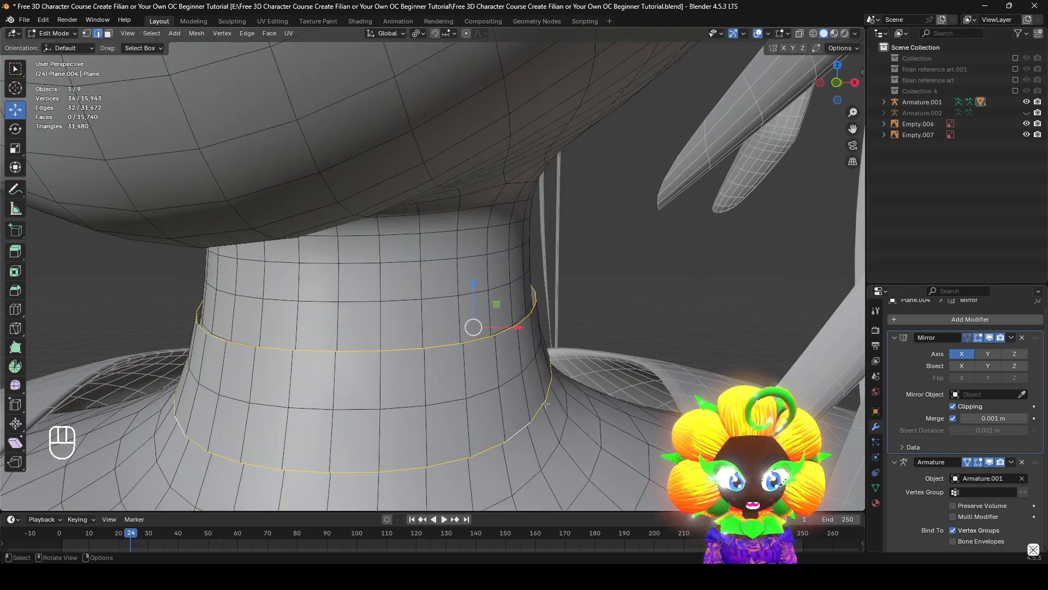
Extrude the two border loops in place and scale the new edges slightly inward to give the band thickness
key("e")
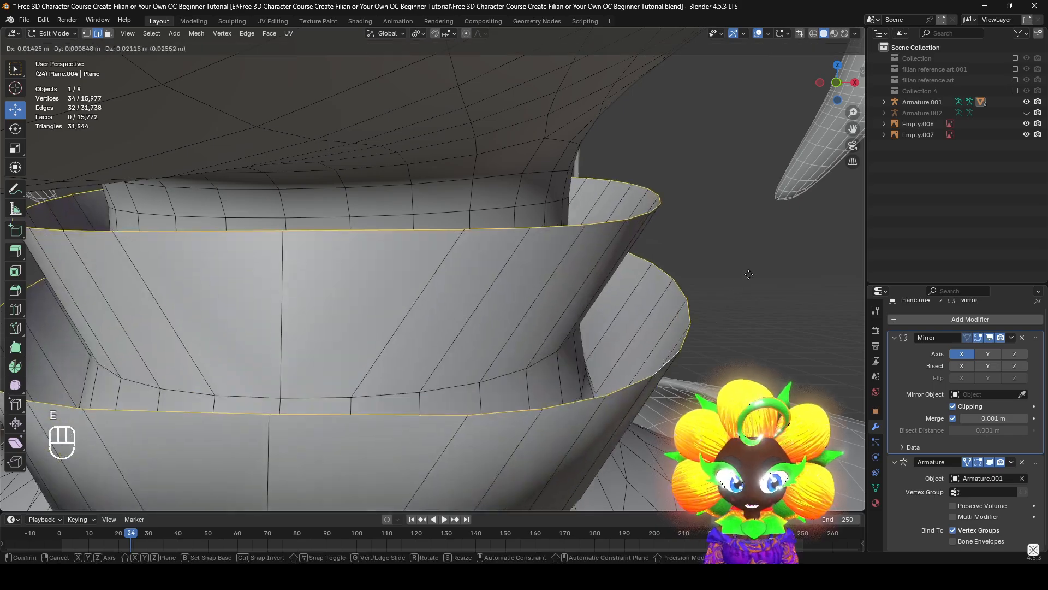
right_click(756, 298)
key("s")
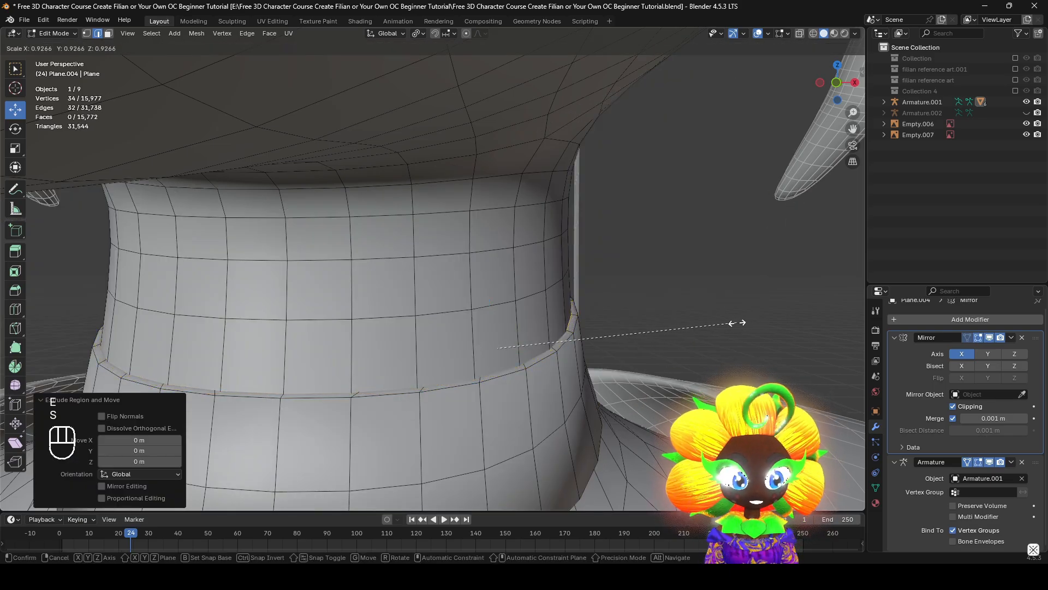
left_click(728, 323)
key("z")
scroll(391, 320, "down", 3)
key("z")
Examine the neck band's shading in Object Mode with overlays hidden, then restore the overlays
mouse_move(595, 404)
middle_mouse_down()
mouse_move(505, 409)
mouse_move(509, 416)
mouse_move(692, 247)
middle_mouse_up()
key("Tab")
scroll(510, 417, "down", 4)
left_click(775, 33)
middle_click_drag(627, 240, 480, 329)
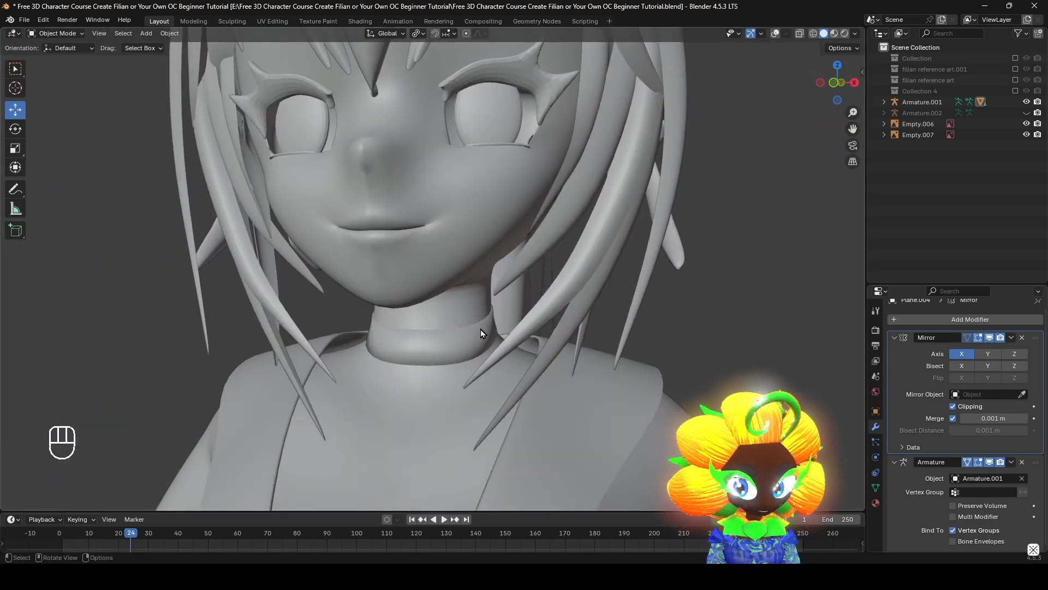
scroll(480, 329, "up", 6)
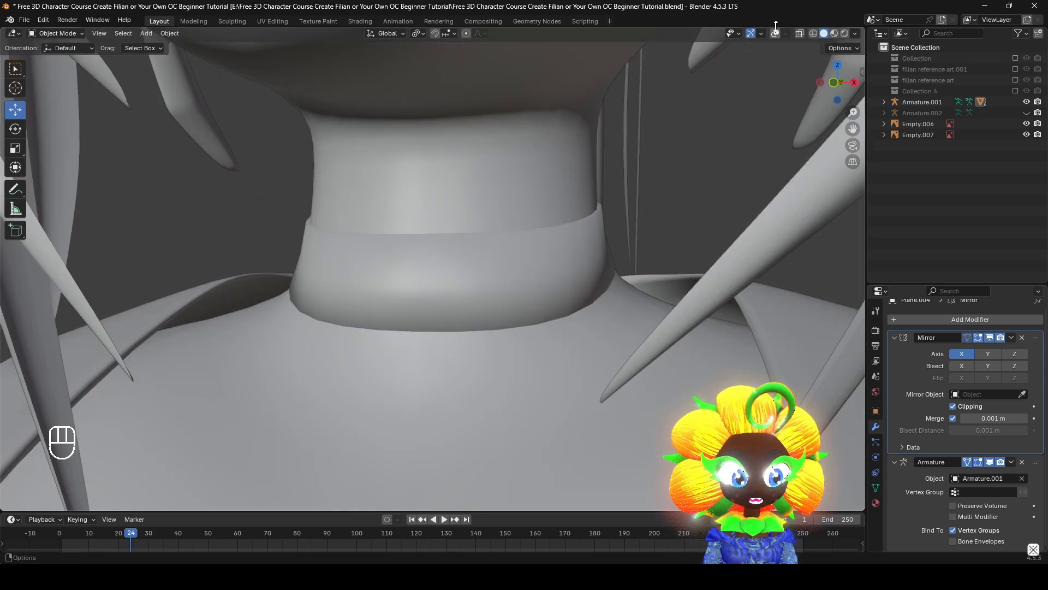
left_click(775, 33)
Re-enter Edit Mode and select the outer edge loops along the band's upper and lower rims
key("Tab")
middle_click_drag(581, 349, 580, 263, "ctrl")
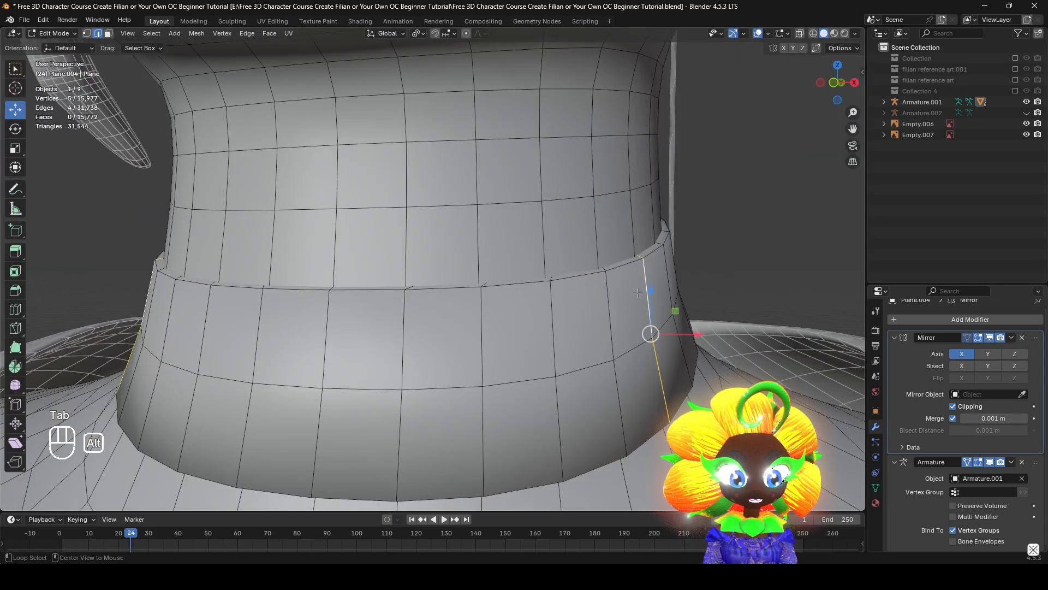
left_click(647, 262, "alt+shift")
middle_click_drag(646, 262, 665, 367)
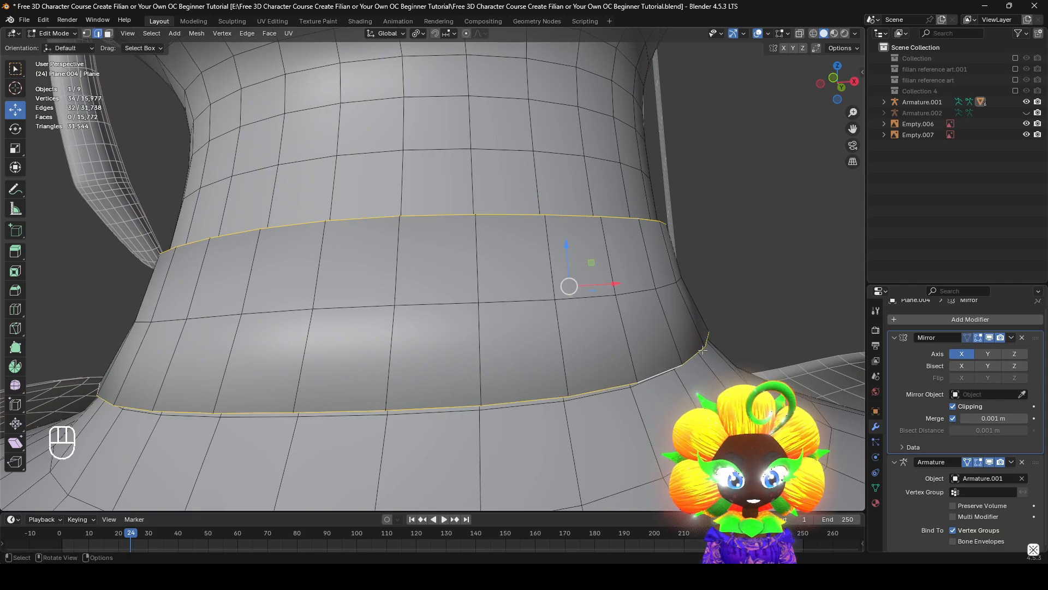
middle_click_drag(708, 338, 710, 361)
key("ctrl+b")
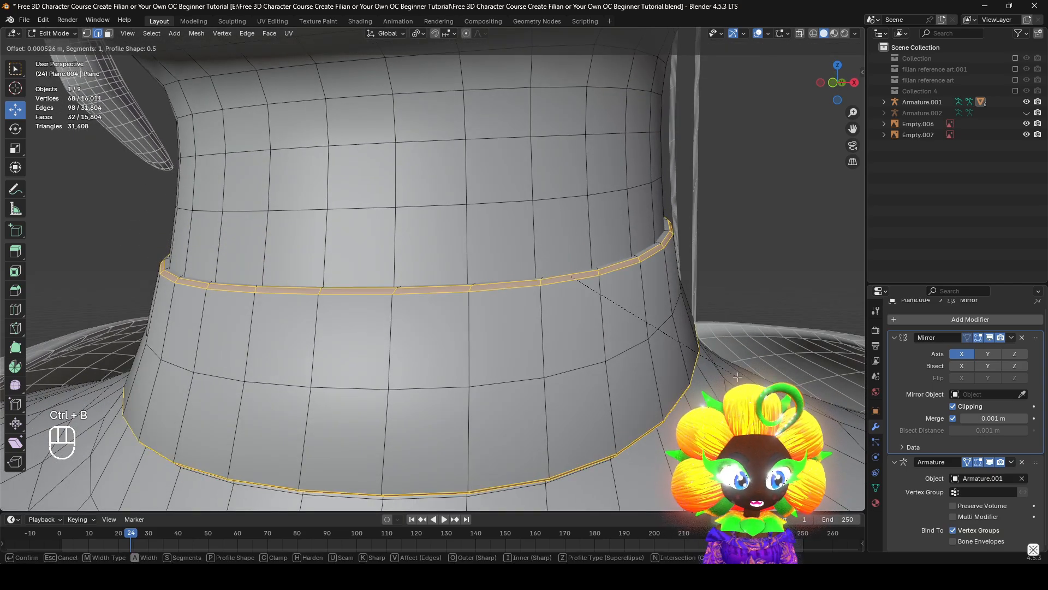
right_click(738, 377)
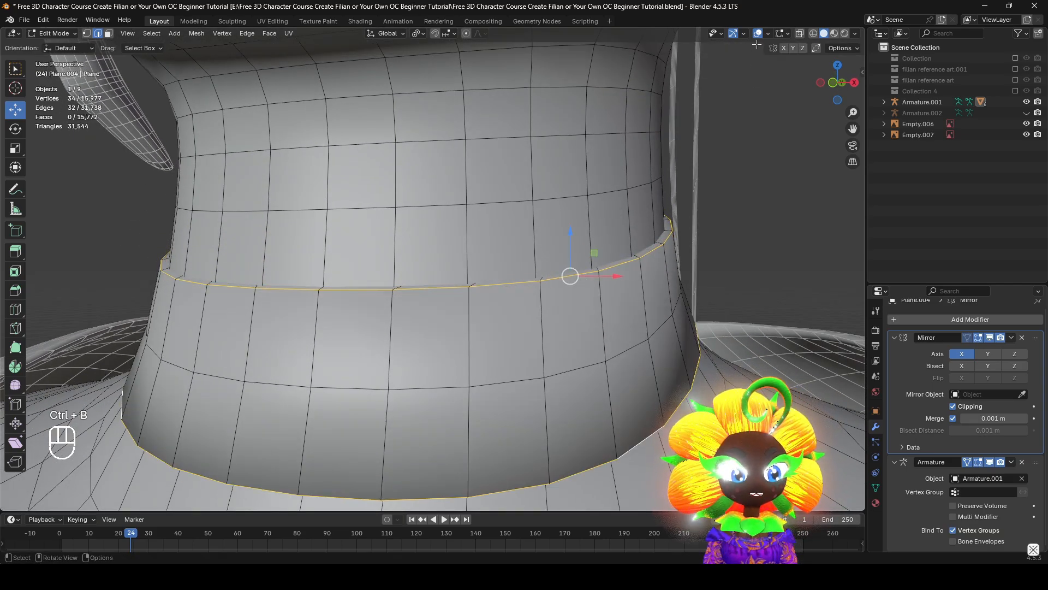
left_click(758, 35)
scroll(685, 235, "down", 2)
mouse_move(686, 235)
middle_mouse_down()
mouse_move(671, 243)
mouse_move(680, 251)
middle_mouse_up()
key("ctrl+b")
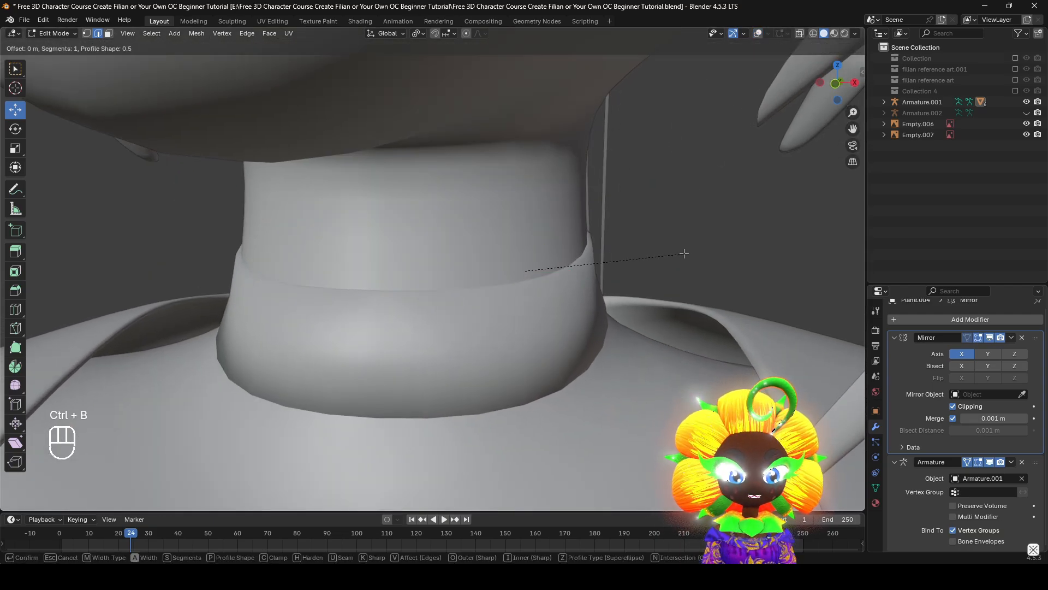
right_click(682, 259)
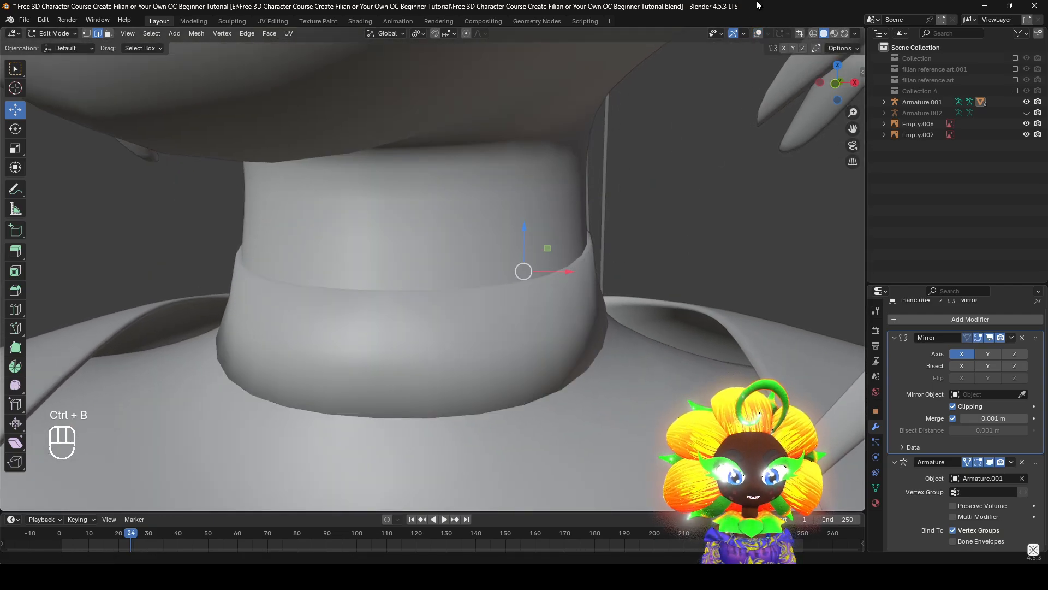
Bevel the band's selected rim loops with one segment and a width of 0.000912 m
scroll(540, 271, "up", 1)
key("ctrl+b")
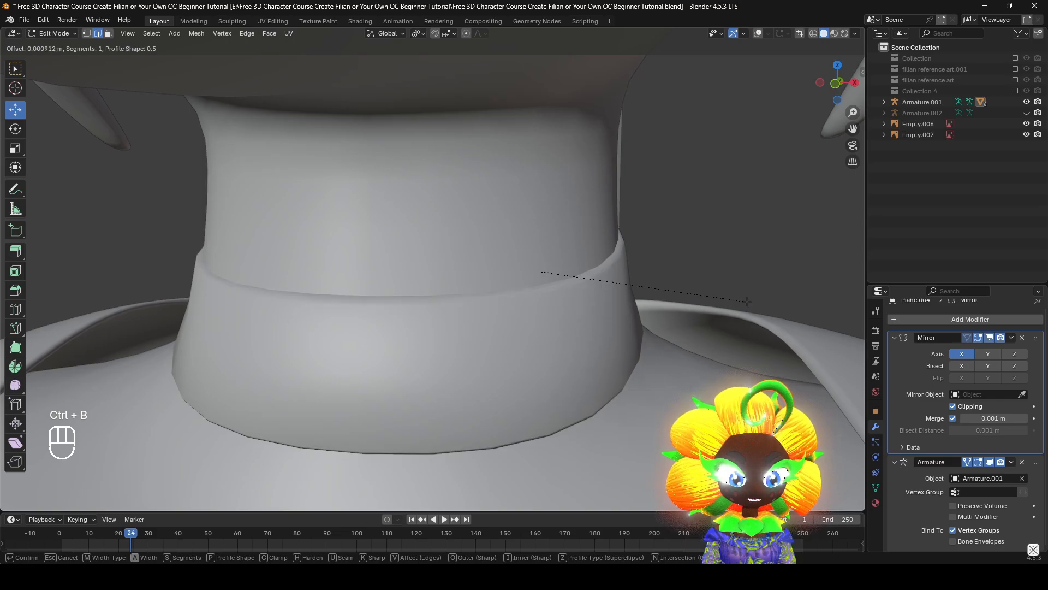
left_click(747, 300)
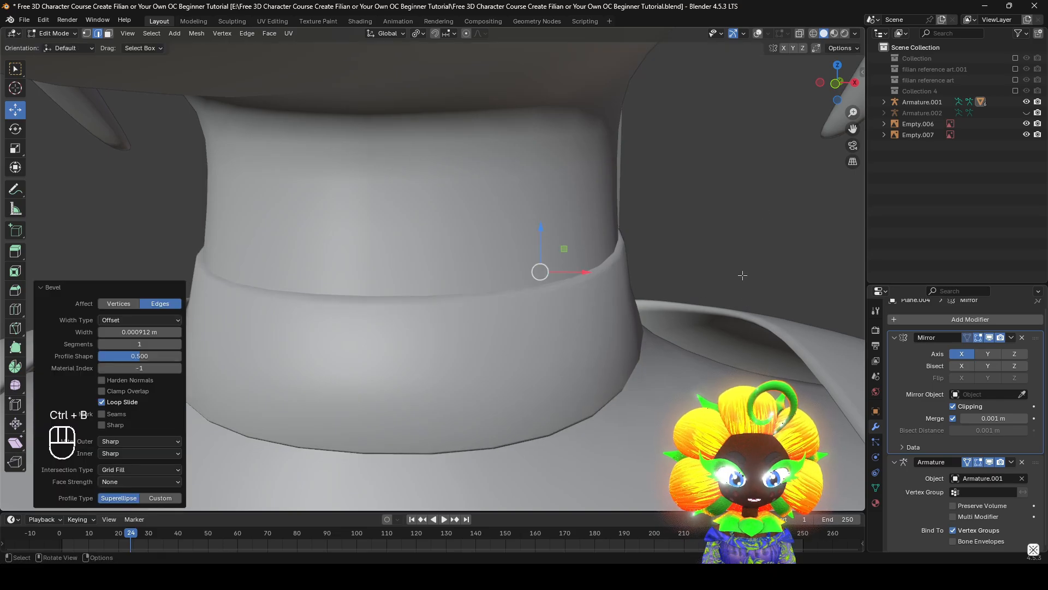
left_click(757, 36)
scroll(699, 295, "up", 2)
middle_click_drag(699, 295, 669, 284)
Inspect the bevelled neck band on the whole character in Object Mode, with and without overlays
key("Tab")
scroll(690, 322, "down", 6)
scroll(710, 276, "down", 3)
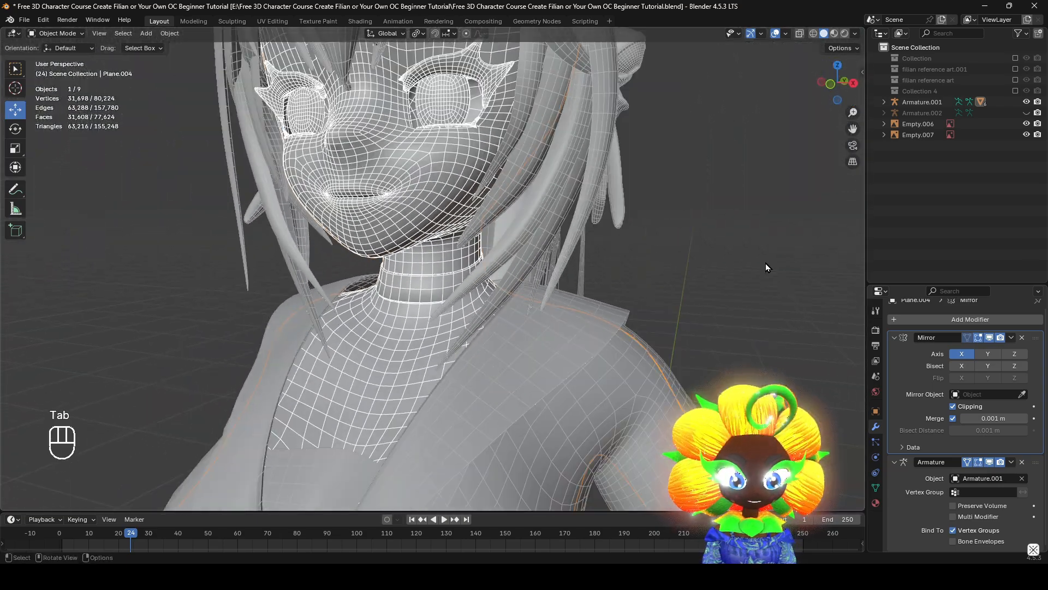
left_click(777, 33)
middle_click_drag(690, 166, 690, 158)
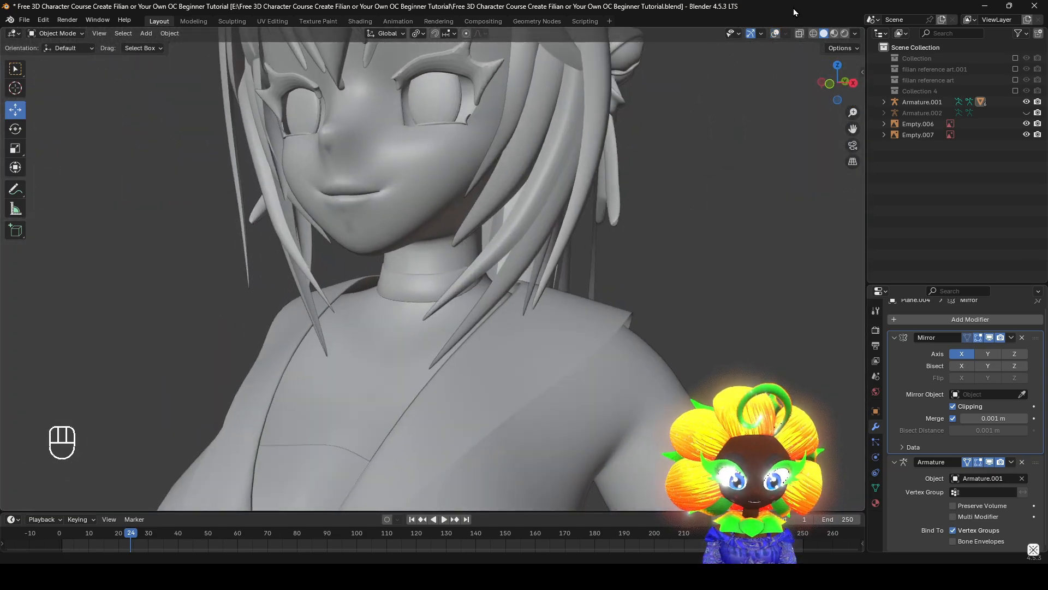
left_click(776, 36)
middle_click_drag(677, 246, 650, 284)
middle_click_drag(546, 295, 566, 328, "shift")
scroll(491, 318, "up", 2)
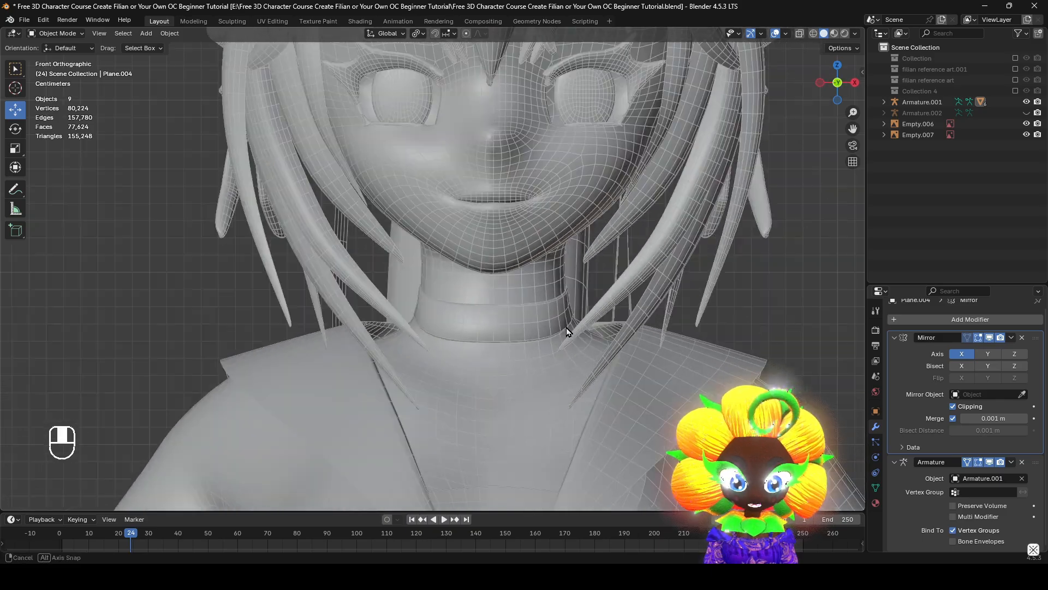
key("z")
key("z")
mouse_move(692, 379)
middle_mouse_down()
mouse_move(635, 379)
mouse_move(637, 274)
mouse_move(628, 374)
middle_mouse_up()
middle_click_drag(628, 374, 475, 359)
In Edit Mode face selection, switch to a wireframe side view and box-select the head faces above the neck
left_click(463, 304)
key("Tab")
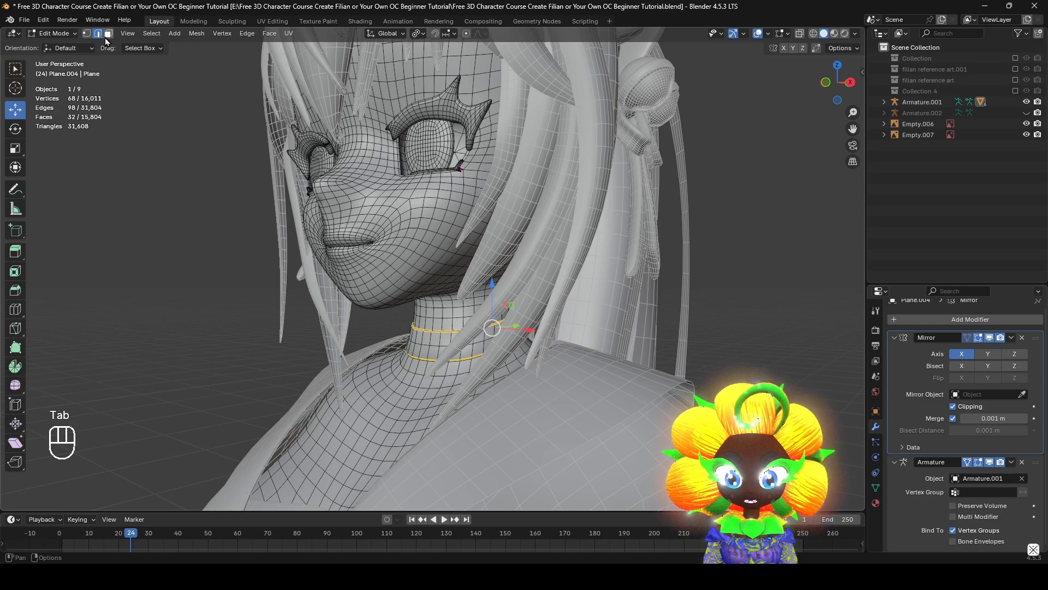
middle_click_drag(430, 260, 369, 273)
key("z")
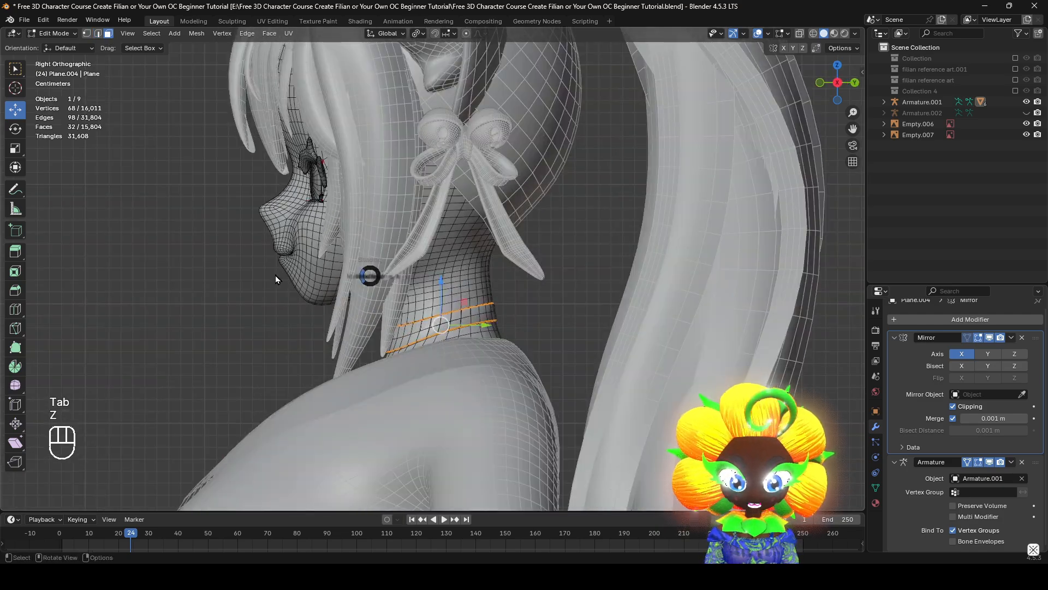
middle_click_drag(275, 278, 273, 354, "shift")
scroll(262, 84, "down", 2)
left_click_drag(247, 88, 636, 375)
scroll(519, 346, "up", 2)
scroll(519, 346, "up", 2)
Add the remaining lower-head and neck faces down to the band's upper edge with Circle Select
key("c")
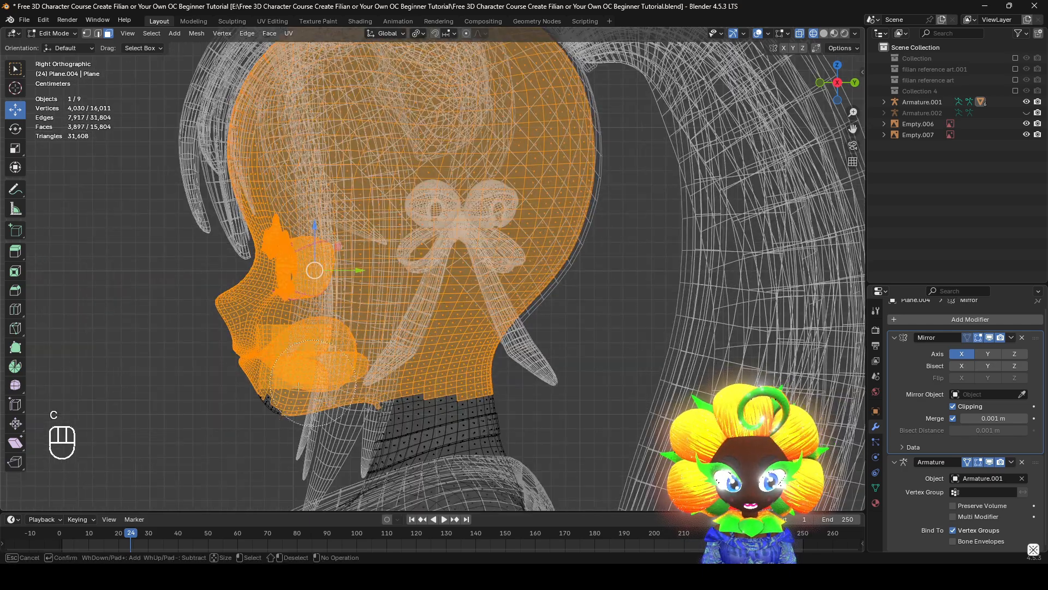
left_click_drag(298, 387, 323, 368)
middle_click_drag(433, 364, 517, 247, "shift")
scroll(560, 255, "up", 4)
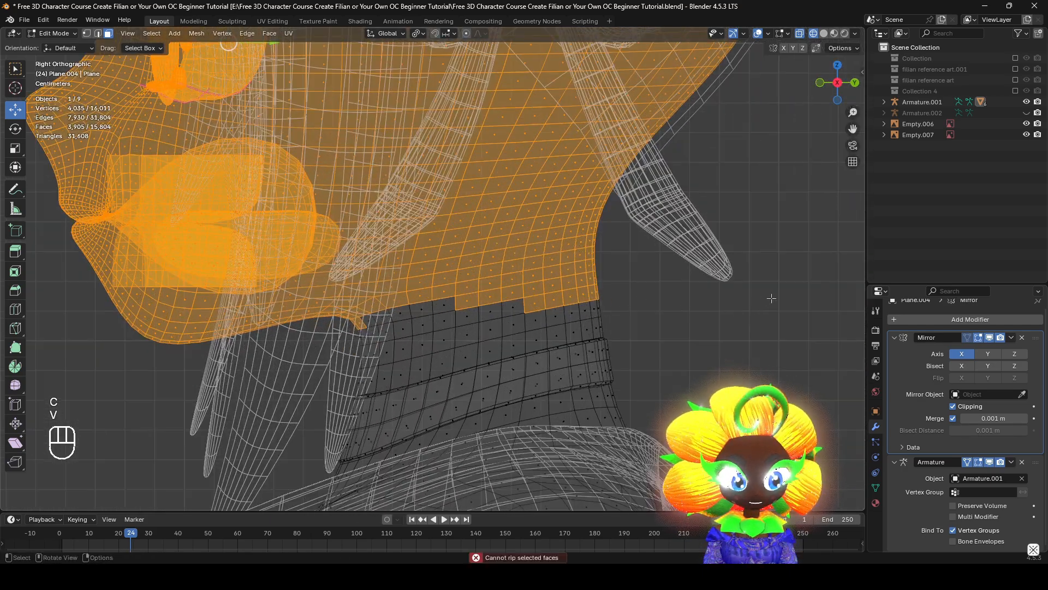
key("c")
left_click_drag(632, 274, 578, 289)
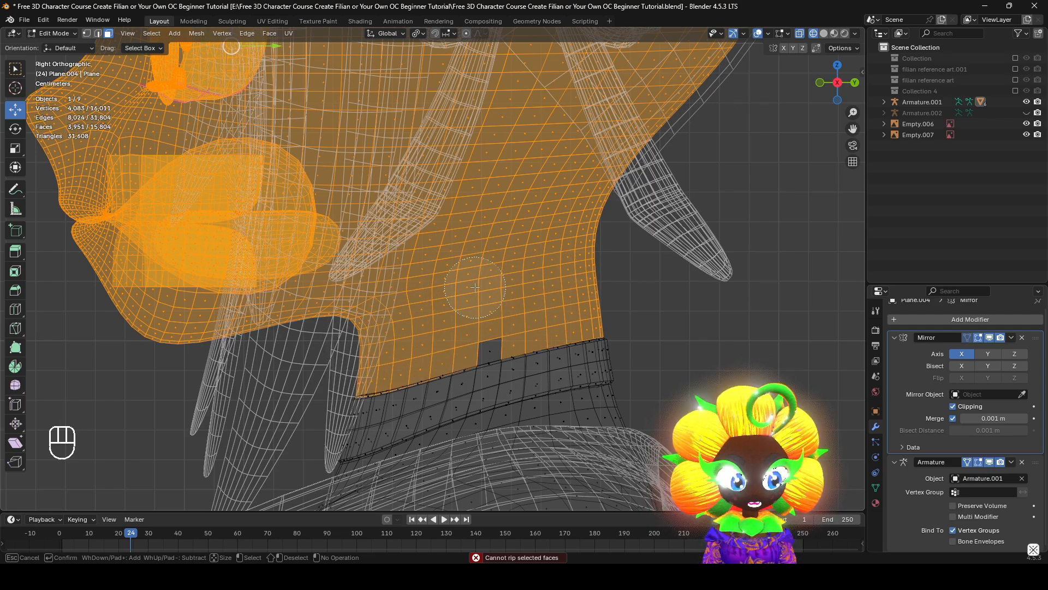
middle_click_drag(642, 372, 469, 299, "shift")
scroll(470, 300, "up", 2)
Return to solid shading and add the neck face loop tucked just beneath the band's upper rim to the selection
key("z")
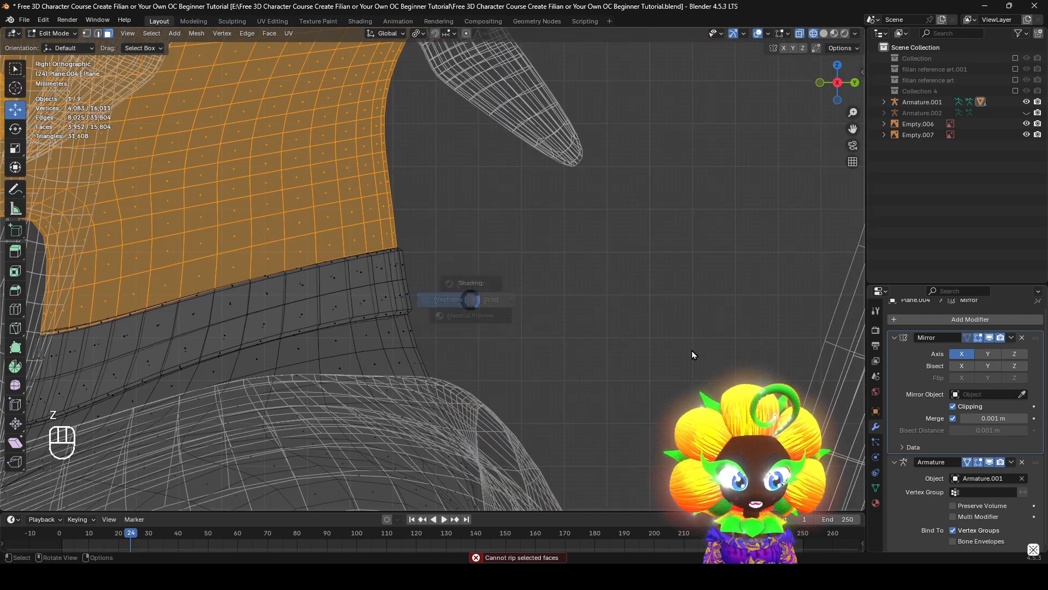
mouse_move(610, 350)
middle_mouse_down()
mouse_move(660, 353)
mouse_move(635, 352)
mouse_move(696, 383)
middle_mouse_up()
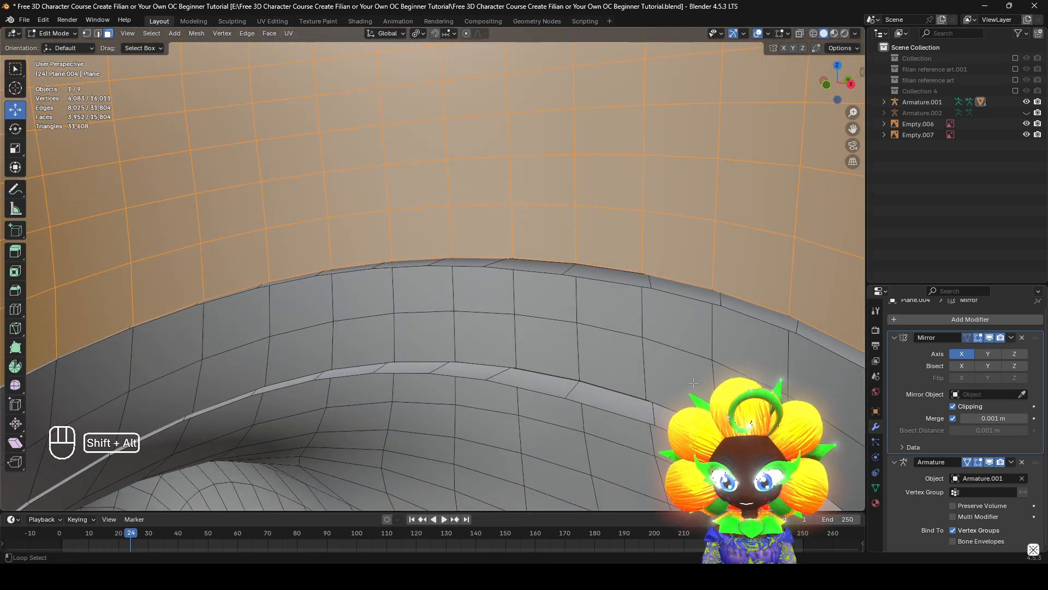
left_click(577, 293, "alt+shift")
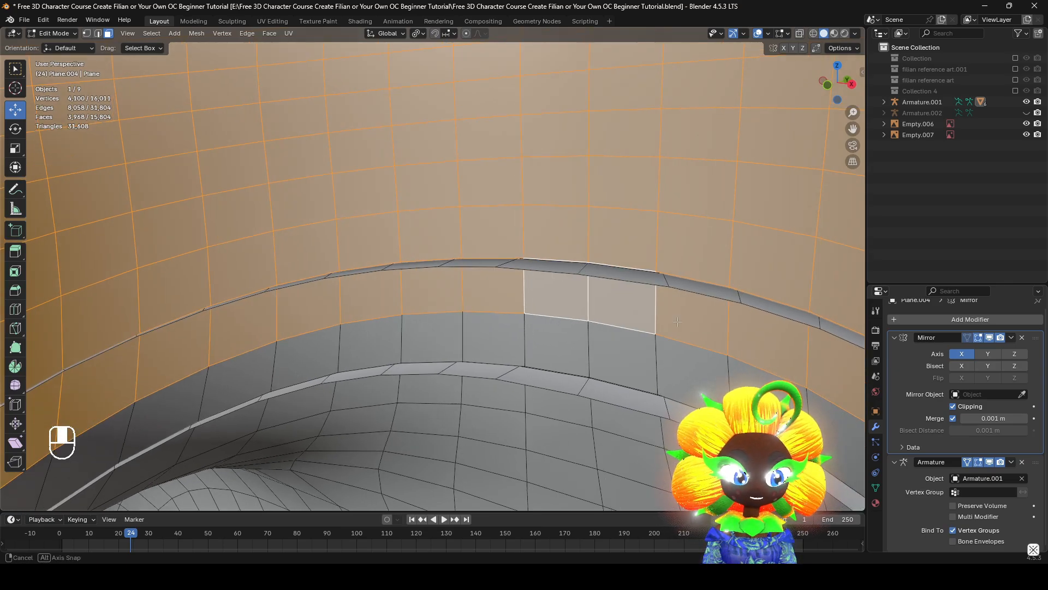
mouse_move(576, 294)
middle_mouse_down()
mouse_move(632, 319)
mouse_move(568, 311)
mouse_move(626, 323)
middle_mouse_up()
key("z")
key("z")
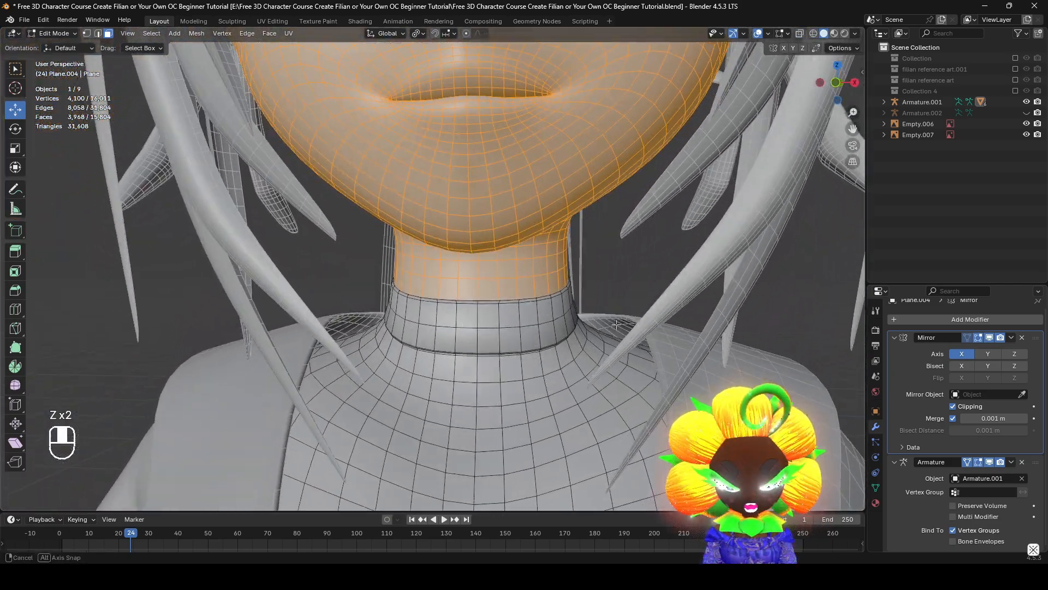
Separate the selected head and upper-neck faces into a new mesh, and select that mesh in Object Mode
key("p")
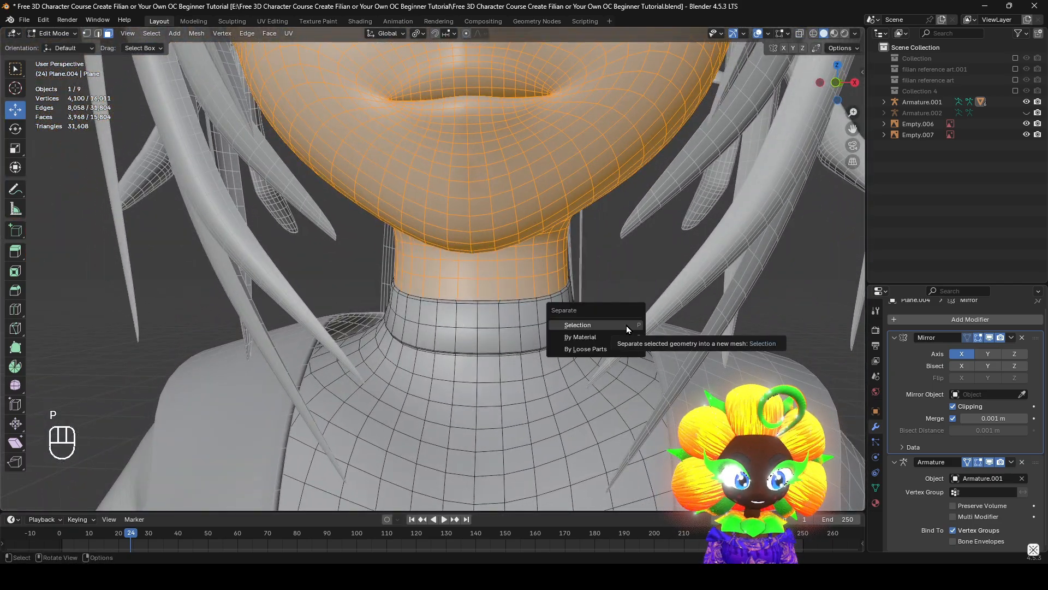
left_click(627, 325)
scroll(626, 325, "down", 6)
middle_click_drag(680, 222, 695, 316, "shift")
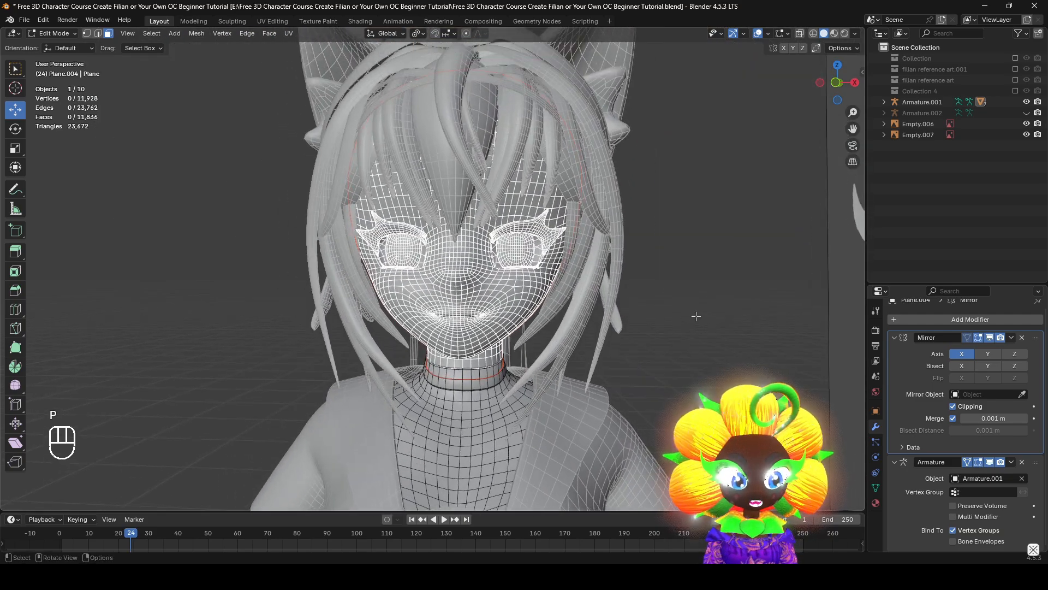
key("Tab")
left_click(694, 316)
left_click(532, 309)
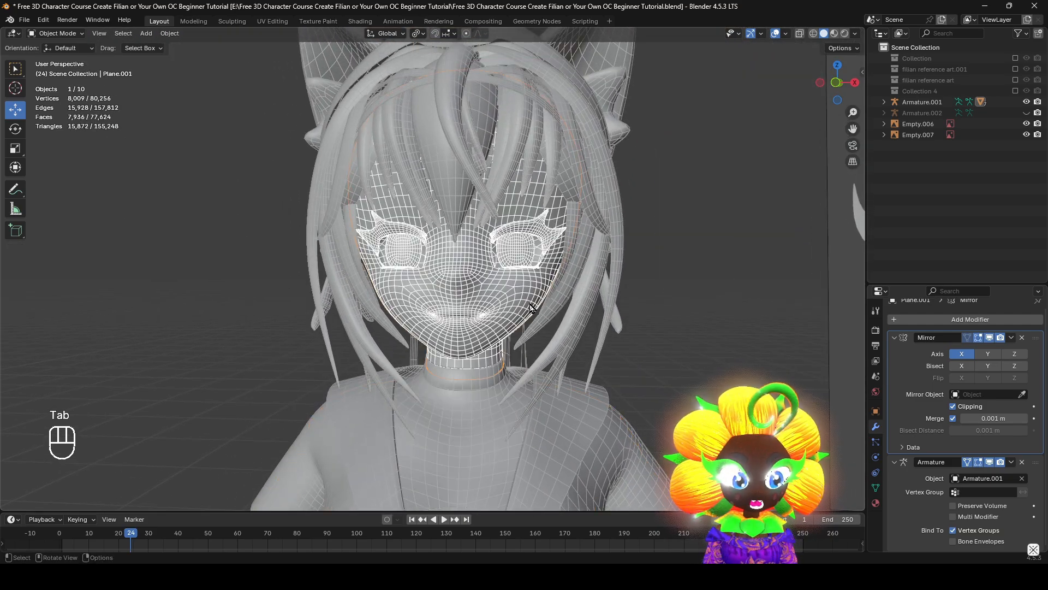
Add a Basis shape key to the separated head mesh
left_click(875, 487)
middle_click_drag(782, 358, 817, 402)
middle_click_drag(666, 358, 922, 441)
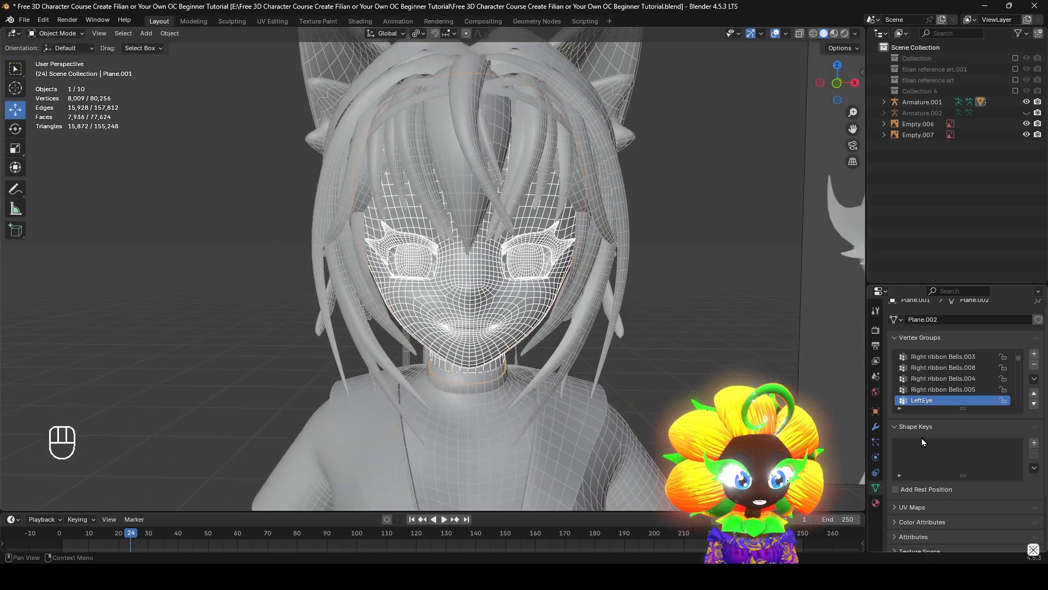
left_click(875, 427)
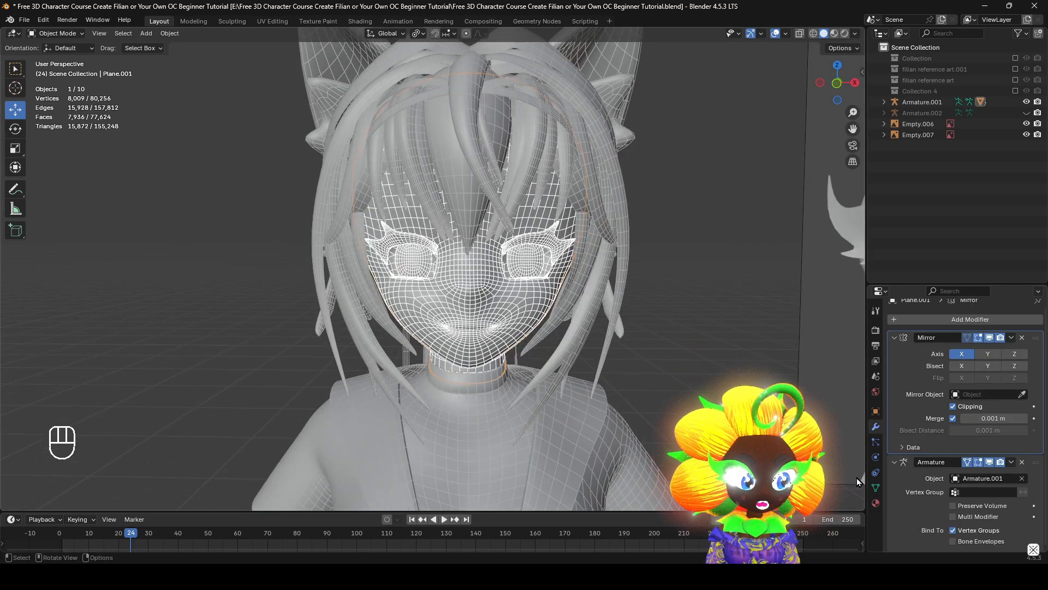
left_click(876, 488)
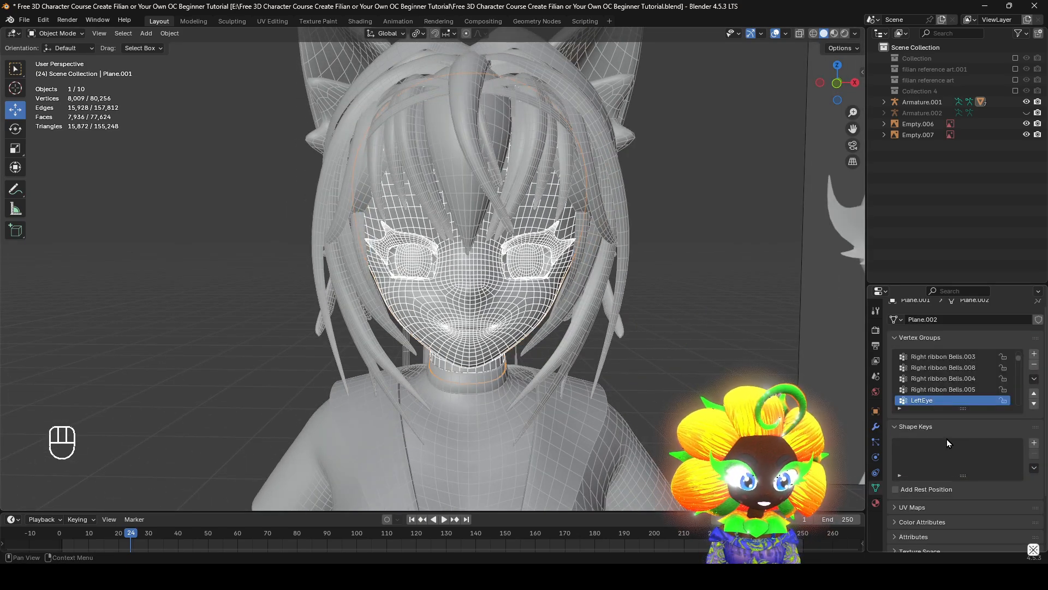
middle_click_drag(698, 327, 892, 440)
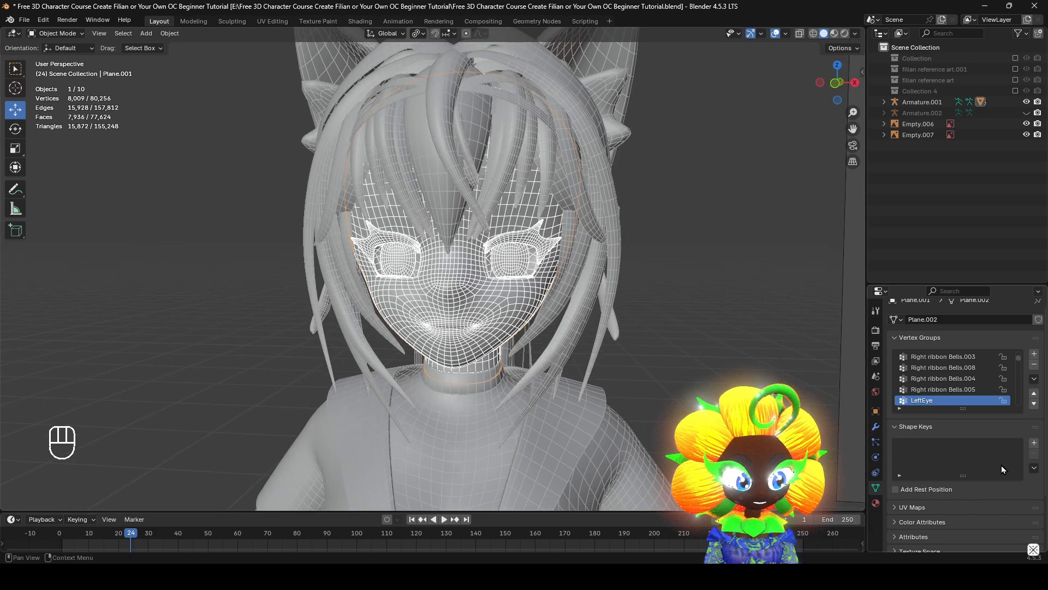
left_click(1034, 442)
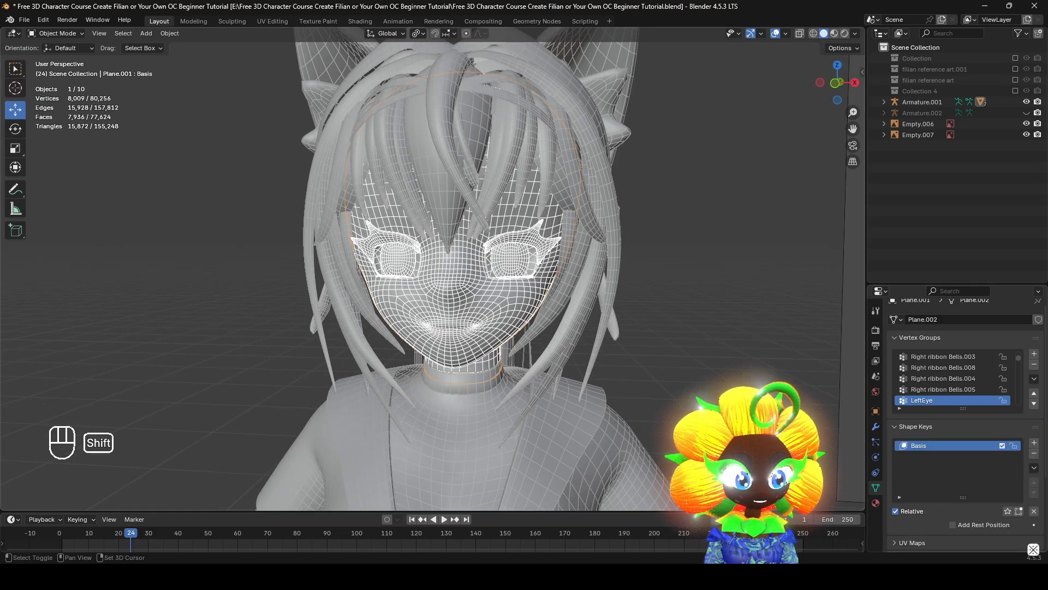
Try to apply the Armature modifier while the head has a shape key, and remove the Basis shape key
middle_click_drag(672, 349, 650, 347, "shift")
left_click(876, 427)
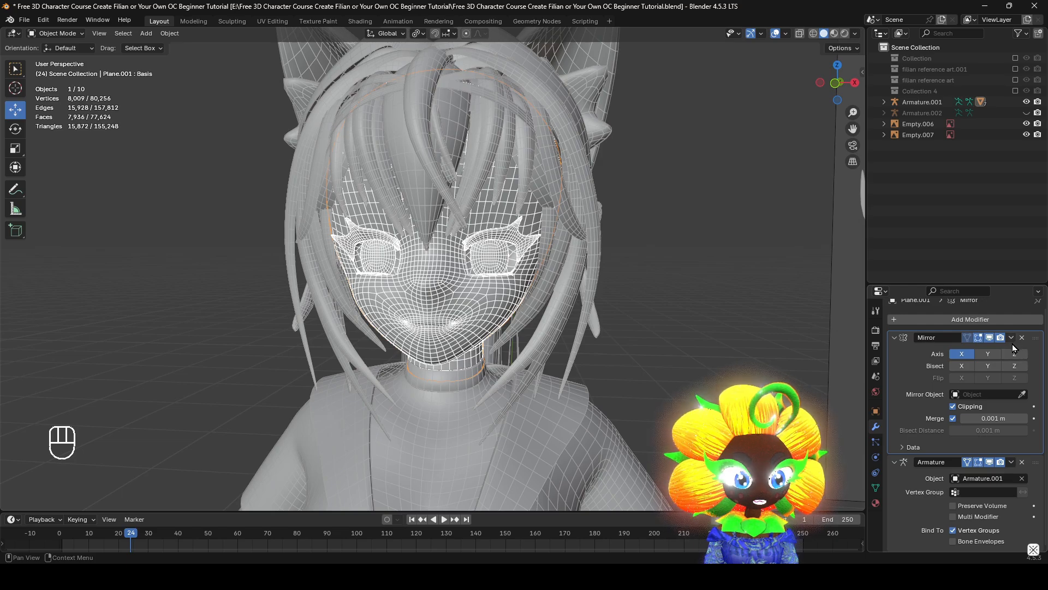
left_click(1011, 462)
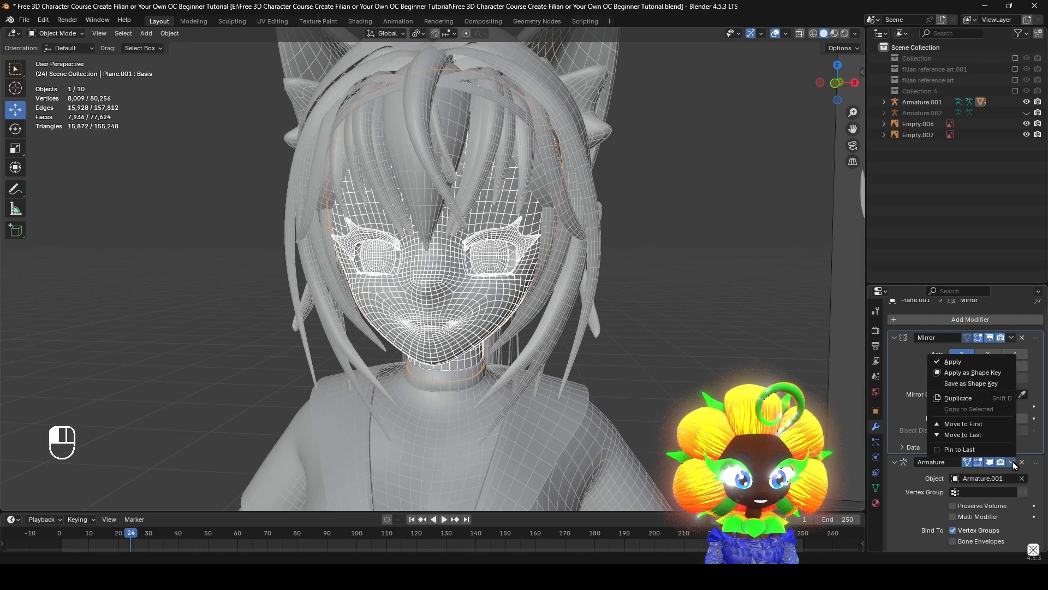
left_click(978, 362)
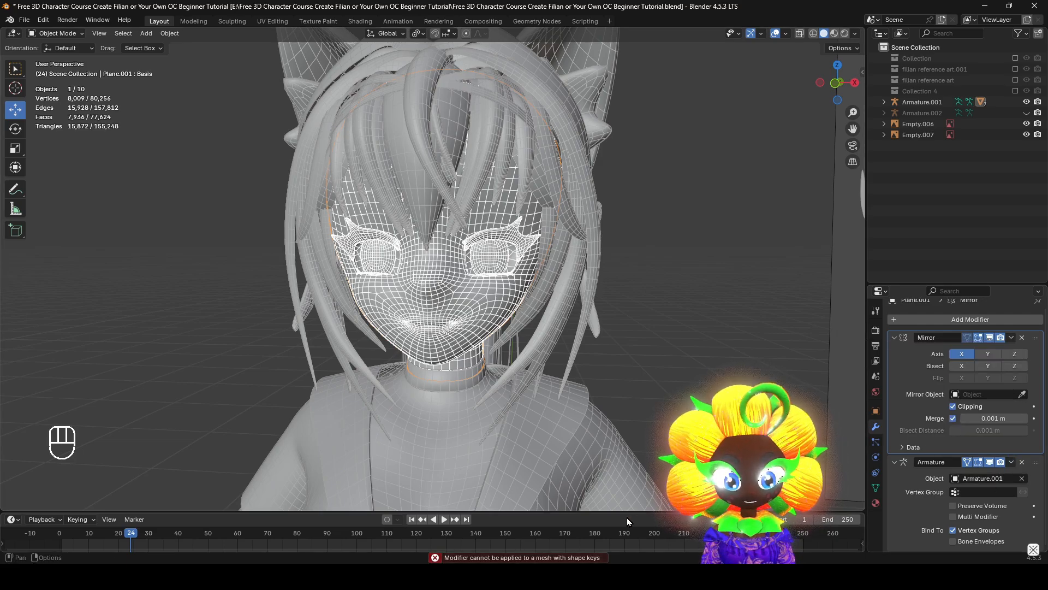
left_click(876, 490)
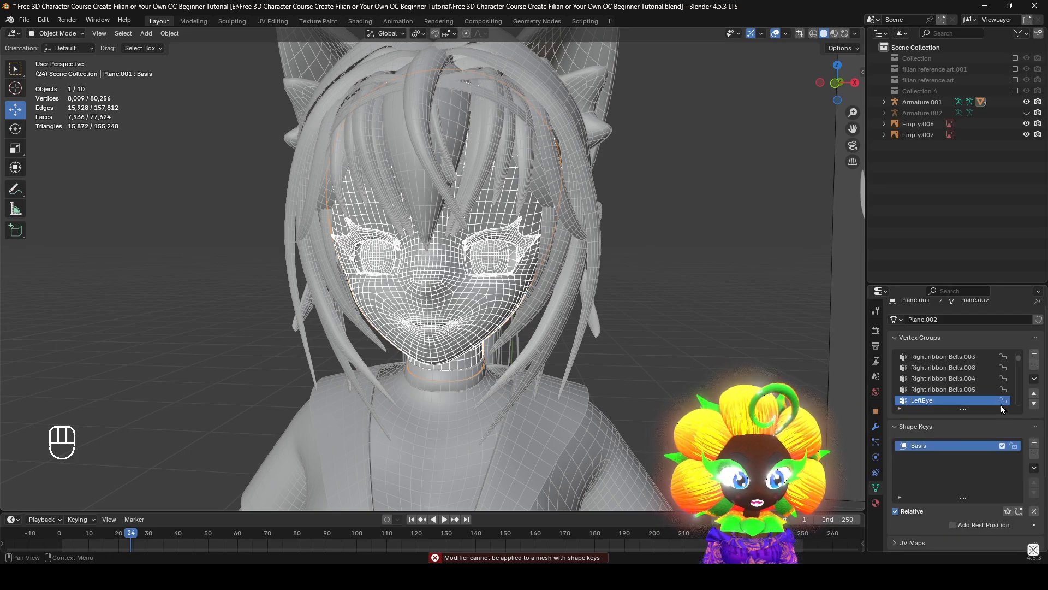
left_click(1034, 454)
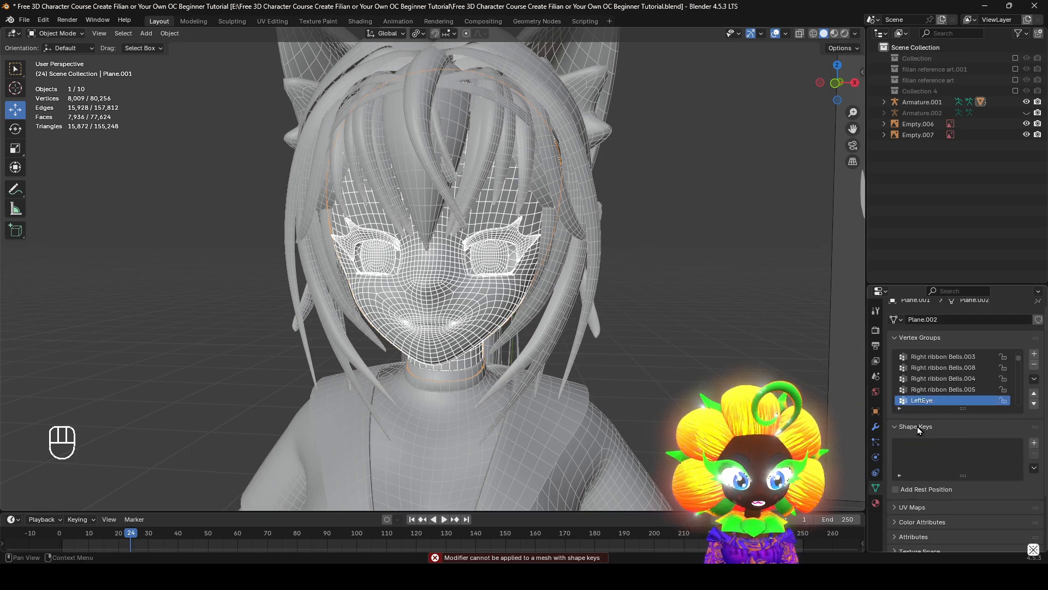
Apply the Mirror modifier on the separated head mesh
left_click(875, 426)
middle_click_drag(670, 383, 653, 379)
scroll(989, 413, "up", 1)
scroll(992, 417, "down", 1)
scroll(1008, 454, "up", 1)
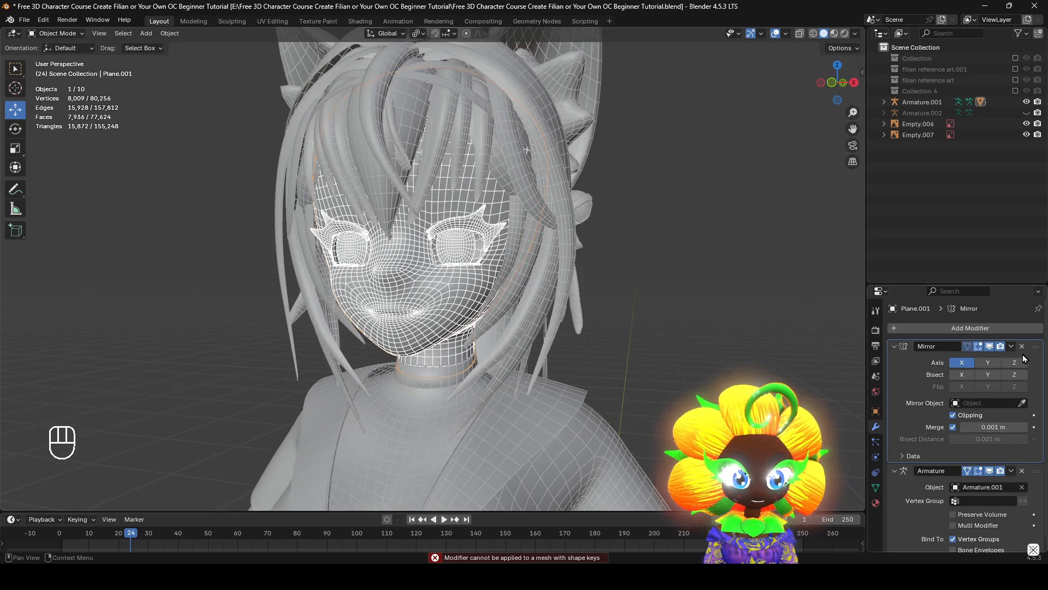
scroll(966, 491, "down", 1)
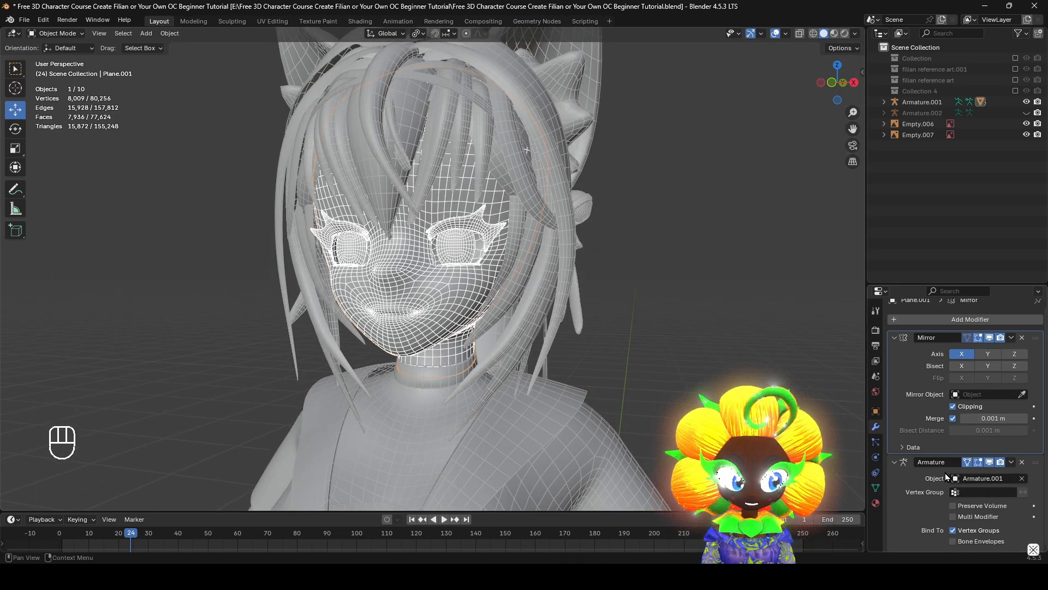
left_click(1009, 338)
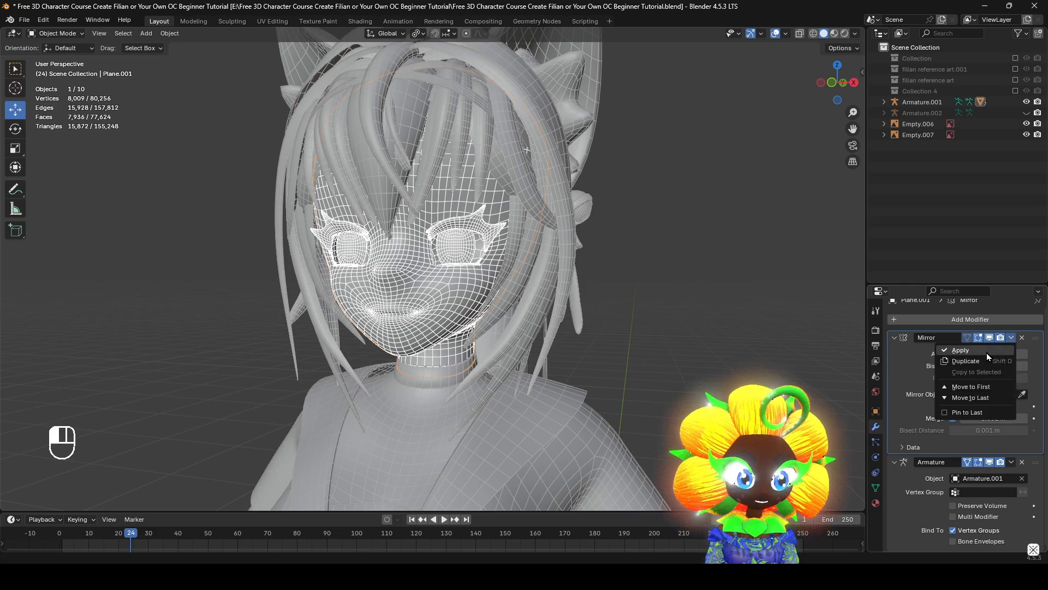
left_click(987, 352)
Create a Basis shape key on the head mesh and add a second shape key named AA
left_click(875, 487)
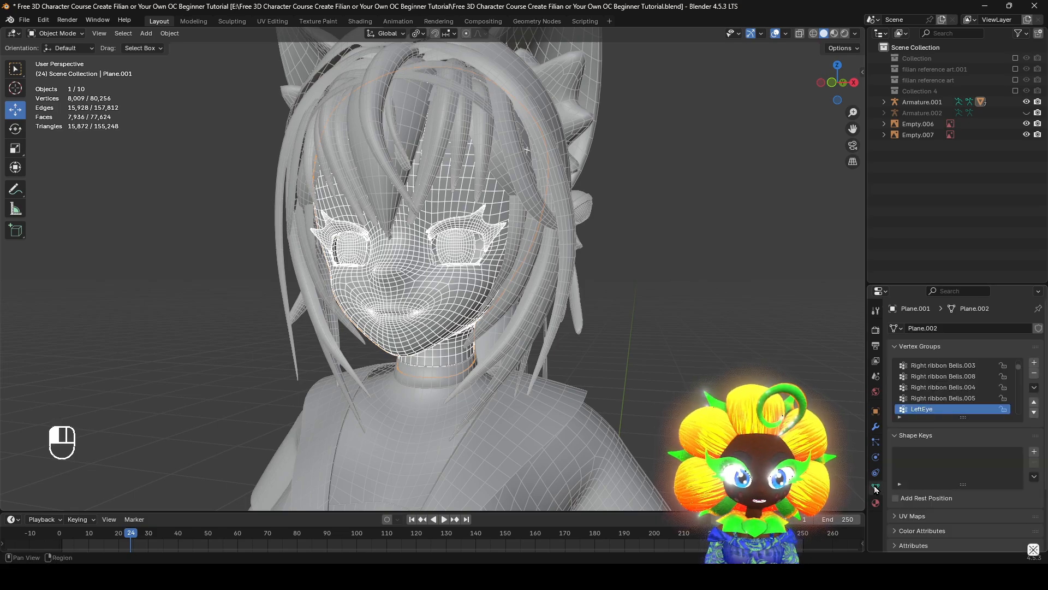
left_click(1033, 452)
left_click(1034, 451)
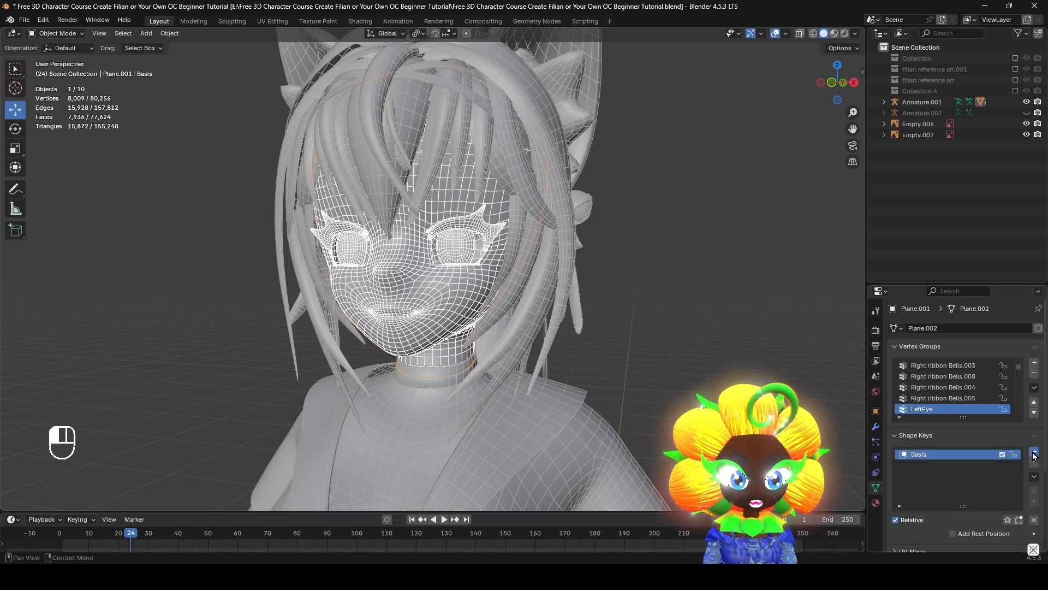
scroll(734, 413, "up", 3)
middle_click_drag(676, 371, 654, 405, "shift")
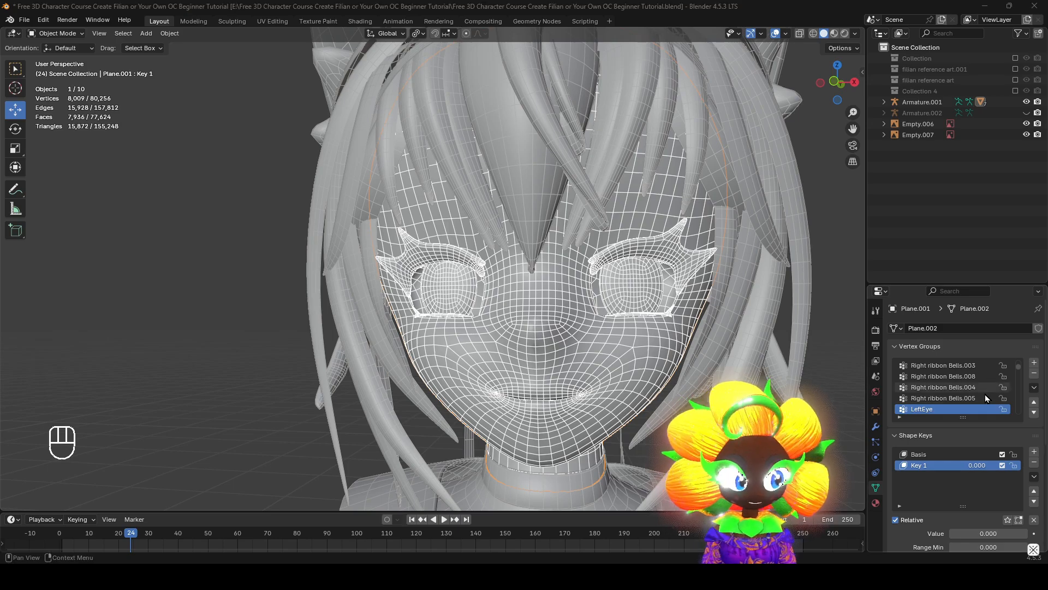
left_click(928, 465, "ctrl")
Move the illustrated vowel-pronunciation reference image into the hidden Collection 4, keeping the AA, OH and CH head reference in the scene
scroll(607, 297, "down", 9)
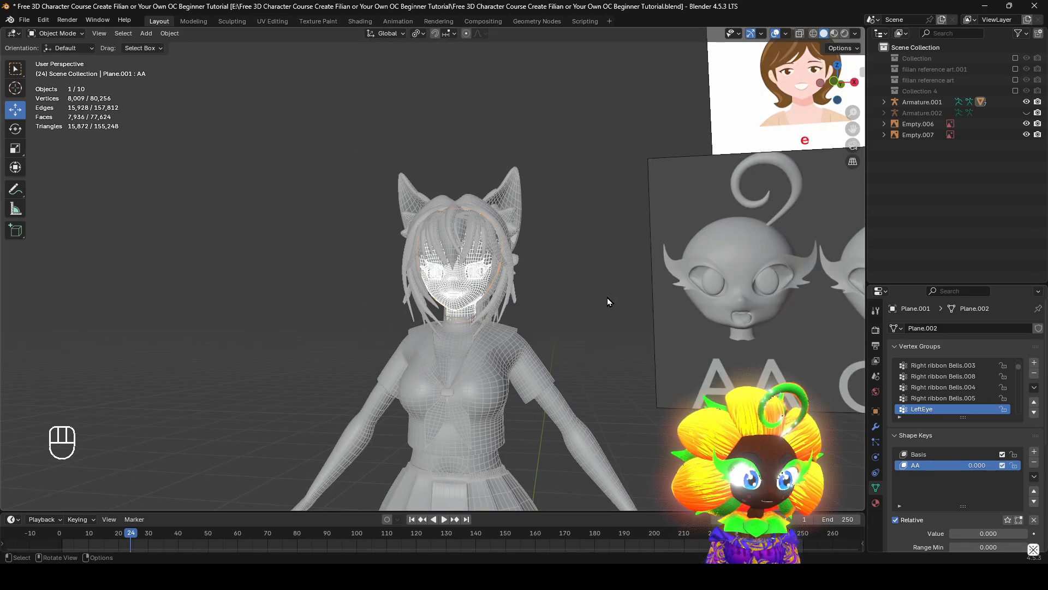
middle_click_drag(607, 297, 535, 328, "shift")
scroll(690, 352, "up", 3)
middle_click_drag(692, 341, 598, 225, "shift")
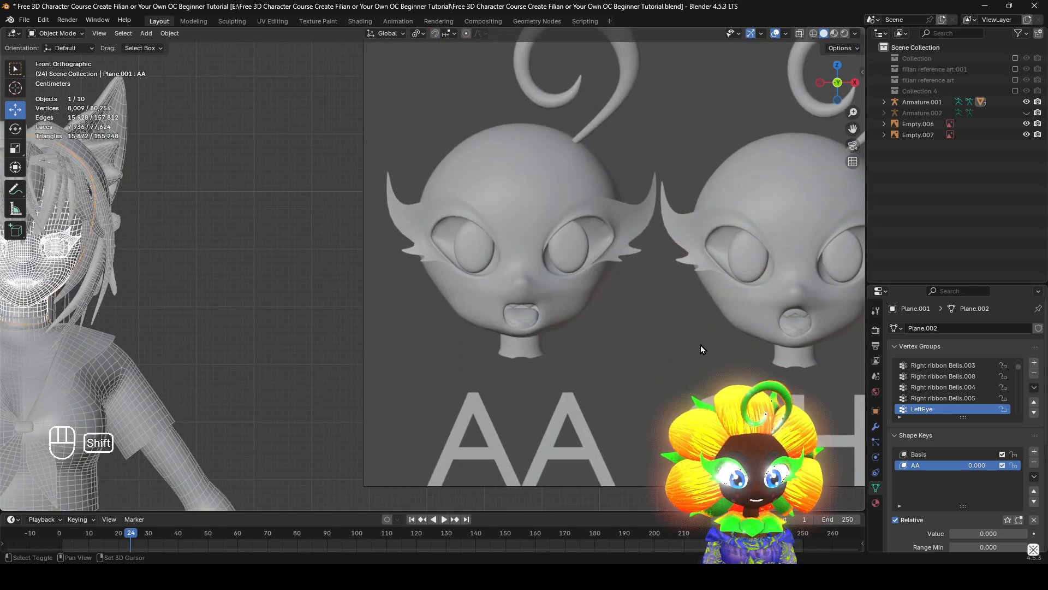
middle_click_drag(701, 349, 544, 344, "shift")
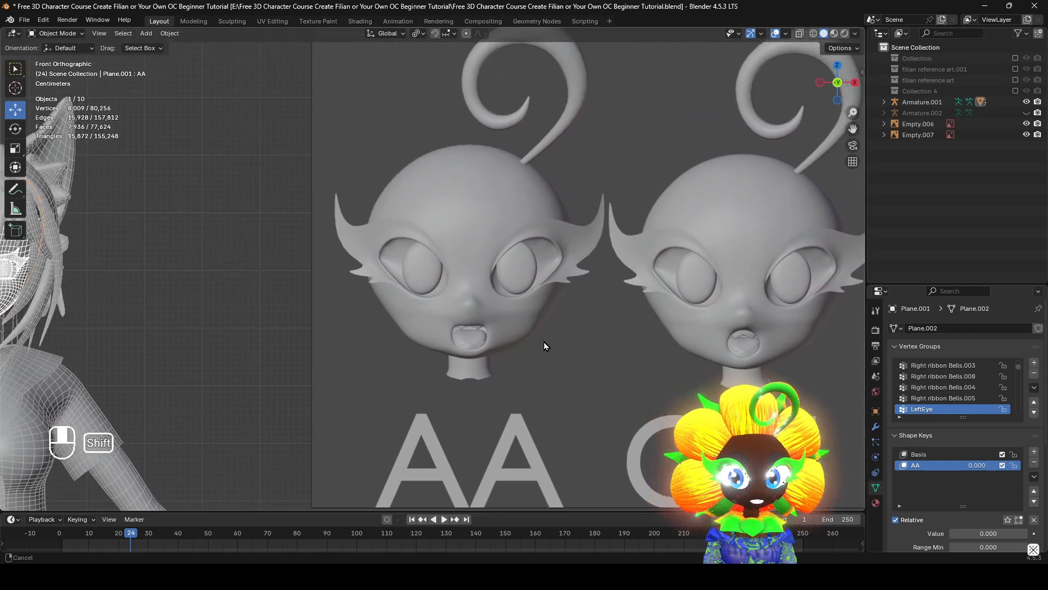
scroll(544, 342, "down", 6)
left_click(666, 155)
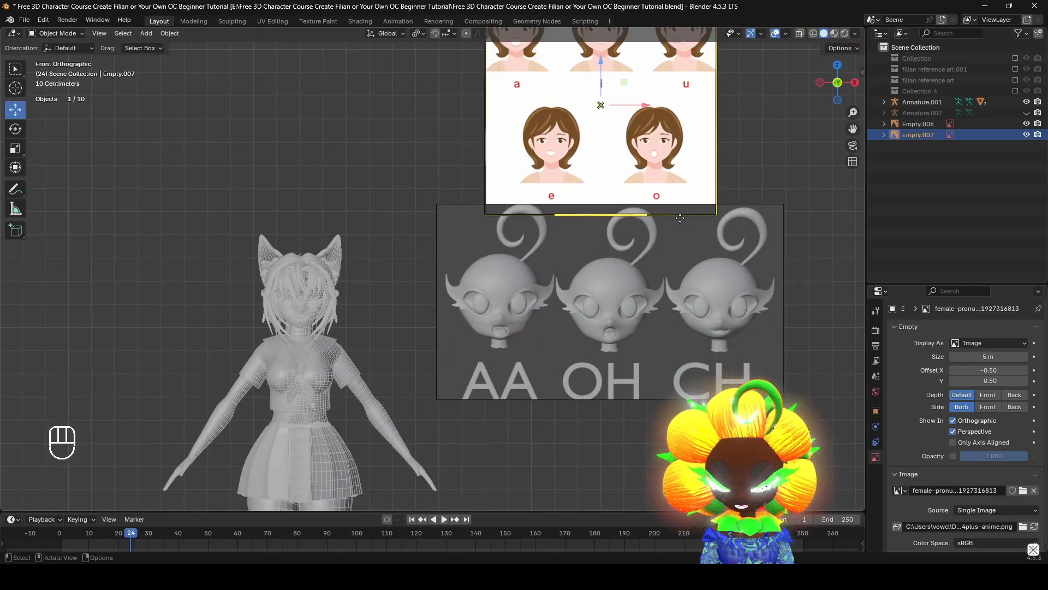
key("m")
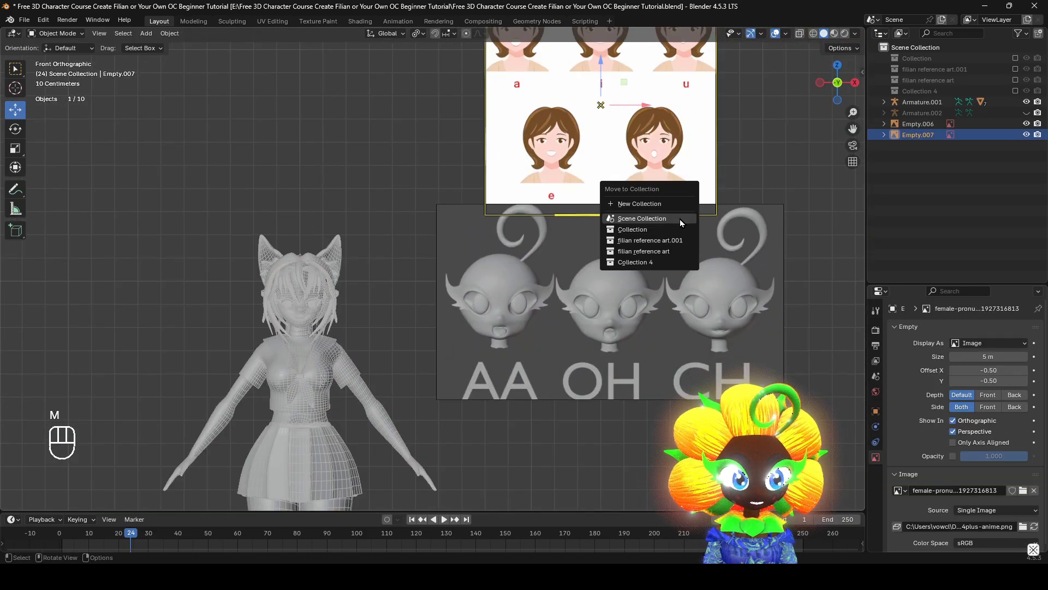
left_click(666, 266)
left_click(1015, 90)
left_click(1015, 91)
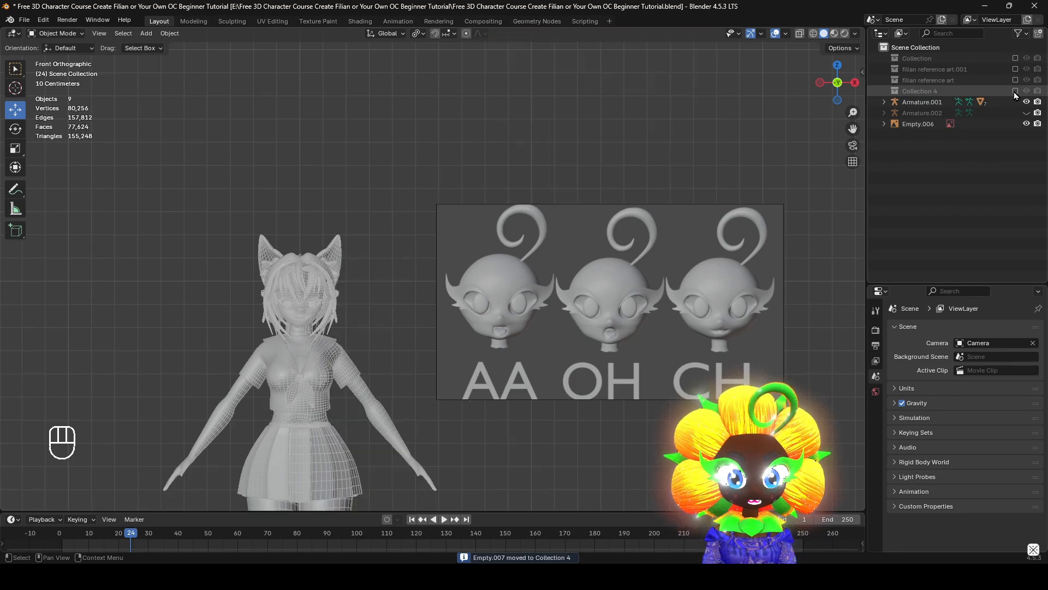
Select the head mesh, enter Edit Mode and isolate it in local view from the right side
scroll(611, 322, "up", 2)
middle_click_drag(483, 357, 823, 330, "shift")
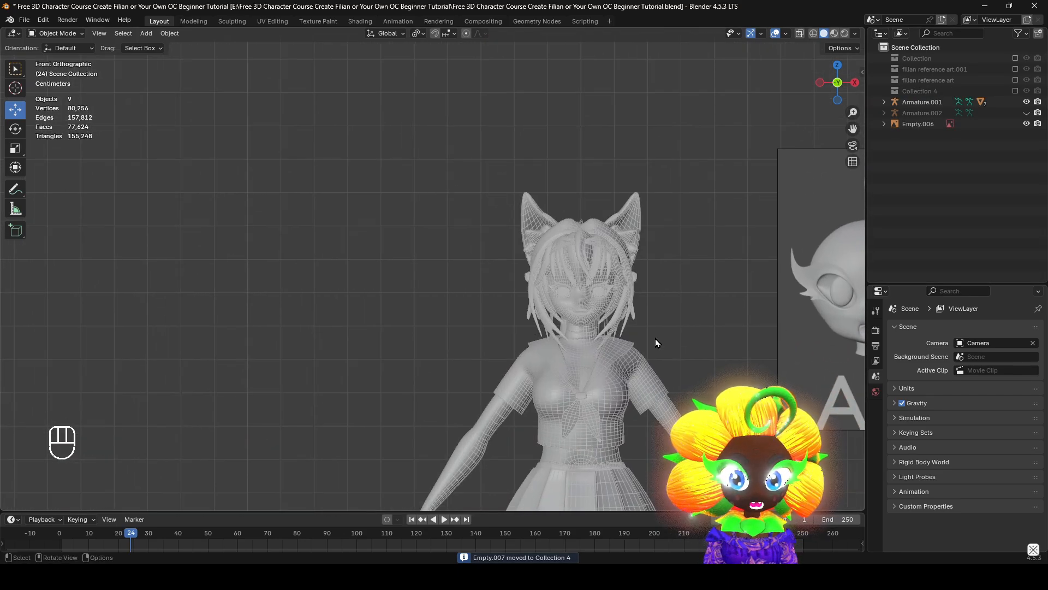
scroll(656, 342, "up", 3)
middle_click_drag(628, 317, 230, 245, "shift")
scroll(567, 278, "up", 6)
middle_click_drag(322, 358, 616, 335)
left_click(615, 344)
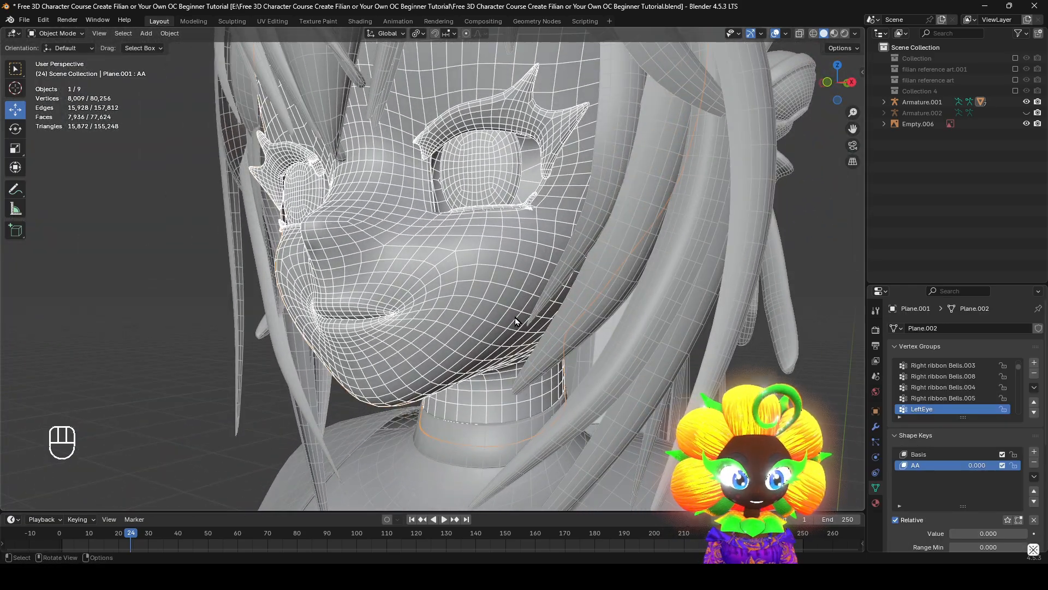
key("Tab")
middle_click_drag(515, 321, 459, 323)
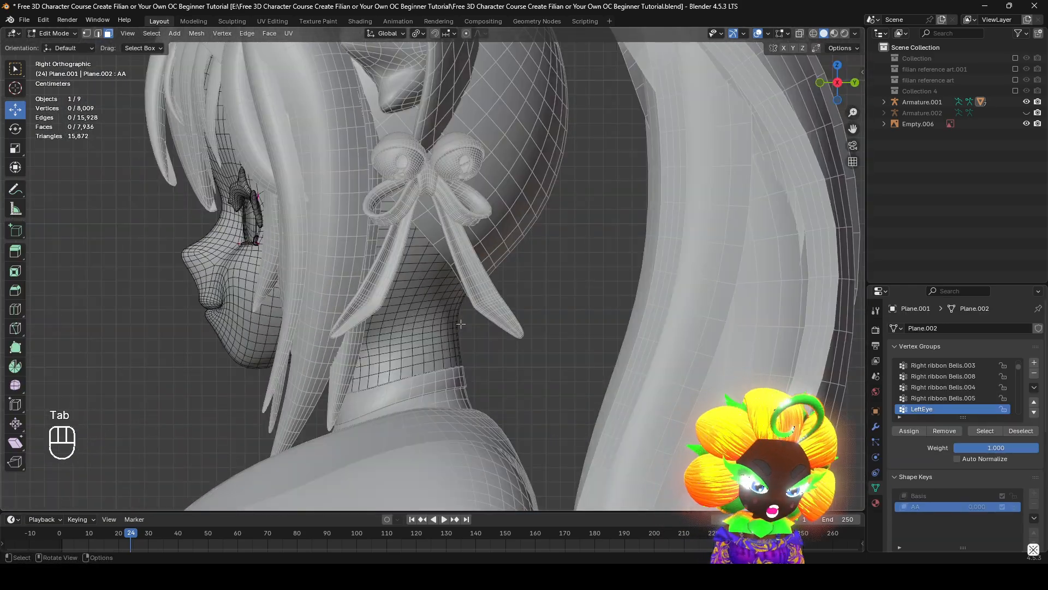
key("KP_Divide")
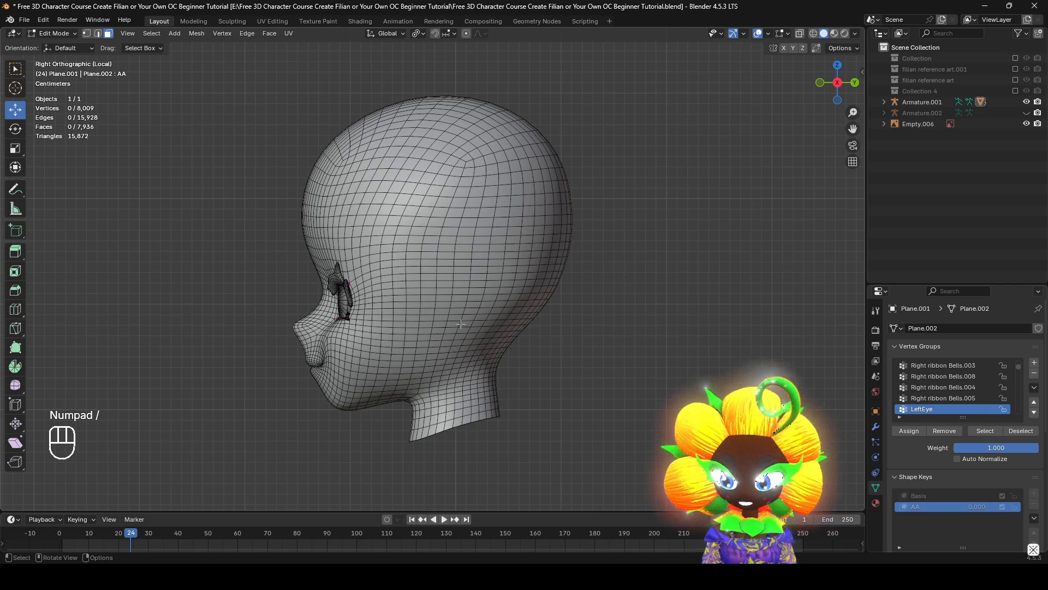
Try selecting face loops that run from the mouth corner across the cheek and around the head
middle_click_drag(522, 414, 594, 354, "shift")
scroll(594, 354, "up", 2)
key("z")
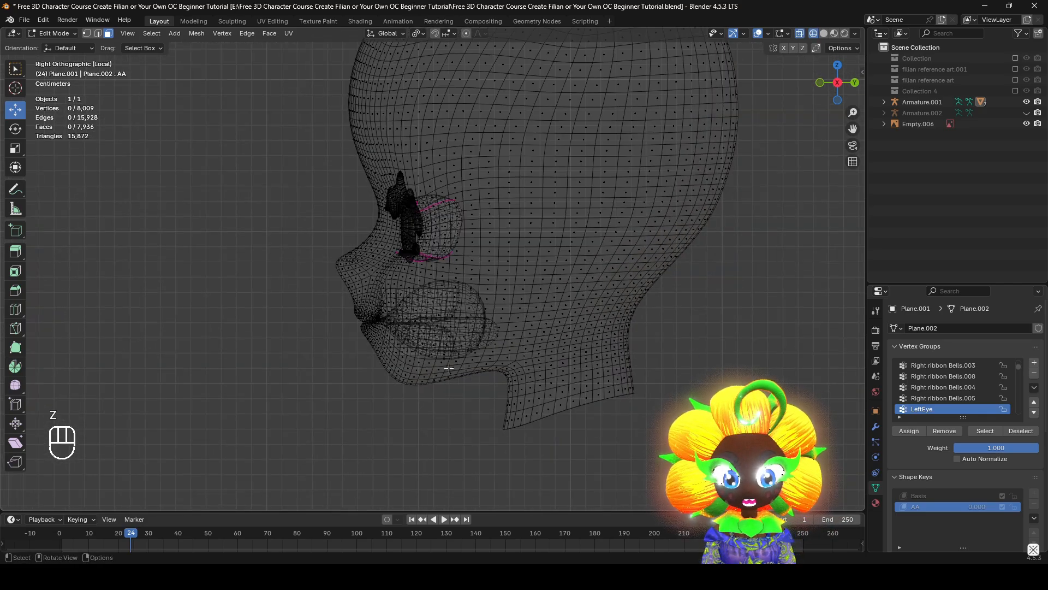
key("z")
left_click(557, 366)
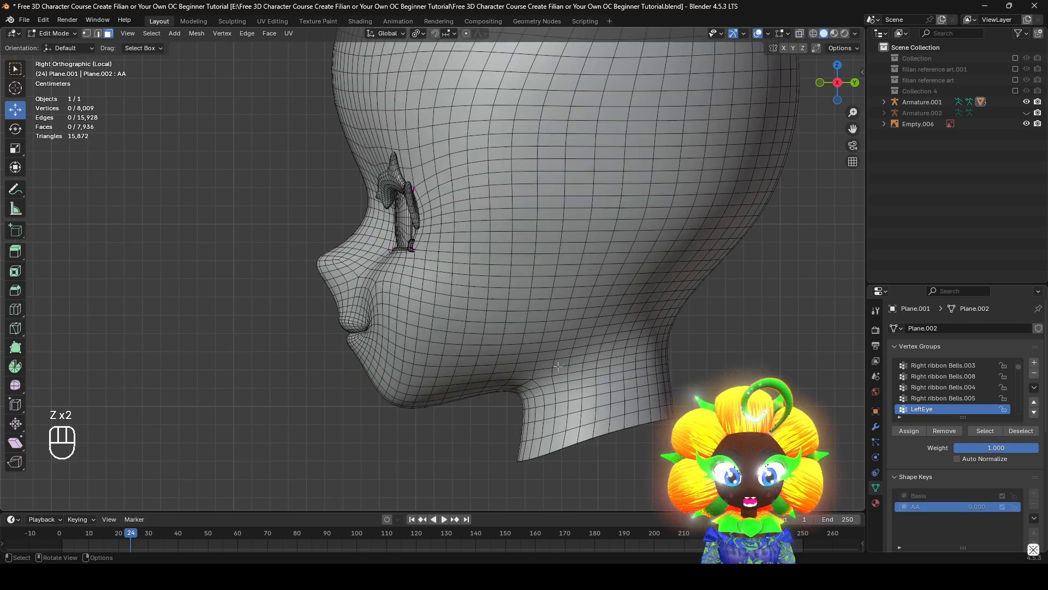
scroll(559, 366, "up", 1)
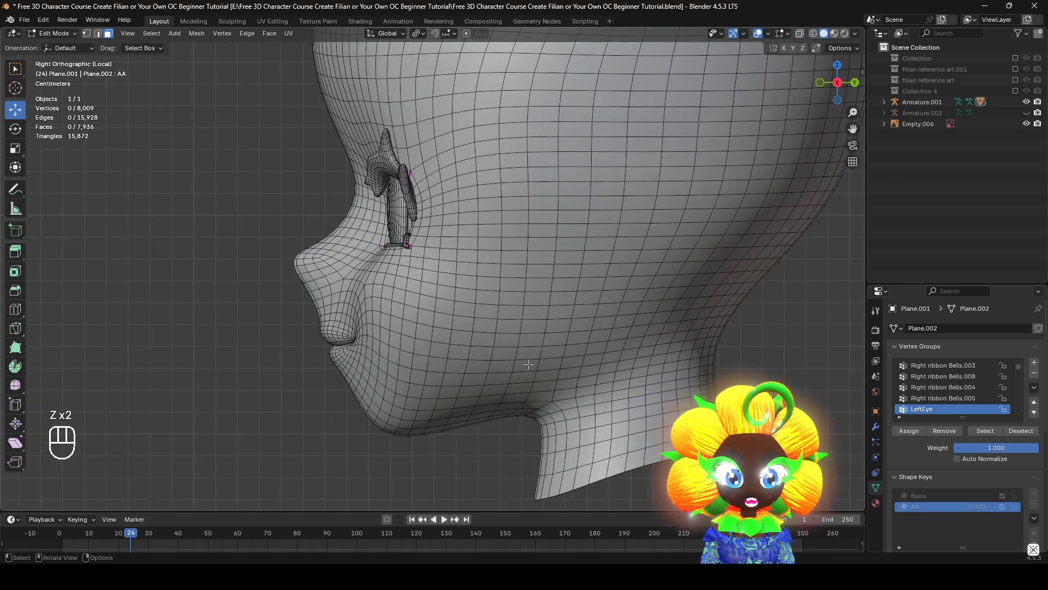
left_click(480, 352, "alt")
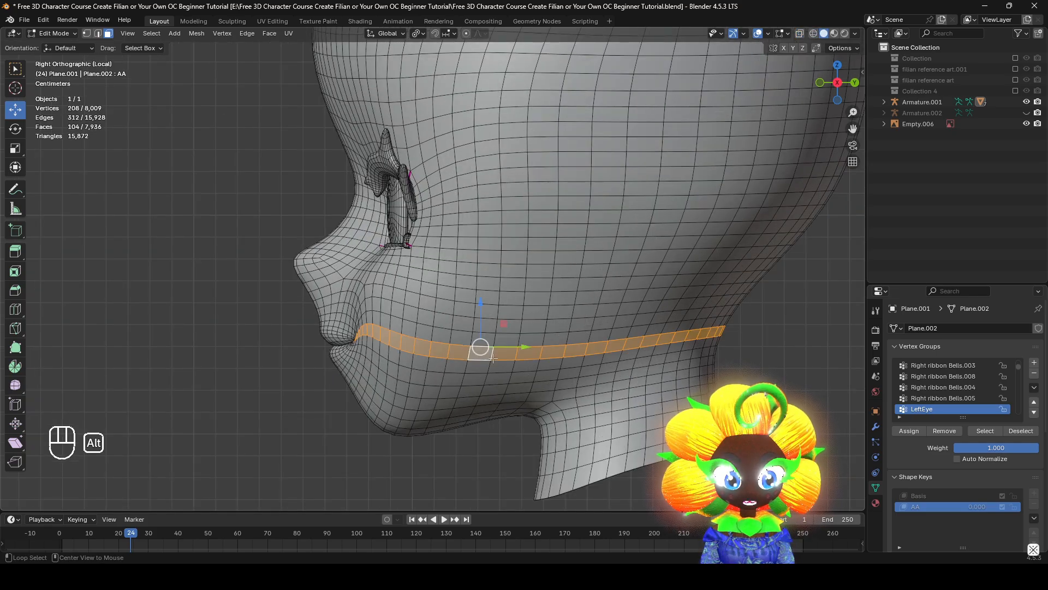
middle_click_drag(481, 352, 496, 372)
left_click(532, 326, "alt")
left_click(529, 347, "alt")
left_click(496, 372, "alt")
key("z")
key("z")
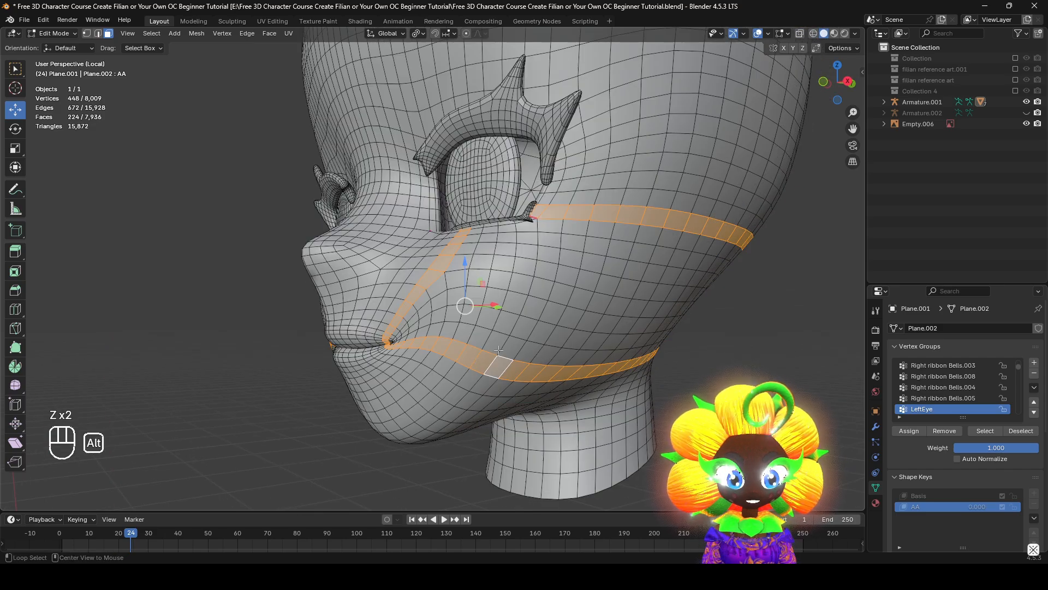
Select only the horizontal face loop running from the mouth corners around the back of the head, and hide it
left_click(504, 344, "alt")
key("z")
middle_click_drag(504, 344, 613, 290)
key("z")
scroll(616, 389, "down", 2)
scroll(616, 389, "up", 3)
scroll(542, 397, "down", 2)
key("z")
key("z")
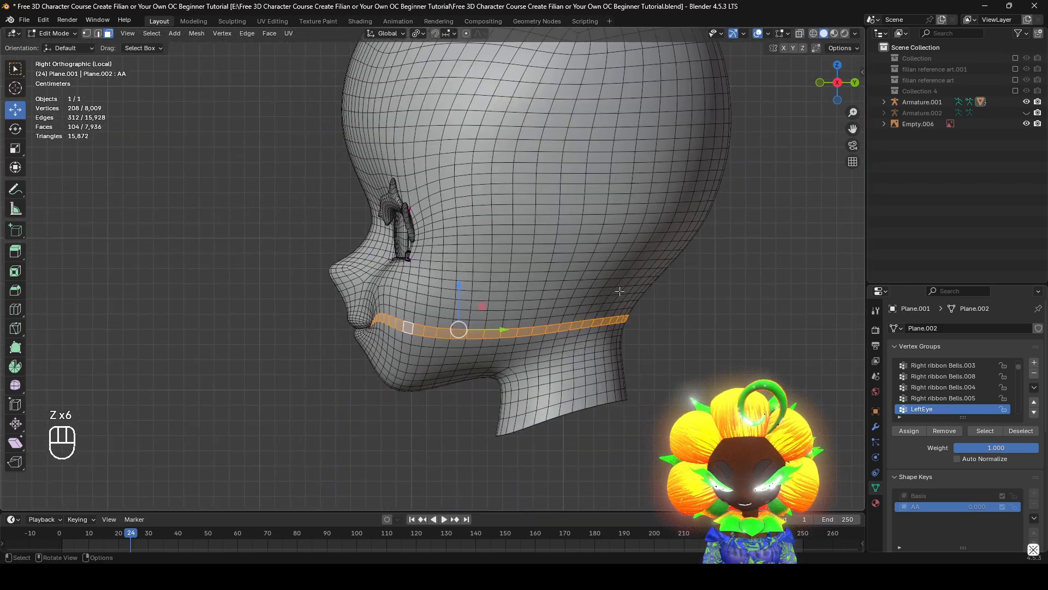
key("h")
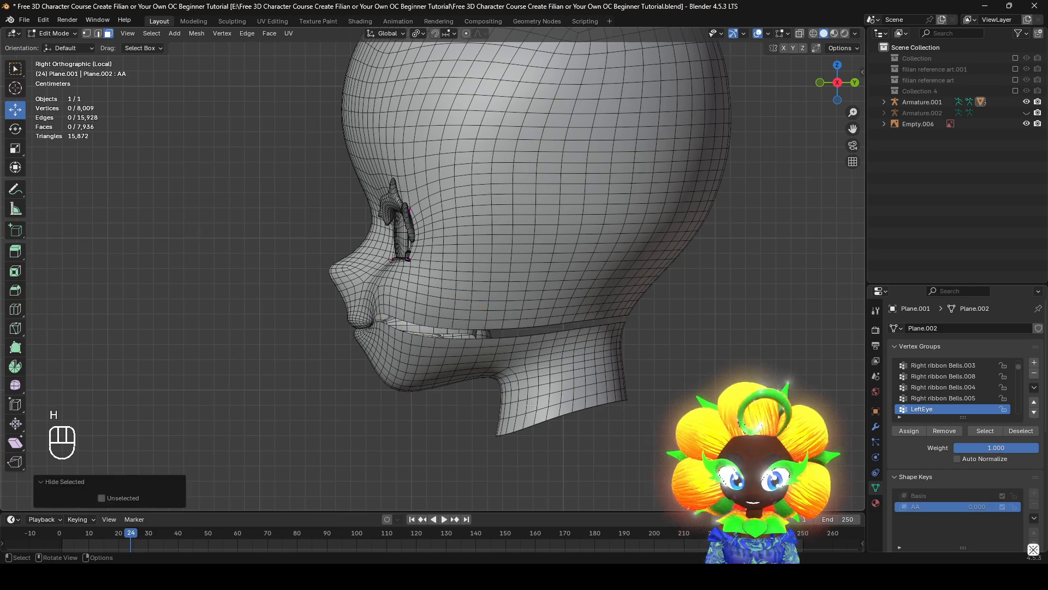
Select the linked lower jaw and neck faces together with the tongue and lower teeth inside the mouth
key("l")
middle_click_drag(537, 390, 480, 323)
middle_click_drag(518, 363, 139, 320)
scroll(470, 367, "up", 6)
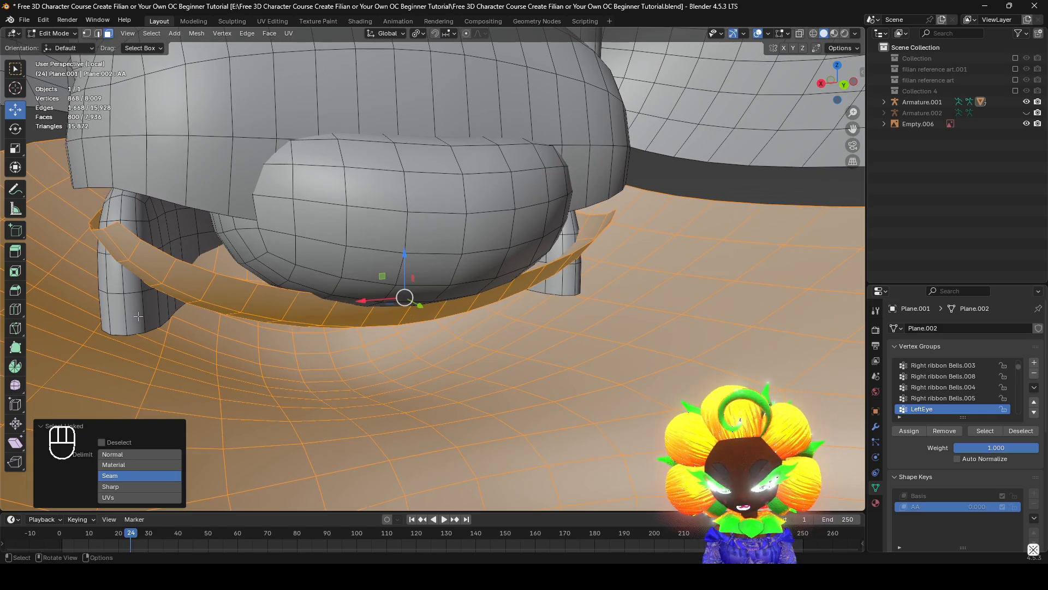
key("l")
key("l")
scroll(360, 284, "down", 4)
middle_click_drag(360, 289, 459, 287)
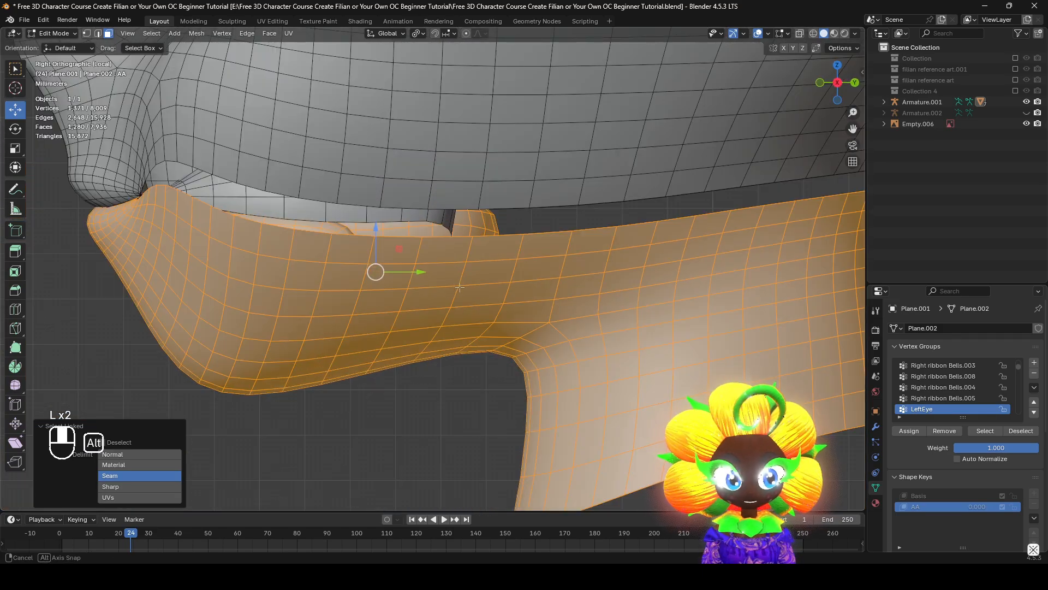
Deselect the neck and rear jaw faces in wireframe with Circle Select, keeping the front jaw, tongue and lower teeth selected
scroll(460, 287, "down", 4)
key("z")
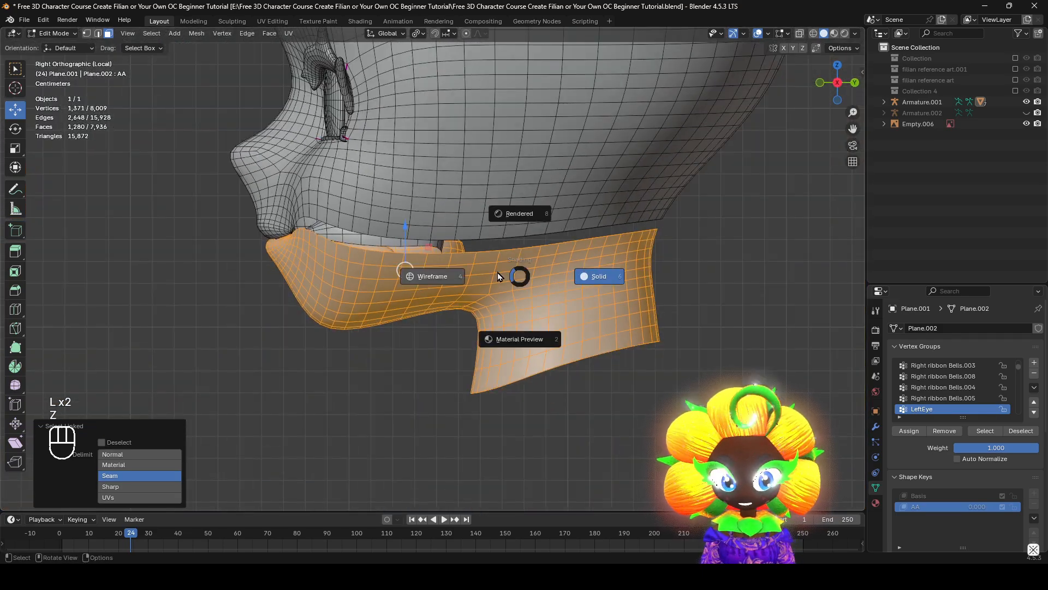
left_click(443, 268)
middle_click_drag(480, 226, 499, 303, "shift")
key("c")
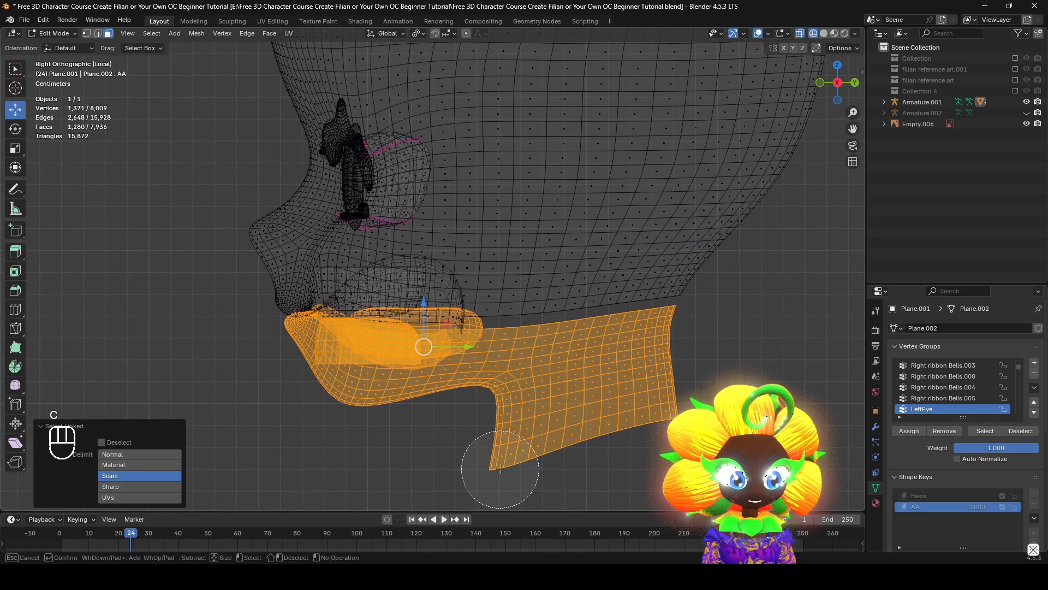
mouse_move(508, 457)
left_mouse_down("shift")
mouse_move(674, 400)
mouse_move(542, 415)
mouse_move(556, 360)
mouse_move(604, 334)
mouse_move(679, 333)
left_mouse_up("shift")
key("Escape")
middle_click_drag(538, 342, 486, 351)
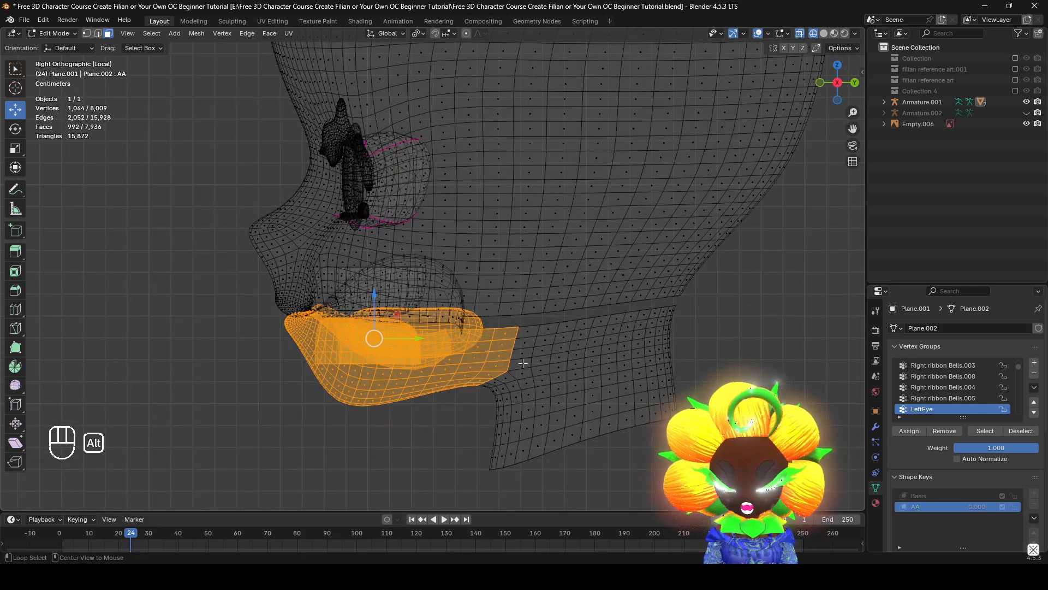
Reveal the hidden face loop as selected and deselect its rear part so the selection ends level with the back of the jaw
key("alt+h")
key("c")
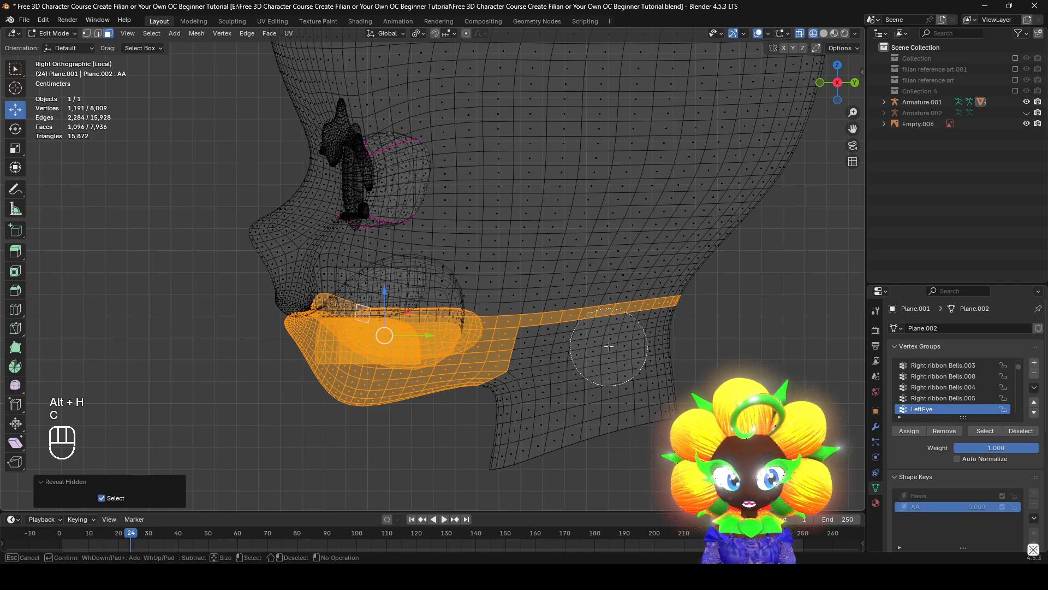
mouse_move(609, 349)
left_mouse_down("shift")
mouse_move(568, 316)
mouse_move(655, 325)
left_mouse_up("shift")
right_click(655, 325)
key("shift+z")
middle_click_drag(479, 327, 539, 316, "shift")
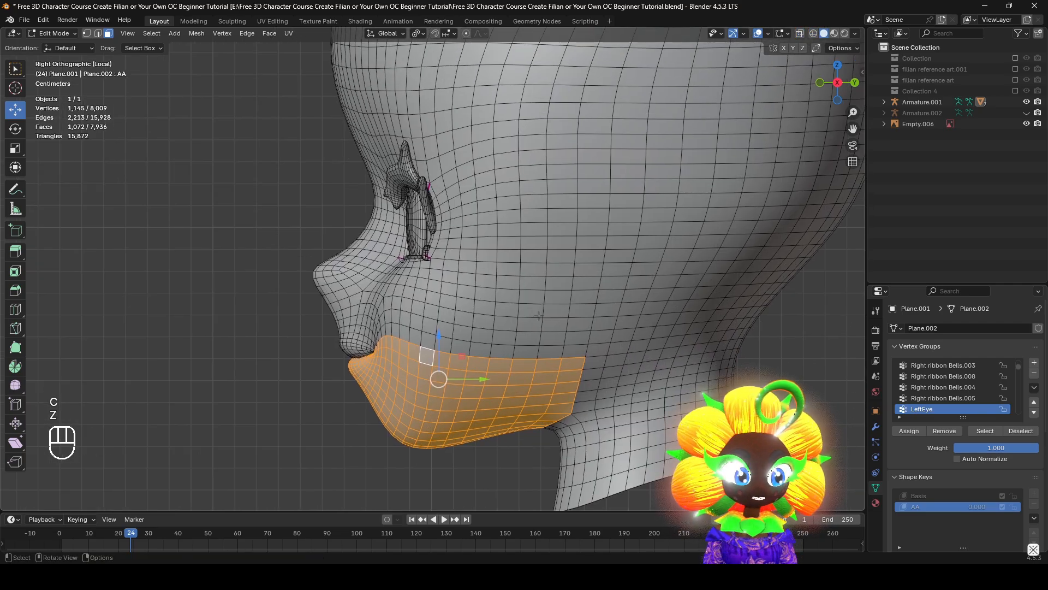
middle_click_drag(604, 410, 565, 365, "shift")
scroll(565, 364, "up", 1)
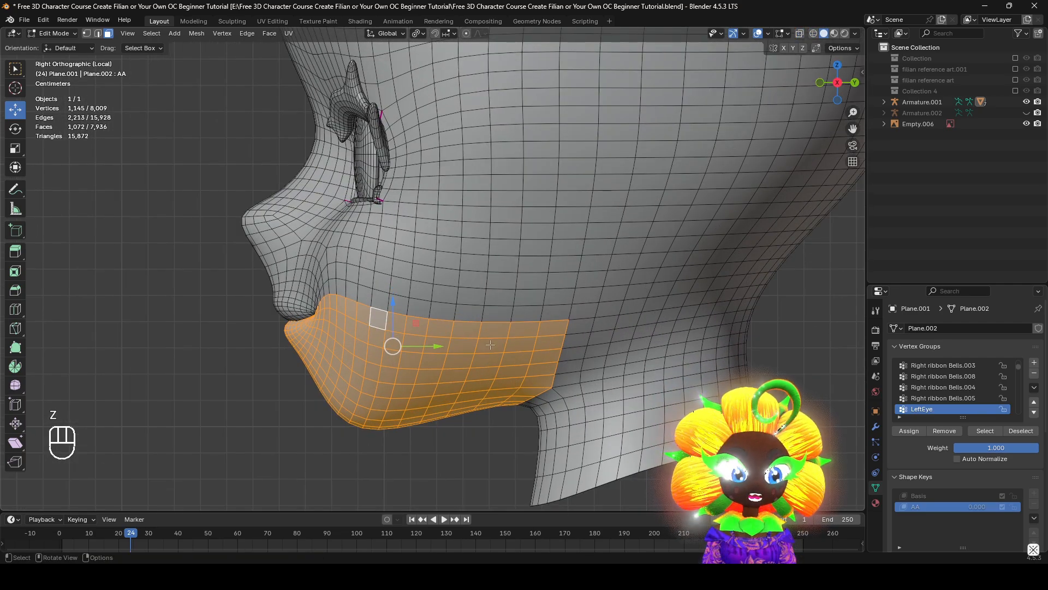
middle_click_drag(490, 345, 578, 293, "shift")
key("shift+z")
mouse_move(540, 361)
middle_mouse_down()
mouse_move(620, 363)
mouse_move(548, 376)
mouse_move(539, 355)
middle_mouse_up()
key("shift+z")
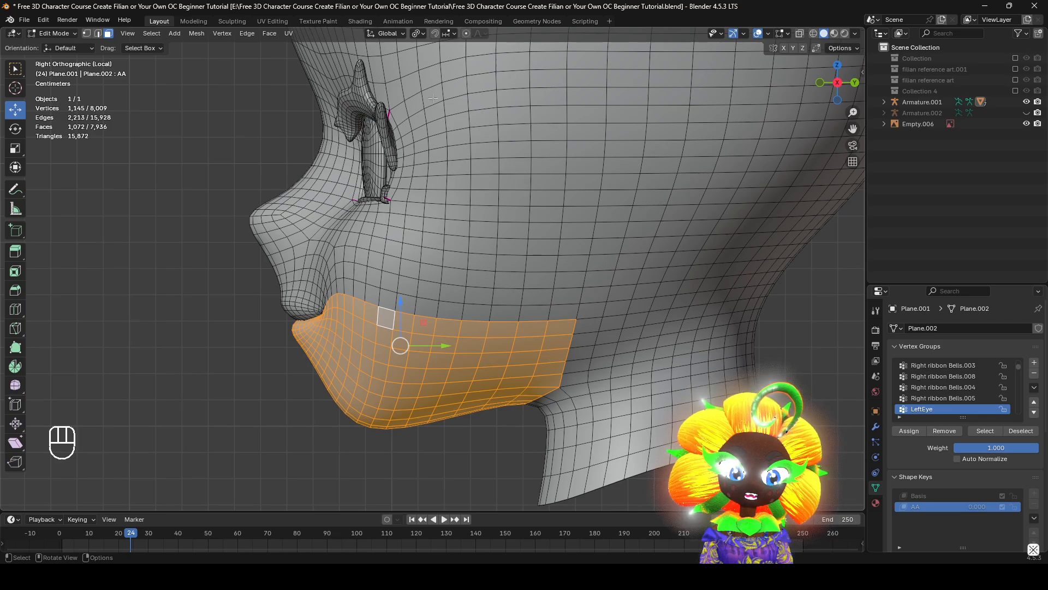
Set the transform pivot point to 3D Cursor and place the cursor at the jaw hinge, near the selection's upper rear corner
left_click(418, 35)
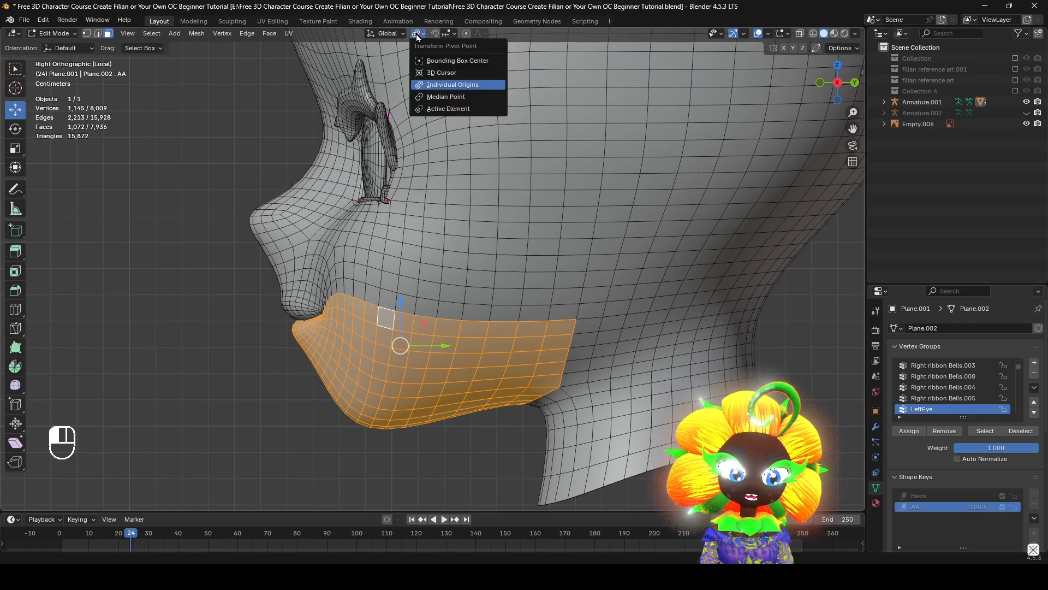
left_click(434, 72)
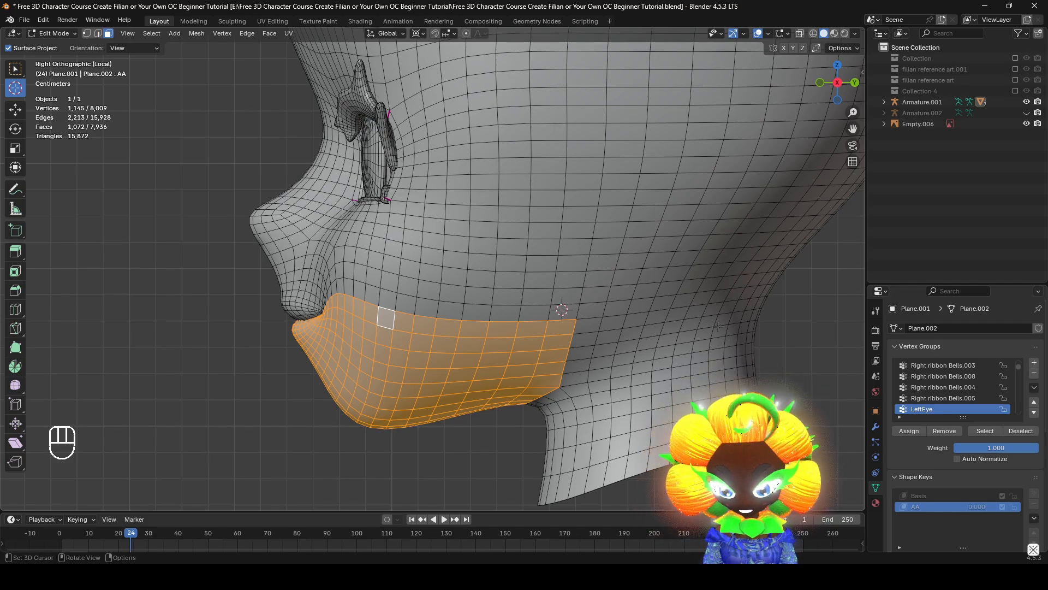
key("KP_1")
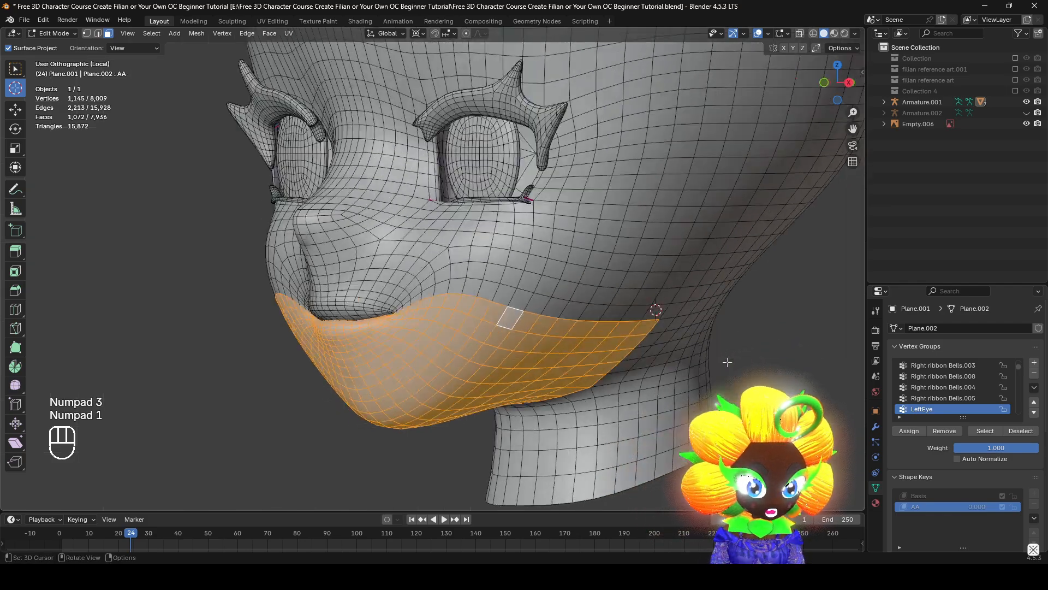
left_click(855, 84)
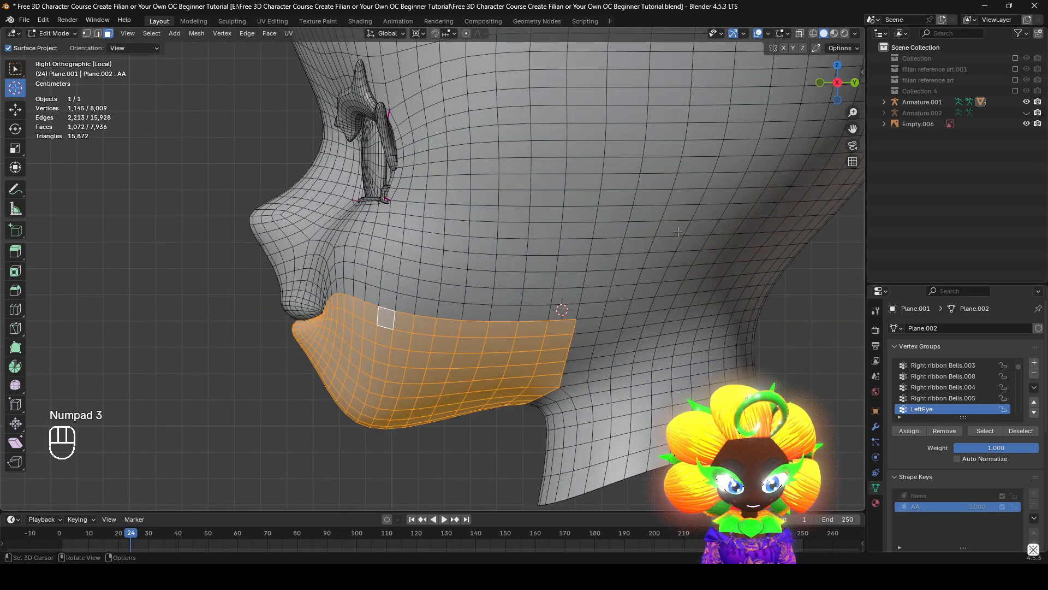
Try rotating the selected jaw in the right side view about several 3D cursor positions around the jaw hinge
key("r")
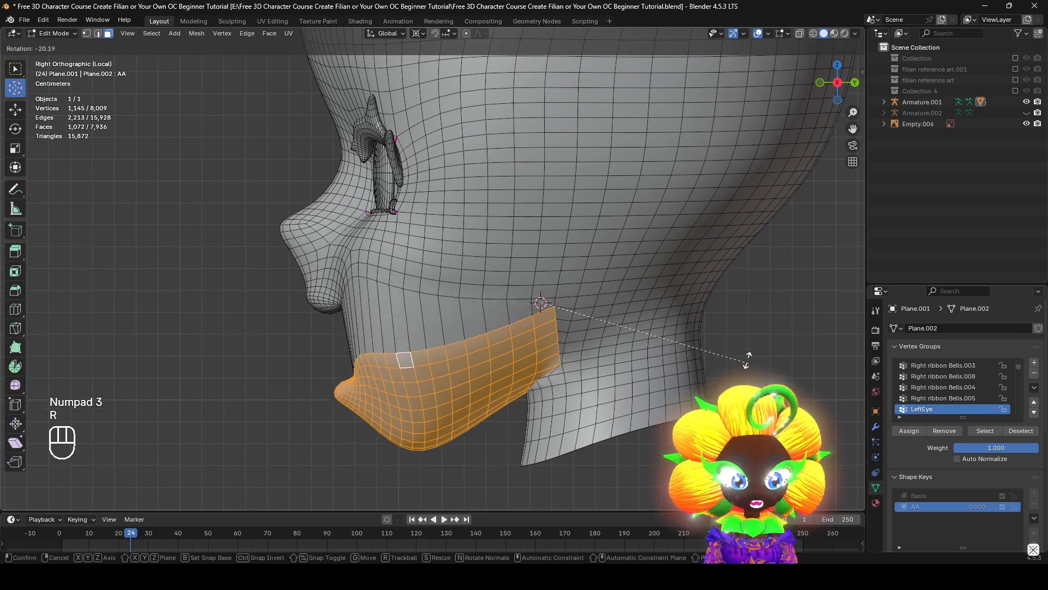
right_click(690, 350)
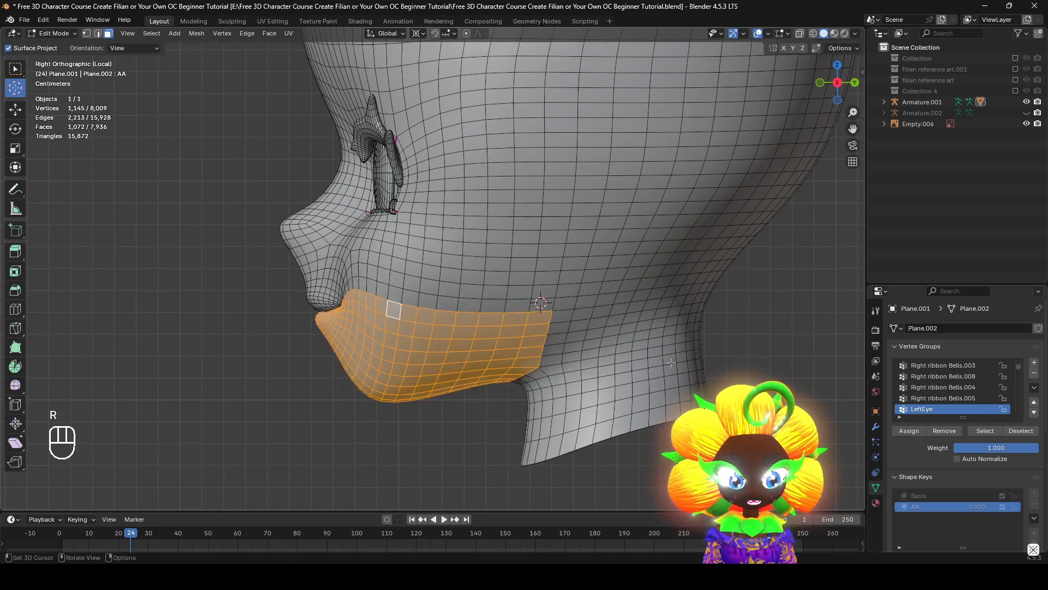
key("r")
right_click(717, 375)
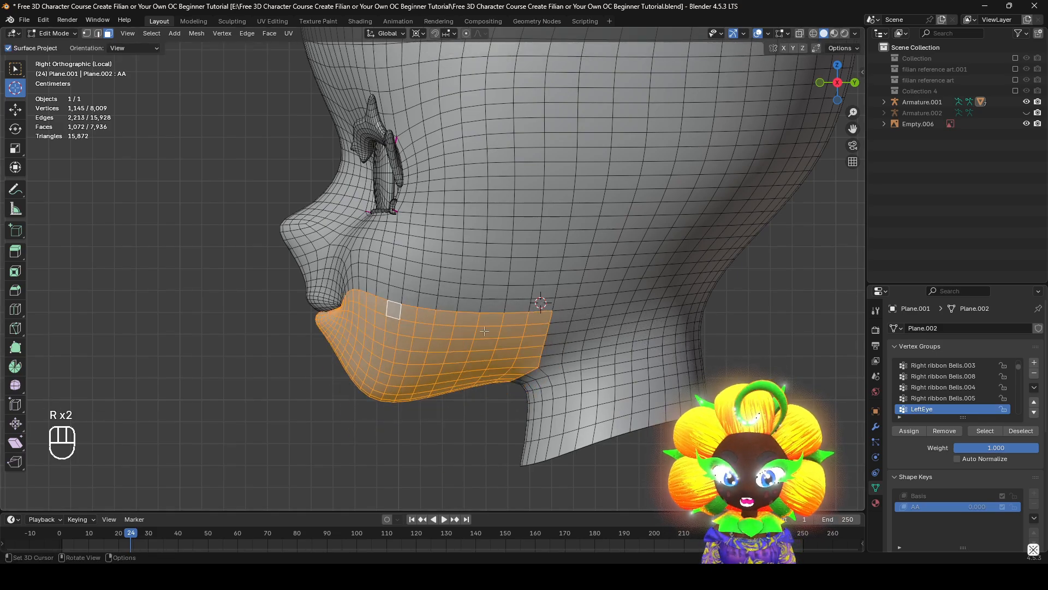
key("r")
right_click(603, 330)
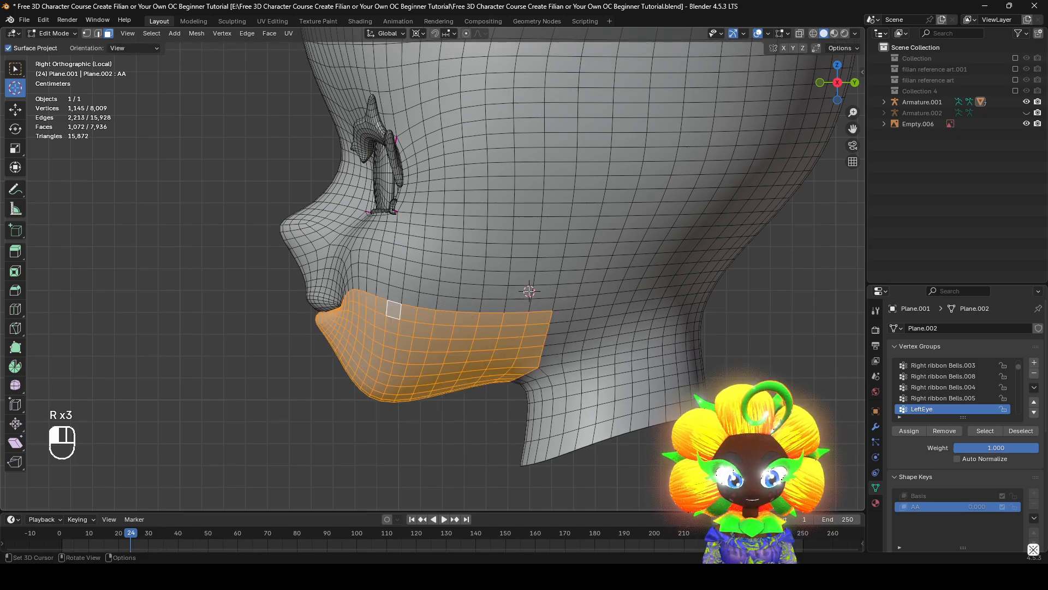
key("r")
right_click(628, 303)
key("r")
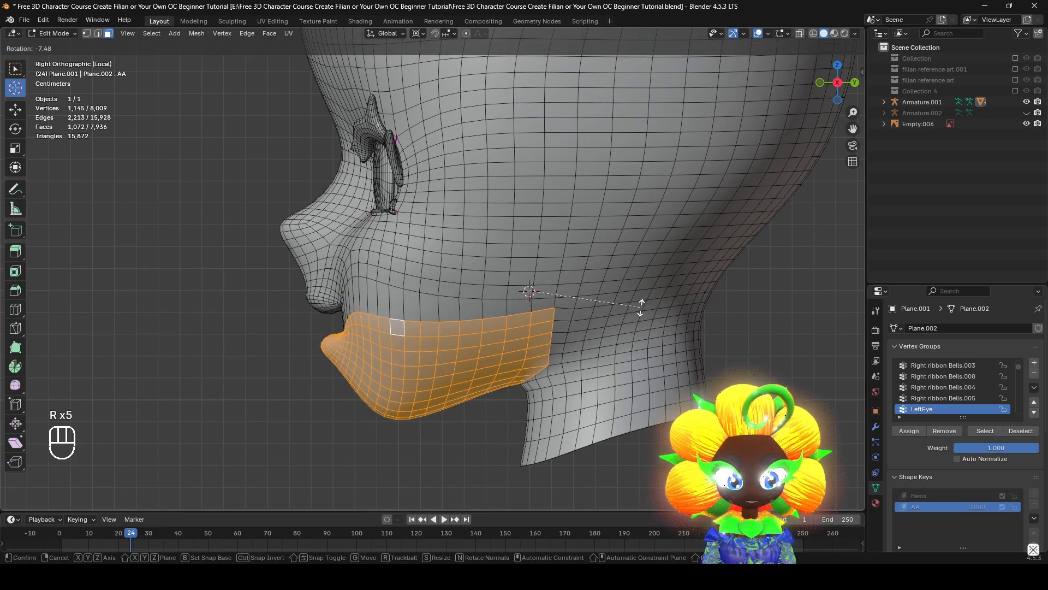
left_click(636, 298)
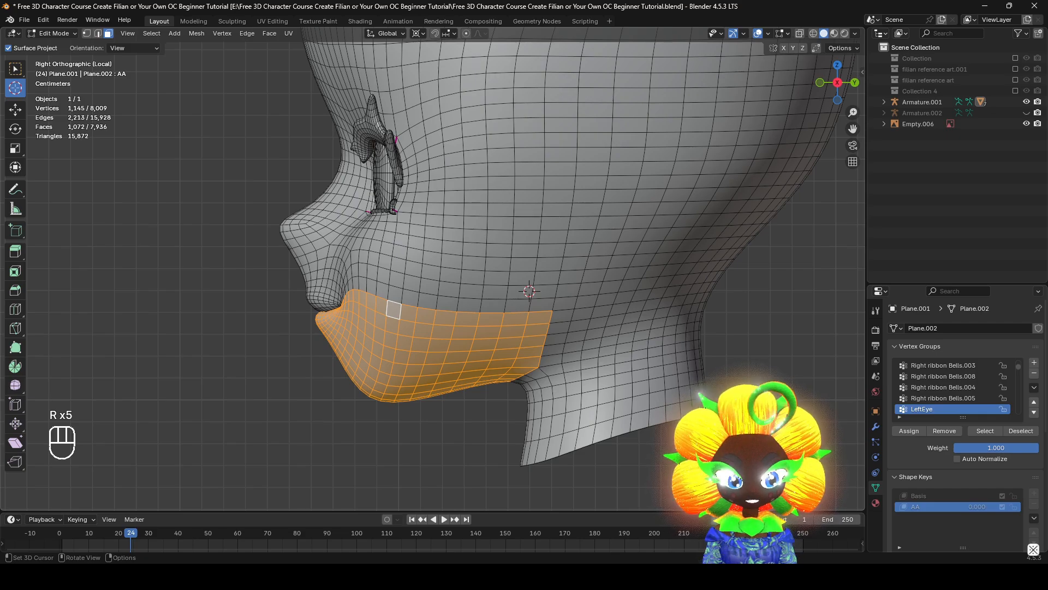
key("g")
right_click(471, 464)
key("r")
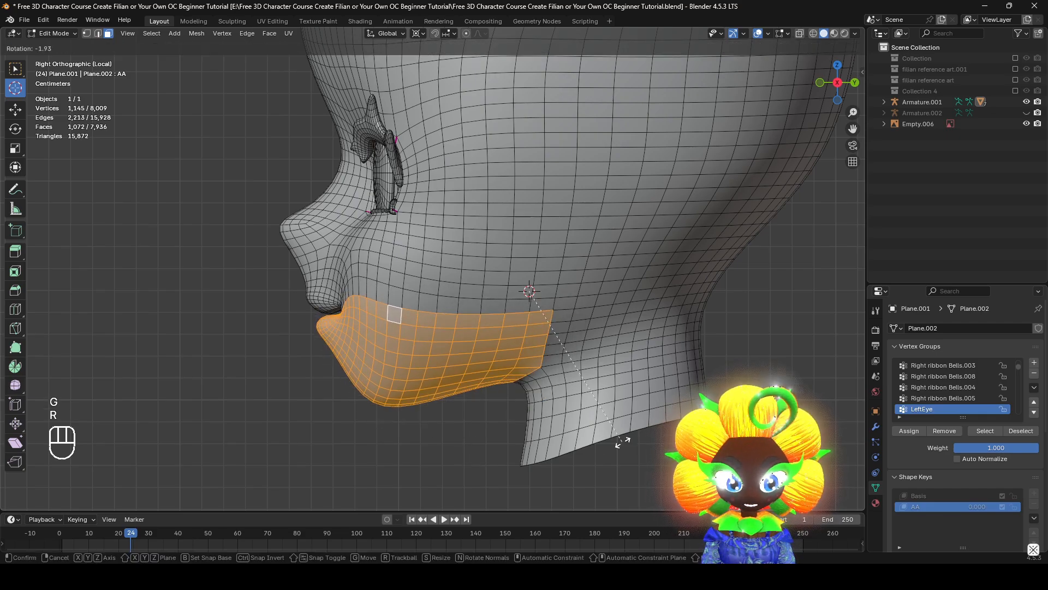
right_click(609, 416)
key("r")
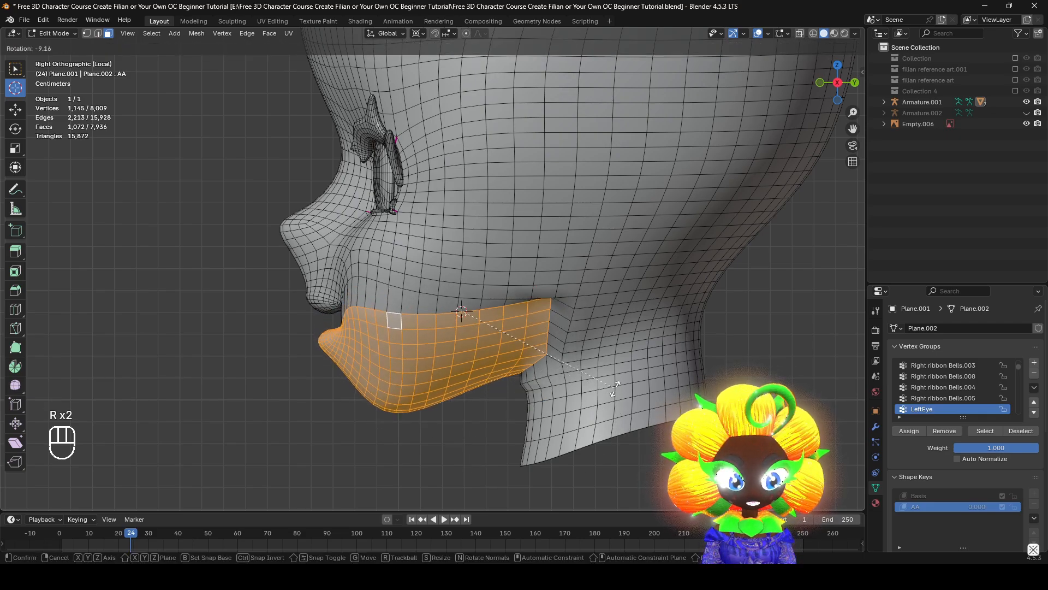
right_click(617, 398)
key("r")
left_click(537, 324)
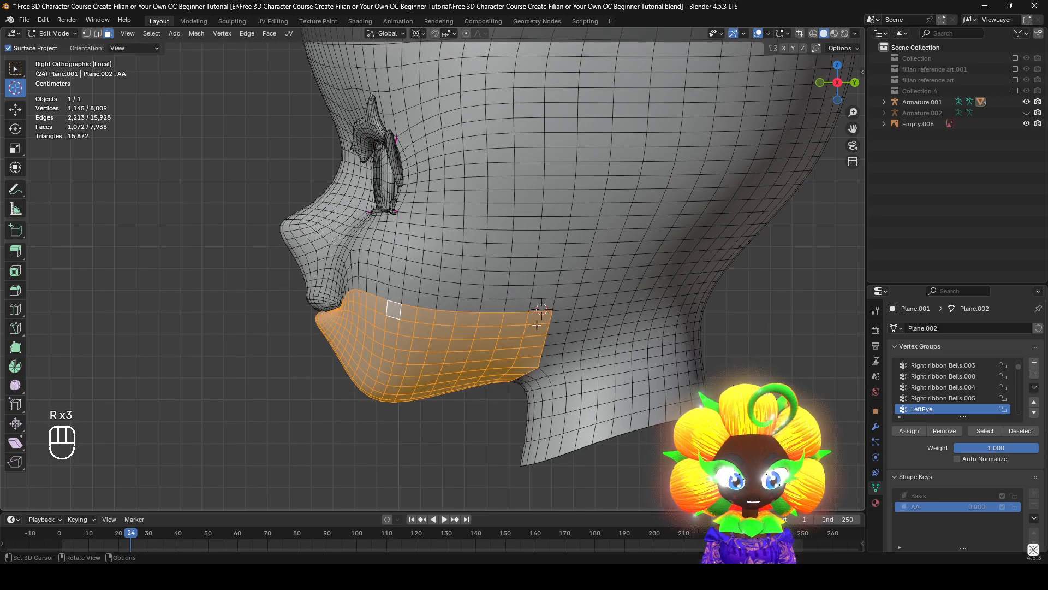
Rotate the selected jaw by -15° about the 3D cursor placed just in front of the selection's upper rear corner
key("r")
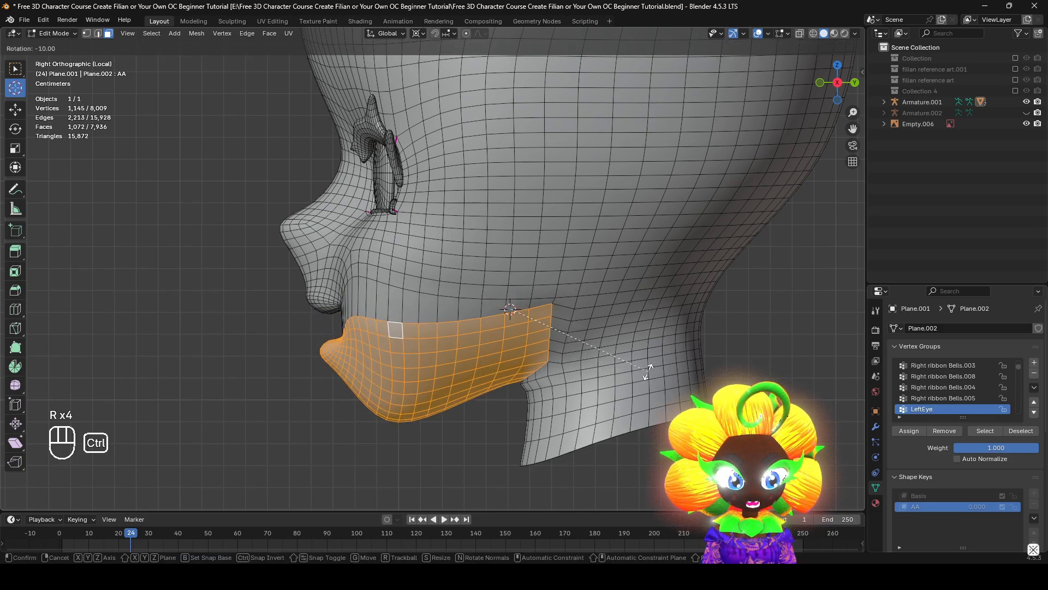
right_click(637, 364)
key("r")
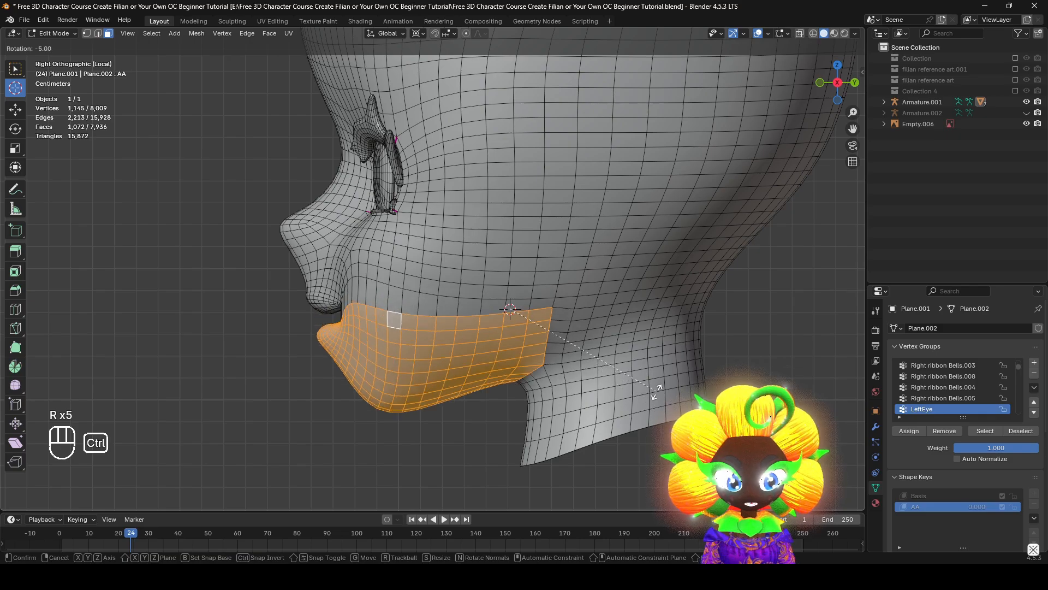
left_click(647, 357)
Move the rotated jaw about 0.0035 m along Y and -0.002 m along Z
key("g")
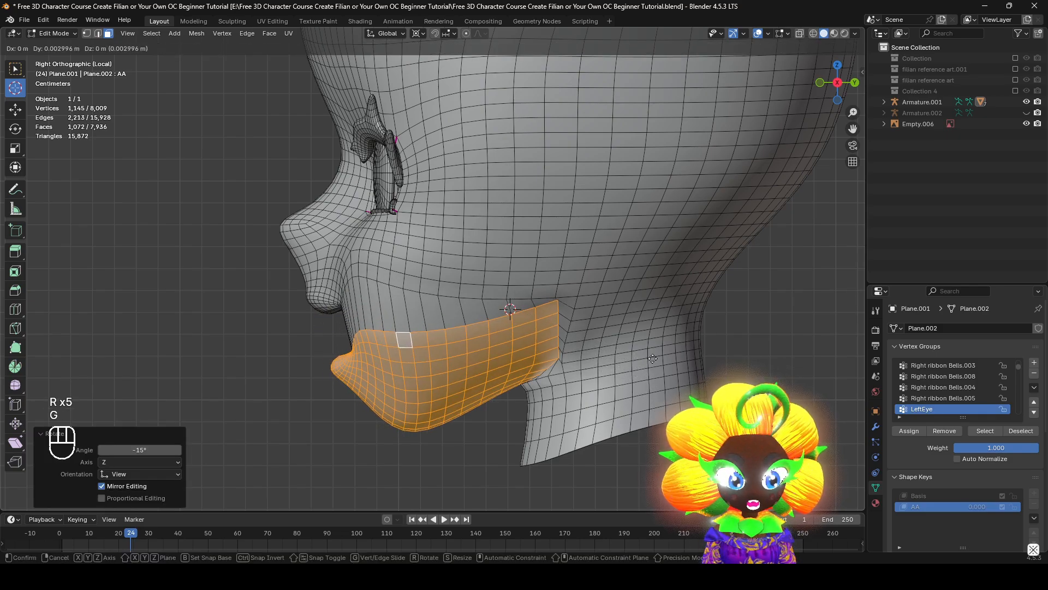
middle_click_drag(607, 399, 135, 156)
right_click(562, 390)
key("g")
left_click(545, 382)
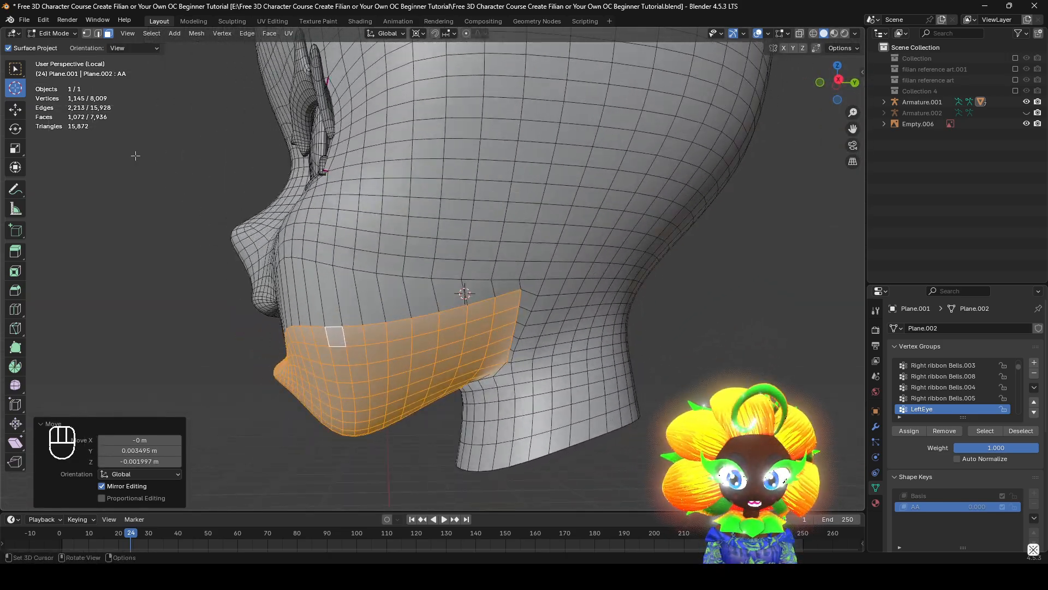
Set the transform pivot point back to Individual Origins and reset the 3D cursor to the world origin
left_click(416, 33)
left_click(432, 85)
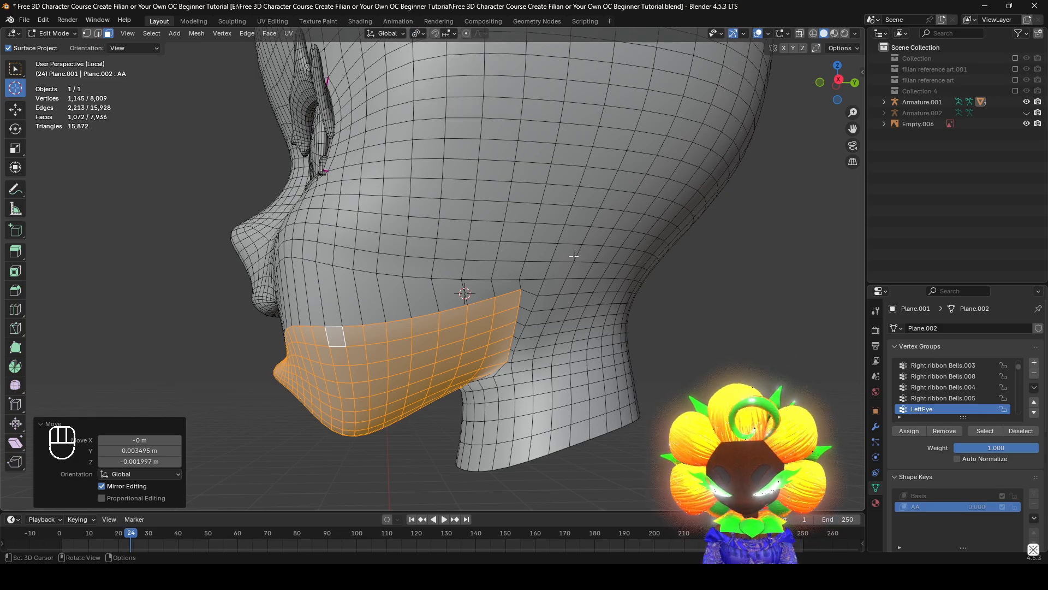
key("shift+c")
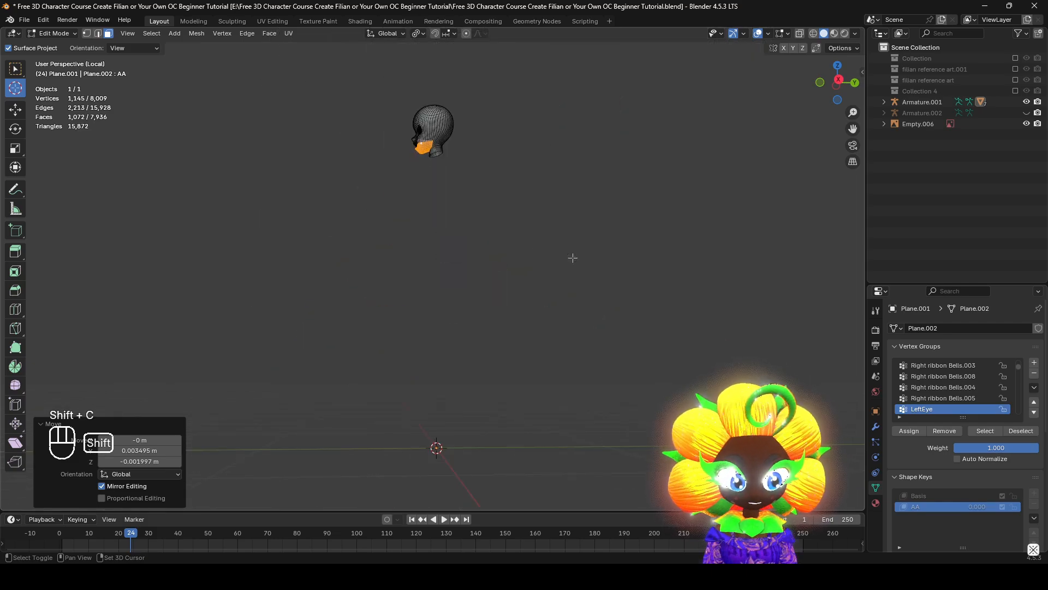
key("KP_Decimal")
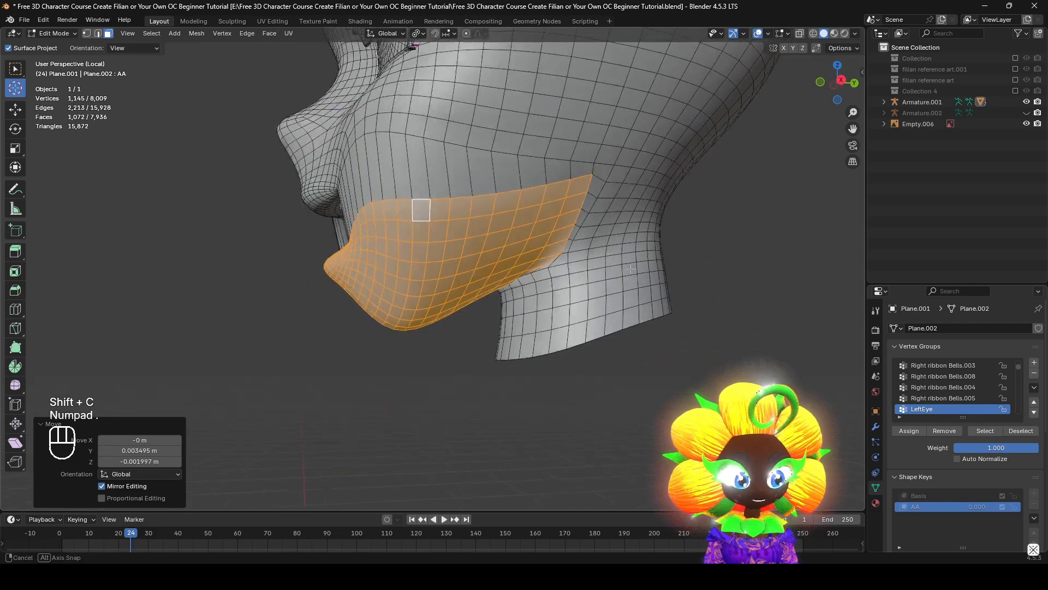
Turn on X-axis mesh symmetry and switch to the Move tool, resetting the misplaced 3D cursor to the world origin
middle_click_drag(581, 343, 770, 82)
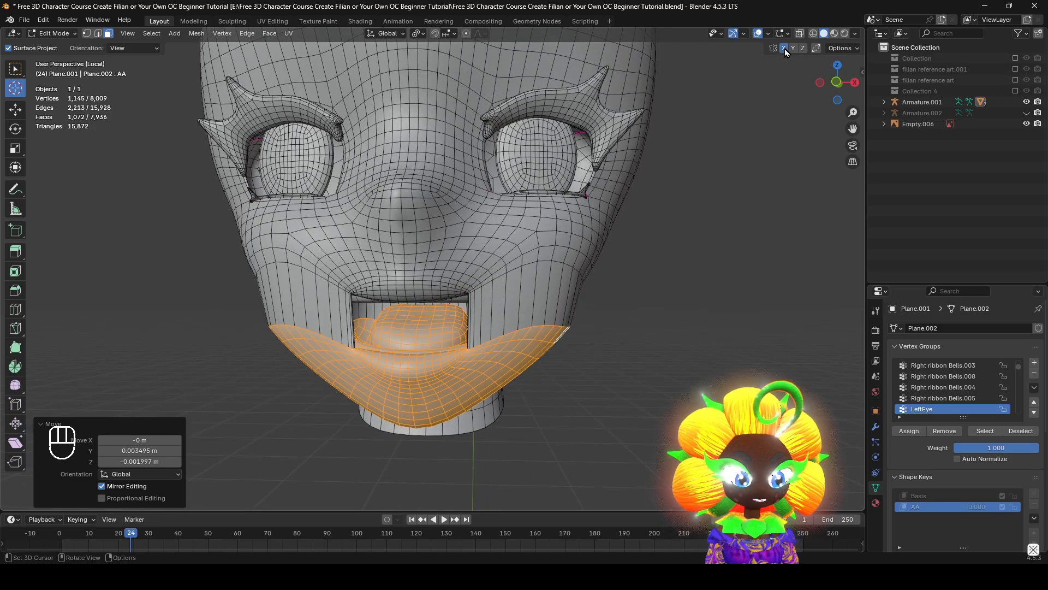
left_click(566, 232)
key("g")
right_click(581, 280)
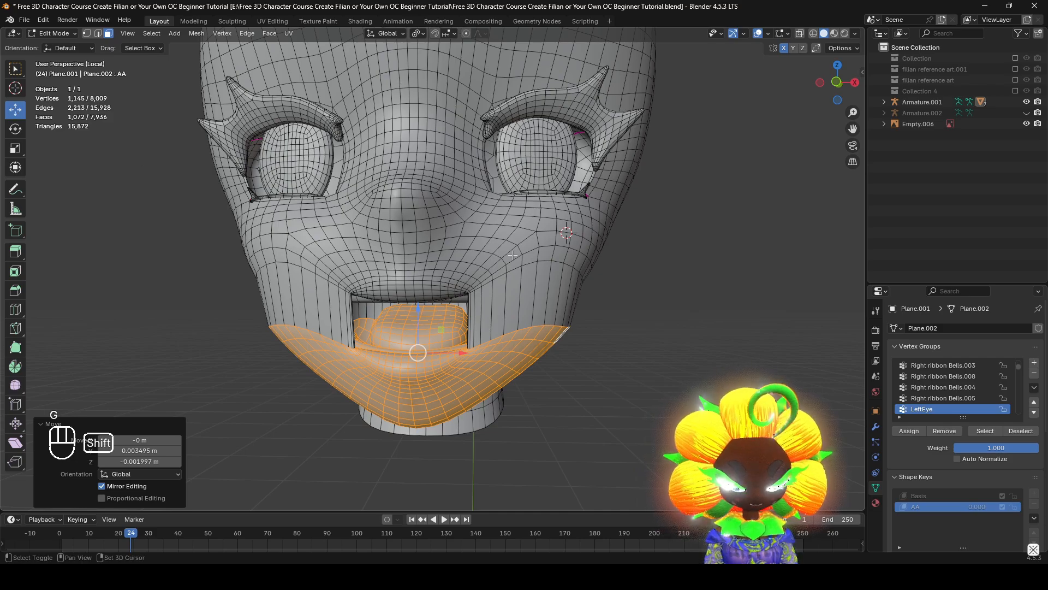
key("shift+c")
key("KP_Decimal")
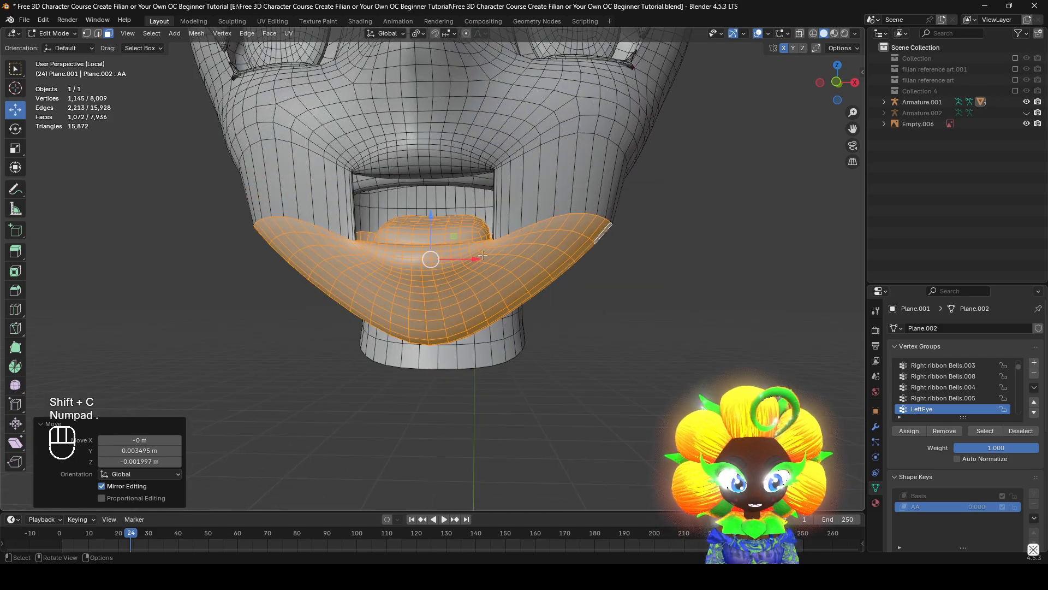
Try moving a single face on the side of the jaw to test the symmetry, and undo back to the full jaw selection
left_click(527, 263)
key("g")
right_click(590, 274)
left_click(515, 344)
key("g")
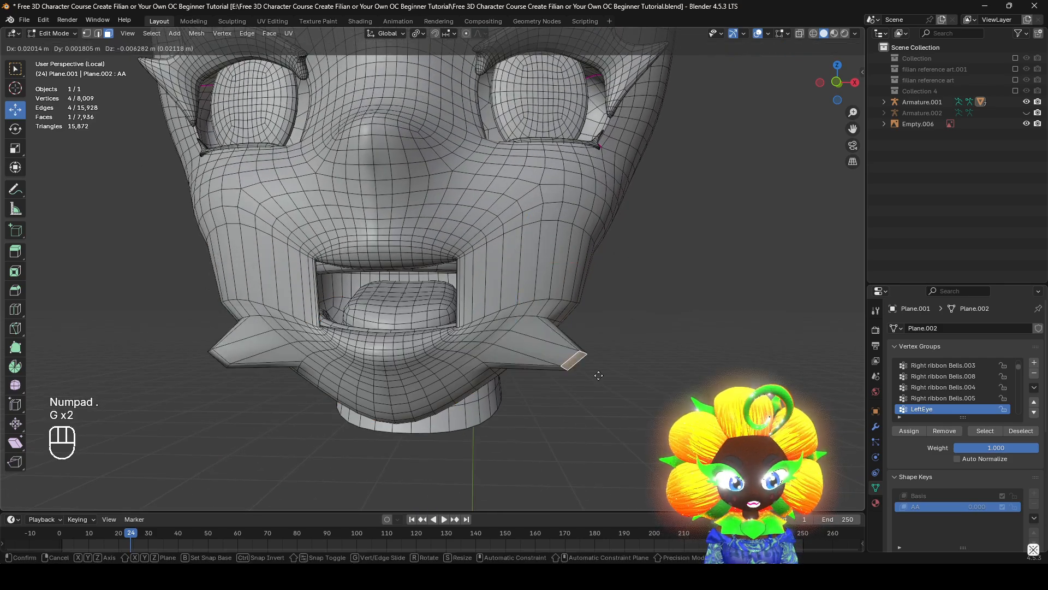
right_click(567, 372)
mouse_move(567, 372)
middle_mouse_down()
mouse_move(546, 377)
mouse_move(636, 390)
mouse_move(583, 371)
middle_mouse_up()
key("ctrl+z")
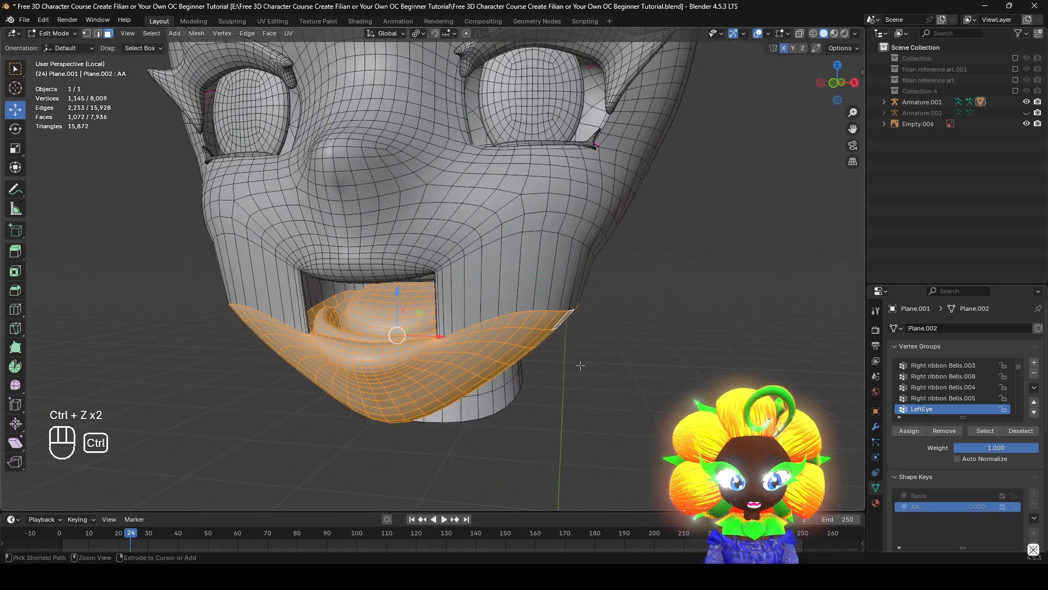
Switch the head to Sculpt Mode and enlarge the Smooth brush radius to 132 px
left_click(65, 34)
left_click(57, 70)
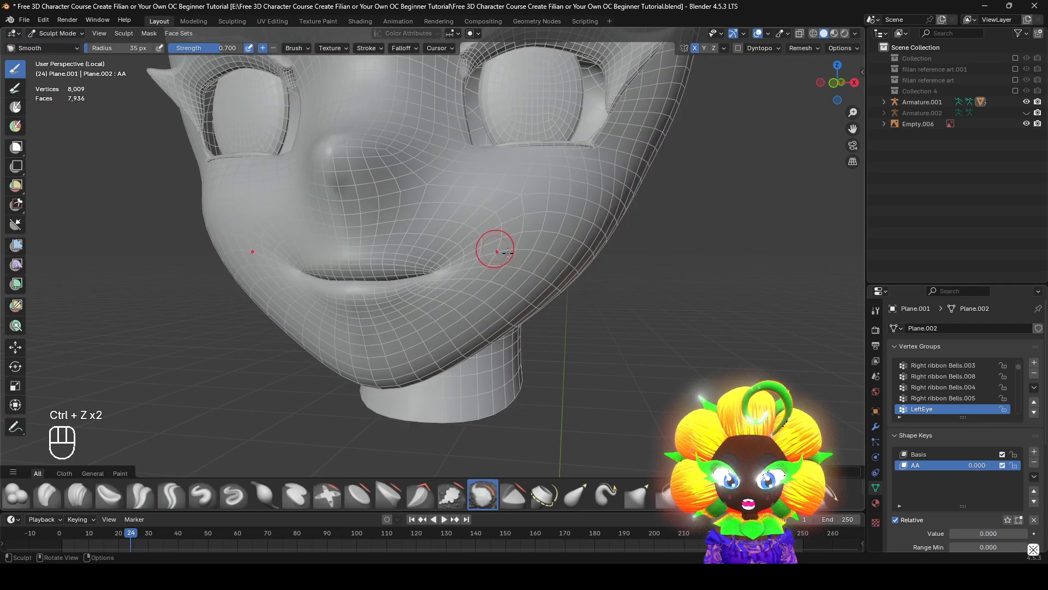
key("f")
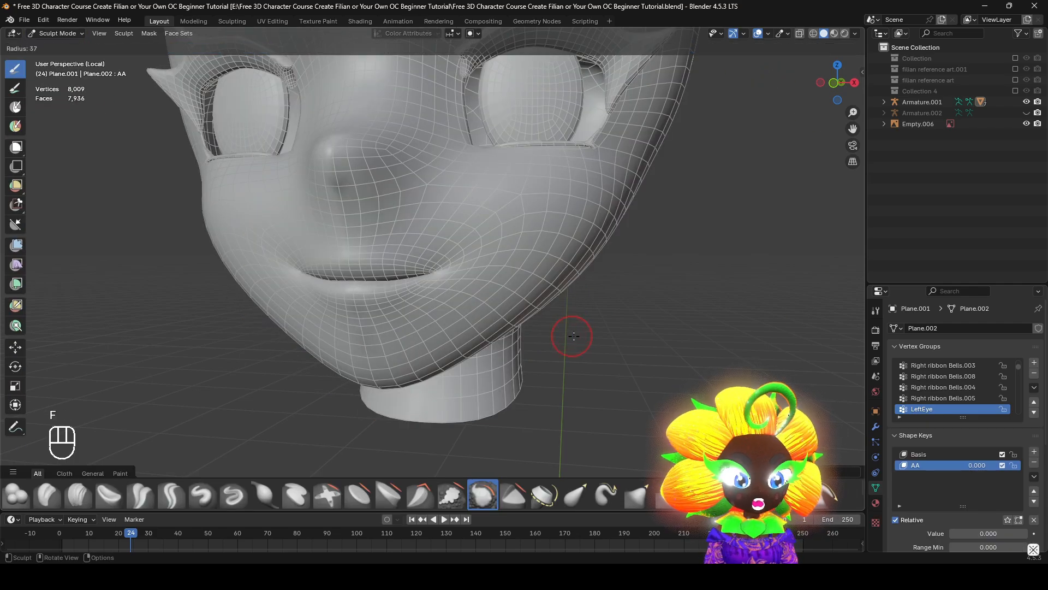
left_click(625, 344)
middle_click_drag(624, 344, 322, 45)
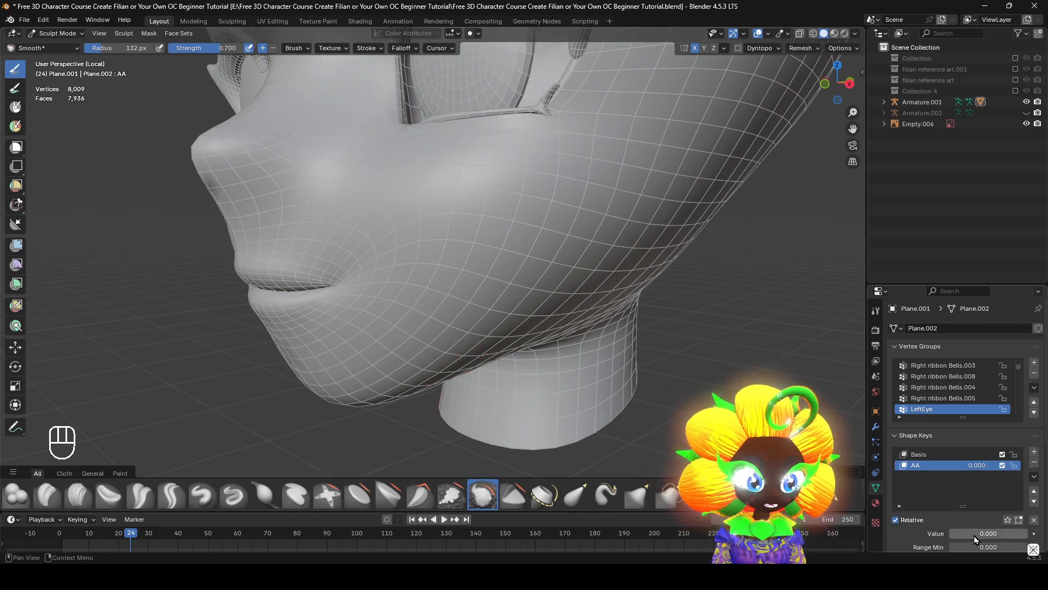
Set the AA shape key's value to 1.000 and enable Topology auto-masking and Front Faces Only for the Smooth brush
left_click_drag(974, 536, 1027, 536)
middle_click_drag(625, 372, 650, 374)
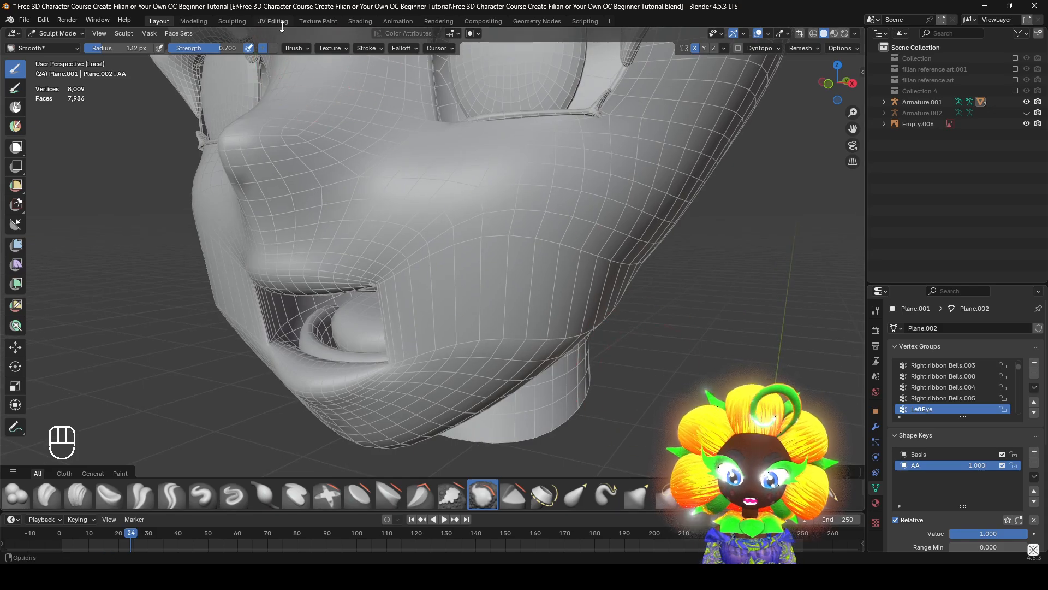
left_click(294, 49)
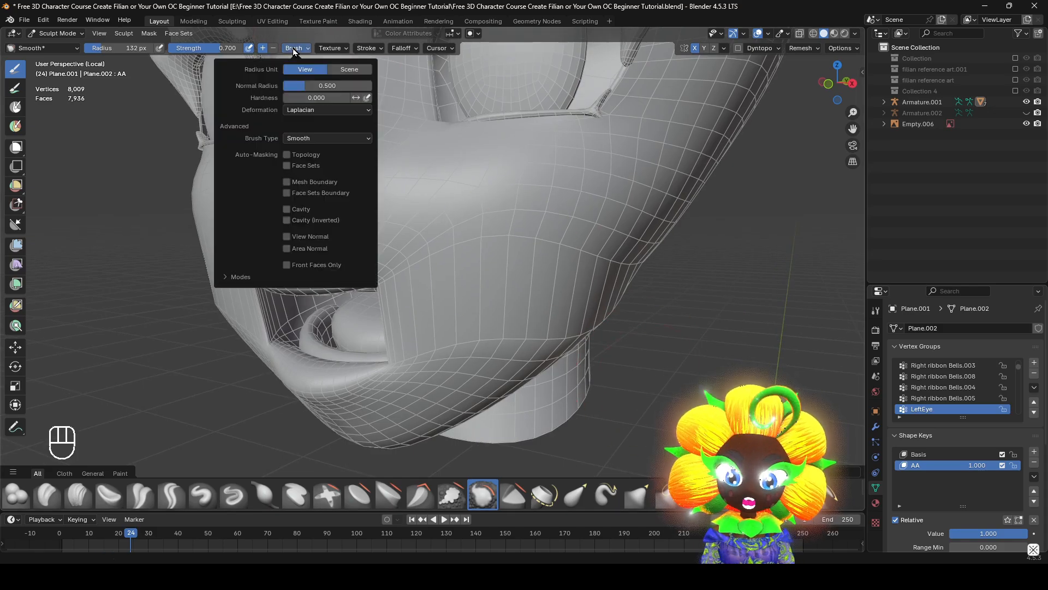
left_click(286, 155)
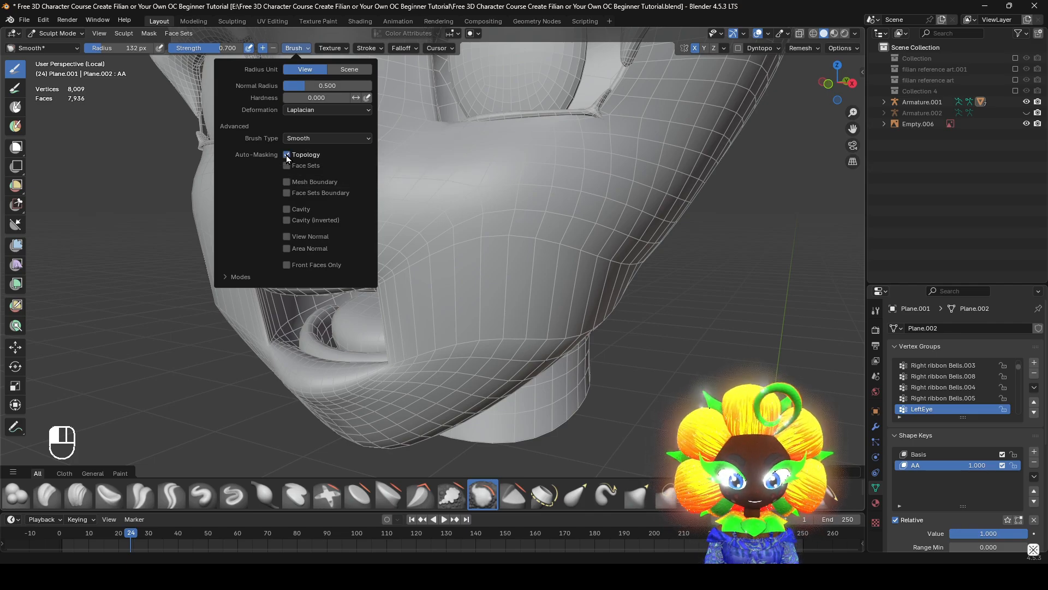
left_click(292, 267)
Enlarge the Smooth brush radius to 151 px and smooth the side of the jaw up to the neck
mouse_move(638, 364)
middle_mouse_down()
mouse_move(534, 417)
mouse_move(531, 387)
mouse_move(465, 366)
middle_mouse_up()
mouse_move(650, 298)
middle_mouse_down()
mouse_move(618, 251)
mouse_move(628, 229)
middle_mouse_up()
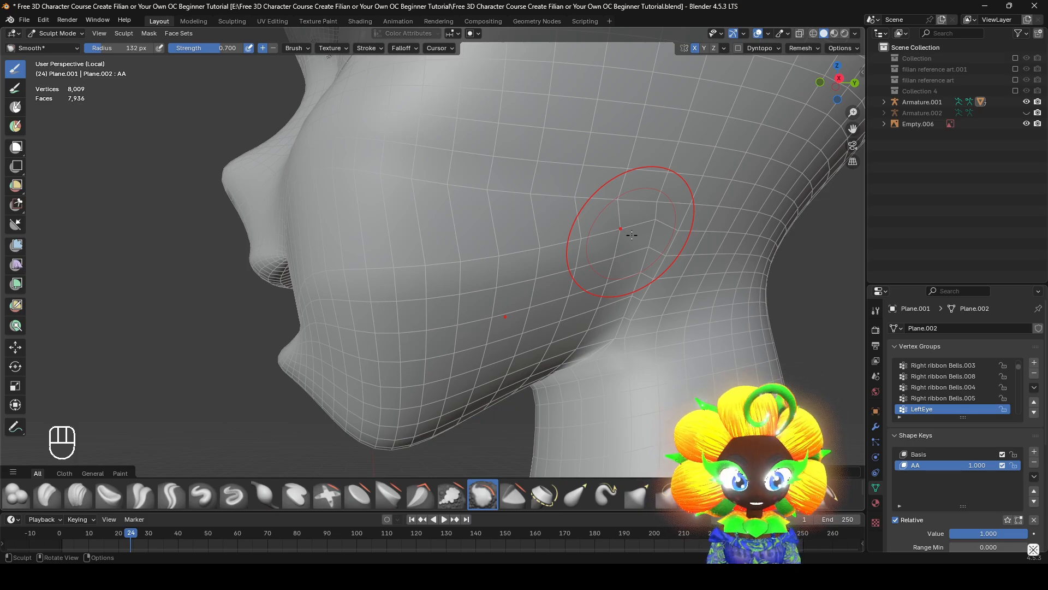
scroll(633, 240, "down", 1)
middle_click_drag(640, 288, 625, 297, "shift")
scroll(638, 314, "up", 1)
key("f")
left_click(654, 323)
middle_click_drag(671, 360, 647, 339, "shift")
mouse_move(628, 333)
middle_mouse_down()
mouse_move(613, 338)
mouse_move(585, 310)
middle_mouse_up()
left_click_drag(595, 205, 565, 323)
middle_click_drag(579, 323, 580, 305, "shift")
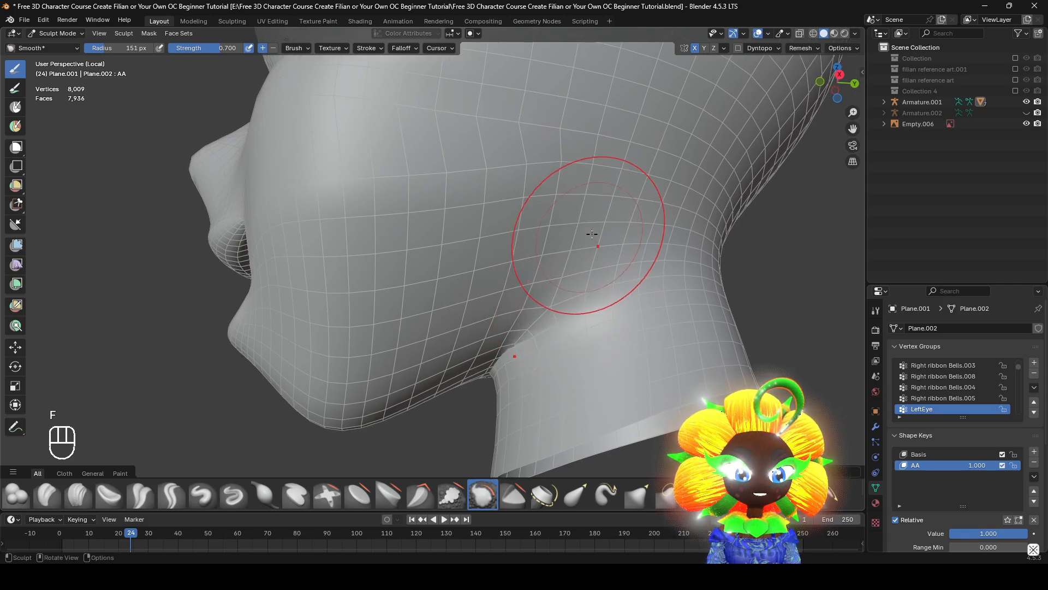
left_click_drag(593, 186, 541, 295)
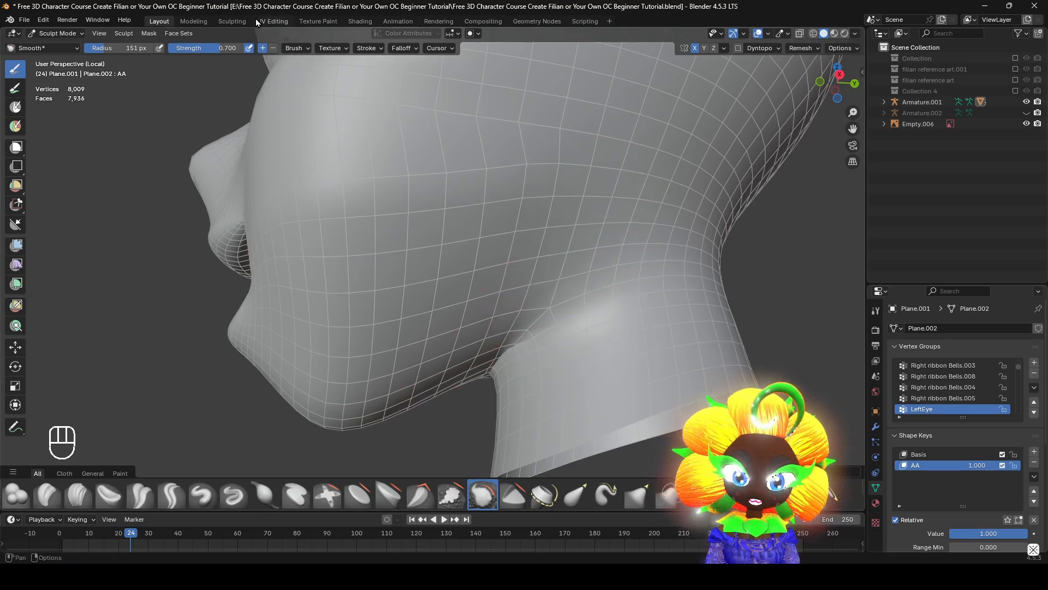
Lower the Smooth brush strength to 0.300 and smooth the crease under the jaw and the rear jaw area
mouse_move(504, 306)
middle_mouse_down()
mouse_move(500, 241)
mouse_move(500, 256)
middle_mouse_up()
left_click_drag(524, 235, 532, 257)
mouse_move(488, 308)
middle_mouse_down("ctrl")
mouse_move(550, 311)
mouse_move(589, 290)
mouse_move(458, 414)
middle_mouse_up("ctrl")
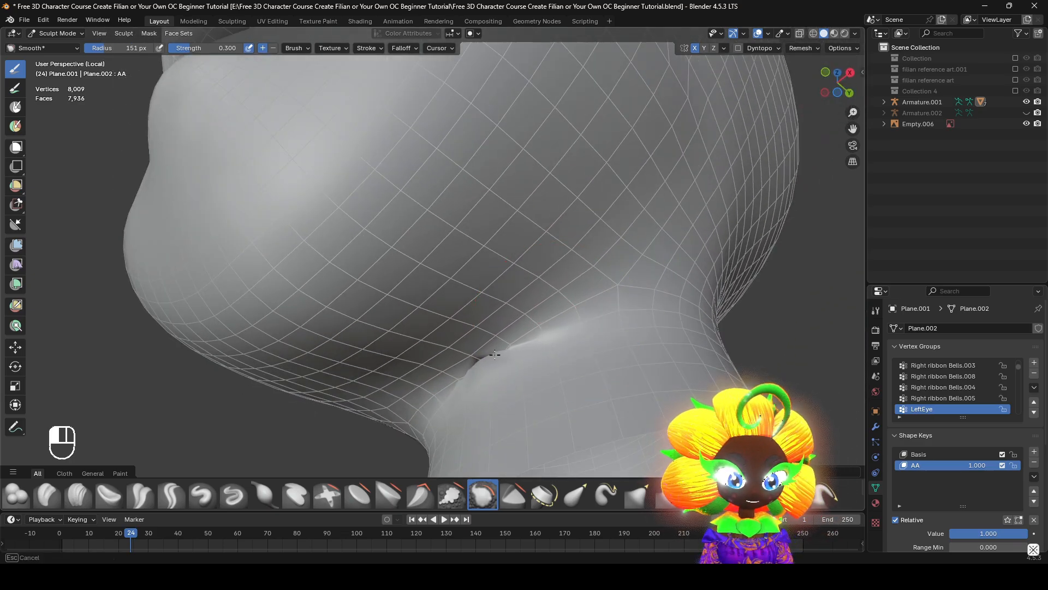
middle_click_drag(647, 265, 566, 305)
scroll(565, 306, "up", 2)
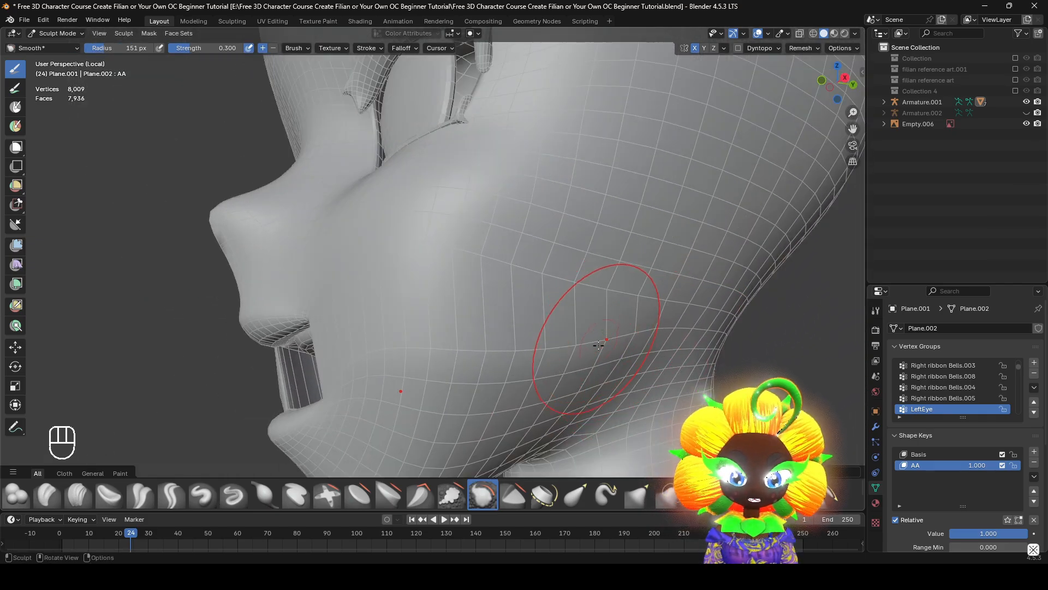
mouse_move(624, 338)
middle_mouse_down()
mouse_move(580, 337)
mouse_move(572, 349)
mouse_move(577, 340)
middle_mouse_up()
middle_click_drag(577, 340, 621, 313)
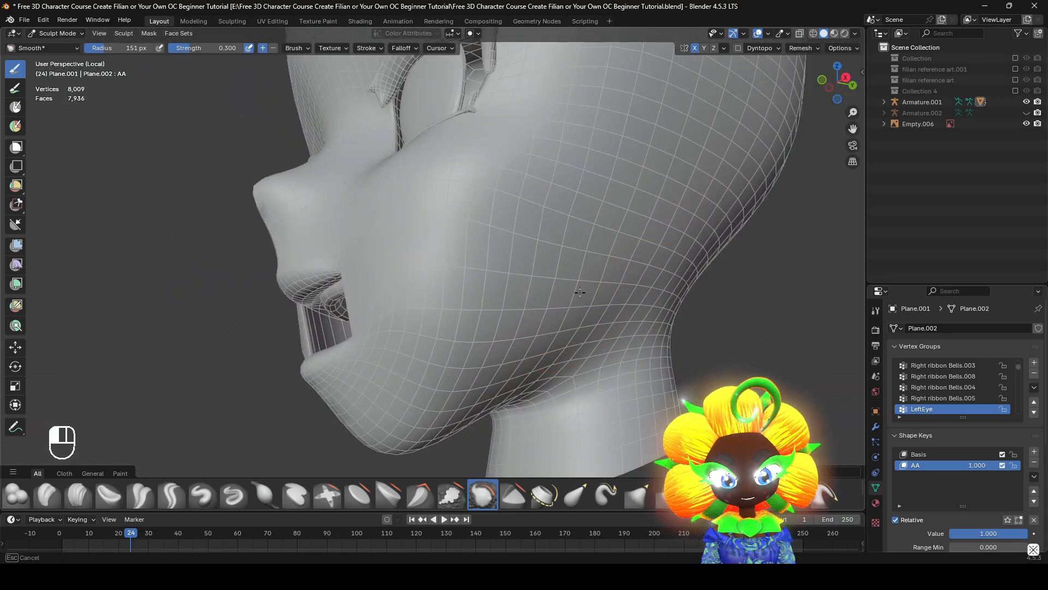
Reselect the Smooth brush, set its radius to 197 px, and even out the rear corner of the jaw
key("g")
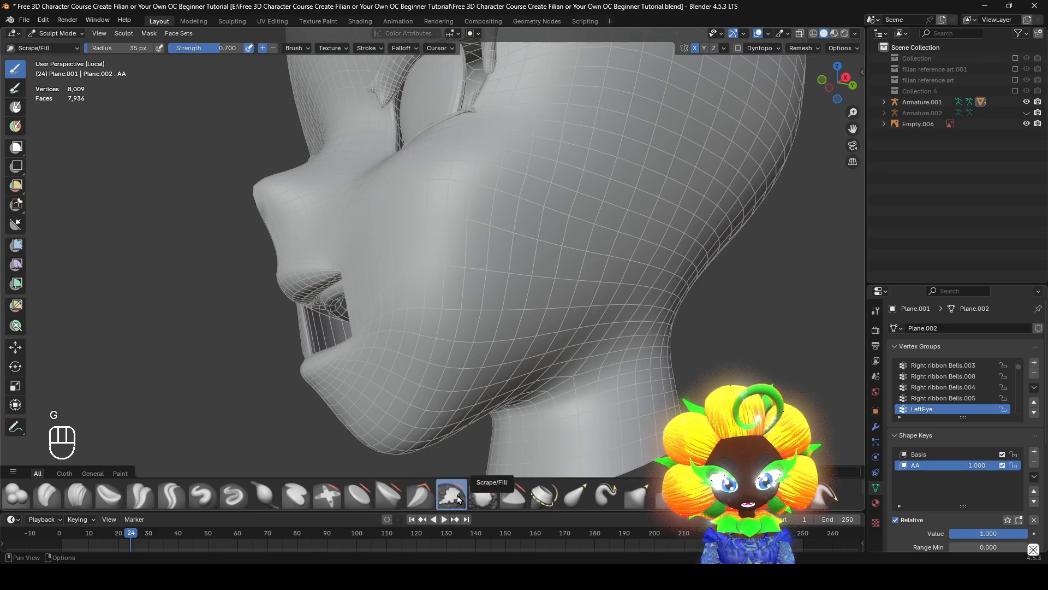
left_click(483, 494)
key("f")
key("f")
left_click(566, 300)
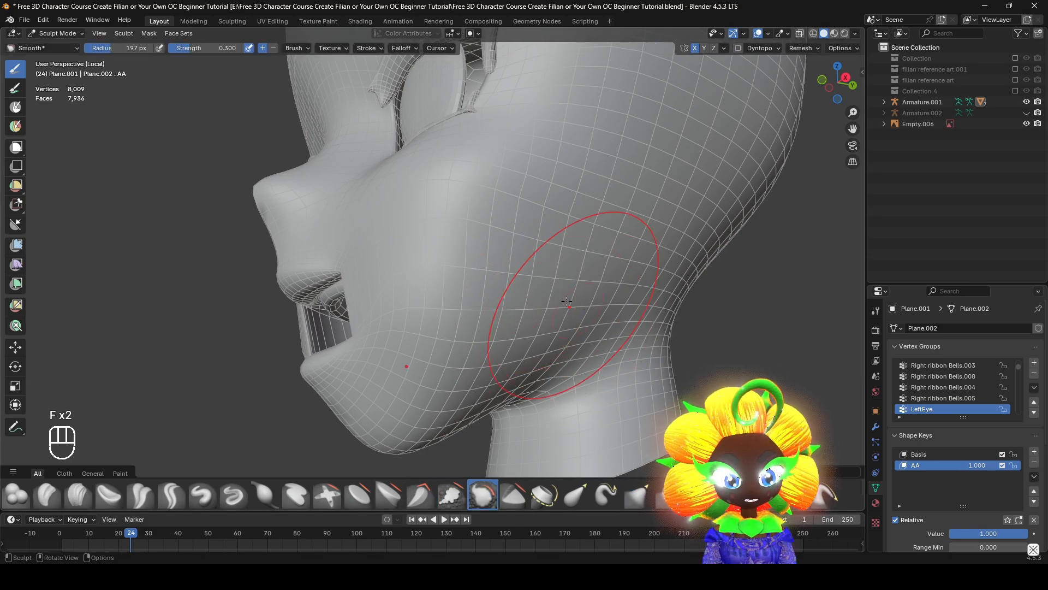
middle_click_drag(566, 300, 589, 301)
left_click_drag(588, 301, 580, 319)
mouse_move(576, 322)
middle_mouse_down()
mouse_move(601, 335)
mouse_move(587, 296)
middle_mouse_up()
Reduce the Smooth brush strength to 0.200 and round off the stretched corners of the open mouth
scroll(588, 297, "up", 2)
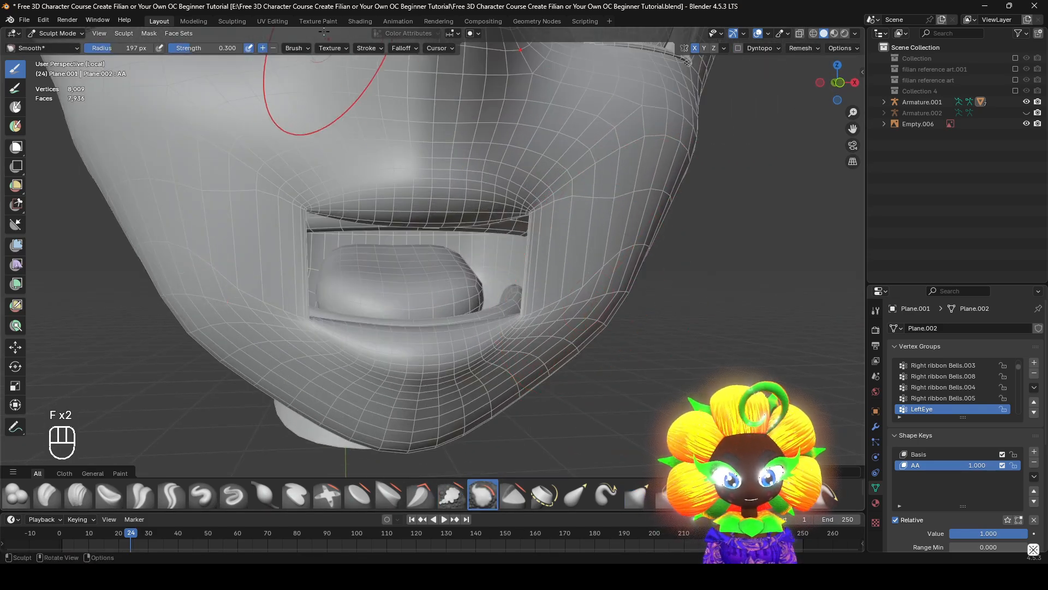
middle_click_drag(476, 289, 510, 300)
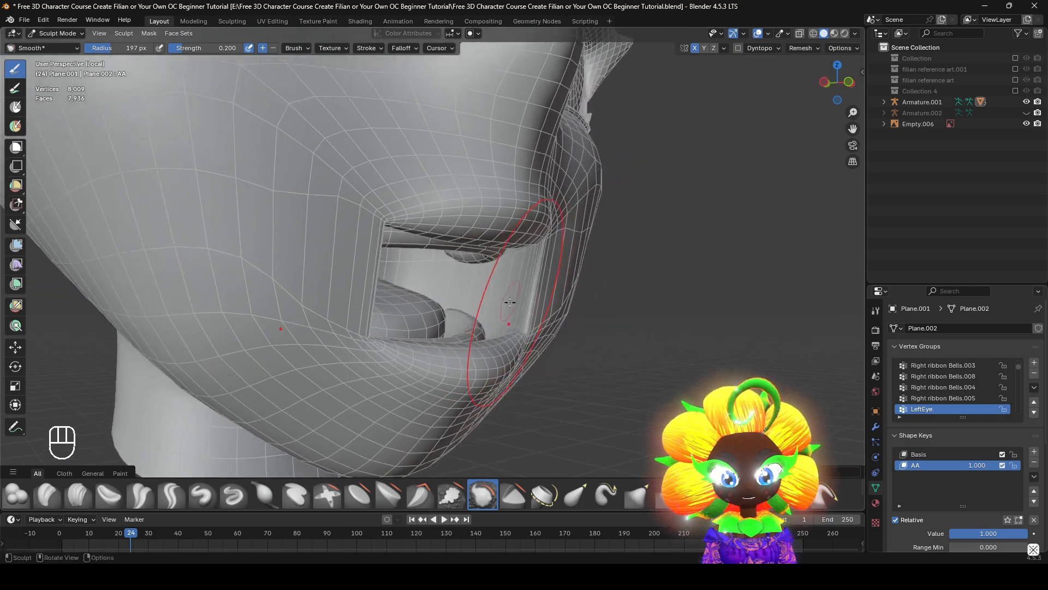
scroll(480, 293, "up", 3)
left_click_drag(412, 284, 424, 275)
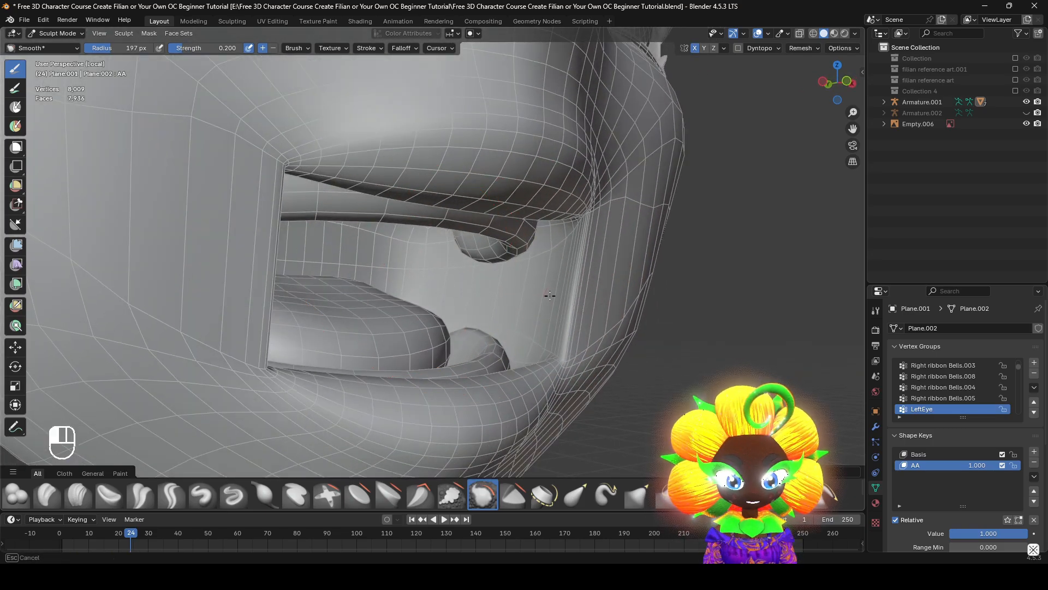
left_click_drag(550, 295, 550, 291)
middle_click_drag(551, 291, 578, 311)
mouse_move(577, 311)
left_mouse_down()
mouse_move(580, 284)
mouse_move(574, 292)
left_mouse_up()
middle_click_drag(554, 292, 570, 284)
mouse_move(556, 294)
left_mouse_down()
mouse_move(550, 279)
mouse_move(568, 286)
mouse_move(558, 299)
mouse_move(556, 274)
mouse_move(544, 302)
left_mouse_up()
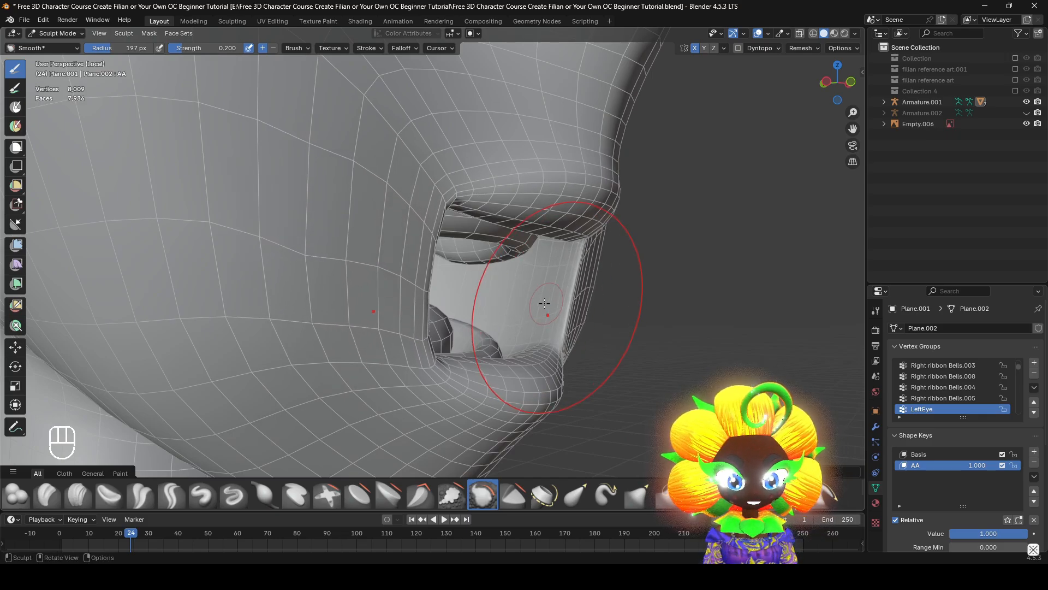
mouse_move(544, 303)
middle_mouse_down()
mouse_move(506, 298)
mouse_move(491, 269)
mouse_move(520, 320)
mouse_move(475, 316)
mouse_move(496, 291)
mouse_move(514, 323)
mouse_move(552, 294)
mouse_move(437, 164)
mouse_move(320, 60)
middle_mouse_up()
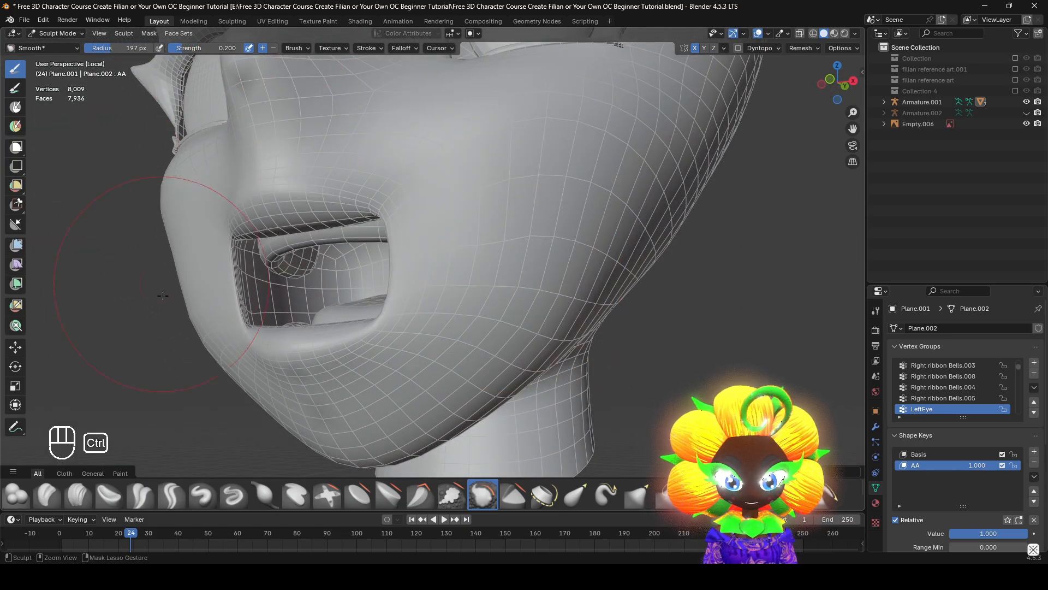
Smooth the side of the jaw again and preview the AA shape key from the front, returning its value to 1.000
middle_click_drag(578, 413, 571, 336)
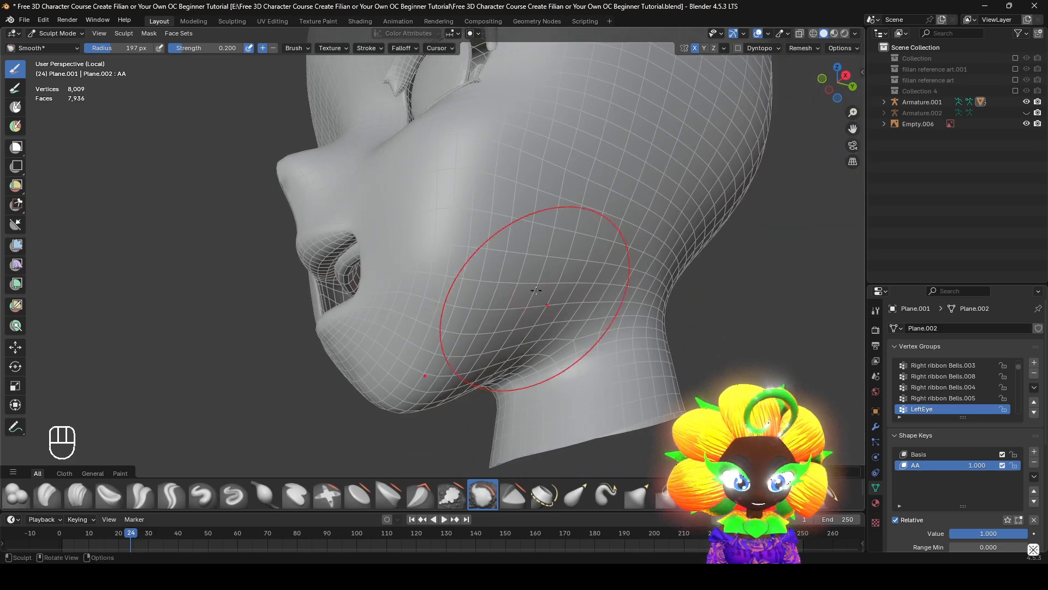
middle_click_drag(535, 297, 675, 343)
scroll(562, 328, "up", 2)
scroll(579, 308, "down", 2)
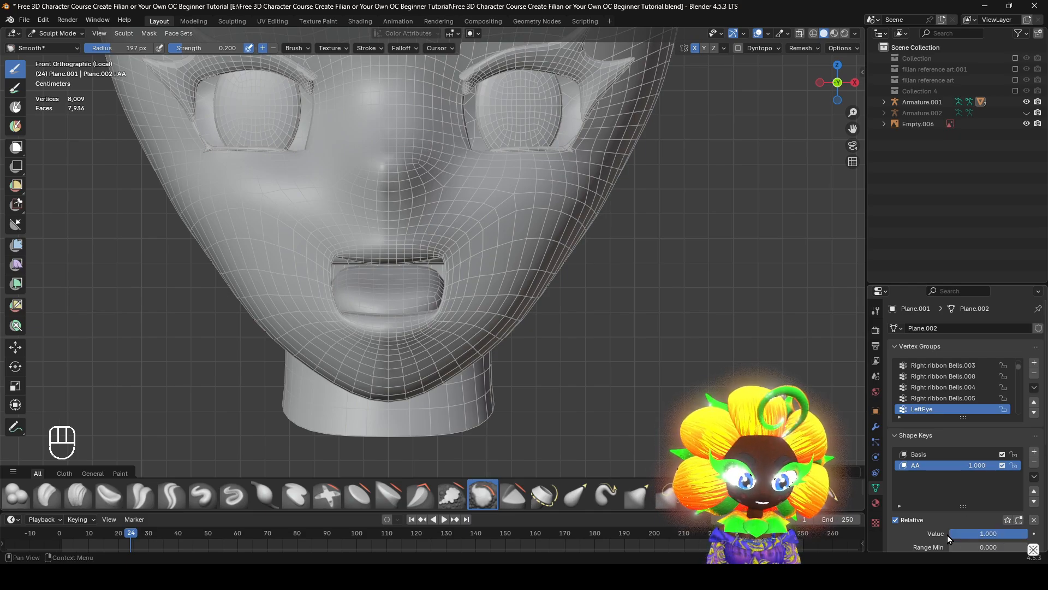
left_click_drag(996, 535, 1021, 540)
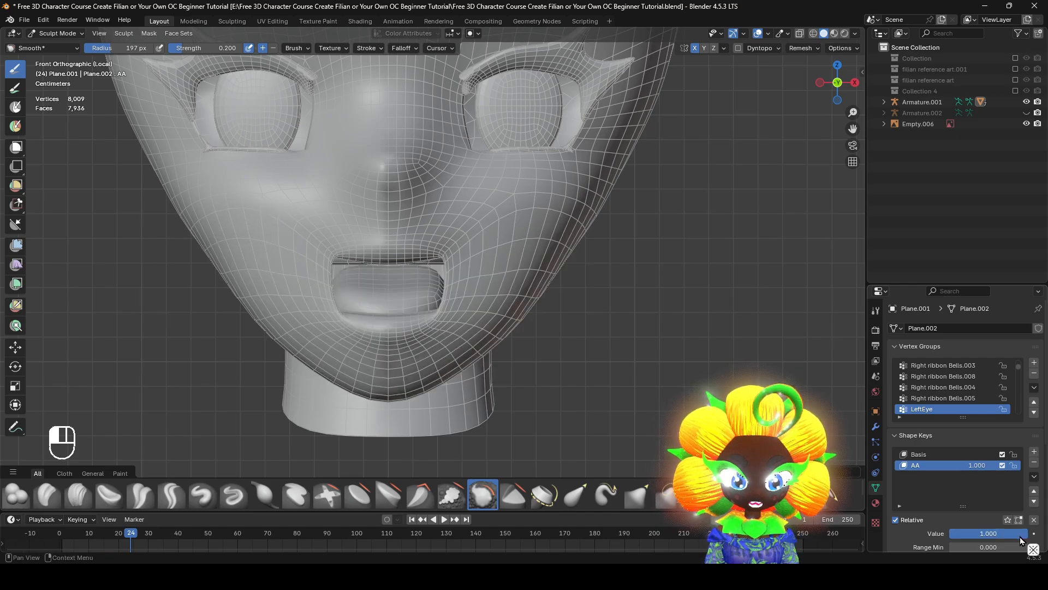
Switch to the Elastic Grab brush with Topology auto-masking enabled and a radius of 165 px
middle_click_drag(552, 333, 594, 423, "shift")
left_click(574, 494)
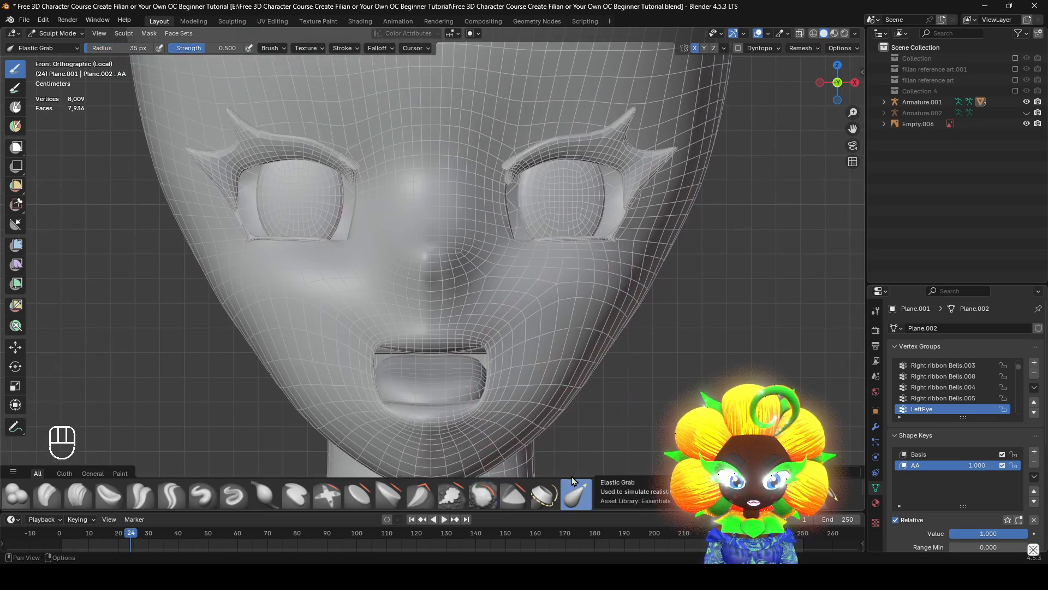
left_click(271, 48)
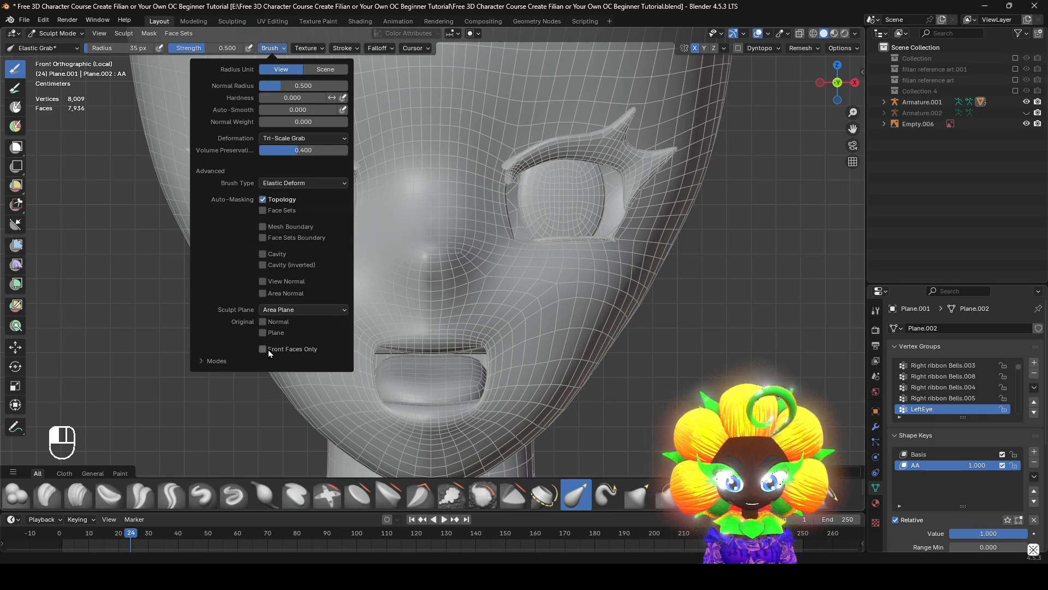
key("f")
key("f")
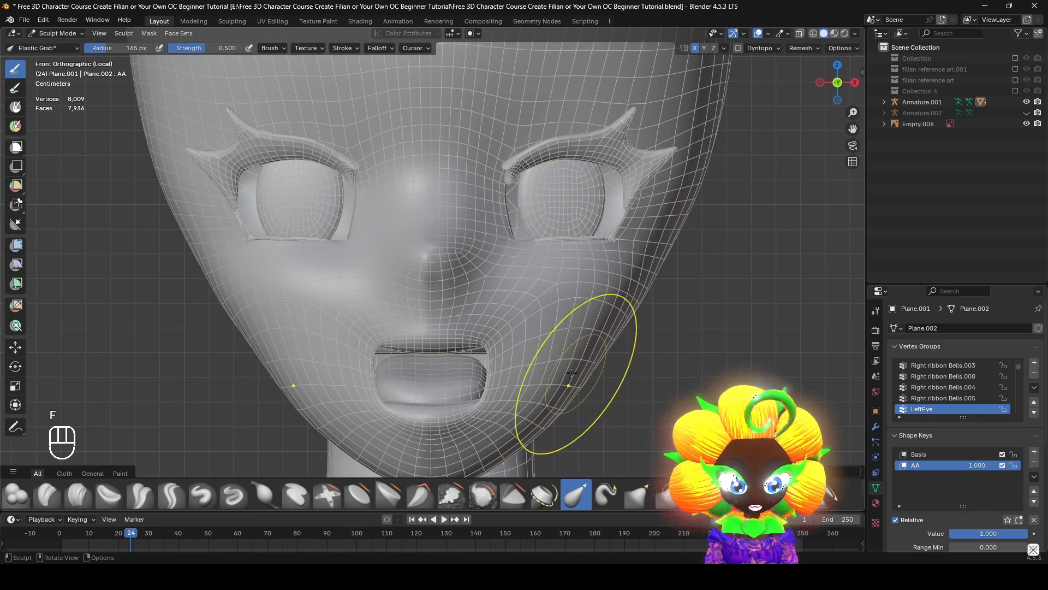
Try reshaping the lower cheek with the 165 px Elastic Grab brush and undo the strokes
mouse_move(615, 377)
middle_mouse_down()
mouse_move(612, 349)
mouse_move(634, 350)
middle_mouse_up()
mouse_move(538, 349)
left_mouse_down()
mouse_move(449, 344)
mouse_move(507, 344)
left_mouse_up()
key("ctrl+z")
mouse_move(600, 349)
middle_mouse_down()
mouse_move(568, 367)
mouse_move(601, 380)
middle_mouse_up()
Reduce the Elastic Grab radius to 106 px and pull the lower jaw edge slightly, undoing the strokes that distort it
key("f")
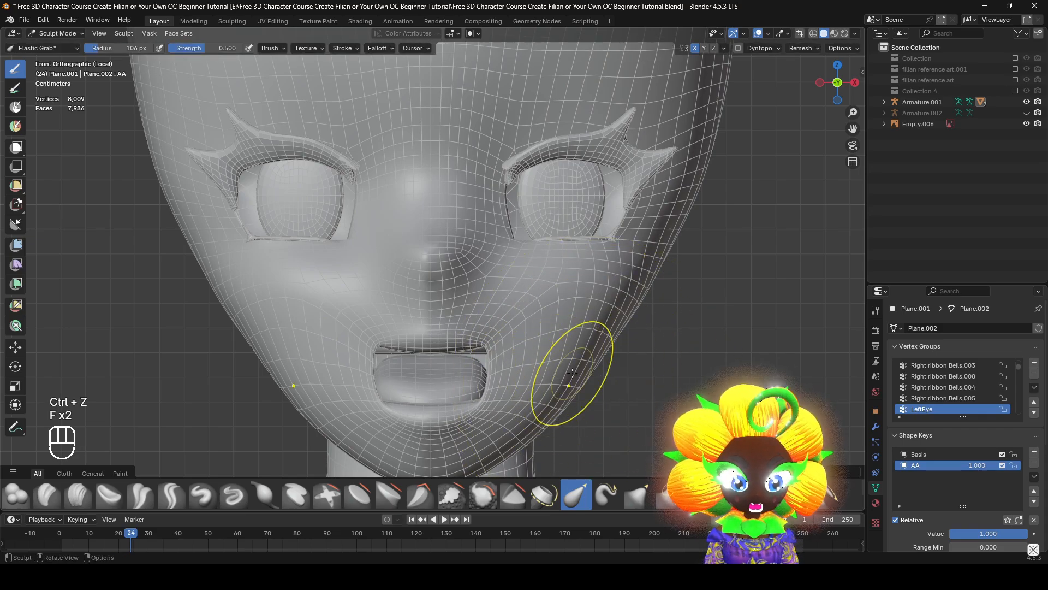
left_click_drag(569, 391, 611, 398)
key("ctrl+z")
mouse_move(613, 390)
middle_mouse_down()
mouse_move(586, 364)
mouse_move(581, 381)
mouse_move(643, 406)
middle_mouse_up()
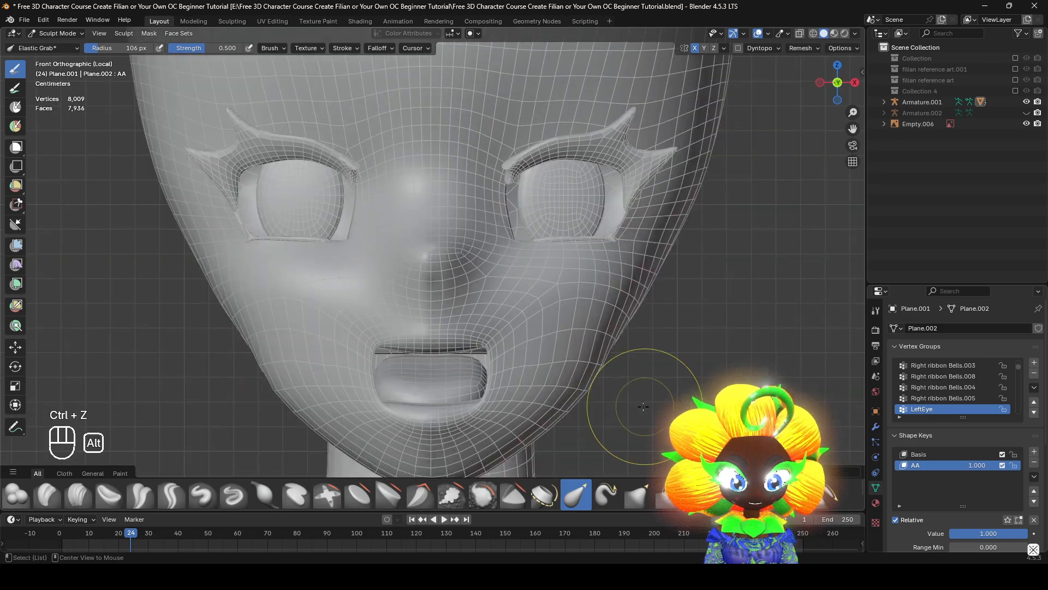
key("ctrl+z")
scroll(579, 400, "down", 2)
scroll(573, 374, "up", 1)
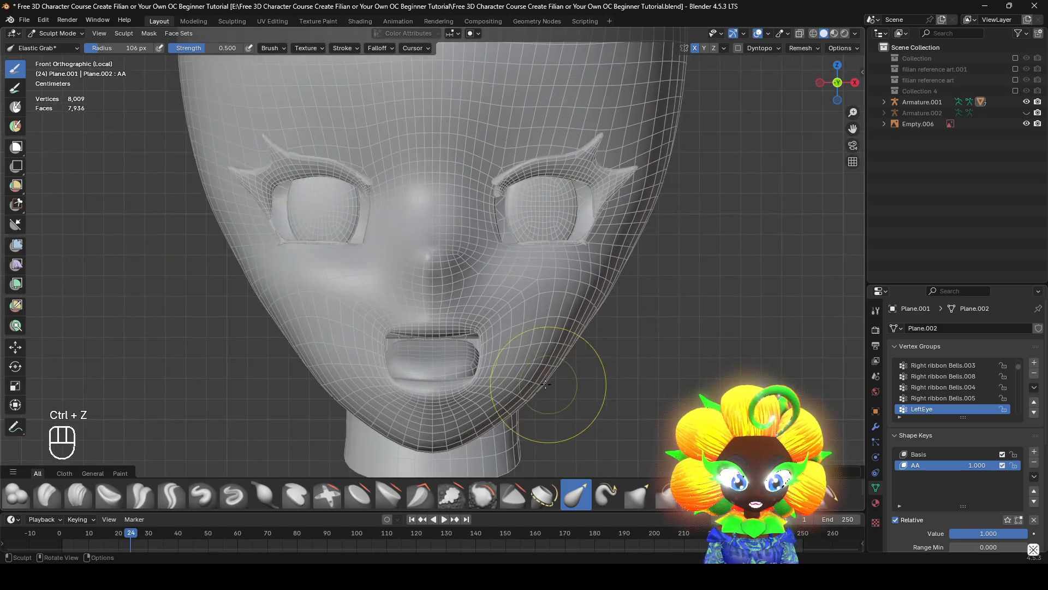
left_click_drag(528, 392, 530, 408)
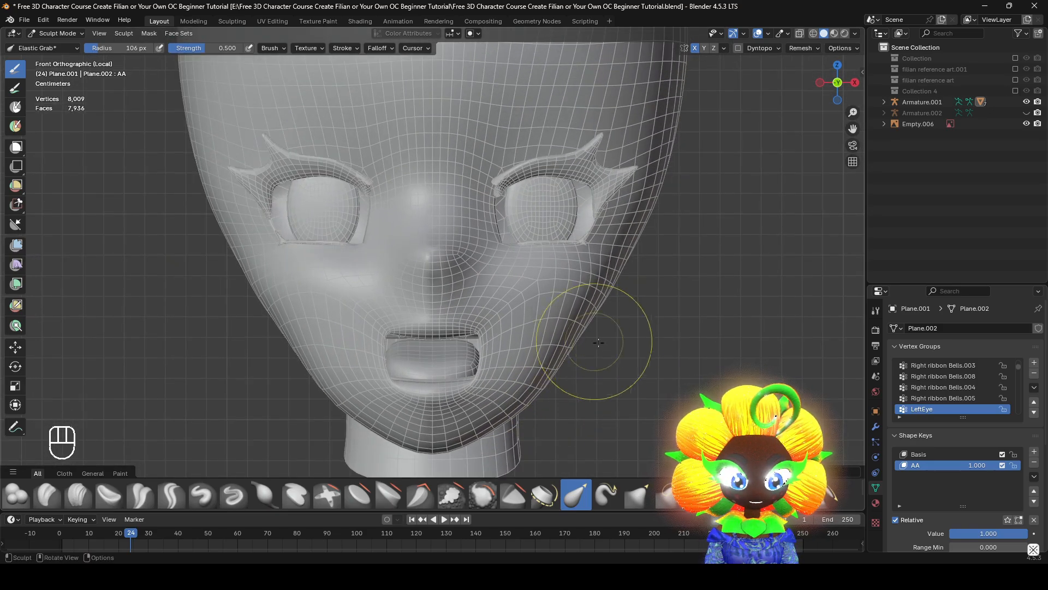
Smooth the side of the jaw with a 213 px Smooth brush and preview the AA shape key from the front
left_click(483, 494)
middle_click_drag(477, 426, 474, 386)
key("f")
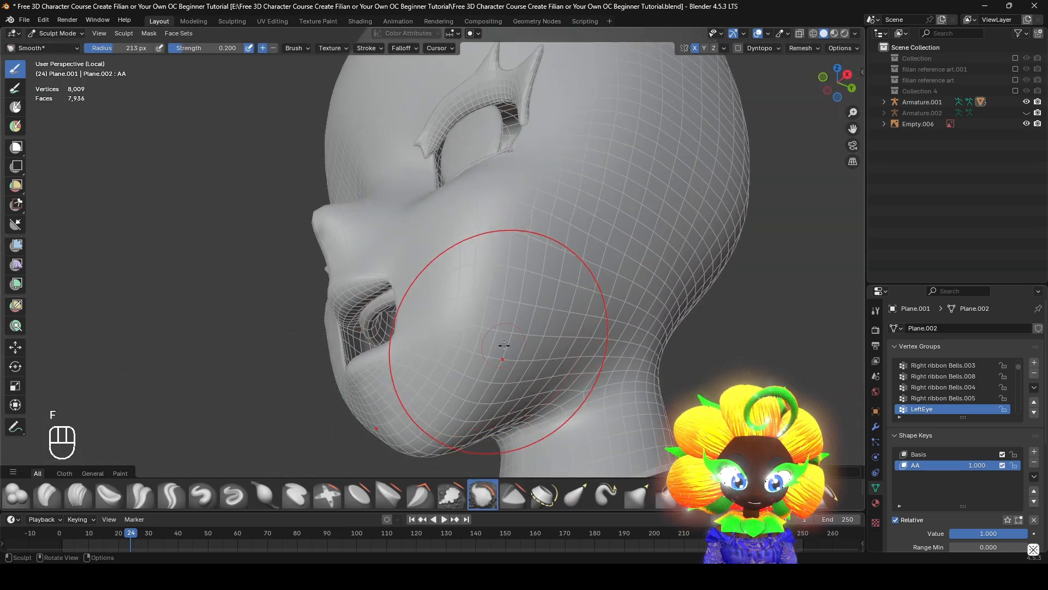
middle_click_drag(532, 318, 589, 344)
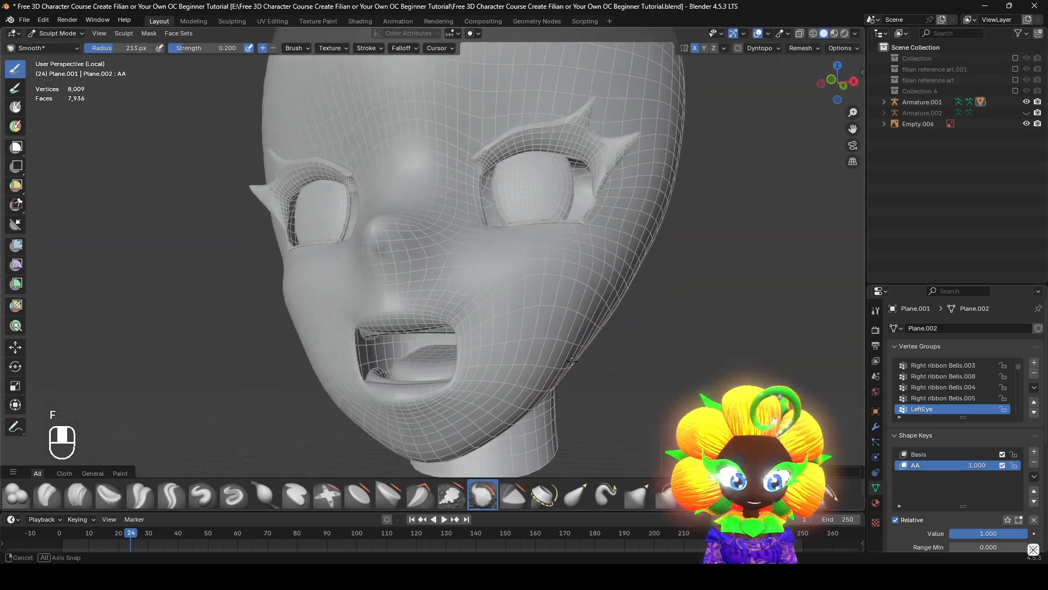
scroll(656, 289, "up", 1)
middle_click_drag(602, 300, 653, 321, "alt")
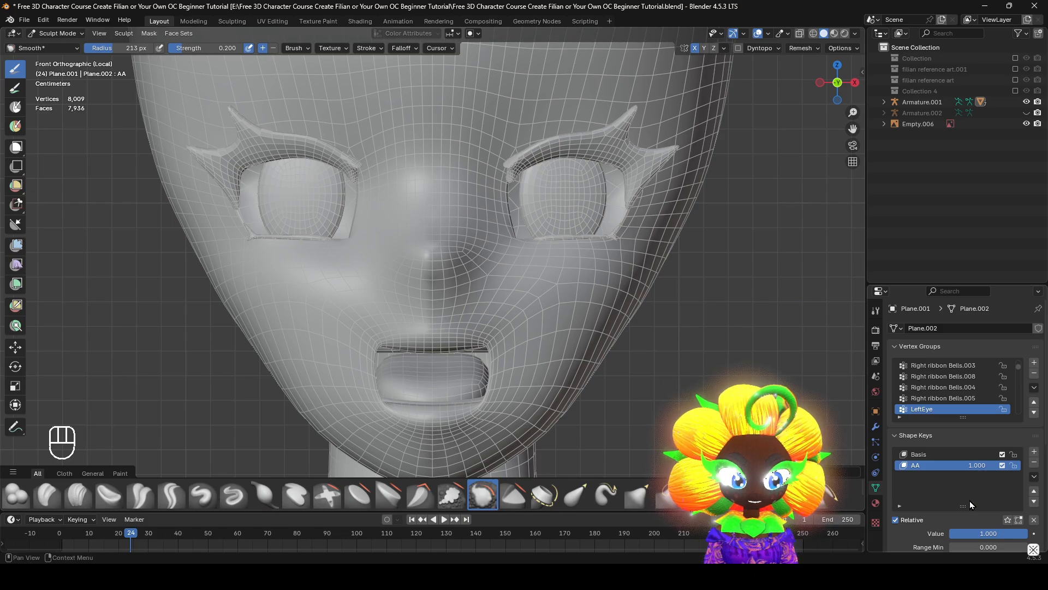
mouse_move(983, 533)
left_mouse_down()
mouse_move(929, 533)
mouse_move(1005, 533)
left_mouse_up()
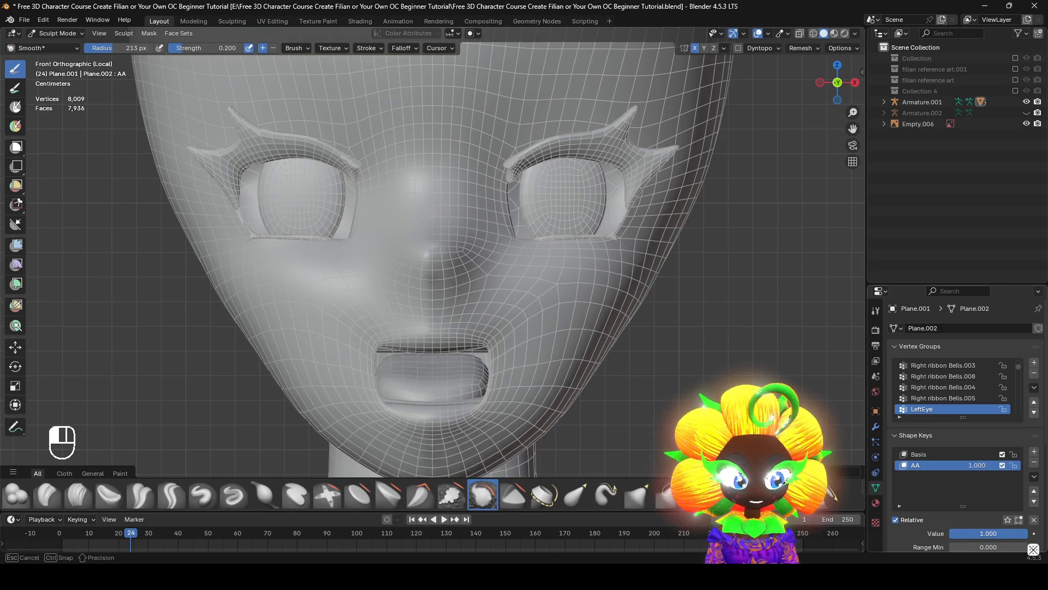
Try pulling the lower mouth corner inward with the Elastic Grab brush at 104 px and undo it
middle_click_drag(617, 413, 611, 373, "shift")
scroll(611, 373, "up", 3)
left_click(575, 494)
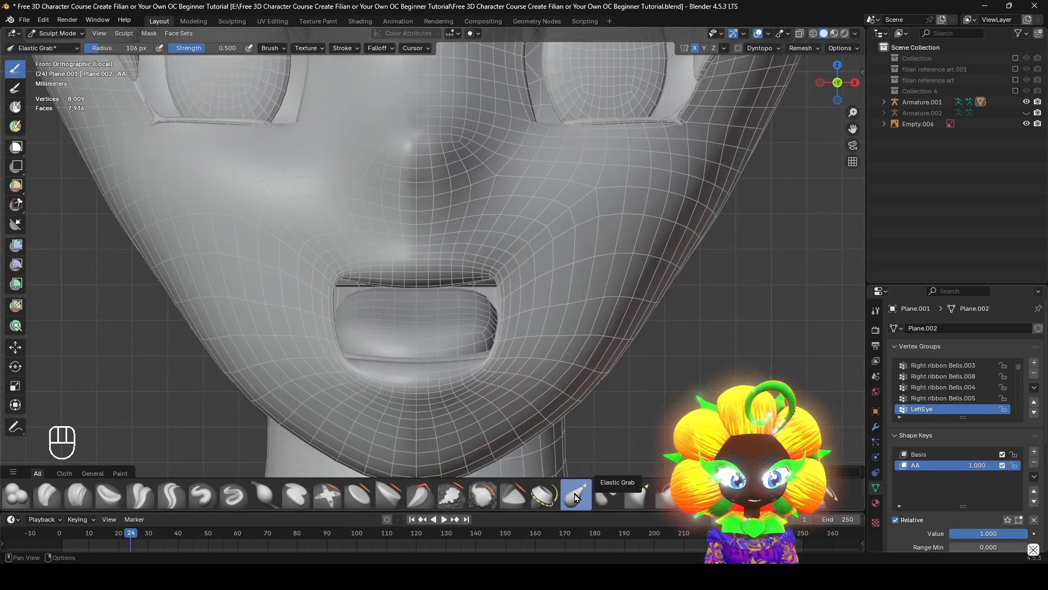
key("f")
left_click(481, 365)
left_click_drag(483, 360, 460, 336)
key("ctrl+z")
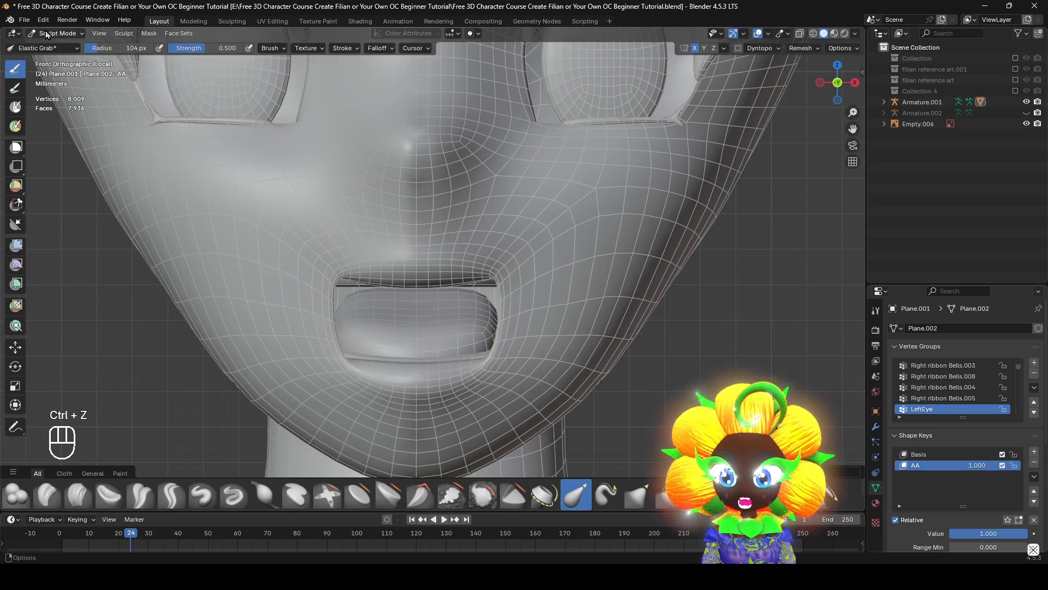
Select the single vertex at the lower mouth corner in Edit Mode and enable proportional editing with Connected Only
left_click(46, 34)
left_click(57, 55)
scroll(189, 196, "up", 2)
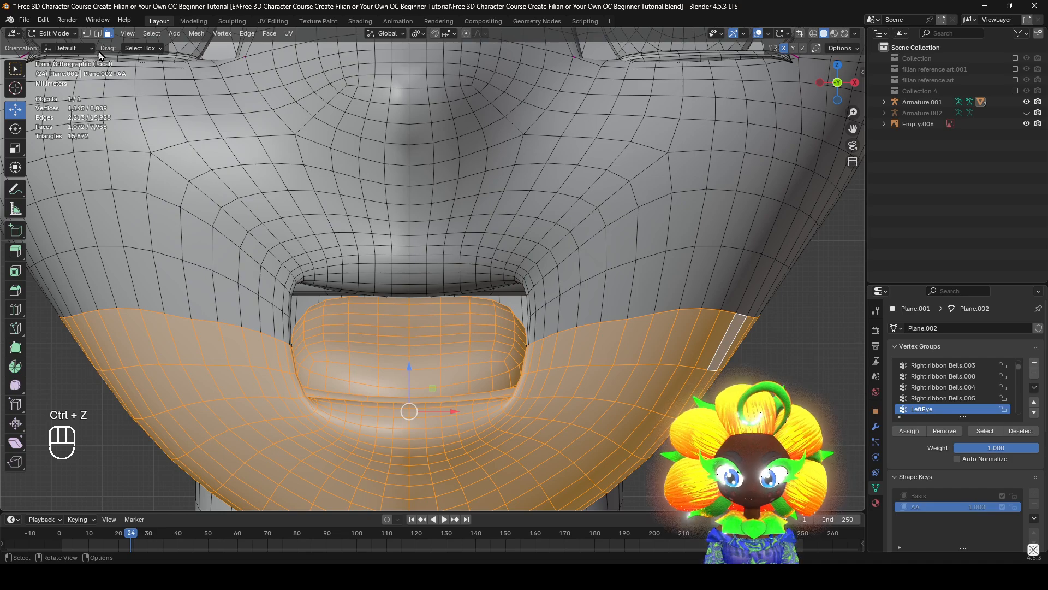
left_click(85, 34)
left_click(514, 400)
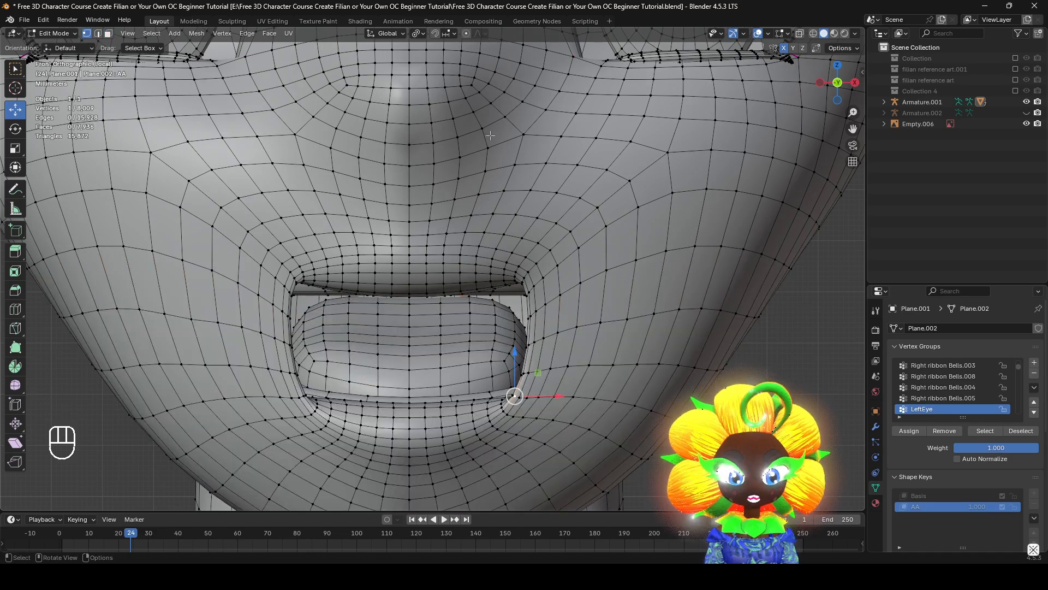
left_click(483, 34)
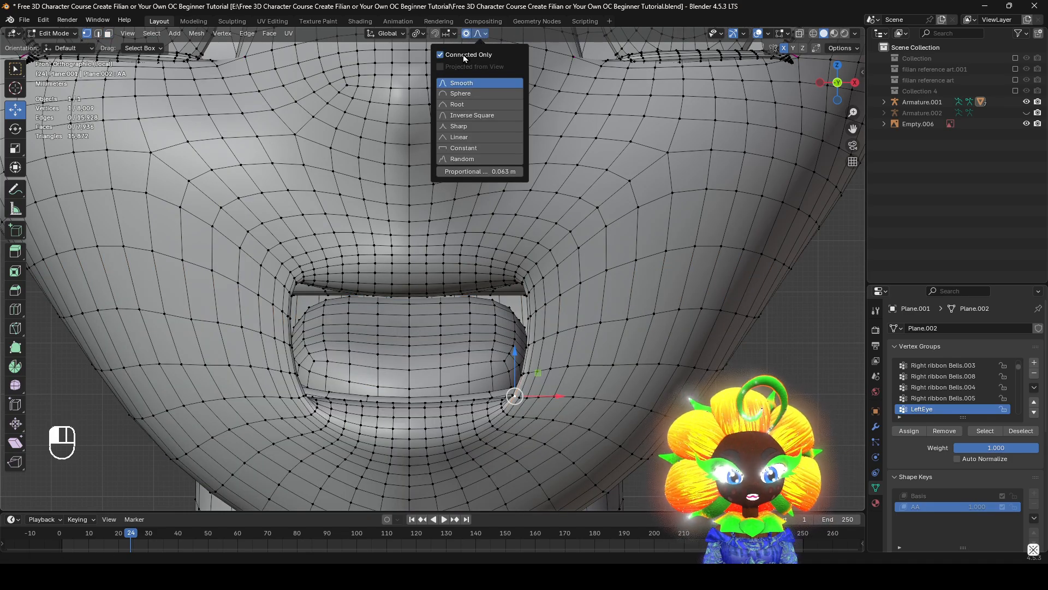
key("g")
scroll(628, 382, "up", 14)
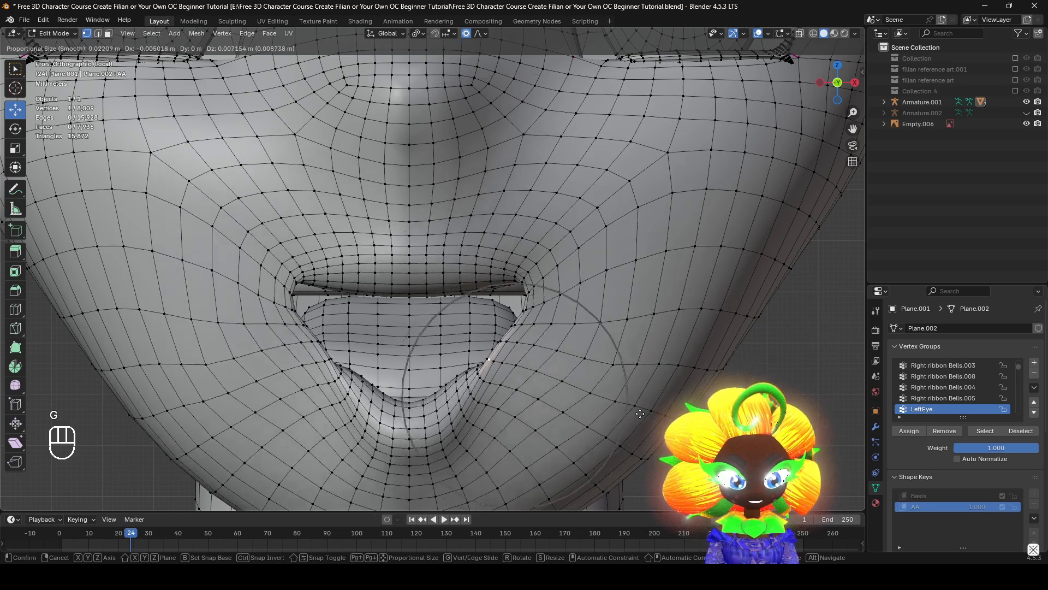
right_click(649, 419)
Move the selected lower mouth corner vertex slightly inward and up, using a small proportional editing size of about 0.018 m
key("g")
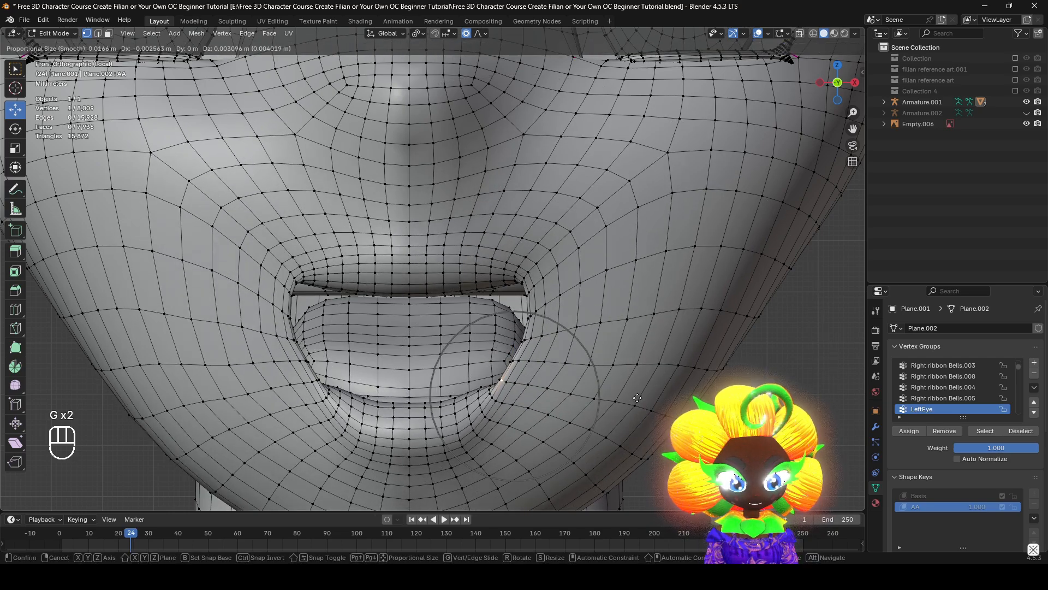
scroll(638, 401, "down", 1)
left_click(638, 399)
middle_click_drag(524, 396, 592, 433)
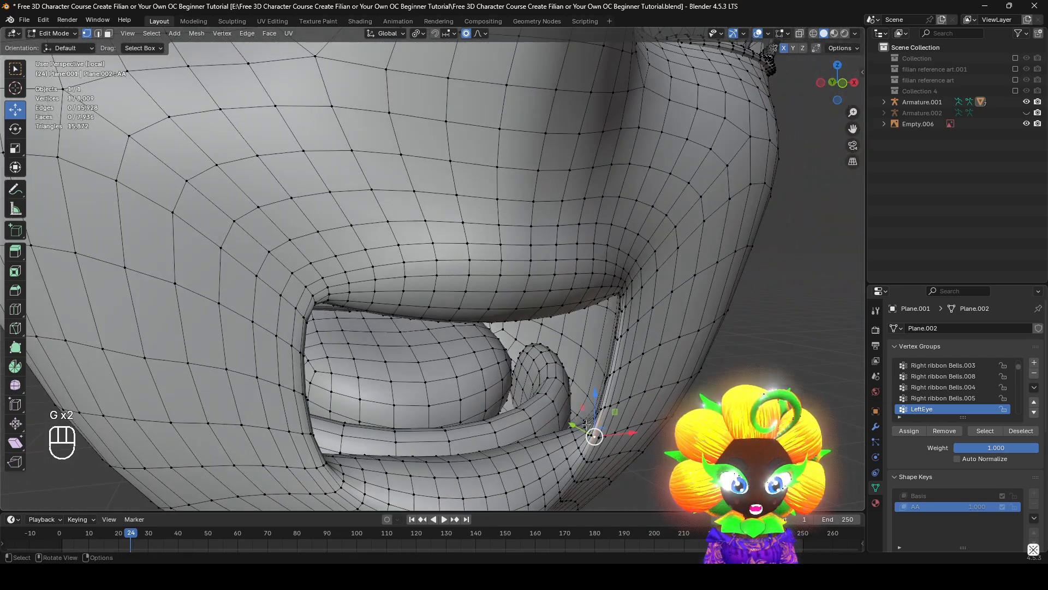
key("KP_1")
key("g")
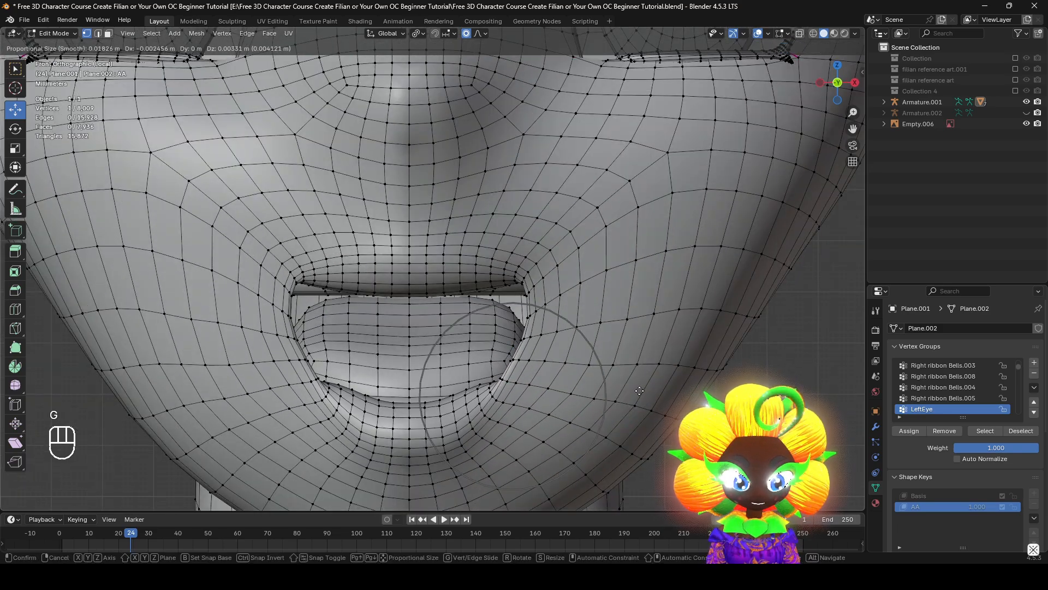
key("g")
key("g")
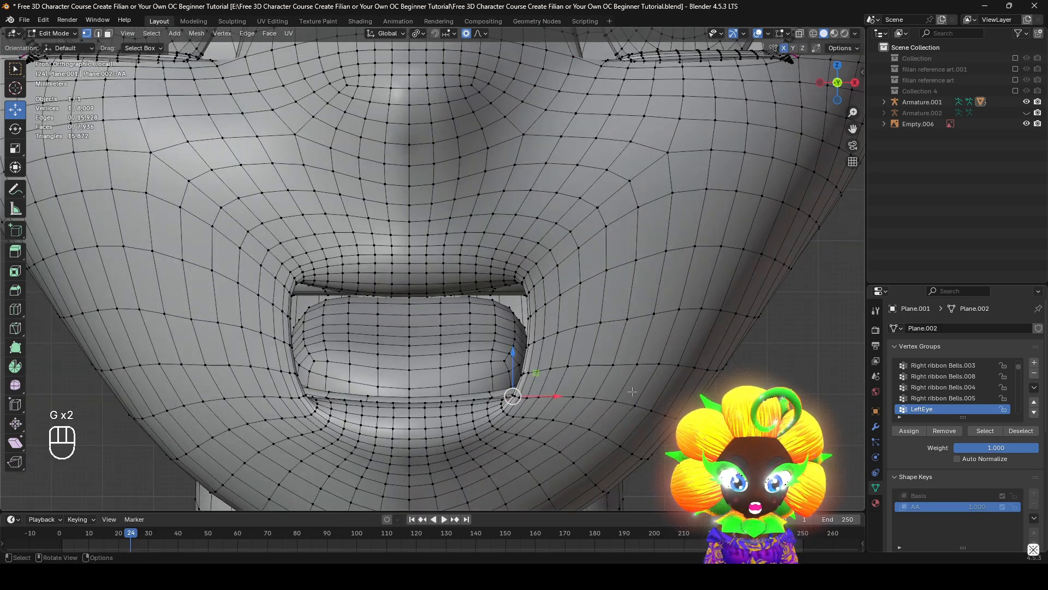
left_click(626, 383)
Move the upper mouth corner vertex about -0.0018 m in X and -0.0049 m in Z, with overlays temporarily hidden to judge the shape
left_click(516, 285)
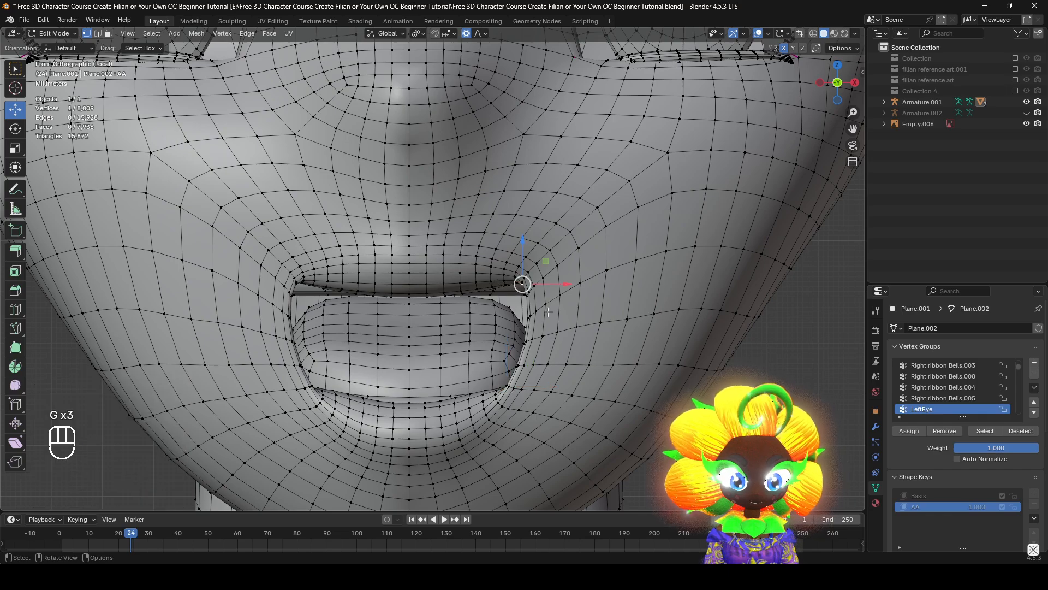
key("g")
right_click(543, 348)
scroll(581, 298, "down", 4)
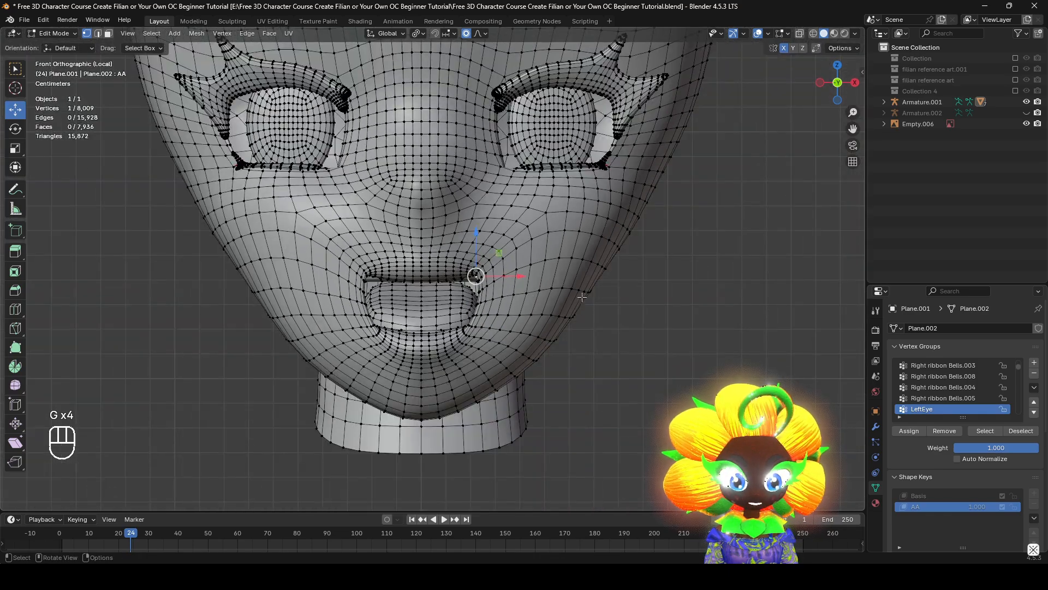
left_click(758, 33)
key("g")
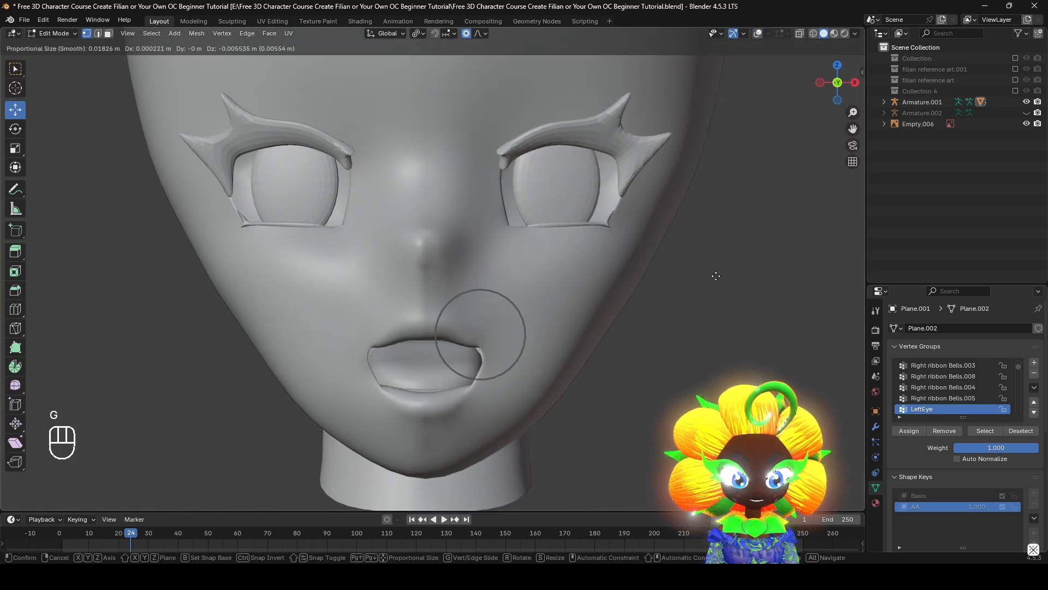
key("g")
left_click(715, 293)
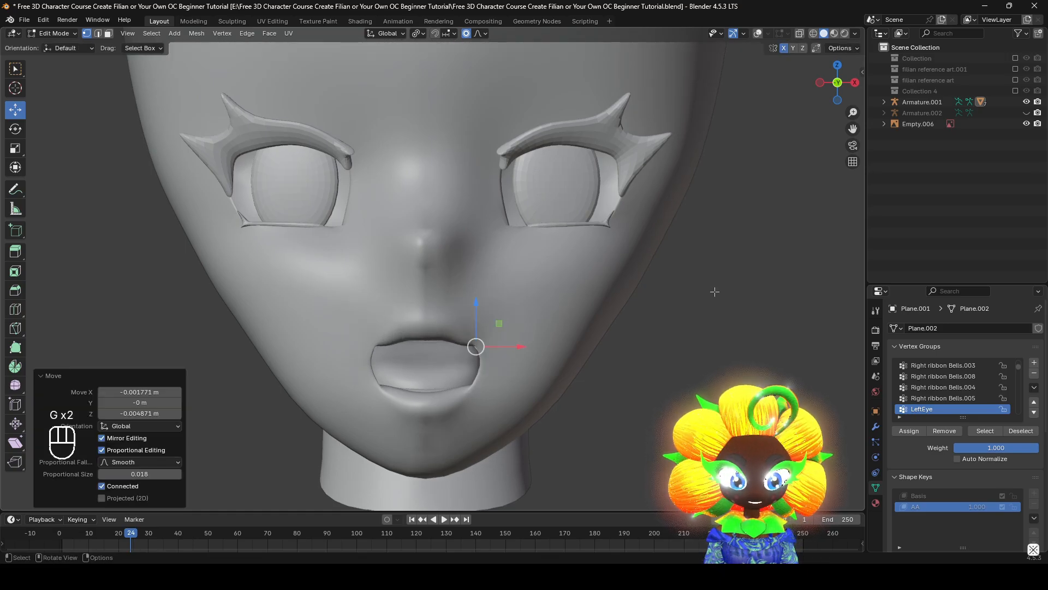
left_click(758, 34)
Switch to Sculpt Mode and select the Smooth brush with a 250 px radius
scroll(507, 288, "up", 3)
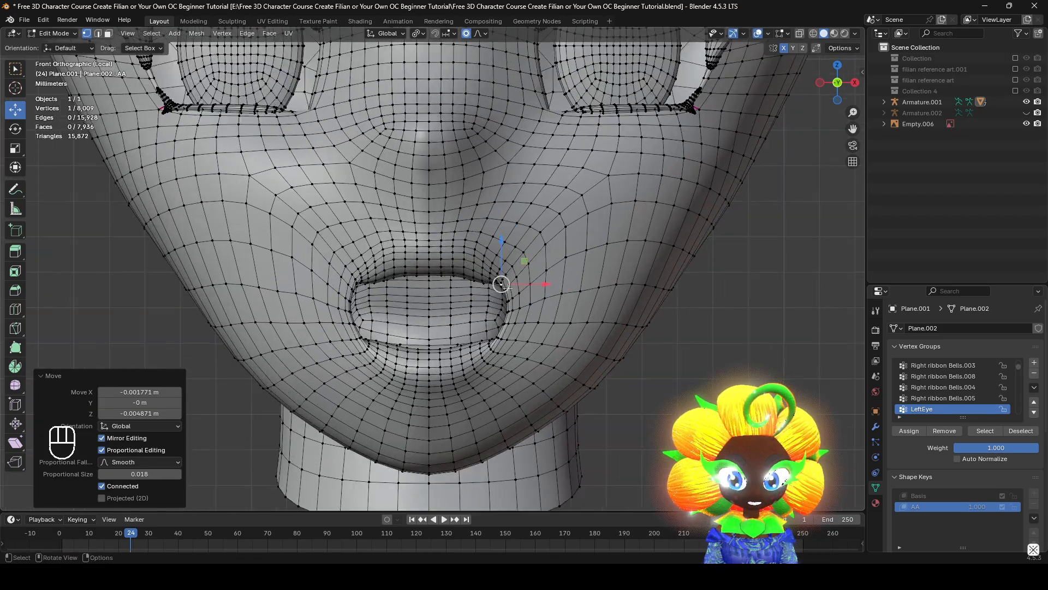
left_click(55, 33)
left_click(58, 74)
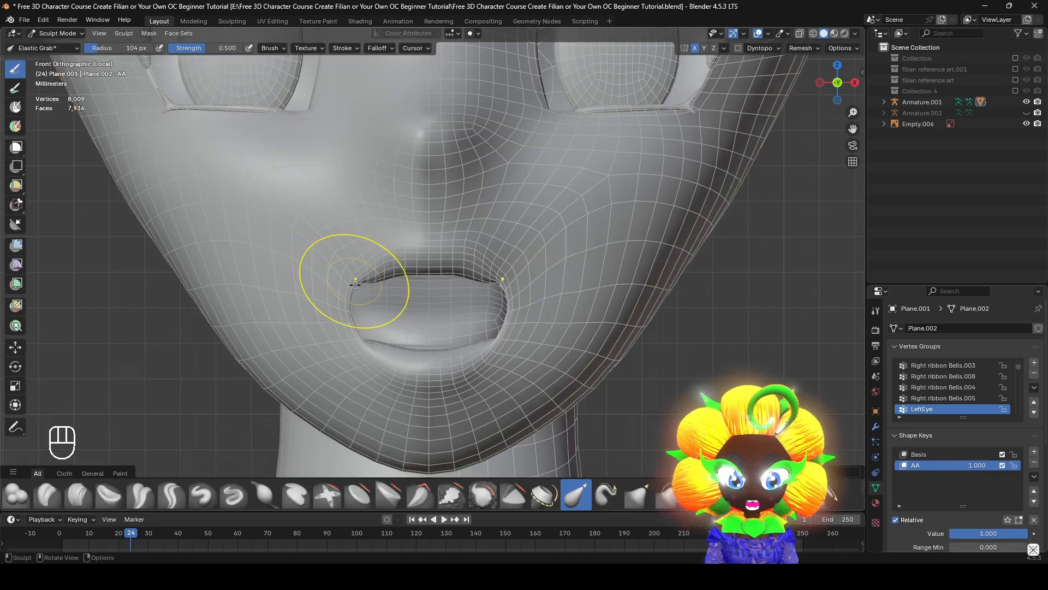
mouse_move(404, 316)
middle_mouse_down()
mouse_move(448, 338)
mouse_move(413, 323)
middle_mouse_up()
scroll(413, 322, "up", 5)
left_click(483, 494)
key("f")
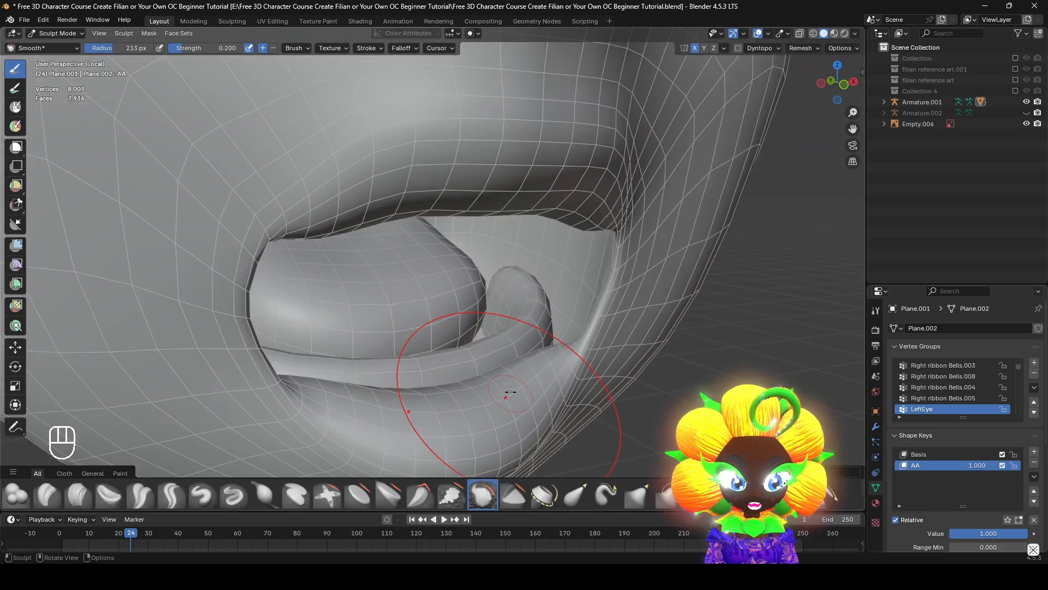
left_click(287, 49)
left_click(289, 50)
Smooth the side edge of the open mouth and its corner with several brush strokes, working from inside and outside angles
mouse_move(464, 305)
middle_mouse_down()
mouse_move(491, 273)
mouse_move(464, 306)
mouse_move(495, 333)
middle_mouse_up()
scroll(481, 322, "up", 2)
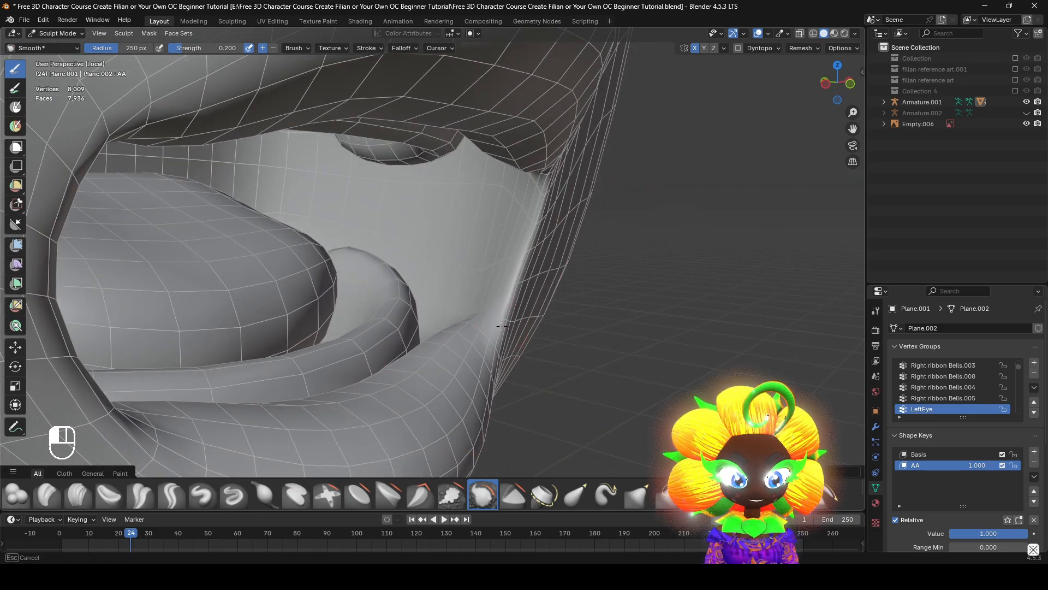
middle_click_drag(520, 260, 480, 268)
middle_click_drag(496, 346, 499, 284, "ctrl")
left_click_drag(504, 260, 507, 244)
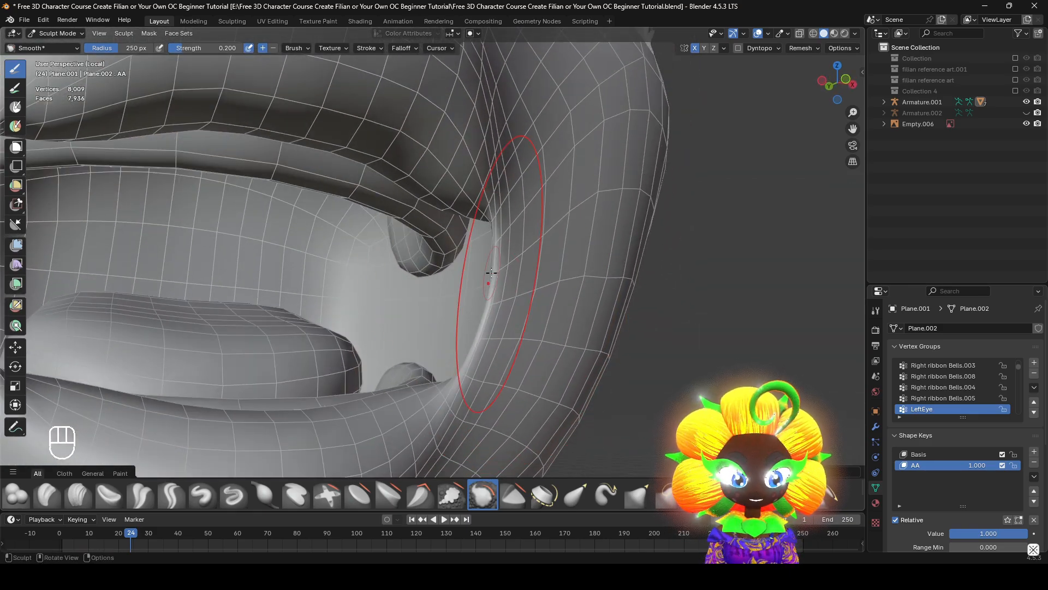
mouse_move(491, 272)
middle_mouse_down()
mouse_move(524, 276)
mouse_move(541, 257)
mouse_move(495, 295)
mouse_move(496, 323)
middle_mouse_up()
left_click_drag(485, 289, 488, 278)
middle_click_drag(487, 279, 420, 268)
middle_click_drag(464, 284, 540, 349, "shift")
mouse_move(541, 349)
middle_mouse_down("ctrl")
mouse_move(547, 337)
mouse_move(604, 341)
mouse_move(571, 367)
mouse_move(556, 365)
mouse_move(600, 323)
mouse_move(513, 342)
mouse_move(535, 355)
middle_mouse_up("ctrl")
Select the Elastic Grab brush and set its radius to 167 px
left_click(575, 495)
middle_click_drag(542, 304, 603, 295)
key("f")
left_click(650, 299)
key("f")
left_click(556, 306)
Try reshaping the mouth edge with the 167 px Elastic Grab brush and undo the strokes
mouse_move(536, 307)
middle_mouse_down()
mouse_move(551, 315)
mouse_move(558, 372)
mouse_move(559, 349)
mouse_move(482, 355)
mouse_move(576, 360)
mouse_move(565, 374)
mouse_move(547, 369)
mouse_move(625, 372)
middle_mouse_up()
key("ctrl+z")
scroll(482, 356, "up", 4)
key("ctrl+z")
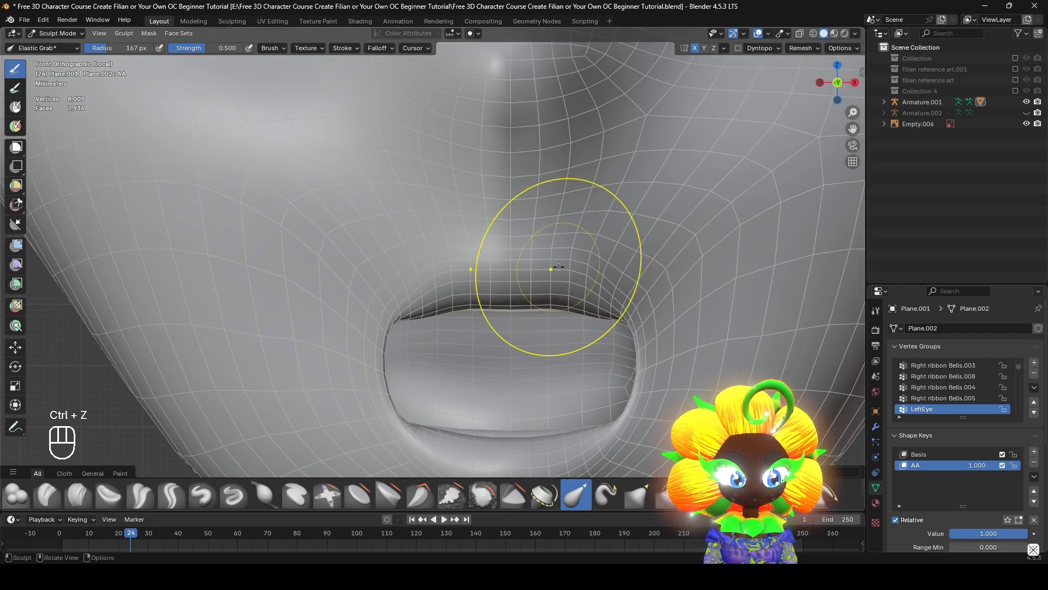
Reduce the Elastic Grab radius to 109 px and reshape the middle of the upper lip, undoing the strokes that distort it
key("f")
left_click(549, 299)
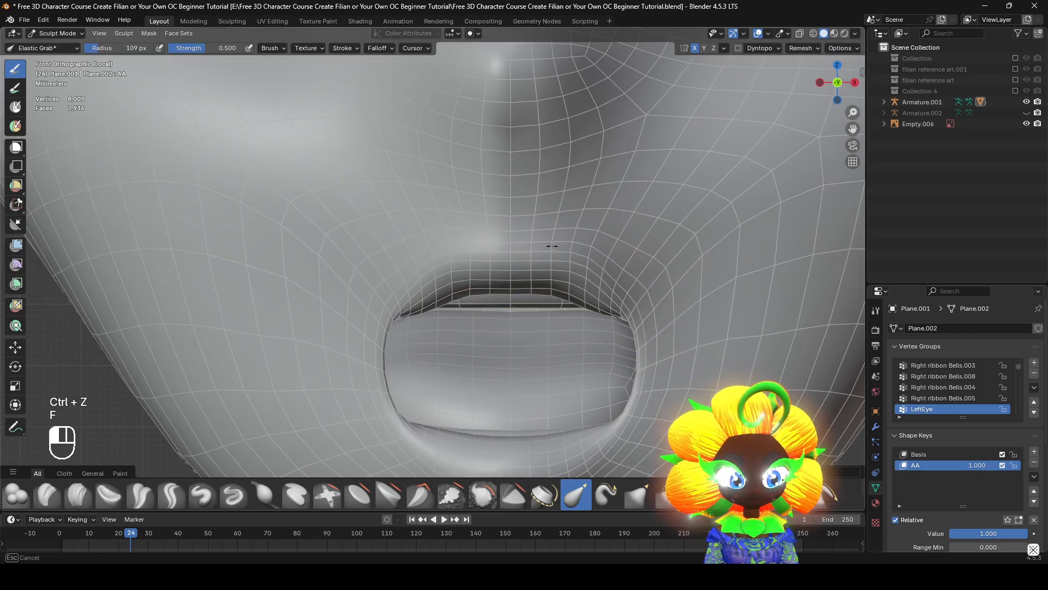
key("ctrl+z")
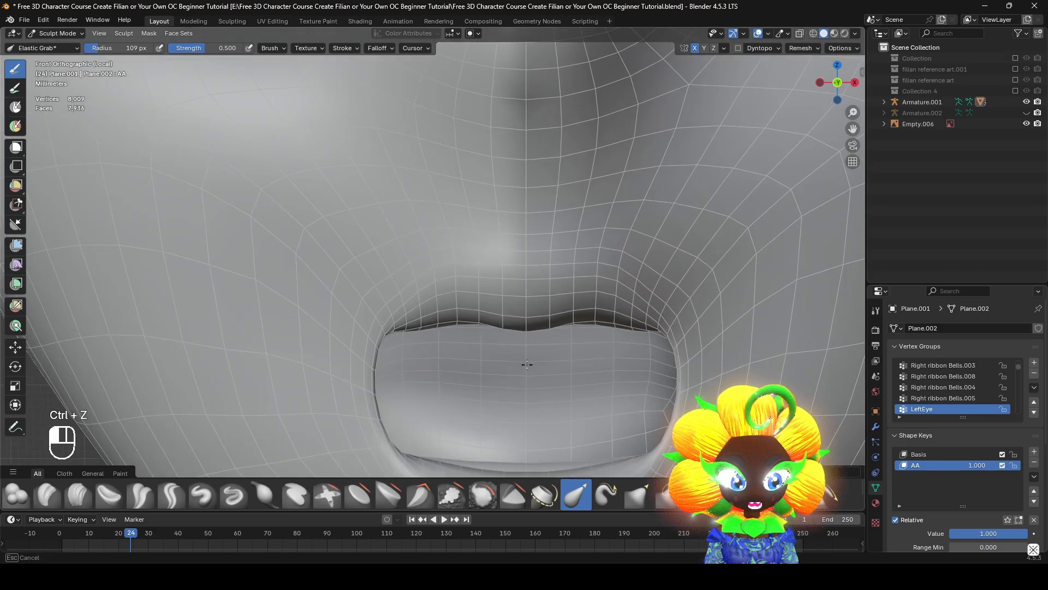
left_click_drag(658, 329, 680, 295)
scroll(662, 302, "down", 4)
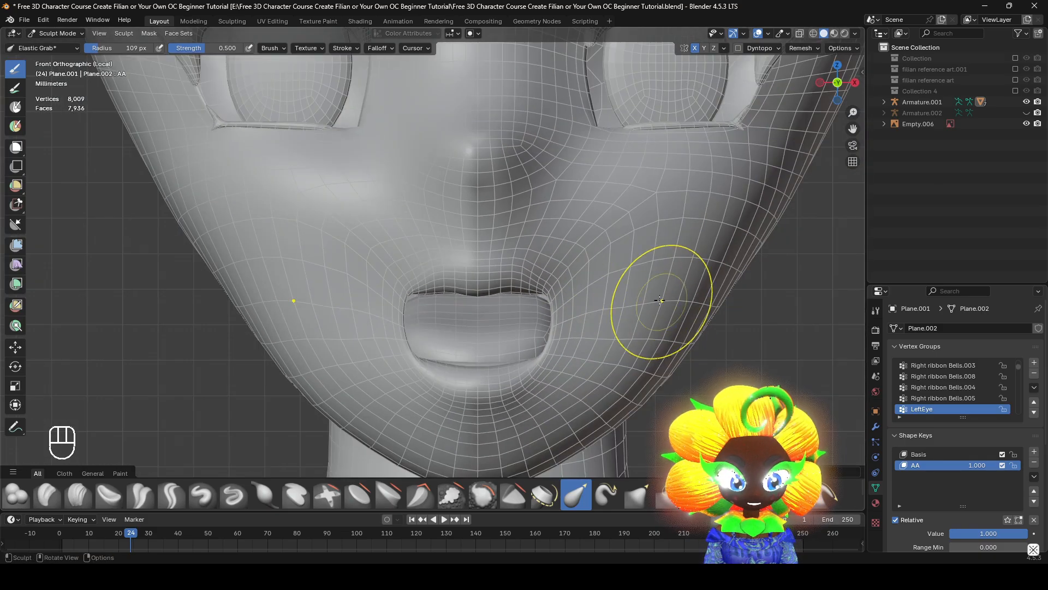
scroll(686, 336, "up", 3)
scroll(682, 350, "up", 3)
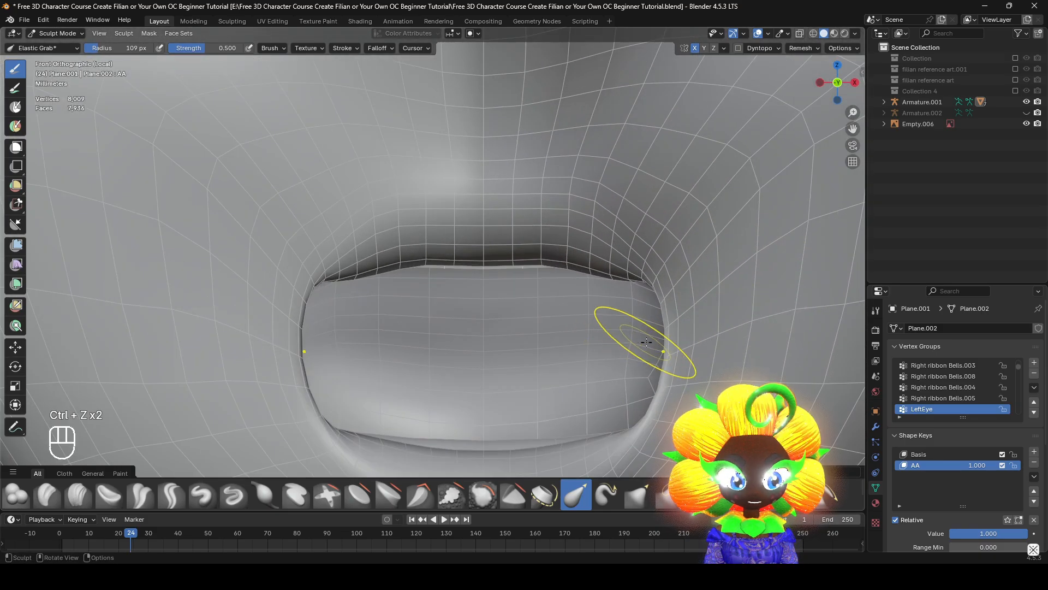
key("ctrl+z")
key("ctrl+shift+z")
left_click_drag(491, 250, 486, 267)
scroll(487, 267, "down", 3)
Preview the AA shape key by varying its value between 0 and 1, and examine the mouth from the front and side
mouse_move(1000, 534)
left_mouse_down()
mouse_move(969, 533)
mouse_move(1001, 534)
left_mouse_up()
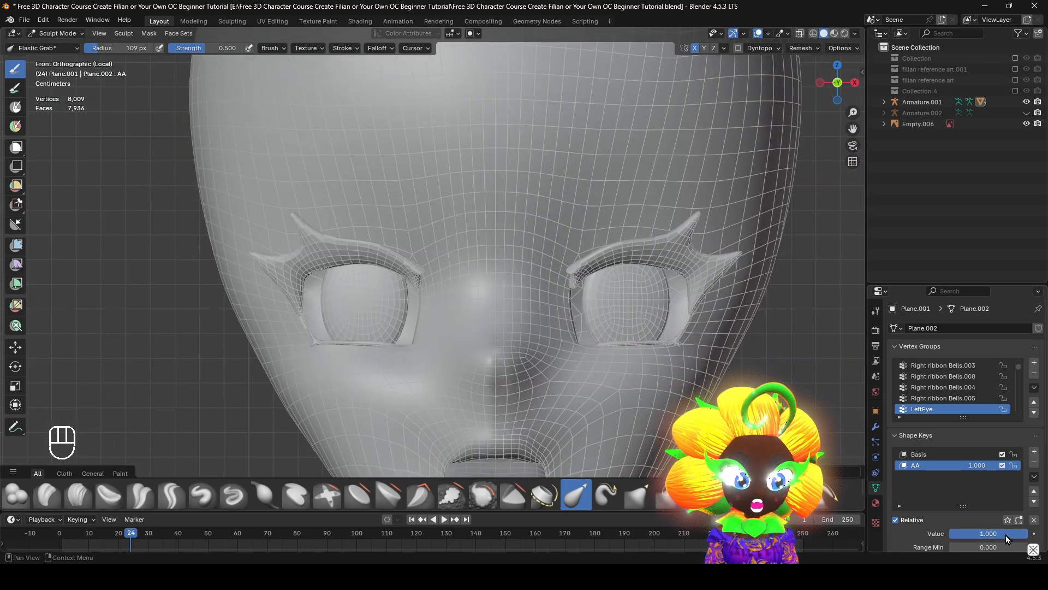
mouse_move(1005, 535)
left_mouse_down()
mouse_move(951, 534)
mouse_move(1005, 535)
left_mouse_up()
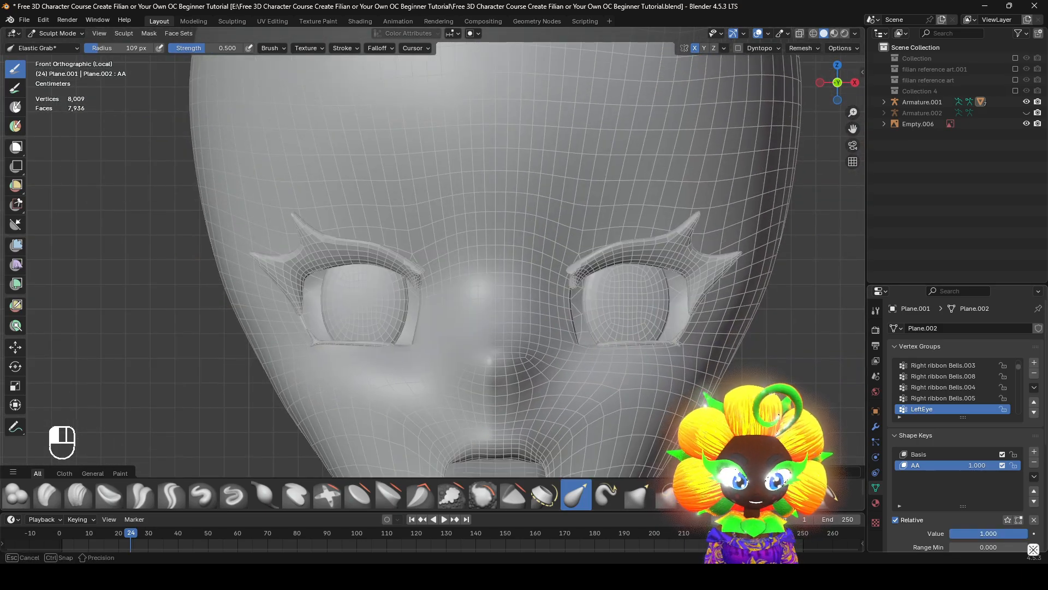
middle_click_drag(683, 327, 649, 219, "shift")
left_click_drag(986, 533, 951, 534)
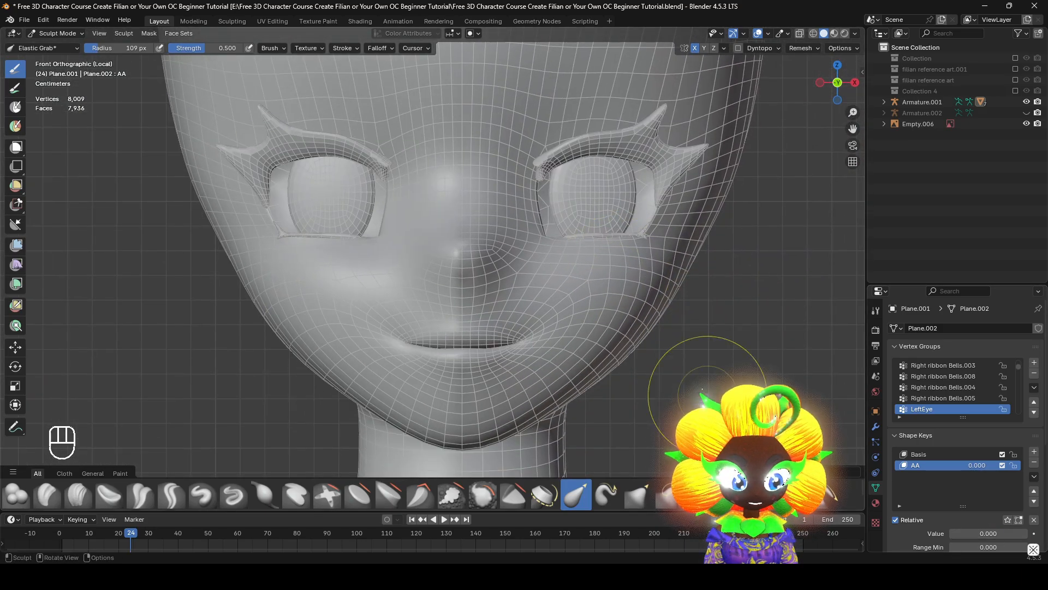
middle_click_drag(709, 382, 736, 352, "shift")
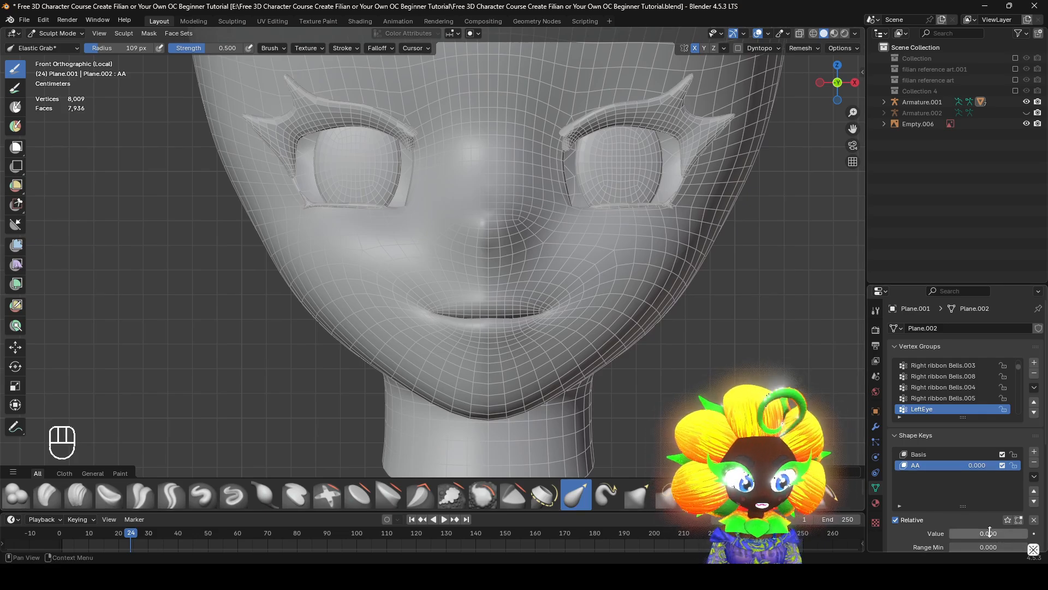
mouse_move(990, 532)
left_mouse_down()
mouse_move(1028, 533)
mouse_move(993, 532)
left_mouse_up()
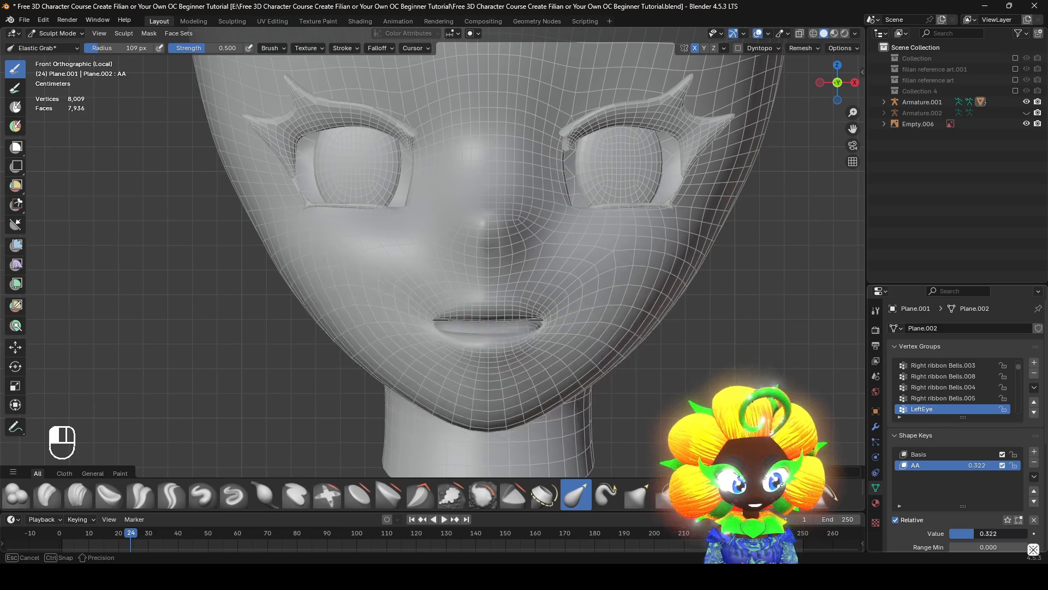
middle_click_drag(583, 355, 875, 443)
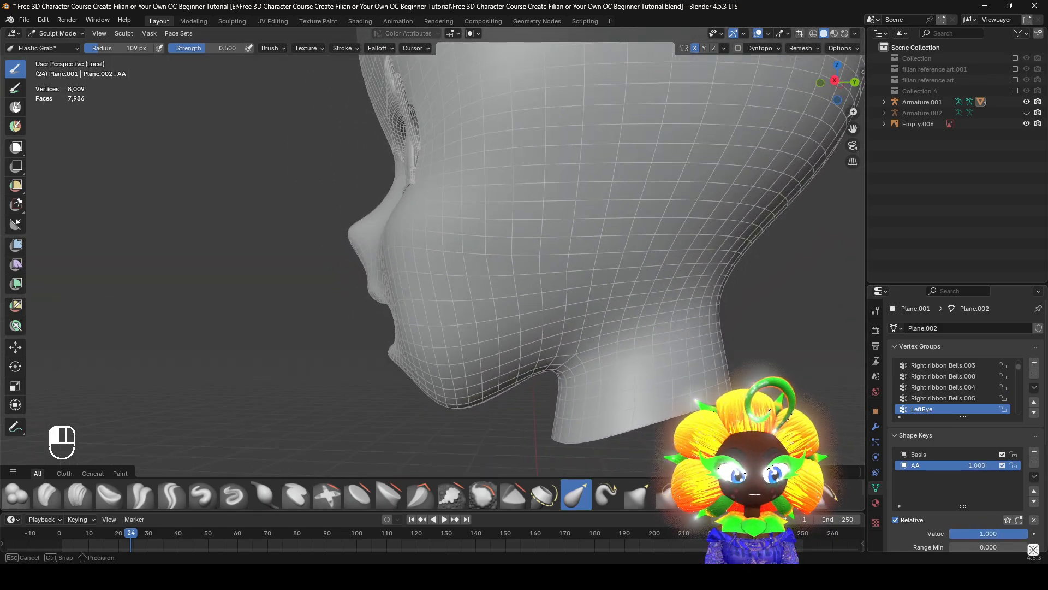
middle_click_drag(496, 302, 645, 306)
scroll(666, 314, "up", 2)
middle_click_drag(645, 305, 709, 328, "shift")
scroll(634, 279, "up", 3)
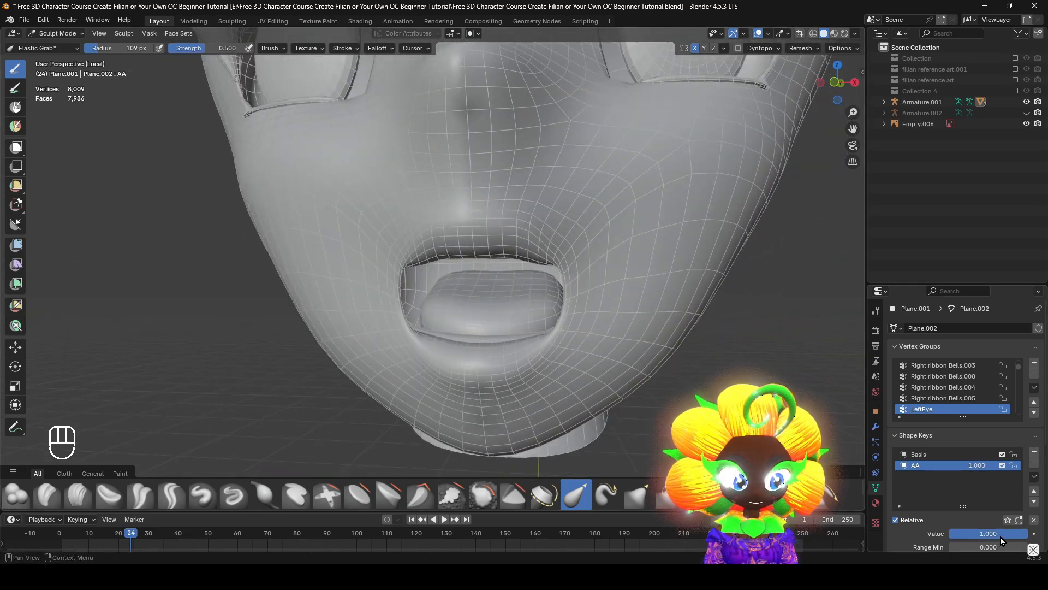
middle_click_drag(518, 328, 438, 325)
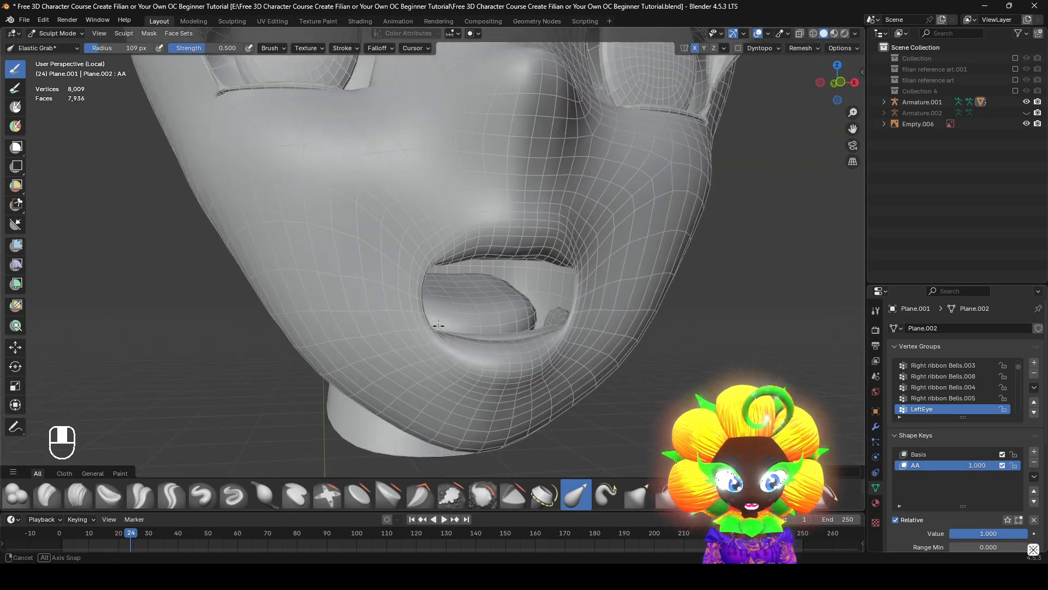
Enter Edit Mode and select the entire linked tongue mesh inside the mouth
left_click(62, 37)
left_click(62, 59)
scroll(498, 330, "up", 2)
key("l")
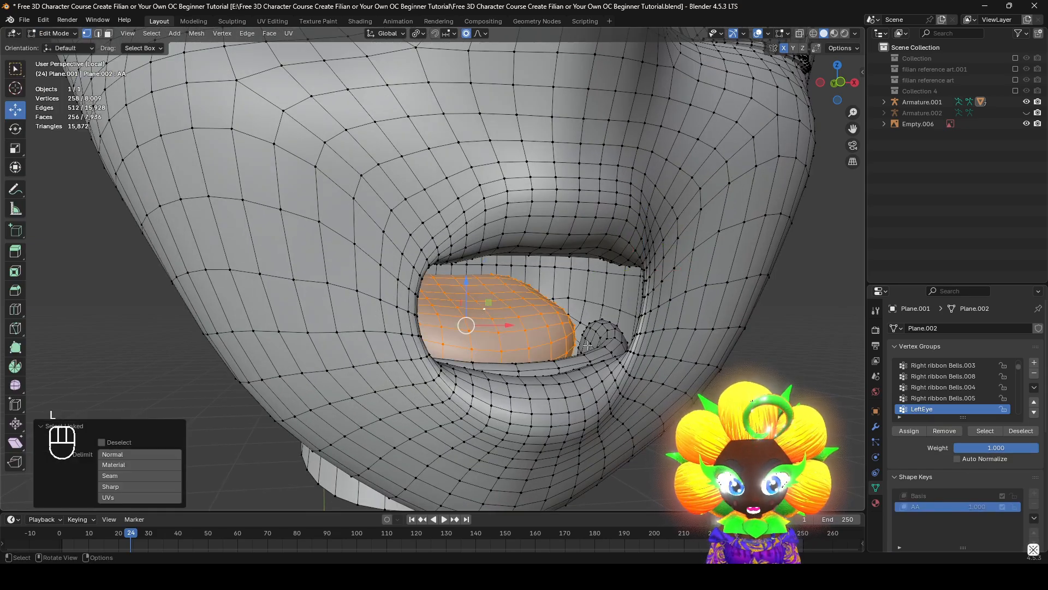
middle_click_drag(483, 317, 540, 294)
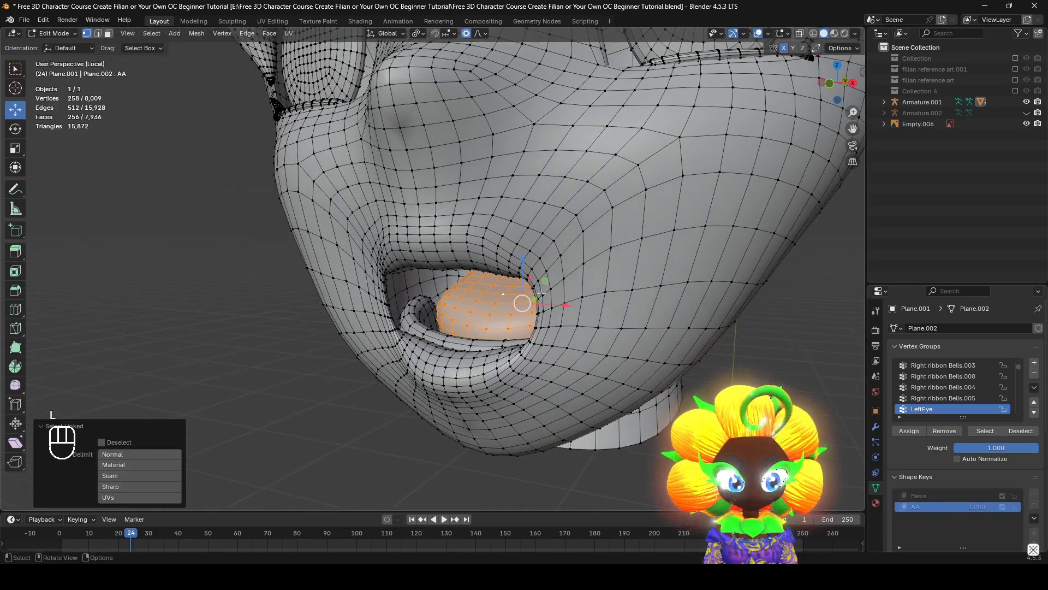
left_click_drag(527, 277, 523, 318)
mouse_move(522, 319)
middle_mouse_down()
mouse_move(504, 260)
mouse_move(371, 290)
middle_mouse_up()
key("ctrl+z")
Try rotating the tongue steeply in the wireframe side view, check it in solid shading, and undo the rotation
scroll(487, 266, "up", 2)
key("z")
key("r")
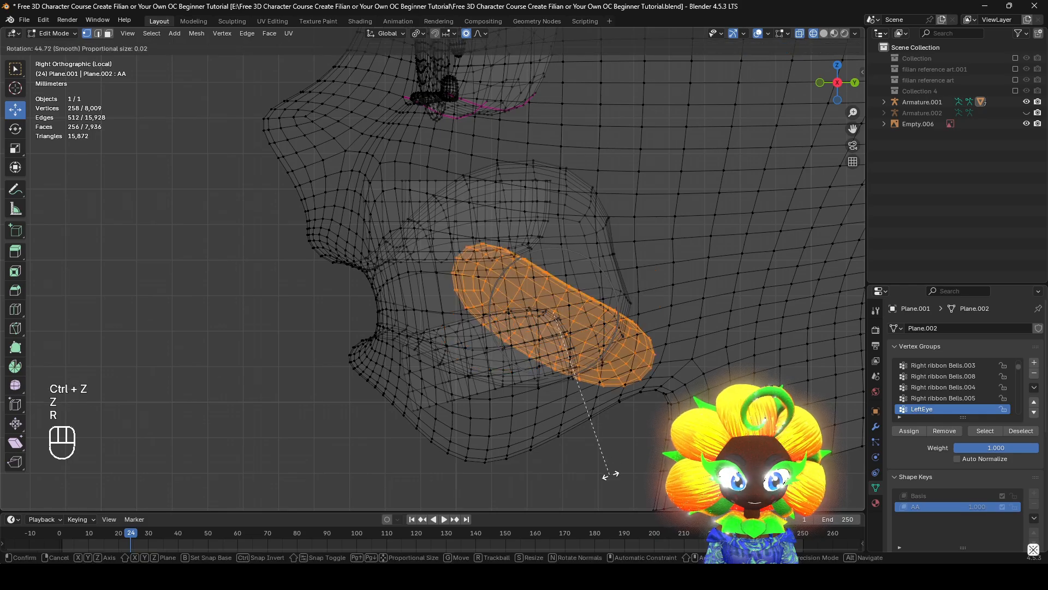
left_click(643, 440)
key("z")
mouse_move(455, 378)
middle_mouse_down()
mouse_move(590, 365)
mouse_move(573, 359)
mouse_move(683, 407)
middle_mouse_up()
key("ctrl+z")
Try rotating the tongue about 15 degrees and repositioning it in the side view, and undo these changes
key("z")
key("r")
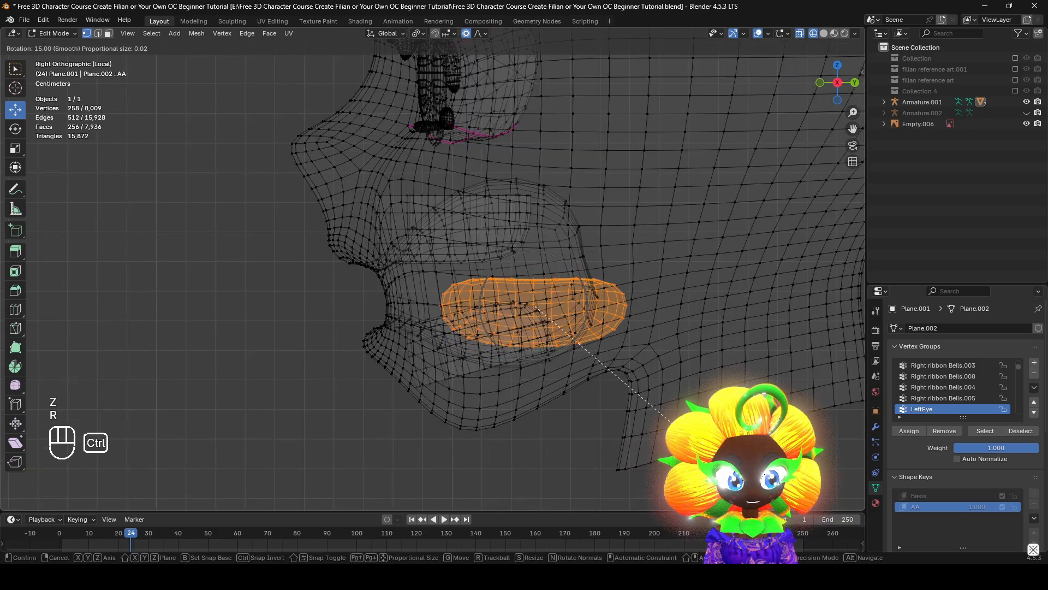
left_click(678, 430)
key("g")
key("z")
left_click(677, 444)
key("z")
mouse_move(464, 318)
middle_mouse_down()
mouse_move(588, 311)
mouse_move(525, 380)
mouse_move(572, 365)
mouse_move(599, 386)
mouse_move(566, 364)
mouse_move(562, 374)
middle_mouse_up()
key("ctrl+z")
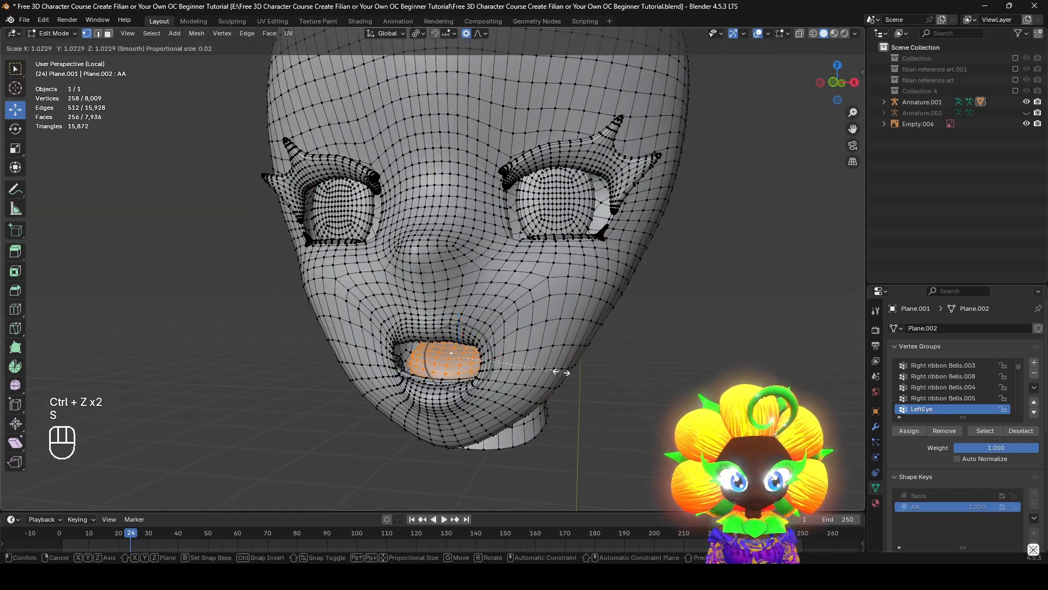
Scale the selected tongue uniformly by 1.062 with proportional editing and return to Object Mode
scroll(562, 374, "up", 4)
key("s")
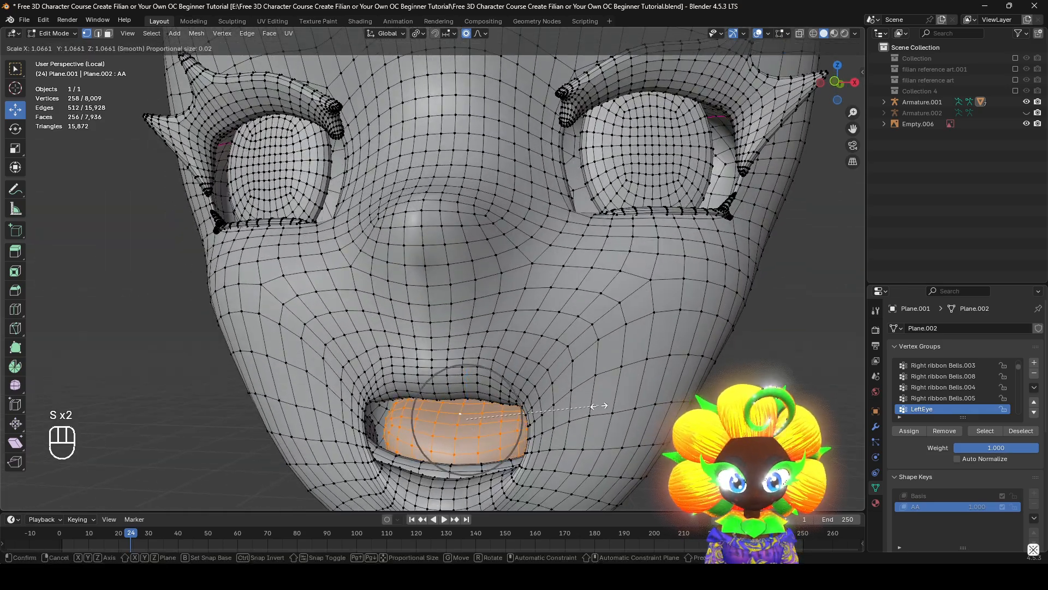
left_click(596, 404)
scroll(132, 97, "down", 3)
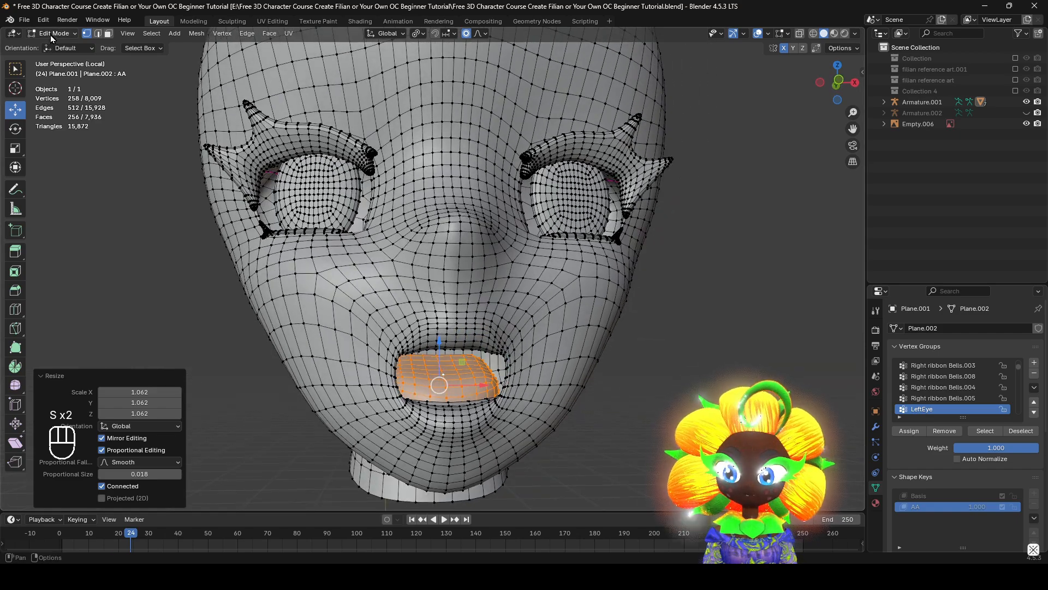
left_click(50, 35)
left_click(55, 47)
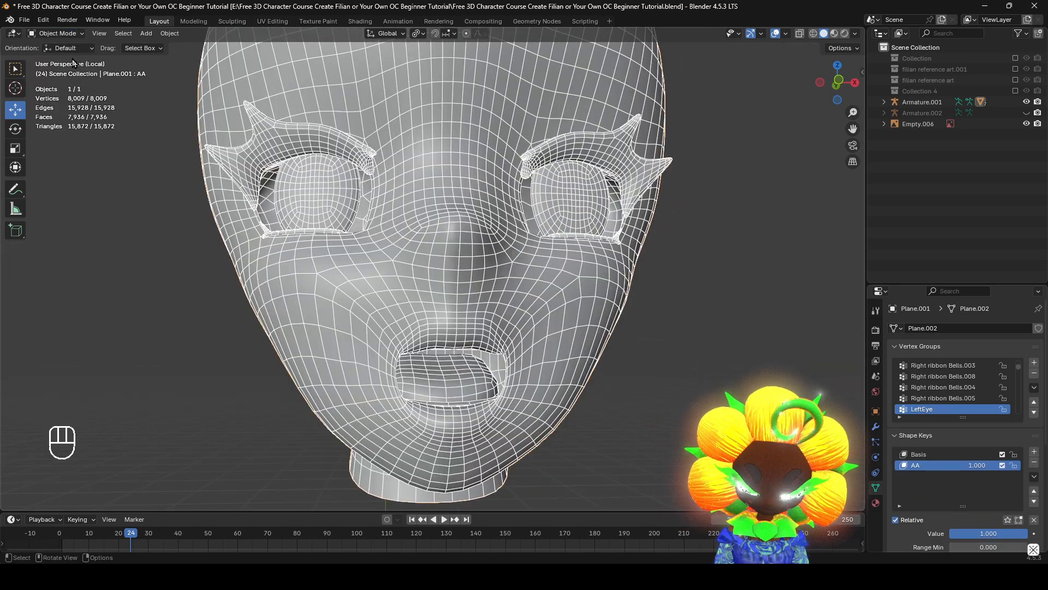
Exit local view to show the whole character and compare the head's mouth with the AA and OH reference images
middle_click_drag(448, 305, 538, 331)
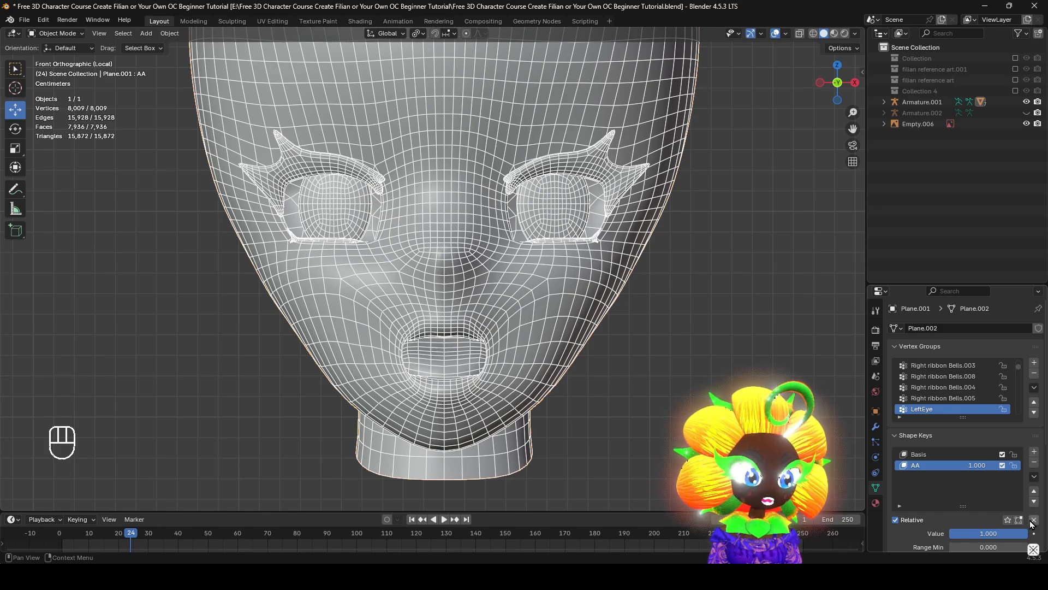
scroll(599, 316, "down", 3)
scroll(599, 315, "up", 3)
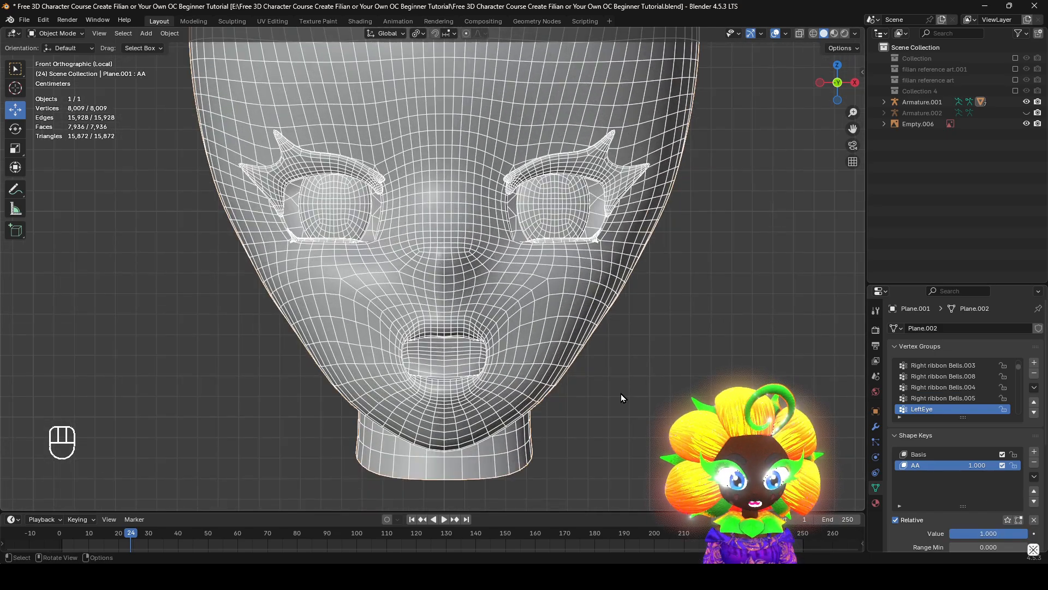
scroll(622, 393, "down", 4)
middle_click_drag(710, 305, 357, 390, "shift")
scroll(656, 333, "down", 5)
middle_click_drag(724, 329, 503, 403, "shift")
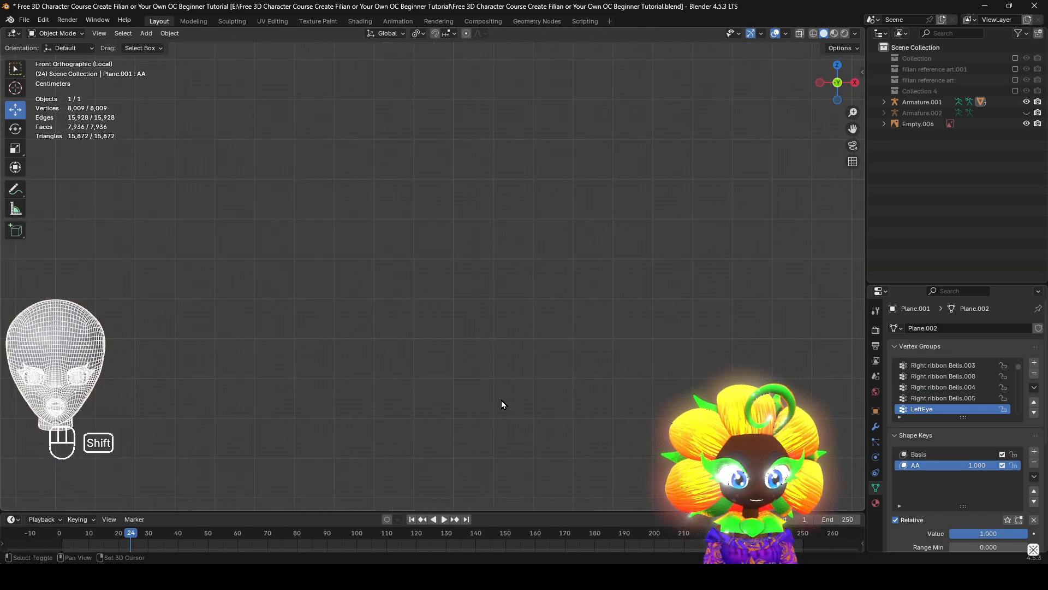
scroll(546, 273, "down", 3)
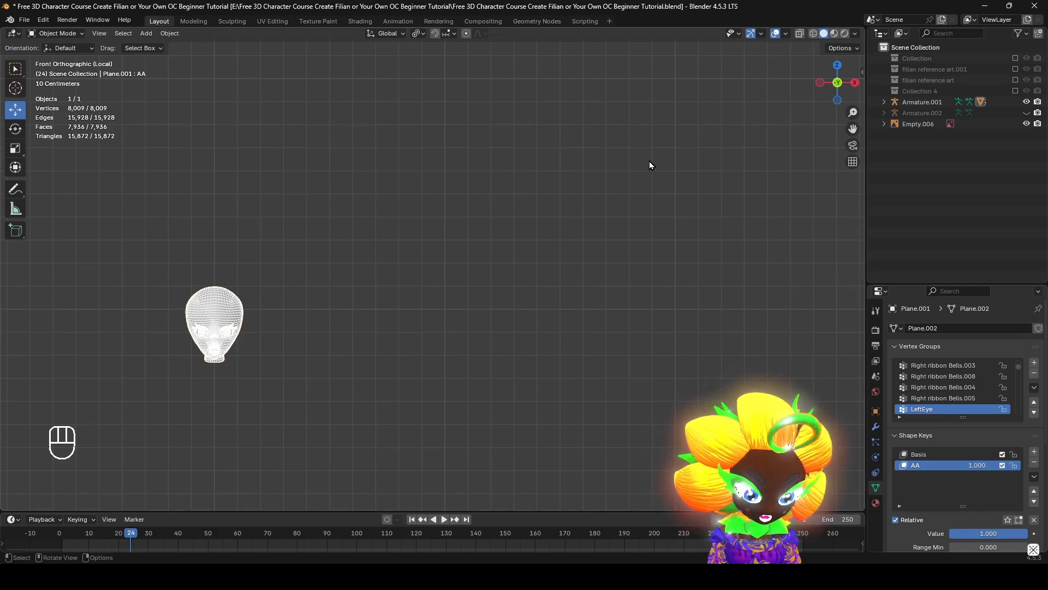
key("KP_Divide")
middle_click_drag(572, 234, 351, 259, "alt")
scroll(645, 338, "up", 2)
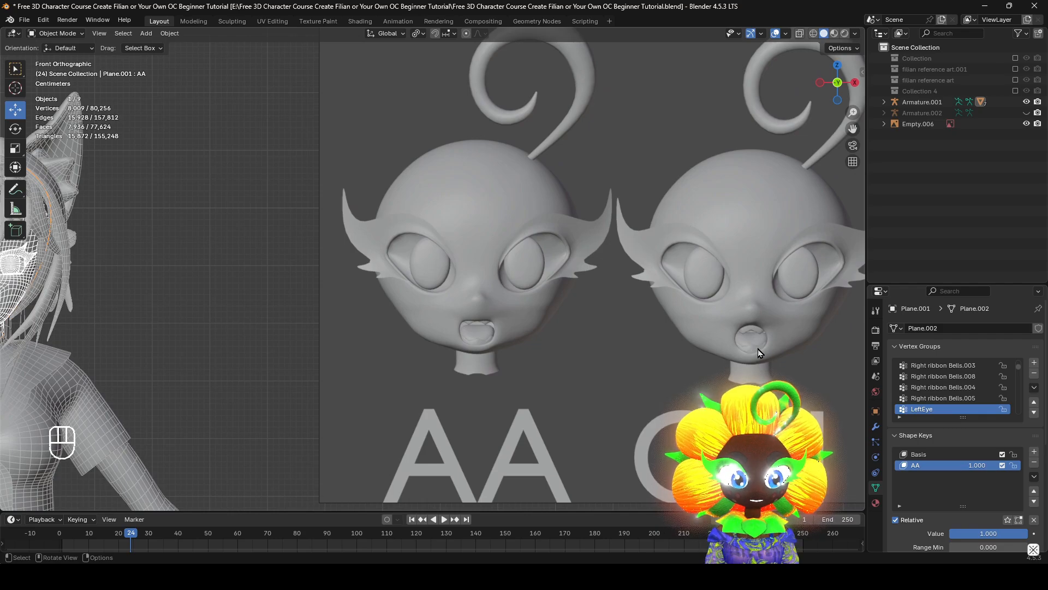
middle_click_drag(456, 316, 679, 361, "shift")
middle_click_drag(502, 411, 594, 403, "shift")
scroll(594, 403, "up", 1)
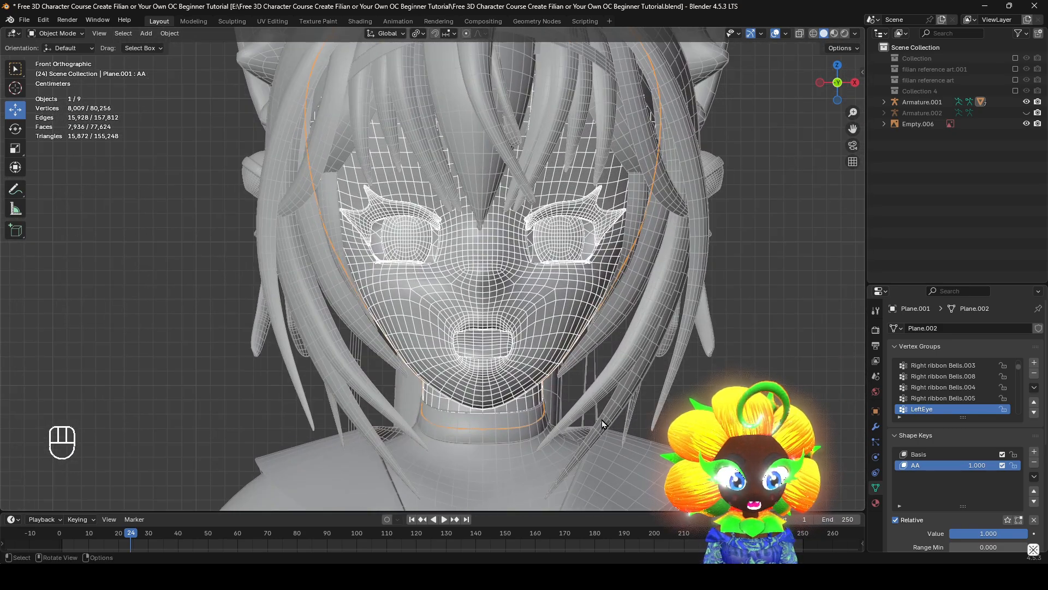
Create a new shape key from the current mix with AA at full value
left_click(1035, 477)
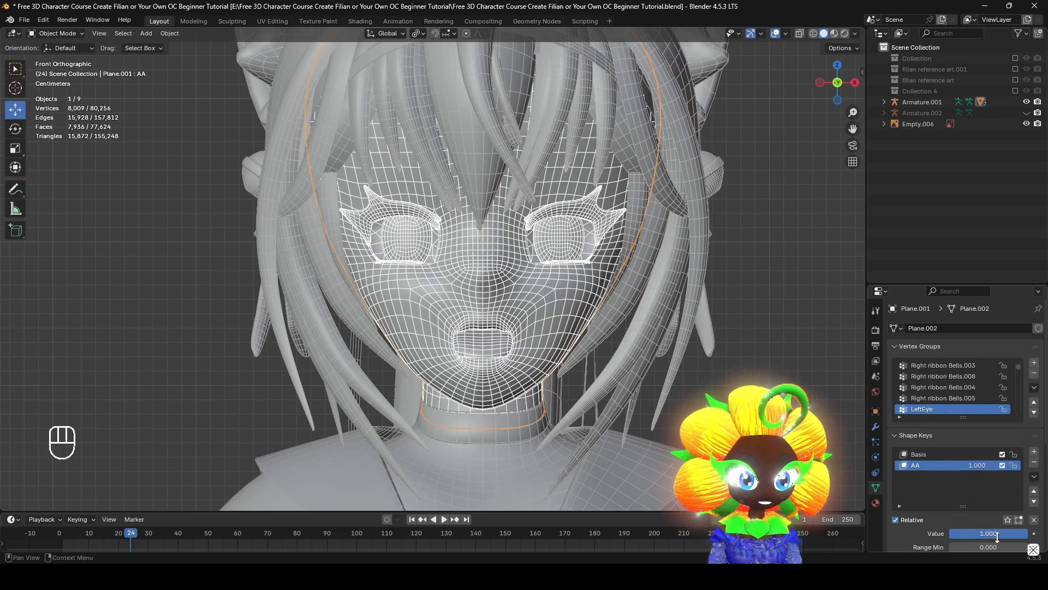
left_click(1035, 477)
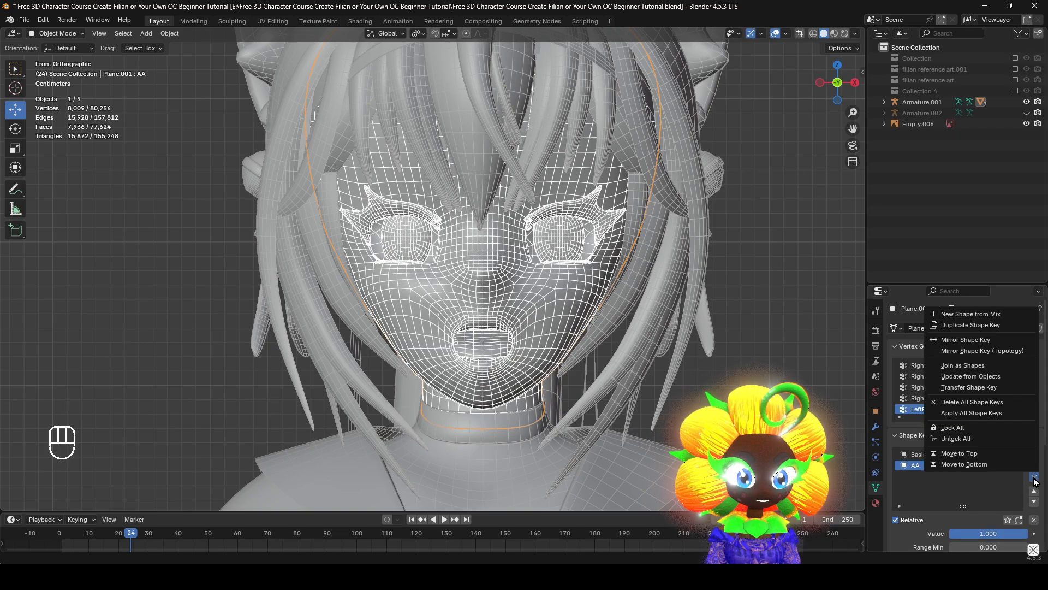
left_click(1007, 313)
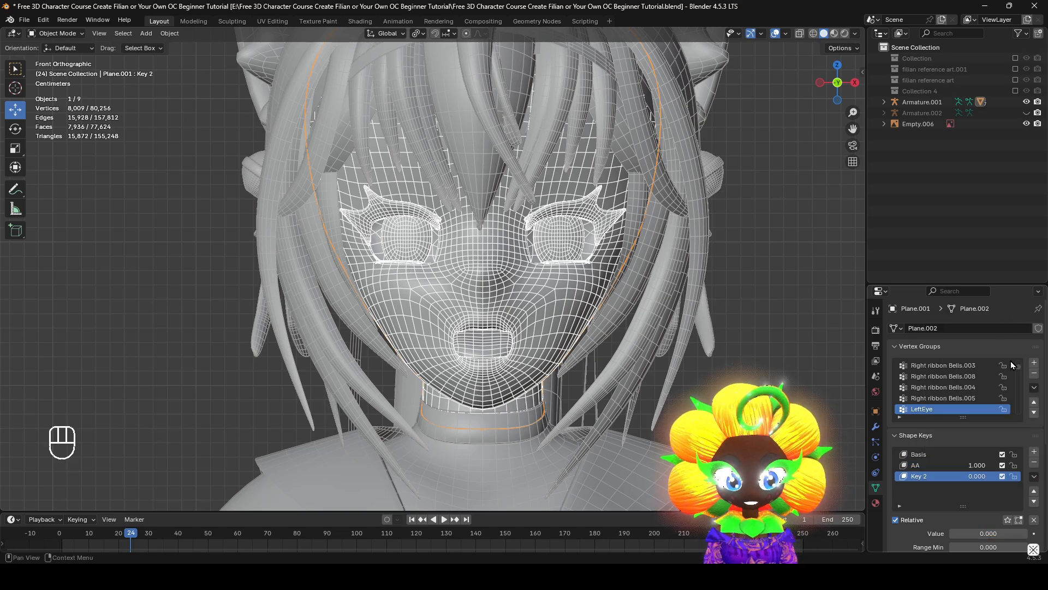
Clear all shape key values, set Key 2 to 1.000 and inspect its open mouth and tongue
left_click(1033, 519)
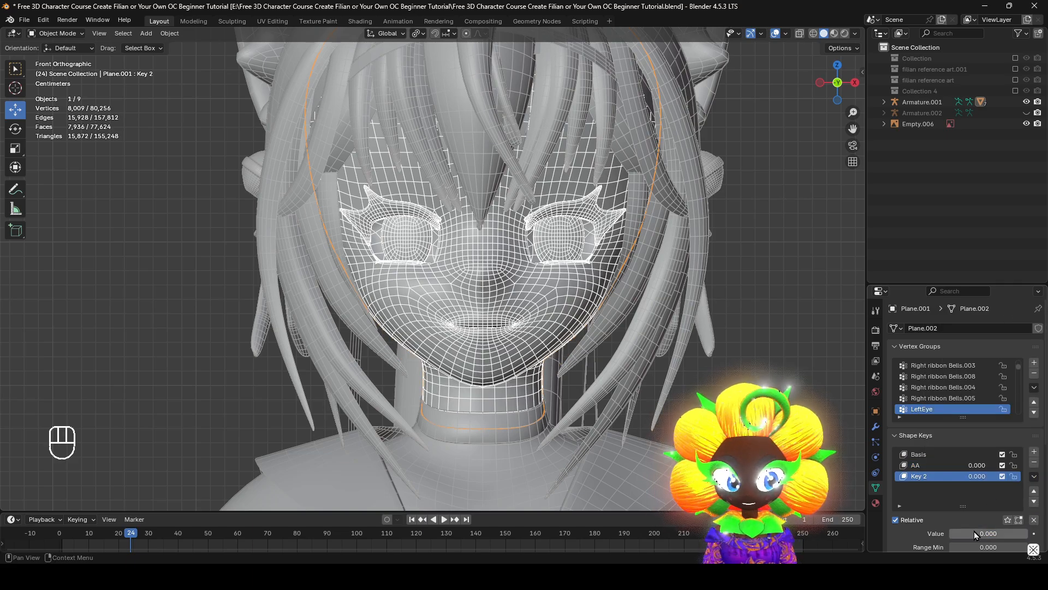
left_click_drag(981, 534, 1027, 534)
scroll(539, 276, "down", 5)
scroll(546, 281, "down", 1)
middle_click_drag(617, 289, 502, 298, "shift")
scroll(481, 298, "up", 6)
middle_click_drag(453, 295, 401, 293)
middle_click_drag(401, 293, 609, 303, "shift")
scroll(611, 304, "up", 4)
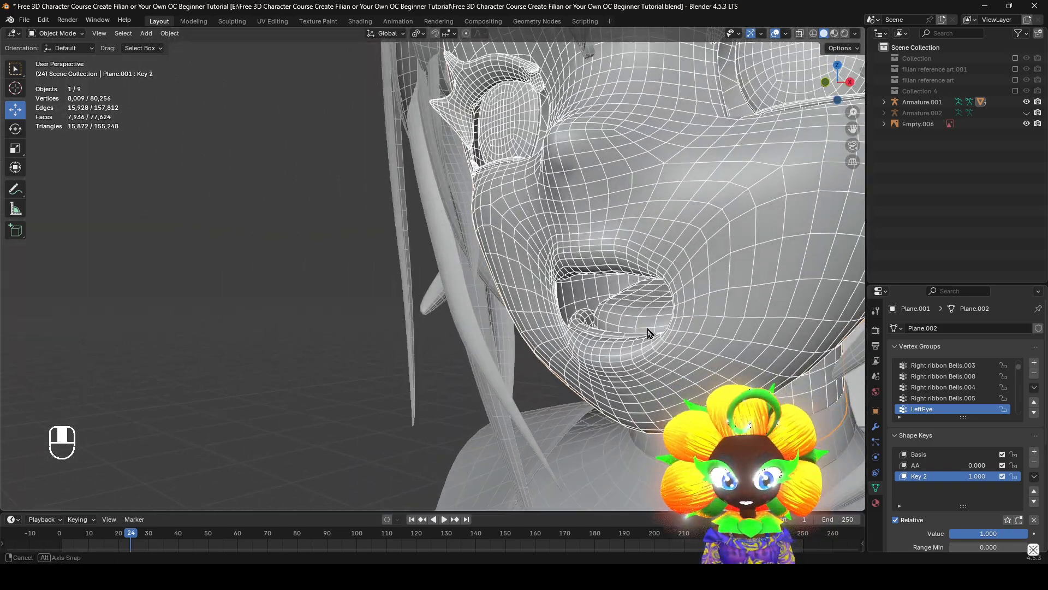
middle_click_drag(648, 335, 601, 330)
Extend Key 2's maximum range to 1.200 and set its value to 1.200
scroll(1029, 539, "down", 2)
scroll(1031, 524, "down", 1)
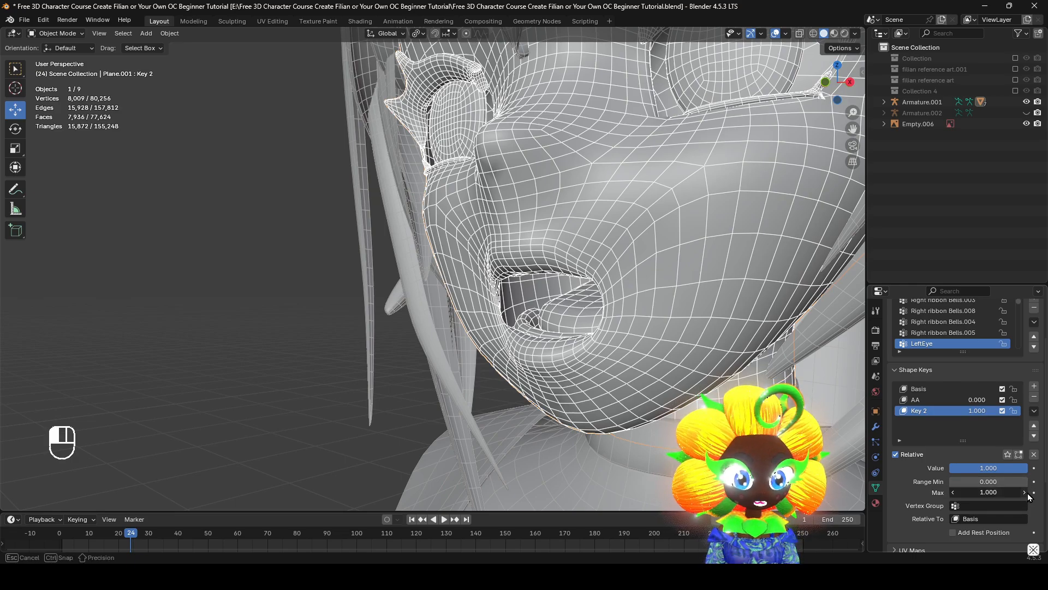
left_click(1025, 493)
left_click(1025, 493)
left_click_drag(999, 470, 1026, 469)
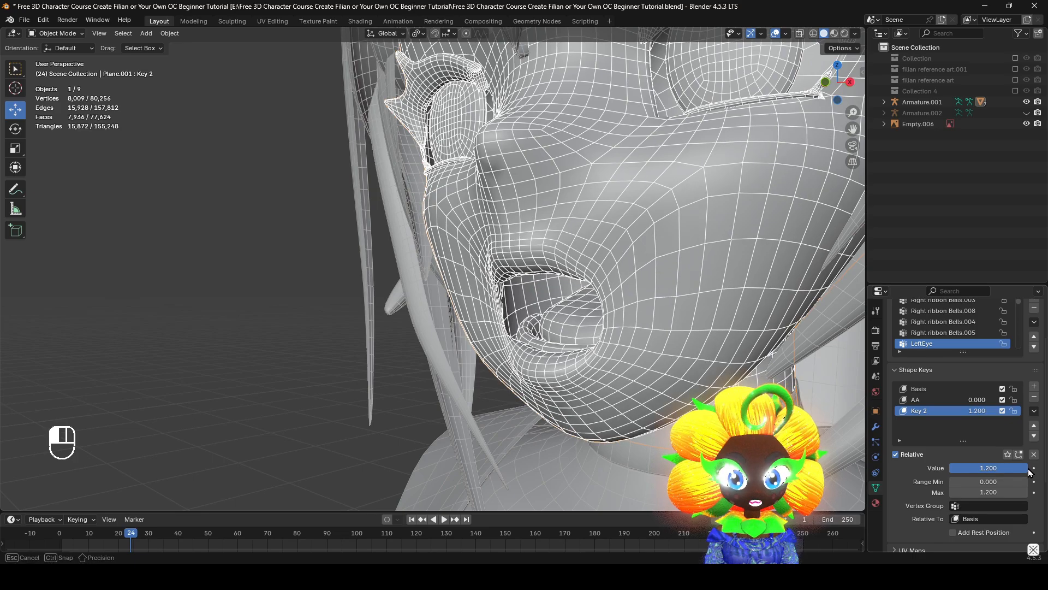
Create another shape key from the exaggerated mouth mix and delete the intermediate Key 2
middle_click_drag(551, 328, 595, 326)
middle_click_drag(704, 348, 652, 368, "shift")
left_click(1034, 410)
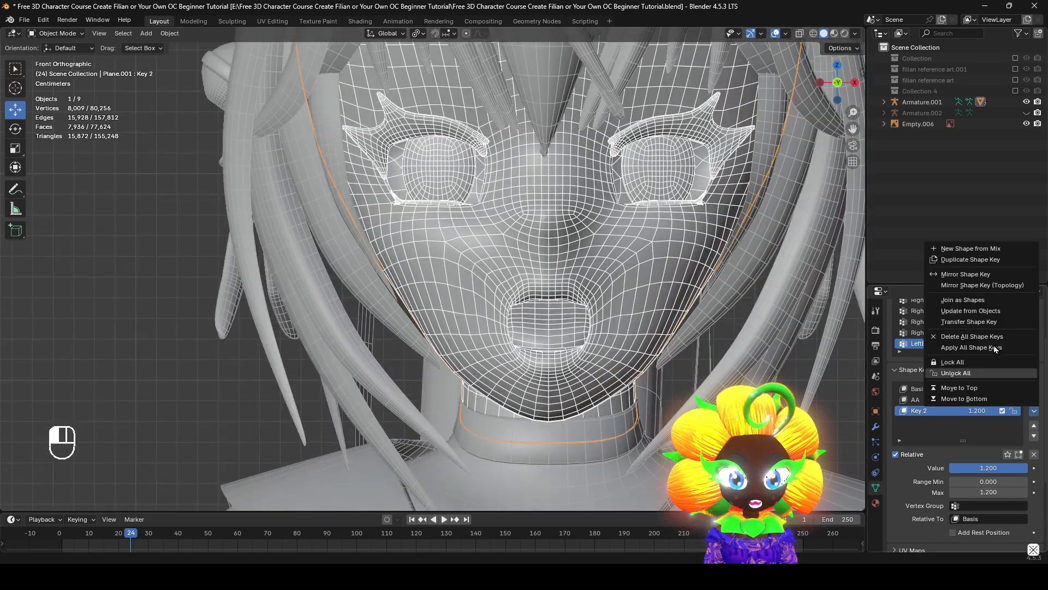
left_click(979, 250)
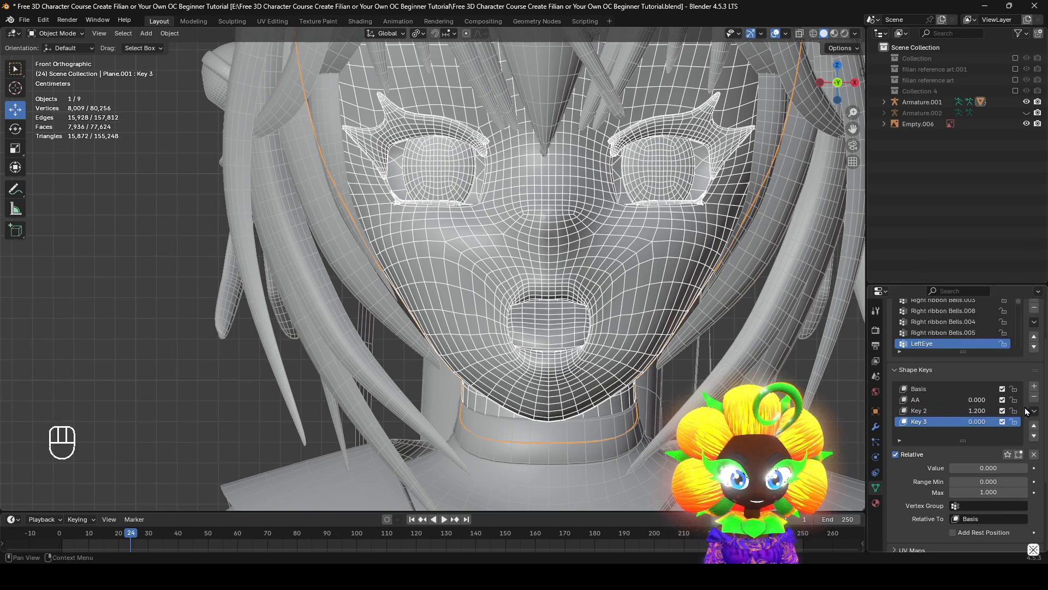
left_click(928, 411)
left_click(1034, 397)
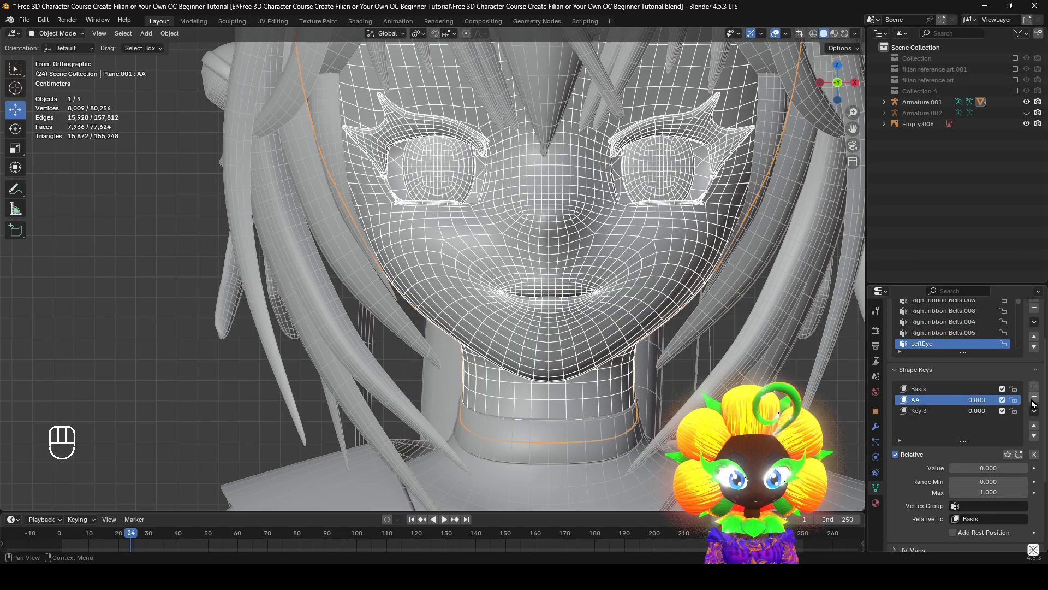
Set the value of shape key Key 3 to 1.000 and inspect the opened mouth up close
middle_click_drag(688, 349, 754, 365)
left_click(939, 412)
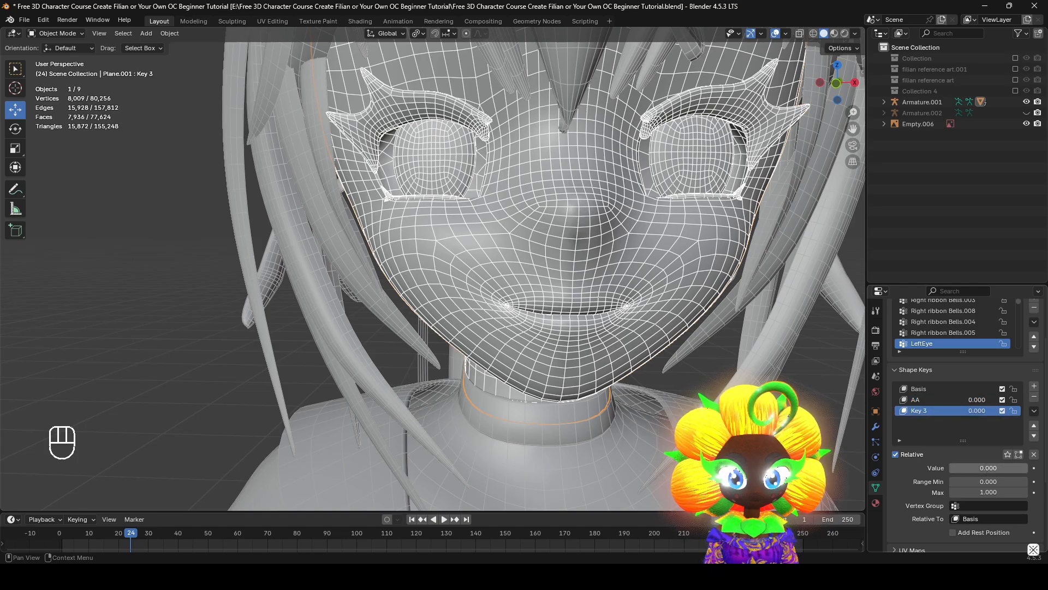
left_click_drag(969, 468, 1027, 467)
mouse_move(559, 306)
middle_mouse_down("alt")
mouse_move(554, 298)
mouse_move(604, 330)
mouse_move(571, 323)
middle_mouse_up("alt")
middle_click_drag(571, 322, 662, 355, "shift")
scroll(580, 326, "up", 1)
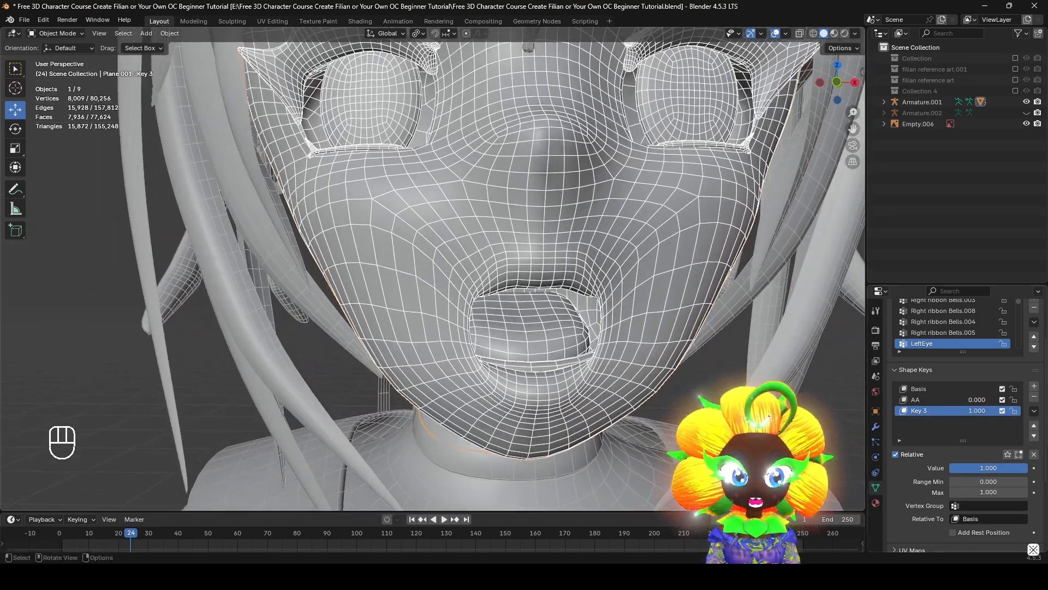
Open the name of shape key Key 3 for editing after checking the reference heads
scroll(671, 352, "down", 10)
middle_click_drag(748, 327, 628, 365, "shift")
scroll(682, 394, "up", 1)
middle_click_drag(685, 396, 699, 399)
scroll(988, 476, "up", 1)
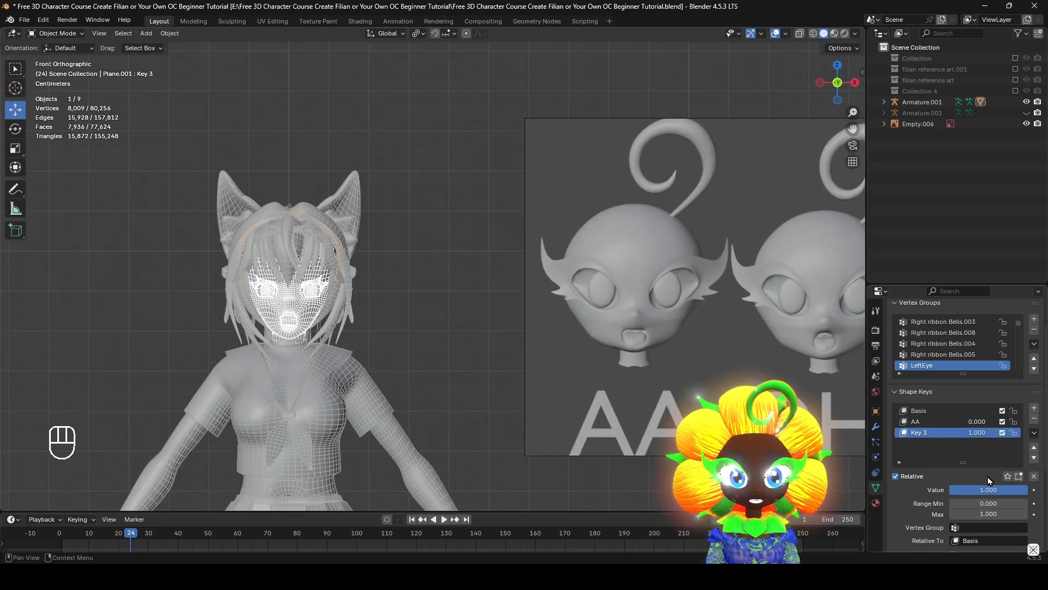
double_click(922, 434)
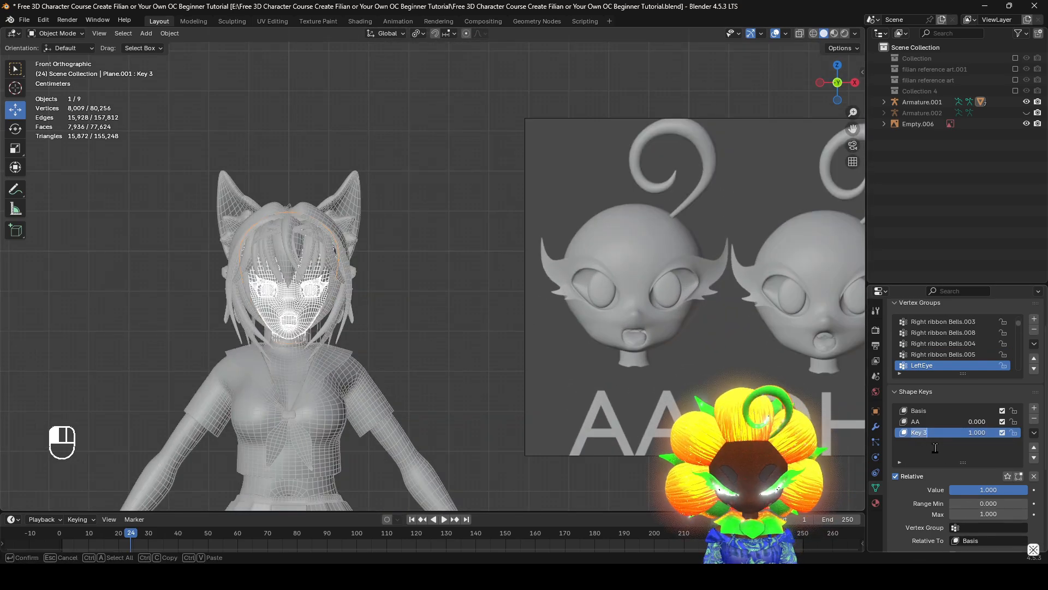
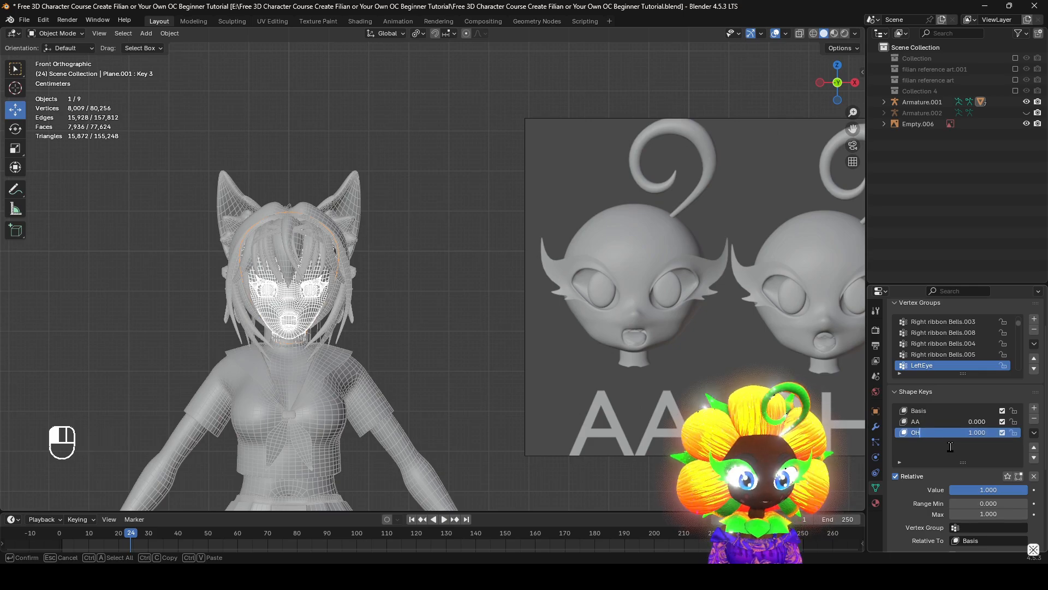
Name the shape key OH and put the head mesh into Sculpt Mode with the mouth in close view
middle_click_drag(254, 284, 412, 265, "shift")
scroll(445, 292, "up", 7)
key("Tab")
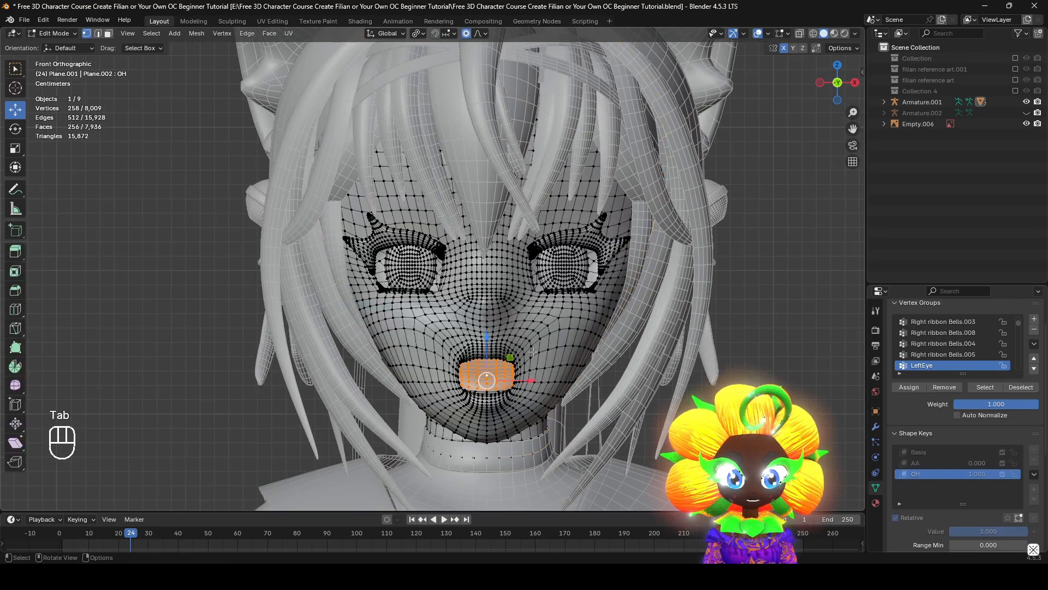
middle_click_drag(546, 372, 502, 306, "shift")
scroll(503, 305, "up", 1)
scroll(502, 305, "up", 5)
left_click(54, 34)
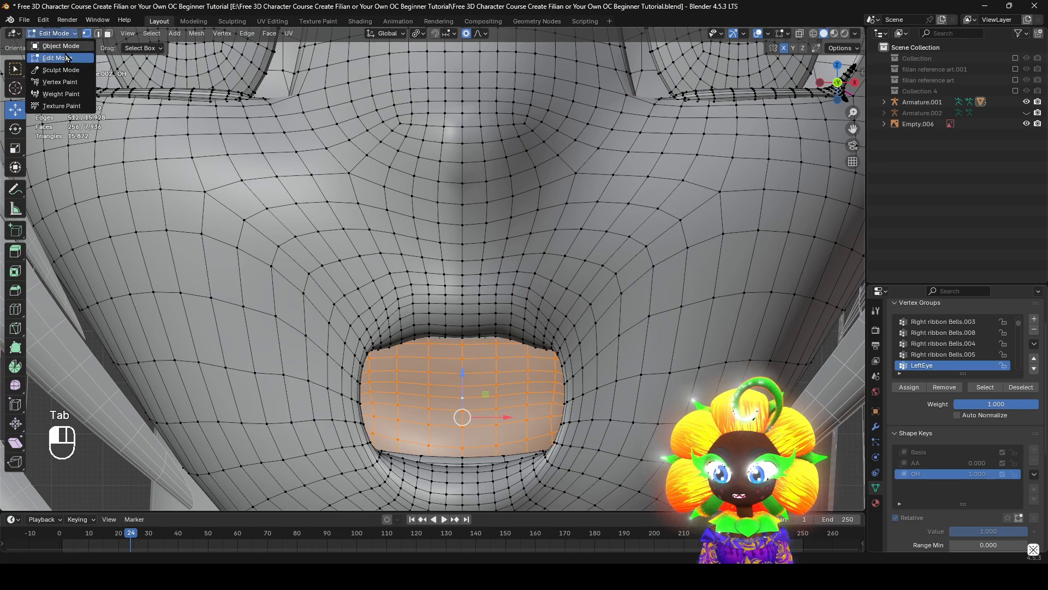
left_click(60, 70)
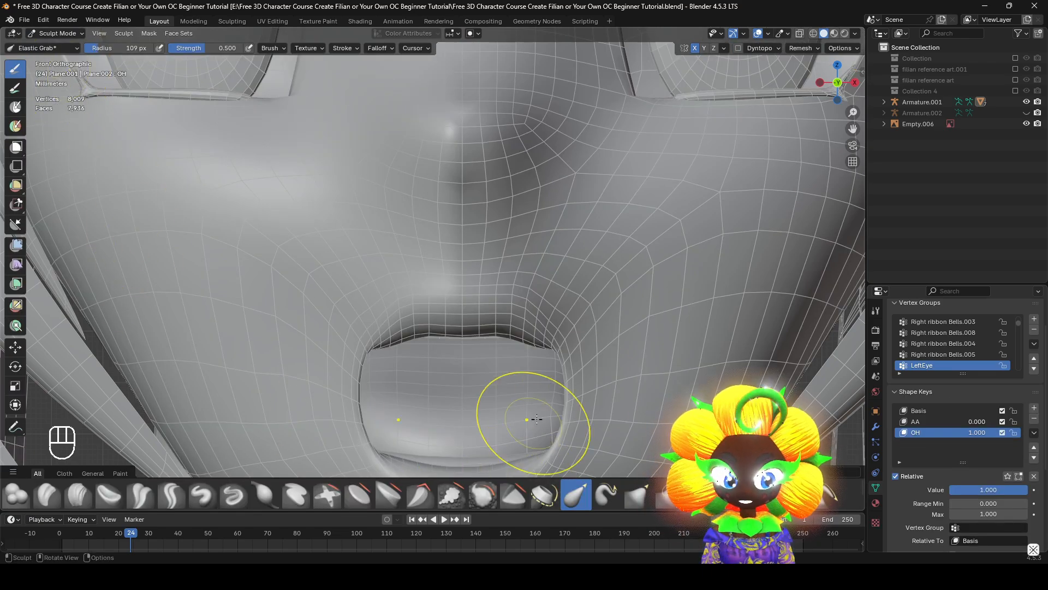
Return to Edit Mode and move the mouth's upper corner vertex about 0.0018 m inward and 0.0026 m down with proportional editing
middle_click_drag(597, 384, 566, 244, "shift")
scroll(562, 247, "up", 2)
left_click(53, 37)
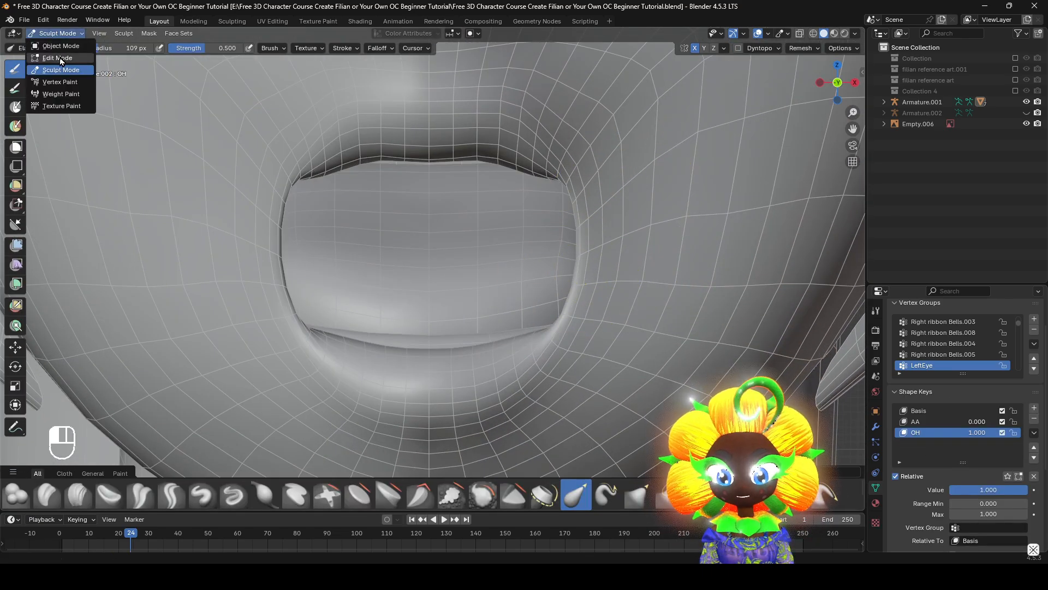
left_click(60, 56)
left_click(592, 171)
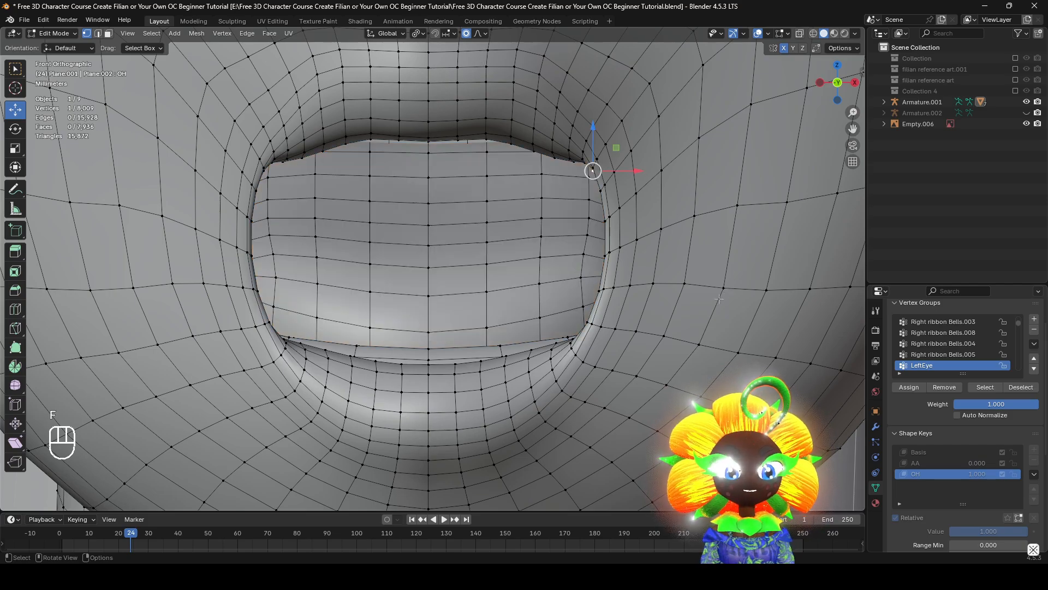
key("g")
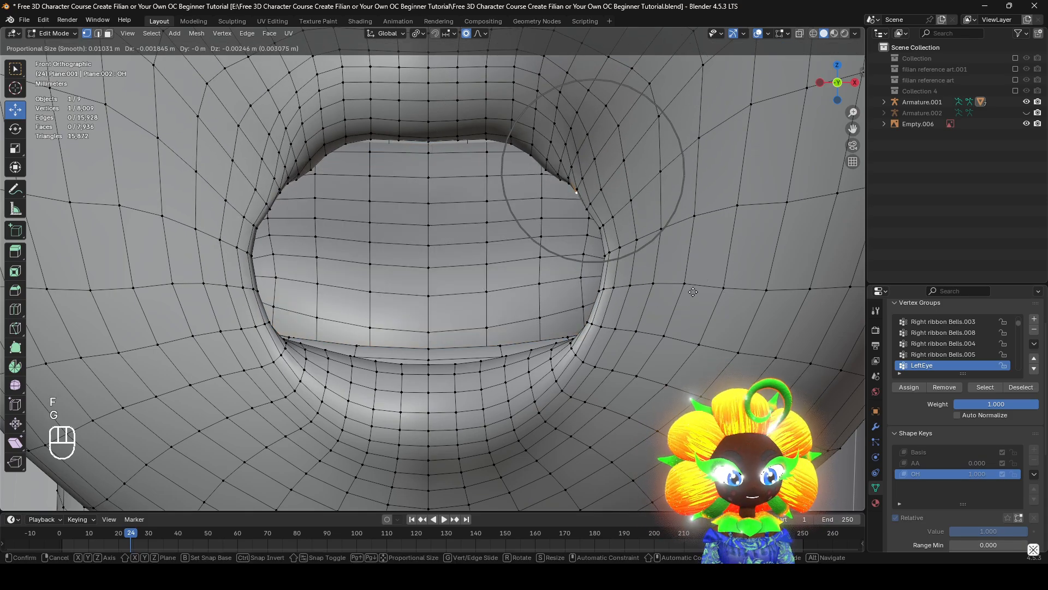
scroll(693, 292, "up", 3)
left_click(609, 342)
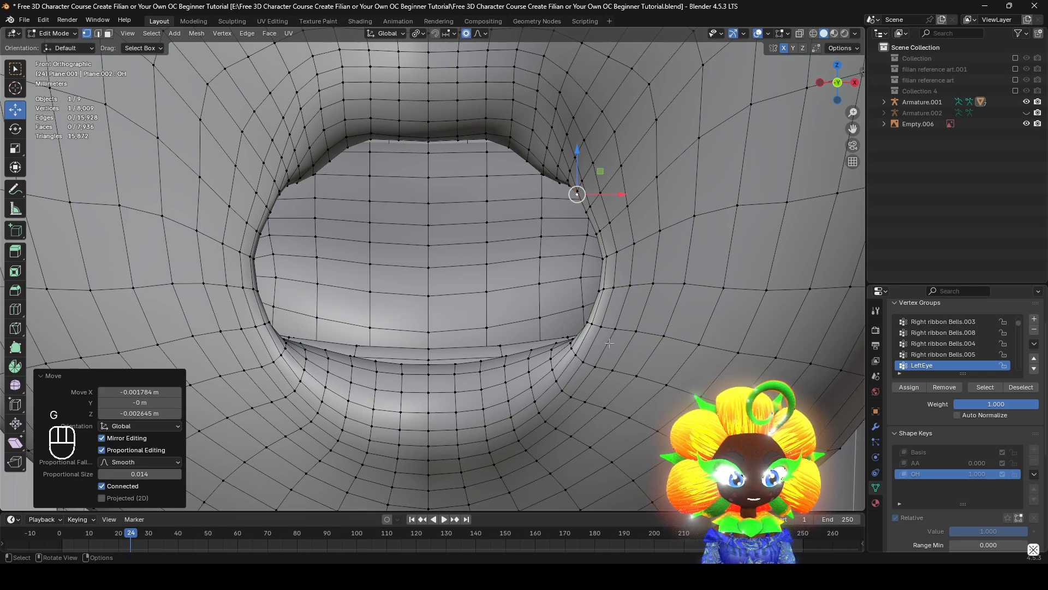
Narrow the mouth by moving its lower-side vertex inward and its mid-side vertex about 0.0044 m inward with proportional editing
left_click(590, 327)
key("g")
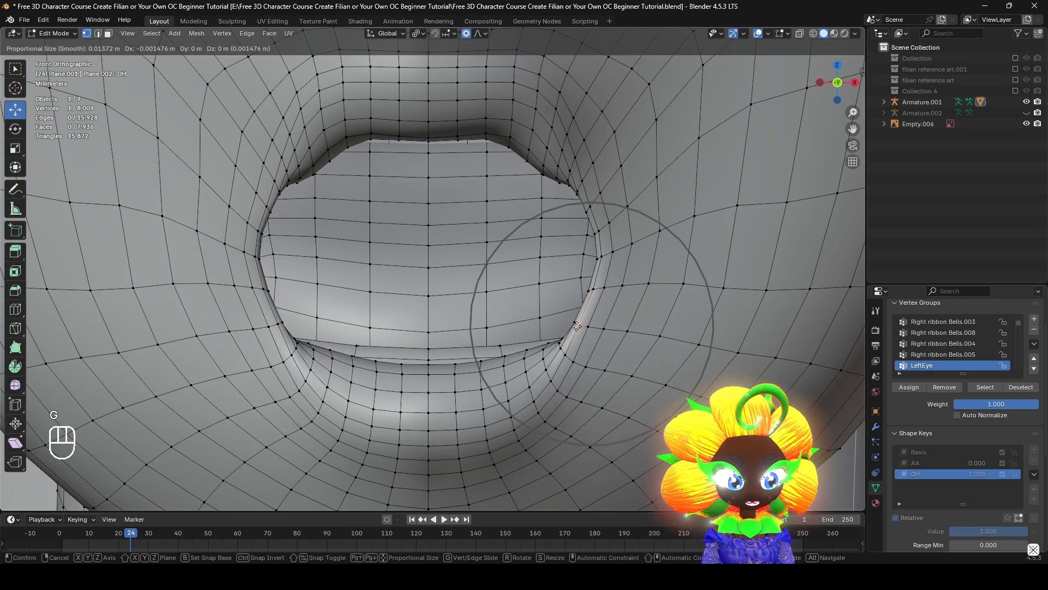
left_click(578, 326)
key("g")
scroll(578, 256, "down", 5)
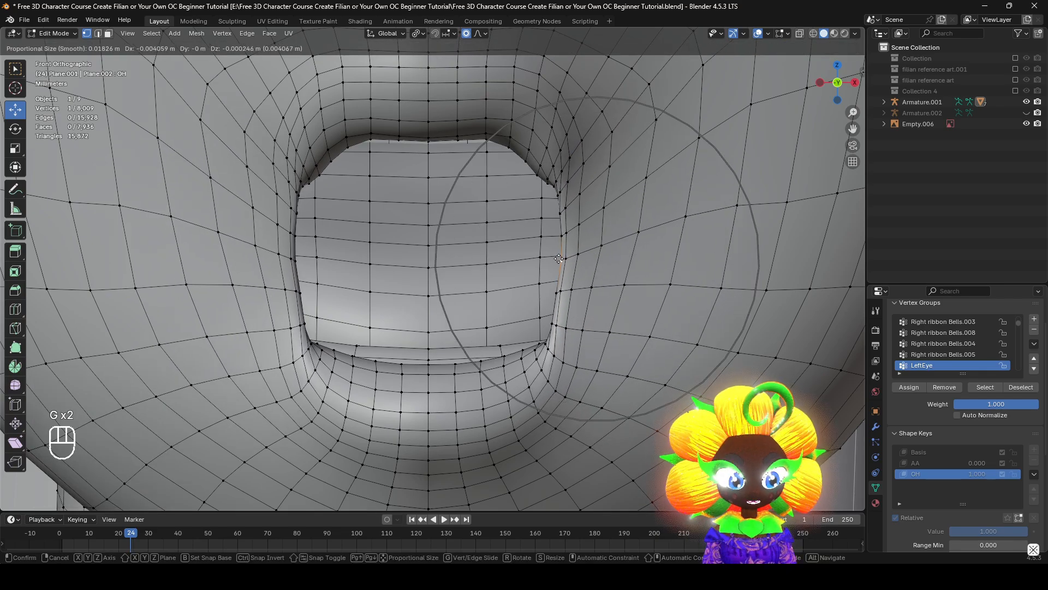
left_click(557, 258)
Move a lower lip vertex near the mouth corner about 0.0006 m inward and 0.0004 m up
scroll(558, 262, "down", 3)
scroll(562, 378, "up", 2)
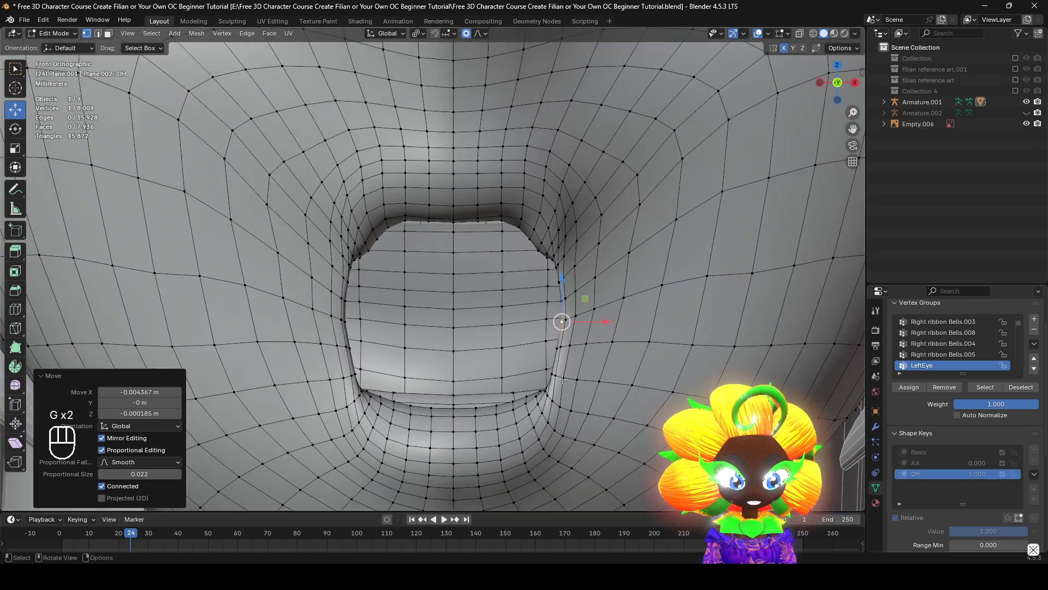
left_click(532, 407)
key("g")
left_click(526, 404)
Switch to Sculpt Mode and smooth the lower corner of the mouth using the Smooth brush with a 229 px radius
left_click(60, 34)
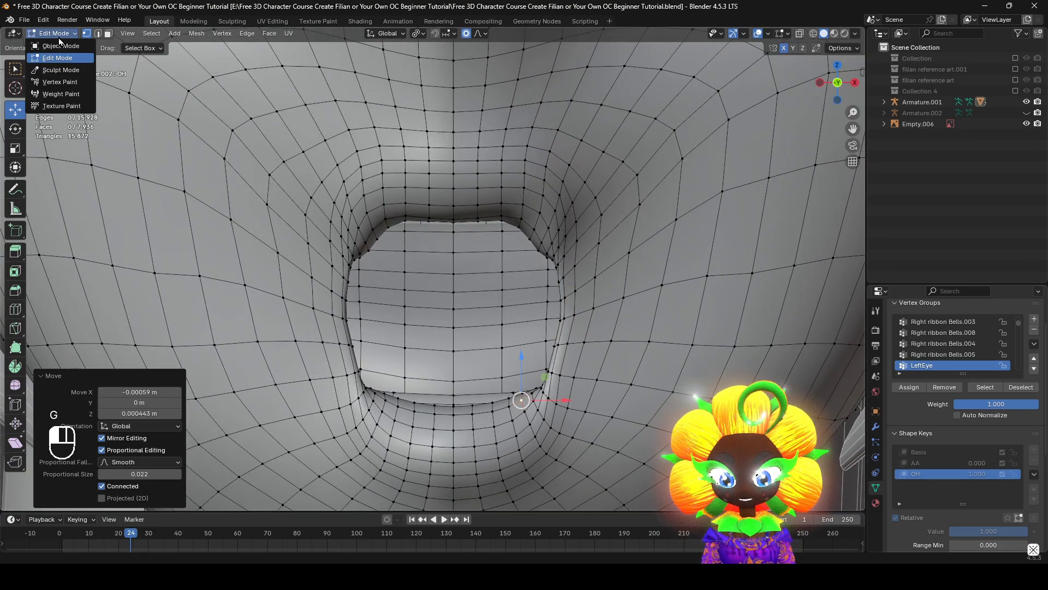
left_click(49, 70)
scroll(557, 272, "up", 5)
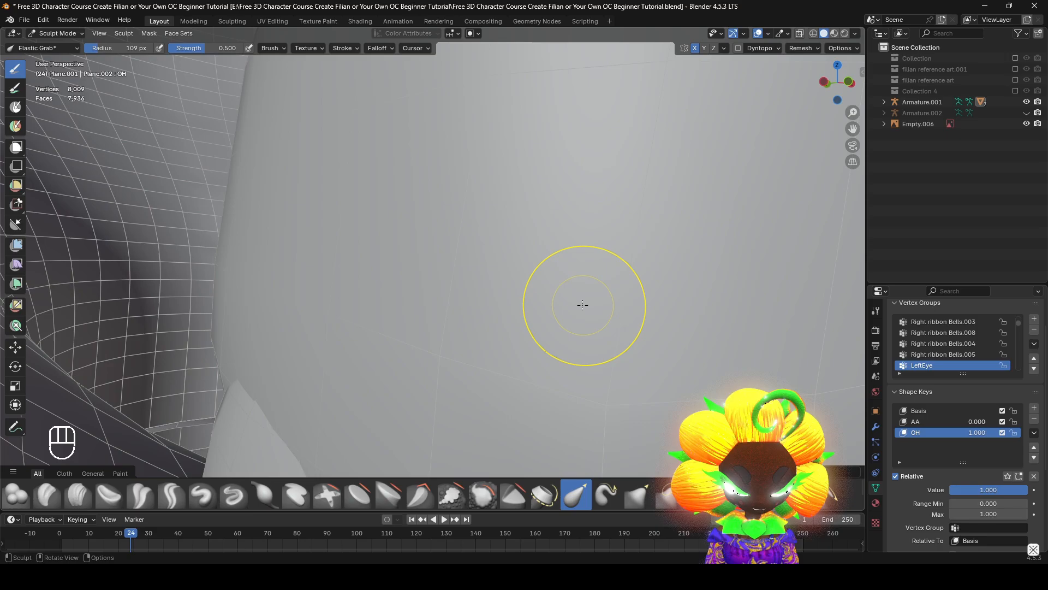
key("KP_Decimal")
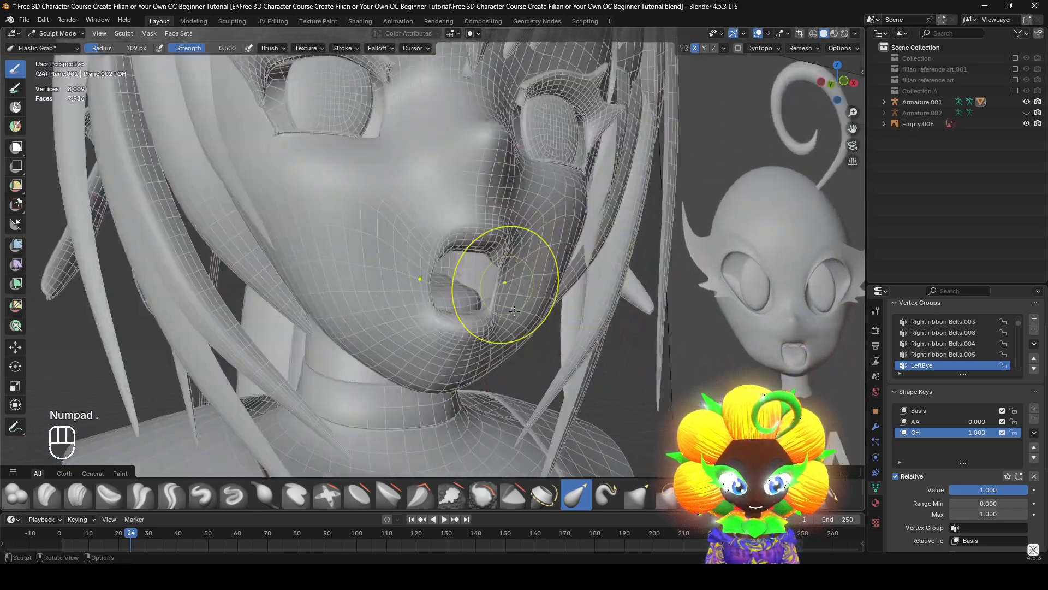
key("g")
key("f")
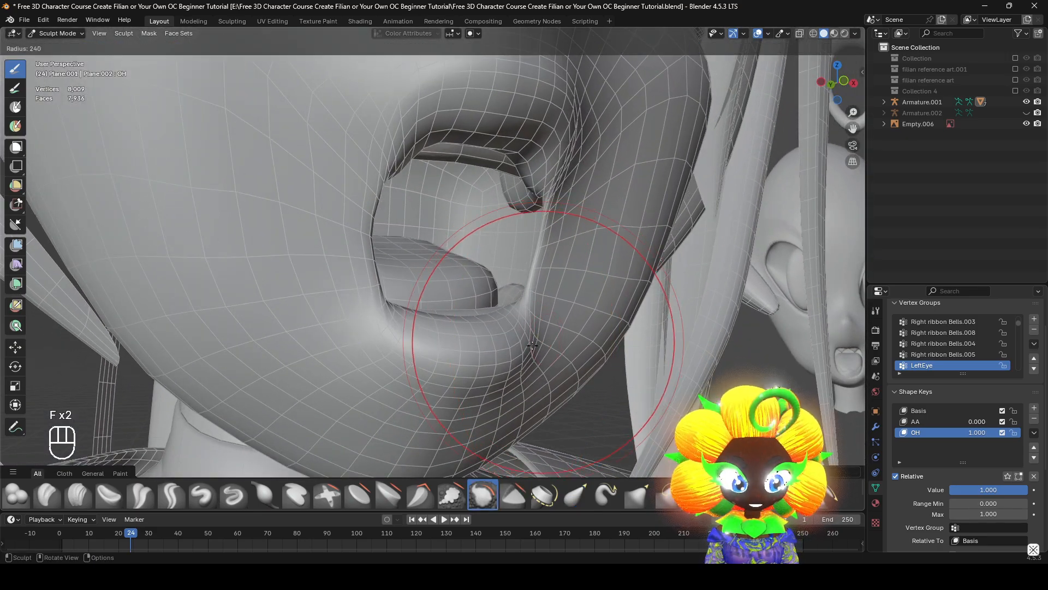
left_click(526, 345)
mouse_move(526, 345)
middle_mouse_down()
mouse_move(634, 362)
mouse_move(566, 320)
mouse_move(595, 281)
mouse_move(563, 338)
mouse_move(503, 327)
mouse_move(519, 314)
mouse_move(327, 311)
mouse_move(555, 238)
mouse_move(566, 286)
mouse_move(457, 284)
middle_mouse_up()
scroll(327, 311, "down", 3)
scroll(555, 238, "up", 3)
scroll(566, 286, "up", 3)
Smooth the side and inner edges of the lips from several angles, reducing the Smooth brush radius to 187 px
middle_click_drag(292, 268, 650, 248, "shift")
scroll(459, 239, "up", 3)
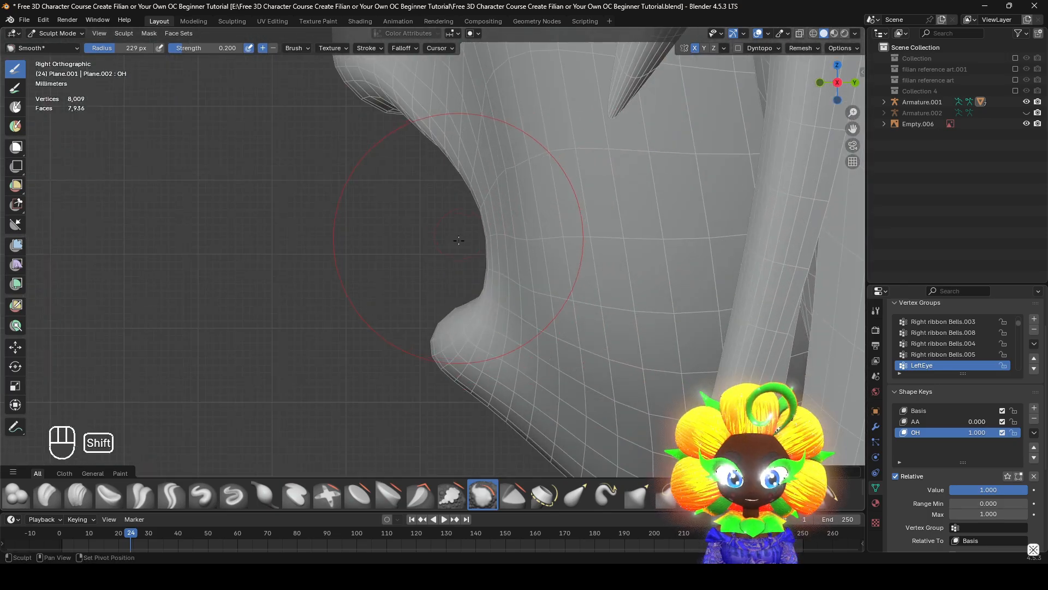
middle_click_drag(458, 238, 437, 354)
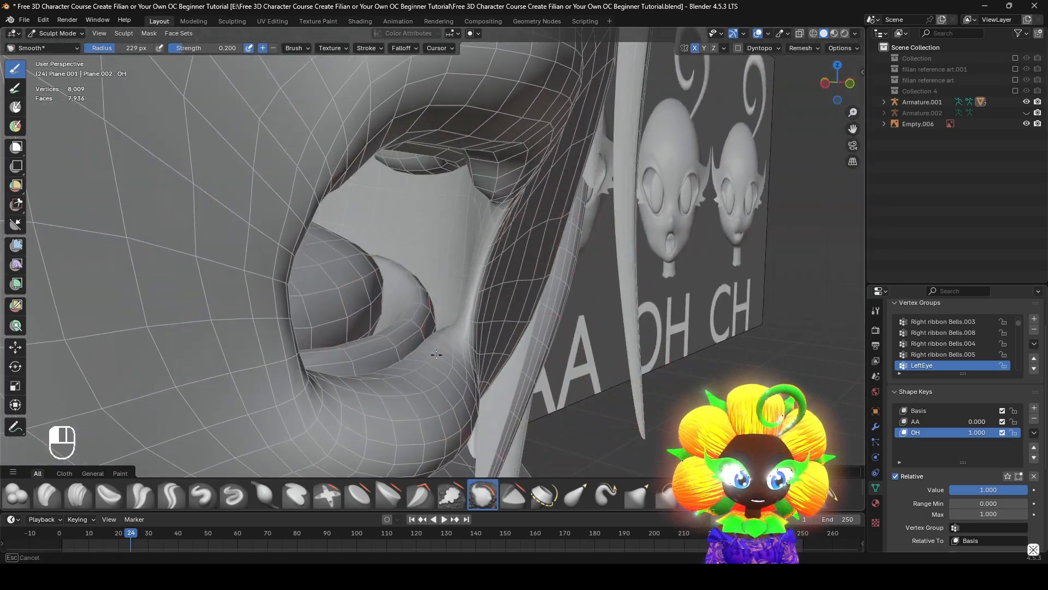
left_click_drag(467, 314, 469, 309)
mouse_move(468, 309)
middle_mouse_down()
mouse_move(491, 246)
mouse_move(573, 225)
mouse_move(480, 293)
mouse_move(399, 299)
middle_mouse_up()
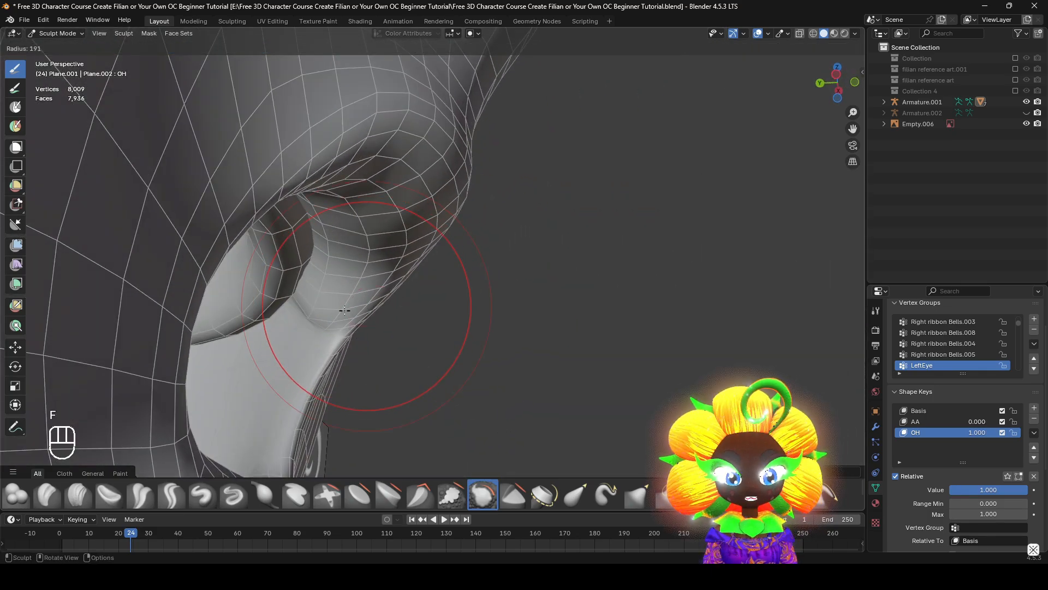
mouse_move(337, 278)
middle_mouse_down()
mouse_move(351, 281)
mouse_move(295, 299)
middle_mouse_up()
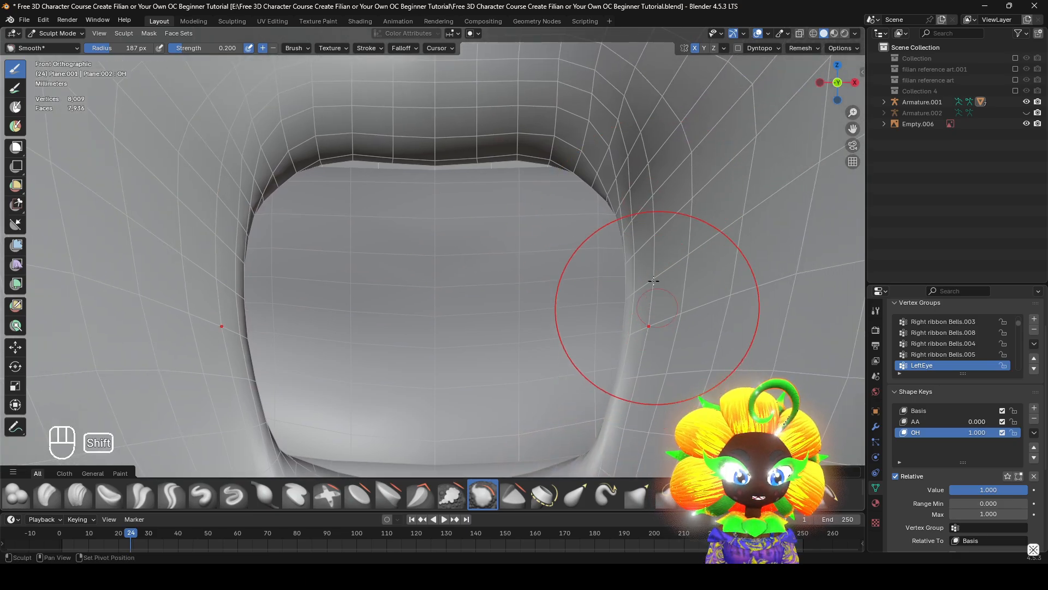
Round the mouth's upper corners with the Elastic Grab brush, adjusting its radius to 178 px
middle_click_drag(653, 281, 635, 150, "shift")
scroll(585, 334, "up", 4)
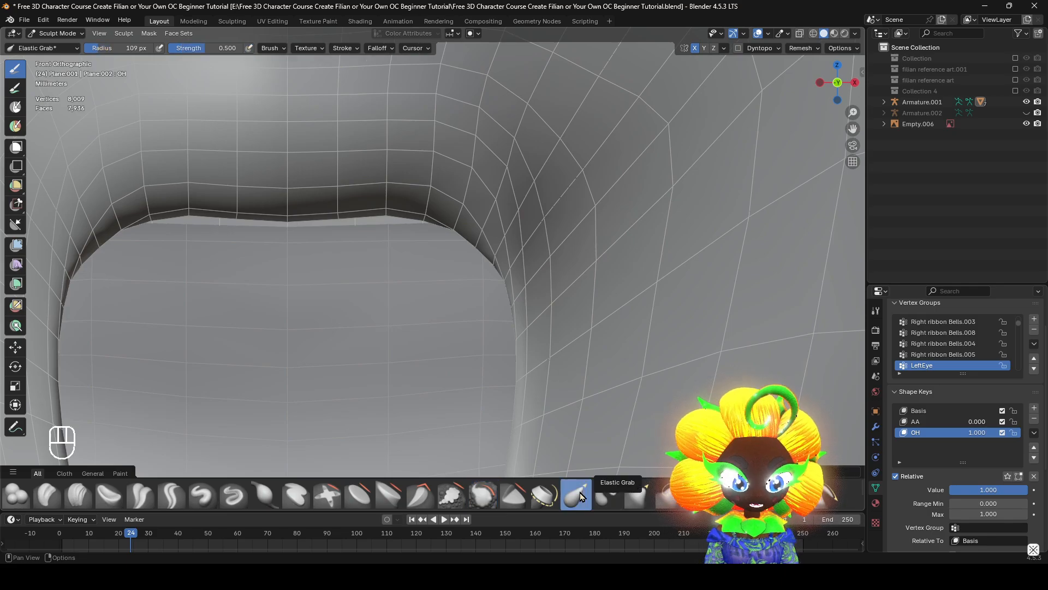
key("f")
left_click(663, 304)
middle_click_drag(548, 332, 579, 200, "shift")
key("f")
left_click(606, 200)
mouse_move(563, 300)
middle_mouse_down()
mouse_move(606, 355)
mouse_move(461, 164)
middle_mouse_up()
key("f")
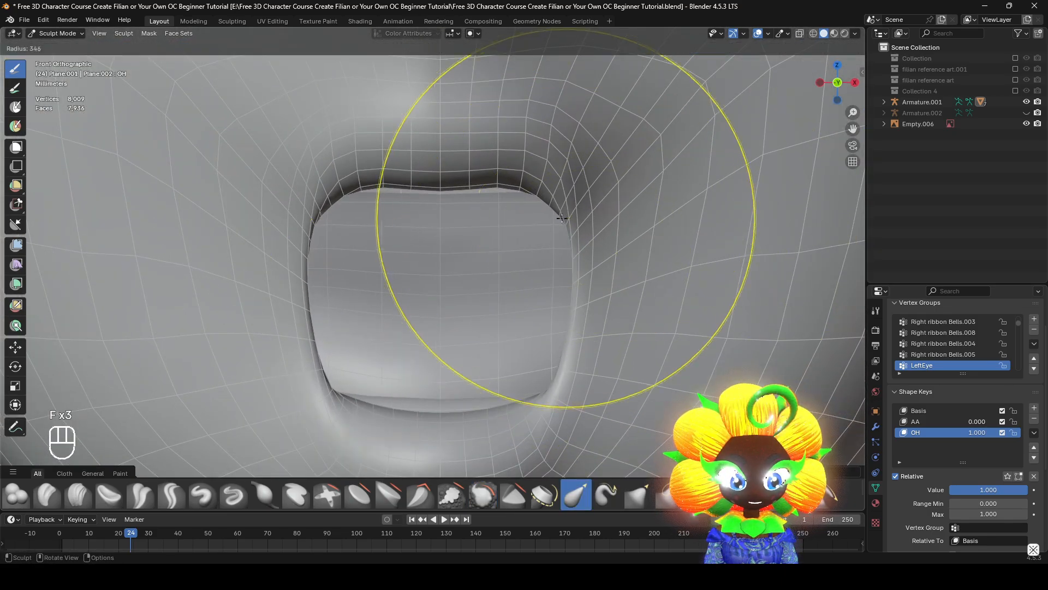
left_click(538, 175)
left_click_drag(526, 206, 504, 265)
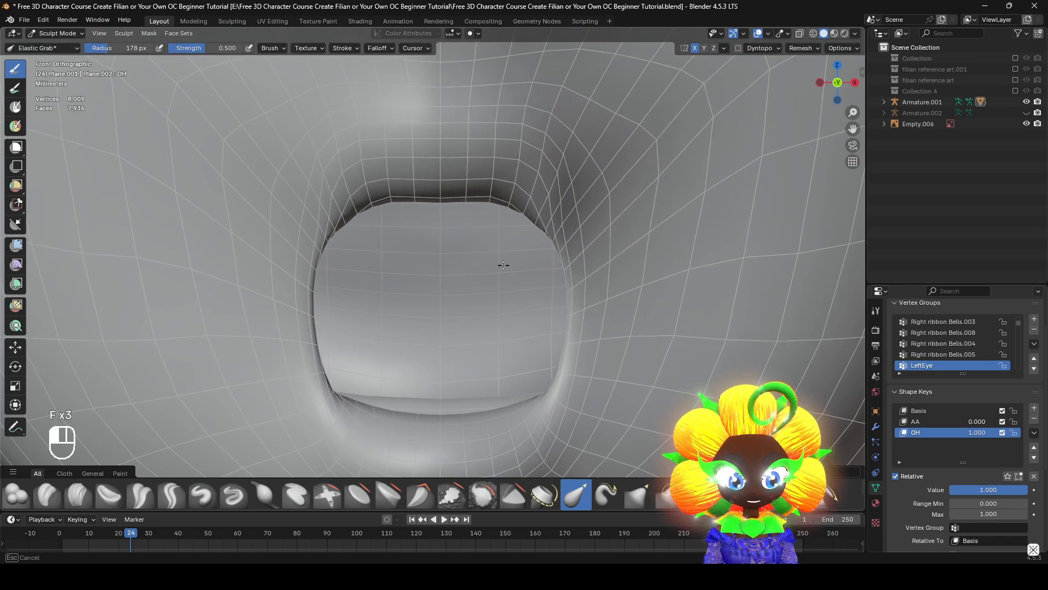
Pull the mouth's lower corners and side edges inward with Elastic Grab, reducing the brush radius to 101 px
left_click_drag(561, 376, 537, 353)
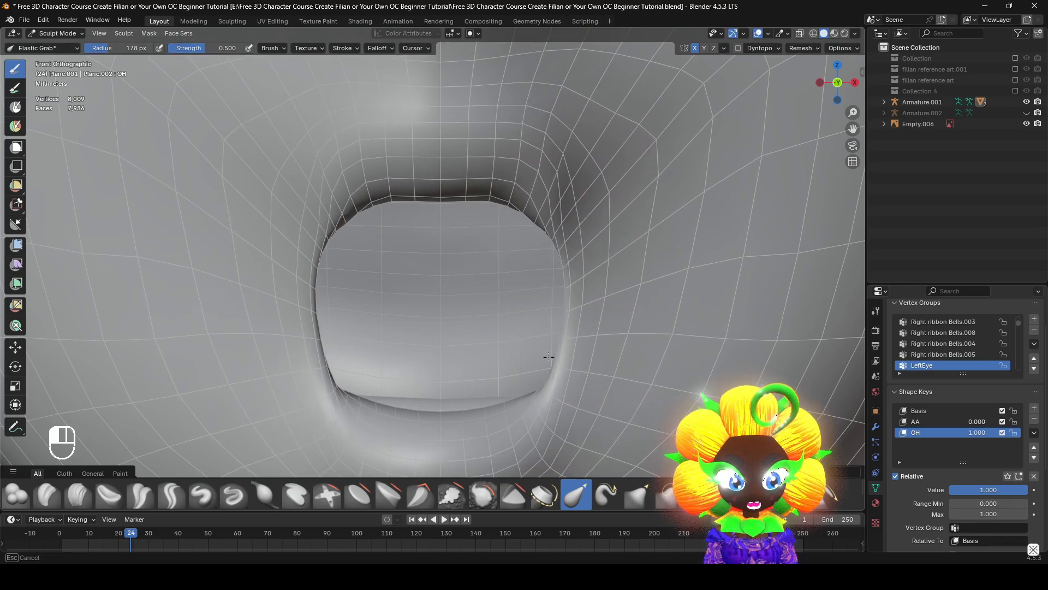
left_click_drag(542, 400, 515, 376)
key("ctrl+z")
key("f")
left_click(491, 375)
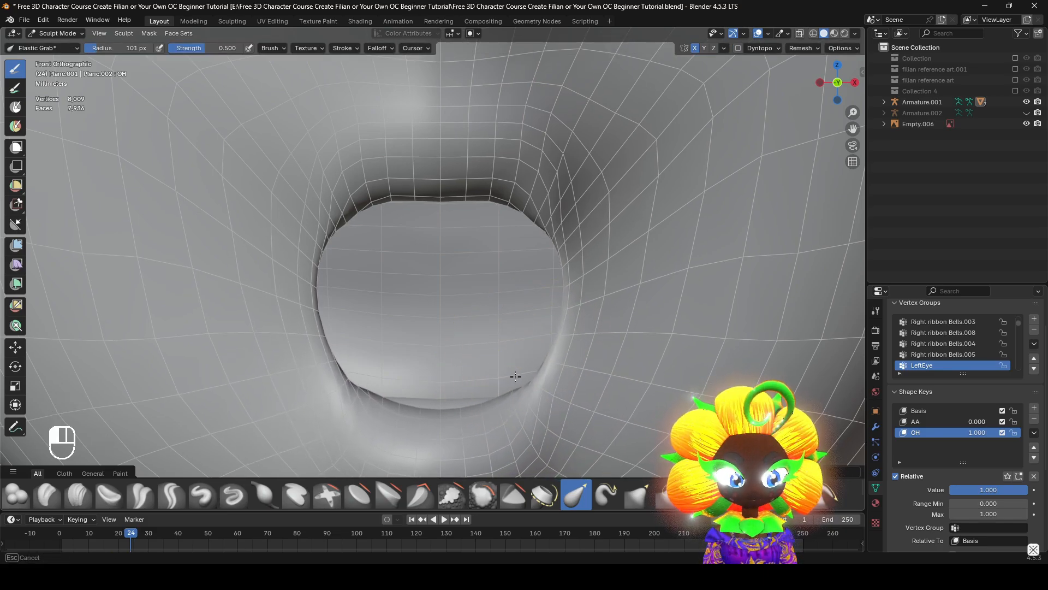
left_click_drag(563, 243, 549, 253)
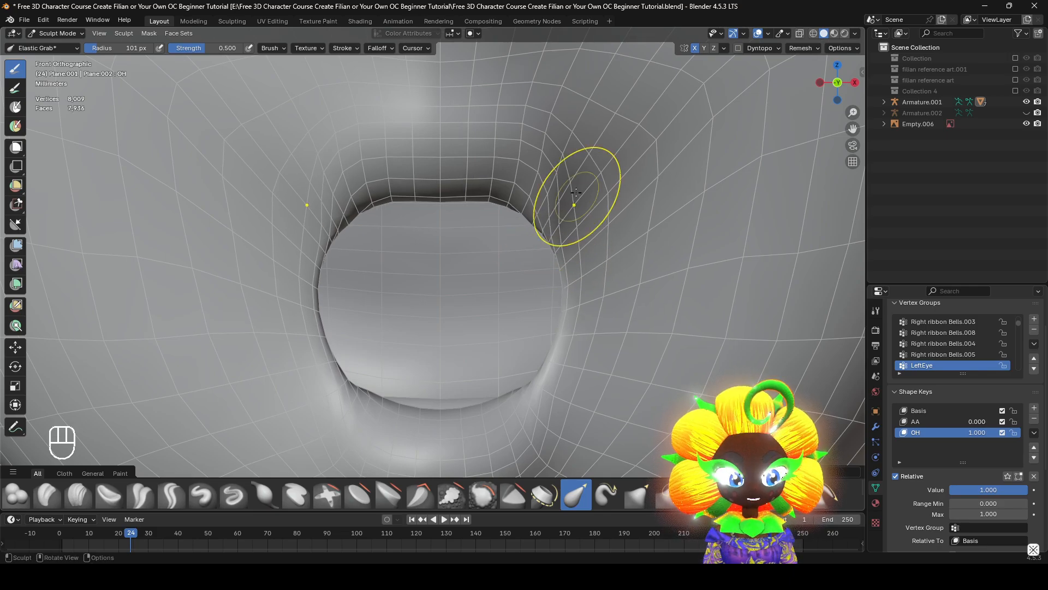
Try to reshape the upper lip edge with a resized Elastic Grab brush and undo the last stroke
scroll(576, 192, "down", 4)
scroll(613, 298, "up", 3)
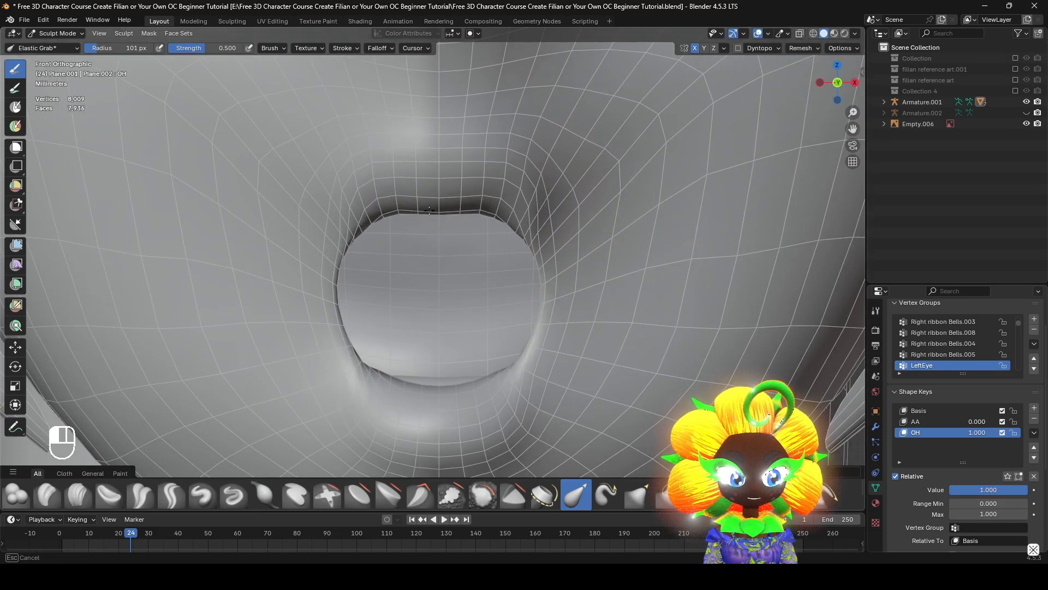
key("f")
left_click(519, 199)
left_click_drag(505, 184, 511, 164)
key("ctrl+z")
Smooth the lower lip and mouth corner from an angled view using the Smooth brush with a 223 px radius
mouse_move(542, 179)
middle_mouse_down()
mouse_move(635, 375)
mouse_move(599, 358)
mouse_move(640, 356)
middle_mouse_up()
key("f")
left_click(594, 359)
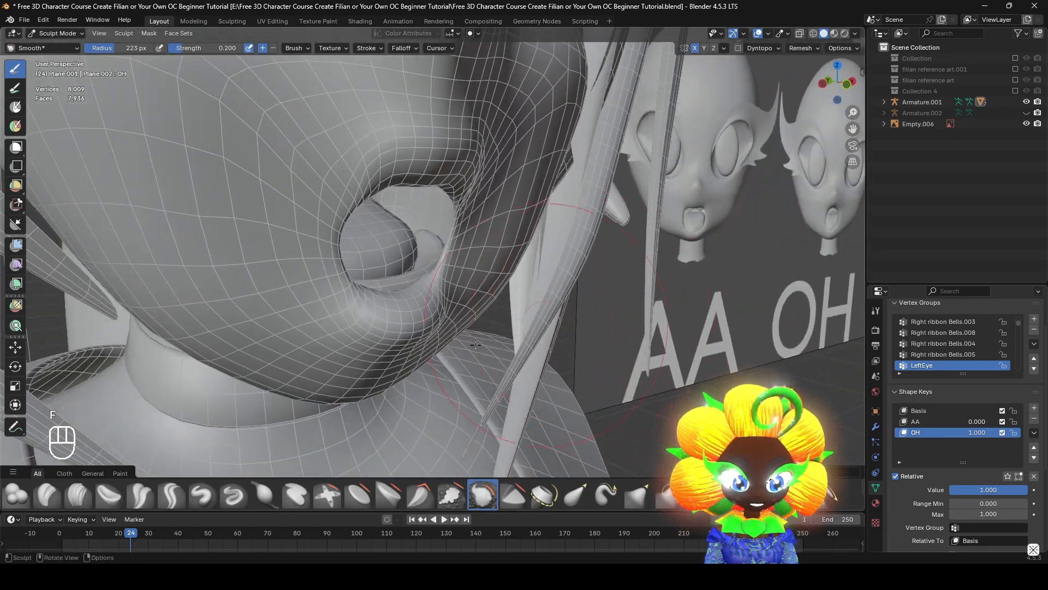
scroll(435, 294, "up", 3)
mouse_move(443, 282)
middle_mouse_down()
mouse_move(346, 336)
mouse_move(306, 307)
mouse_move(327, 319)
mouse_move(400, 322)
middle_mouse_up()
left_click_drag(439, 271, 445, 279)
mouse_move(469, 294)
middle_mouse_down()
mouse_move(407, 339)
mouse_move(378, 339)
mouse_move(458, 307)
middle_mouse_up()
Smooth the cheek and the area beside the mouth from the other side of the face
middle_click_drag(607, 329, 323, 351)
scroll(460, 281, "down", 6)
middle_click_drag(592, 284, 557, 308, "shift")
scroll(516, 298, "down", 1)
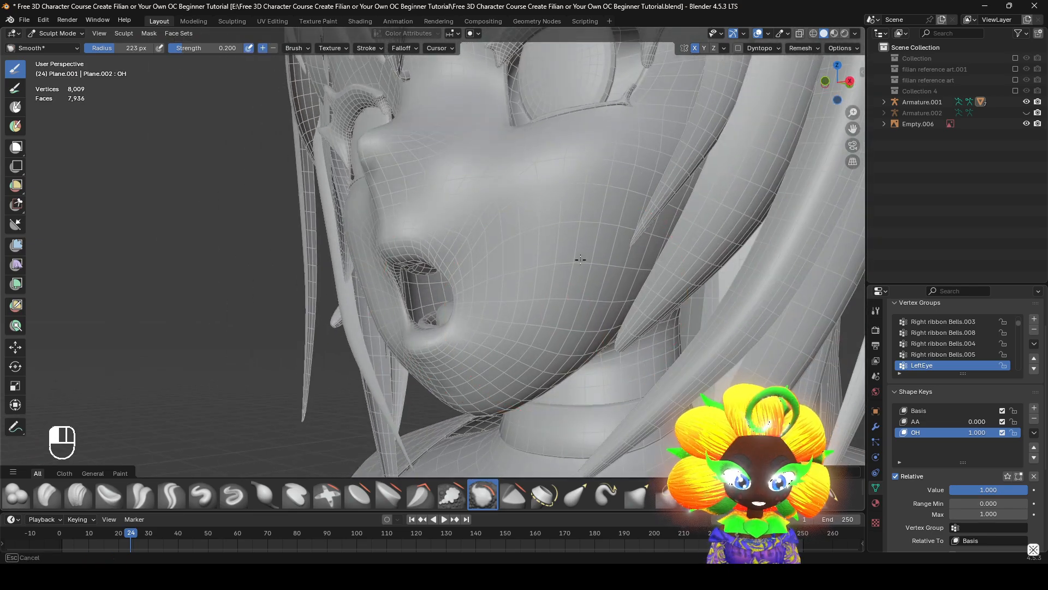
middle_click_drag(600, 270, 721, 377)
left_click_drag(647, 392, 650, 399)
mouse_move(623, 347)
middle_mouse_down("shift")
mouse_move(600, 254)
mouse_move(592, 300)
middle_mouse_up("shift")
middle_click_drag(592, 300, 586, 285, "shift")
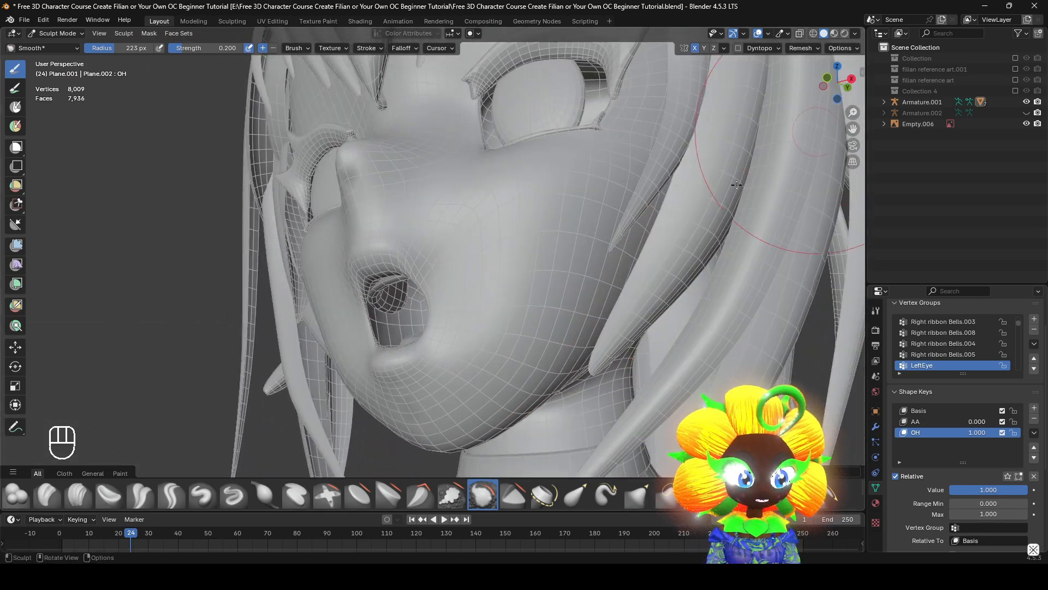
Isolate the head mesh in local view and bring the lower face up close from the front
key("KP_Divide")
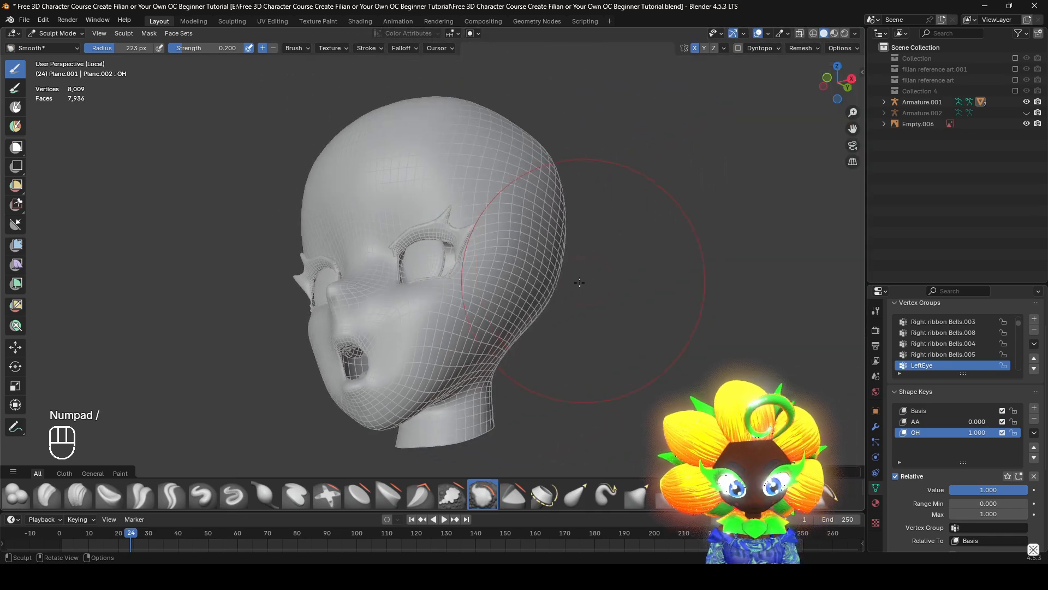
middle_click_drag(580, 281, 532, 278)
middle_click_drag(538, 278, 740, 392, "shift")
scroll(578, 158, "up", 4)
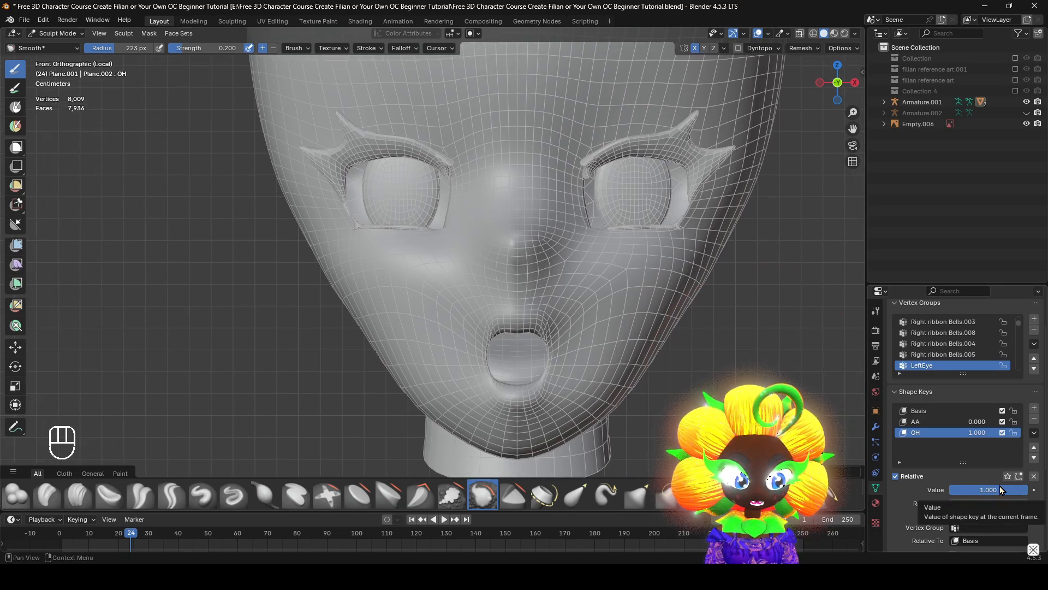
middle_click_drag(664, 458, 609, 379, "shift")
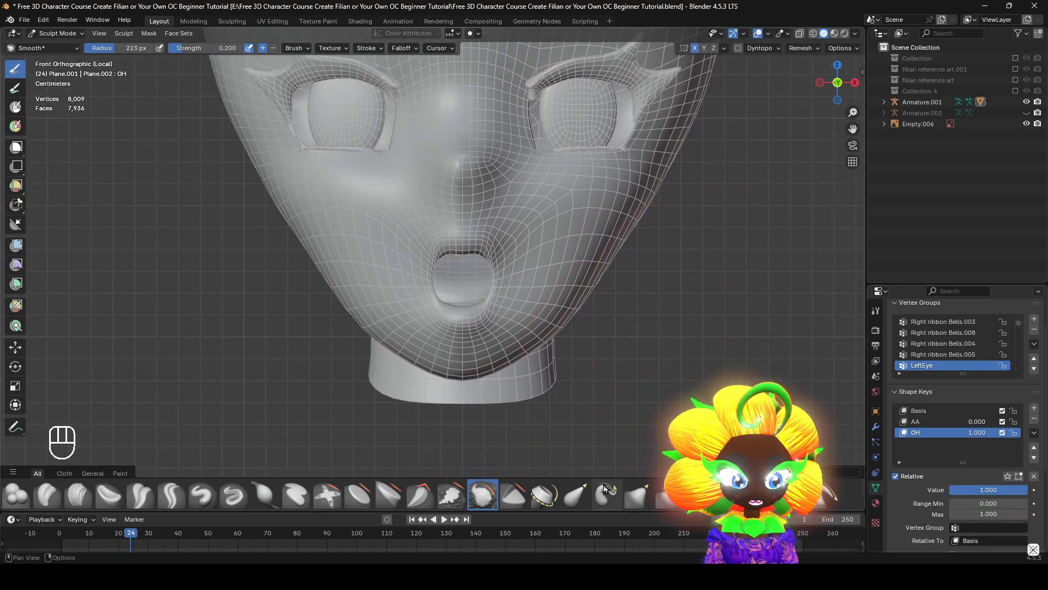
Pull the jawline outward for a fuller lower cheek using the Elastic Grab brush with a 187 px radius
left_click(570, 500)
middle_click_drag(742, 308, 766, 412, "shift")
left_click_drag(1000, 490, 1000, 490)
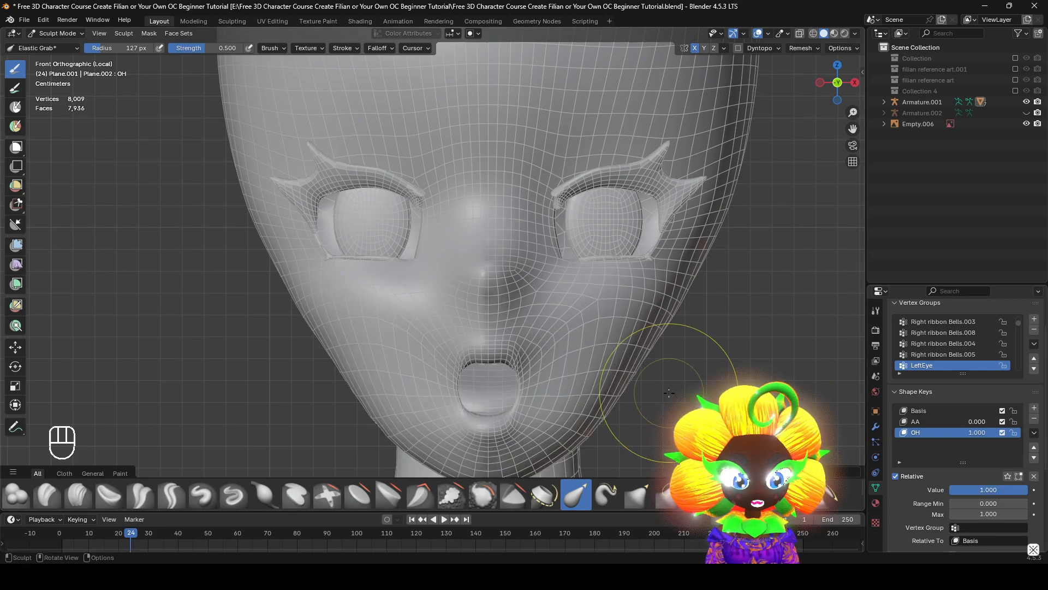
key("f")
left_click(687, 391)
left_click_drag(625, 374, 675, 386)
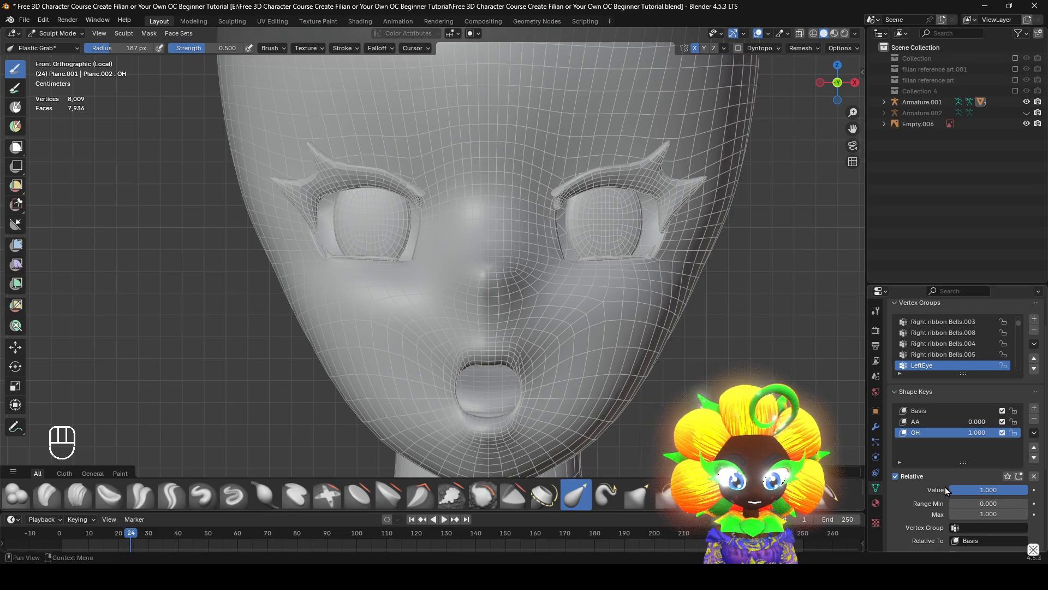
Preview the OH jaw change by varying the key's value and returning it to 1.000, with the grab brush radius at 118 px
mouse_move(1019, 491)
left_mouse_down()
mouse_move(949, 490)
mouse_move(1027, 491)
left_mouse_up()
key("f")
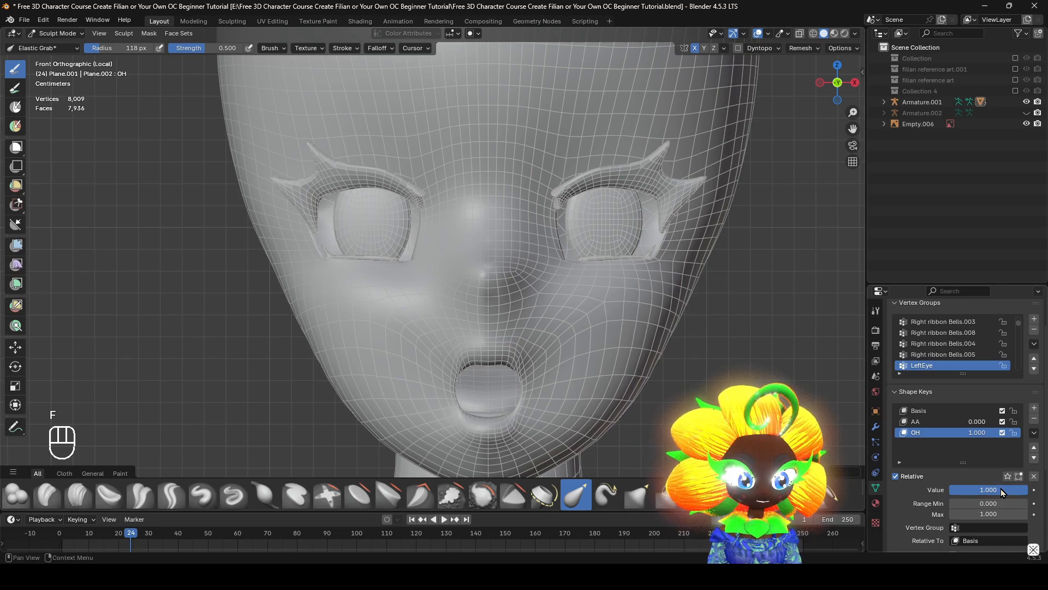
mouse_move(1000, 489)
left_mouse_down()
mouse_move(950, 490)
mouse_move(1028, 491)
mouse_move(981, 494)
mouse_move(996, 493)
left_mouse_up()
Undo a run of recent shape key edits and redo them, leaving the OH key's value at 1.000
left_click(943, 423)
key("ctrl+z")
key("ctrl+z")
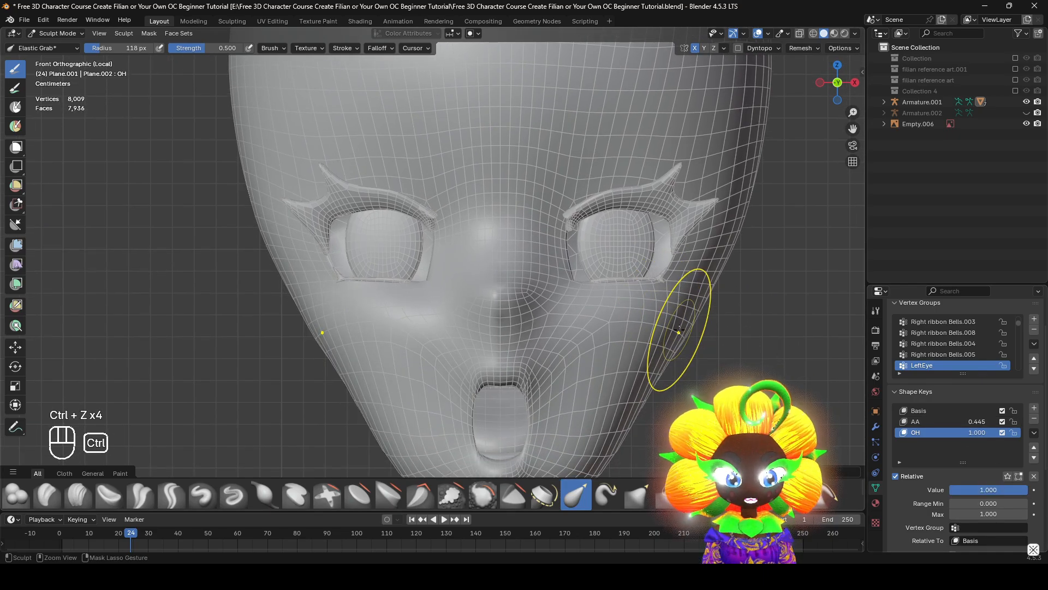
key("ctrl+z")
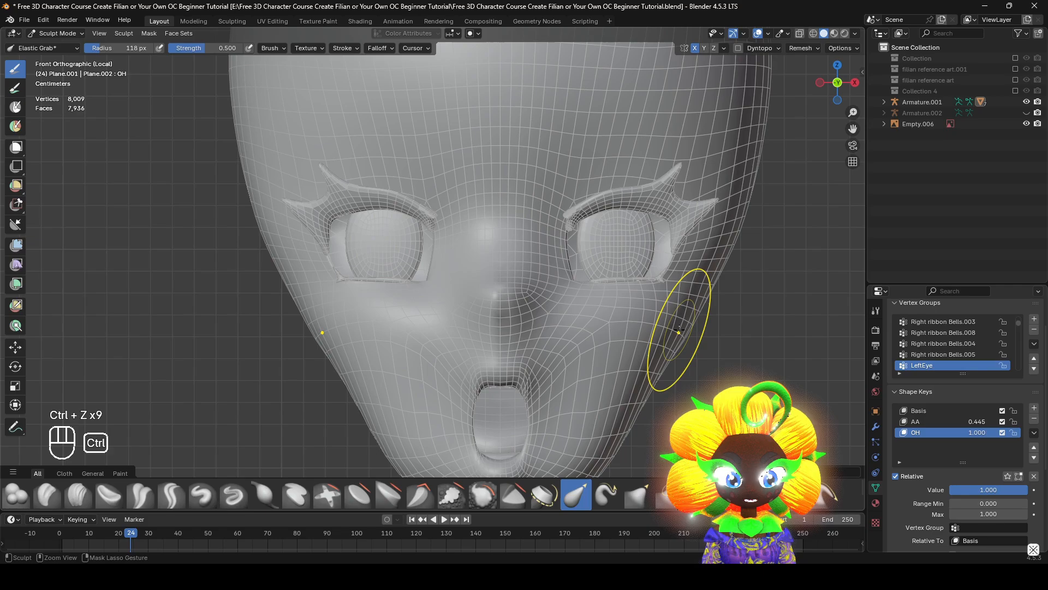
key("ctrl+shift+z")
key("ctrl+shift+z")
key("ctrl+shift+z")
key("ctrl+shift+z")
key("ctrl+shift+z")
key("ctrl+shift+z")
key("ctrl+shift+z")
key("ctrl+shift+z")
key("ctrl+shift+z")
key("ctrl+shift+z")
key("ctrl+shift+z")
key("ctrl+shift+z")
key("ctrl+shift+z")
key("ctrl+shift+z")
key("ctrl+shift+z")
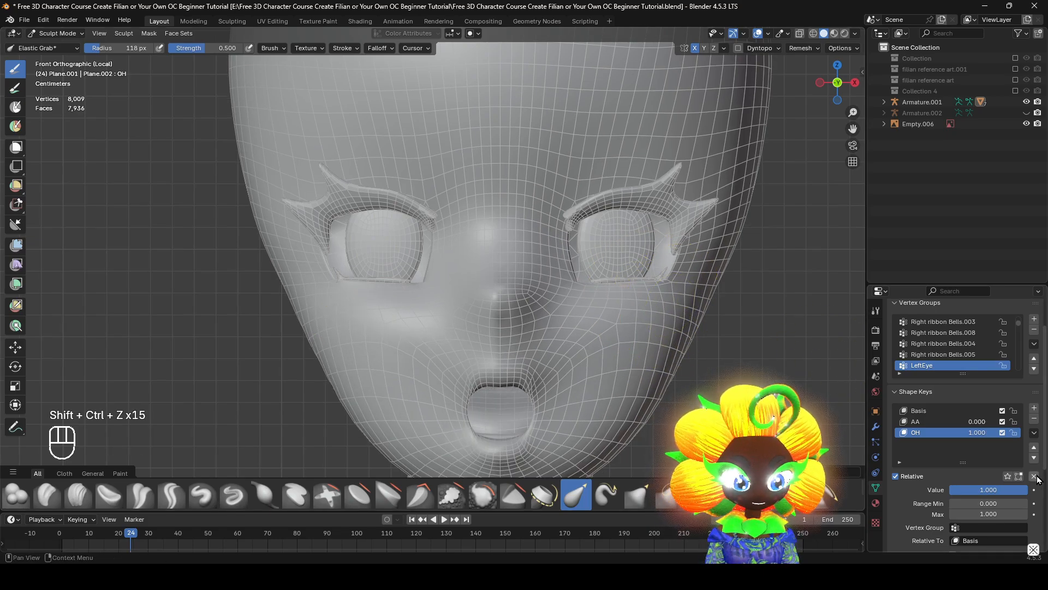
left_click_drag(993, 490, 1042, 490)
middle_click_drag(629, 325, 616, 350, "shift")
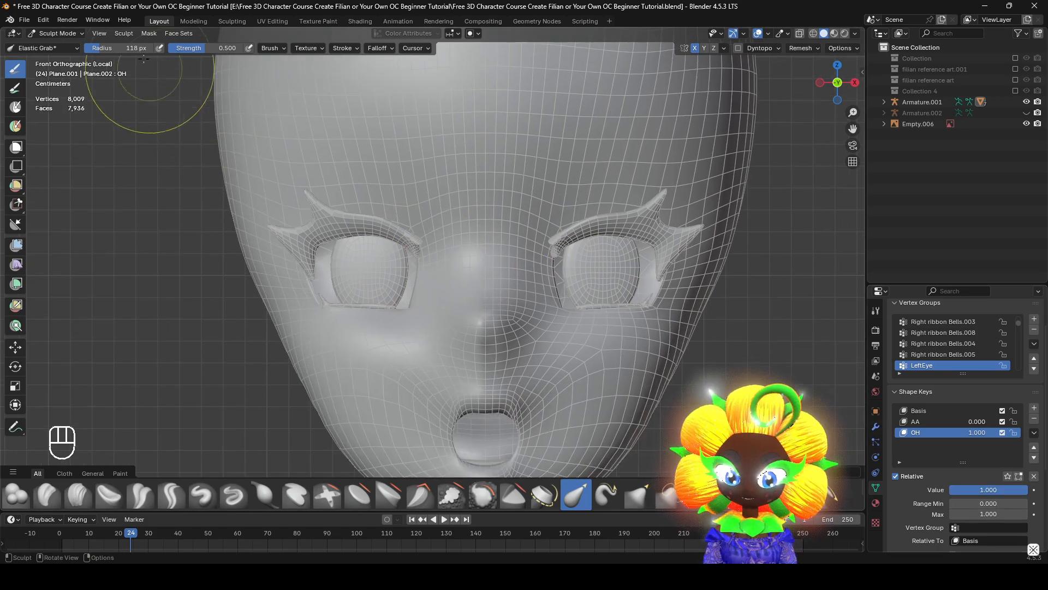
Switch the head to Edit Mode with face selection and show it see-through from the right side
left_click(60, 33)
left_click(64, 58)
key("Home")
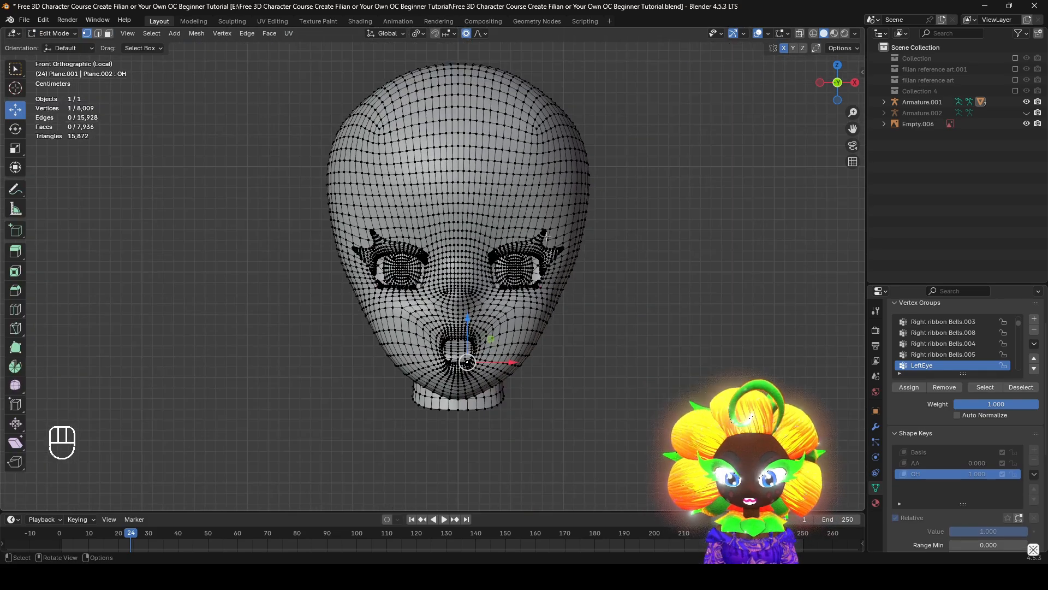
key("KP_3")
left_click(108, 33)
key("z")
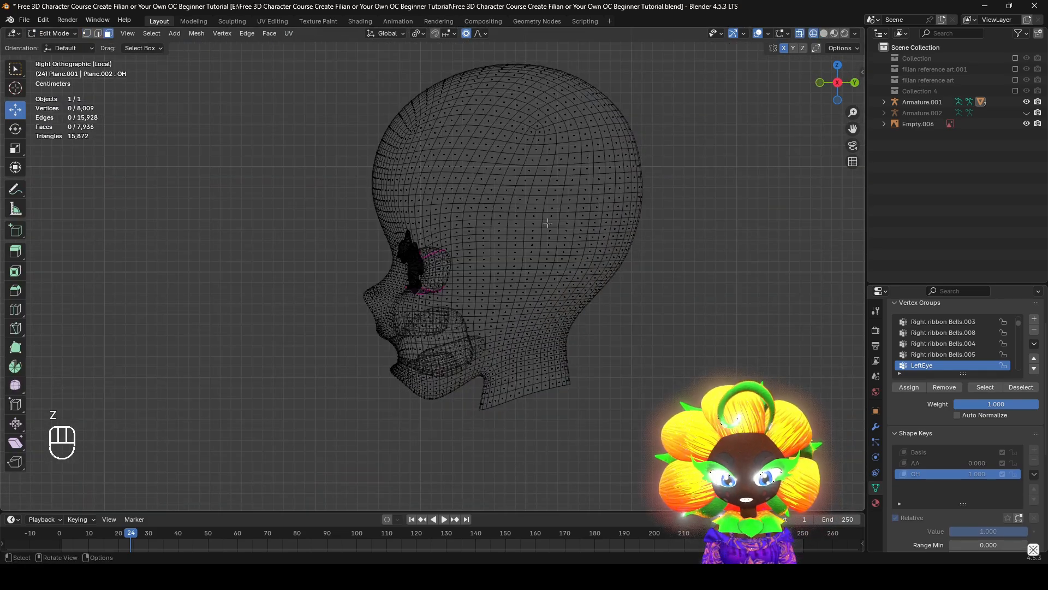
Box-select all faces of the upper head down to just below the eyes, including the hidden side
middle_click_drag(548, 222, 514, 280, "shift")
left_click_drag(269, 113, 790, 357)
mouse_move(790, 357)
middle_mouse_down()
mouse_move(594, 360)
mouse_move(605, 362)
middle_mouse_up()
key("z")
key("z")
mouse_move(626, 420)
middle_mouse_down("shift")
mouse_move(610, 280)
mouse_move(533, 316)
mouse_move(560, 301)
middle_mouse_up("shift")
key("z")
left_click(732, 325)
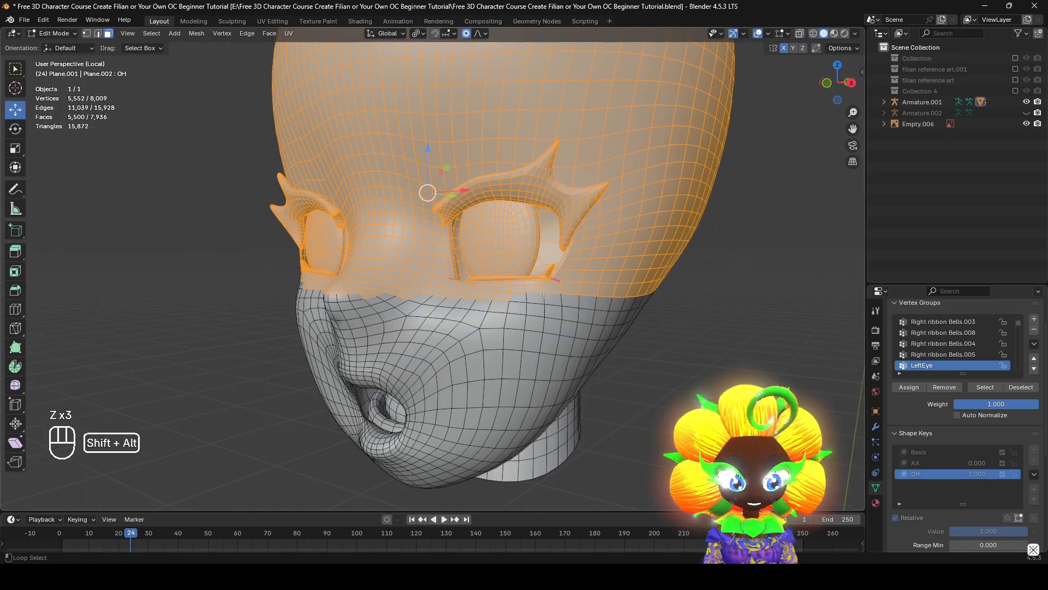
Extend the selection with the face loop running just below the eyes
left_click(543, 297, "alt+shift")
key("ctrl+z")
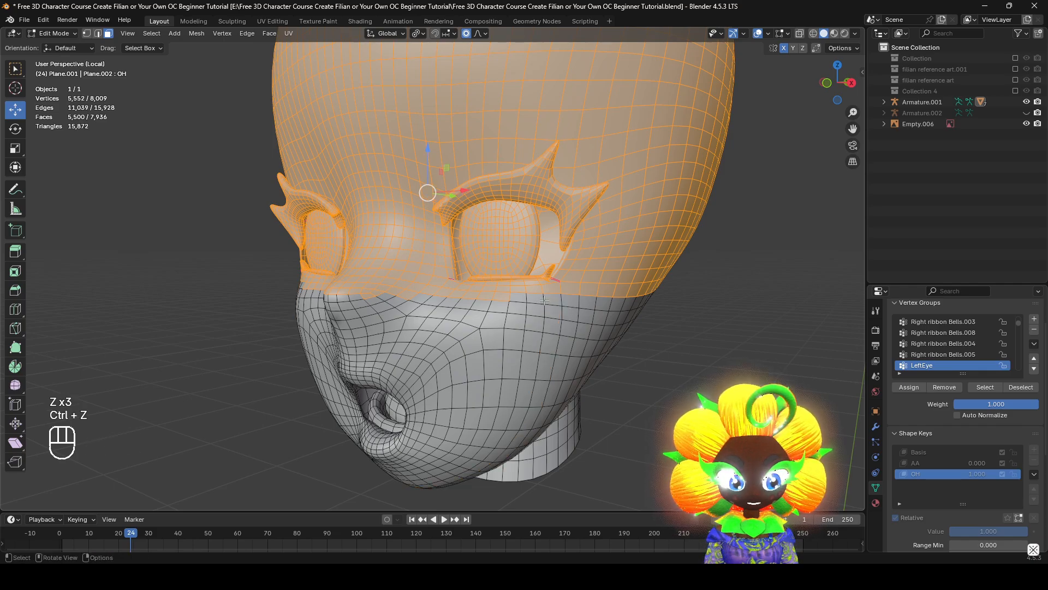
left_click(545, 300, "alt+shift")
middle_click_drag(544, 300, 521, 301)
scroll(520, 301, "up", 3)
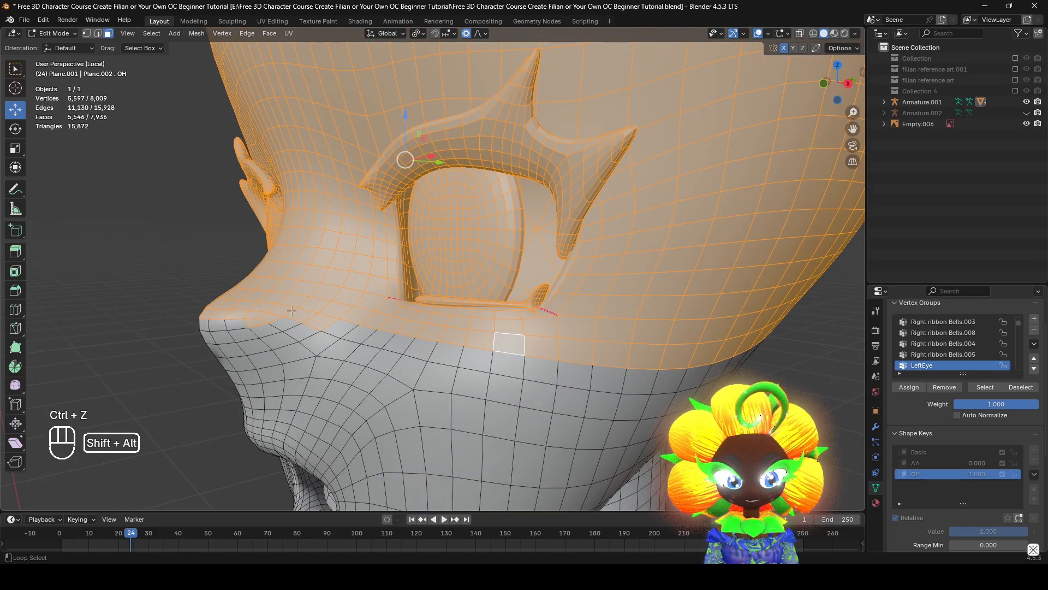
Remove the nose faces from the selection with Circle Select and tidy the edge at the nose bridge
left_click(292, 311, "alt+shift")
key("c")
middle_click_drag(263, 315, 200, 329)
right_click(200, 329)
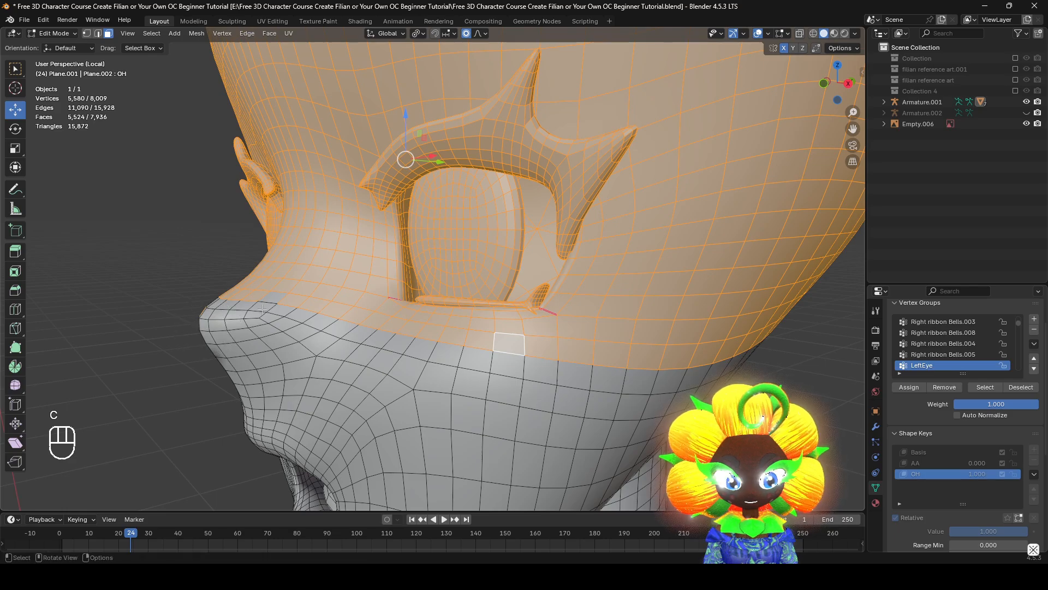
left_click(273, 298, "shift")
scroll(273, 298, "down", 3)
middle_click_drag(272, 298, 309, 299)
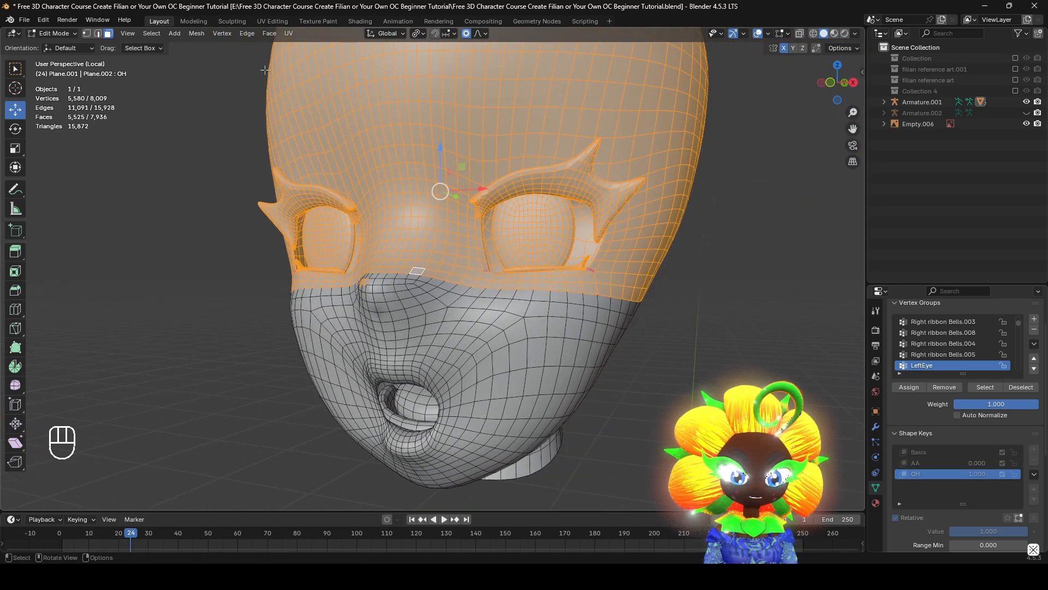
Try Blend from Shape on the selected upper head, with OH as the source shape and Blend at 1.000
left_click(281, 35)
left_click(280, 34)
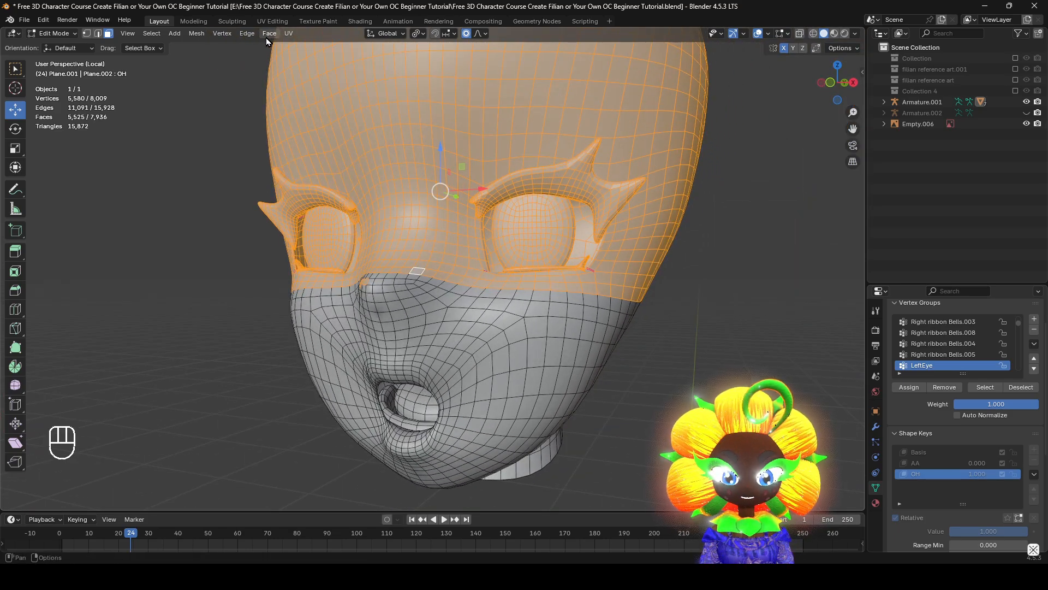
left_click(267, 36)
mouse_move(235, 32)
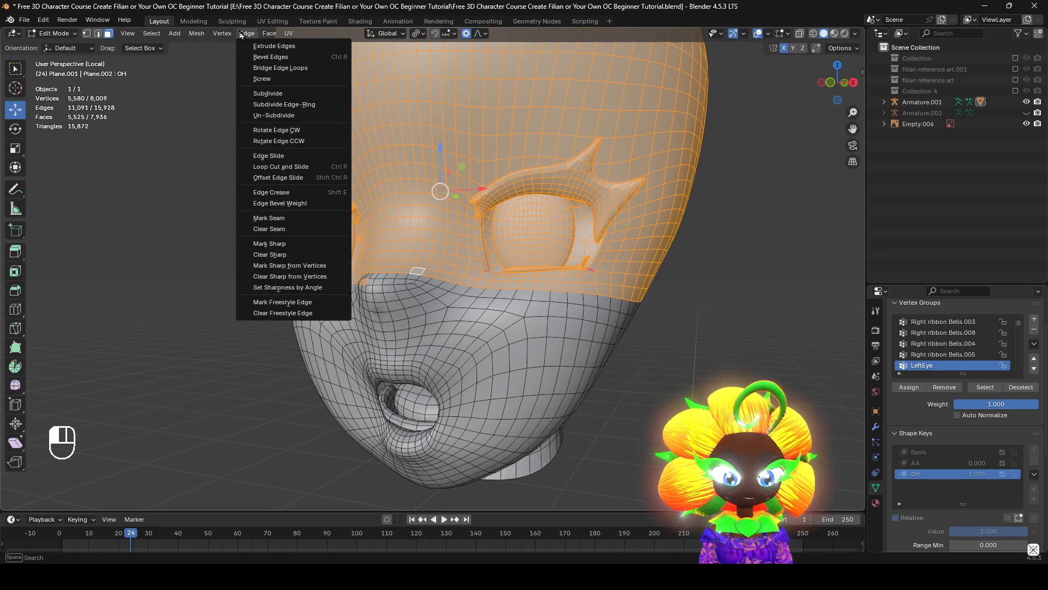
left_click(240, 34)
left_click(222, 33)
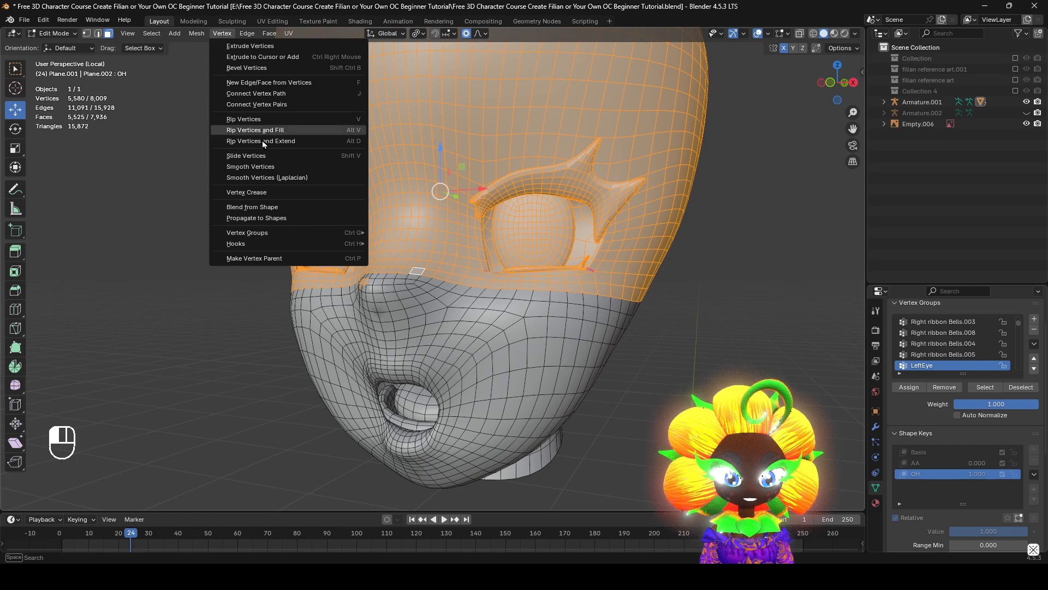
left_click(283, 207)
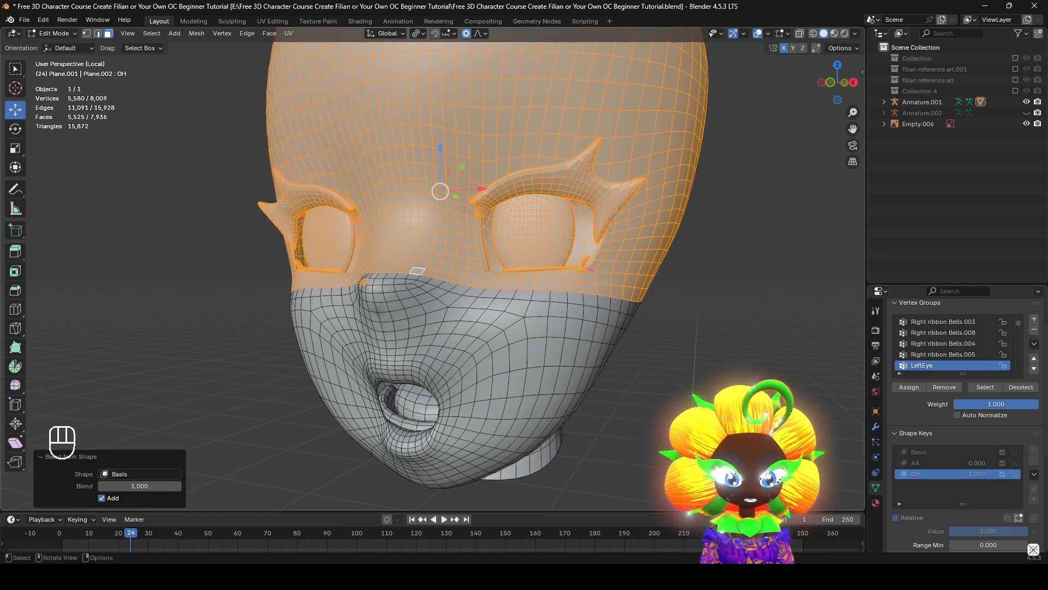
left_click(163, 475)
left_click(136, 384)
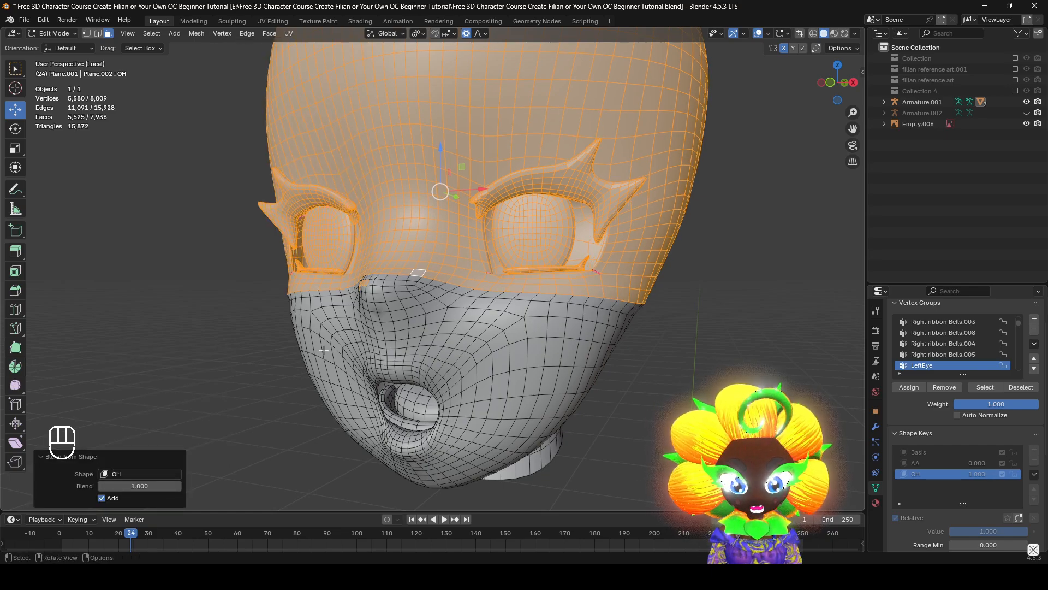
Undo the blend and deselect the stray faces left on the side of the nose
middle_click_drag(324, 351, 395, 310)
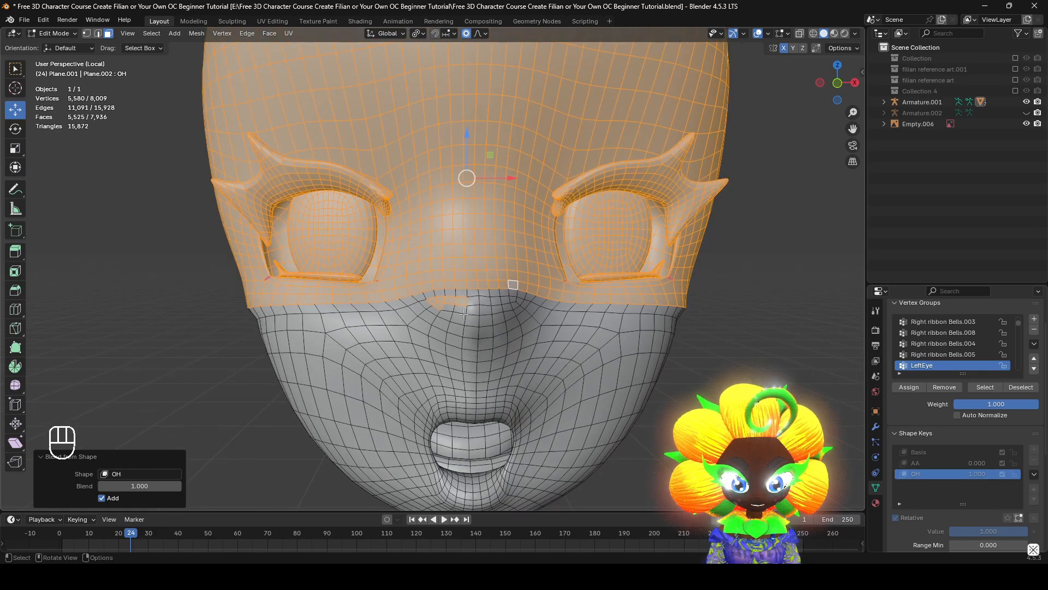
scroll(335, 309, "up", 5)
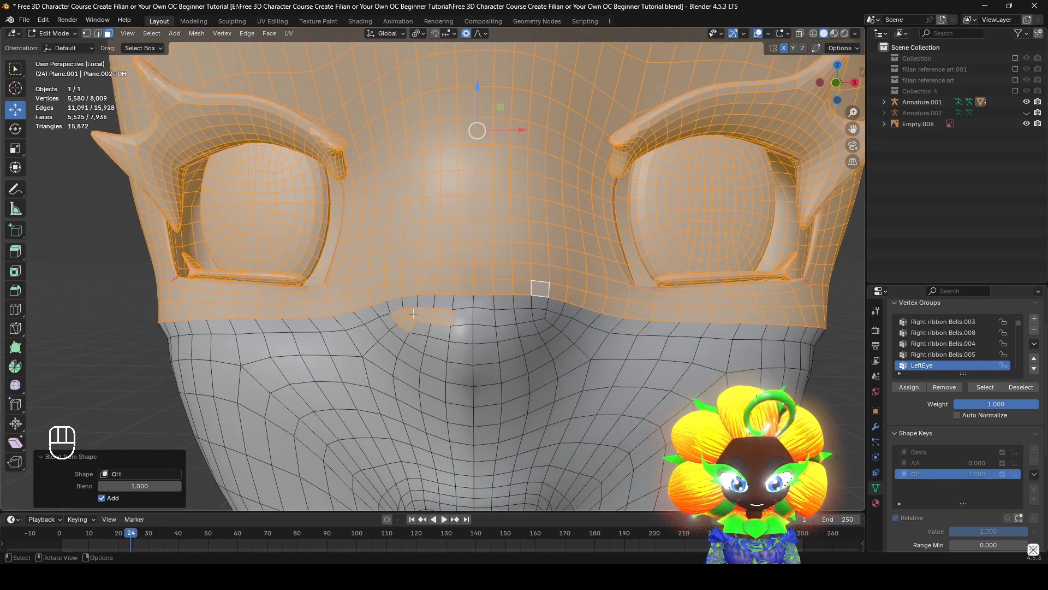
left_click(170, 311, "shift")
key("ctrl+z")
key("ctrl+z")
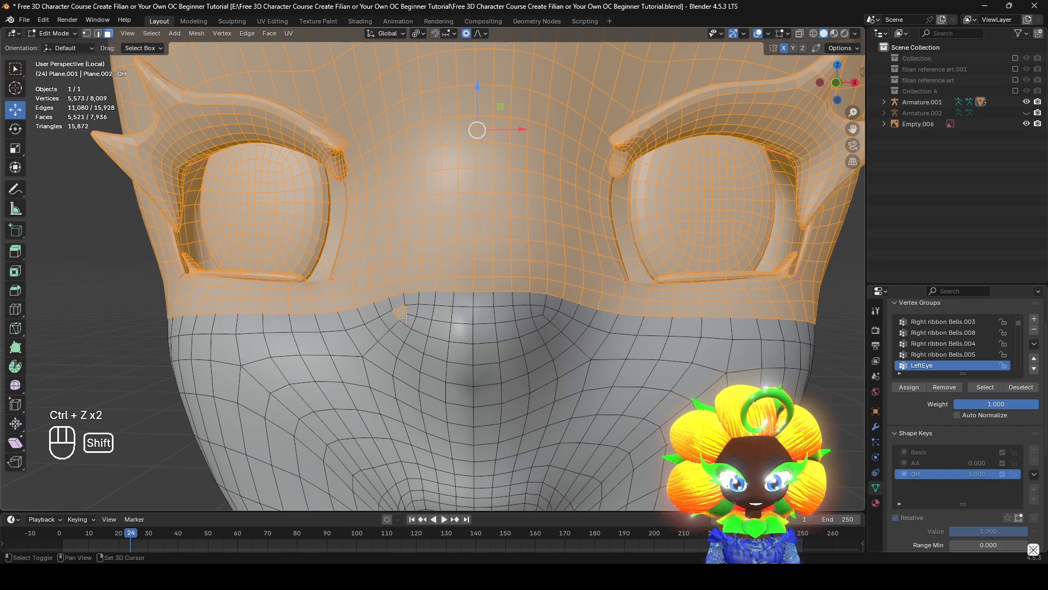
Apply Blend from Shape to the corrected upper-head selection using OH at 1.000, and compare the result with the AA key
left_click(223, 34)
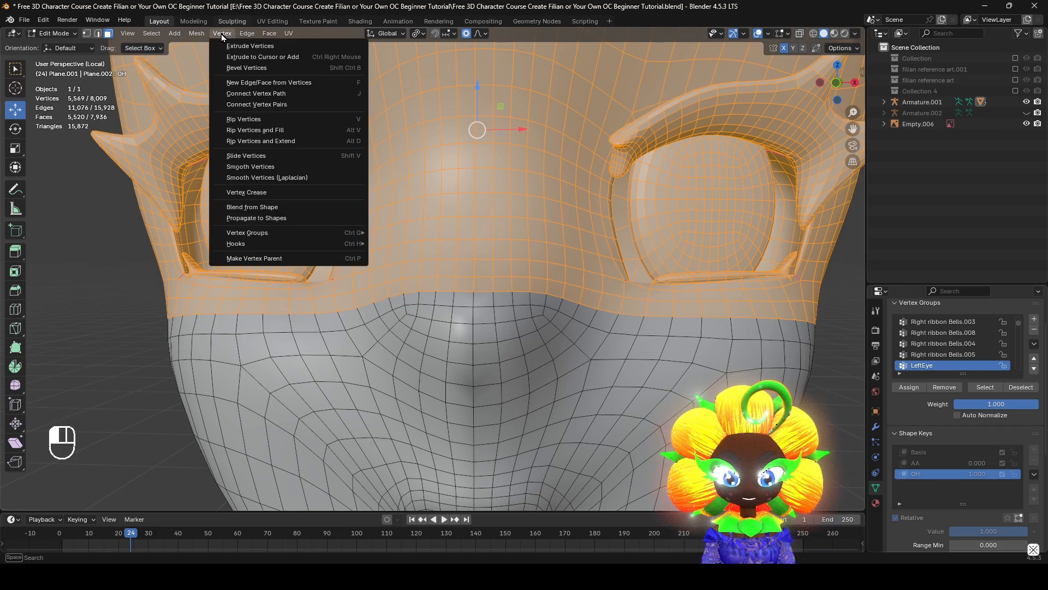
left_click(273, 208)
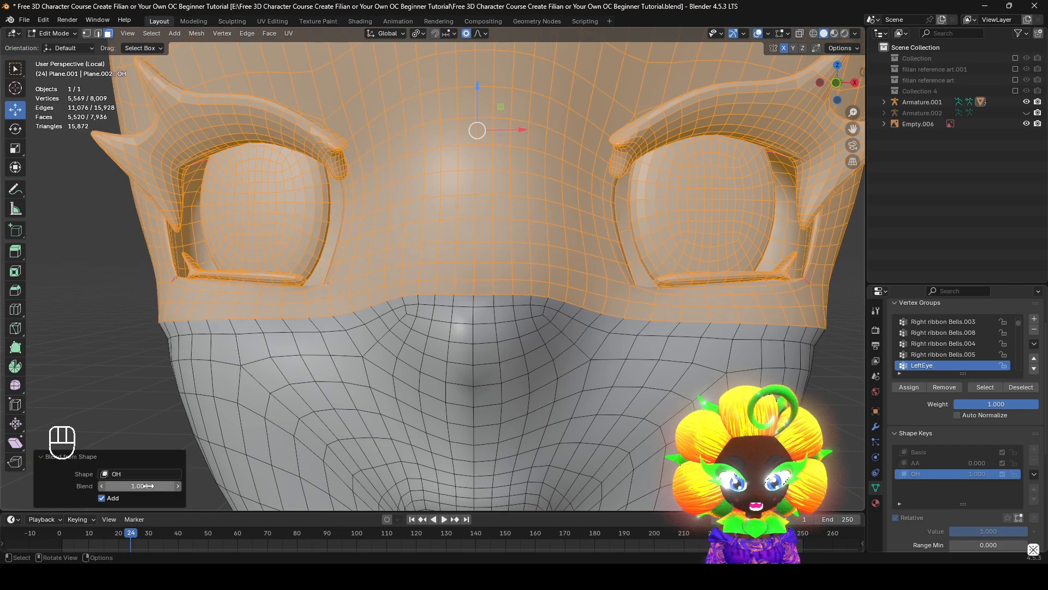
scroll(301, 348, "down", 2)
middle_click_drag(302, 348, 324, 344, "alt")
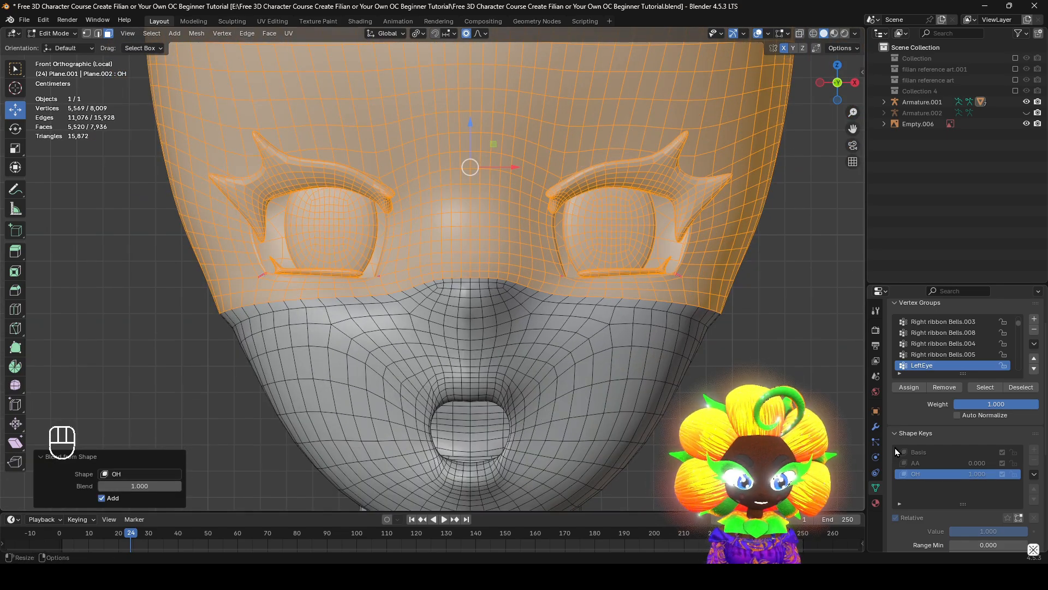
left_click(935, 463)
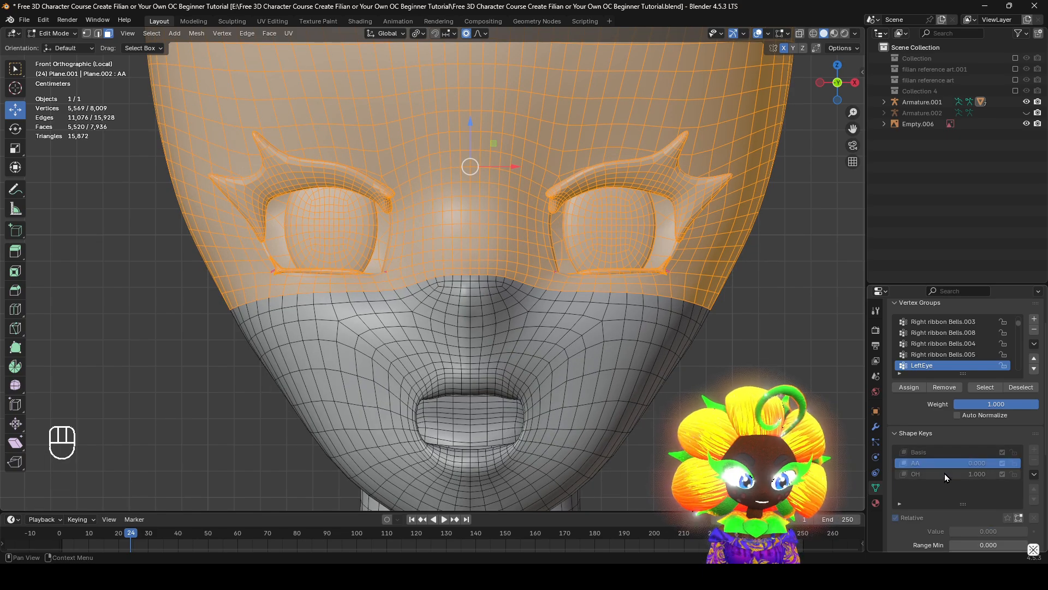
left_click(945, 474)
Undo the OH blend on the upper head, stepping back and forth to compare both states
key("ctrl+z")
key("ctrl+z")
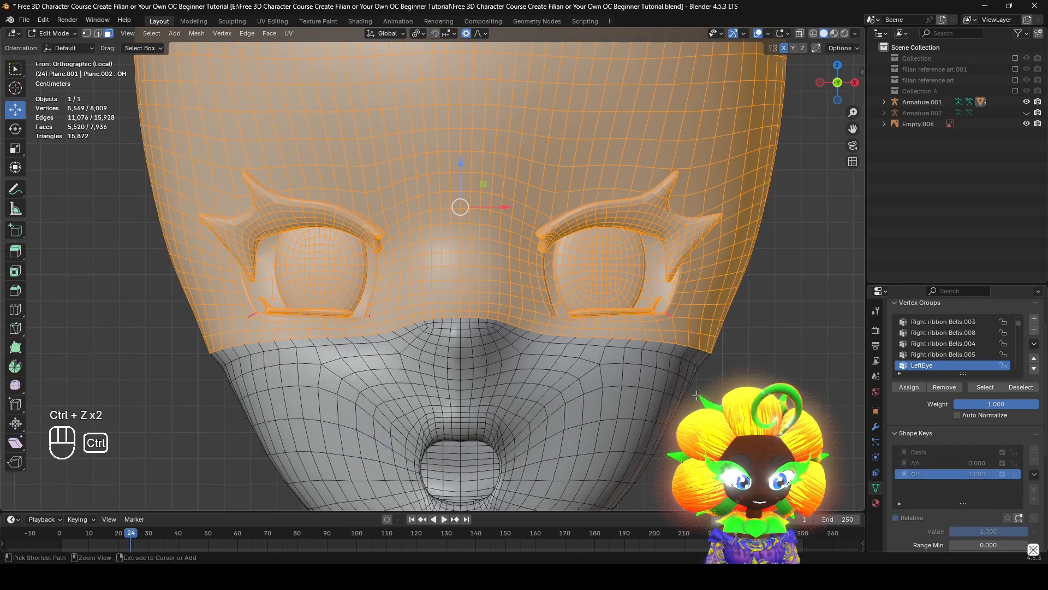
key("ctrl+z")
key("ctrl+shift+z")
key("ctrl+z")
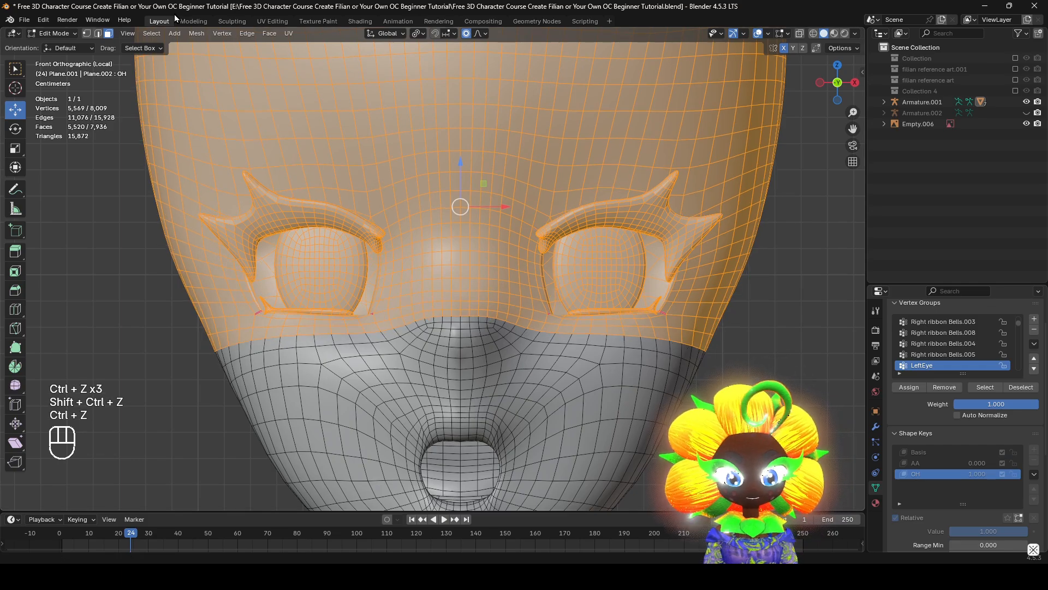
Reapply Blend from Shape with OH, set Blend to 0.000, and compare the upper face with the AA and Basis keys
left_click(231, 33)
left_click(263, 209)
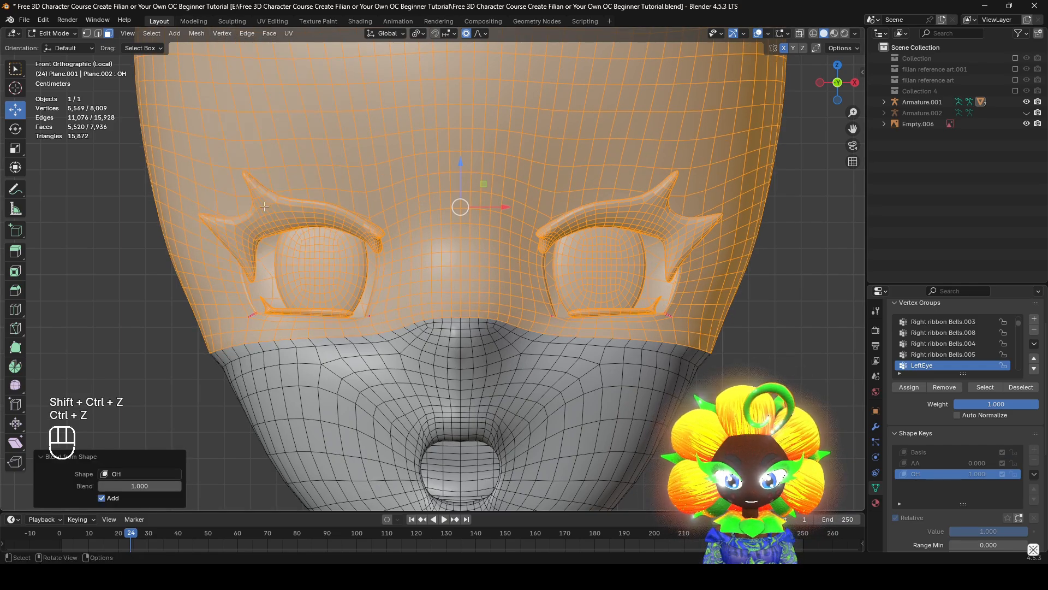
mouse_move(141, 485)
left_mouse_down()
mouse_move(82, 485)
mouse_move(138, 485)
left_mouse_up()
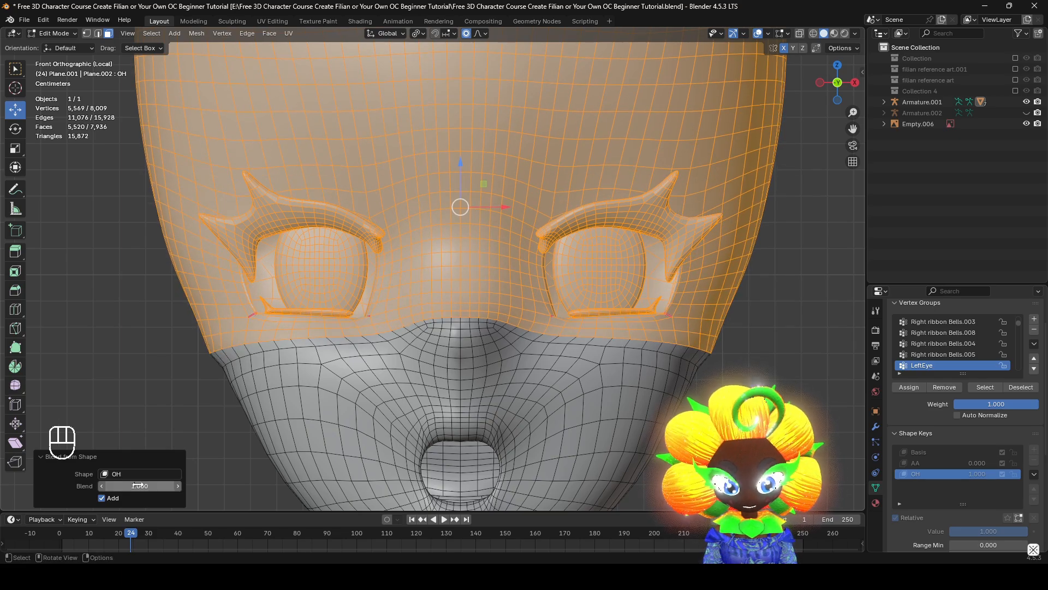
left_click(72, 487)
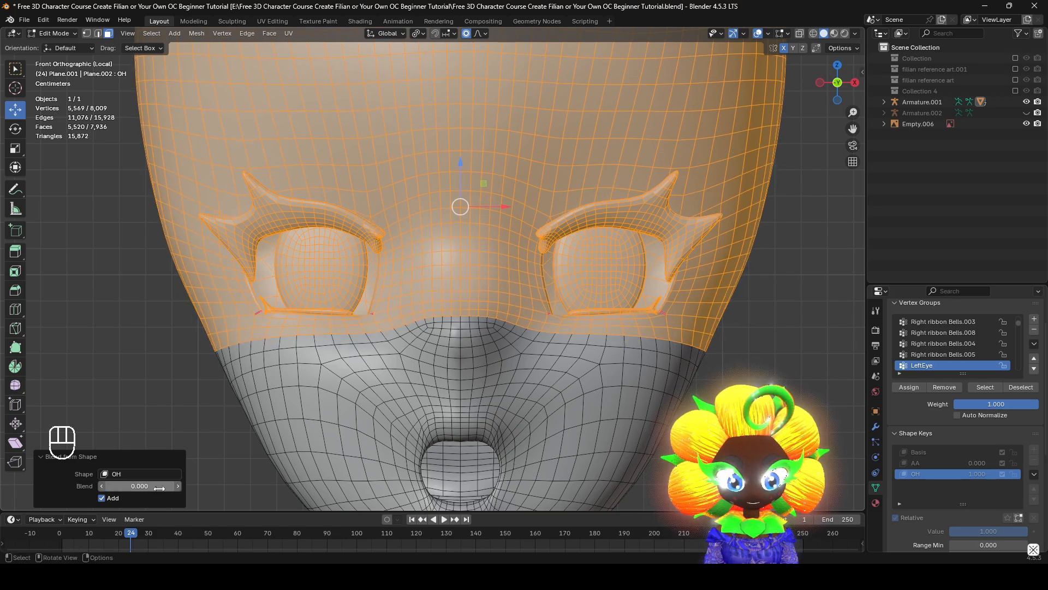
left_click_drag(151, 486, 133, 485)
key("Escape")
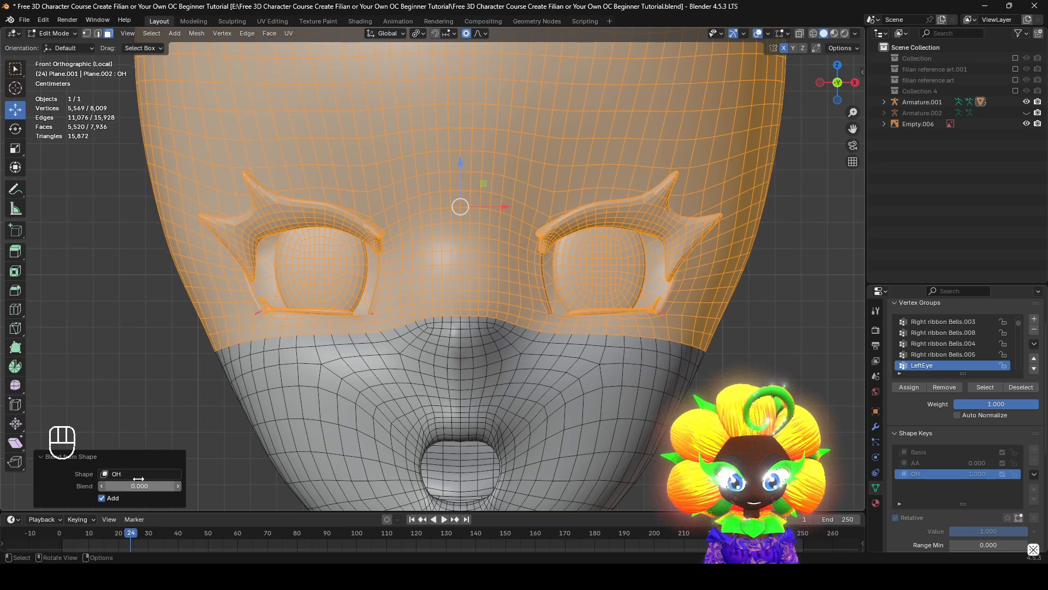
left_click(942, 464)
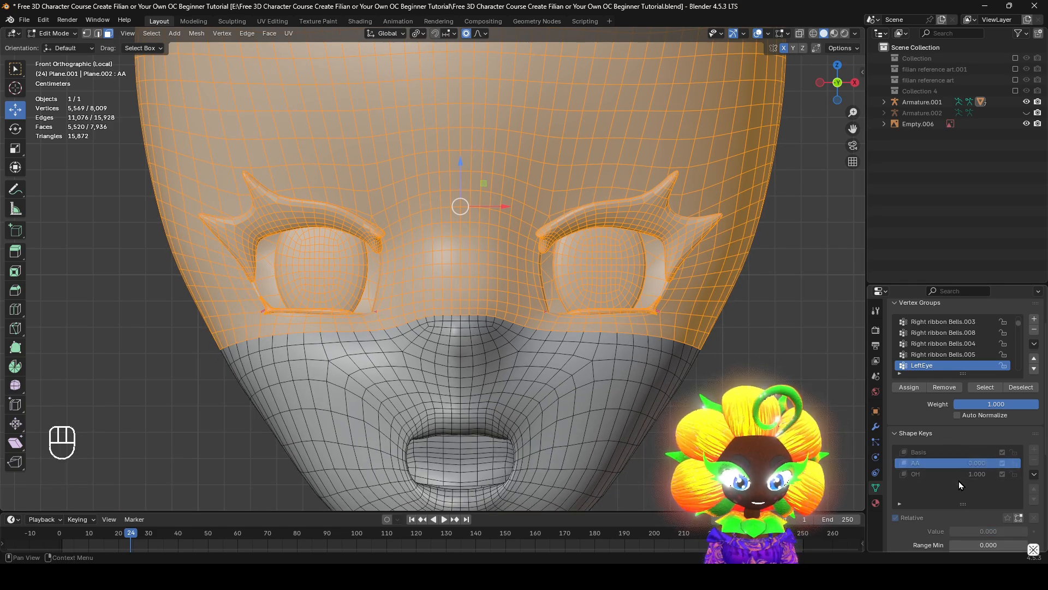
left_click(947, 454)
left_click(939, 463)
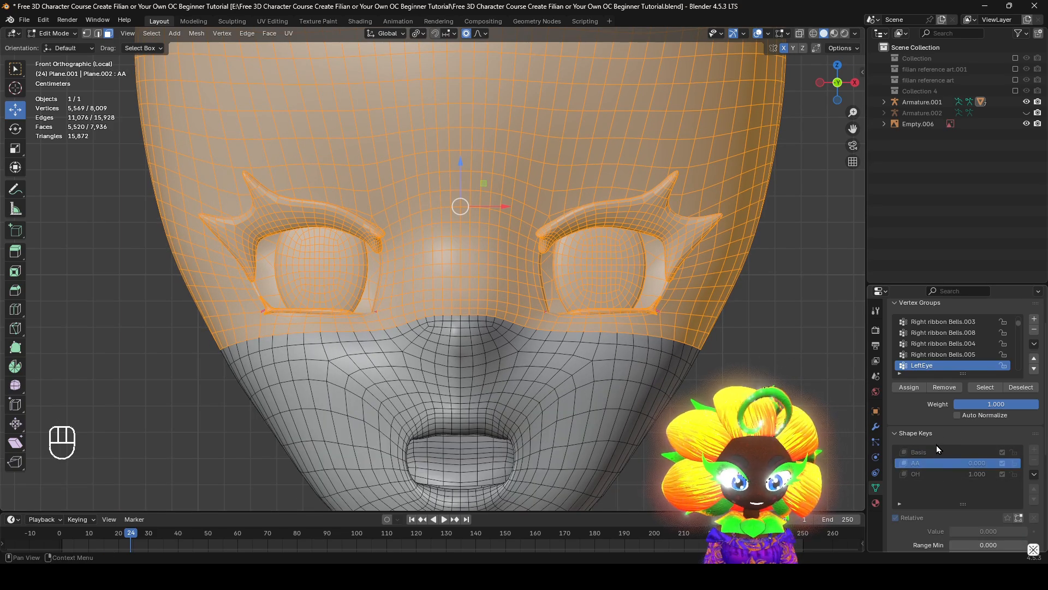
left_click(934, 452)
On the OH key, blend the upper head from the OH shape with Blend lowered to about -0.520, and check against AA
left_click(931, 473)
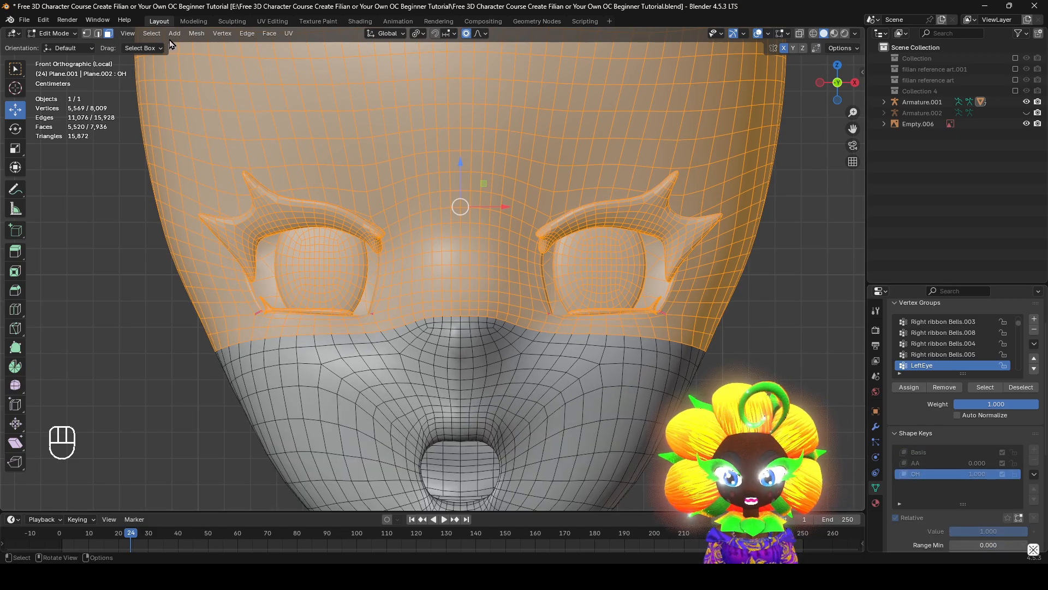
left_click(198, 33)
left_click(218, 33)
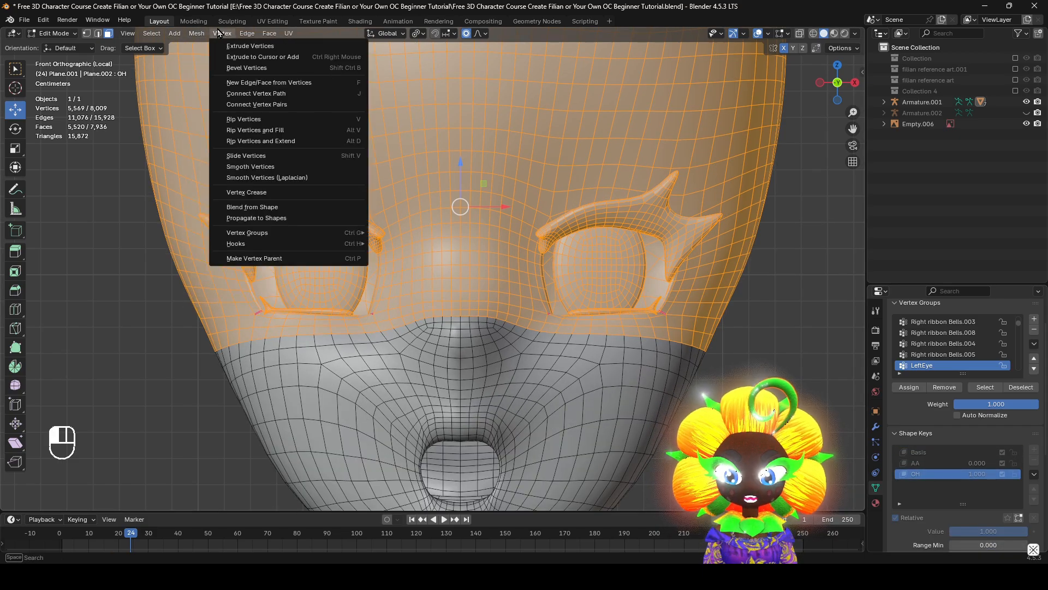
left_click(246, 208)
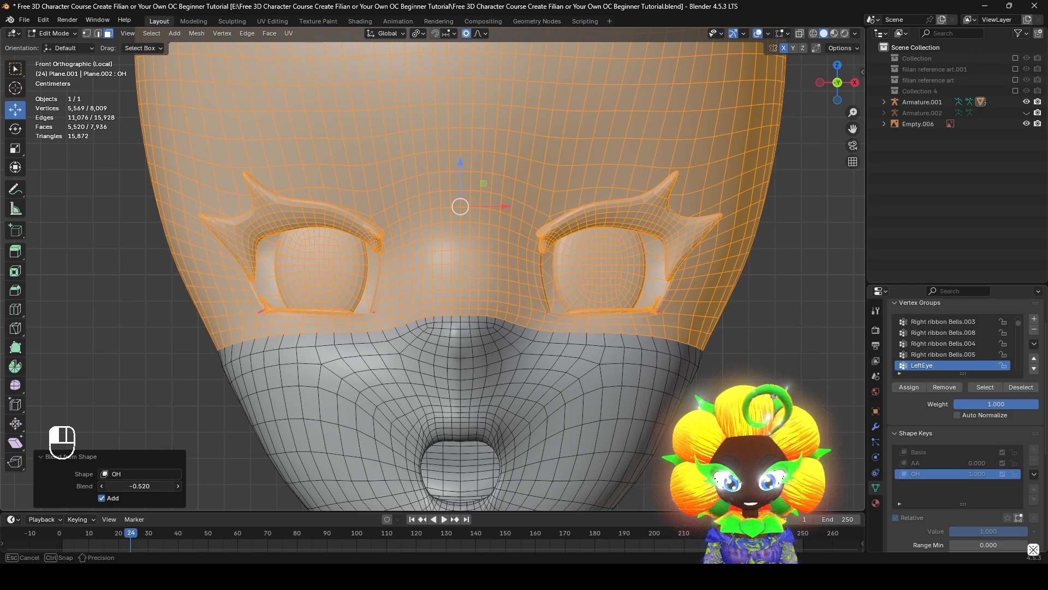
left_click_drag(139, 486, 122, 486, "ctrl")
left_click(937, 463)
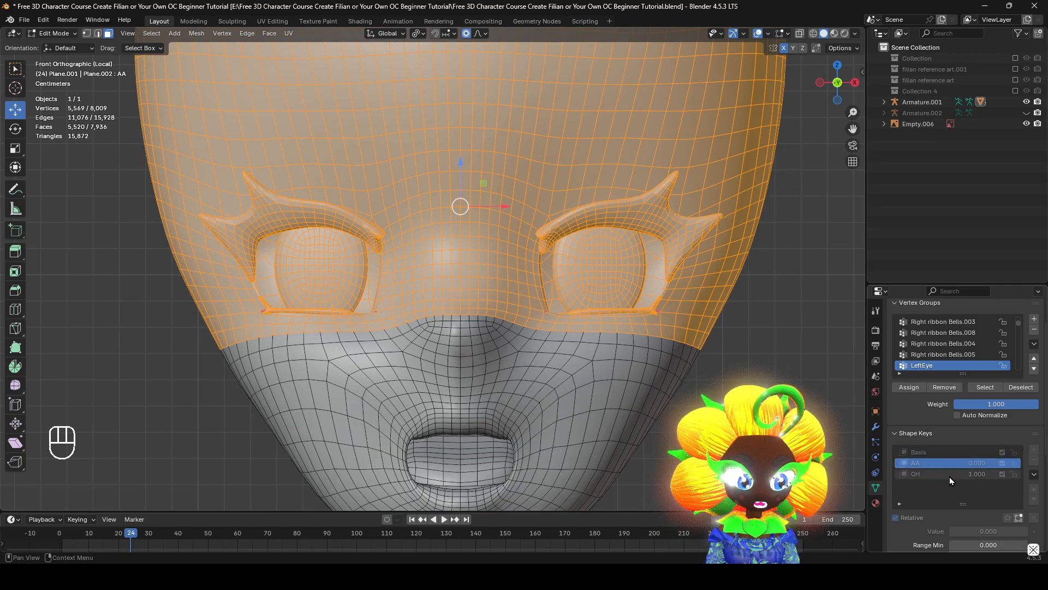
Sculpt the OH key with the Scrape/Fill brush, evening out the cheek below the outer eye
left_click(949, 474)
middle_click_drag(600, 344, 551, 342)
left_click(61, 34)
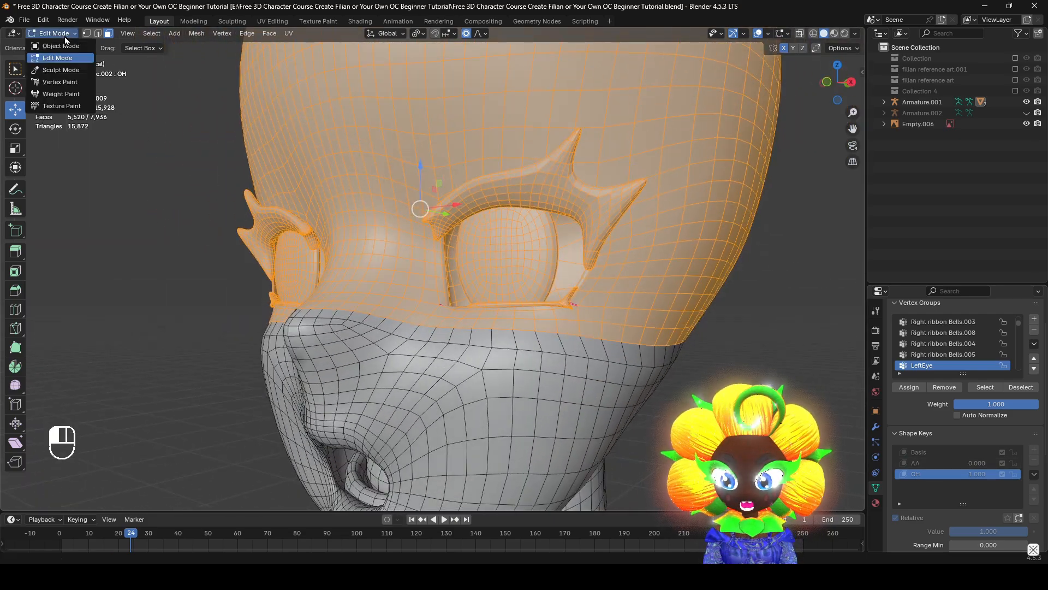
left_click(60, 70)
key("f")
left_click(339, 277)
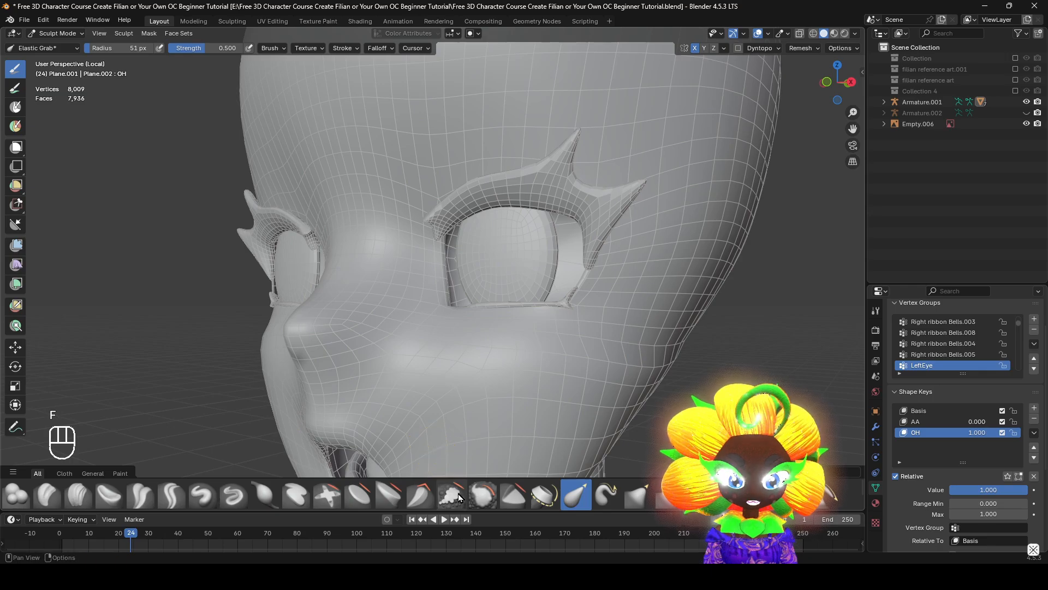
left_click(451, 494)
middle_click_drag(535, 349, 568, 381)
middle_click_drag(590, 348, 610, 393)
mouse_move(540, 420)
middle_mouse_down()
mouse_move(633, 360)
mouse_move(595, 340)
middle_mouse_up()
Enlarge the Scrape/Fill brush to a 108 px radius and even out the side of the head toward the jaw
key("f")
left_click(636, 355)
mouse_move(632, 324)
left_mouse_down()
mouse_move(625, 341)
mouse_move(672, 331)
left_mouse_up()
mouse_move(672, 331)
middle_mouse_down()
mouse_move(598, 317)
mouse_move(570, 292)
middle_mouse_up()
scroll(571, 292, "down", 4)
key("f")
left_click(583, 285)
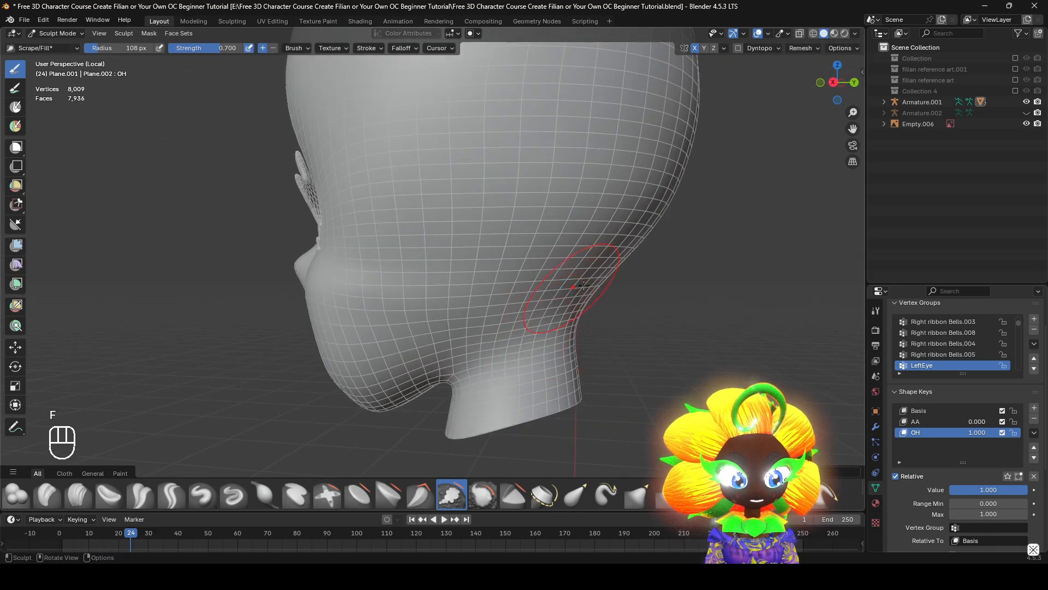
middle_click_drag(424, 293, 525, 306)
mouse_move(446, 286)
middle_mouse_down()
mouse_move(585, 309)
mouse_move(531, 316)
middle_mouse_up()
Scrape the cheek and the area beside the nose at a 144 px brush radius, checking the OH value
scroll(540, 319, "up", 2)
key("f")
left_click(681, 344)
mouse_move(553, 337)
left_mouse_down()
mouse_move(543, 335)
mouse_move(580, 342)
left_mouse_up()
mouse_move(583, 348)
middle_mouse_down()
mouse_move(550, 345)
mouse_move(628, 356)
mouse_move(611, 354)
middle_mouse_up()
key("f")
left_click(667, 352)
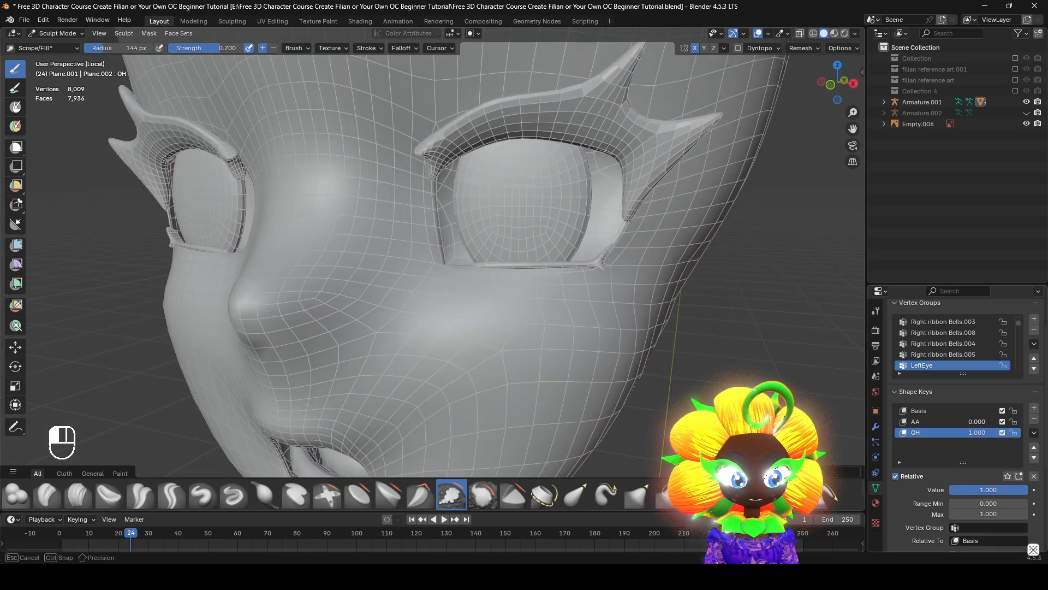
mouse_move(626, 354)
middle_mouse_down()
mouse_move(553, 377)
mouse_move(543, 363)
mouse_move(645, 344)
middle_mouse_up()
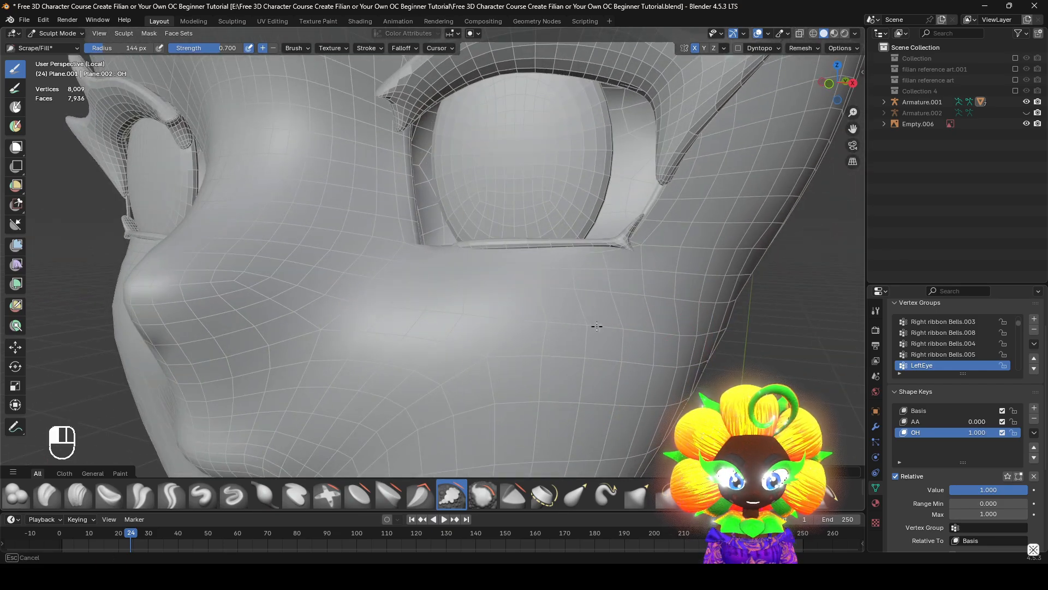
scroll(404, 360, "down", 2)
mouse_move(418, 325)
left_mouse_down()
mouse_move(410, 343)
mouse_move(350, 334)
left_mouse_up()
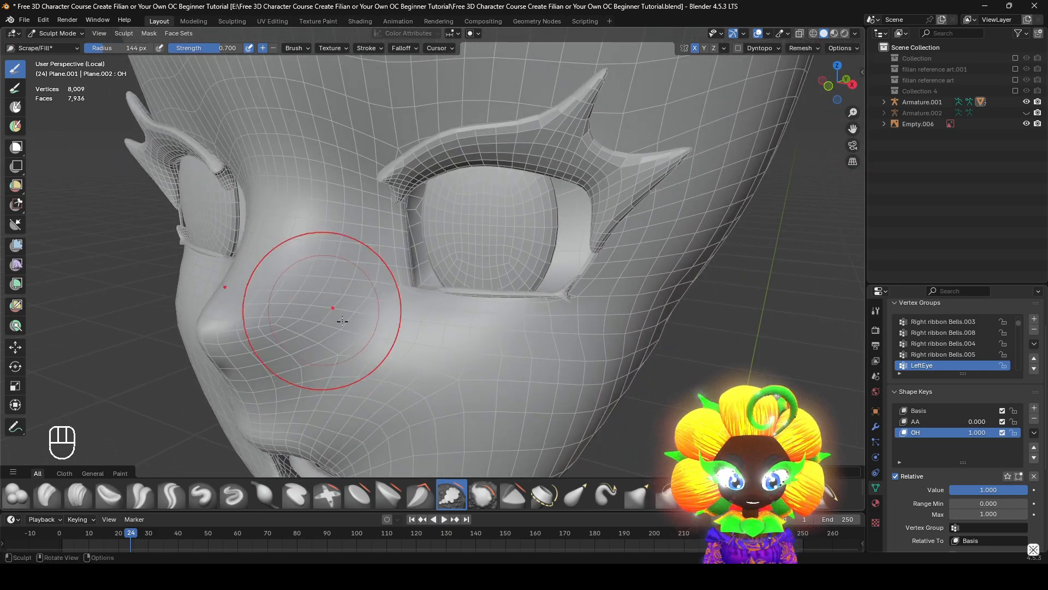
middle_click_drag(342, 321, 377, 332)
mouse_move(991, 491)
left_mouse_down()
mouse_move(956, 492)
mouse_move(994, 492)
left_mouse_up()
middle_click_drag(690, 357, 495, 383)
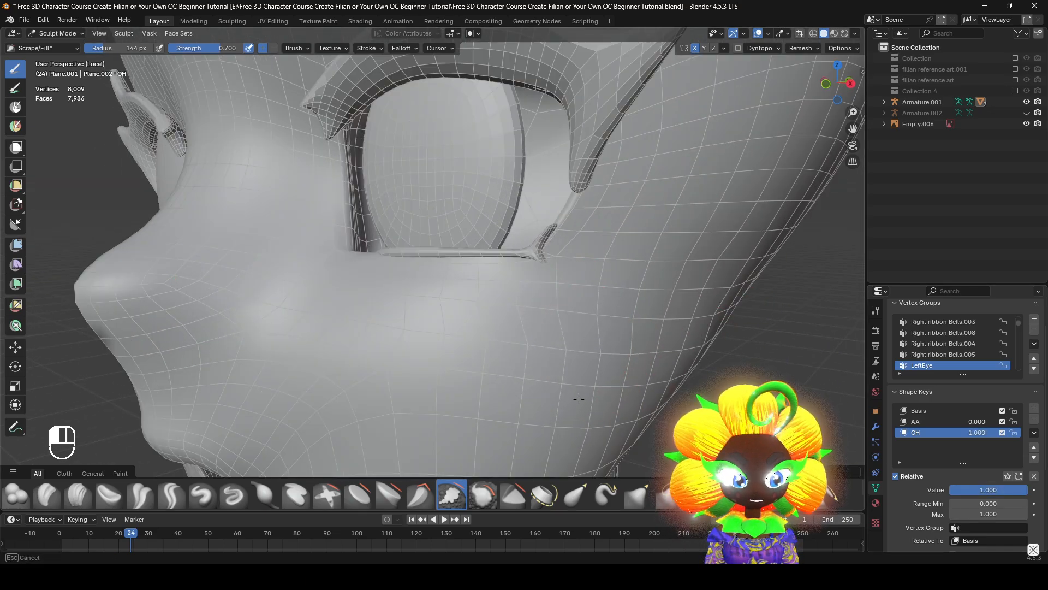
Try flattening the outer cheek with Scrape/Fill at a 198 px radius and test the OH value
key("f")
mouse_move(579, 399)
left_mouse_down()
mouse_move(601, 382)
mouse_move(559, 431)
mouse_move(664, 339)
mouse_move(681, 299)
left_mouse_up()
left_click(643, 375)
scroll(681, 298, "down", 1)
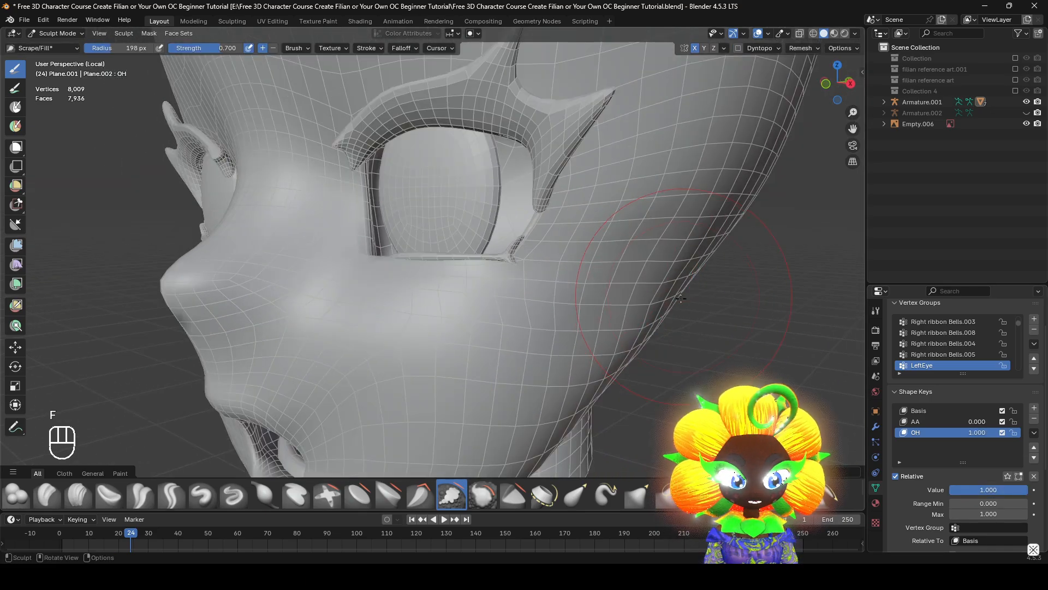
mouse_move(680, 298)
middle_mouse_down()
mouse_move(587, 273)
mouse_move(559, 322)
mouse_move(567, 346)
middle_mouse_up()
mouse_move(567, 344)
left_mouse_down()
mouse_move(554, 331)
mouse_move(568, 330)
left_mouse_up()
middle_click_drag(568, 330, 584, 330)
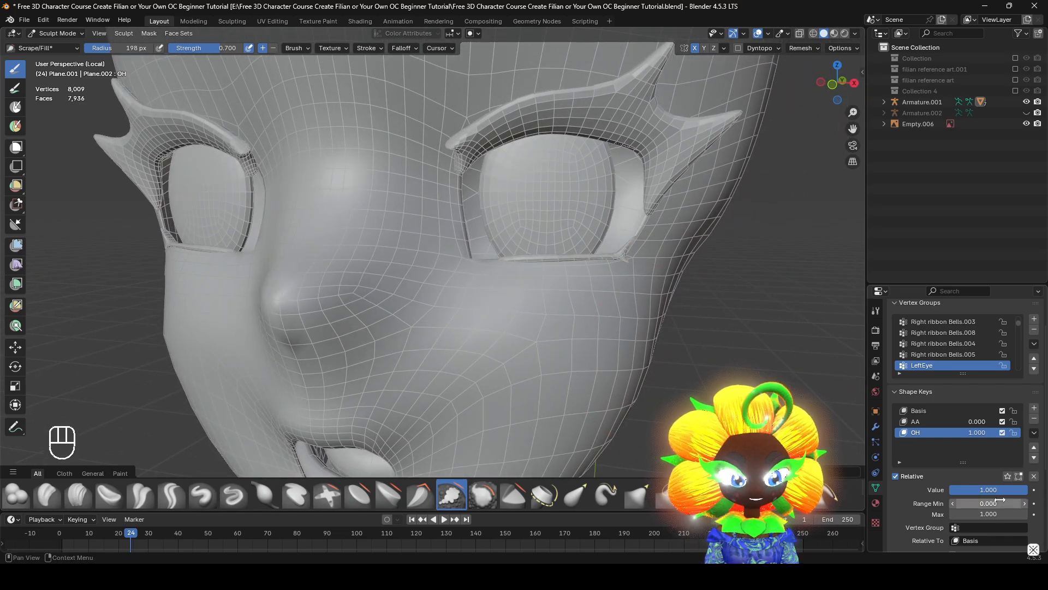
mouse_move(1000, 491)
left_mouse_down()
mouse_move(923, 491)
mouse_move(1009, 491)
left_mouse_up()
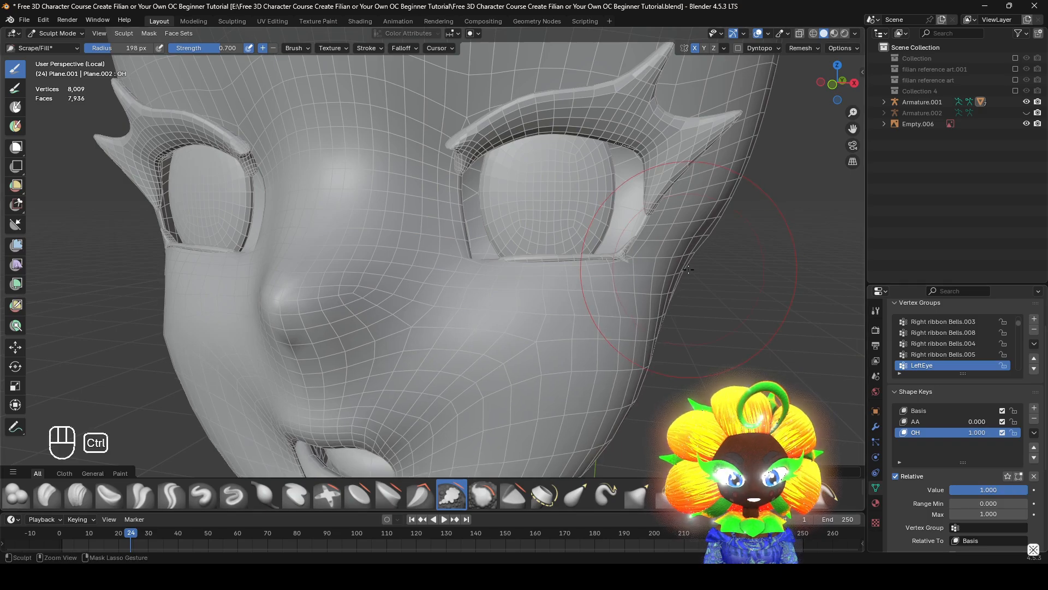
Undo the last Scrape/Fill changes and review the brush's auto-masking options
key("ctrl+z")
key("ctrl+z")
left_click(295, 48)
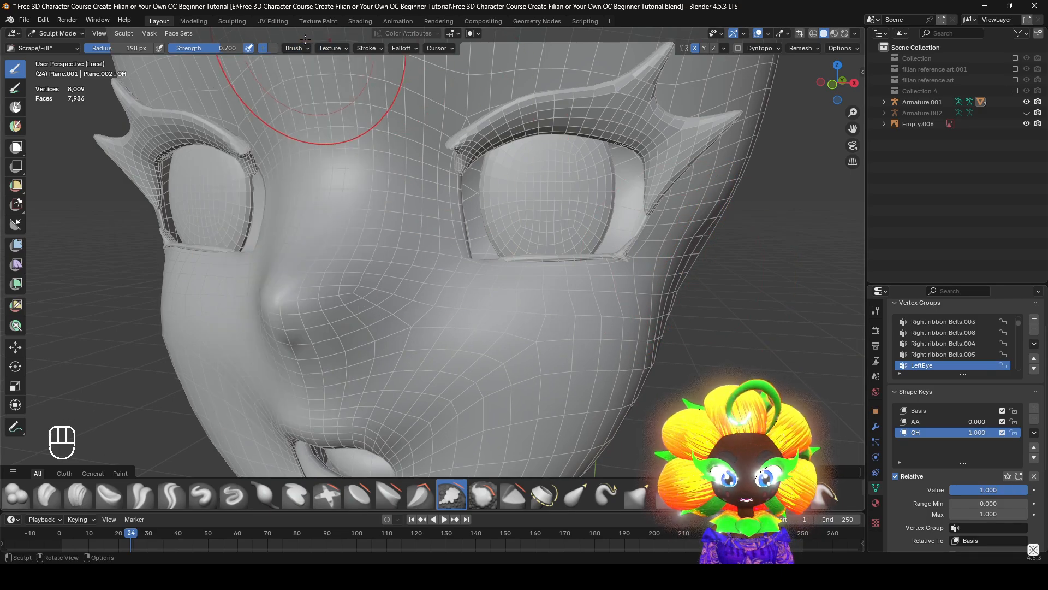
left_click(293, 47)
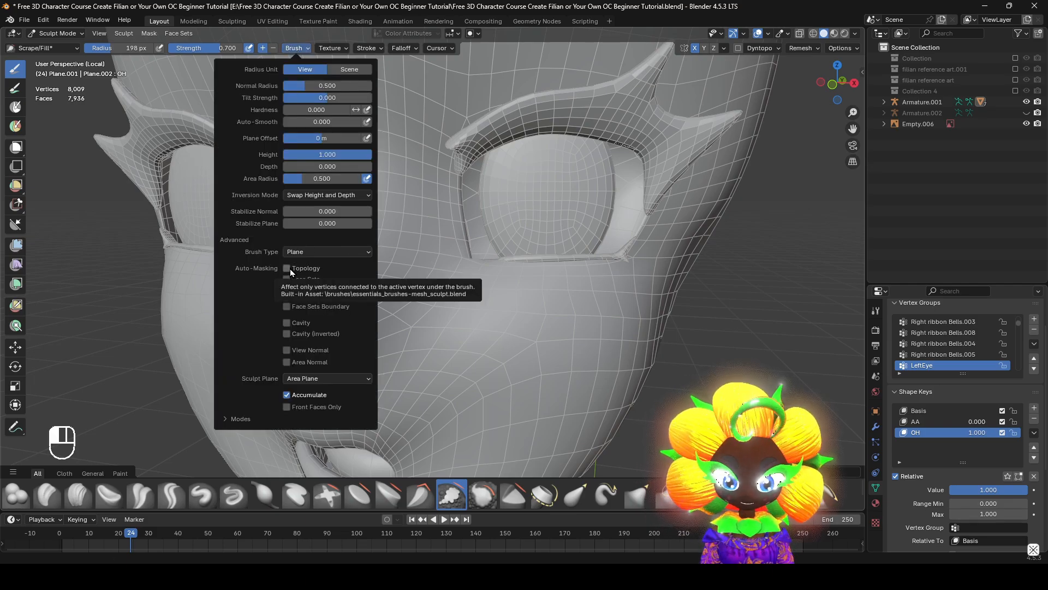
left_click(332, 48)
mouse_move(293, 49)
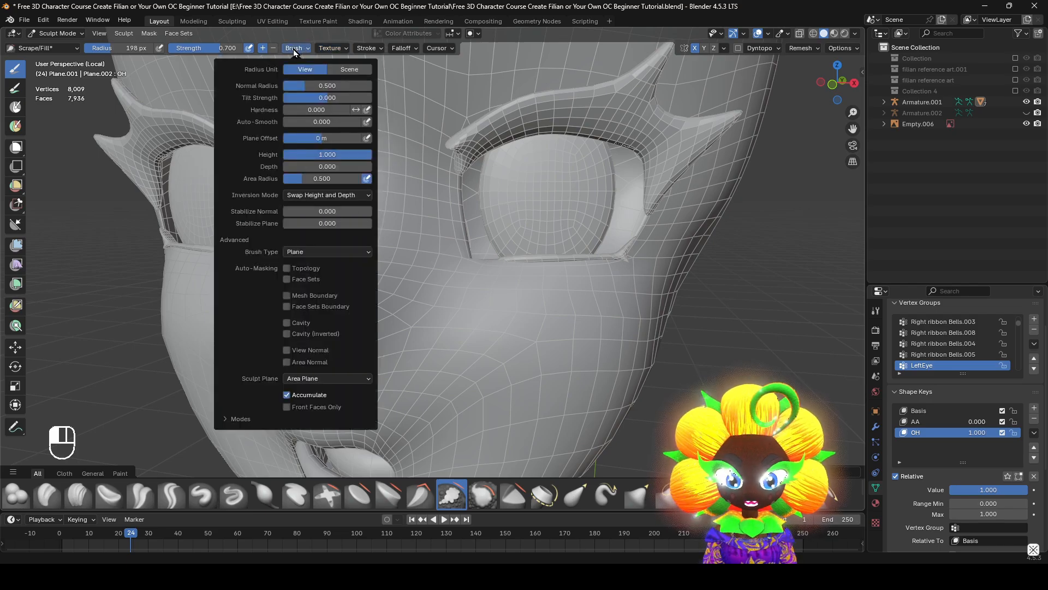
mouse_move(643, 326)
middle_mouse_down()
mouse_move(545, 330)
mouse_move(569, 333)
middle_mouse_up()
key("ctrl+z")
Reduce the Scrape/Fill radius to 122 px, rework the outer cheek, and check the OH value from the front
key("f")
left_click(484, 332)
key("f")
left_click(597, 336)
left_click_drag(627, 328, 625, 327)
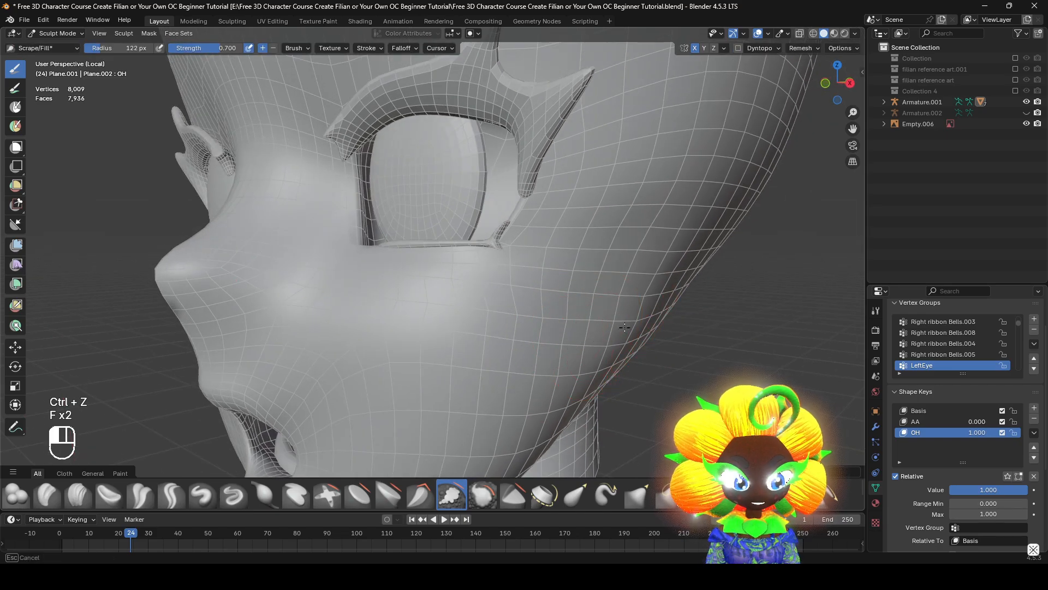
middle_click_drag(553, 325, 588, 324)
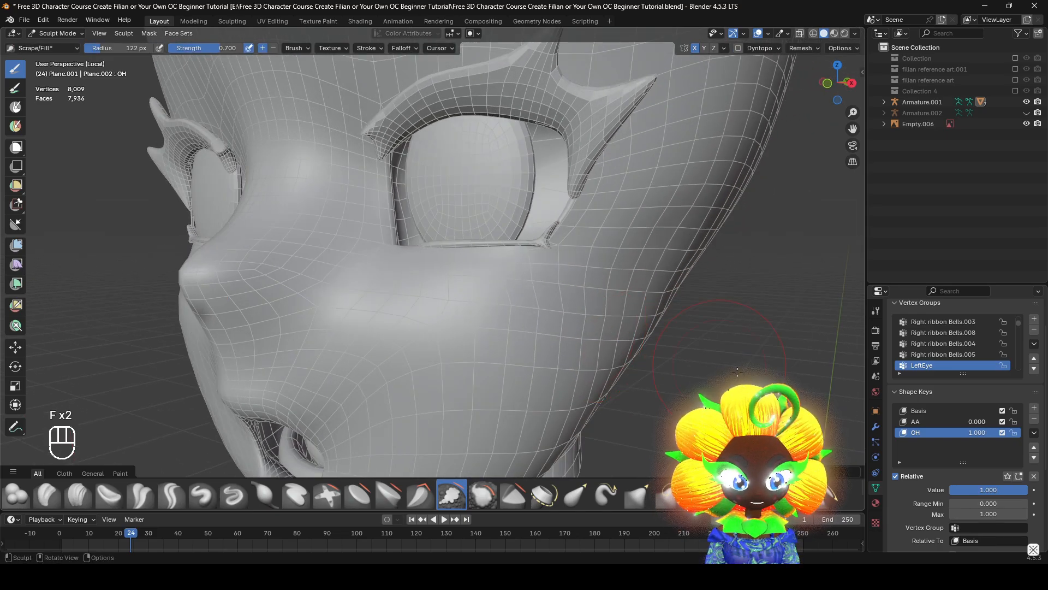
middle_click_drag(737, 371, 649, 373)
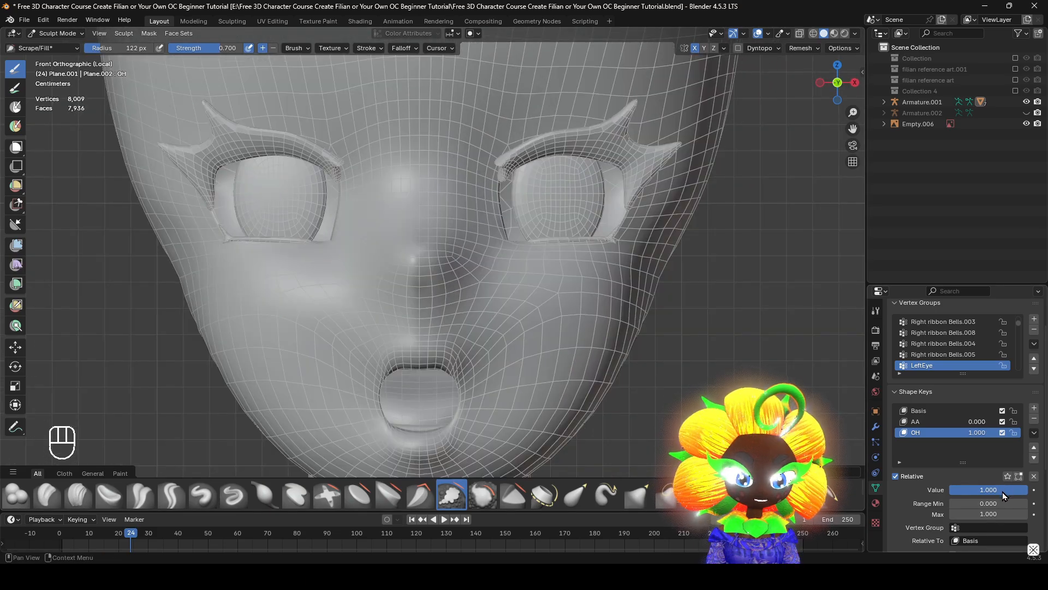
mouse_move(1002, 493)
left_mouse_down()
mouse_move(922, 493)
mouse_move(1004, 492)
left_mouse_up()
Try pulling the outer cheek outward beside the eye using Elastic Grab at a 94 px radius, and undo it
middle_click_drag(675, 378, 560, 401)
left_click(574, 496)
mouse_move(627, 341)
middle_mouse_down()
mouse_move(686, 306)
mouse_move(682, 295)
mouse_move(673, 286)
mouse_move(616, 300)
mouse_move(724, 307)
middle_mouse_up()
key("f")
left_click(676, 330)
key("f")
left_click(696, 306)
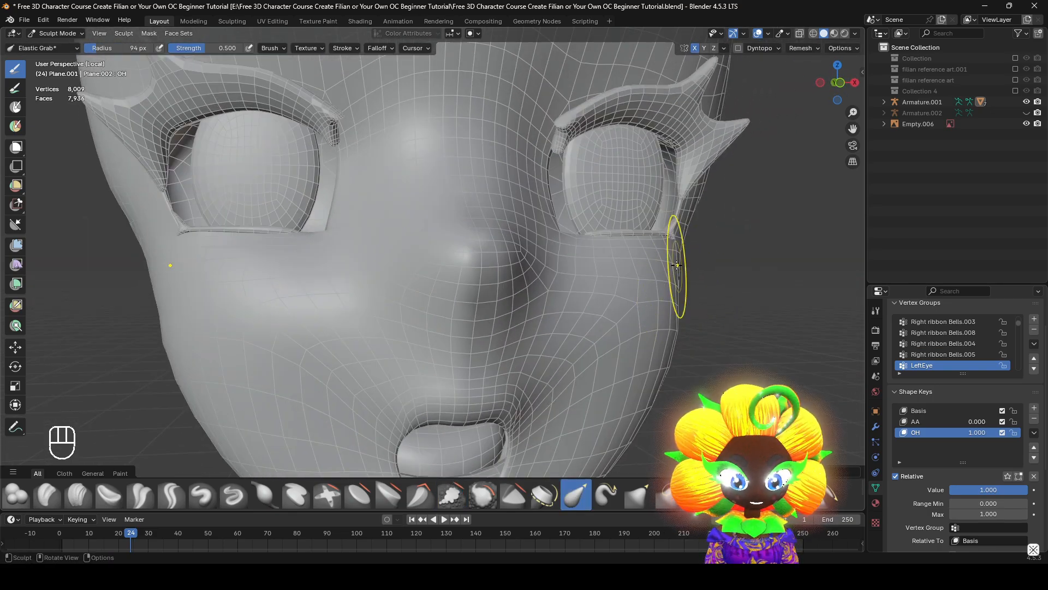
left_click_drag(677, 270, 753, 307)
key("ctrl+z")
Vary the OH value to compare the outer cheek contour, viewing it up close from the front
middle_click_drag(716, 307, 664, 280)
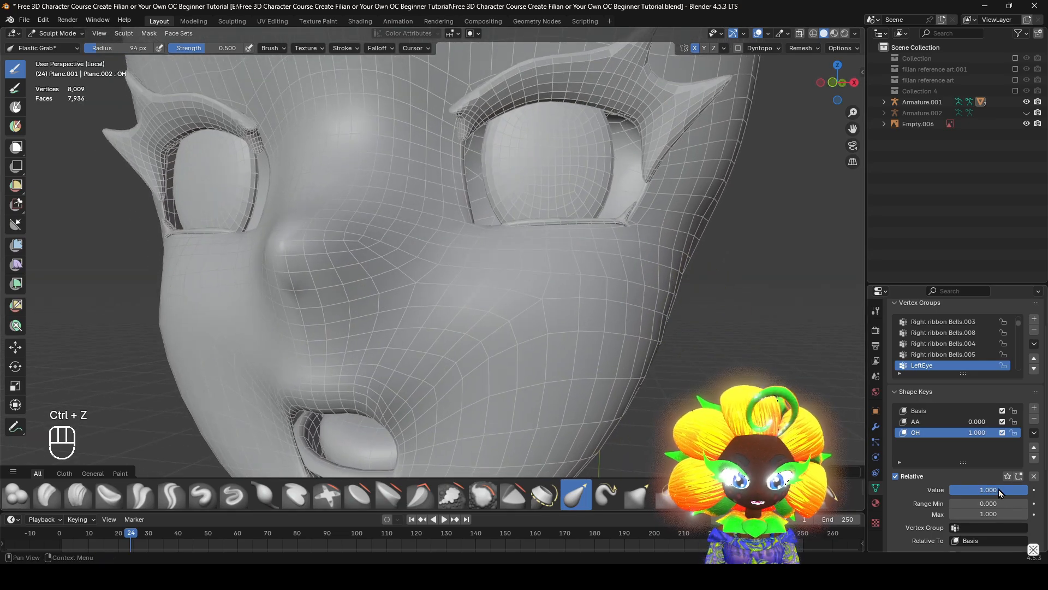
mouse_move(998, 489)
left_mouse_down()
mouse_move(952, 490)
mouse_move(999, 489)
left_mouse_up()
mouse_move(1022, 489)
left_mouse_down()
mouse_move(951, 489)
mouse_move(1026, 489)
left_mouse_up()
key("KP_1")
scroll(601, 219, "up", 5)
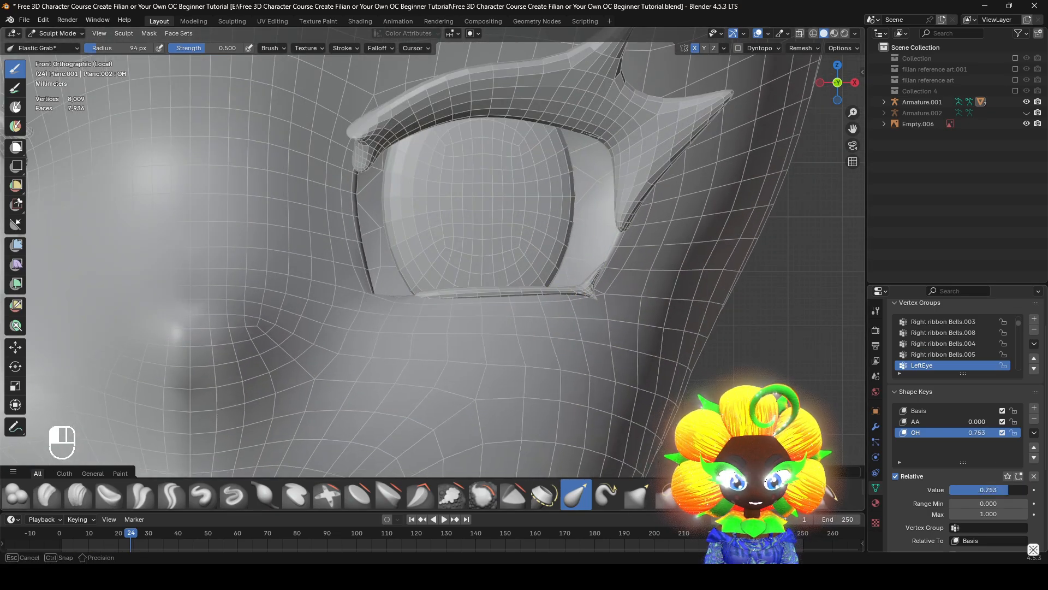
Smooth the outer cheek and temple with the Smooth brush at a 173 px radius
left_click(483, 498)
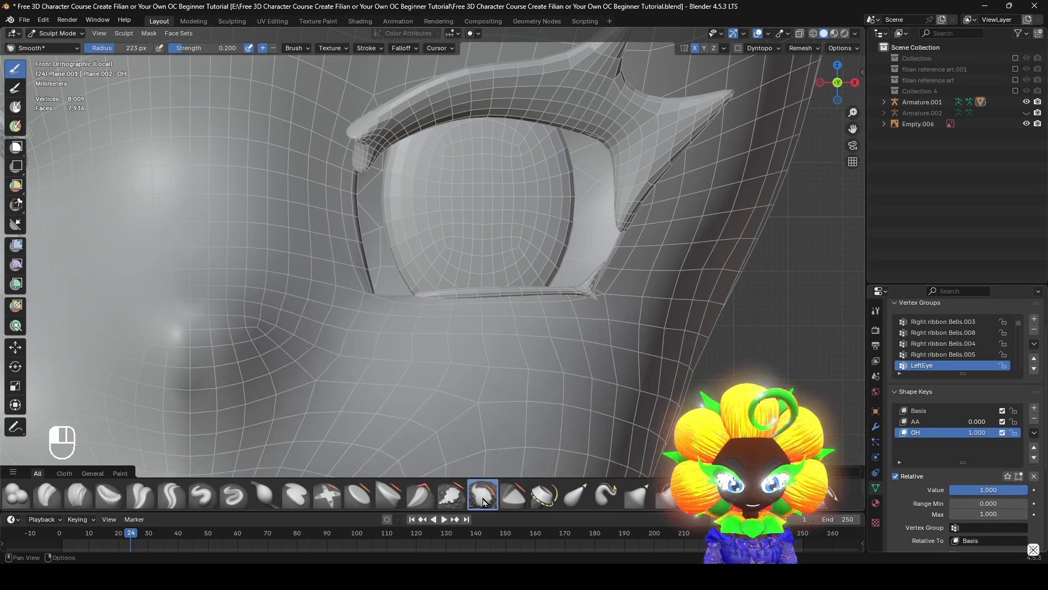
key("f")
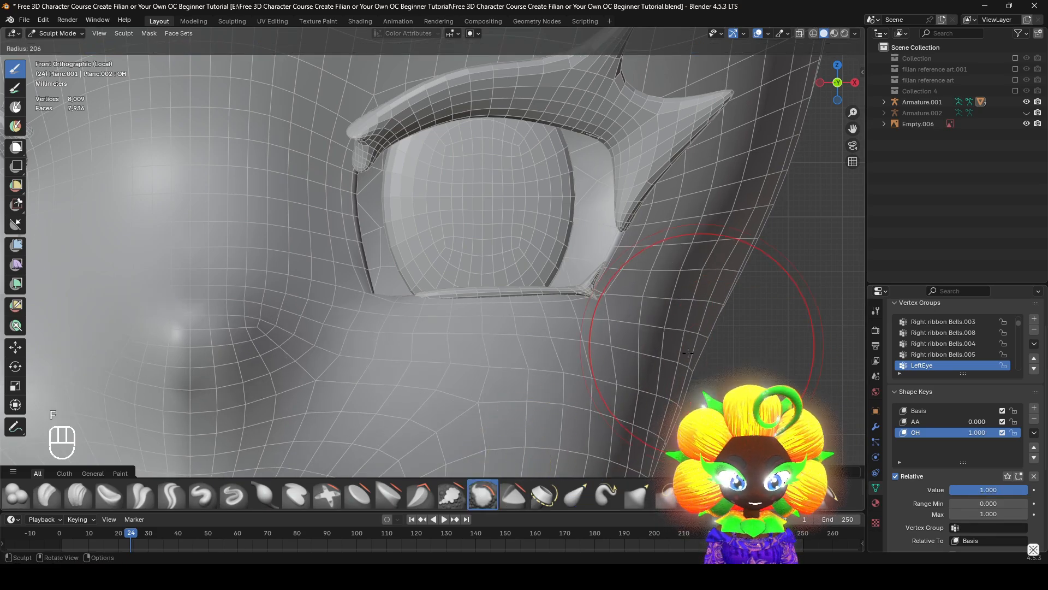
left_click(655, 416)
middle_click_drag(677, 382, 545, 352)
scroll(589, 363, "down", 4)
left_click_drag(519, 345, 492, 346)
middle_click_drag(493, 346, 622, 374)
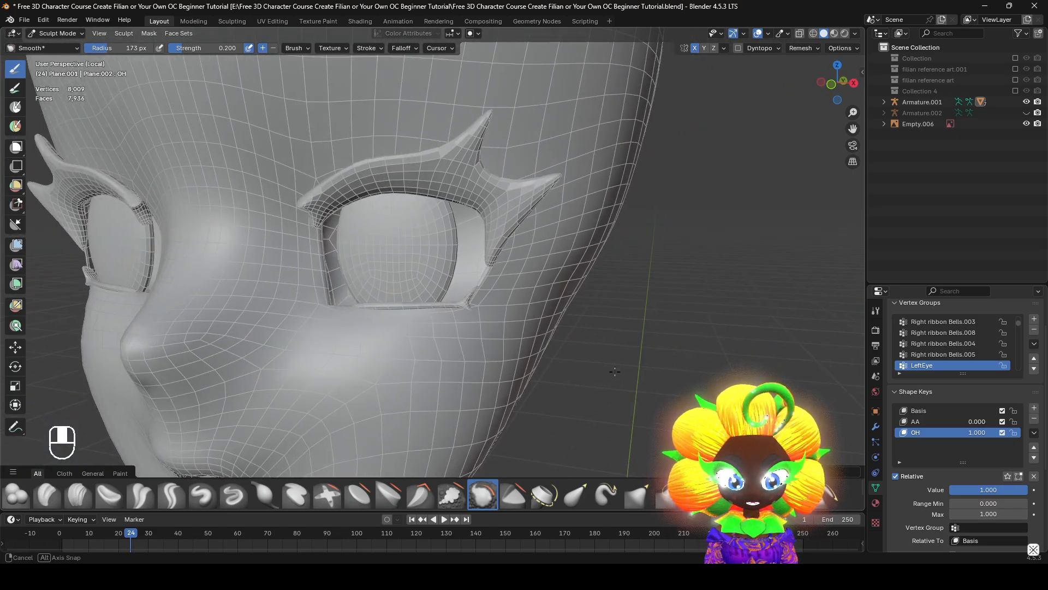
middle_click_drag(480, 382, 838, 397, "shift")
scroll(557, 285, "down", 3)
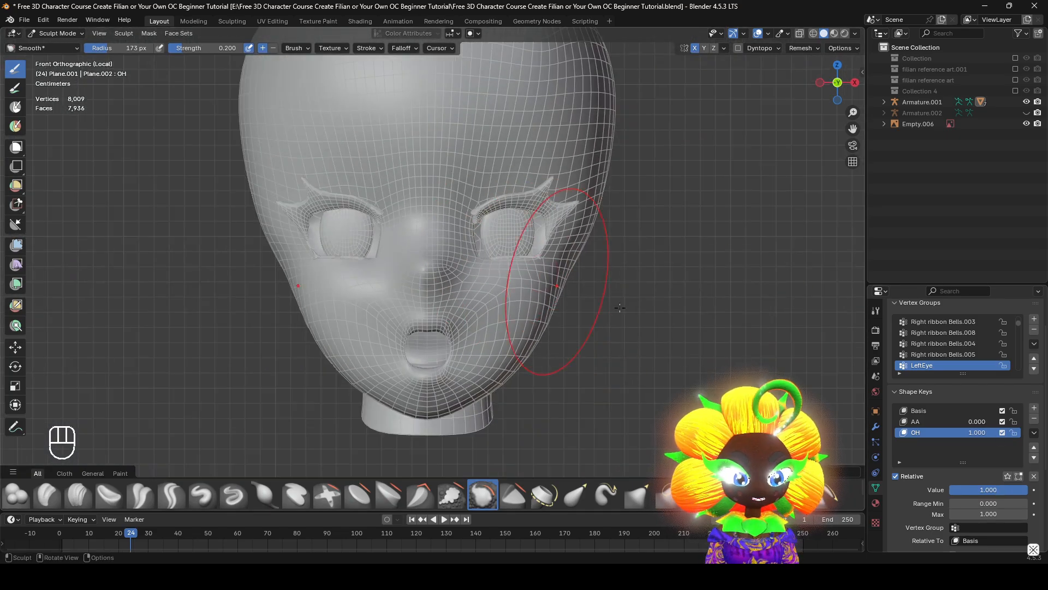
Examine the smoothed OH shape from the front and side while varying its value
left_click_drag(990, 493, 1008, 493)
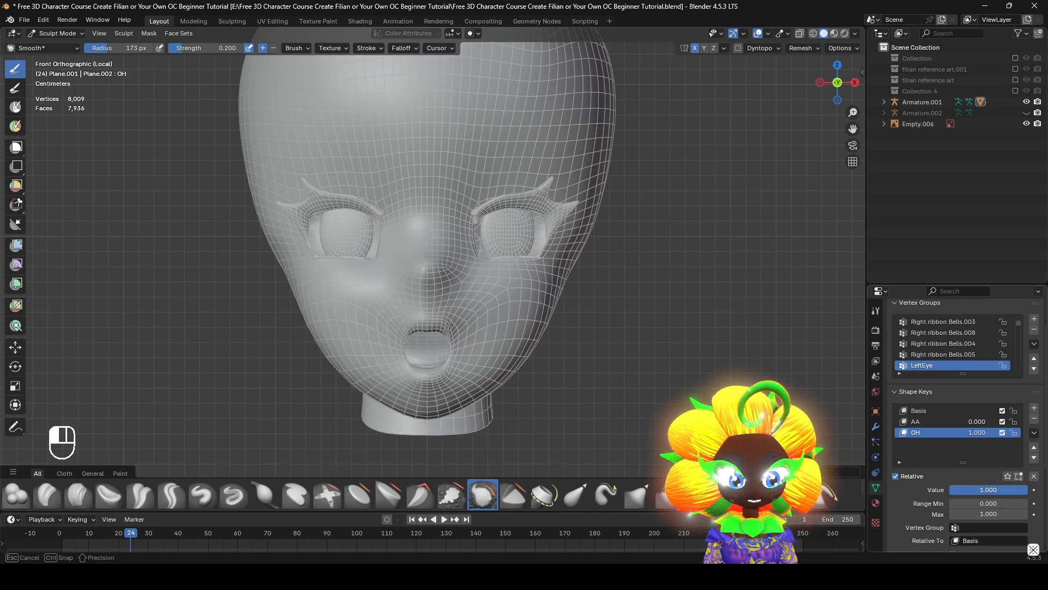
middle_click_drag(645, 323, 567, 308)
middle_click_drag(546, 292, 512, 286, "shift")
scroll(513, 286, "up", 3)
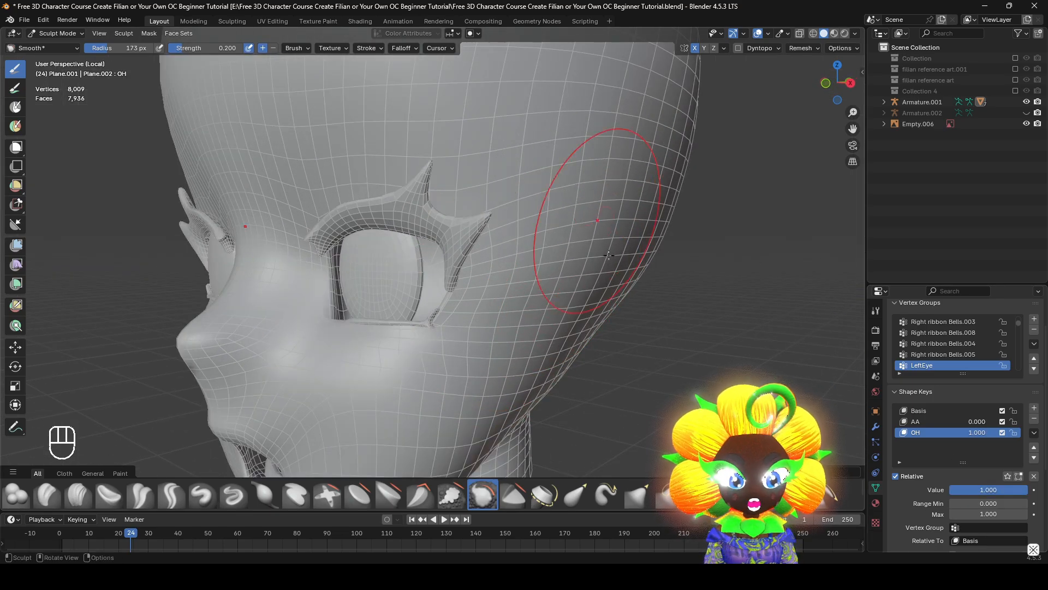
key("KP_1")
scroll(609, 255, "down", 2)
left_click_drag(1011, 489, 1019, 489)
middle_click_drag(628, 297, 675, 220, "shift")
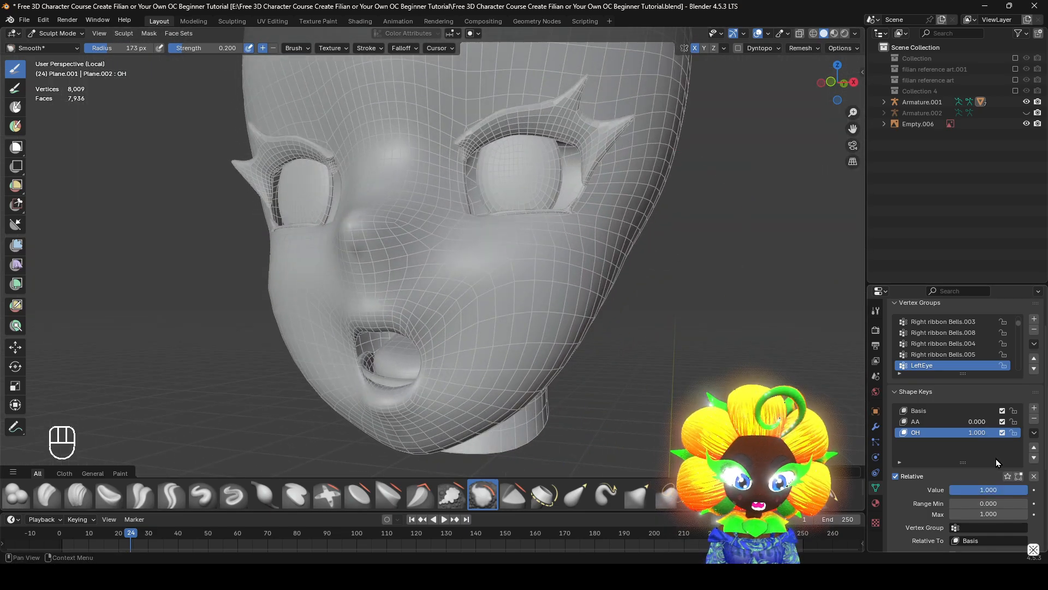
Set the OH value to 0.000, return to Object Mode, and leave local view to show the mouth reference image
left_click_drag(1004, 489, 951, 489)
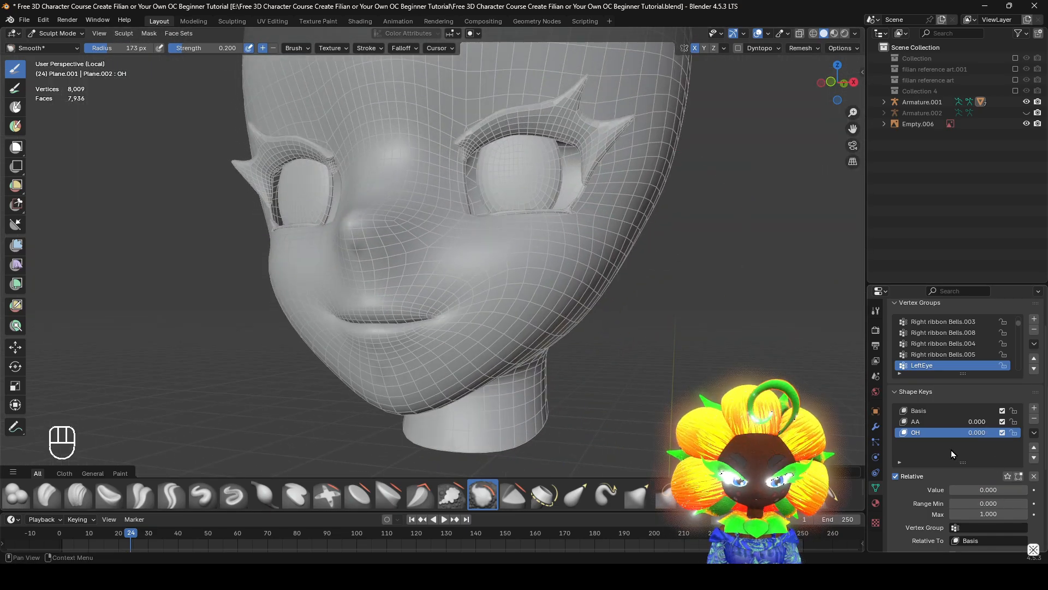
left_click(57, 33)
left_click(61, 46)
scroll(682, 333, "down", 3)
mouse_move(682, 338)
middle_mouse_down()
mouse_move(728, 363)
mouse_move(563, 223)
mouse_move(663, 242)
mouse_move(516, 263)
mouse_move(708, 319)
mouse_move(779, 261)
mouse_move(193, 211)
mouse_move(163, 299)
middle_mouse_up()
key("KP_Divide")
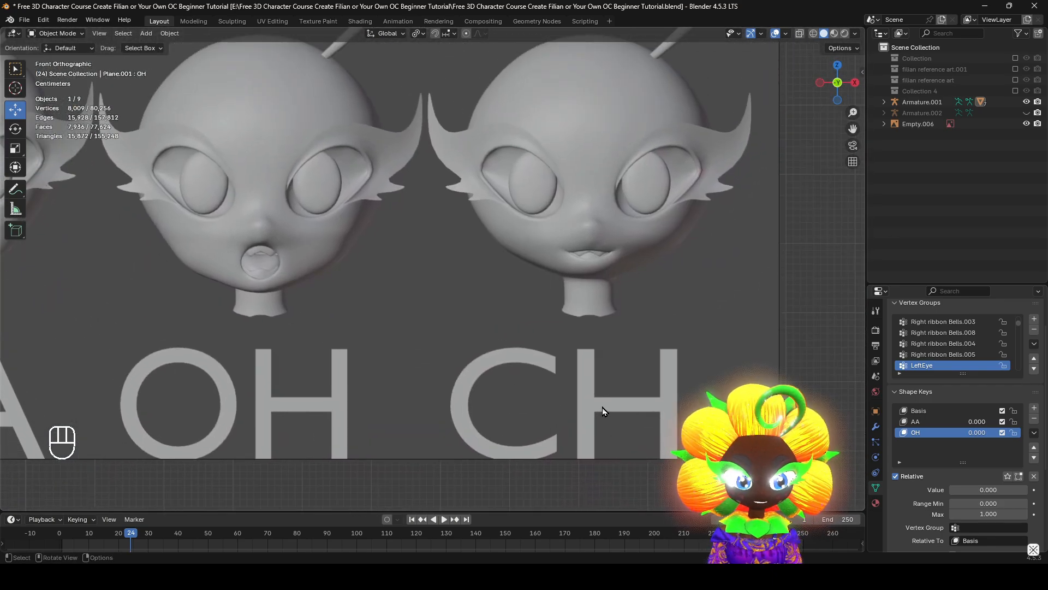
Add a new shape key to the head and name it CH
left_click(1034, 409)
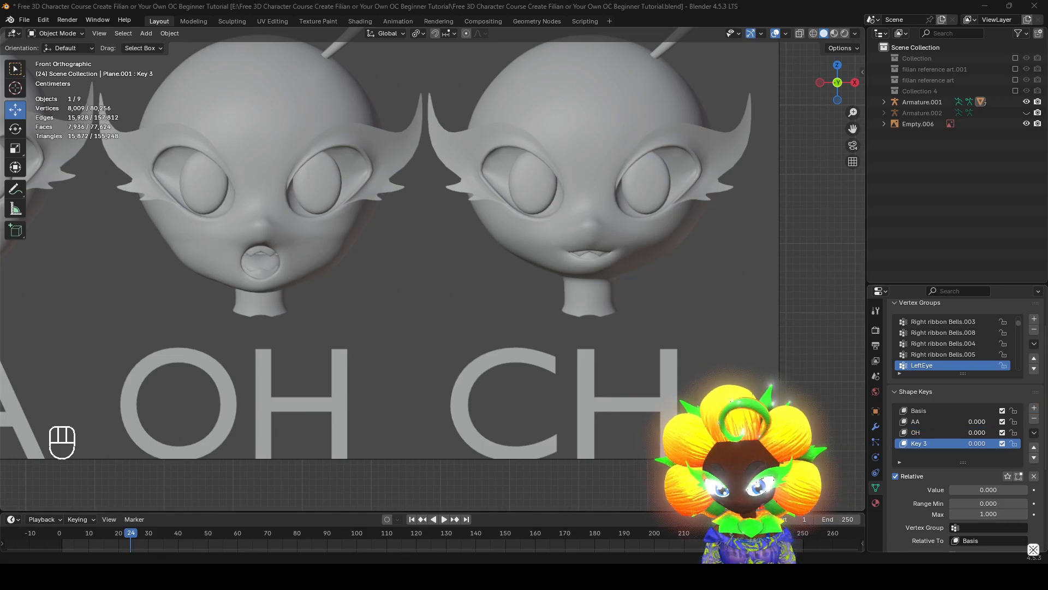
double_click(922, 443)
type("CH")
key("Return")
Enter Edit Mode on the head's CH key and select the centre vertex of the lower lip in vertex select mode
scroll(532, 398, "down", 3)
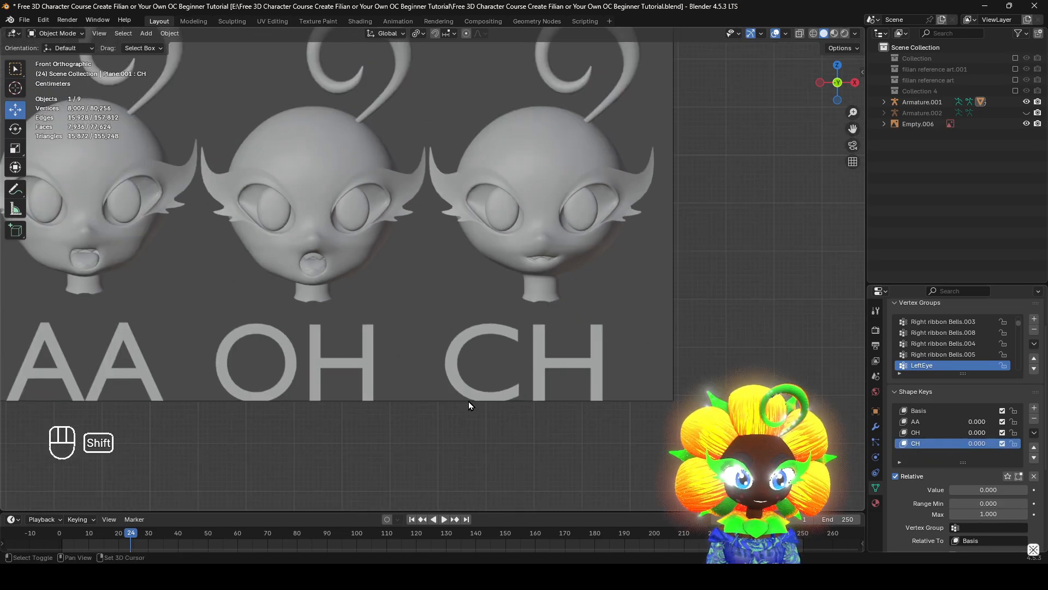
middle_click_drag(469, 401, 430, 444, "shift")
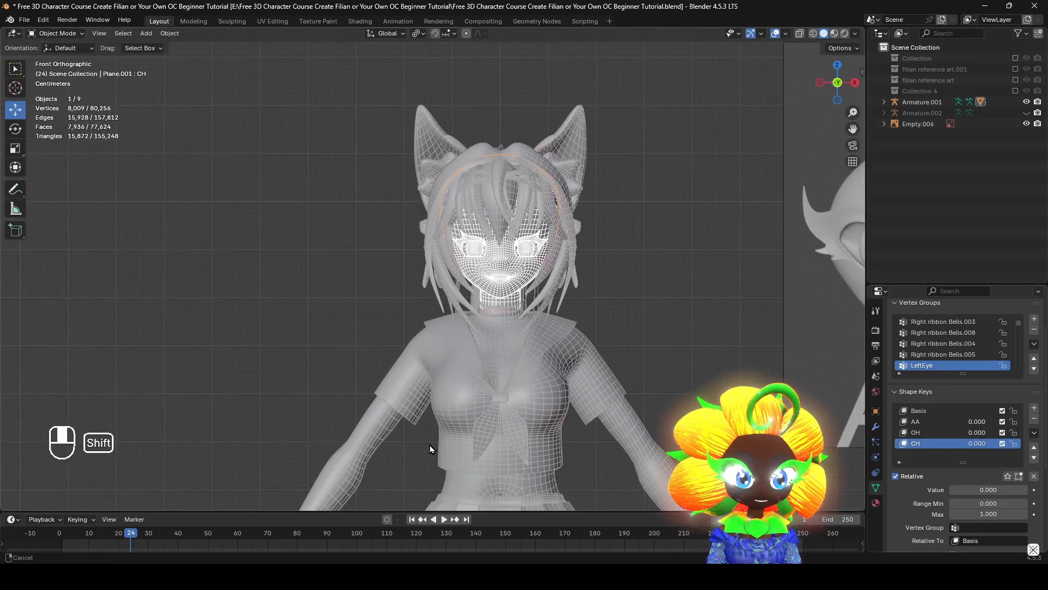
scroll(556, 374, "up", 9)
middle_click_drag(680, 374, 438, 368, "shift")
scroll(438, 368, "down", 2)
key("Tab")
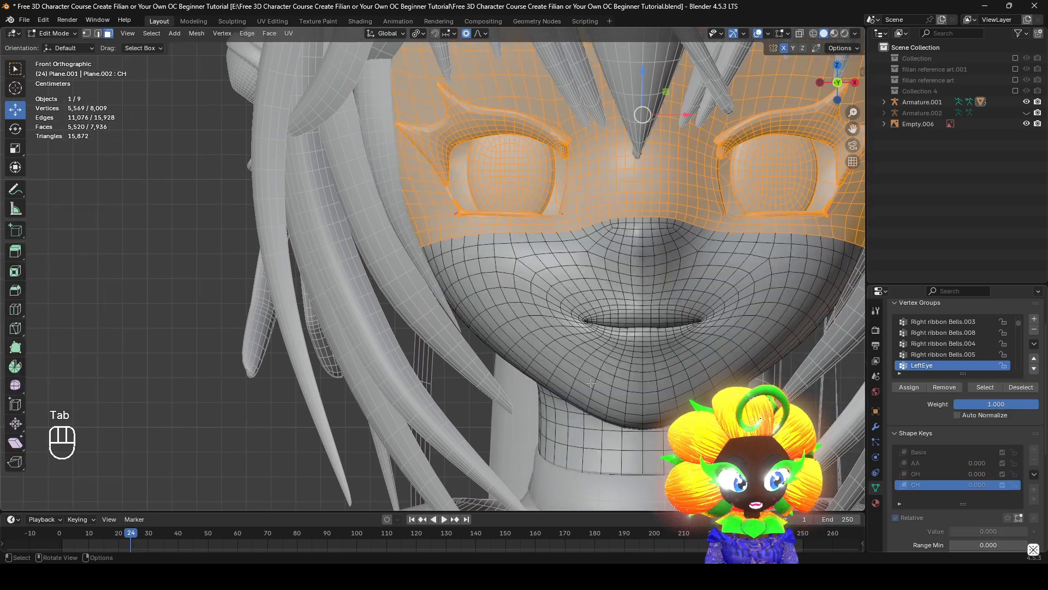
scroll(438, 363, "up", 6)
left_click(438, 360)
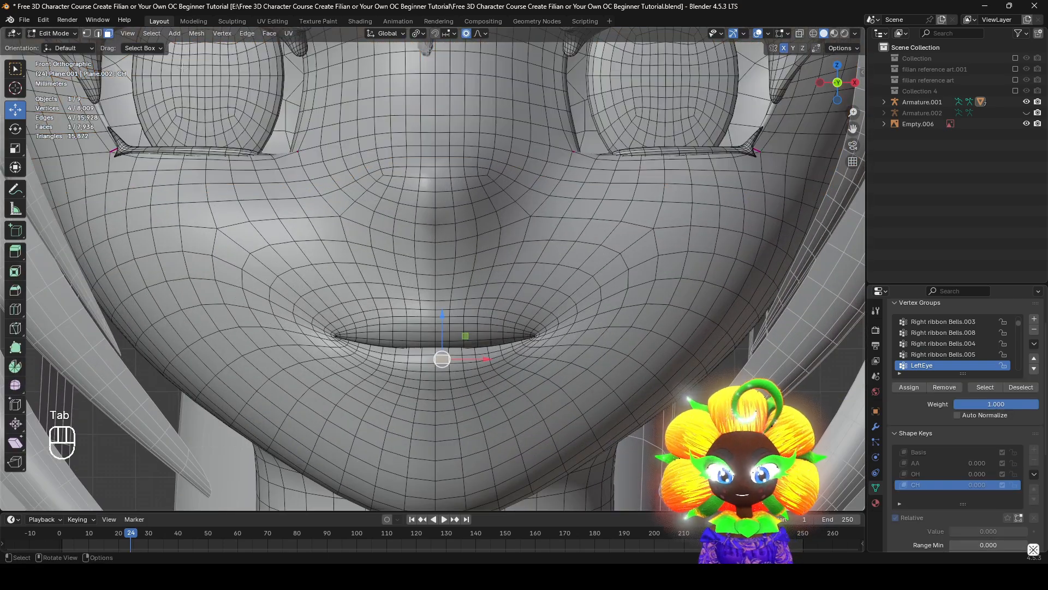
left_click(87, 33)
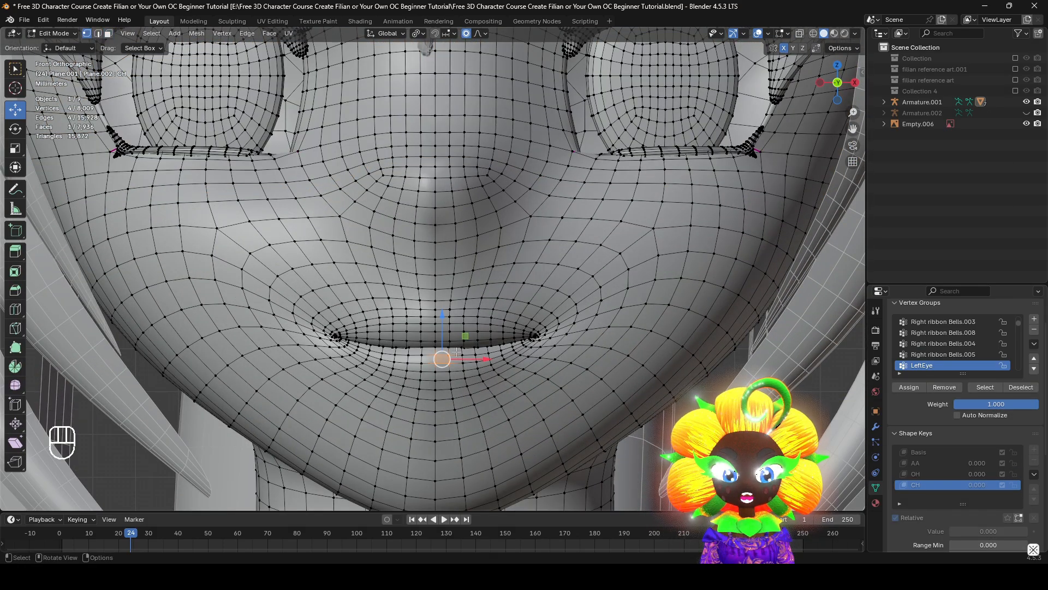
left_click(436, 355)
middle_click_drag(437, 357, 434, 339, "shift")
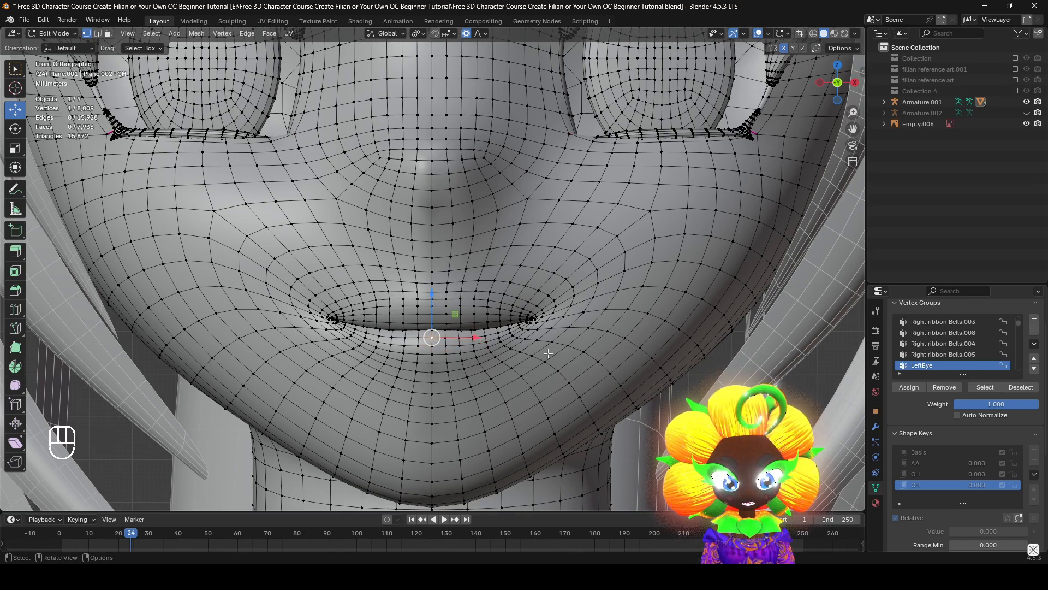
key("g")
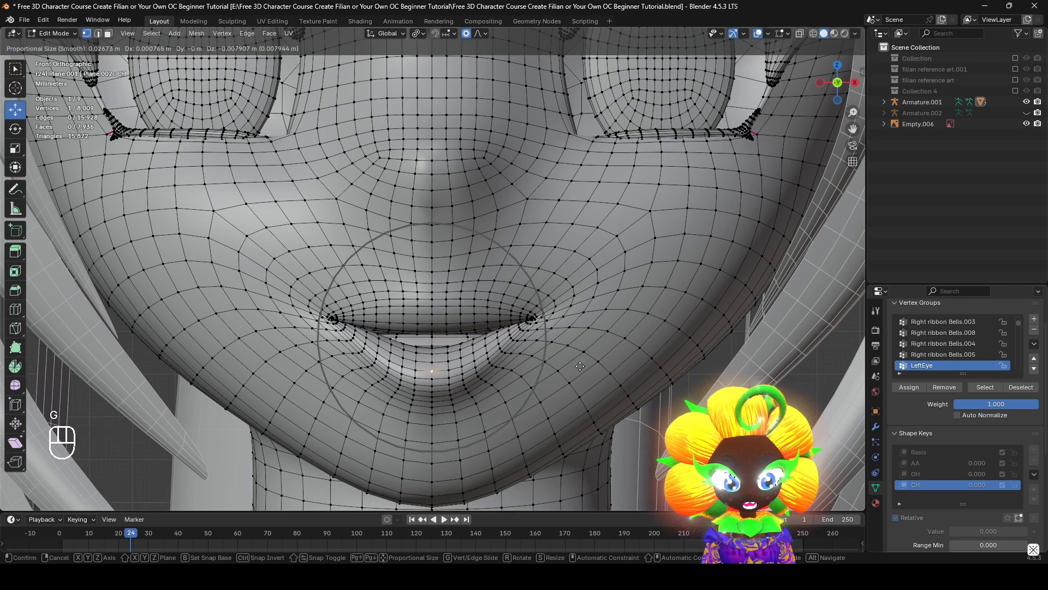
scroll(580, 367, "down", 6)
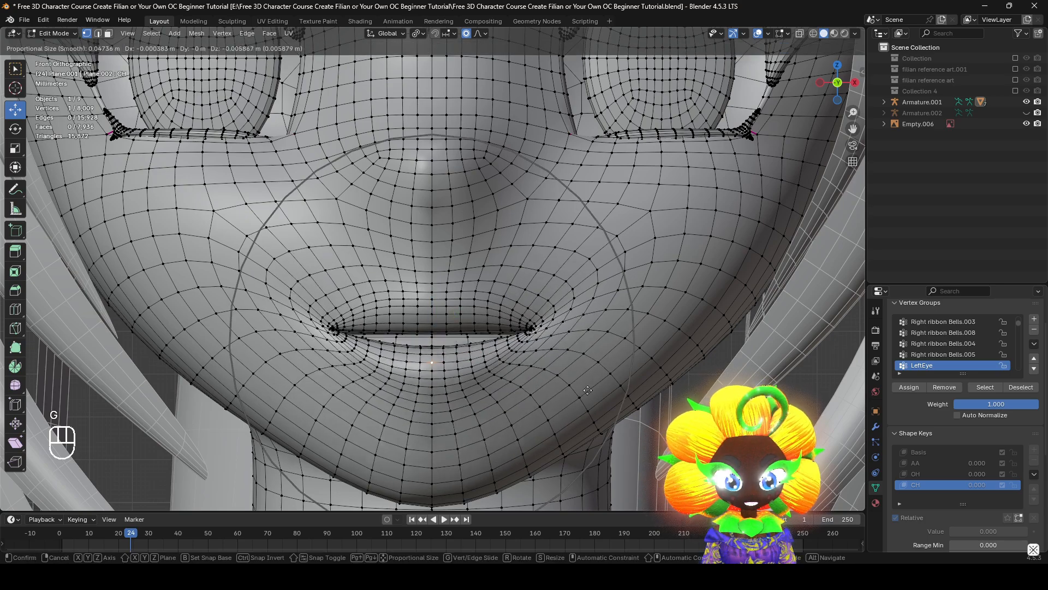
right_click(585, 382)
key("g")
right_click(425, 300)
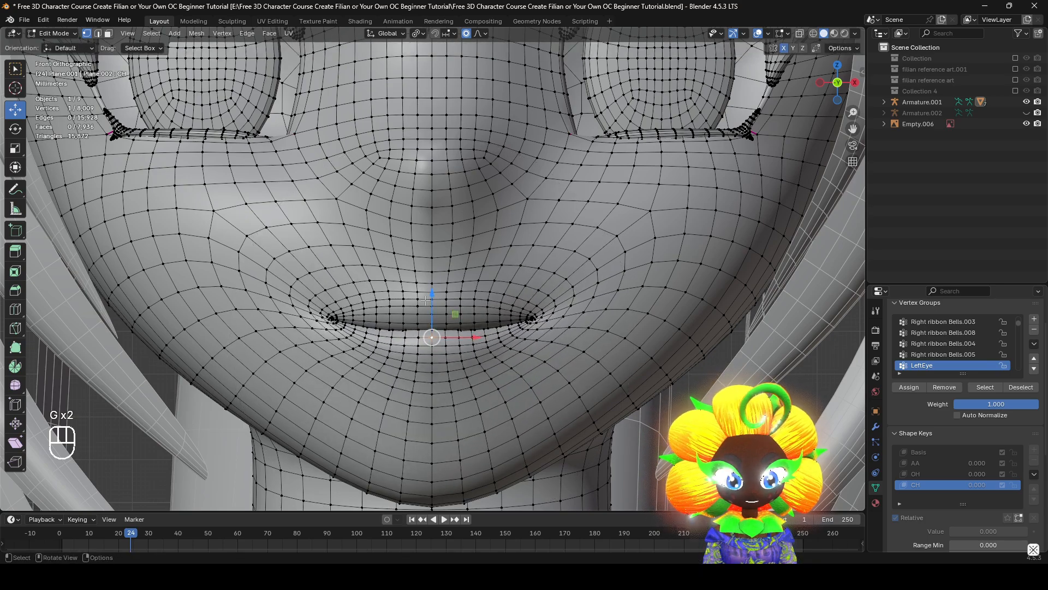
Open the CH mouth by lowering the lower lip's centre and raising the upper lip's centre 0.005314 m in Z with proportional editing
mouse_move(432, 292)
left_mouse_down()
mouse_move(433, 305)
mouse_move(434, 287)
left_mouse_up()
scroll(474, 352, "up", 3)
left_click(454, 358)
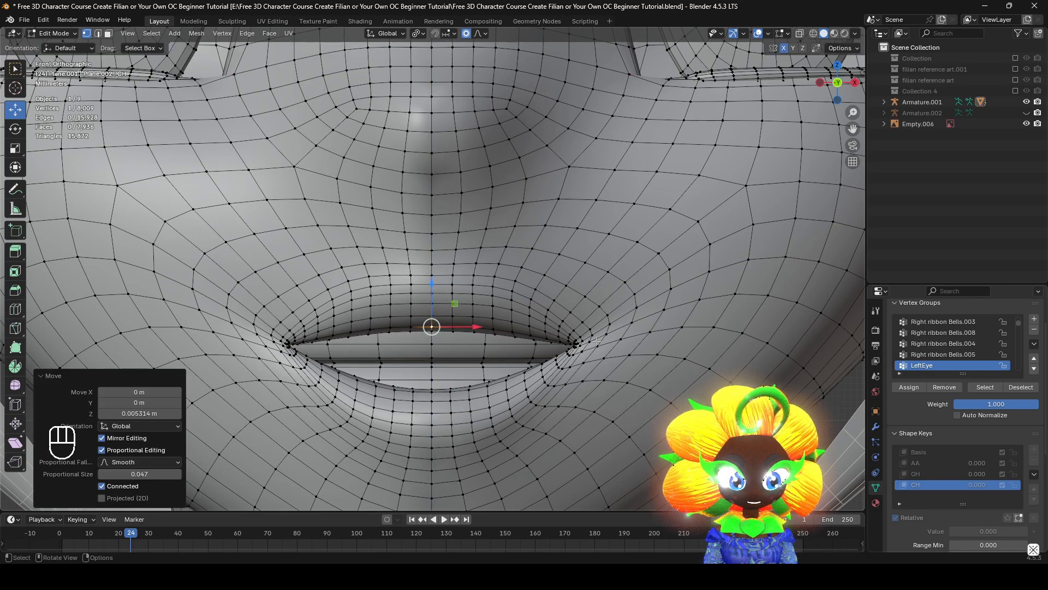
Adjust the height of the CH mouth corners with proportional editing, hiding the overlays to judge the lip shape
left_click(577, 343)
left_click_drag(576, 311, 588, 334)
scroll(746, 93, "down", 3)
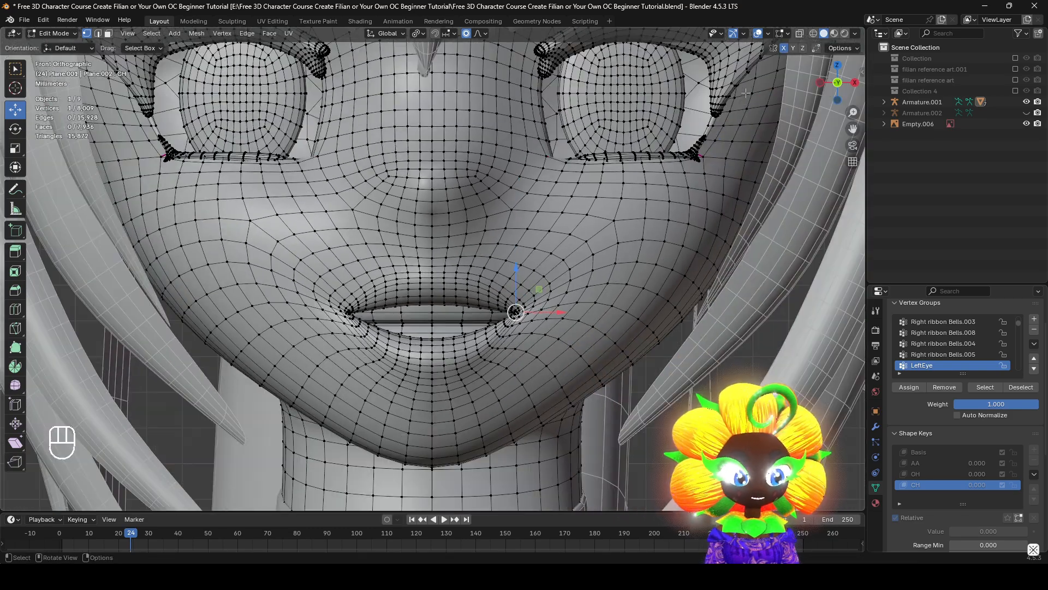
left_click(758, 34)
middle_click_drag(525, 304, 544, 354, "shift")
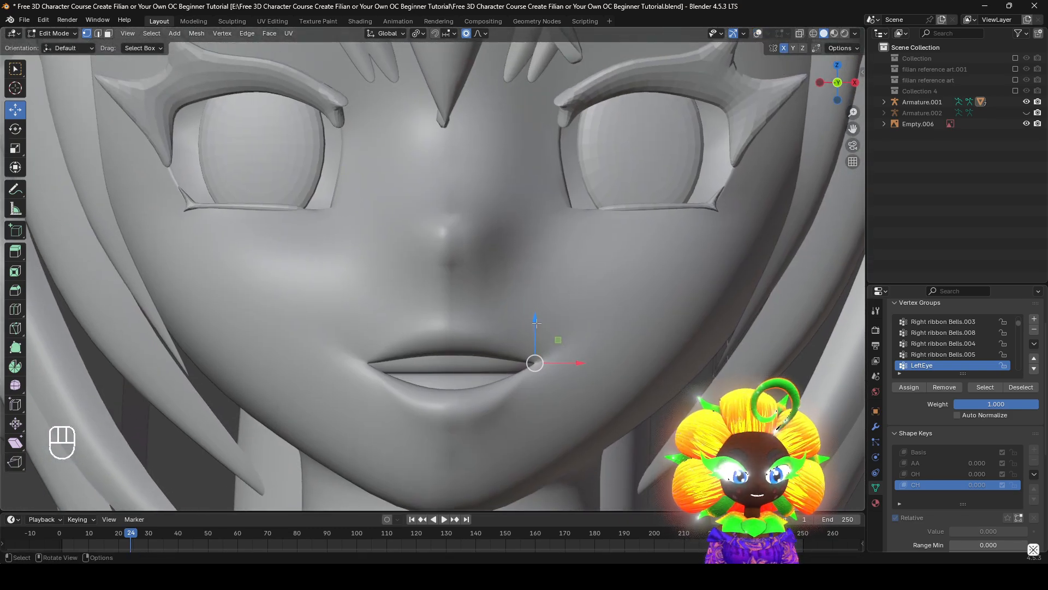
left_click_drag(536, 323, 536, 329)
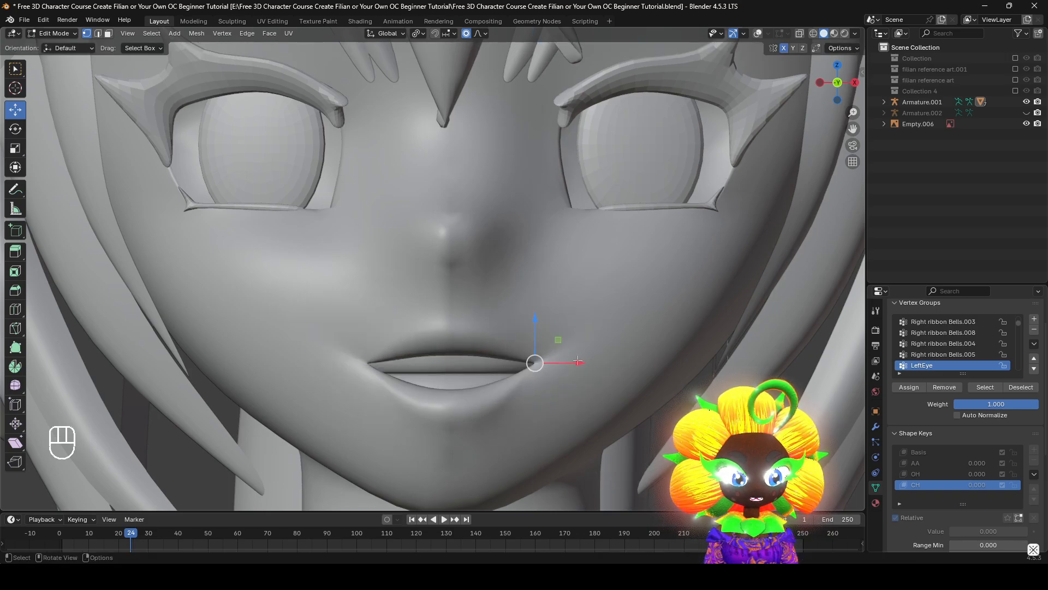
Show the overlays again and move the vertex below the lower lip up 0.000744 m with a proportional size of 0.022
middle_click_drag(646, 386, 629, 359, "shift")
scroll(641, 278, "up", 1)
scroll(550, 318, "up", 1)
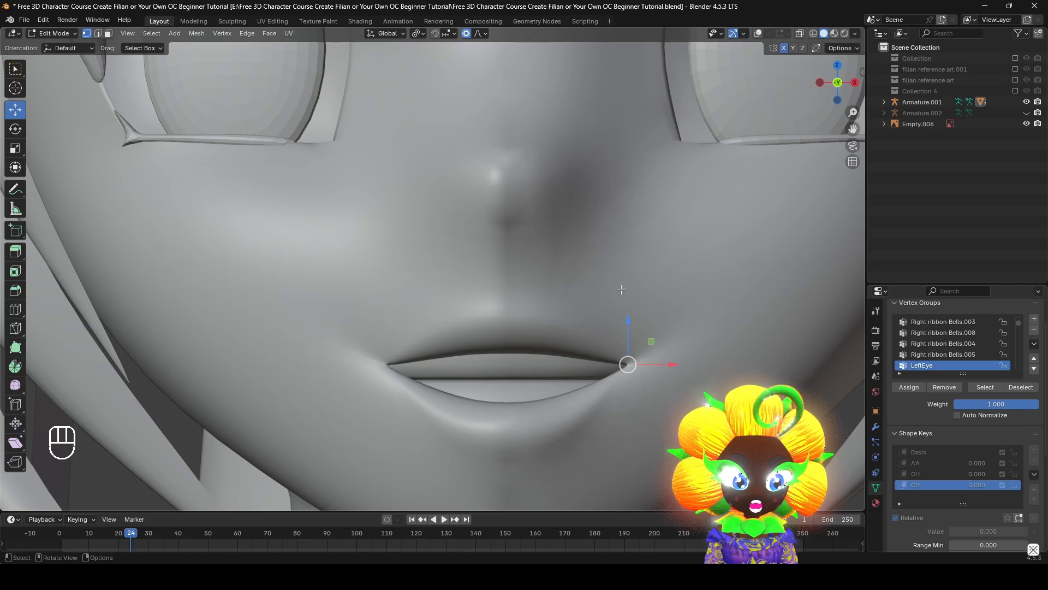
left_click(758, 34)
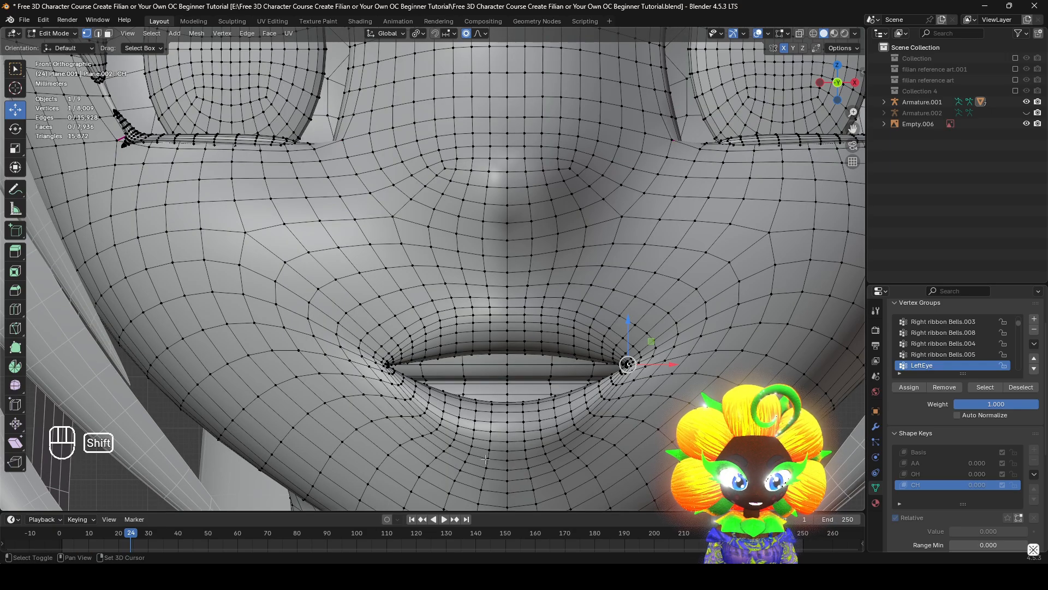
left_click(523, 458)
key("g")
left_click(523, 453)
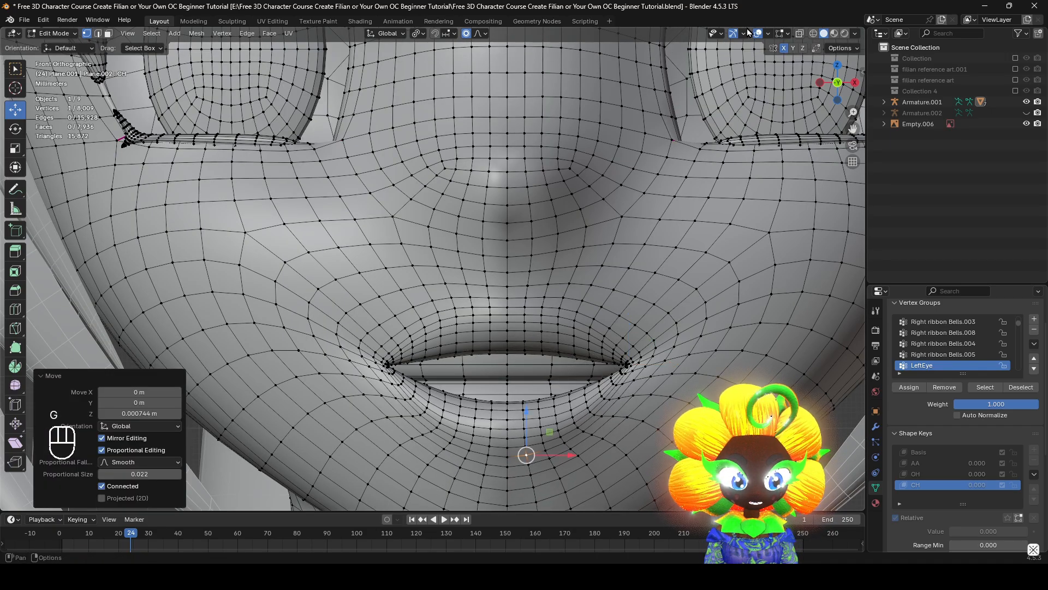
Switch the head to Sculpt Mode, compare the shape keys at different values, and clear all their values
left_click(55, 33)
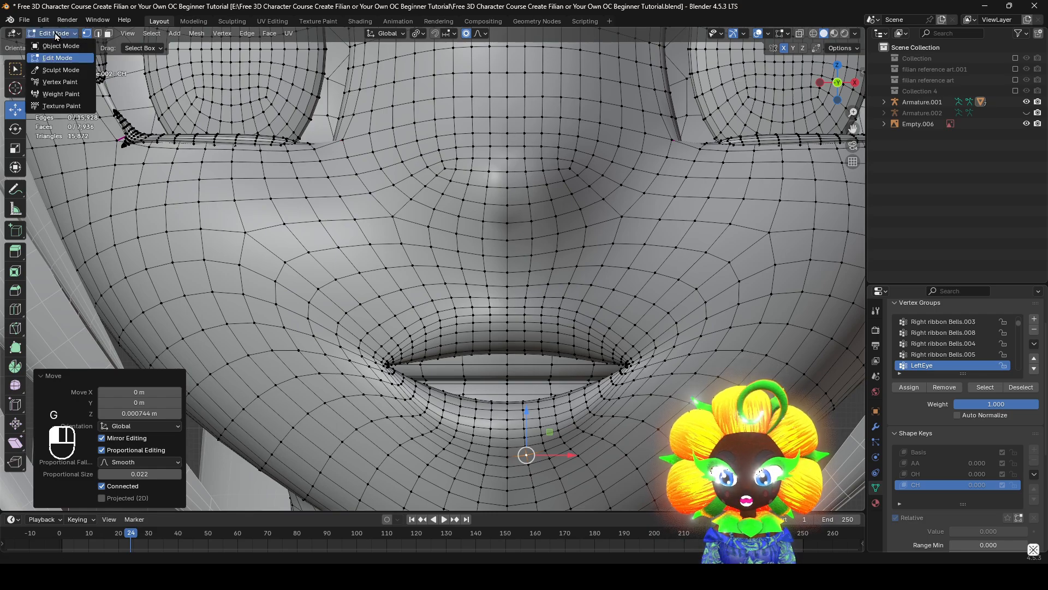
left_click(57, 71)
left_click_drag(982, 490, 1009, 491)
left_click(948, 422)
left_click(945, 433)
middle_click_drag(580, 314, 580, 187, "shift")
scroll(581, 186, "down", 3)
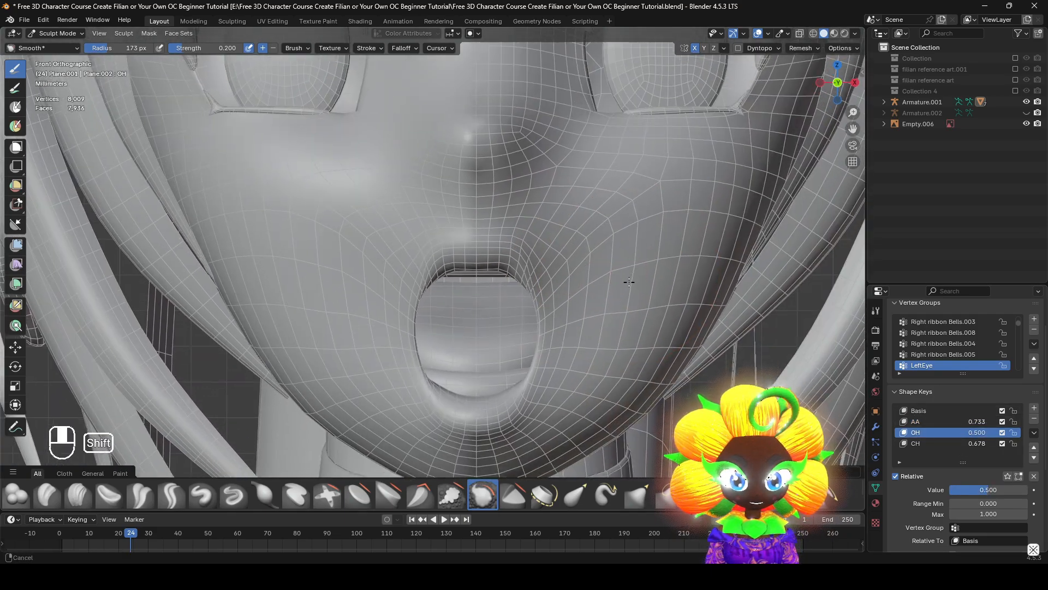
left_click(1034, 476)
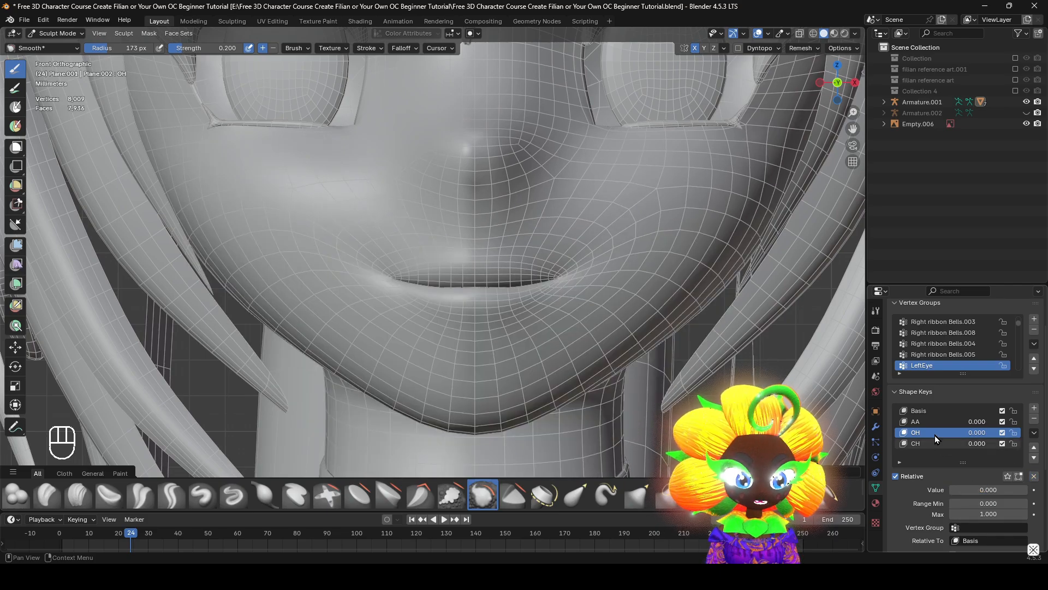
Set the CH value to 1.000 and smooth the lower lip with the Smooth brush, checking it from an angle and the front
left_click_drag(983, 489, 1017, 489)
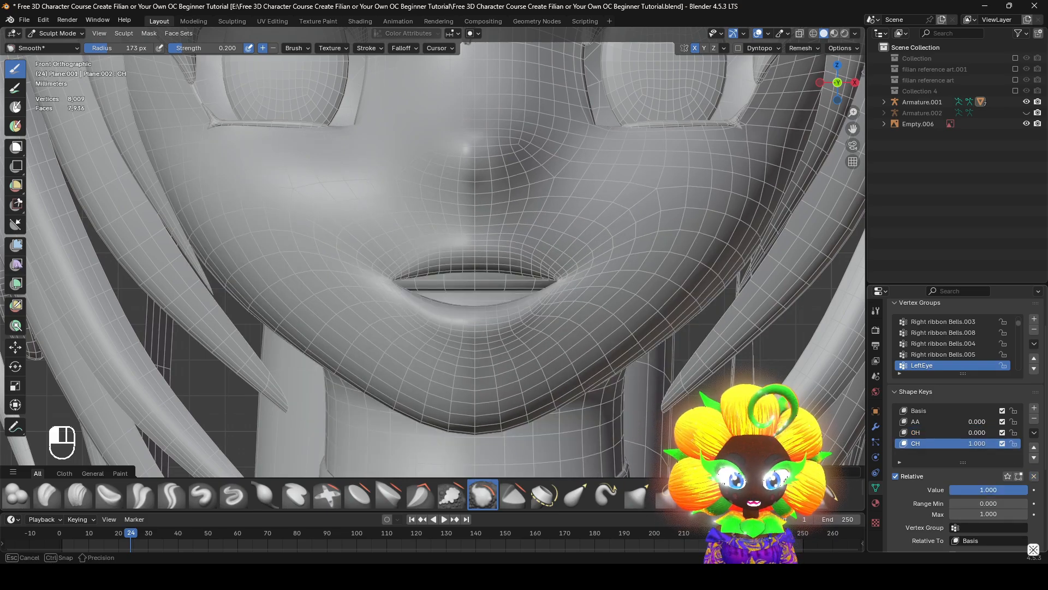
middle_click_drag(499, 312, 459, 323, "shift")
middle_click_drag(459, 323, 513, 319)
mouse_move(513, 320)
middle_mouse_down("shift")
mouse_move(488, 307)
mouse_move(556, 309)
mouse_move(444, 315)
mouse_move(431, 349)
mouse_move(484, 338)
mouse_move(464, 322)
middle_mouse_up("shift")
scroll(489, 307, "up", 4)
scroll(444, 315, "down", 4)
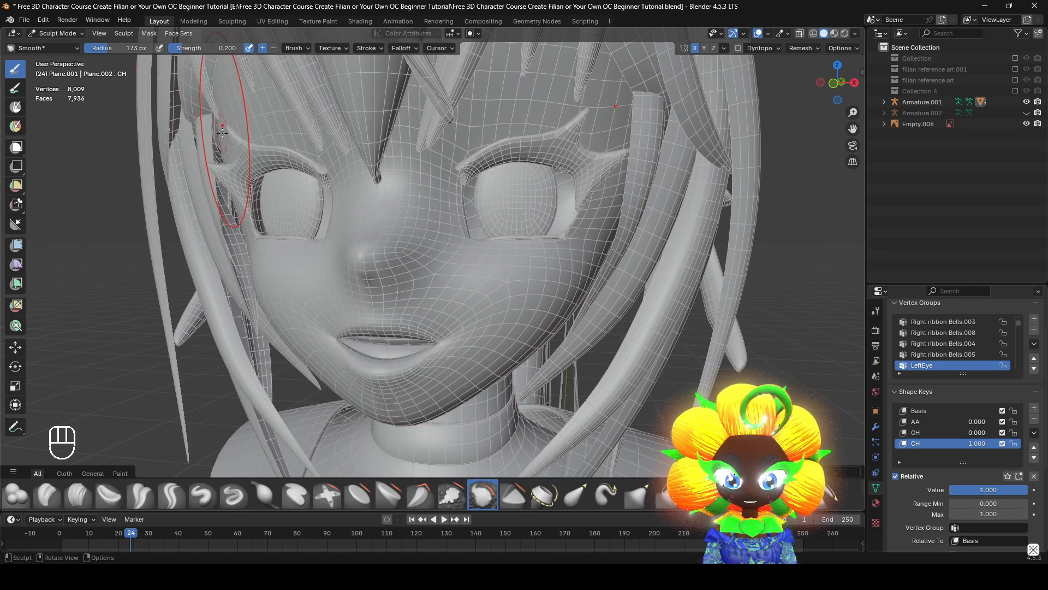
middle_click_drag(360, 173, 443, 193, "alt")
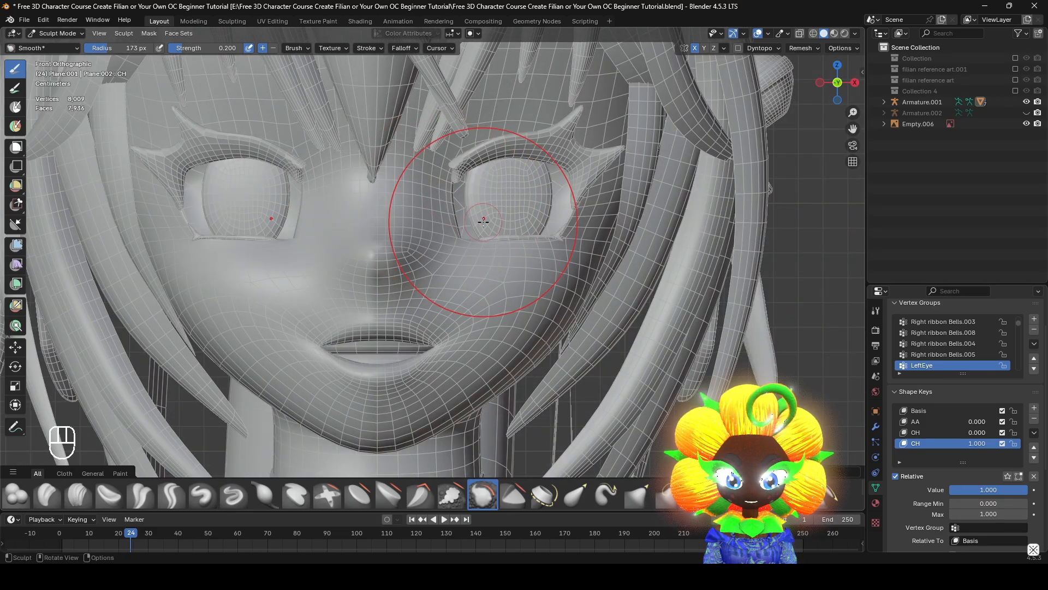
scroll(513, 435, "up", 1)
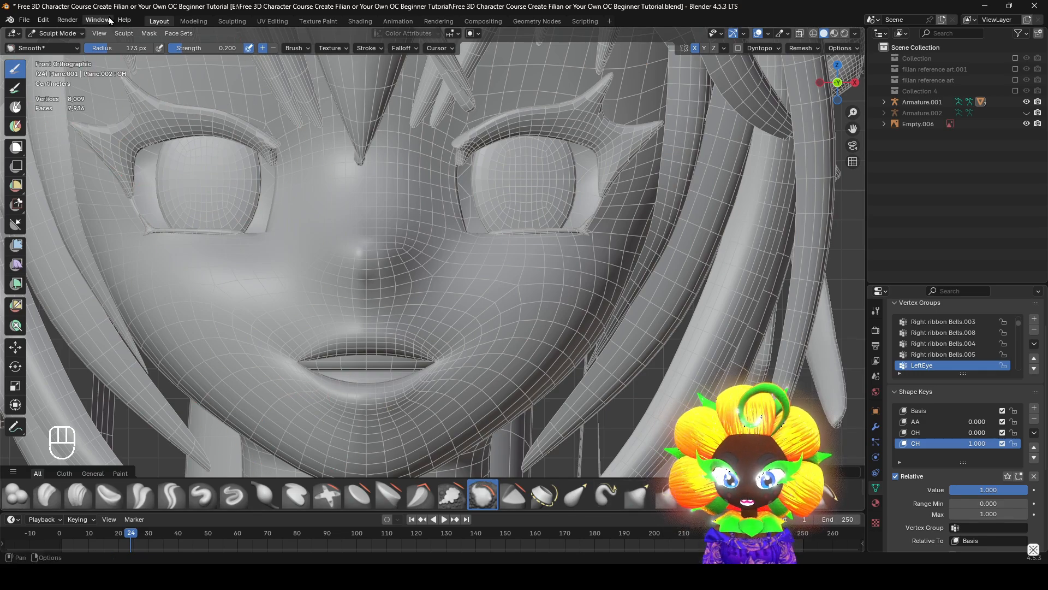
Return to Edit Mode and push the outer cheek contour slightly outward using Shrink/Fatten with proportional editing
left_click(44, 34)
left_click(65, 57)
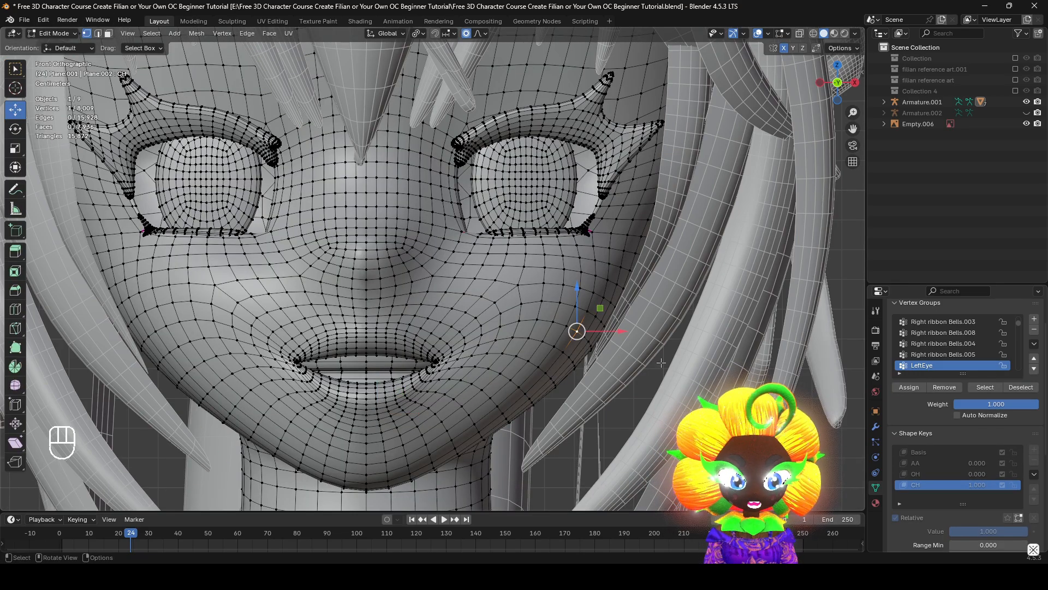
key("alt+s")
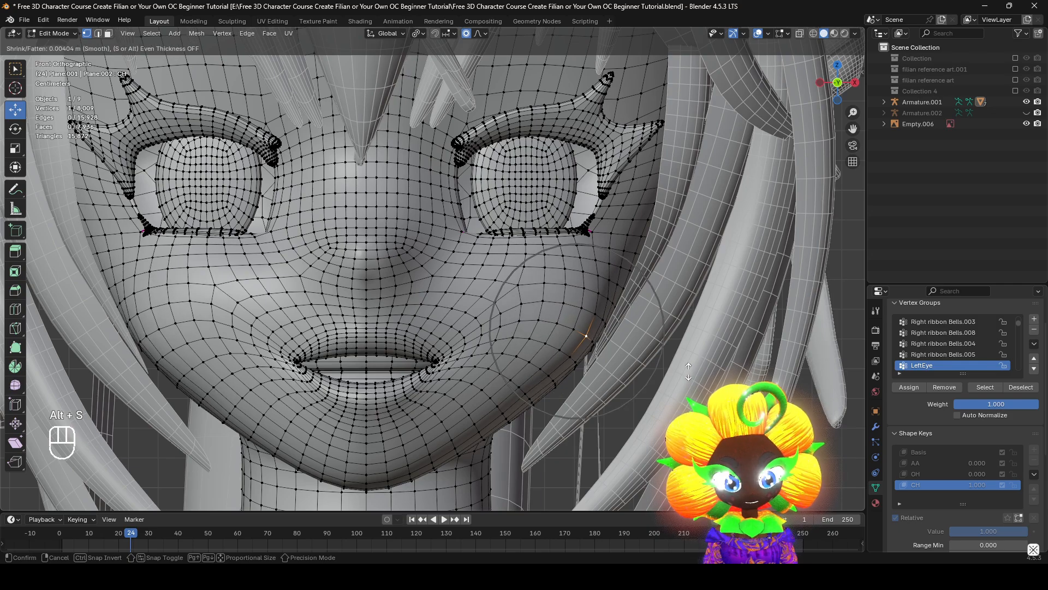
left_click(700, 390)
key("alt+s")
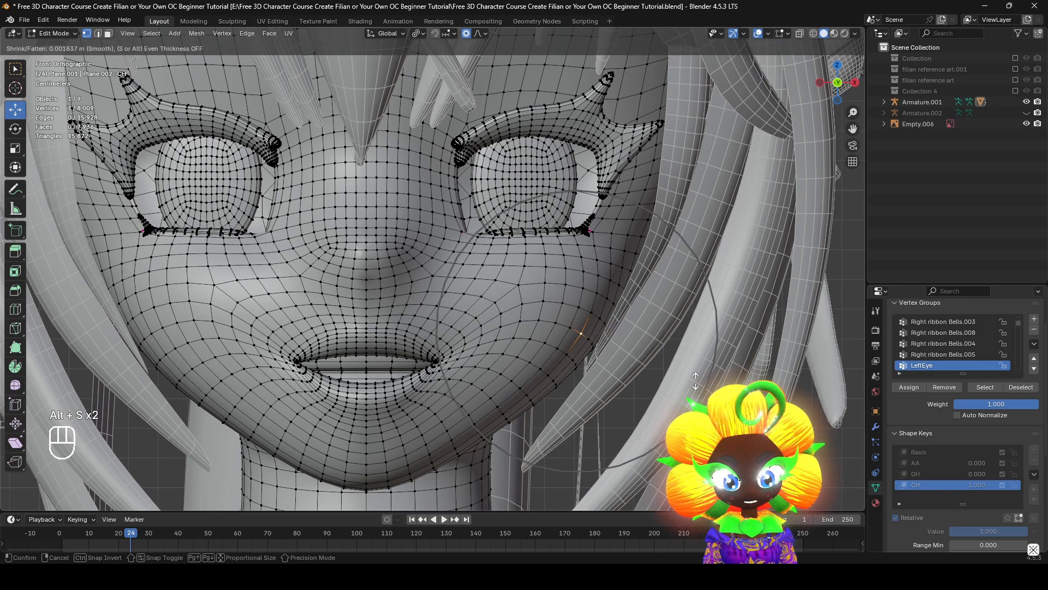
left_click(603, 378)
Refine the lower jawline with Shrink/Fatten, and move its lower vertex 0.000367 m in X and -0.000367 m in Z
key("alt+s")
left_click(568, 377)
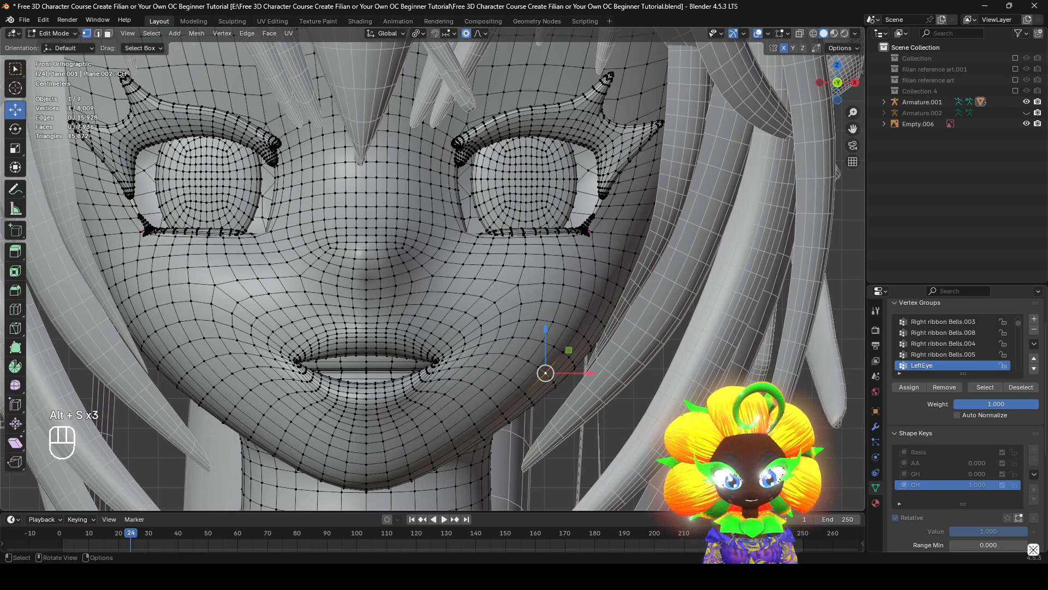
key("alt+s")
left_click(659, 406)
key("g")
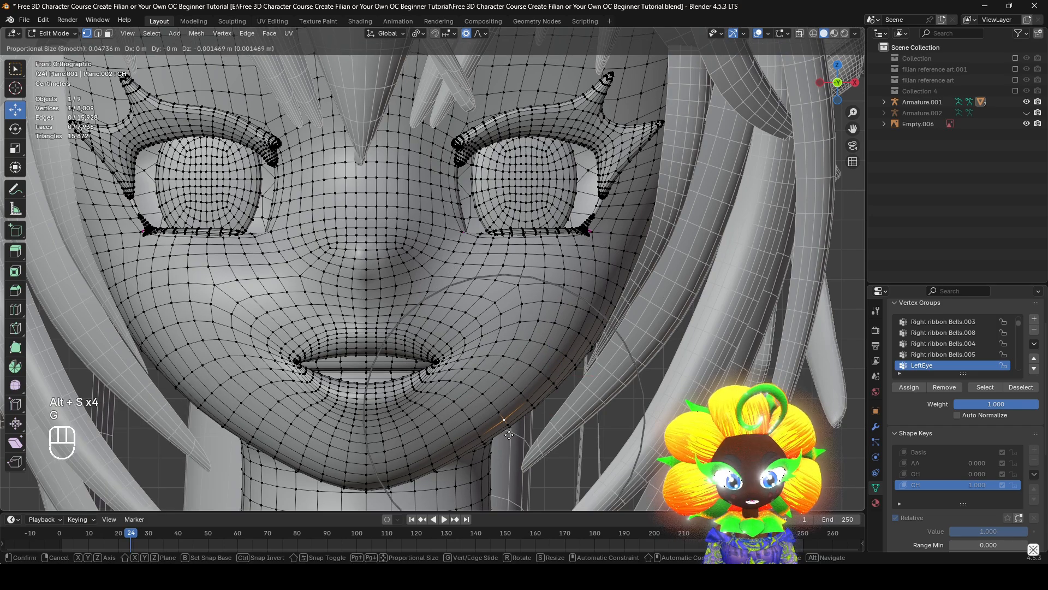
left_click(509, 431)
Return to Object Mode, check the CH shape from an angle, and clear all shape key values
left_click(47, 33)
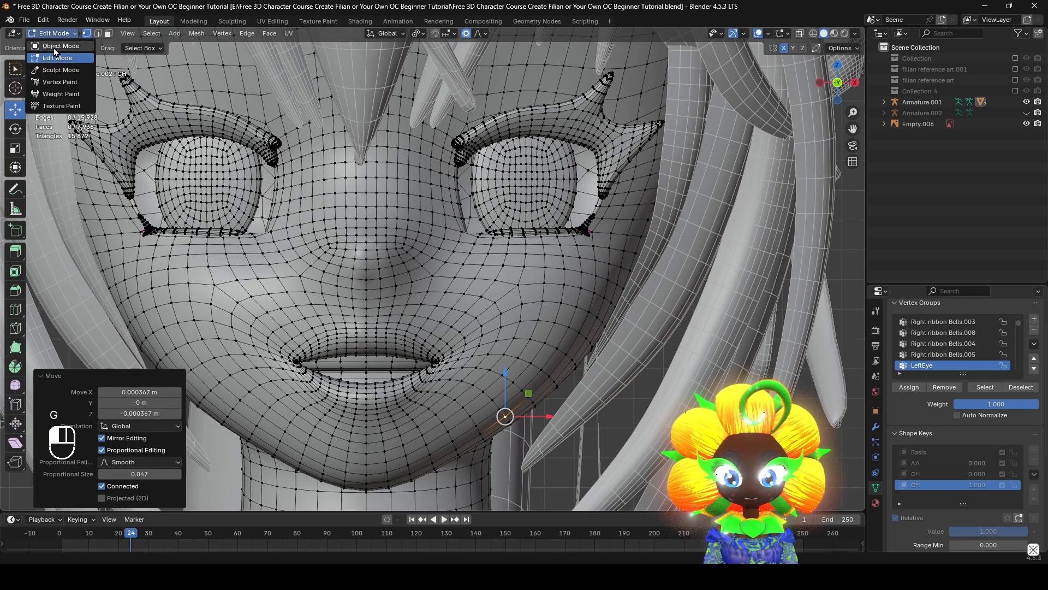
left_click(55, 48)
scroll(634, 300, "down", 3)
middle_click_drag(633, 300, 573, 273)
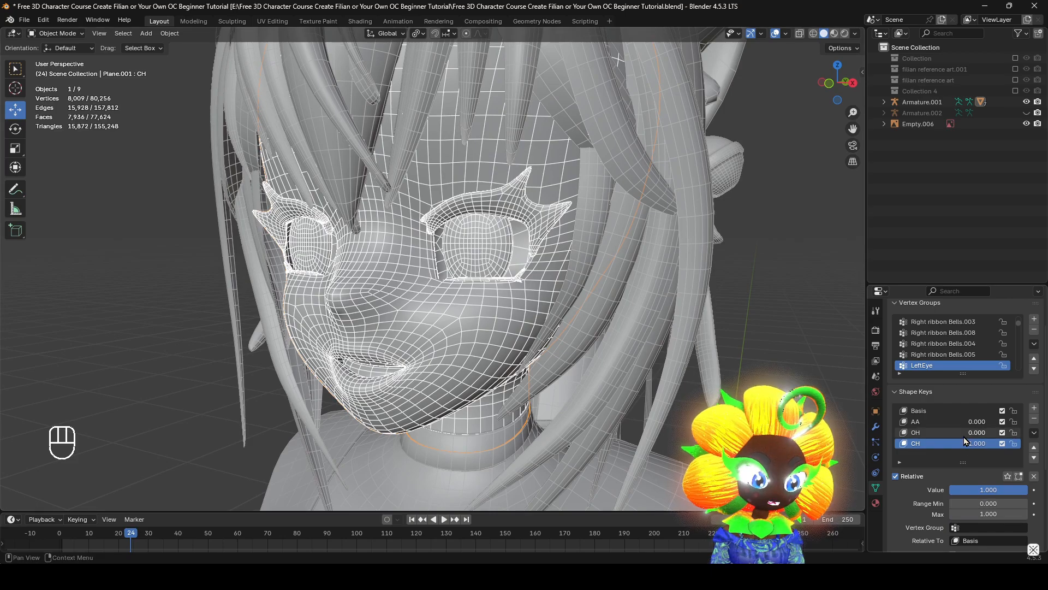
left_click(1033, 477)
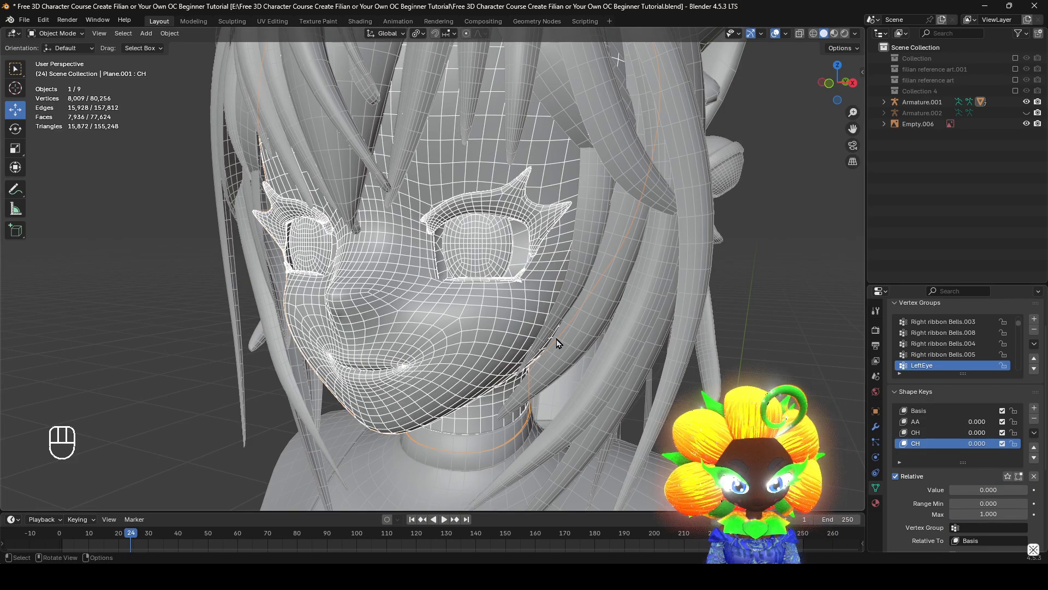
Add a new shape key to the head, name it blink, and enlarge the shape key list
key("KP_1")
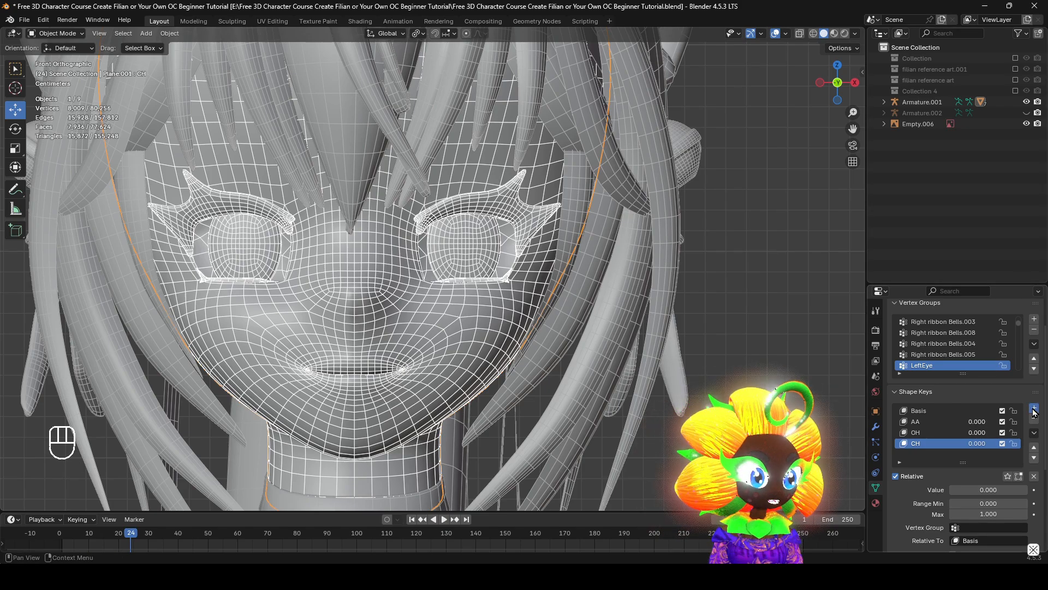
double_click(932, 456)
type("blink")
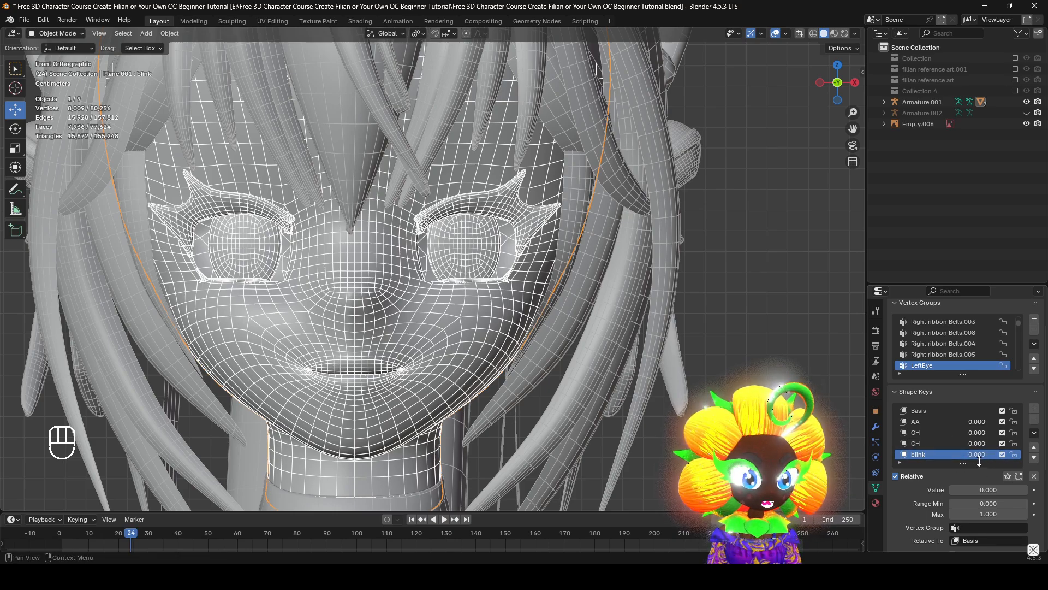
left_click_drag(979, 460, 980, 481)
scroll(980, 470, "down", 3)
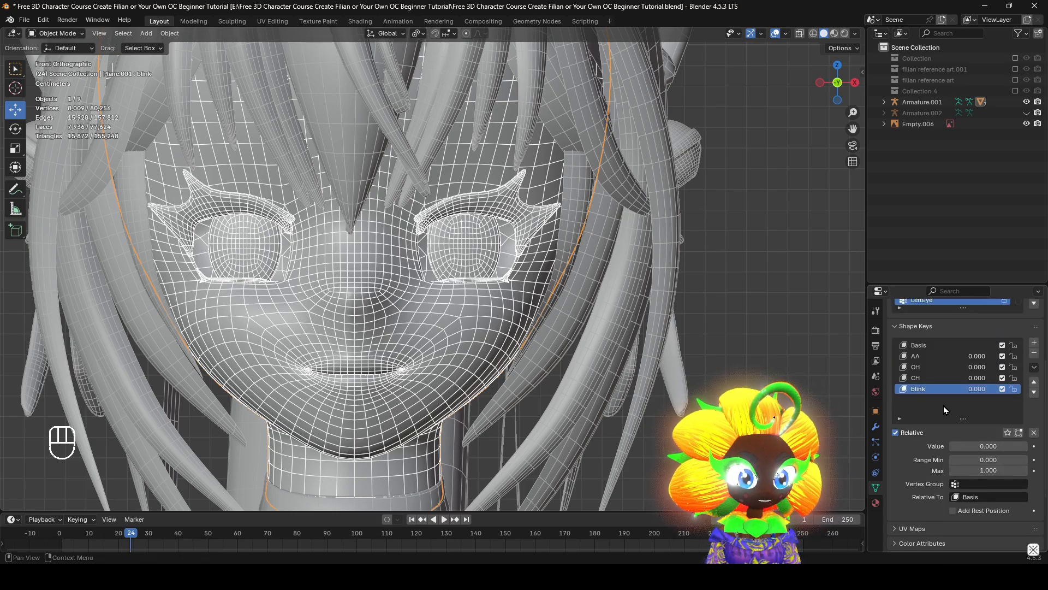
Rename the blink shape key to blink_L
middle_click_drag(487, 241, 479, 279)
scroll(464, 291, "up", 2)
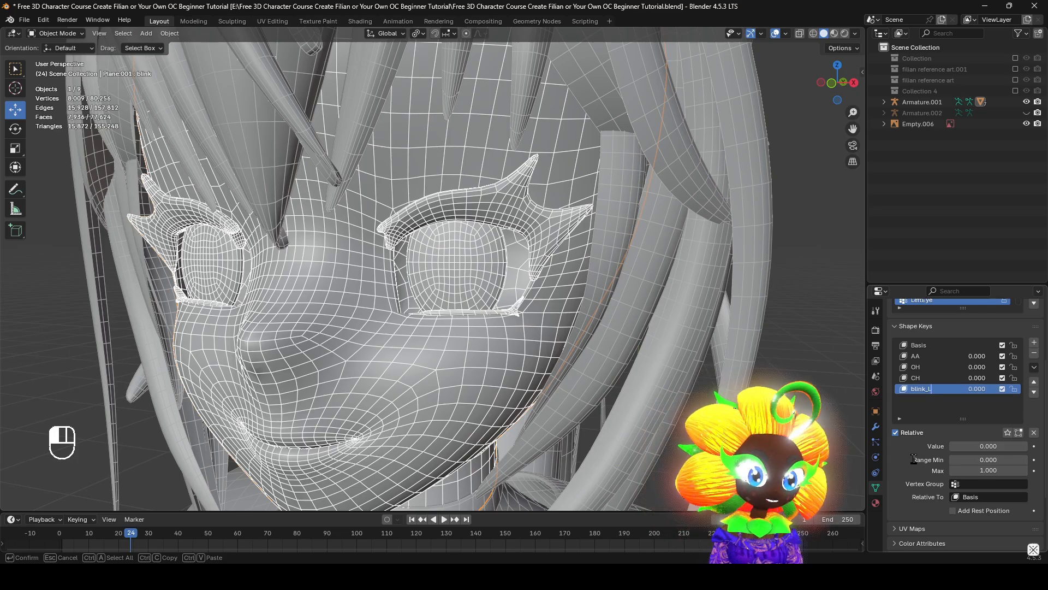
middle_click_drag(628, 328, 565, 322)
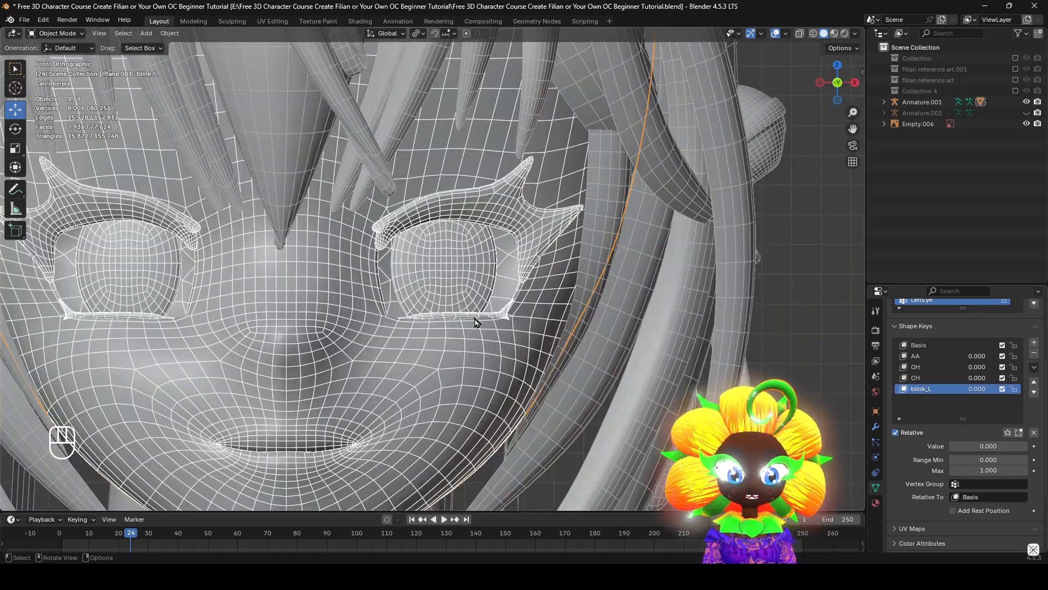
Examine the eye and eyelash topology up close in Edit Mode and Object Mode
key("Tab")
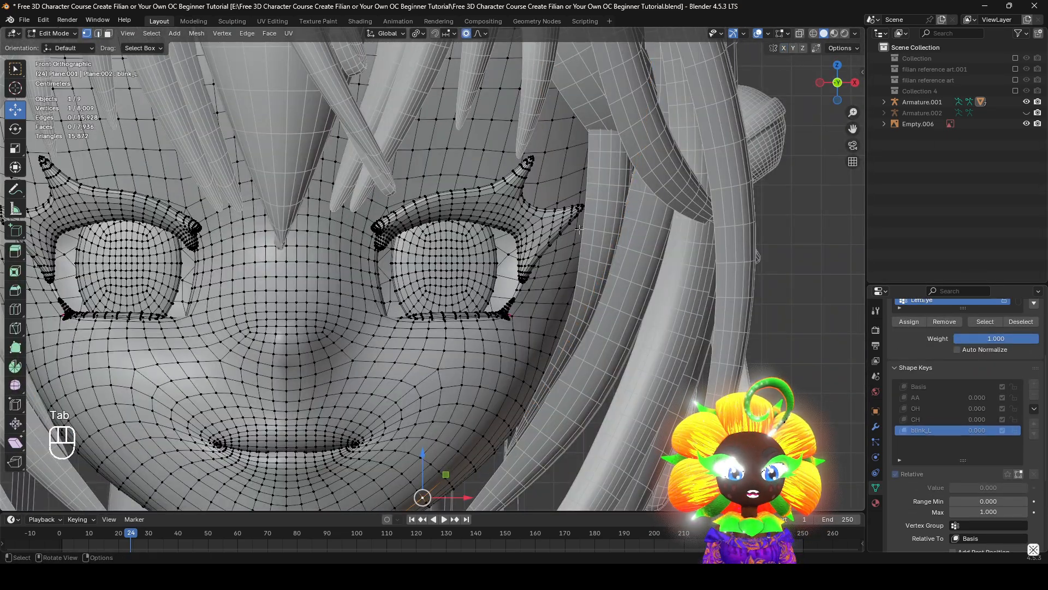
scroll(562, 242, "up", 2)
middle_click_drag(511, 284, 498, 302, "shift")
scroll(501, 350, "up", 1)
key("Tab")
key("Tab")
key("Tab")
scroll(492, 279, "down", 3)
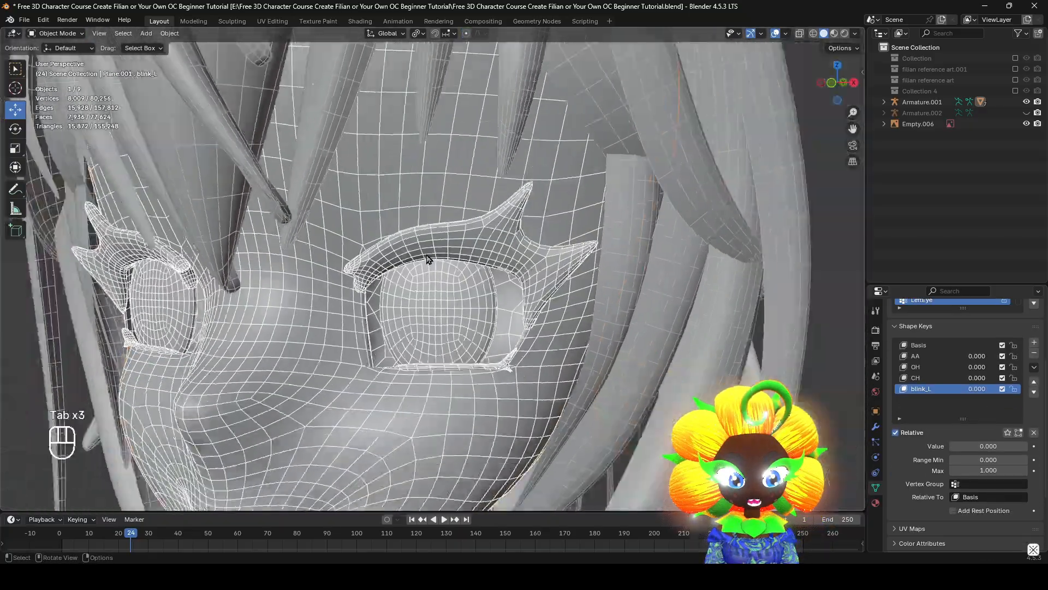
Apply Shade Smooth to the head and select its entire mesh in Edit Mode on the blink_L key
right_click(477, 241)
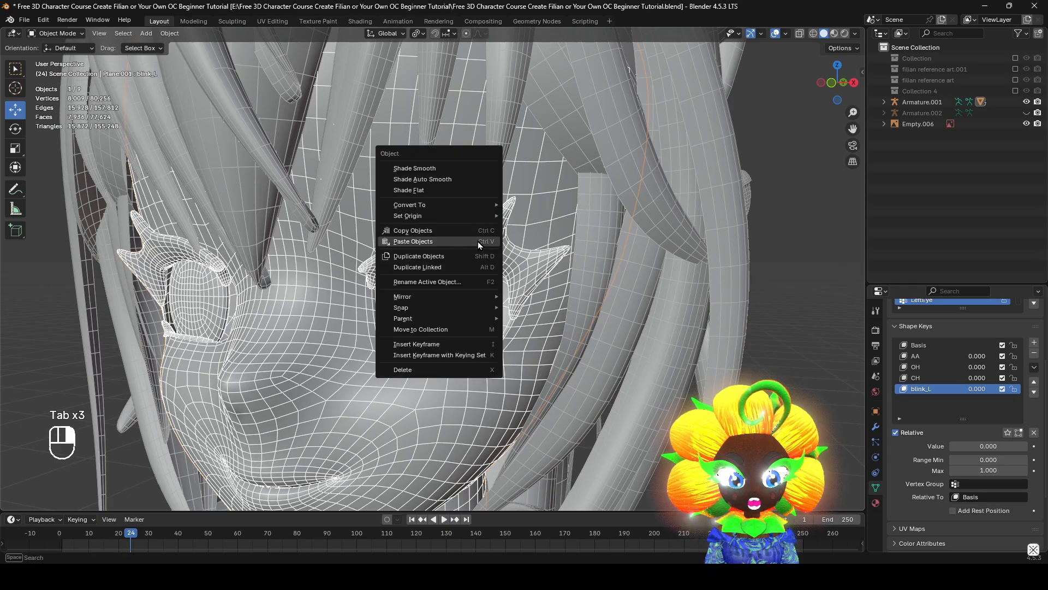
left_click(447, 167)
key("Tab")
scroll(582, 321, "up", 5)
scroll(582, 321, "down", 8)
key("Tab")
key("Tab")
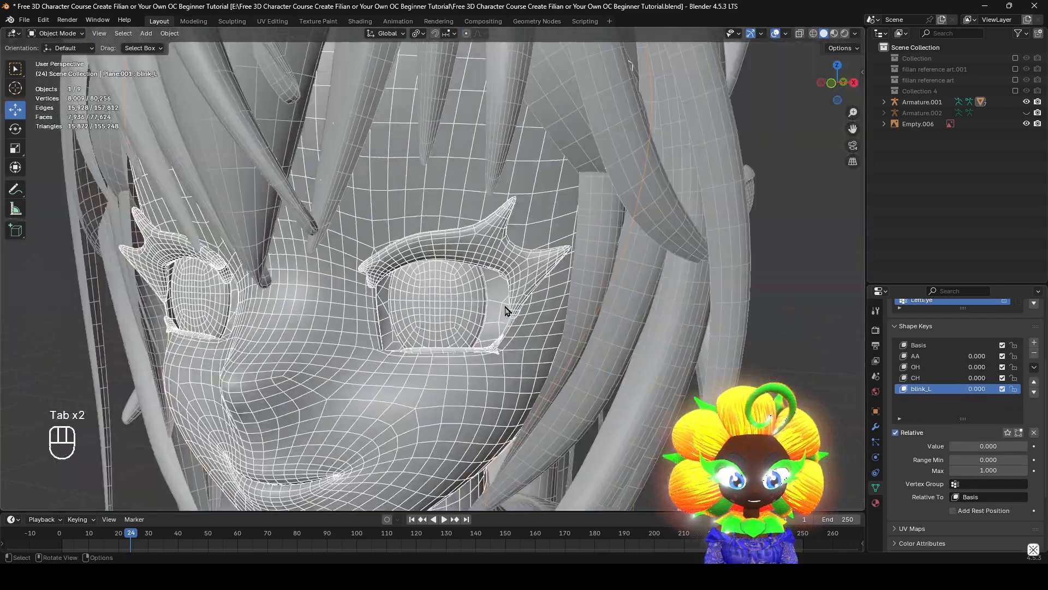
key("a")
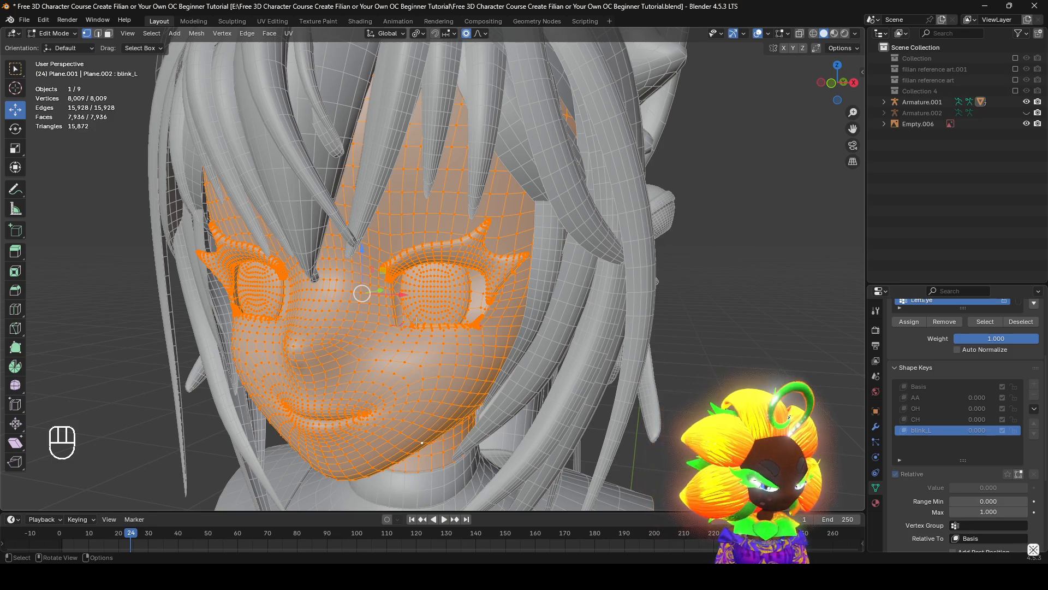
Reset the custom normals on the fully selected head mesh and smooth its normal vectors
middle_click_drag(416, 322, 566, 280)
scroll(567, 281, "down", 1)
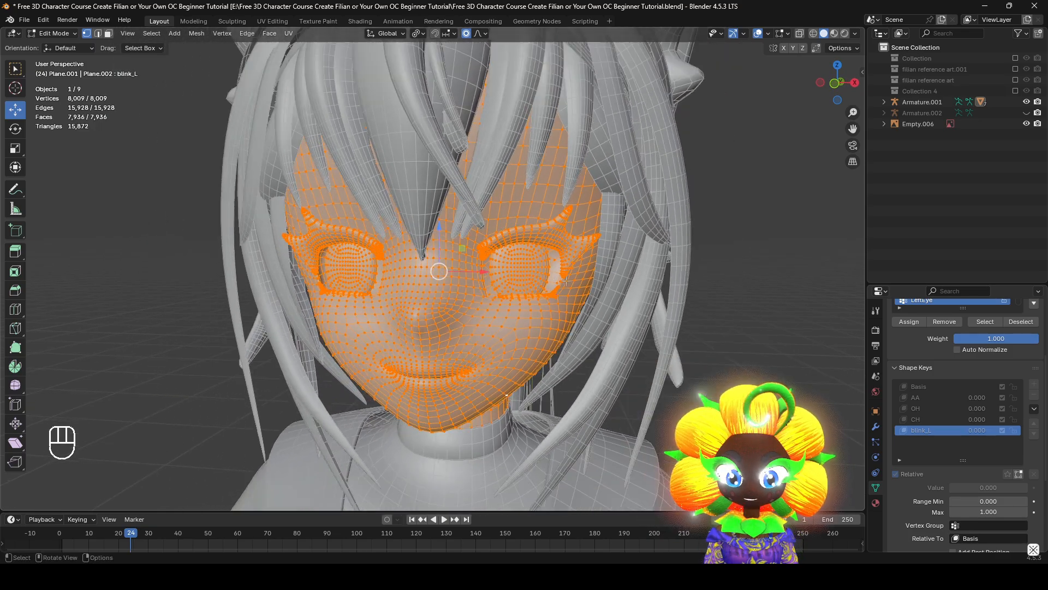
scroll(588, 301, "up", 1)
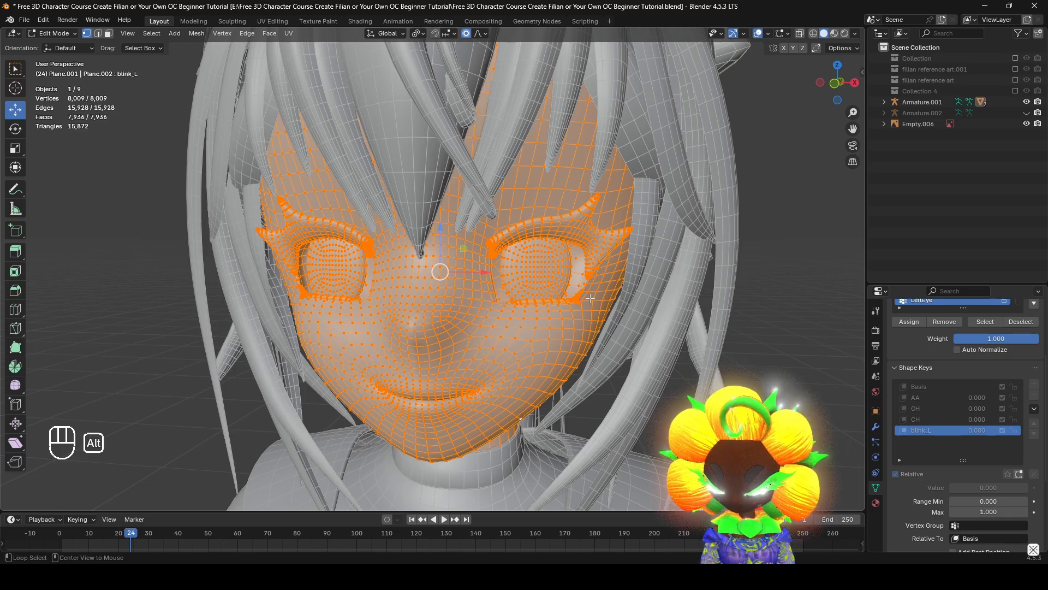
key("alt+n")
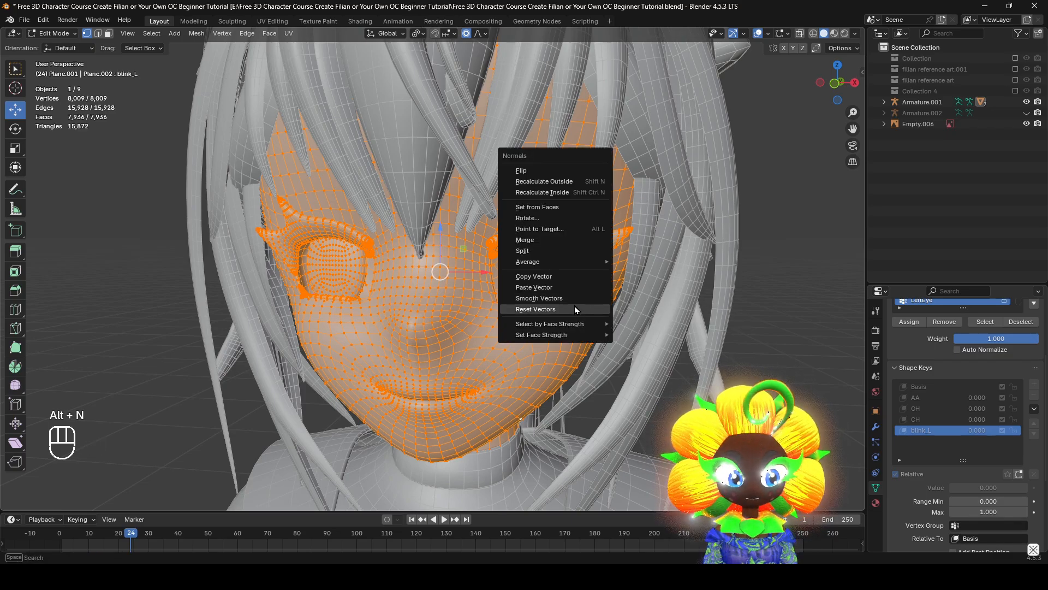
key("alt+n")
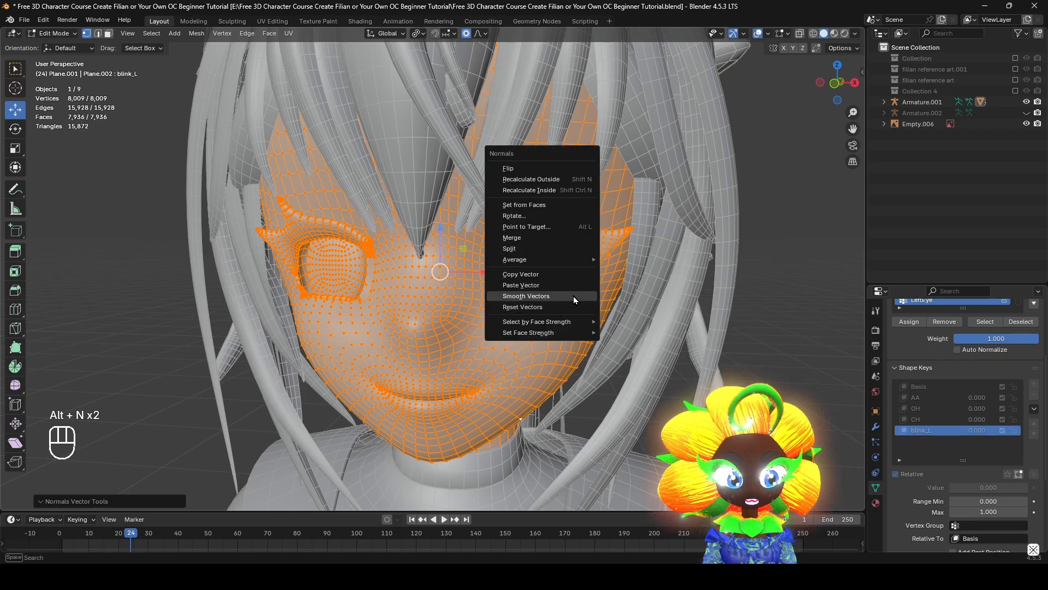
left_click(573, 296)
Select a vertex at the middle of the left upper eyelash's lower edge and try moving it
middle_click_drag(573, 295, 469, 298)
middle_click_drag(676, 300, 573, 362, "shift")
scroll(570, 316, "up", 5)
key("z")
scroll(508, 337, "up", 2)
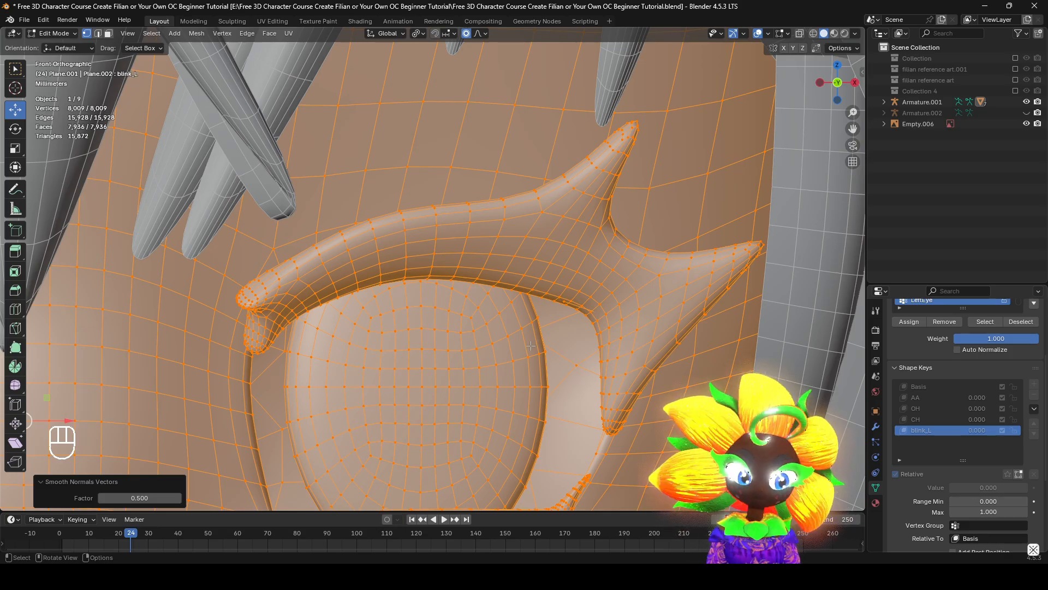
key("z")
middle_click_drag(487, 274, 492, 252, "shift")
left_click(492, 252)
scroll(524, 284, "down", 4)
middle_click_drag(599, 329, 464, 113, "shift")
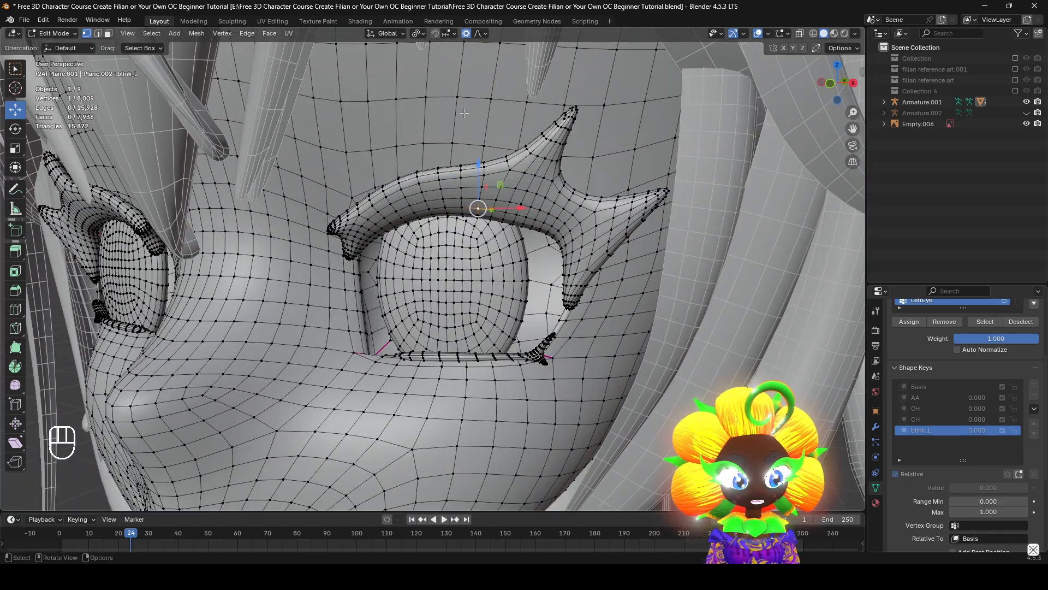
key("g")
right_click(588, 295)
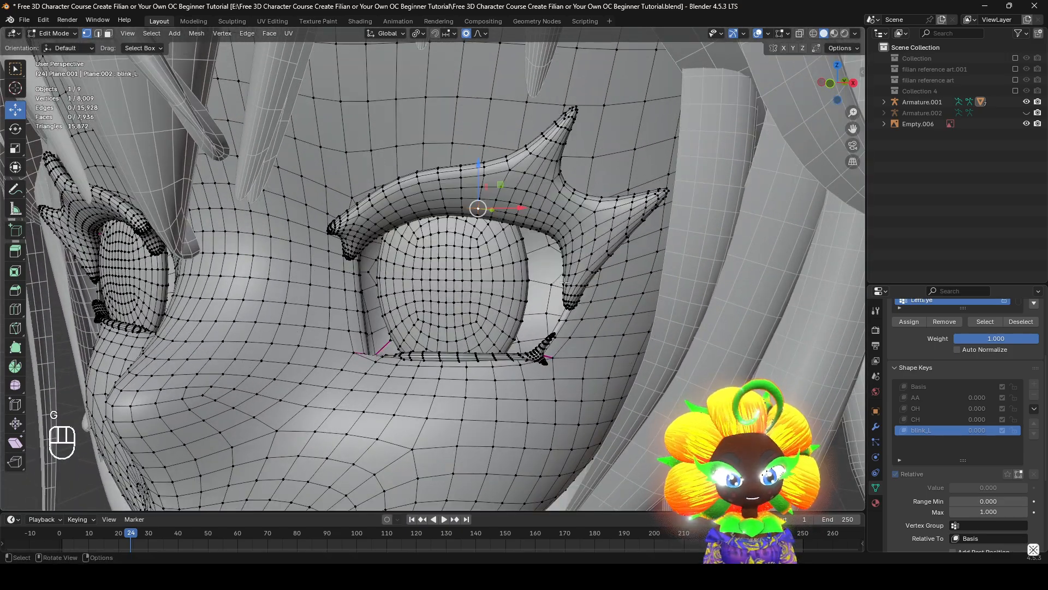
key("g")
right_click(566, 350)
Select the middle vertex of the left upper eyelash's lower edge together with the neighbouring eyelid rim vertex
scroll(487, 221, "up", 3)
scroll(481, 175, "up", 2)
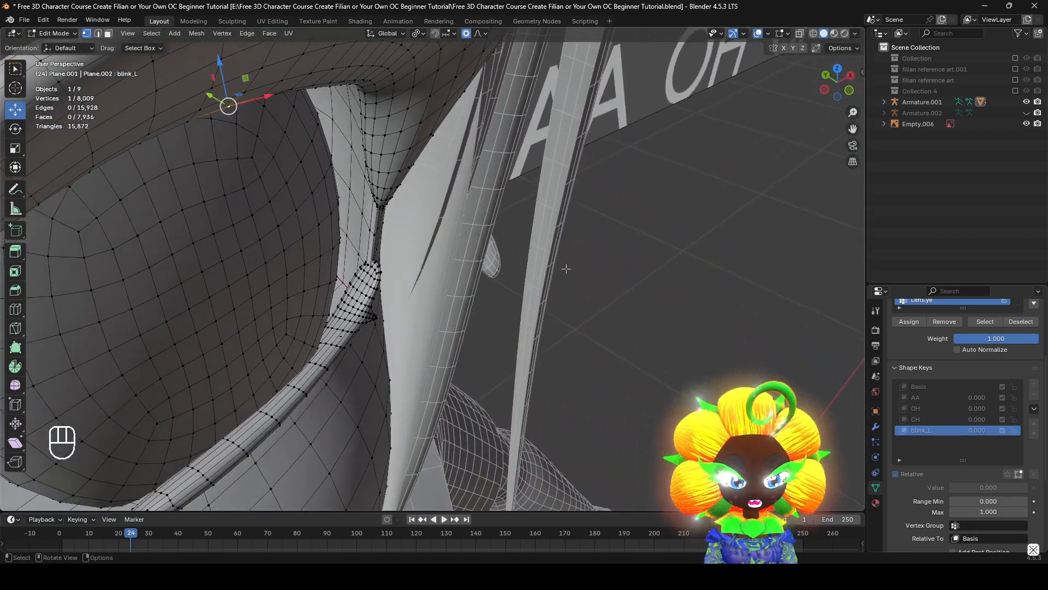
key("KP_Decimal")
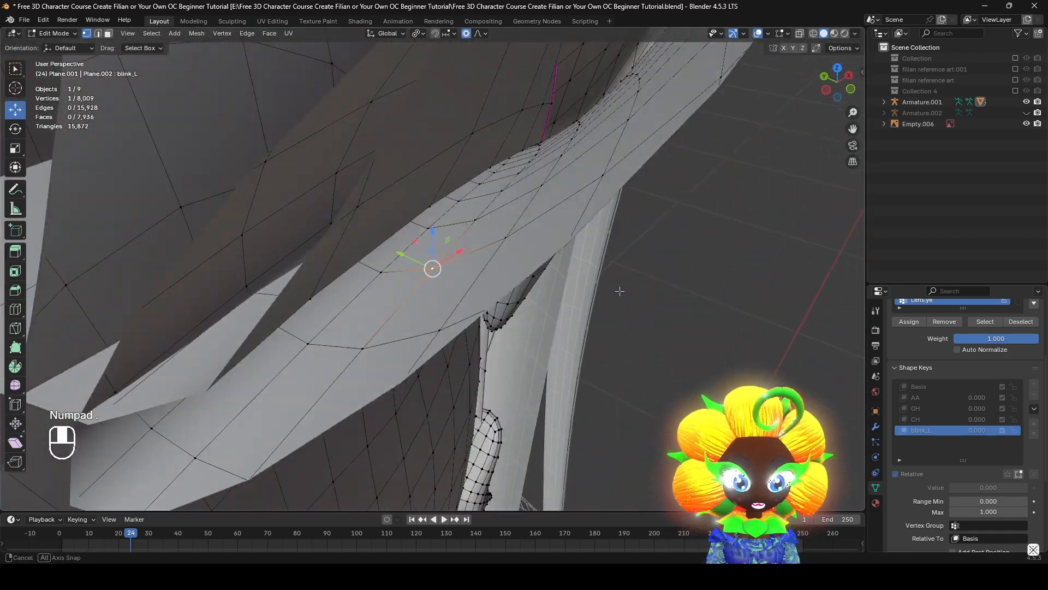
middle_click_drag(620, 291, 425, 224)
left_click(372, 315, "shift")
middle_click_drag(372, 315, 391, 258)
left_click(434, 267, "shift")
key("z")
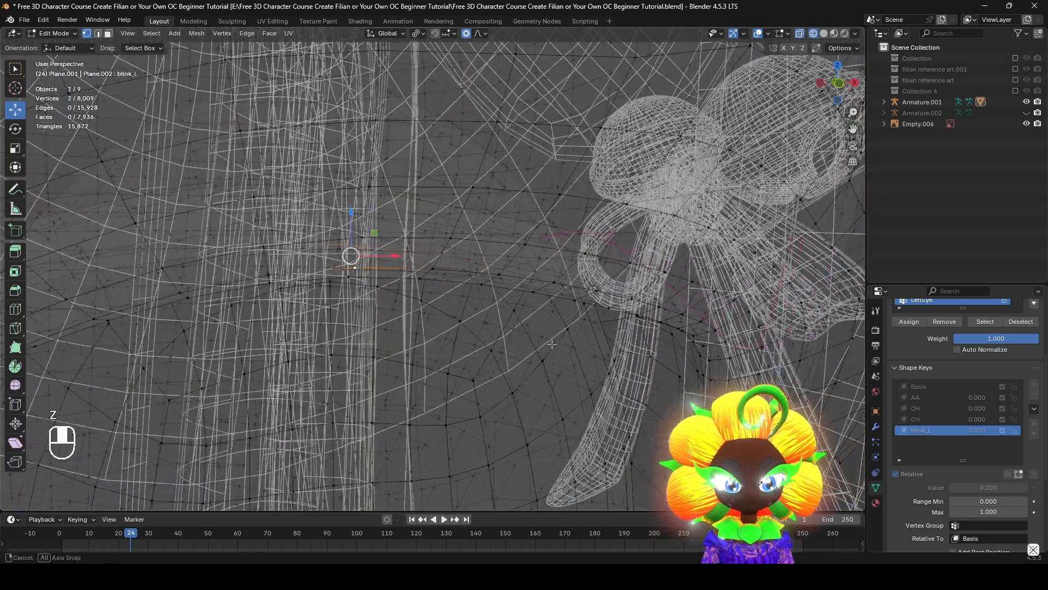
middle_click_drag(508, 305, 549, 342, "alt")
key("z")
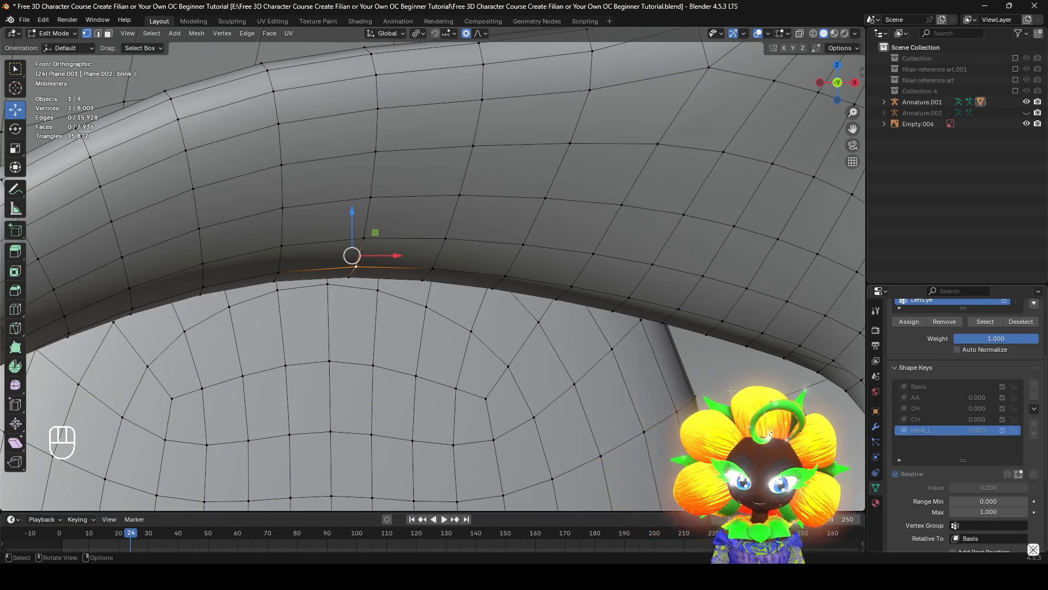
Try pulling the two selected lash and eyelid vertices down in front view with smooth proportional editing
scroll(571, 352, "down", 5)
scroll(571, 352, "down", 3)
key("g")
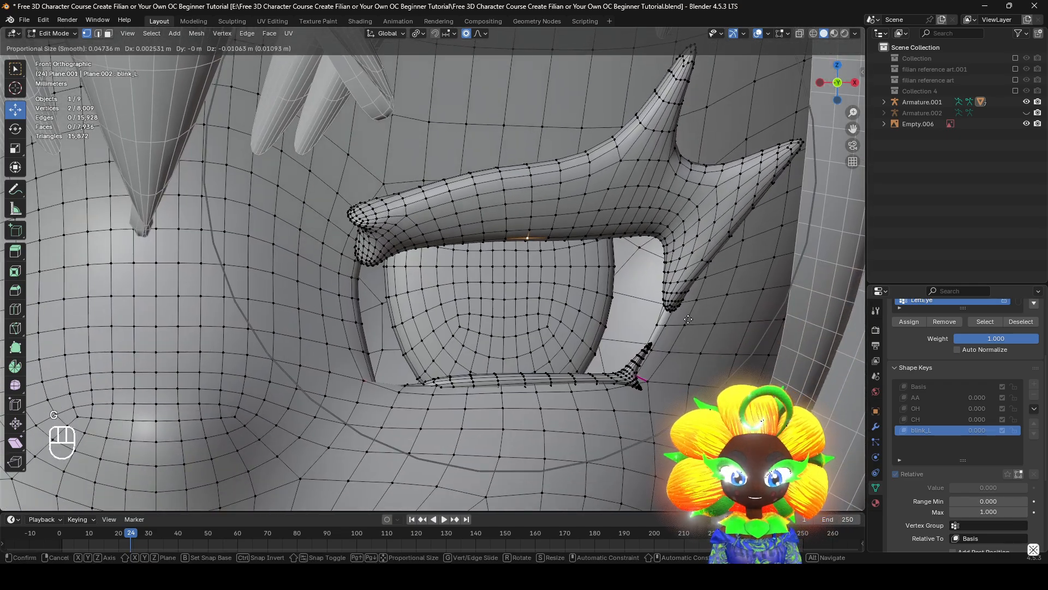
left_click(688, 407)
key("g")
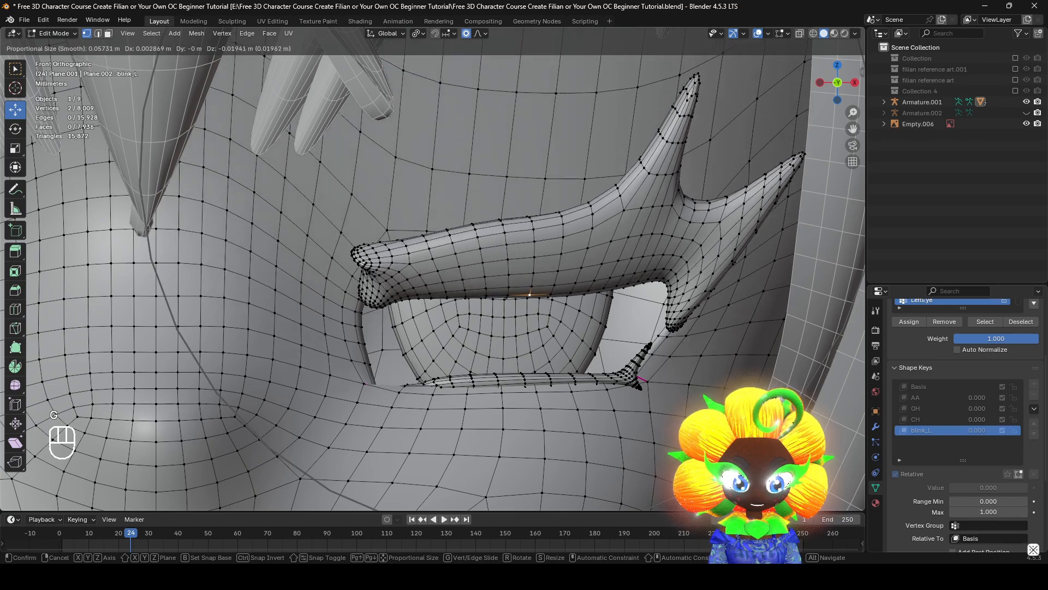
right_click(669, 454)
scroll(605, 370, "down", 4)
key("g")
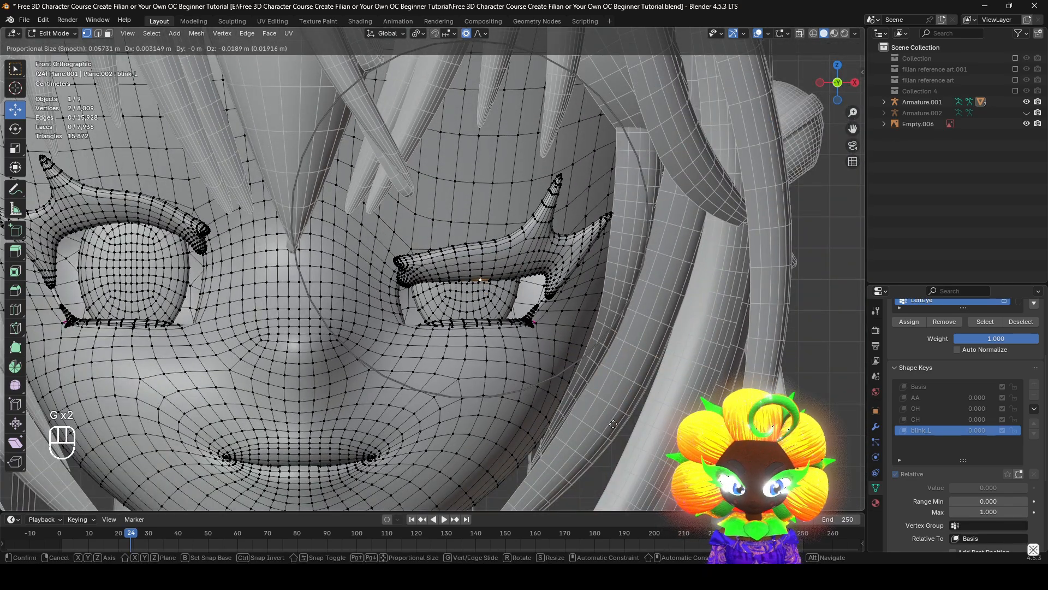
right_click(607, 452)
key("g")
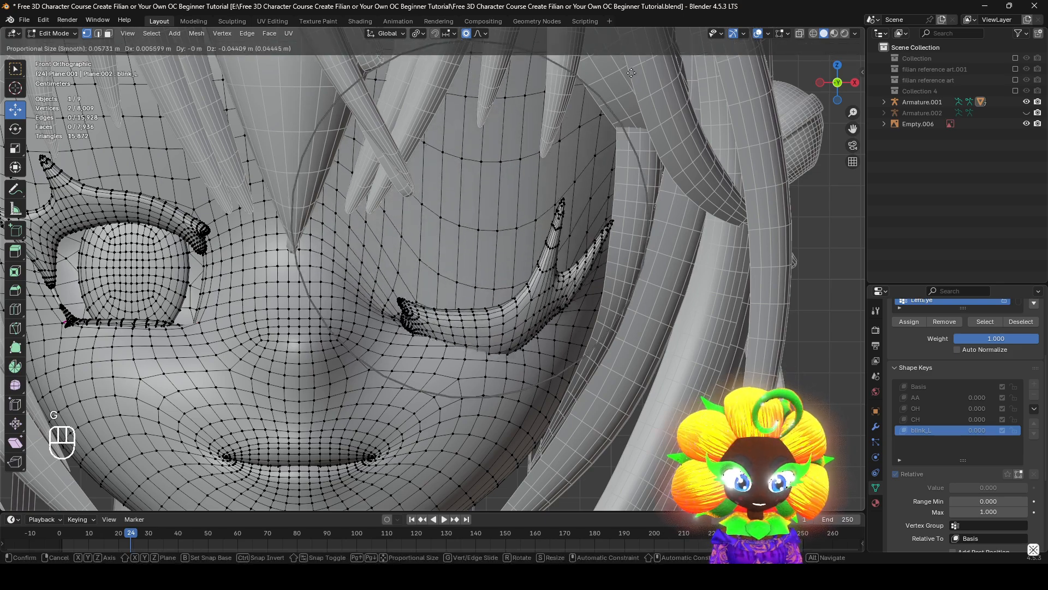
right_click(552, 407)
Add the edge loop around the middle of the left upper eyelash to the selection and try moving it down
scroll(382, 269, "up", 2)
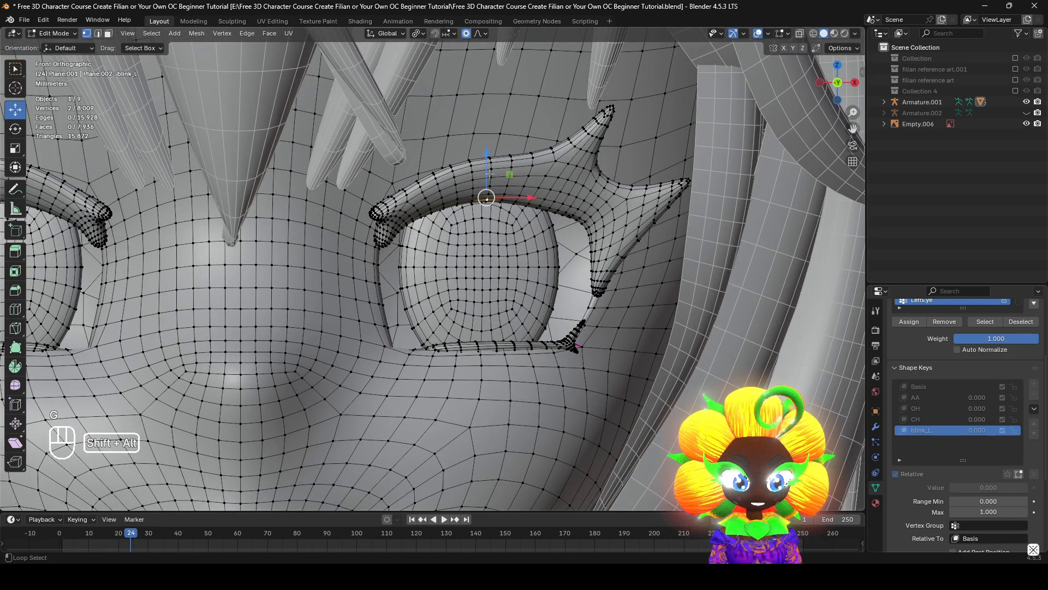
key("g")
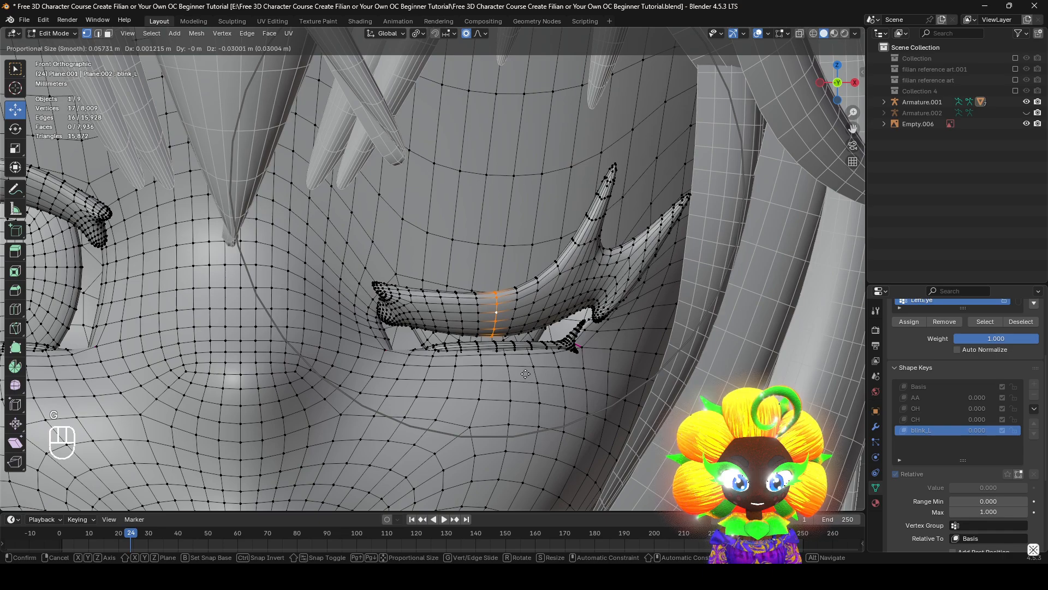
scroll(526, 375, "down", 1)
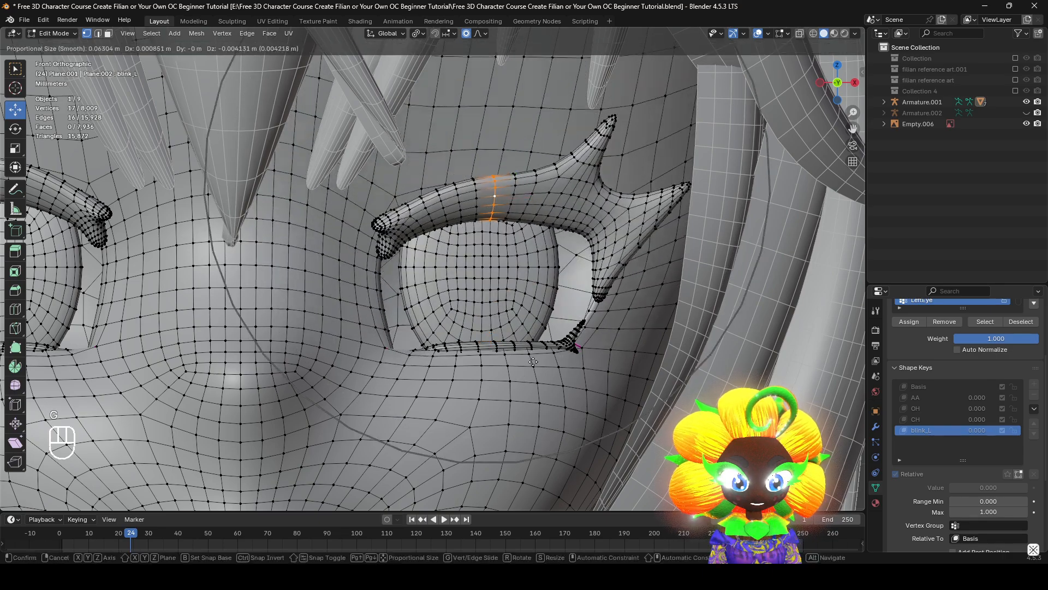
right_click(536, 460)
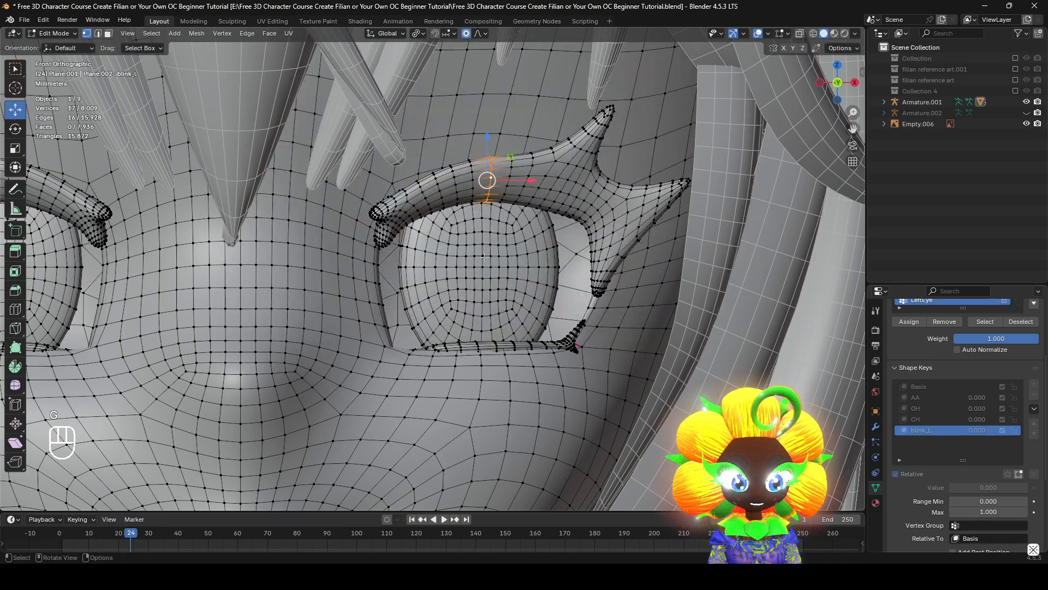
key("g")
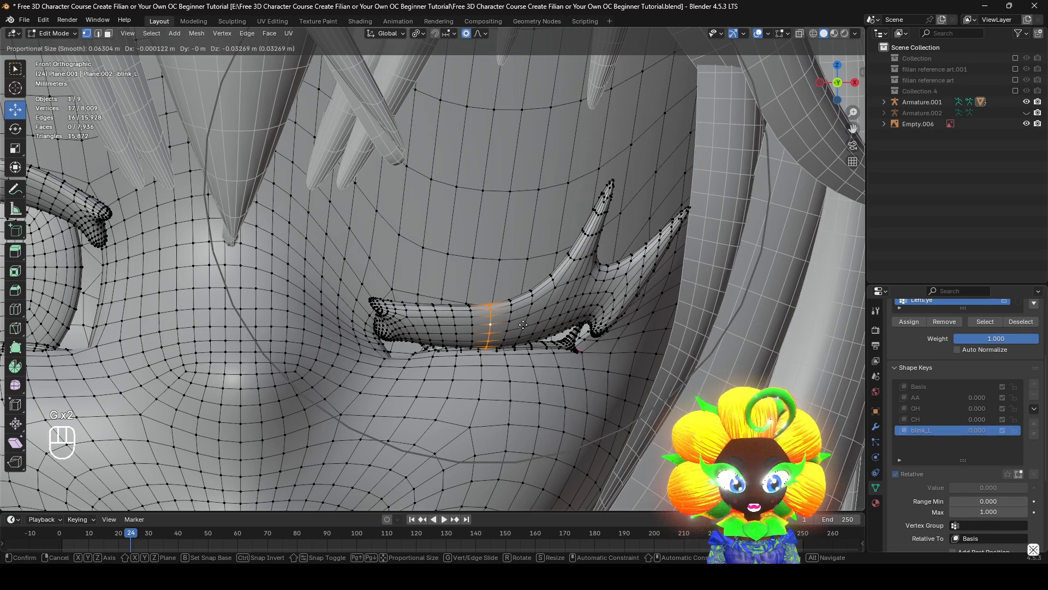
right_click(528, 315)
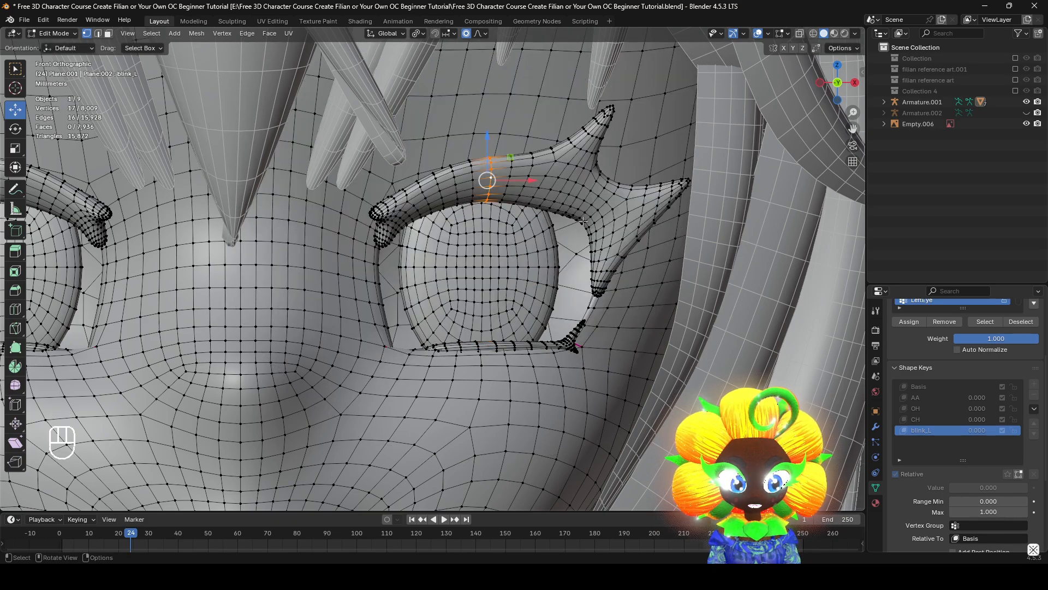
Try lowering the left upper eyelash as one piece, excluding its outermost spike section, with smooth proportional editing
key("l")
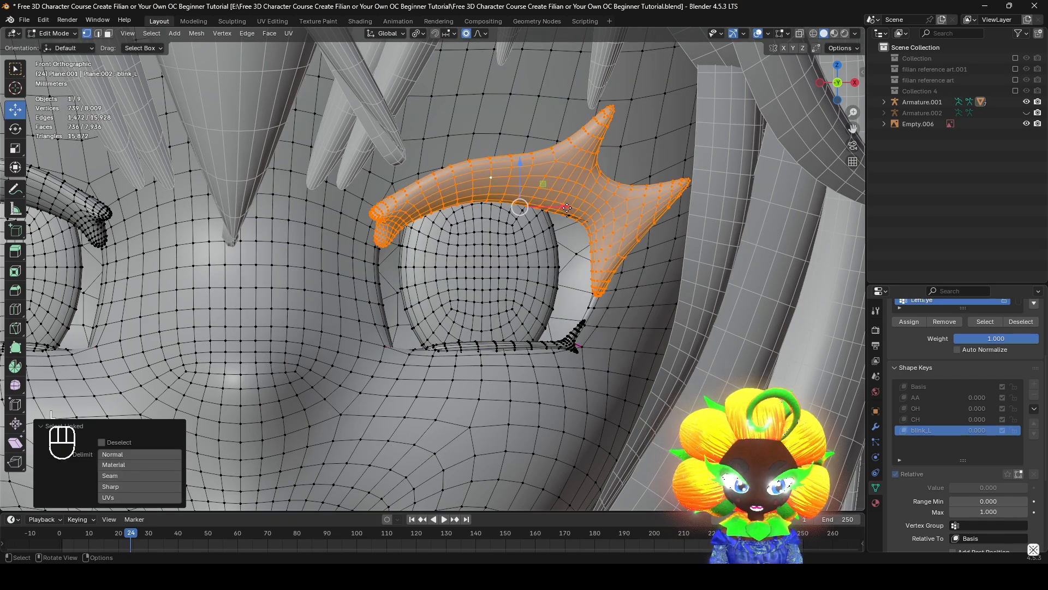
key("g")
key("z")
key("c")
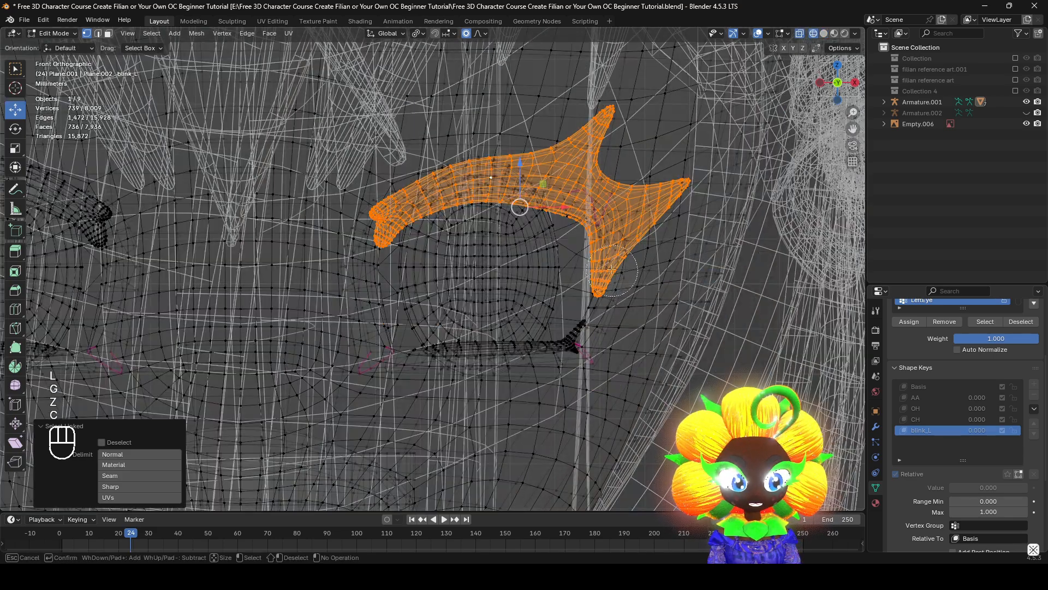
right_click(700, 191)
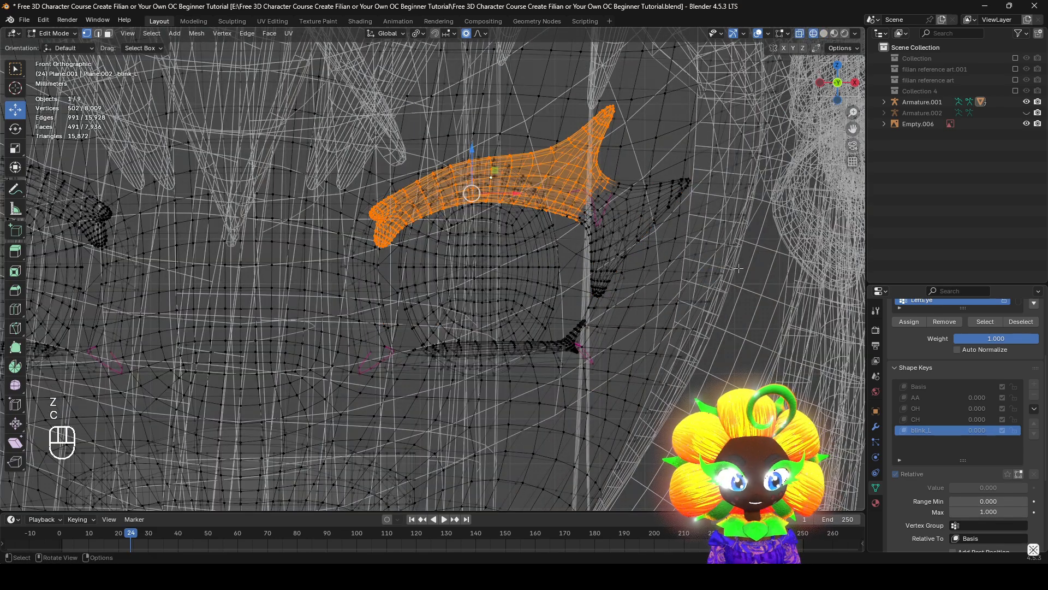
key("z")
key("g")
left_click(697, 330)
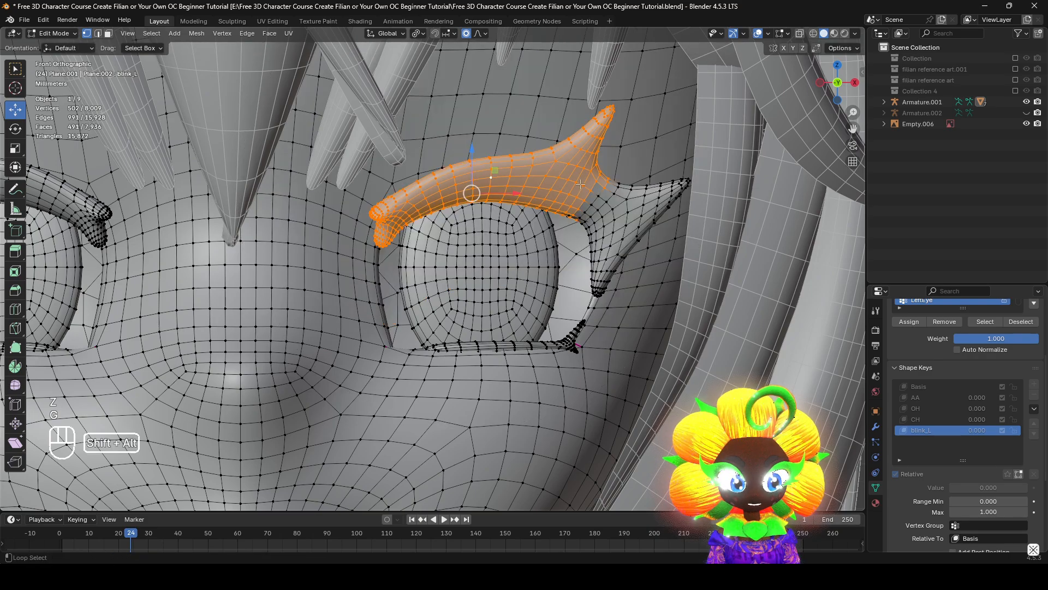
key("g")
scroll(618, 325, "up", 8)
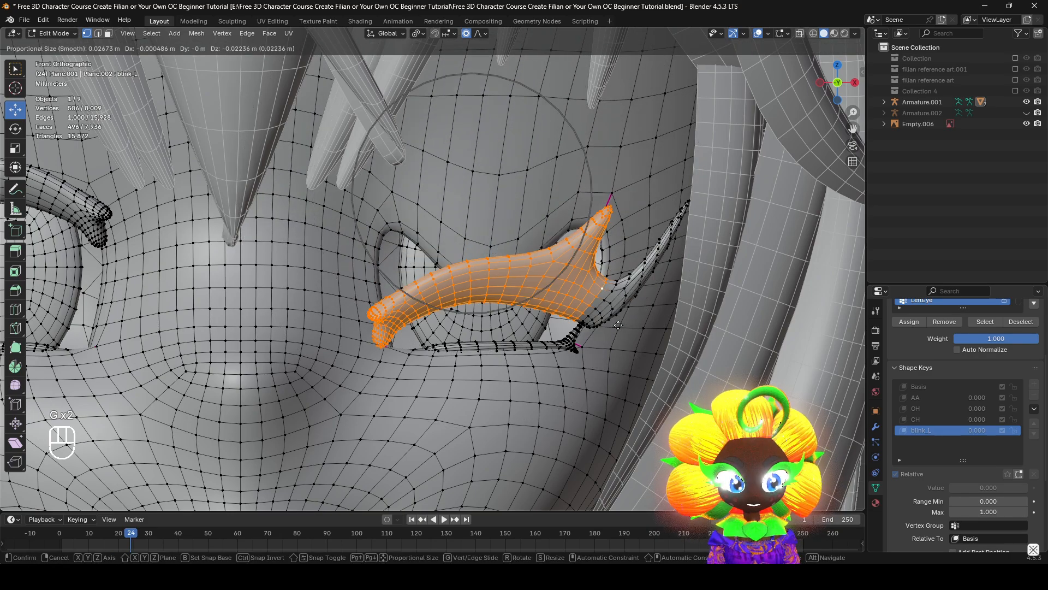
right_click(616, 324)
key("g")
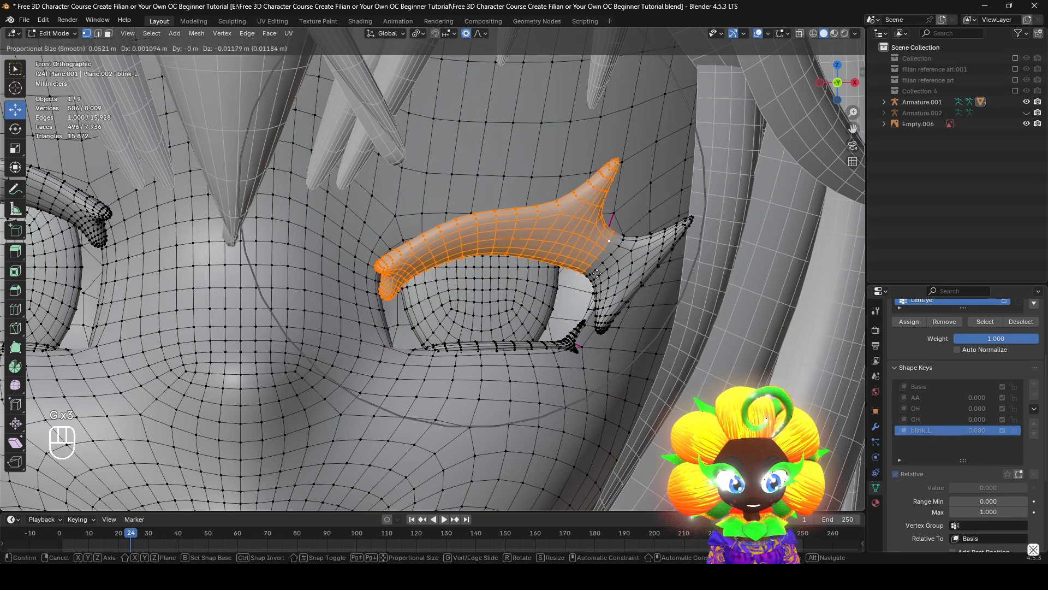
right_click(615, 273)
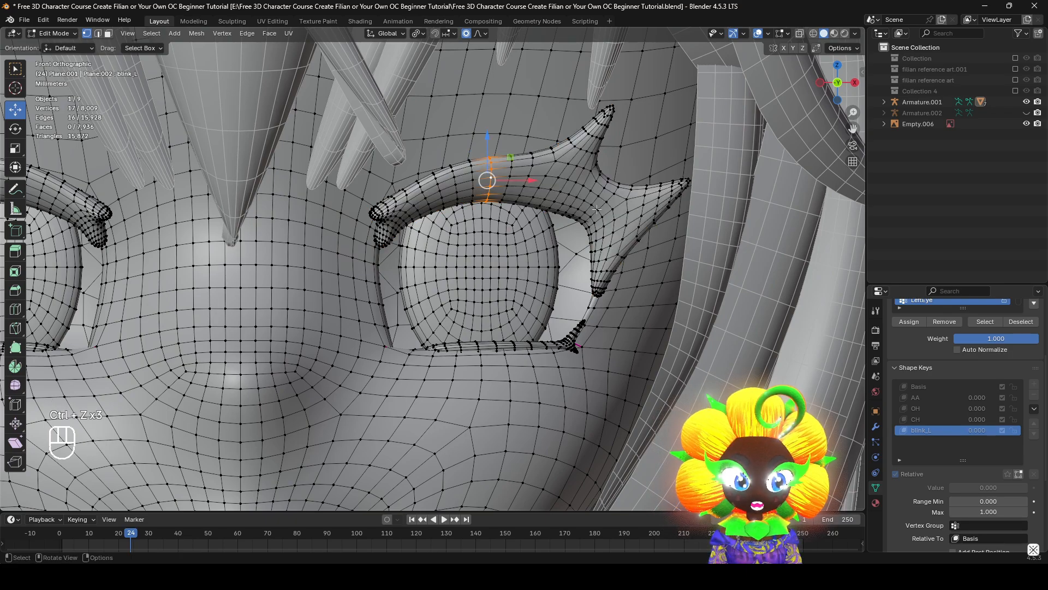
Move the selected middle lash loop and eyelid vertex partway down over the left eye with proportional editing
key("g")
scroll(603, 339, "up", 1)
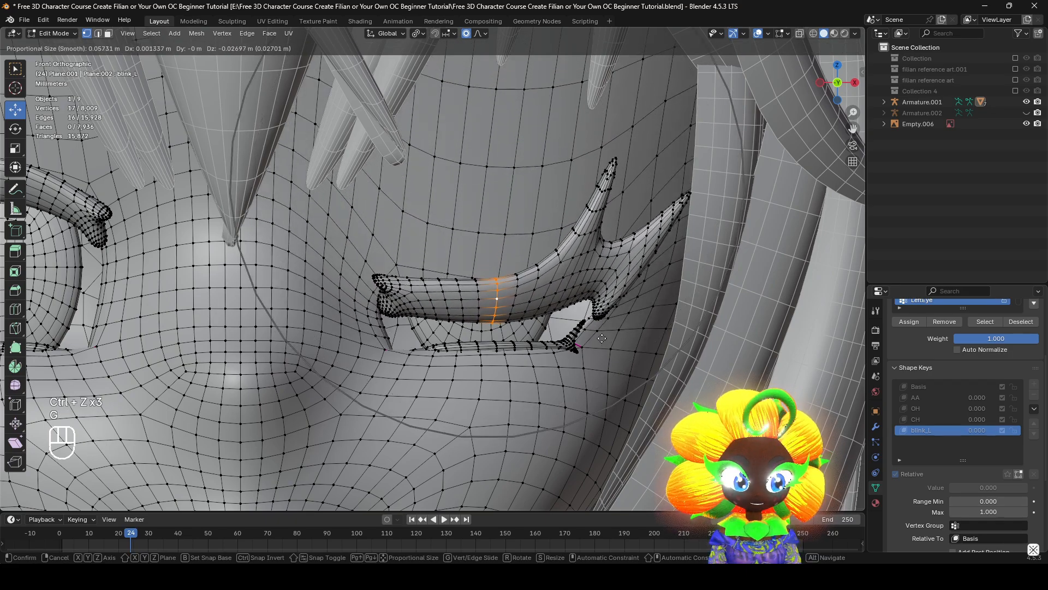
right_click(603, 333)
key("g")
scroll(603, 360, "down", 2)
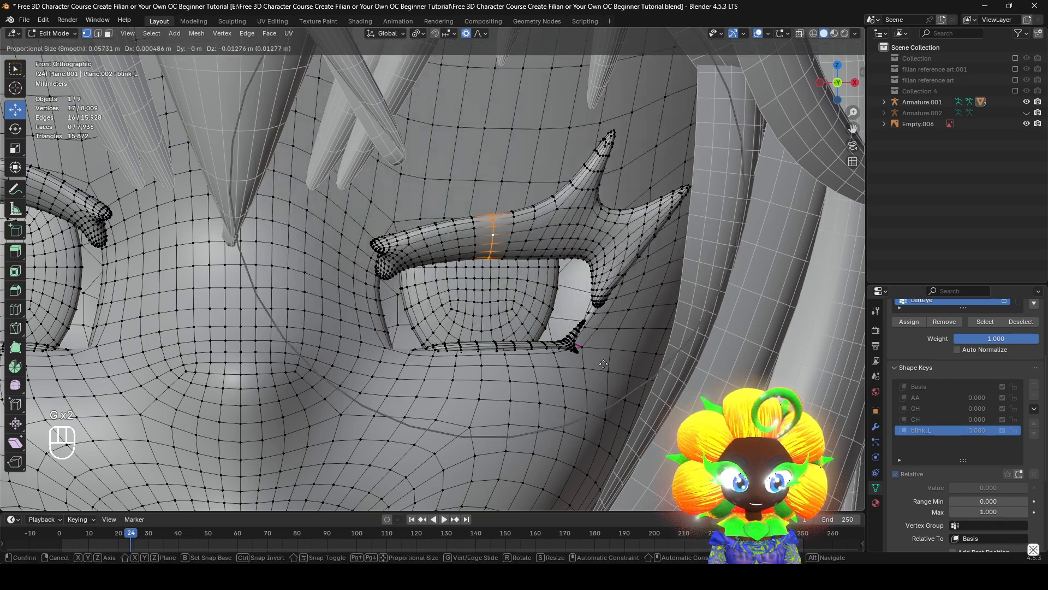
left_click(608, 409)
Lower the tips of the left upper eyelash's two outer spikes, the outermost one by about 0.008 m
left_click(617, 162)
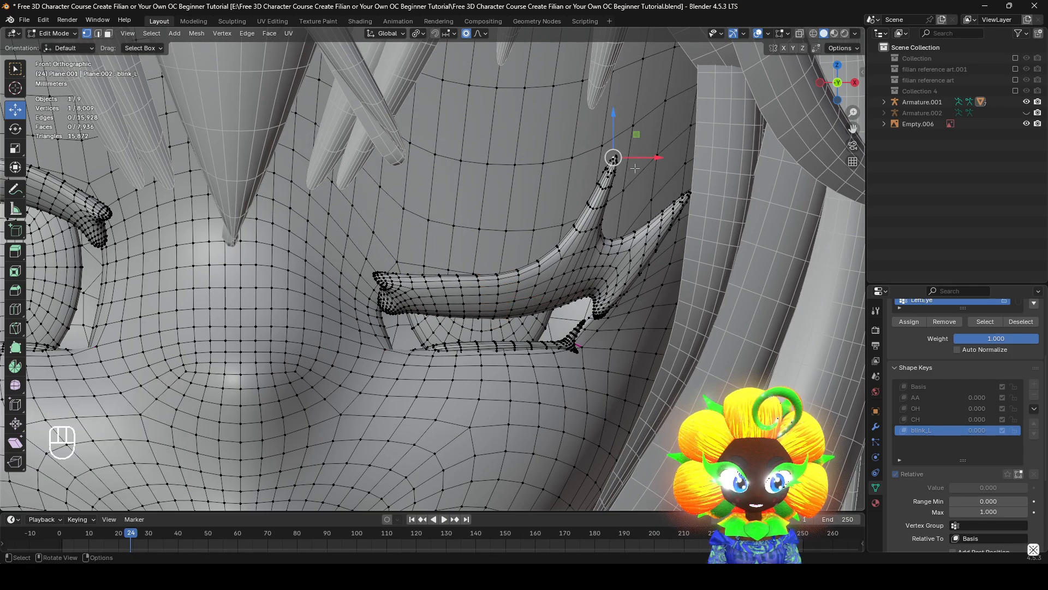
key("g")
left_click(629, 235)
left_click(689, 193)
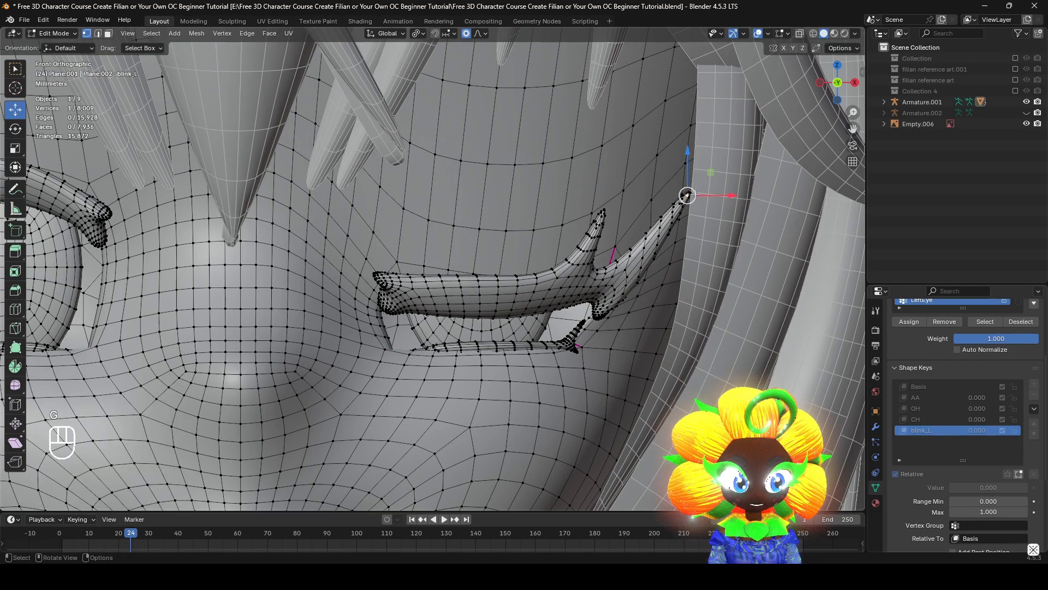
key("g")
left_click(689, 238)
Lower the inner end of the left upper eyelash by about 0.008 m to the lower lid with smooth proportional editing
scroll(538, 286, "down", 2)
middle_click_drag(539, 286, 531, 264, "shift")
scroll(579, 249, "up", 4)
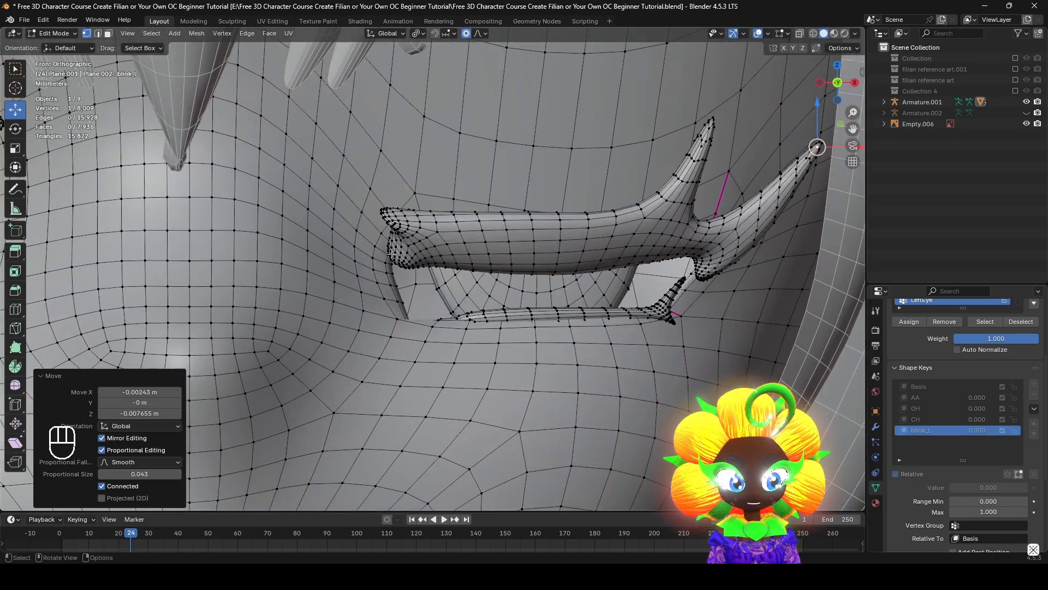
middle_click_drag(391, 255, 459, 304)
key("g")
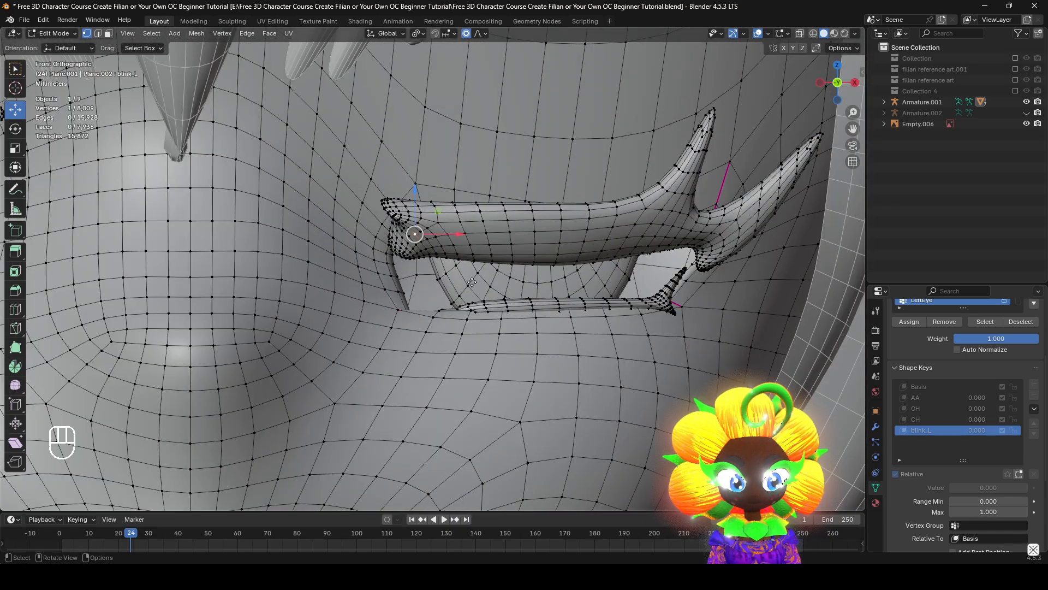
scroll(447, 276, "down", 3)
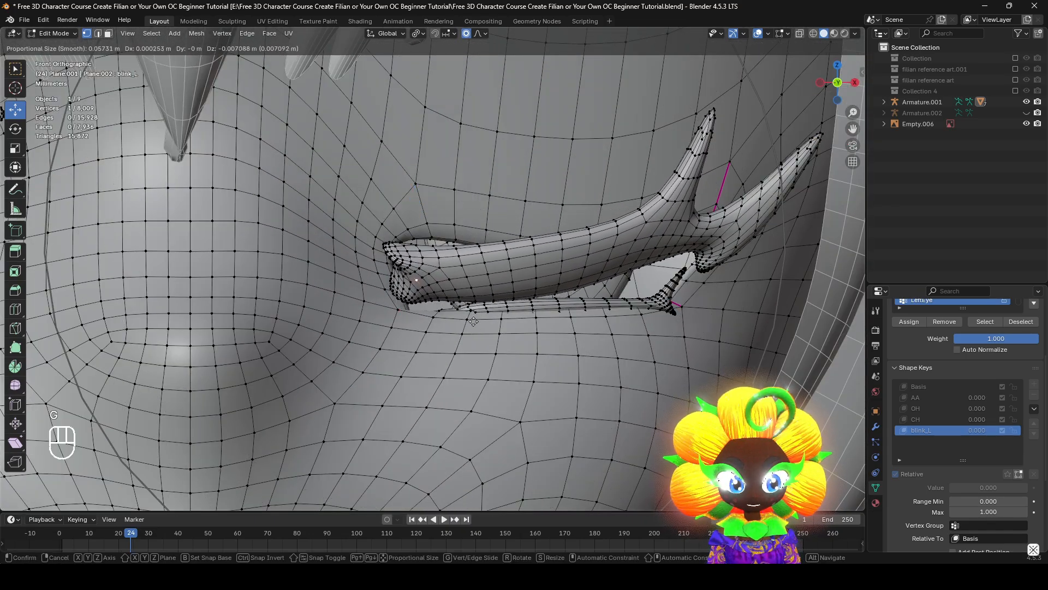
right_click(473, 322)
scroll(474, 316, "up", 1)
key("g")
right_click(514, 324)
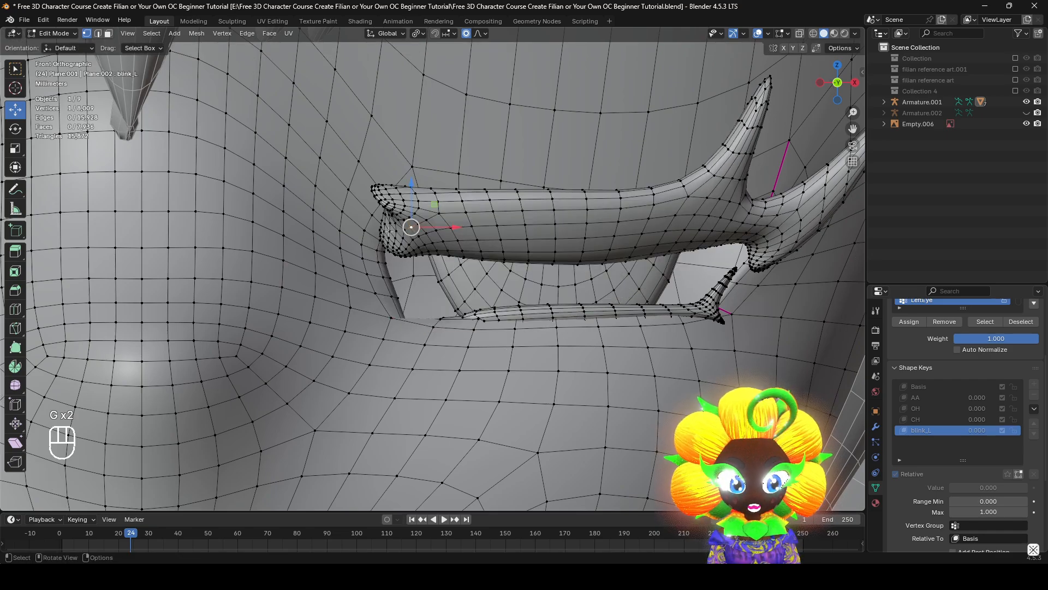
key("g")
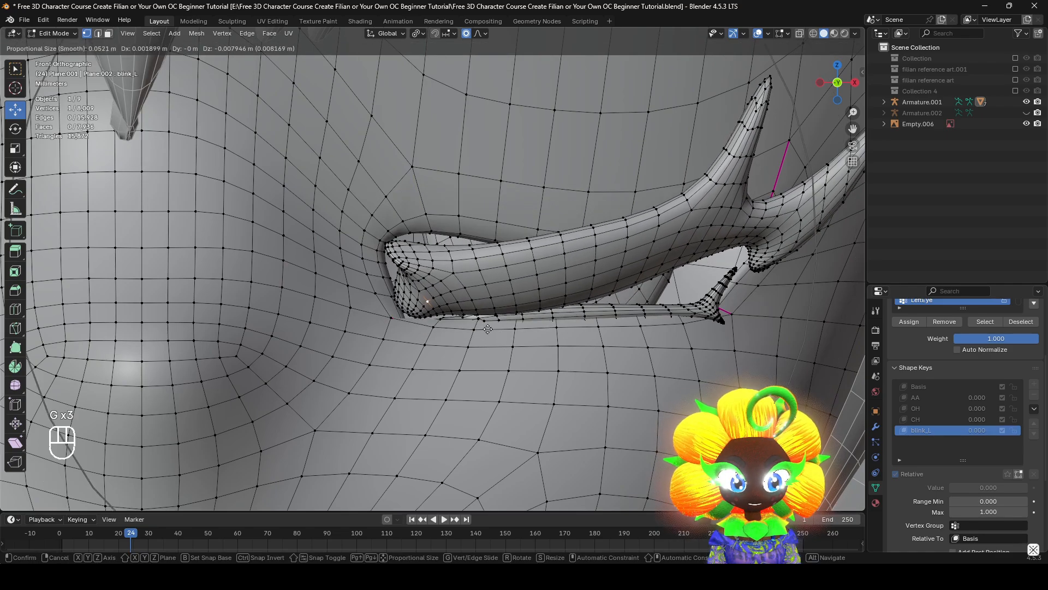
left_click(626, 297)
Lower the edge loop at the base of the left upper eyelash's outer spikes by about 0.005 m with proportional editing
middle_click_drag(627, 298, 466, 311, "shift")
left_click(543, 250)
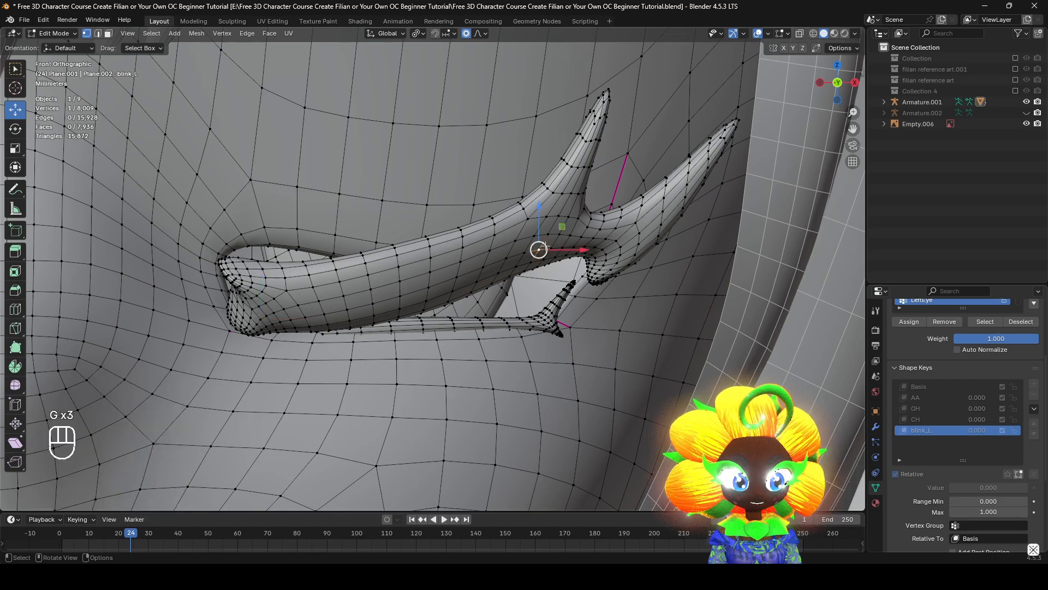
key("g")
scroll(564, 300, "up", 5)
right_click(563, 299)
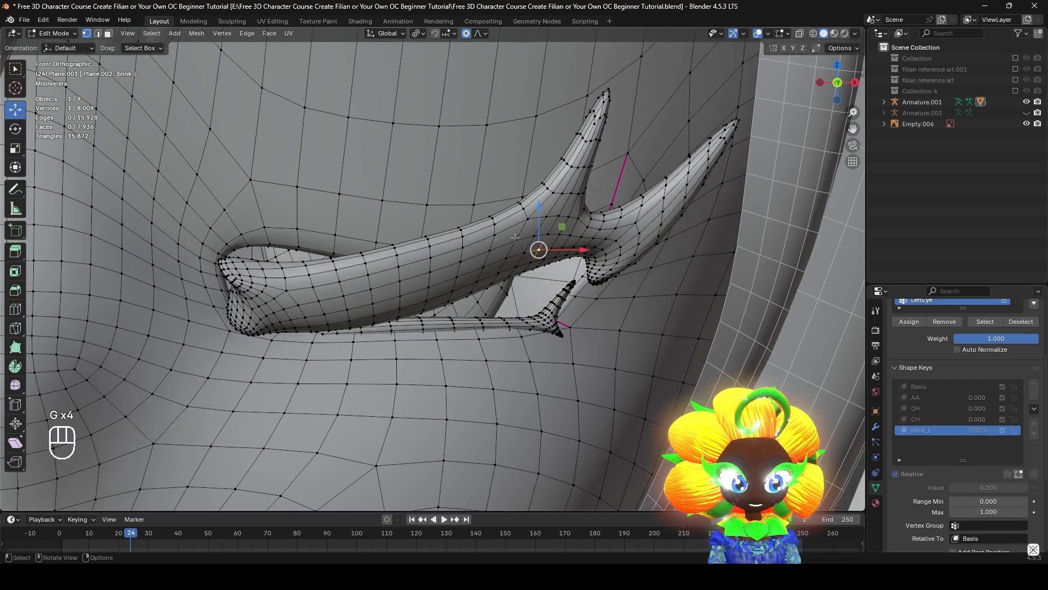
key("g")
key("g")
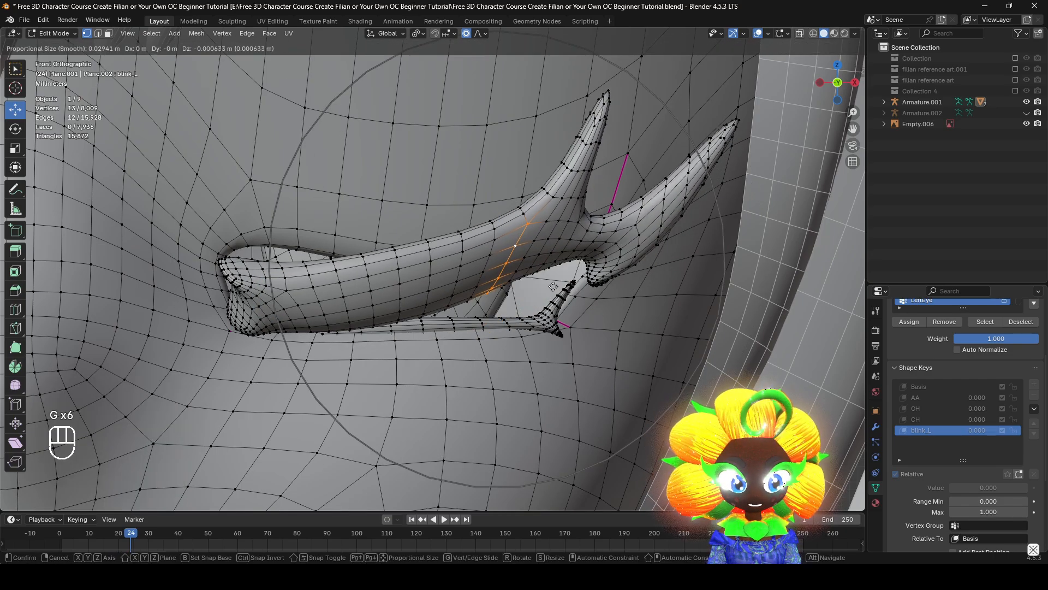
left_click(553, 286)
key("g")
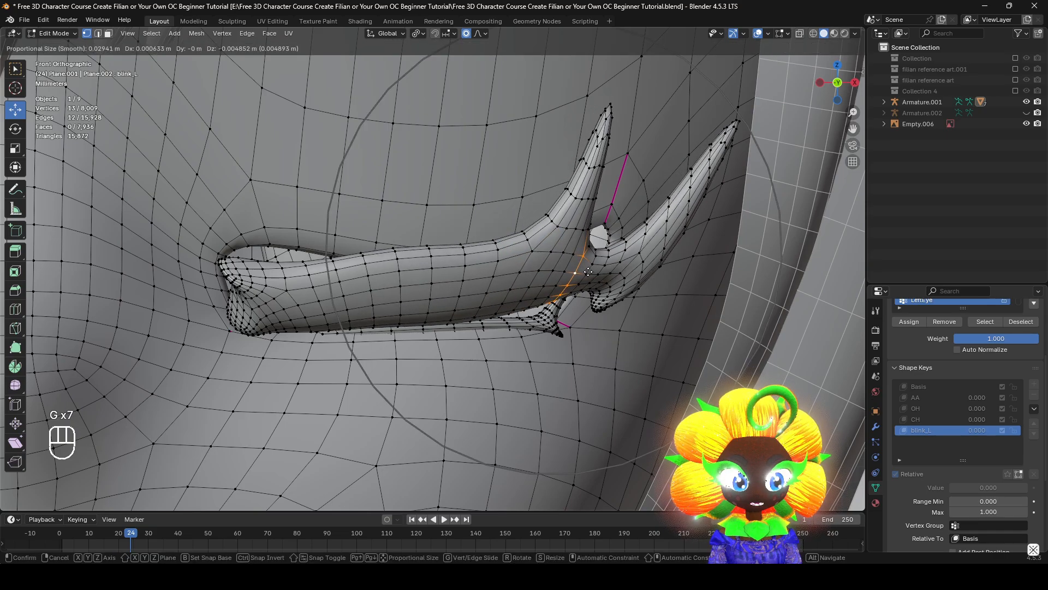
left_click(574, 284)
Lower the middle vertex on the left upper eyelash's top edge by about 0.003 m with proportional editing
left_click(427, 247)
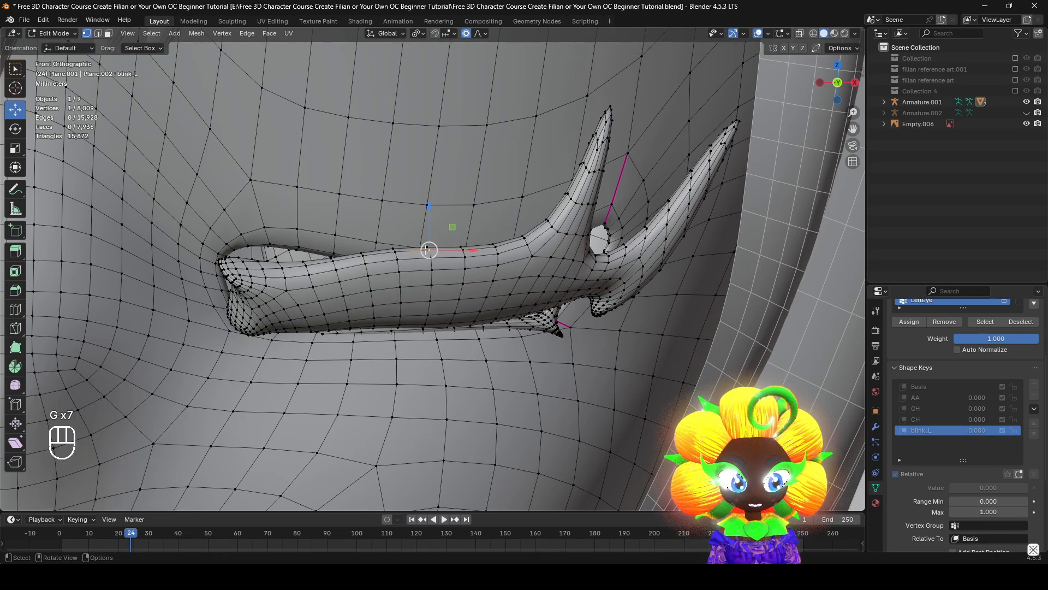
scroll(427, 247, "down", 5)
middle_click_drag(75, 230, 128, 232, "shift")
scroll(127, 233, "up", 3)
key("g")
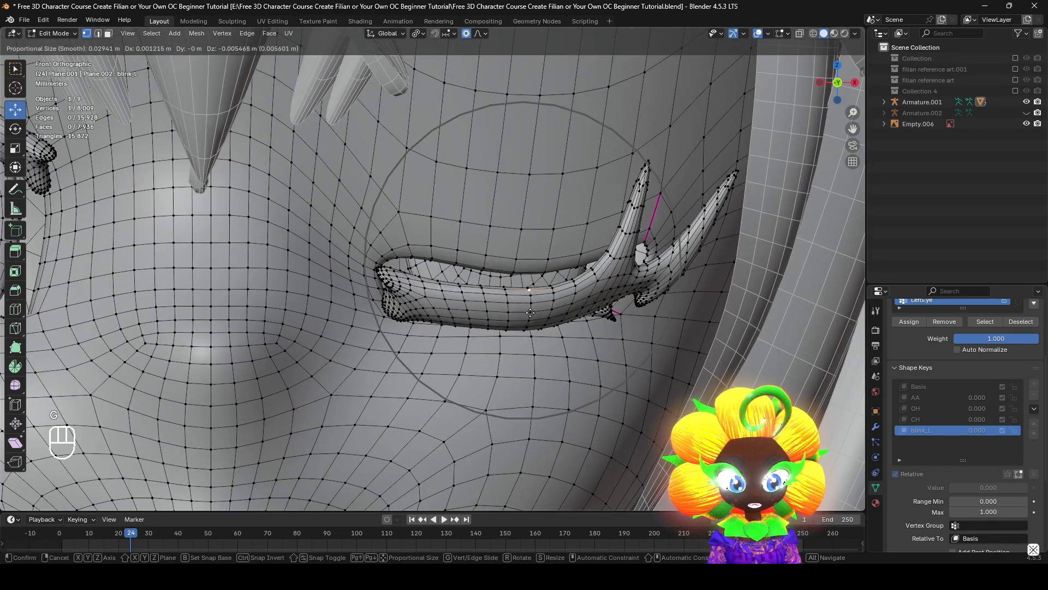
left_click(529, 298)
scroll(528, 298, "down", 4)
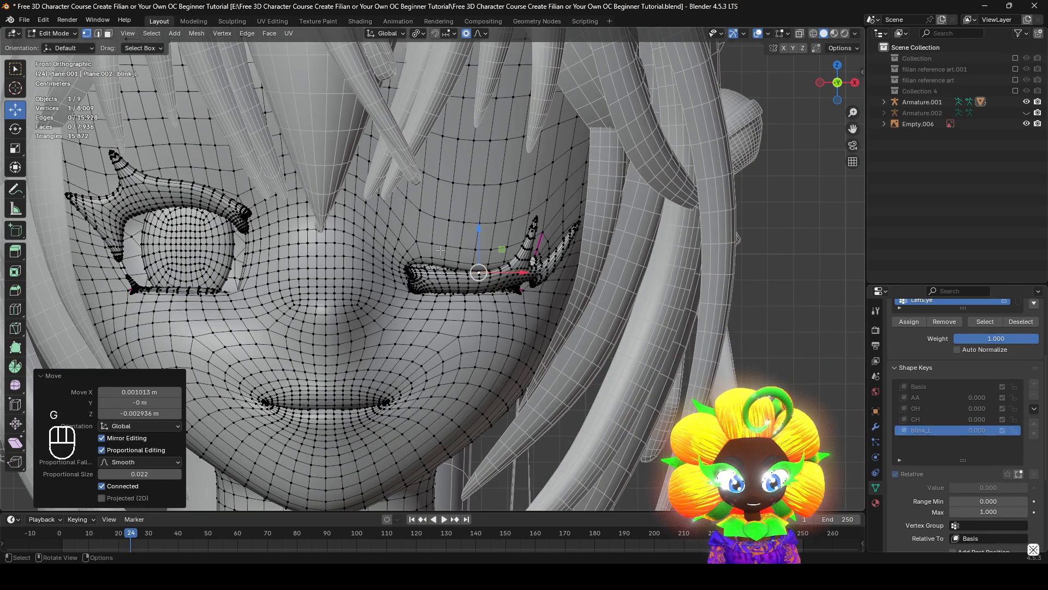
middle_click_drag(393, 213, 425, 226, "shift")
scroll(437, 240, "up", 4)
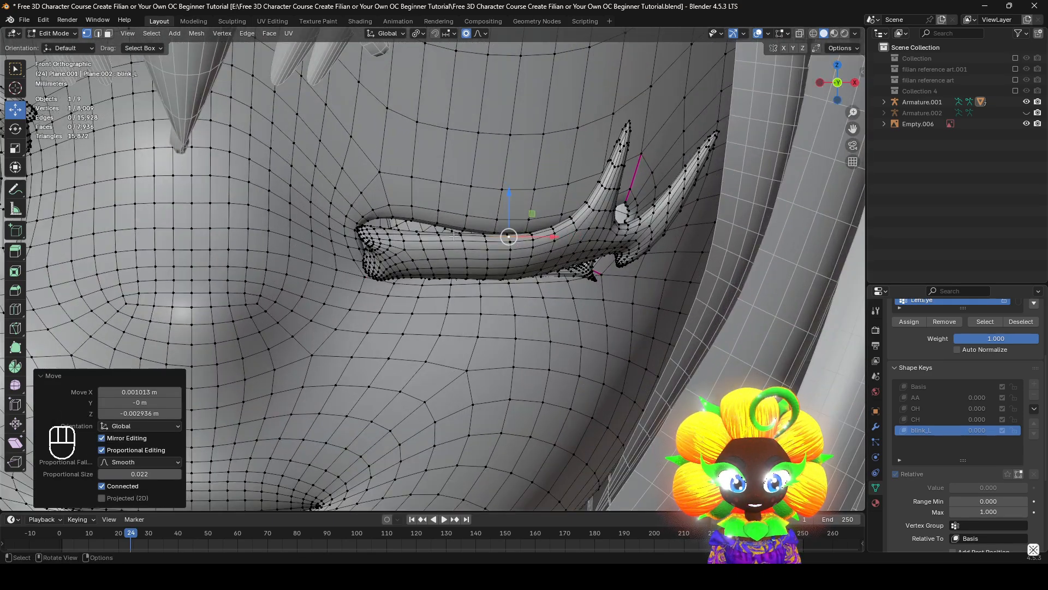
Fine-tune the middle of the left eyelash's top edge and nudge a vertex nearer its inner end
key("g")
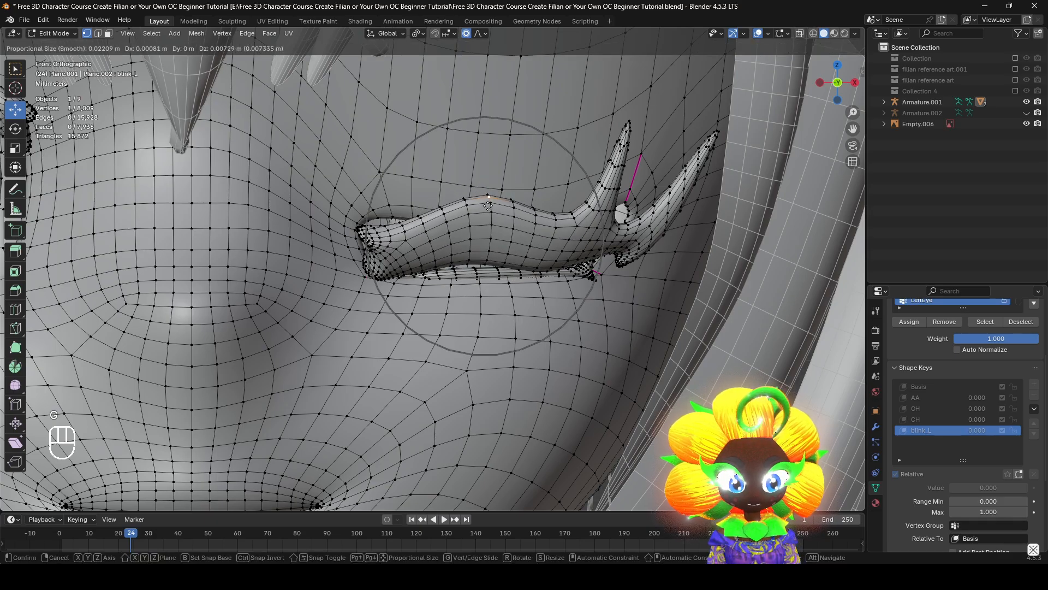
right_click(487, 208)
key("g")
left_click(483, 244)
left_click(441, 241)
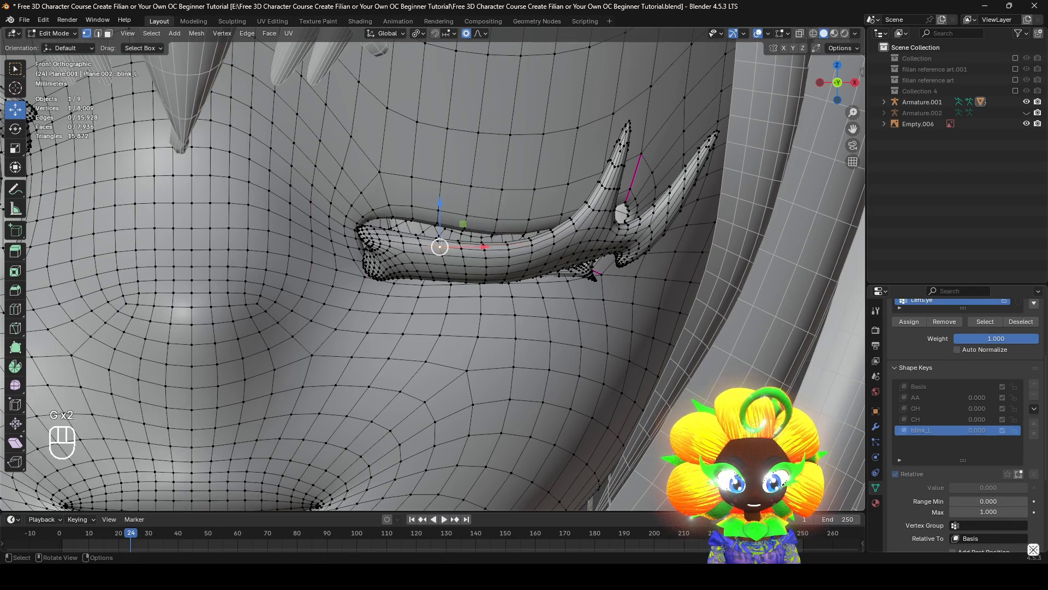
key("g")
left_click(441, 246)
Compare the lowered left eyelash with the open eye in the CH shape key, returning to blink_L
middle_click_drag(444, 249, 349, 236)
middle_click_drag(415, 263, 424, 292, "shift")
scroll(422, 278, "up", 3)
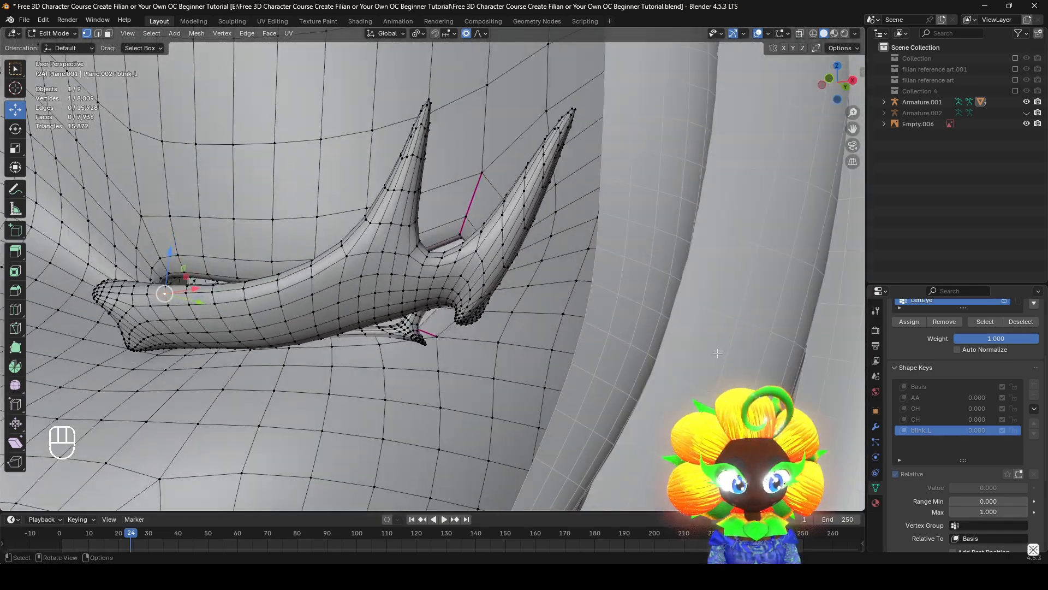
left_click(942, 420)
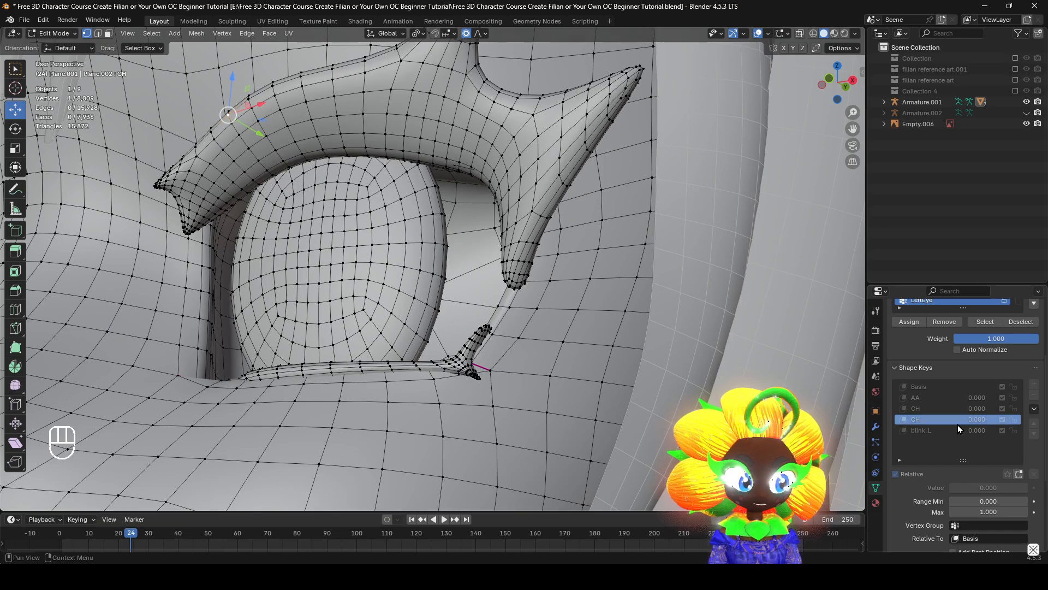
left_click(957, 429)
Move the left upper eyelash's lower outer tip about 0.004 m inward and 0.002 m down, and compare blink_L with CH
middle_click_drag(600, 349, 614, 357)
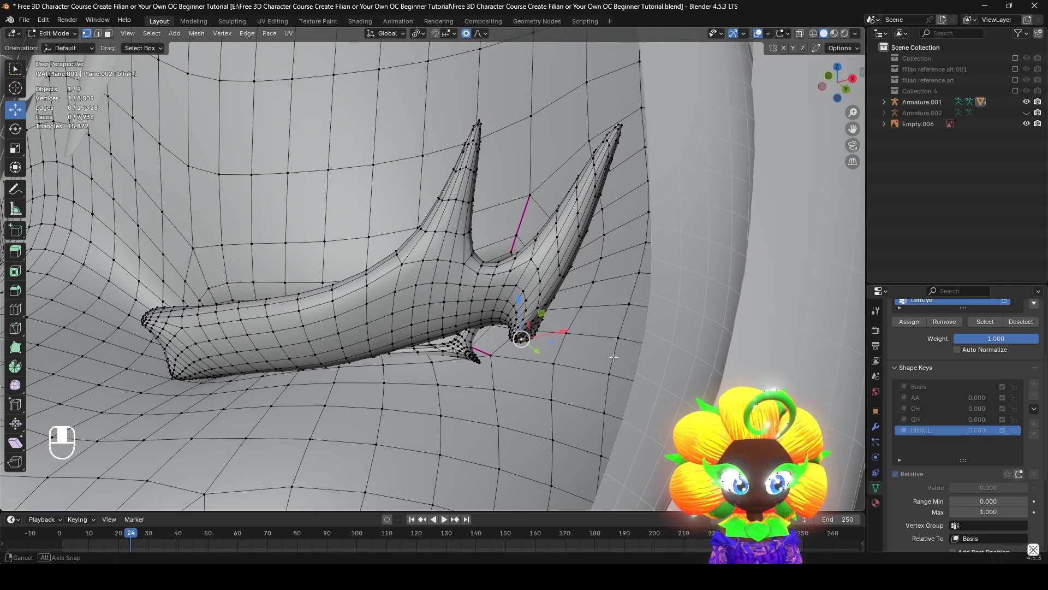
key("g")
left_click(584, 374)
key("KP_1")
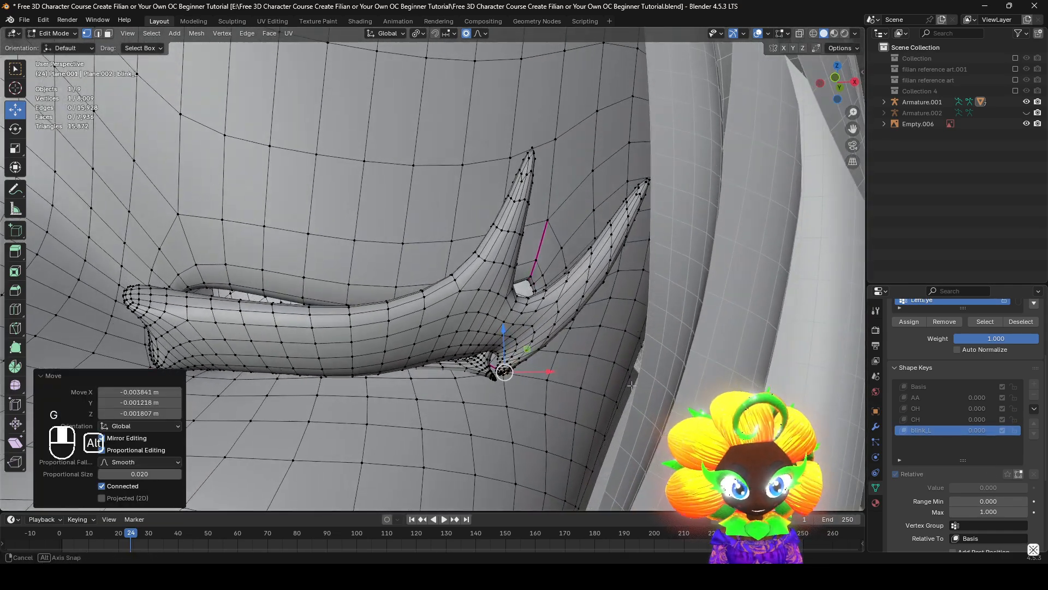
left_click(956, 419)
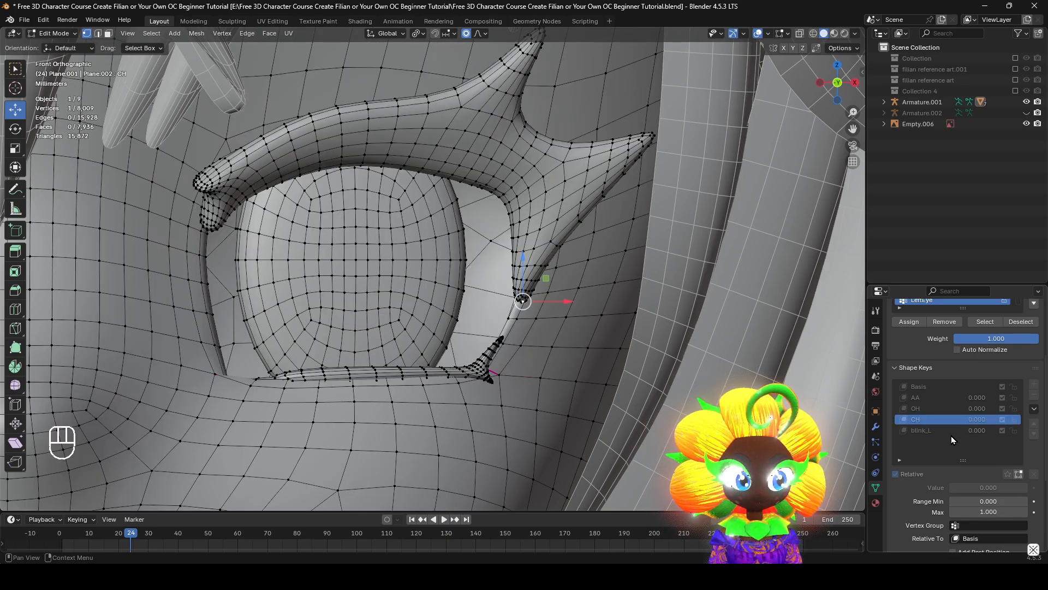
left_click(951, 431)
Adjust the vertices around the left eye's outer corner where the upper and lower lashes meet
middle_click_drag(546, 327, 478, 313)
key("g")
right_click(487, 321)
key("g")
left_click(482, 322)
key("g")
Pull the eyelid edge vertices at the left eye's outer corner down behind the upper lash with proportional editing
key("g")
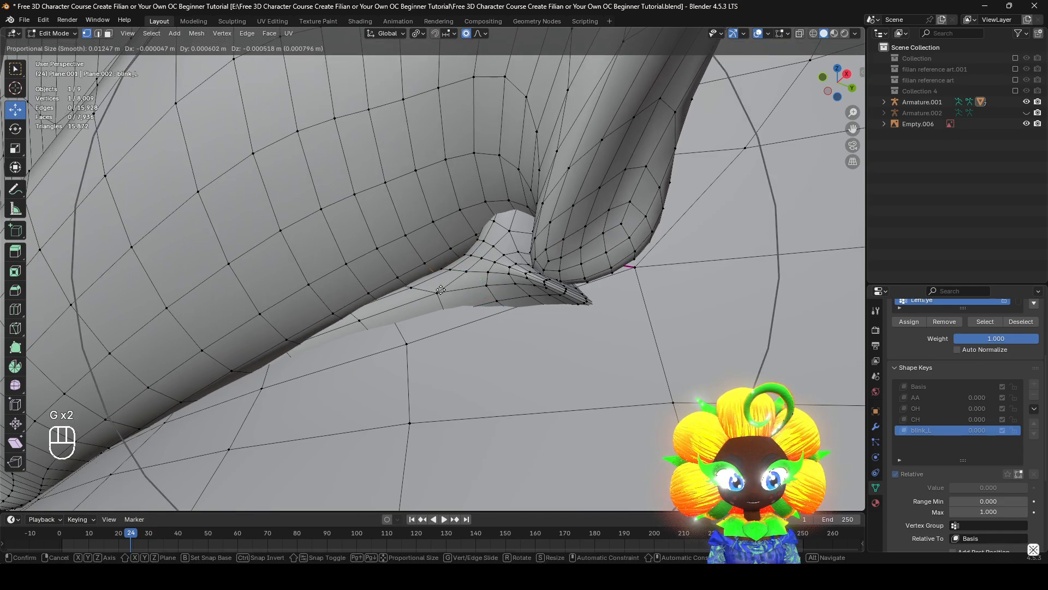
left_click(431, 273)
middle_click_drag(431, 273, 617, 320)
scroll(570, 342, "up", 2)
left_click(608, 359)
key("g")
left_click(595, 345)
scroll(592, 344, "down", 3)
left_click(495, 359)
key("g")
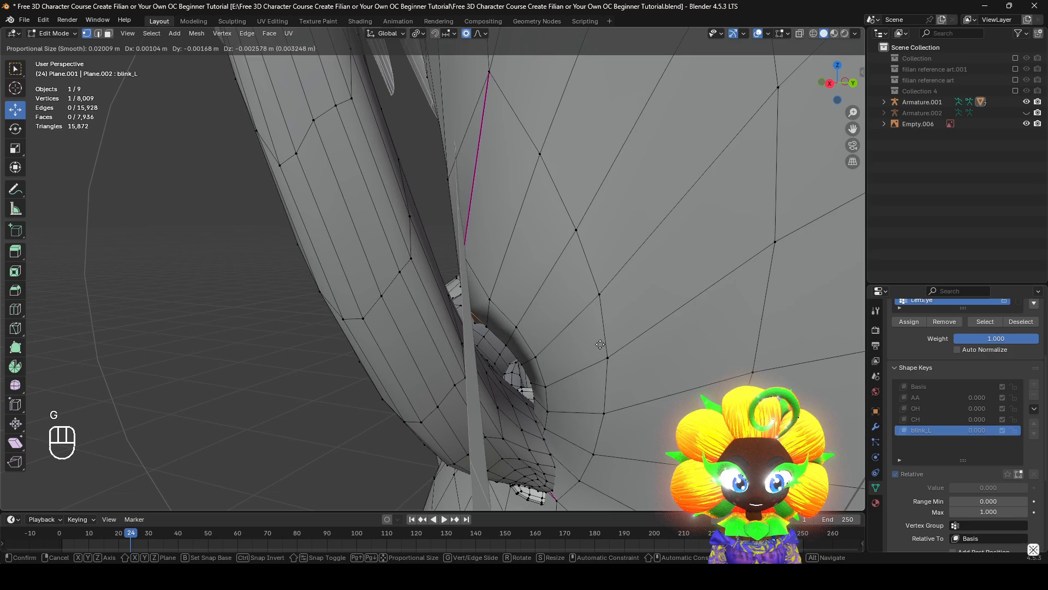
right_click(602, 341)
Lower the outer part of the left upper eyelid's edge behind the lash, including a move of about 0.004 m down
key("g")
left_click(583, 348)
middle_click_drag(583, 347, 715, 314)
left_click(522, 334)
middle_click_drag(532, 335, 568, 320)
key("g")
left_click(536, 351)
key("g")
left_click(570, 383)
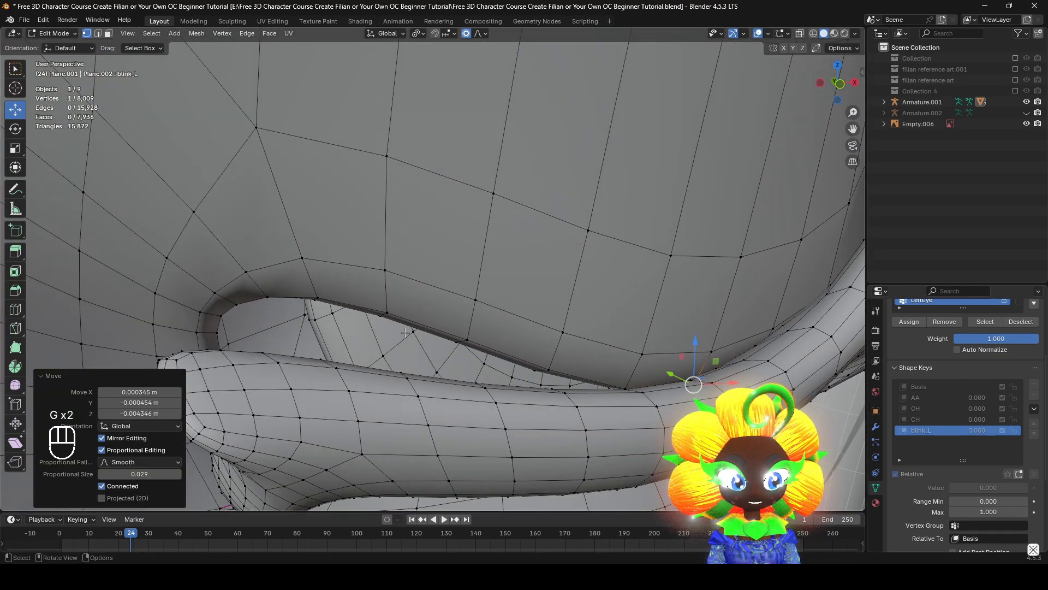
mouse_move(570, 383)
middle_mouse_down()
mouse_move(597, 401)
mouse_move(569, 378)
middle_mouse_up()
key("g")
left_click(567, 383)
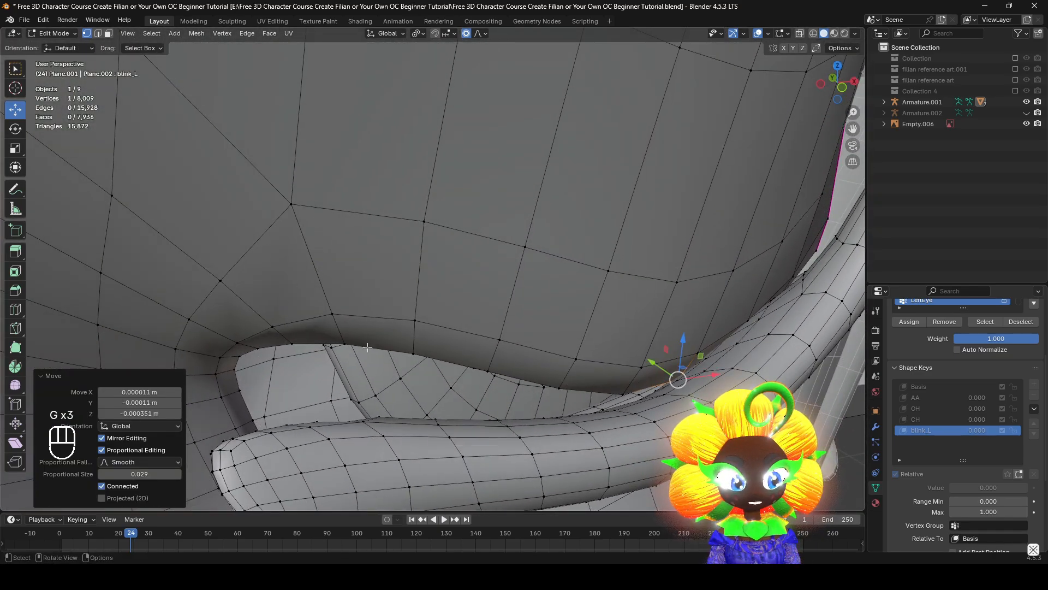
Lower the inner part of the left upper eyelid's edge by about 0.004 m and bring it 0.002 m forward behind the lash
left_click(334, 348)
middle_click_drag(336, 348, 402, 263, "shift")
middle_click_drag(401, 263, 398, 269)
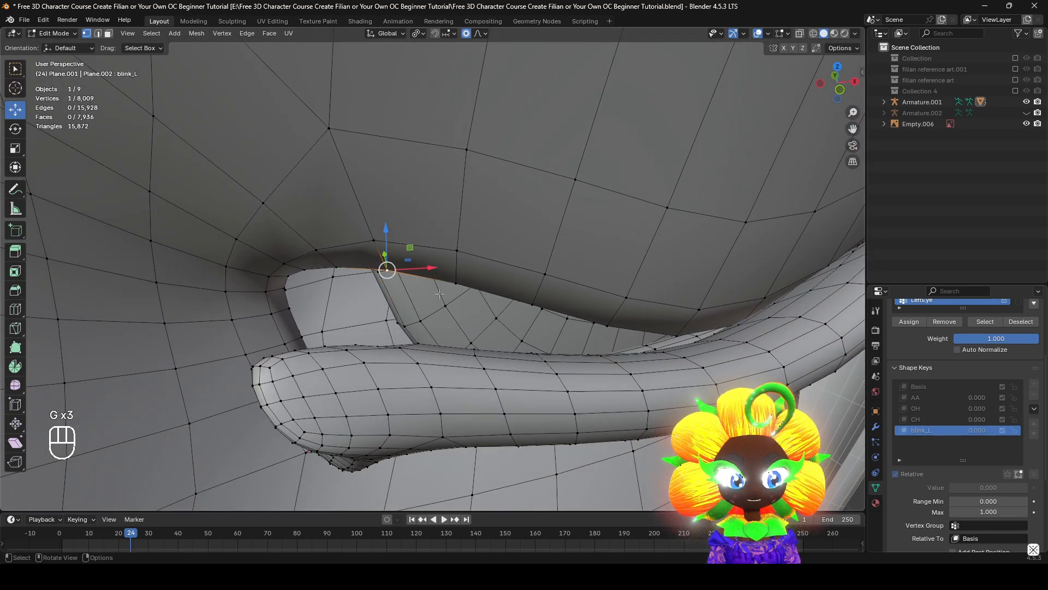
key("g")
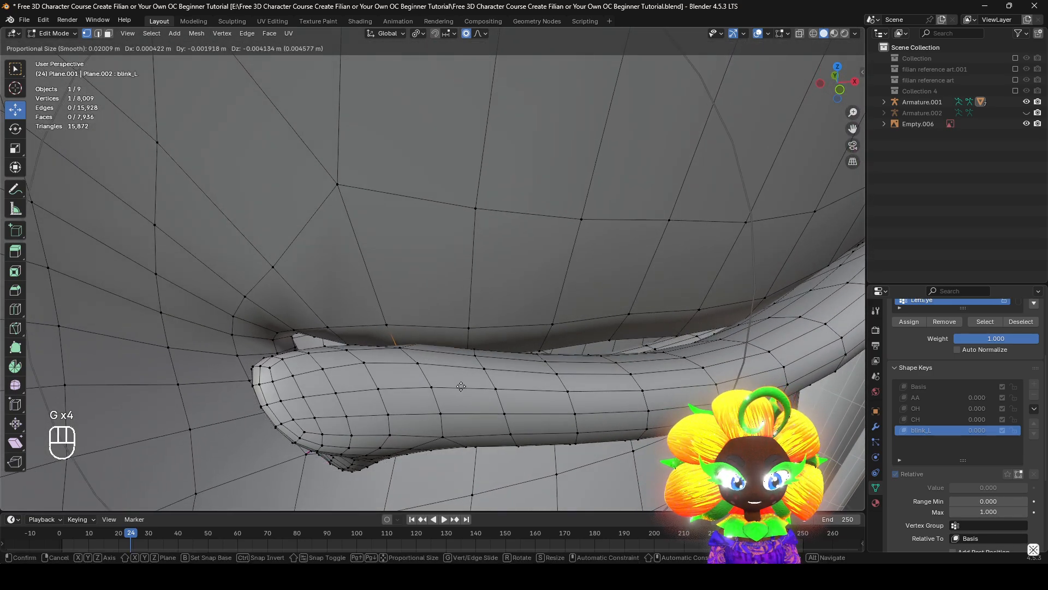
scroll(462, 386, "down", 3)
scroll(469, 389, "down", 1)
left_click(468, 390)
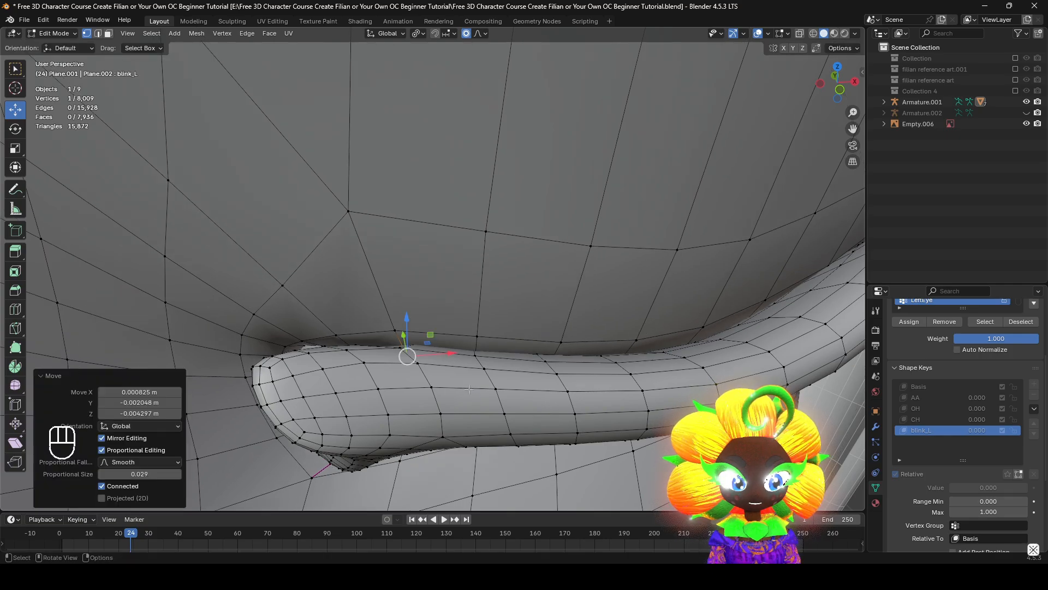
Move the upper eyelid vertex at the left eye's inner corner in behind the lash end and fine-tune its position
middle_click_drag(382, 376, 394, 349)
middle_click_drag(349, 344, 457, 278, "shift")
key("g")
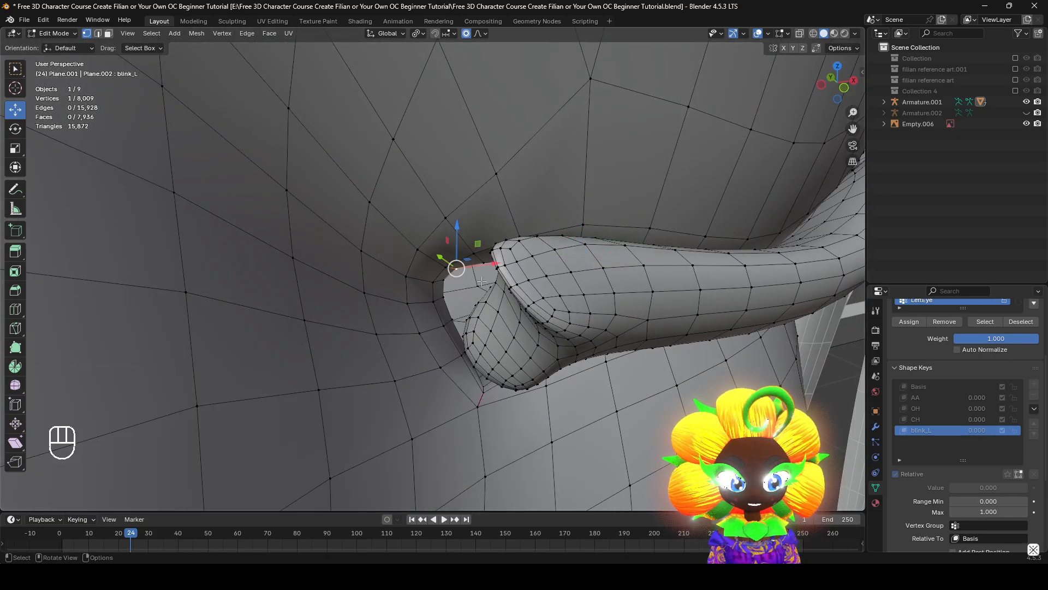
scroll(458, 270, "up", 11)
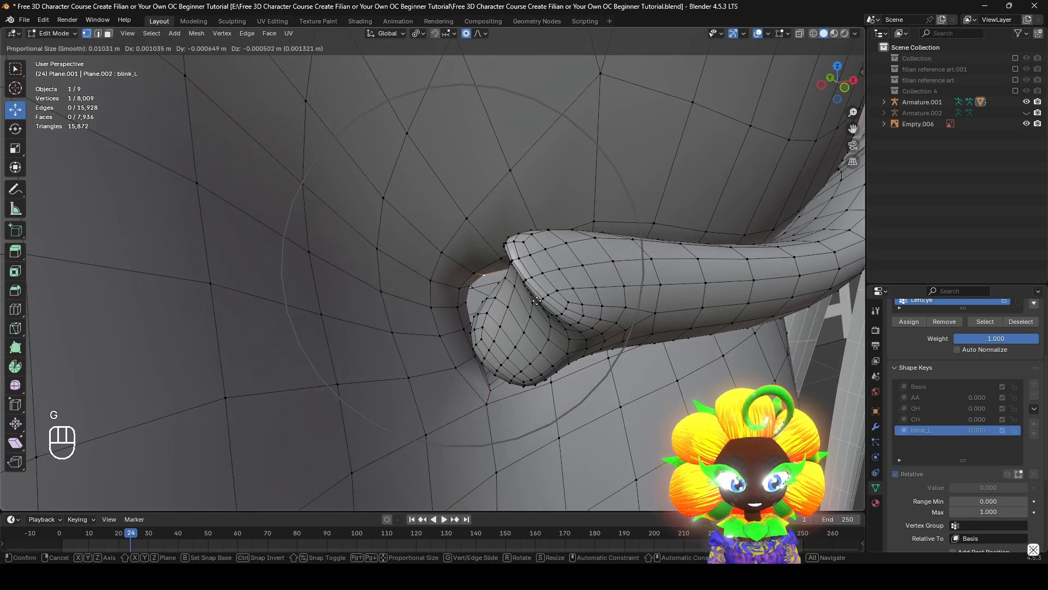
left_click(537, 301)
mouse_move(537, 301)
middle_mouse_down()
mouse_move(576, 329)
mouse_move(568, 326)
middle_mouse_up()
key("g")
left_click(562, 324)
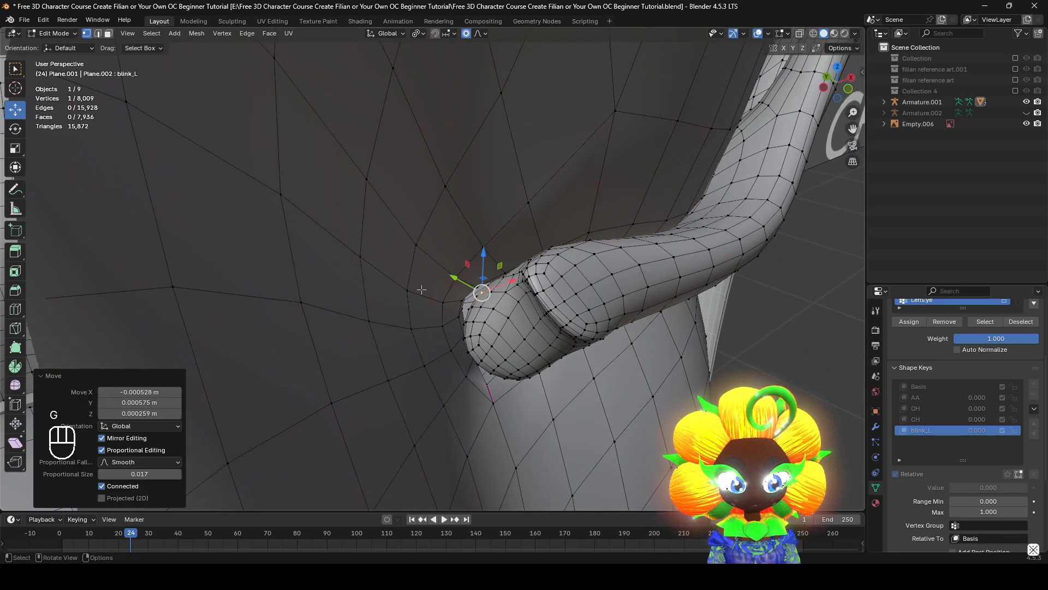
Move the neighbouring eyelid vertex at the left eye's inner corner closer to the lash end
left_click(462, 300)
middle_click_drag(464, 301, 503, 309)
key("g")
left_click(524, 328)
Raise the lower eyelid vertex at the left eye's inner corner toward the lash with a small proportional radius
left_click(451, 391)
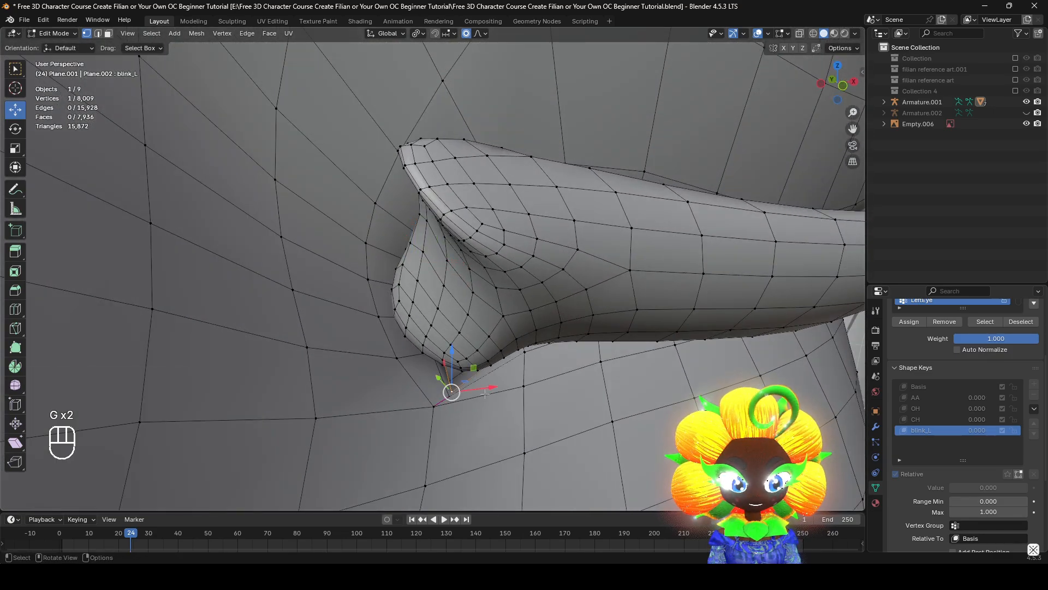
middle_click_drag(470, 385, 474, 365)
key("g")
scroll(478, 353, "up", 10)
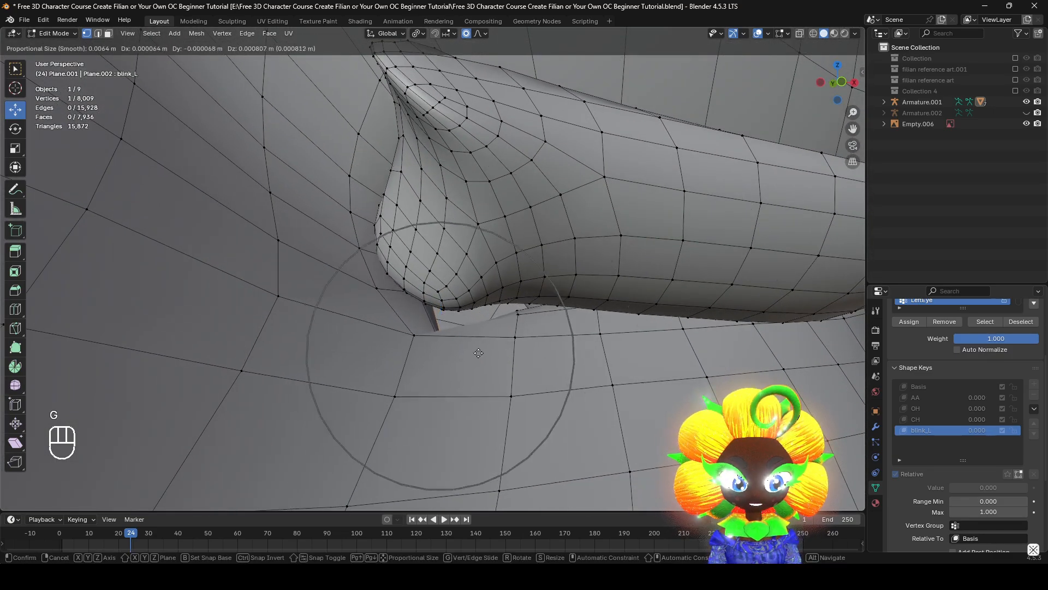
scroll(475, 322, "down", 3)
right_click(476, 322)
middle_click_drag(557, 362, 512, 357)
key("g")
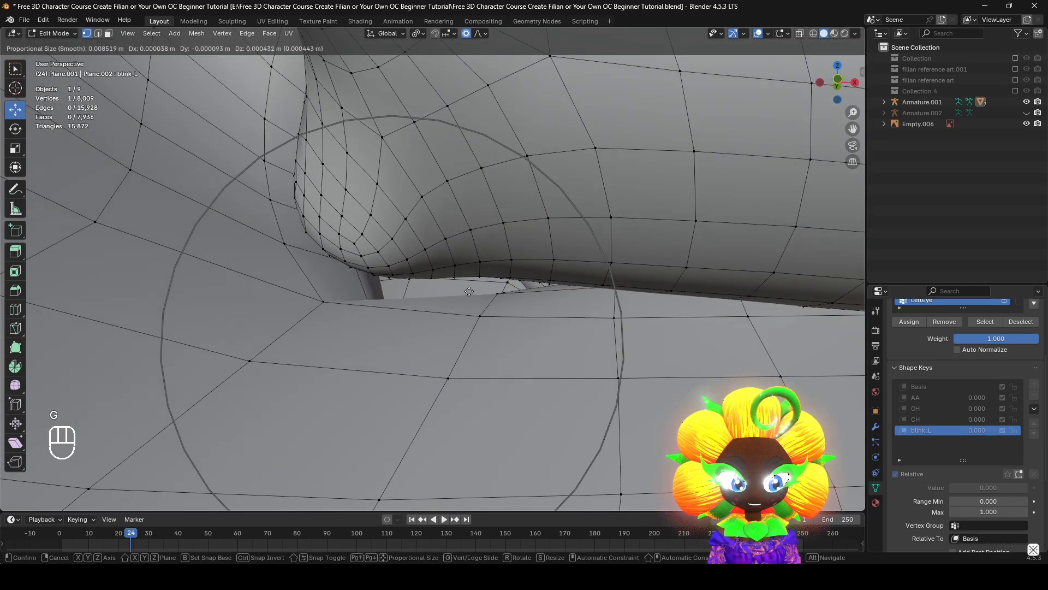
left_click(453, 284)
Adjust the next lower eyelid vertex near the left eye's inner corner, bringing it about 0.0009 m forward along Y
middle_click_drag(453, 284, 492, 285)
key("g")
left_click(464, 291)
key("ctrl+z")
key("ctrl+shift+z")
scroll(523, 338, "up", 4)
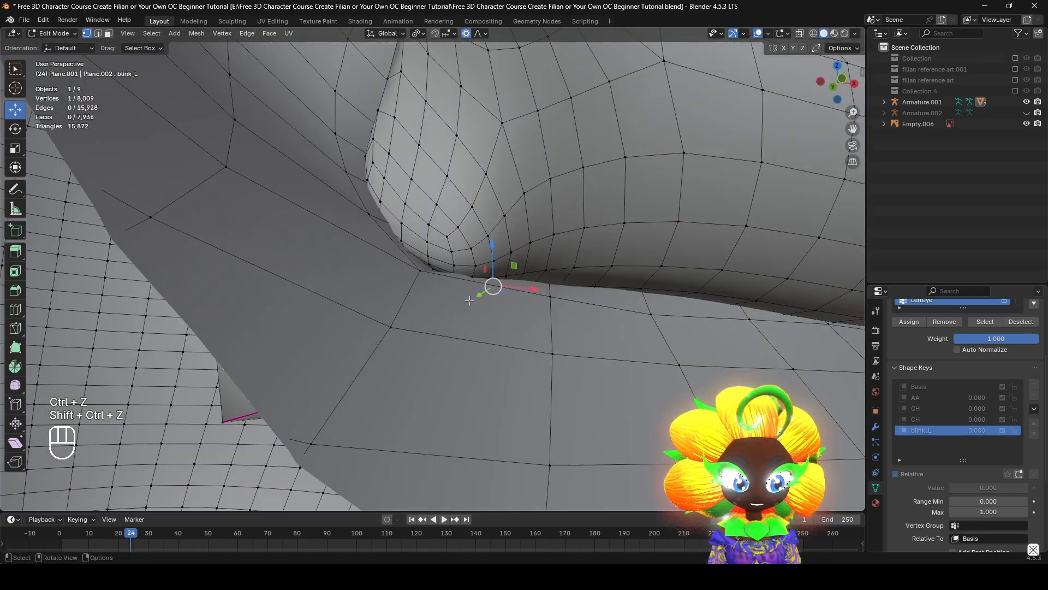
key("g")
key("y")
left_click_drag(492, 293, 490, 294)
middle_click_drag(491, 294, 507, 304)
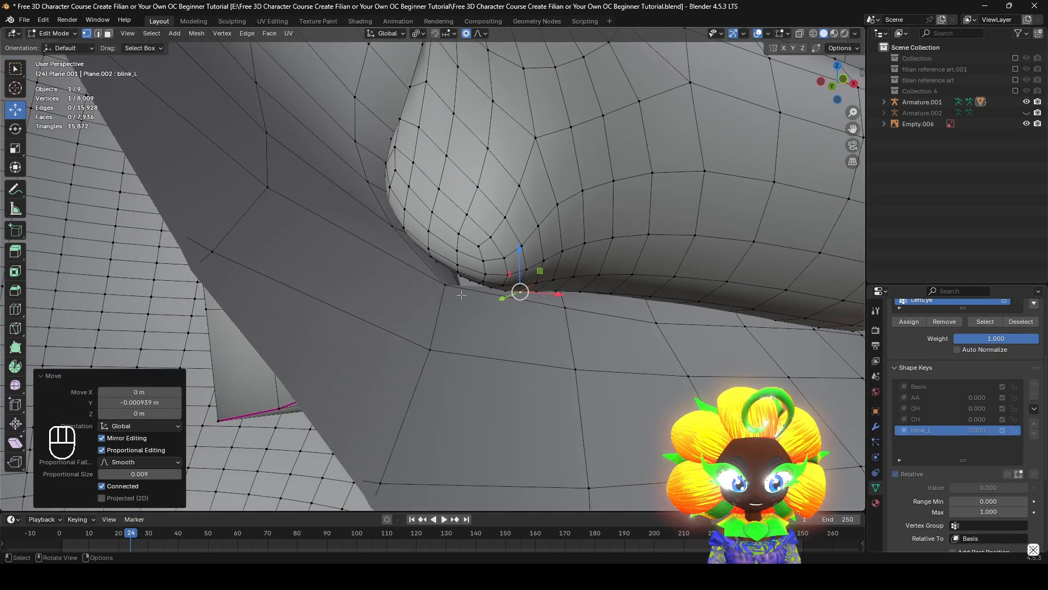
Move the face vertex at the left eye's inner corner up against the lash end to close the gap
left_click(445, 284)
middle_click_drag(446, 286, 476, 326)
left_click(482, 329)
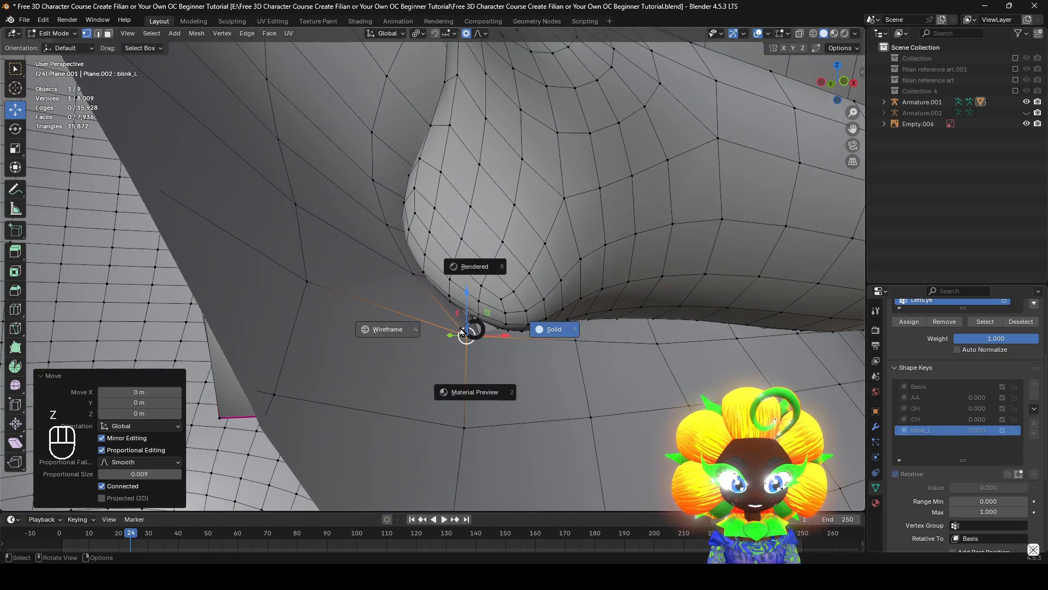
left_click(461, 331)
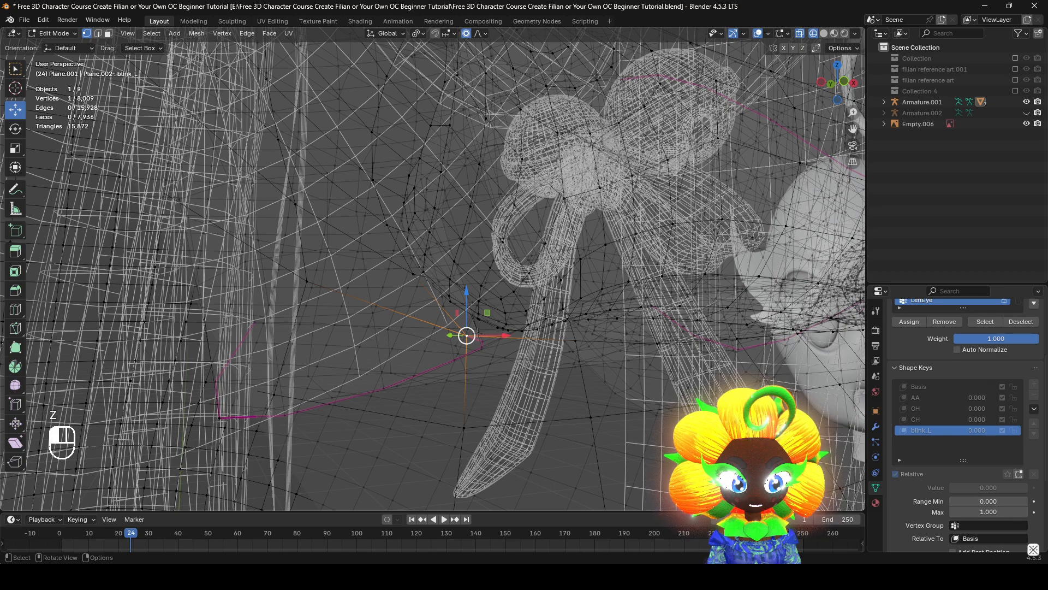
key("z")
left_click(529, 367)
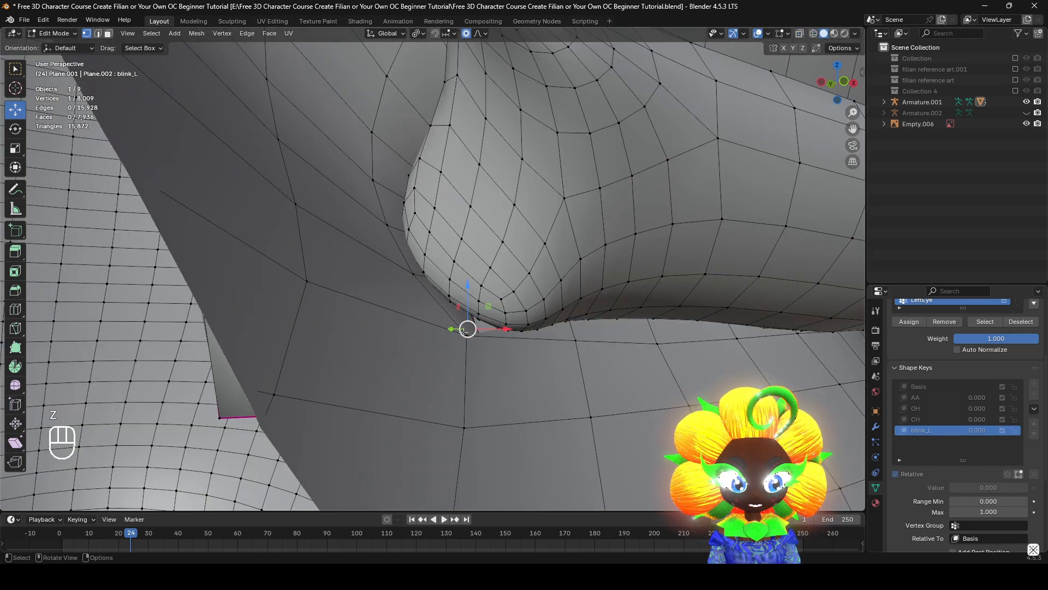
key("g")
left_click(463, 338)
Fine-tune the inner-corner vertex with a 0.005 proportional radius, shifting it about 0.00029 m in X, 0.00032 m in Y and -0.0002 m in Z
middle_click_drag(489, 339, 513, 333)
key("g")
left_click(496, 342)
key("g")
left_click(429, 314)
scroll(434, 315, "down", 7)
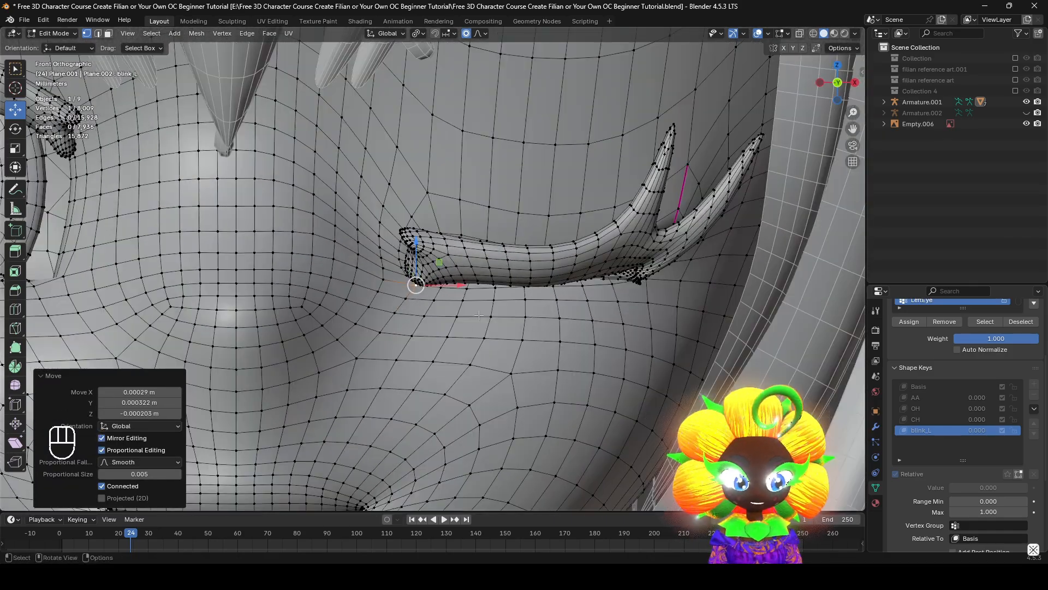
scroll(535, 339, "down", 4)
middle_click_drag(574, 344, 590, 397, "shift")
mouse_move(595, 398)
middle_mouse_down()
mouse_move(553, 402)
mouse_move(599, 394)
middle_mouse_up()
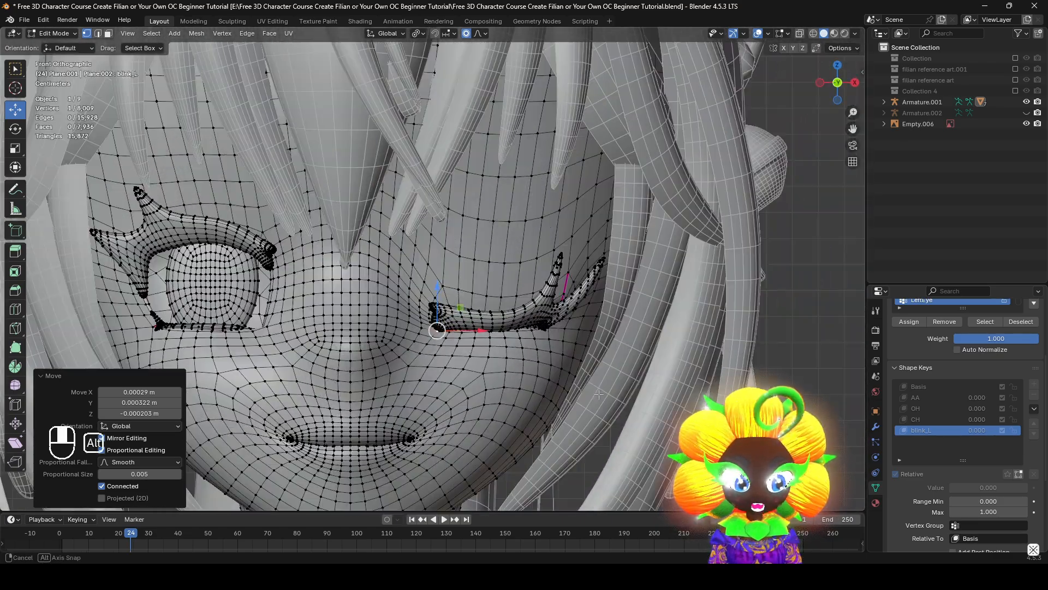
Try rotating the left lash's inner end about 9.93° with a 0.039 proportional radius, and undo the rotation
scroll(464, 334, "up", 2)
key("r")
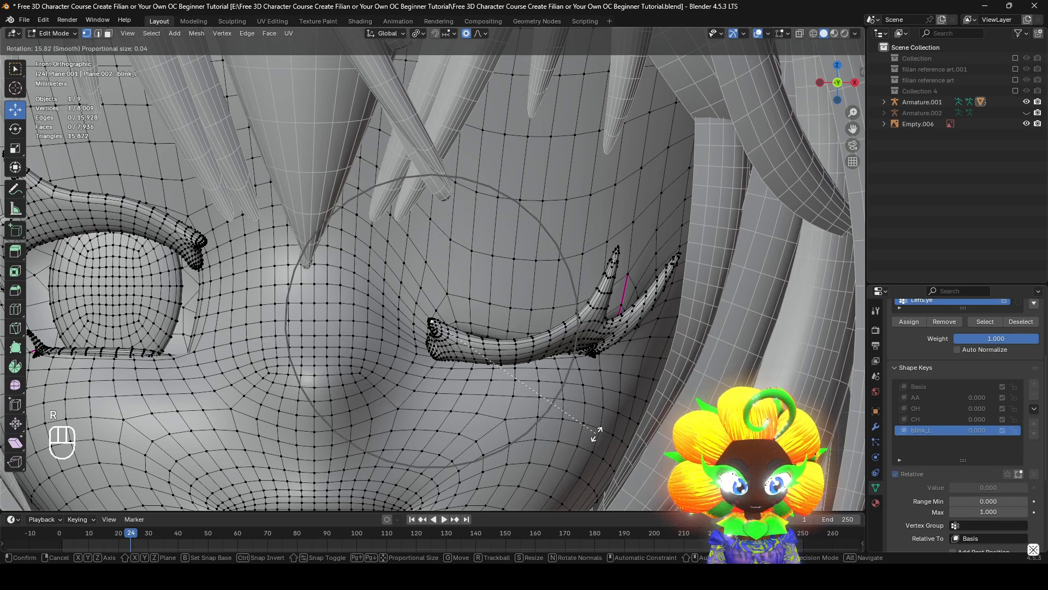
key("r")
key("r")
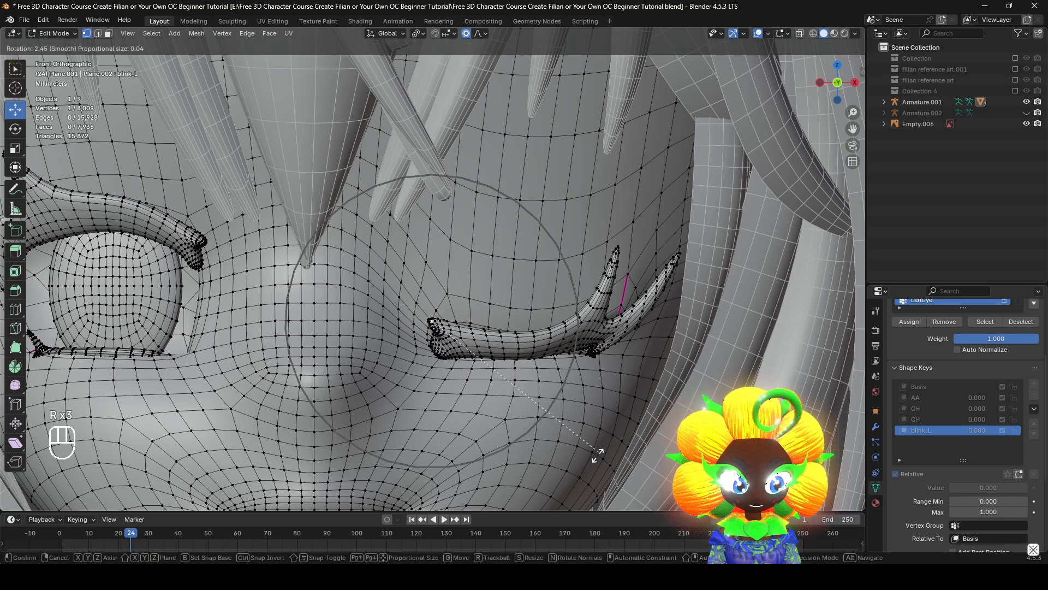
left_click(585, 478)
key("g")
right_click(562, 427)
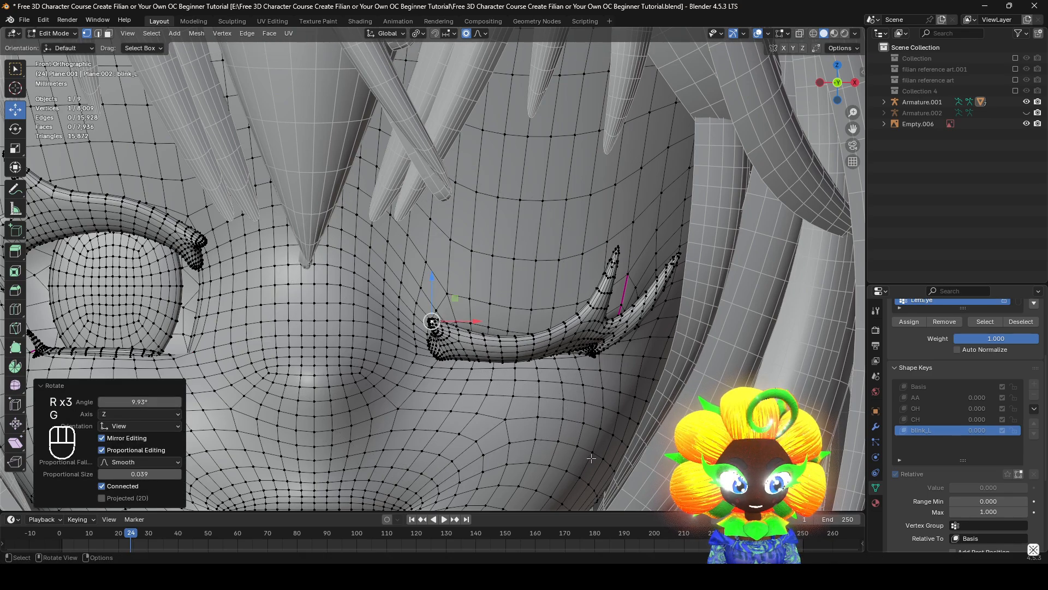
middle_click_drag(563, 427, 488, 403, "shift")
scroll(540, 360, "up", 3)
middle_click_drag(488, 403, 471, 249)
key("ctrl+z")
Hide the left eyeball mesh and turn off Connected Only for proportional editing
scroll(518, 359, "down", 3)
scroll(568, 382, "up", 3)
scroll(619, 320, "up", 4)
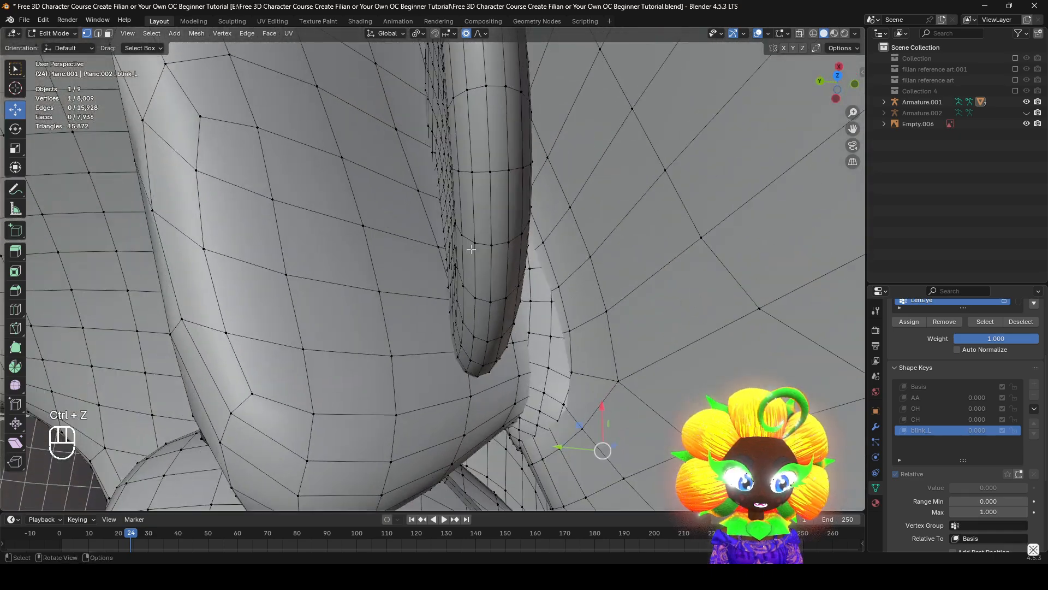
key("l")
key("h")
middle_click_drag(531, 262, 414, 185)
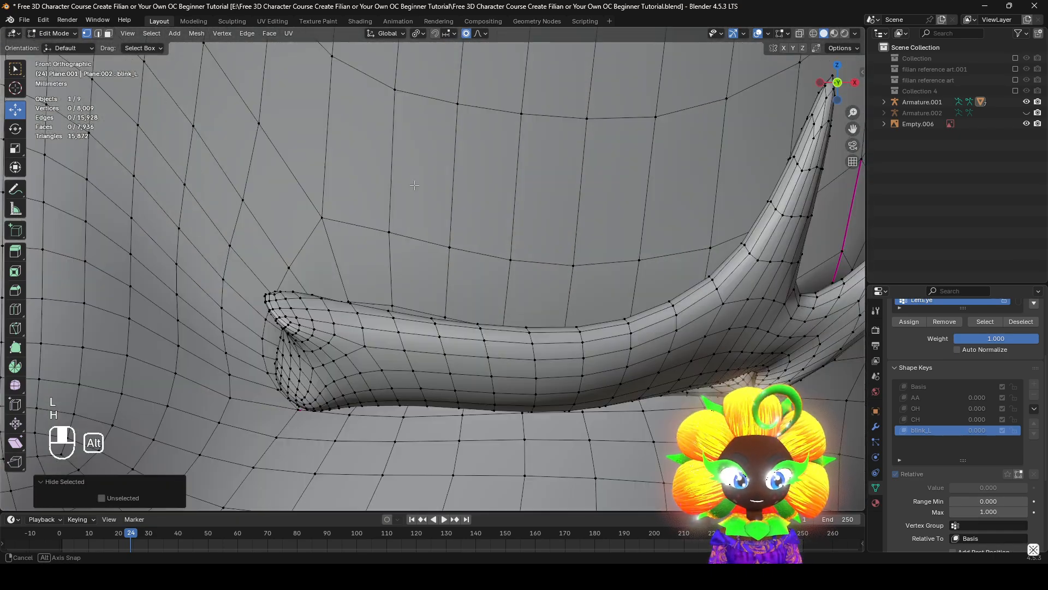
left_click(417, 34)
left_click(471, 34)
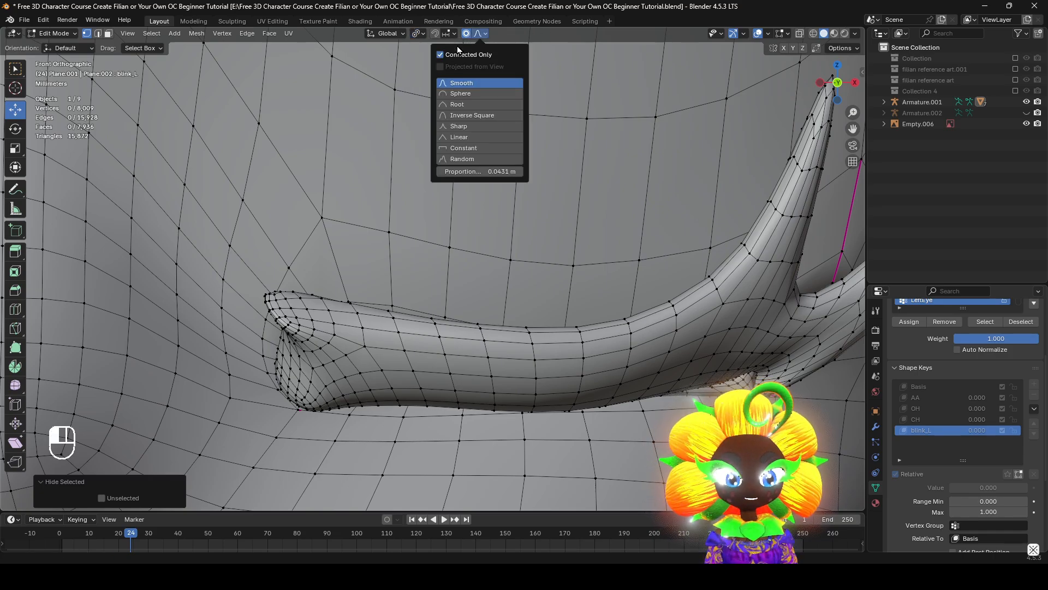
left_click(441, 57)
scroll(492, 262, "down", 1)
left_click(435, 312)
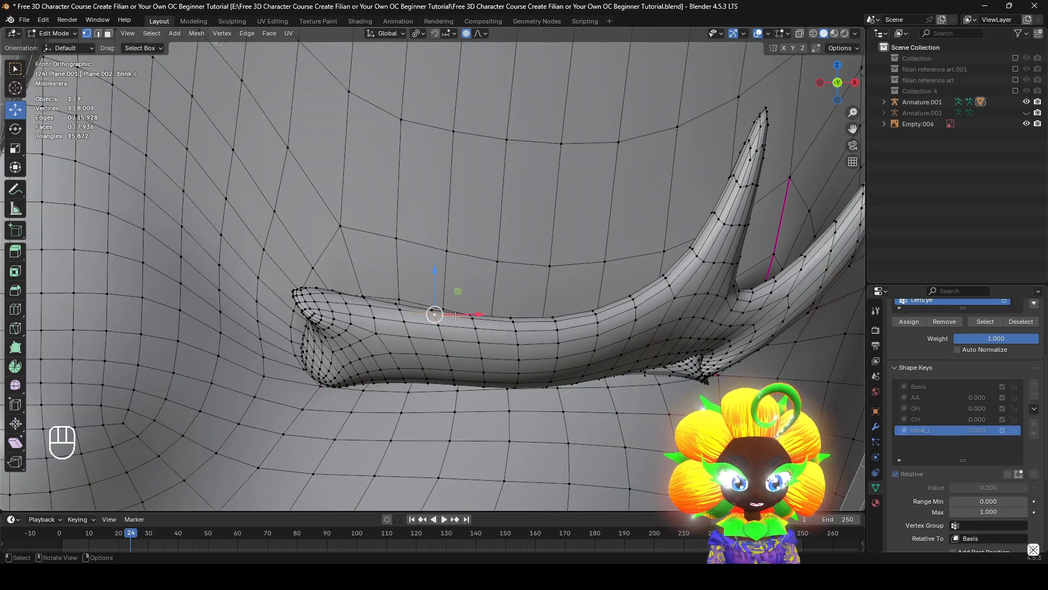
key("g")
right_click(389, 318)
middle_click_drag(388, 318, 433, 304, "shift")
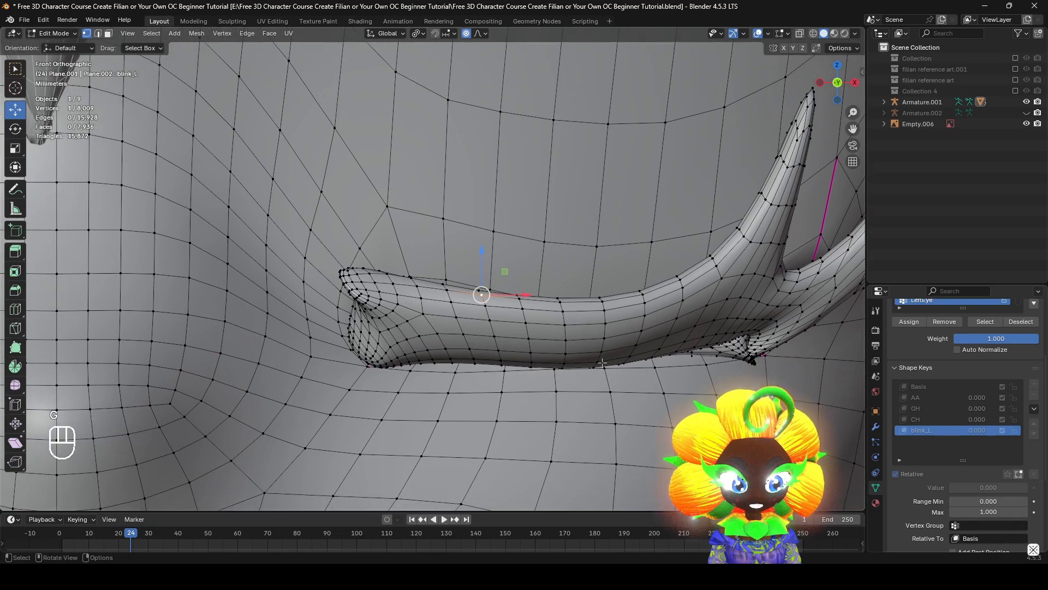
scroll(433, 304, "up", 1)
key("g")
Select the edge loop around the left lash's inner end and rotate it with proportional editing to curve the closed lash downward
left_click(389, 295, "alt")
scroll(388, 295, "down", 2)
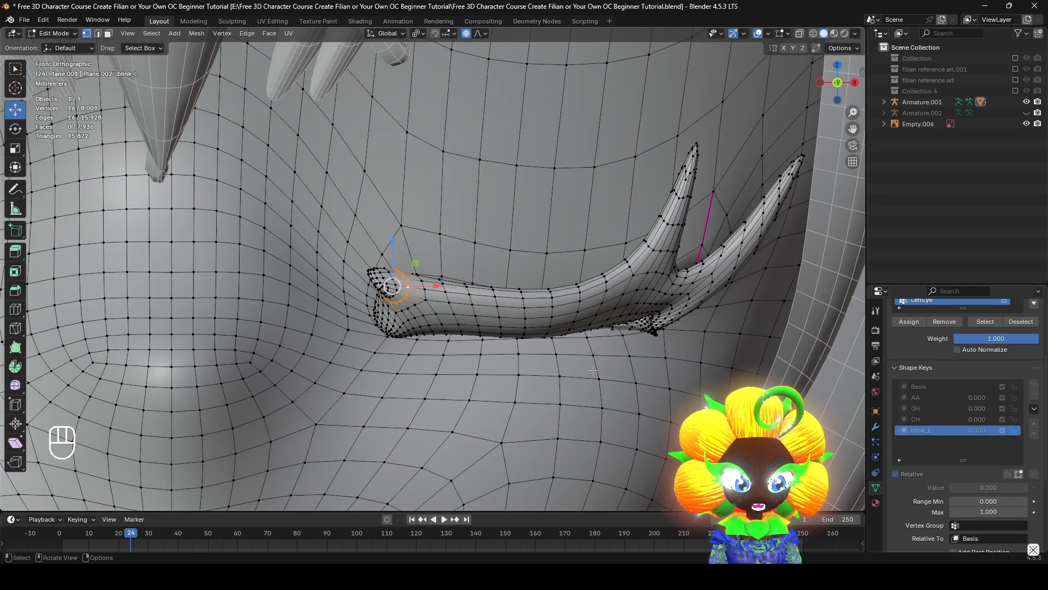
key("r")
right_click(571, 398)
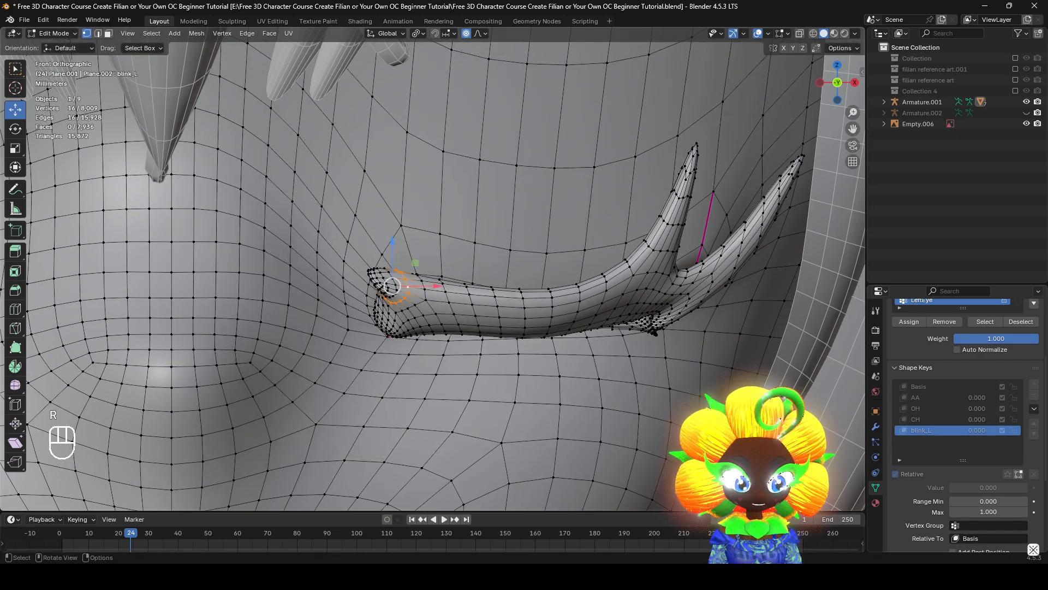
key("r")
scroll(567, 440, "down", 1)
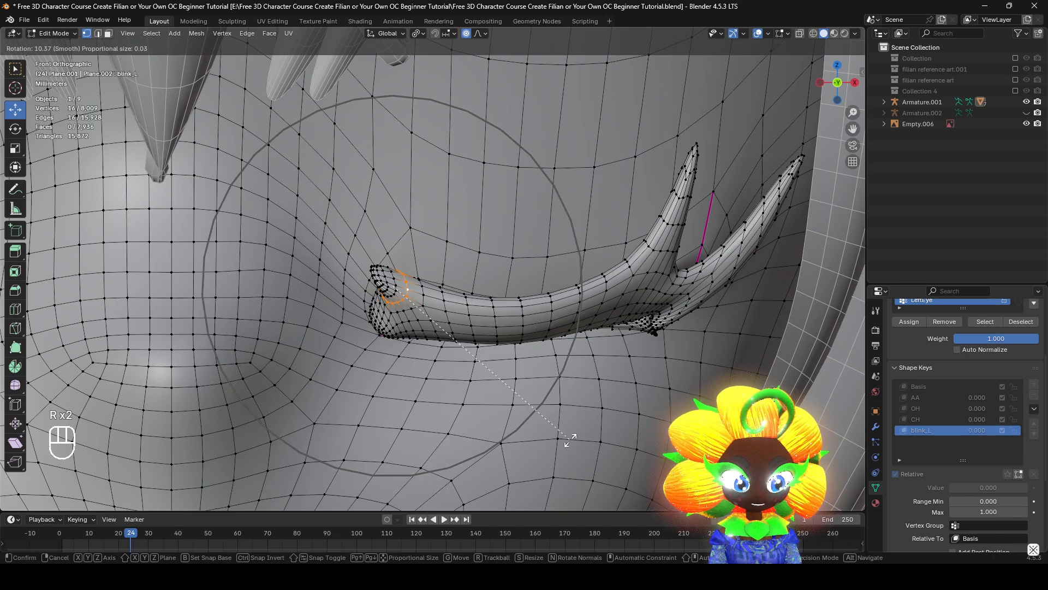
right_click(571, 440)
key("r")
left_click(544, 453)
scroll(633, 309, "down", 1)
middle_click_drag(633, 309, 486, 357, "shift")
left_click(610, 228)
key("g")
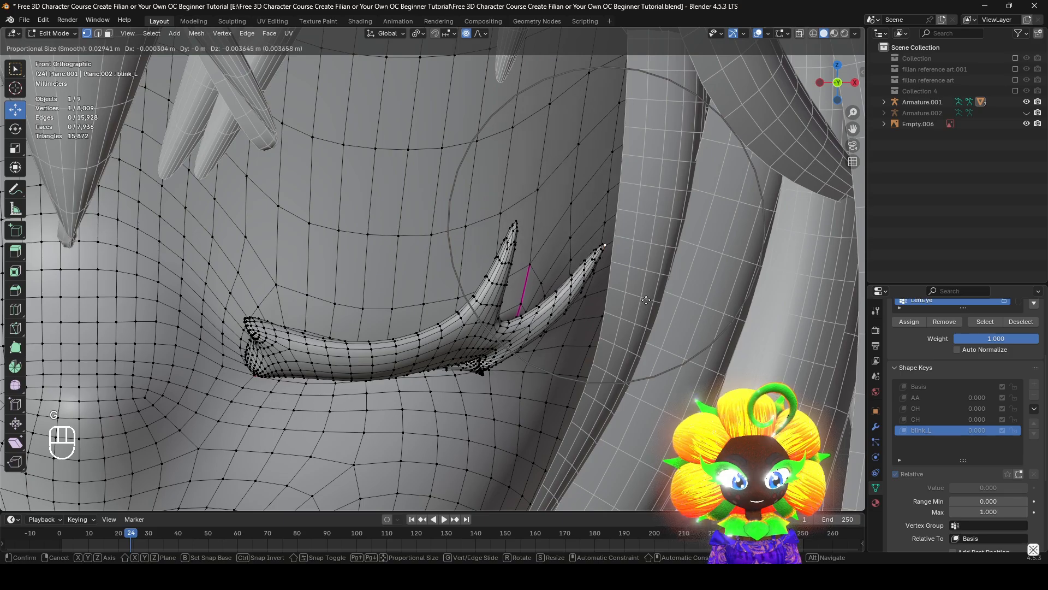
right_click(607, 246)
mouse_move(607, 331)
middle_mouse_down()
mouse_move(513, 289)
mouse_move(605, 328)
middle_mouse_up()
scroll(603, 325, "down", 1)
Turn Connected Only back on for proportional editing and reveal the hidden left eyeball
left_click(481, 34)
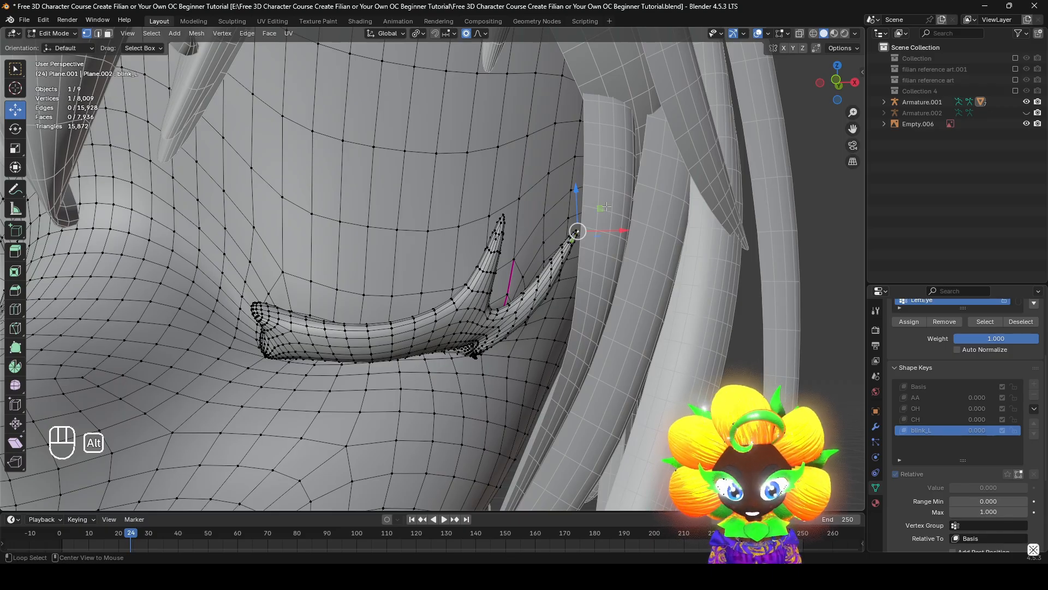
key("alt+h")
scroll(589, 218, "down", 1)
key("z")
scroll(557, 240, "down", 1)
key("z")
middle_click_drag(519, 271, 502, 289, "alt")
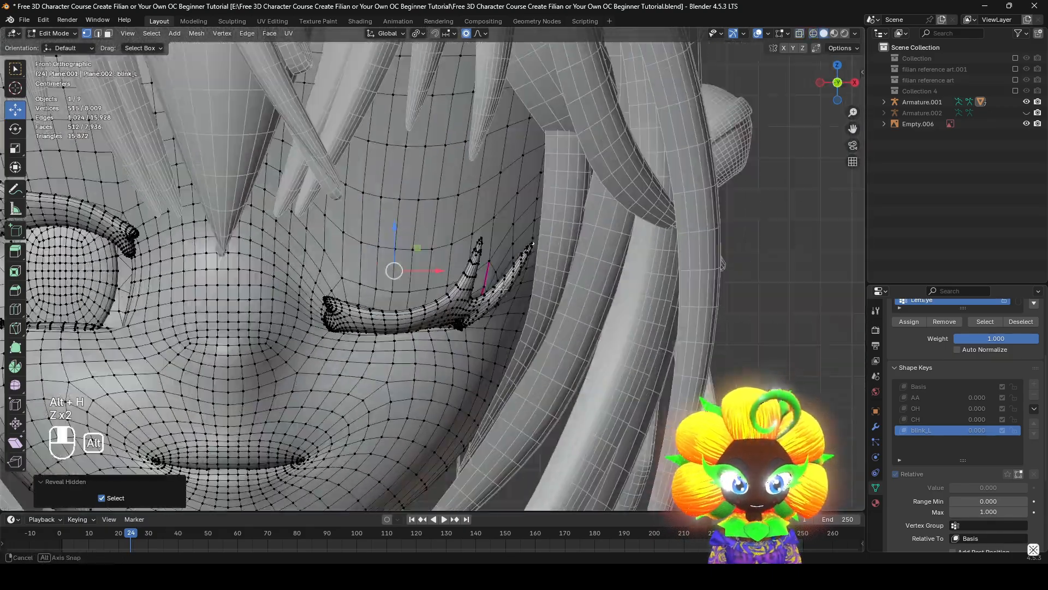
key("z")
scroll(437, 270, "up", 2)
middle_click_drag(384, 258, 490, 282, "shift")
scroll(490, 281, "down", 3)
key("z")
scroll(490, 282, "up", 2)
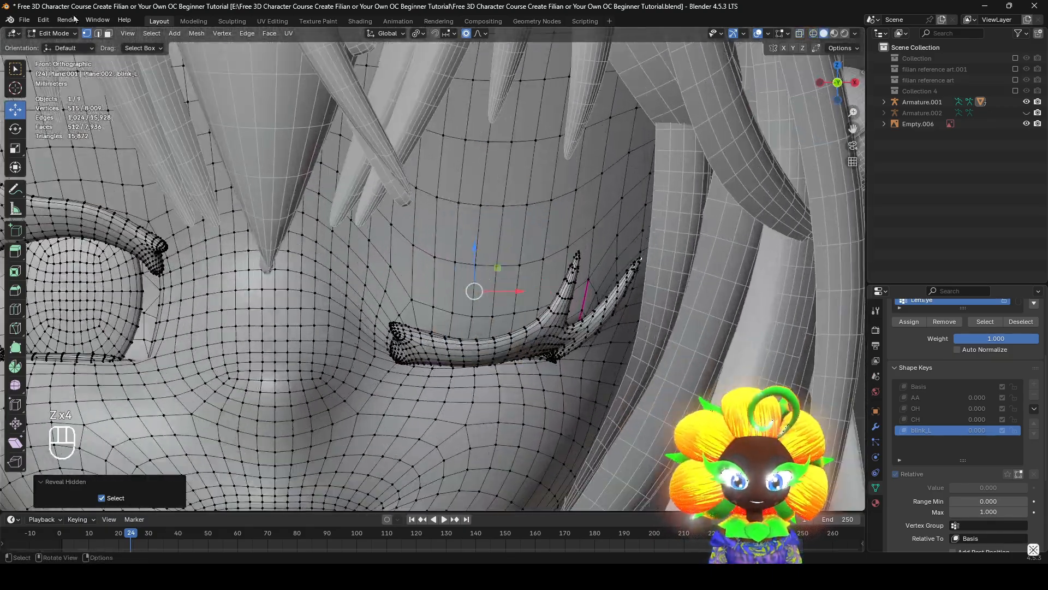
Switch to Object Mode, deselect everything and set the blink_L shape key's value to 1.000
left_click(61, 38)
left_click(69, 46)
middle_click_drag(537, 312, 578, 308, "shift")
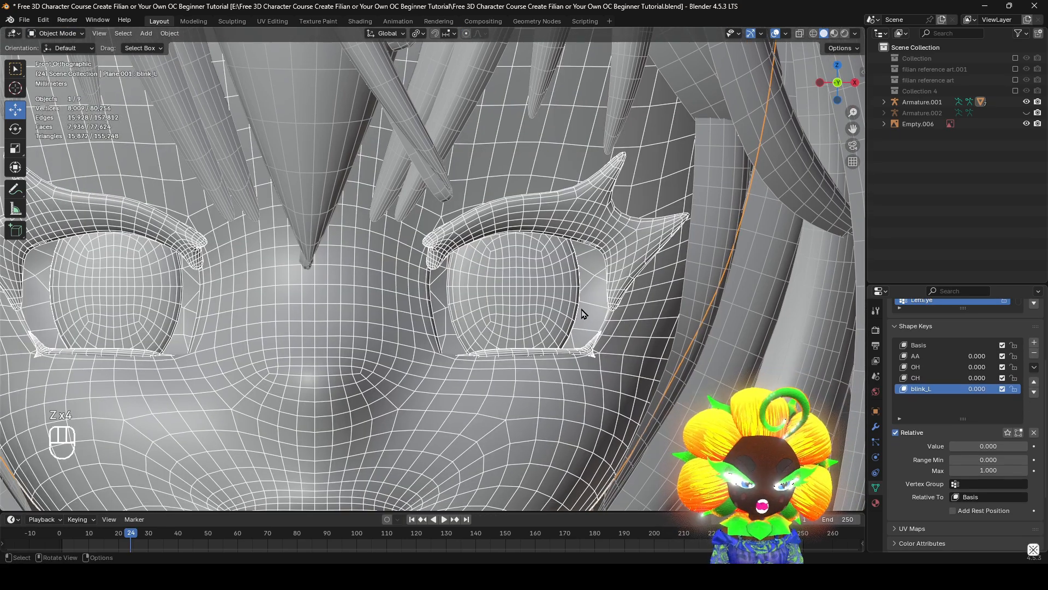
scroll(582, 309, "down", 4)
left_click(747, 311)
scroll(682, 311, "up", 3)
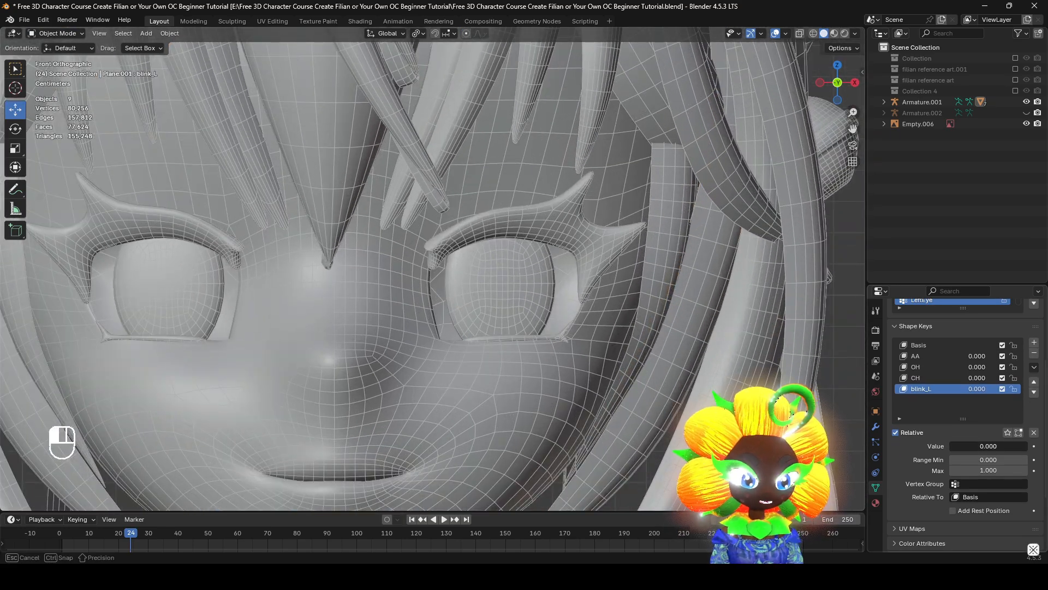
left_click_drag(961, 446, 1034, 446)
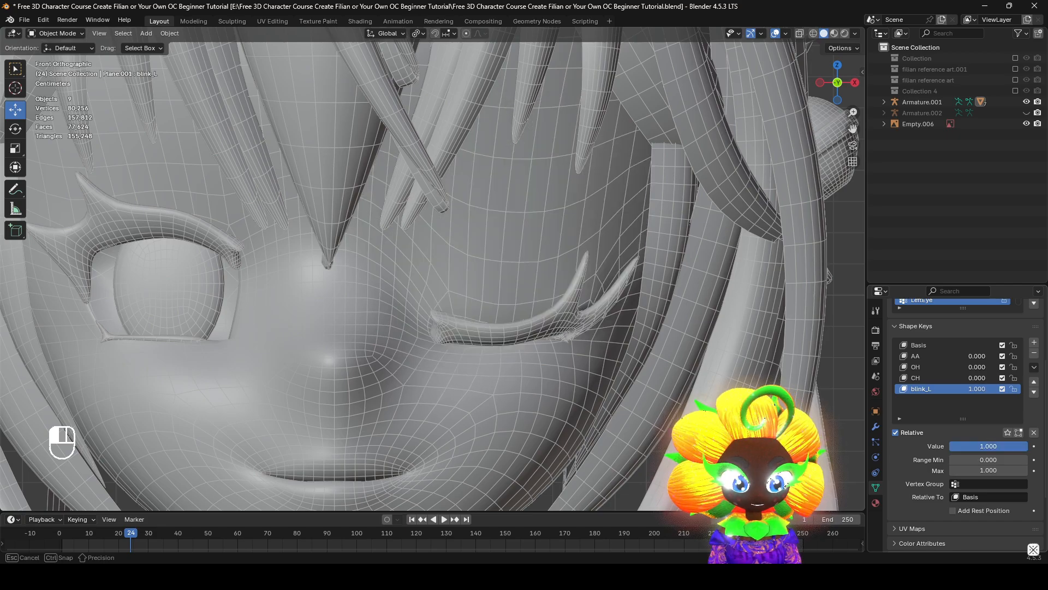
Return to Edit Mode and nudge vertices on the left cheek below the closed eye with proportional editing
key("Tab")
scroll(558, 378, "up", 3)
key("g")
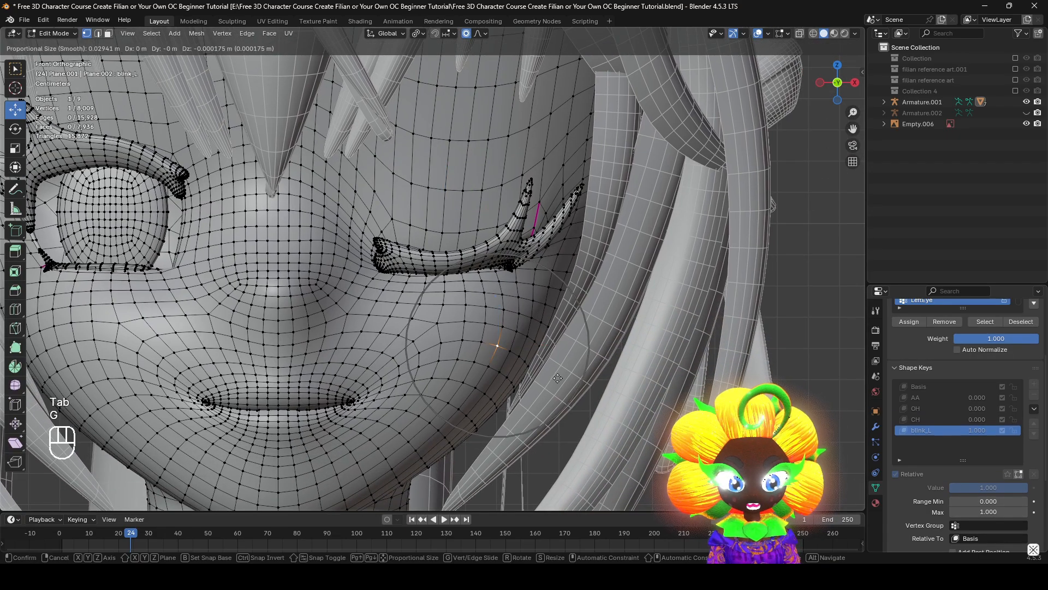
right_click(555, 387)
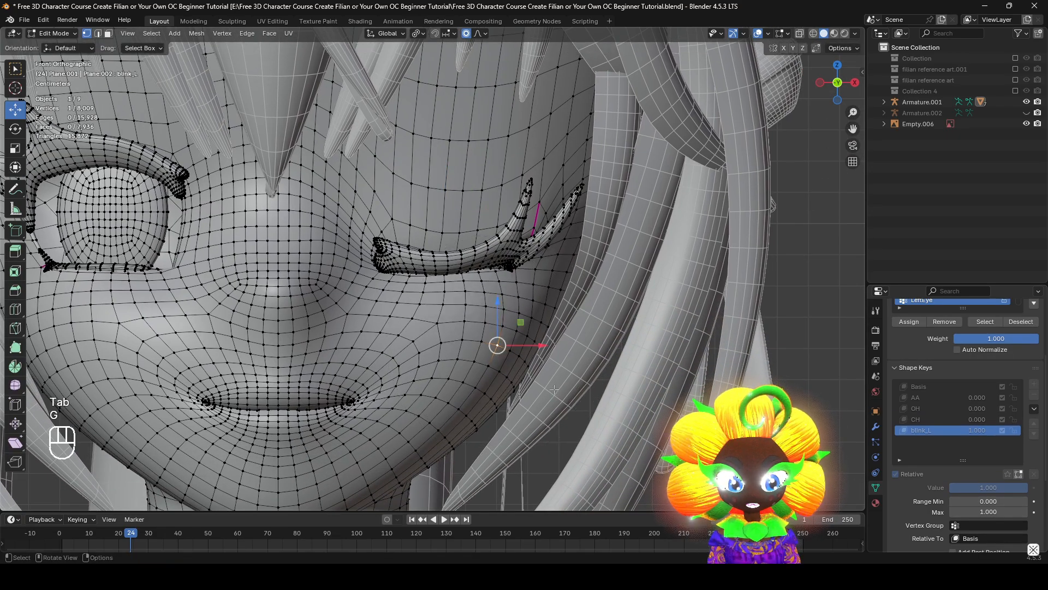
key("g")
left_click(526, 366)
left_click(438, 338)
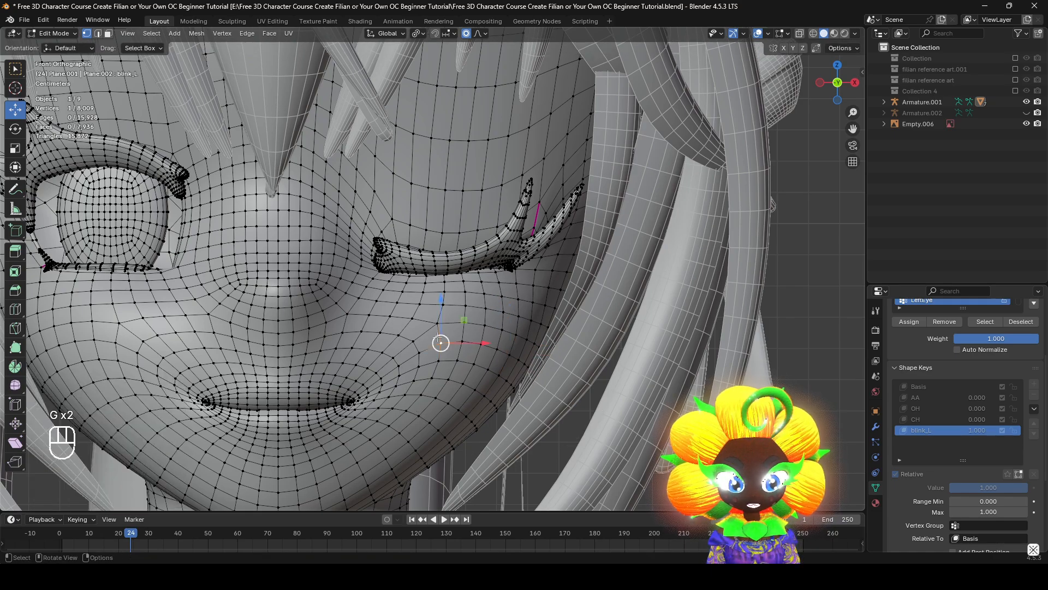
key("g")
right_click(580, 255)
key("g")
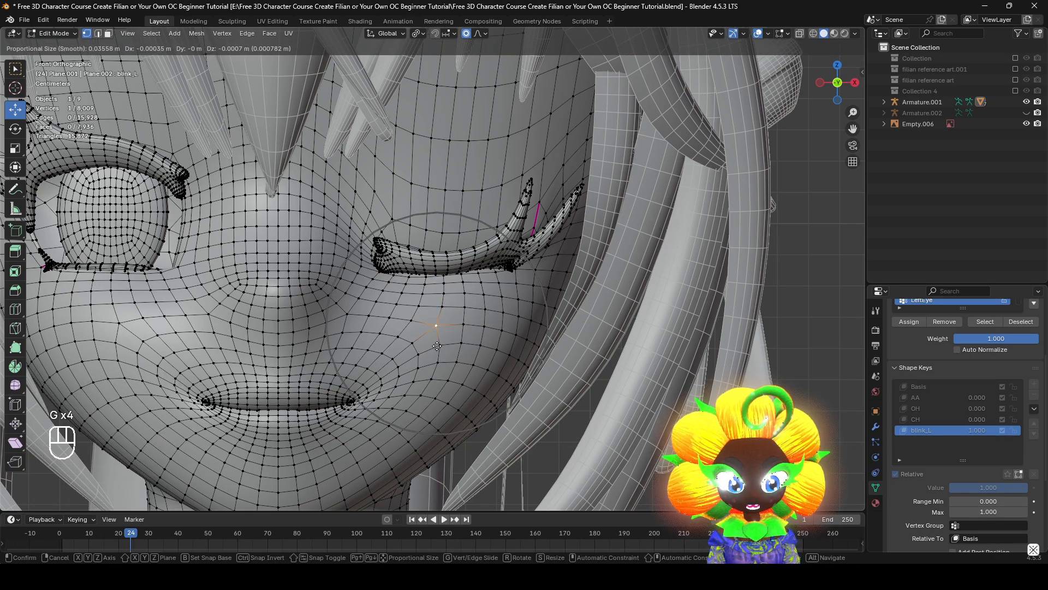
left_click(578, 258)
Move the face vertex beside the left eye's outer corner 0.0014 m in X and -0.00035 m in Z with a 0.036 proportional radius
left_click(566, 272)
key("g")
left_click(570, 274)
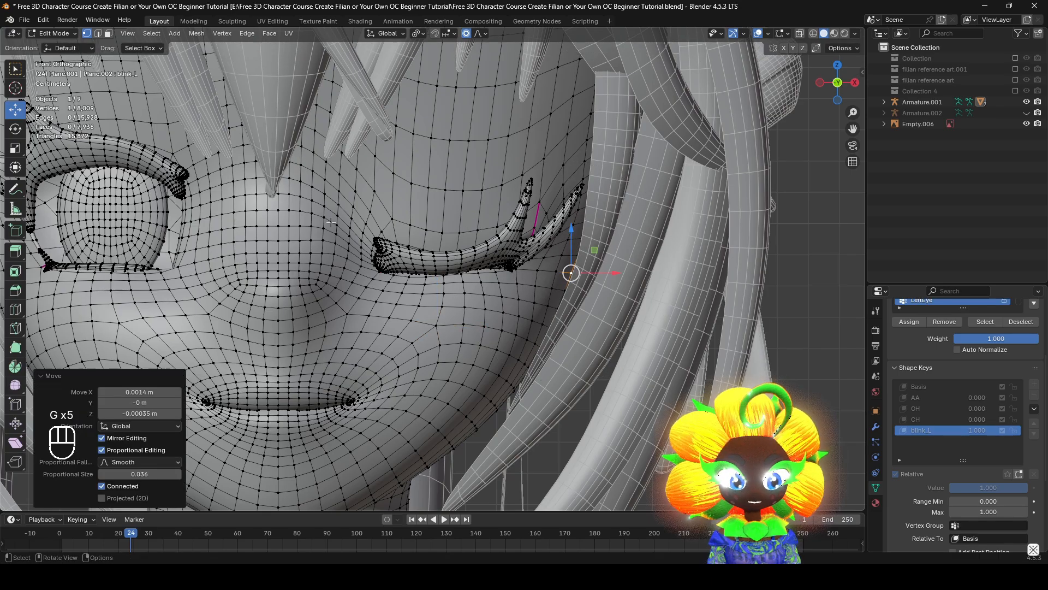
Try moving the vertex between the nose bridge and the closed left eye, and undo the move
left_click(324, 229)
key("g")
left_click(356, 247)
middle_click_drag(356, 247, 339, 248)
middle_click_drag(339, 248, 671, 339, "shift")
scroll(568, 306, "up", 3)
key("ctrl+z")
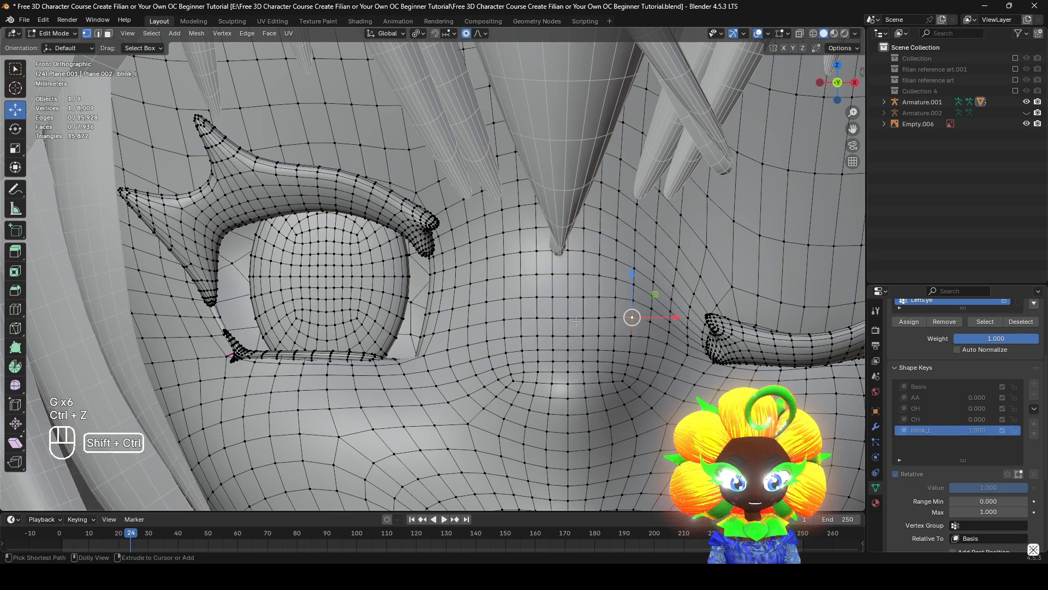
key("ctrl+shift+z")
key("ctrl+z")
Move the vertex between the nose bridge and the closed left eye about -0.0011 m in X with a 0.017 proportional radius
key("g")
scroll(668, 339, "up", 8)
right_click(666, 339)
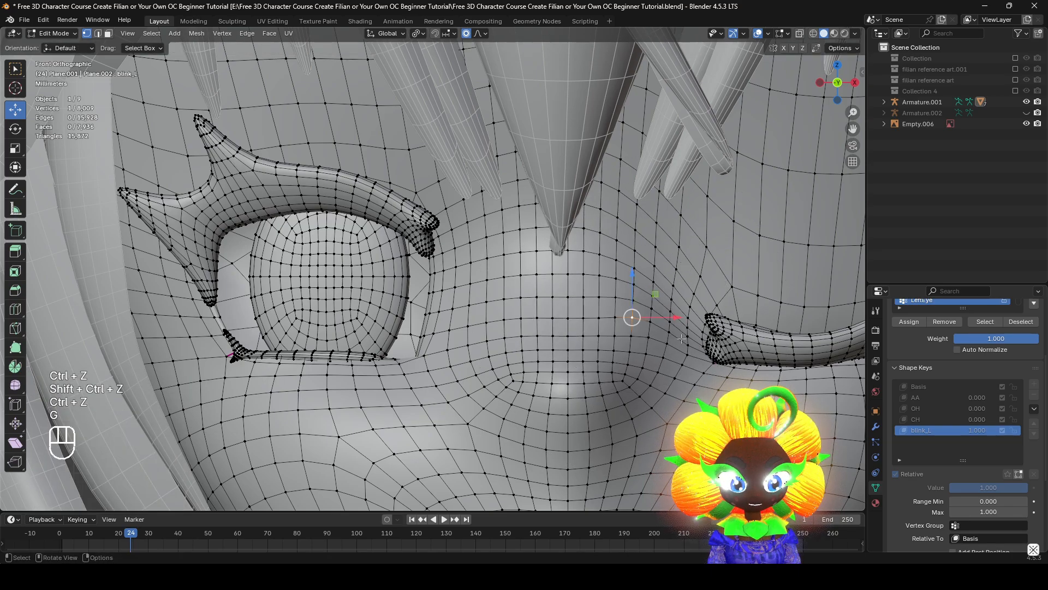
key("g")
left_click(660, 339)
scroll(289, 161, "down", 5)
Switch to Object Mode and preview the left blink by varying the blink_L value, ending at 1.000, while viewing the eye from several angles
left_click(54, 33)
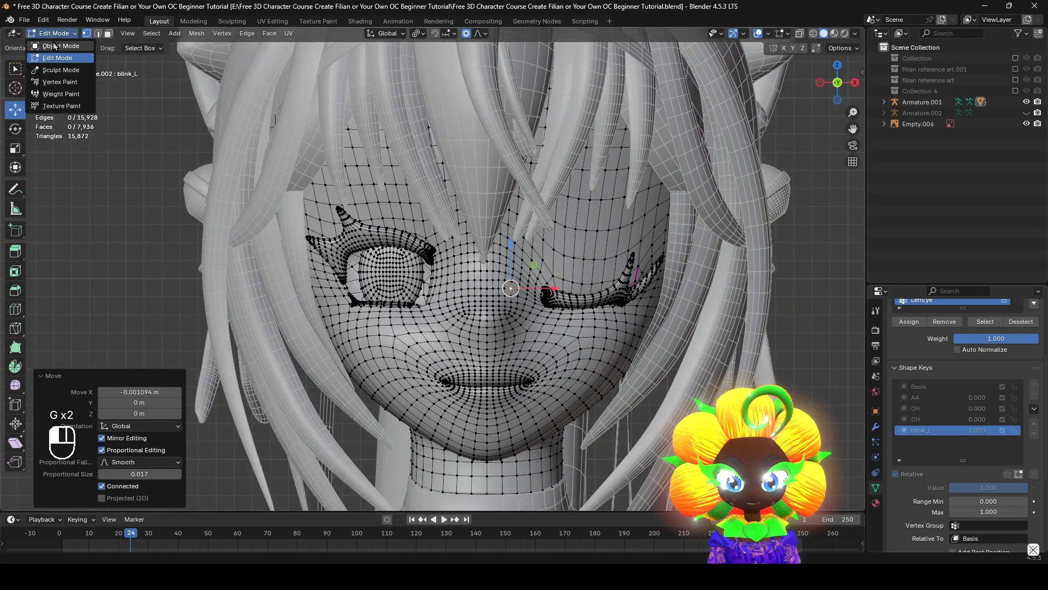
left_click(55, 48)
scroll(518, 284, "up", 5)
left_click_drag(997, 449, 1028, 447)
middle_click_drag(517, 246, 680, 316, "shift")
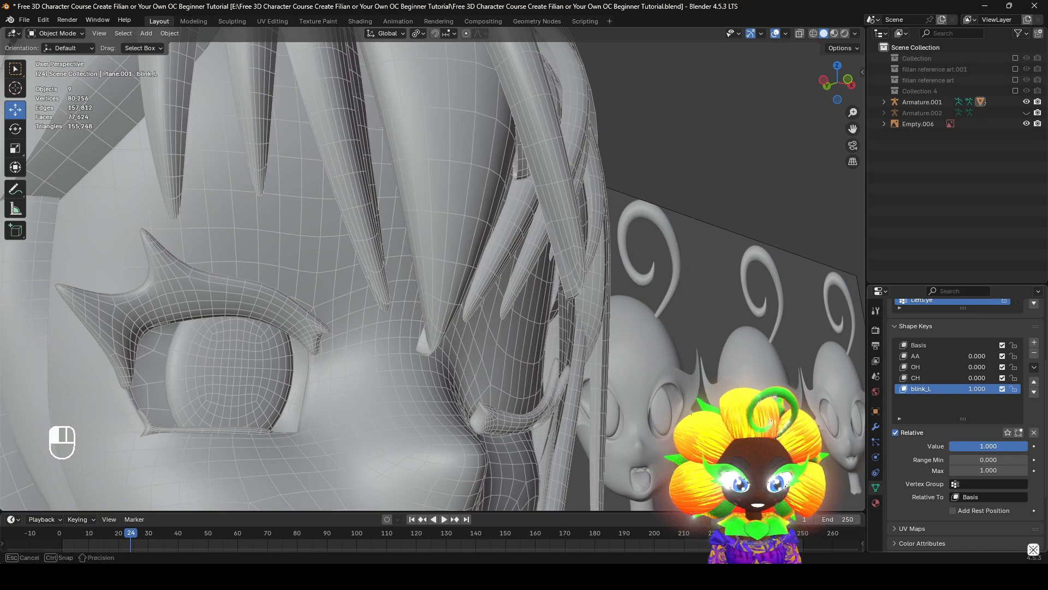
left_click_drag(997, 446, 923, 447)
left_click_drag(922, 447, 1020, 447)
middle_click_drag(628, 295, 546, 300)
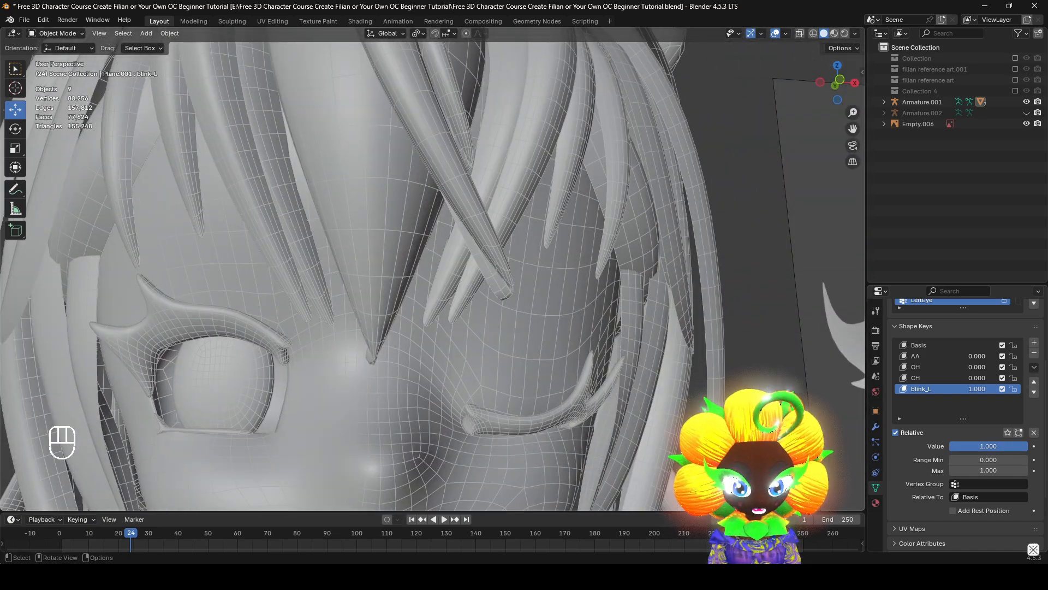
Switch the face mesh to Sculpt Mode and bring the whole head into view
left_click(58, 34)
left_click(60, 70)
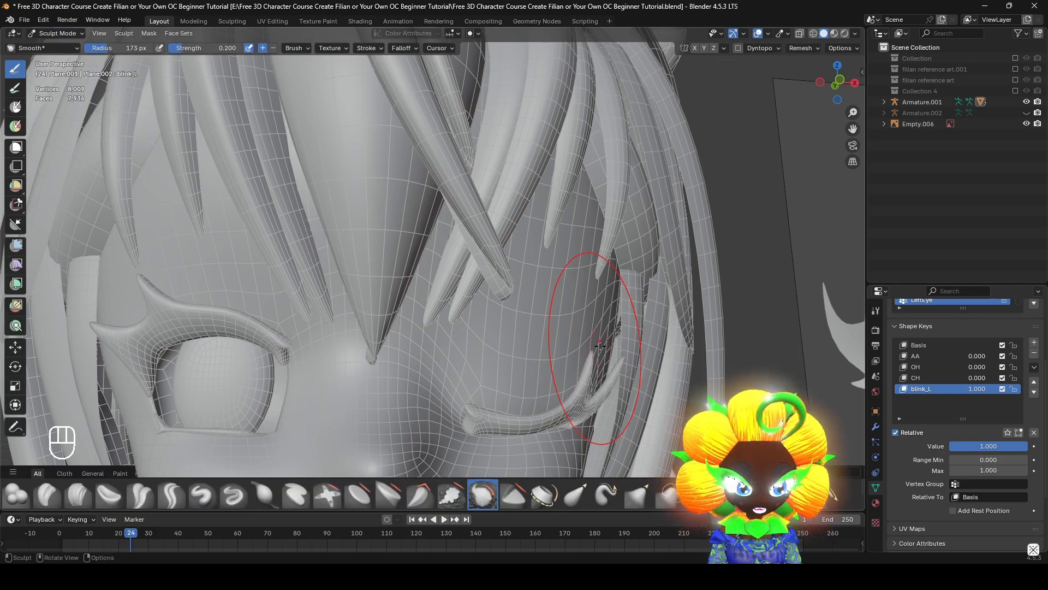
middle_click_drag(600, 345, 528, 381)
scroll(565, 361, "down", 5)
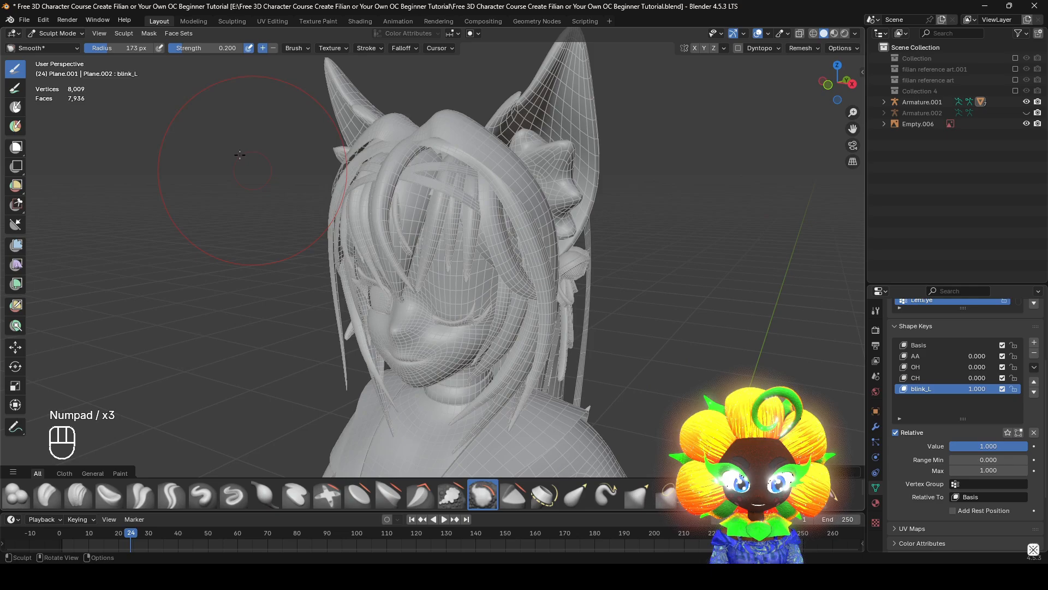
Isolate the face mesh in local view and return it to Sculpt Mode
left_click(53, 39)
left_click(55, 58)
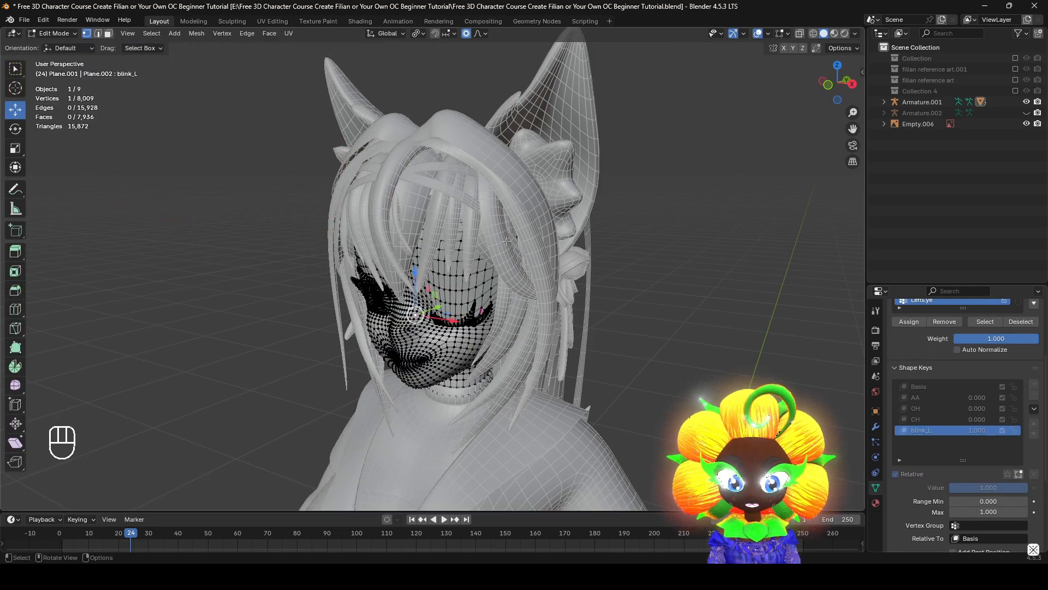
key("KP_Divide")
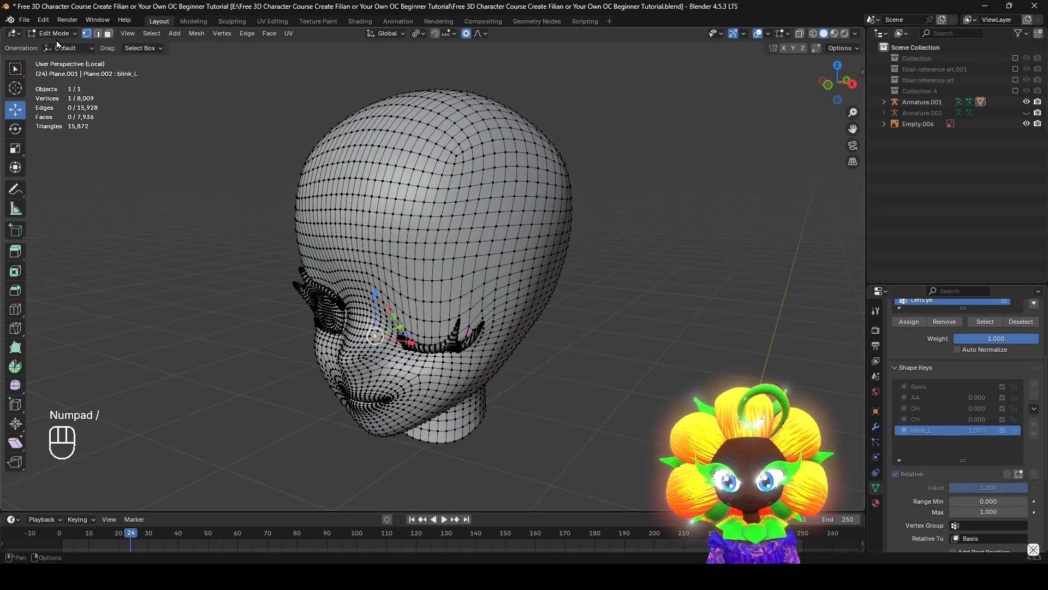
left_click(56, 35)
left_click(46, 69)
scroll(421, 328, "up", 4)
Choose the Crease Polish brush and enable its Topology auto-masking and Front Faces Only options
middle_click_drag(421, 327, 458, 479)
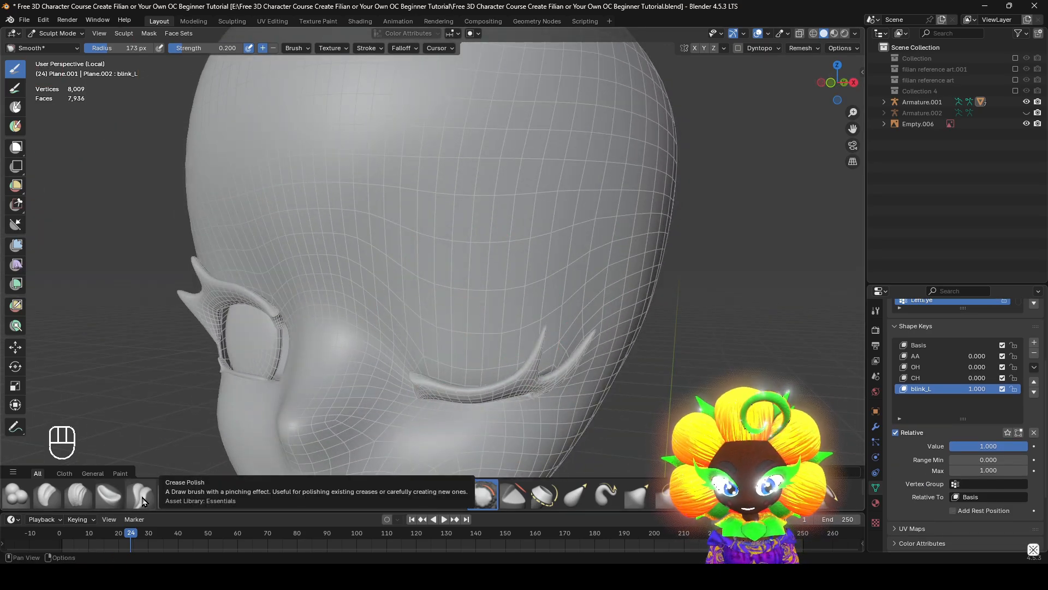
left_click(297, 48)
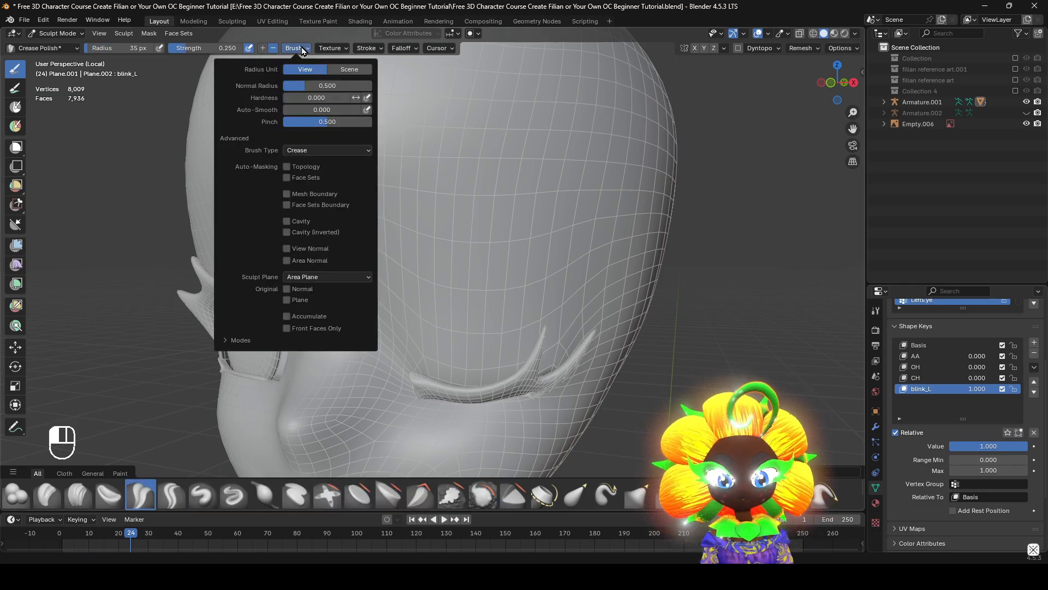
left_click(286, 167)
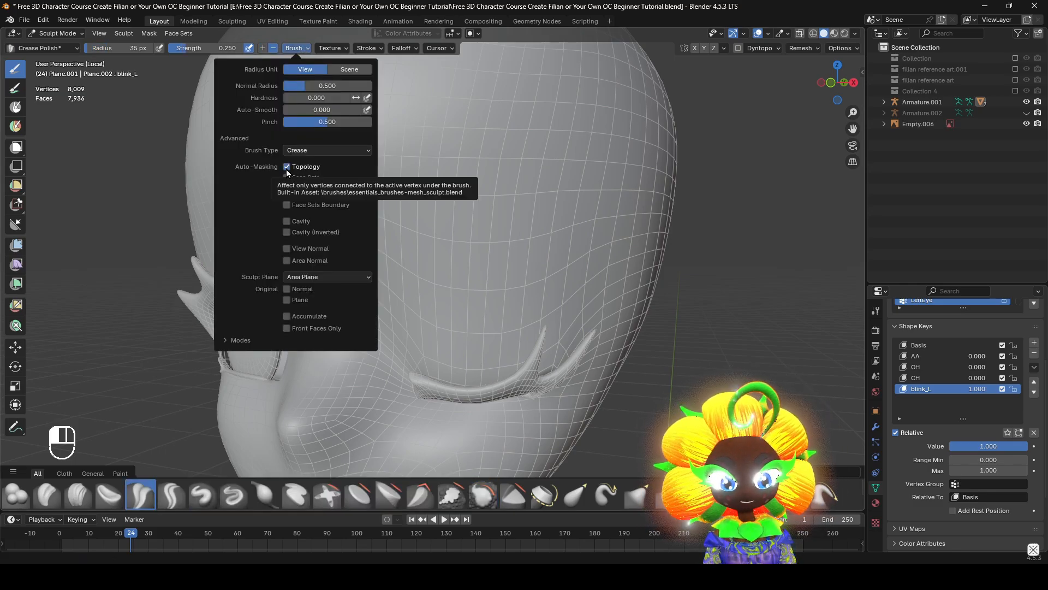
left_click(287, 329)
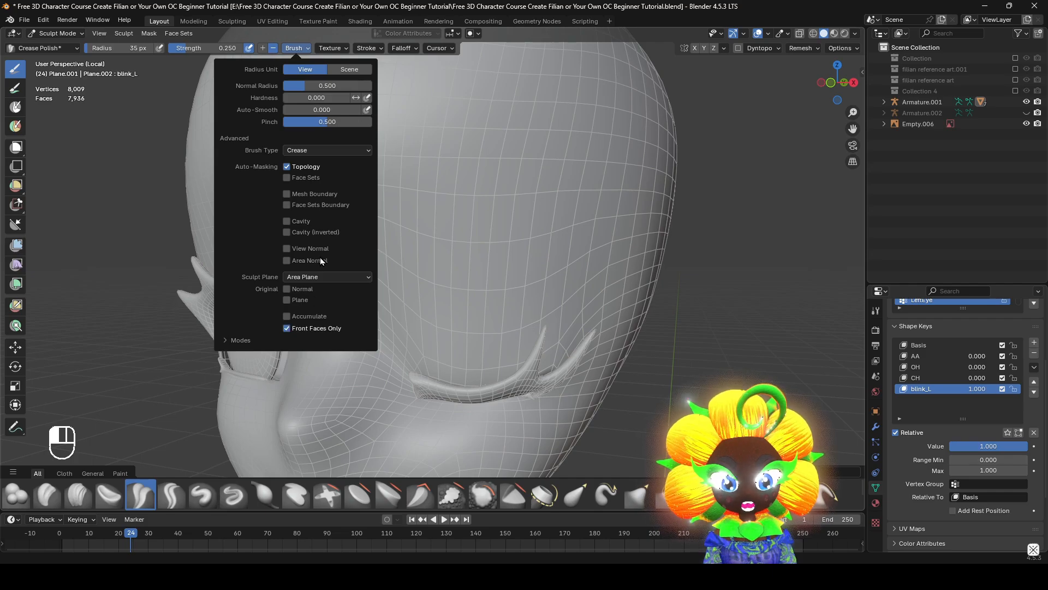
Set the Crease Polish radius to 76 px and sculpt an eyelid crease above the closed left eye
middle_click_drag(624, 310, 651, 289)
key("f")
left_click(683, 300)
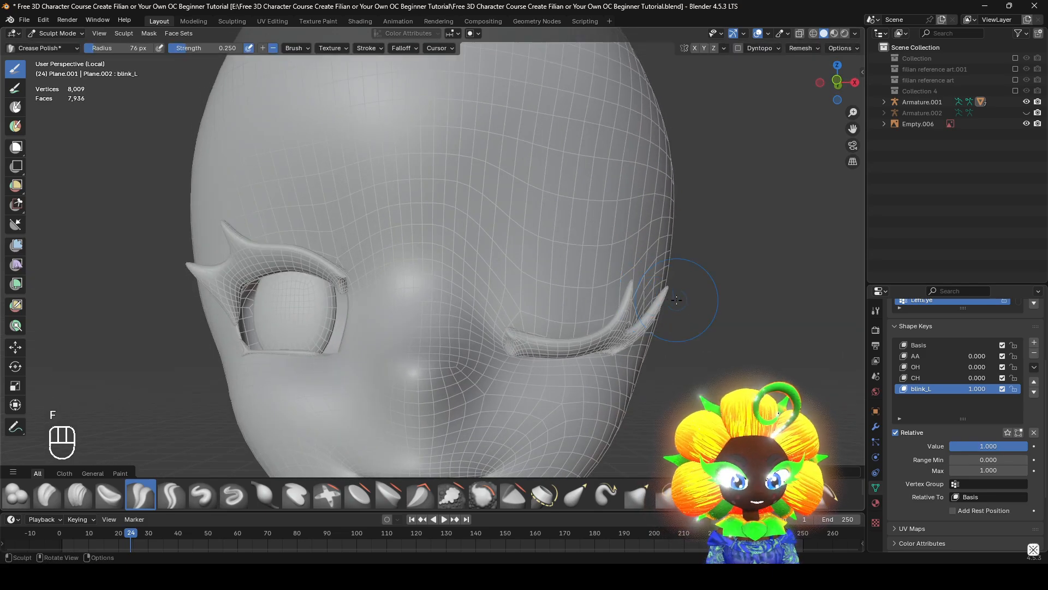
middle_click_drag(633, 326, 635, 361)
middle_click_drag(599, 301, 257, 66)
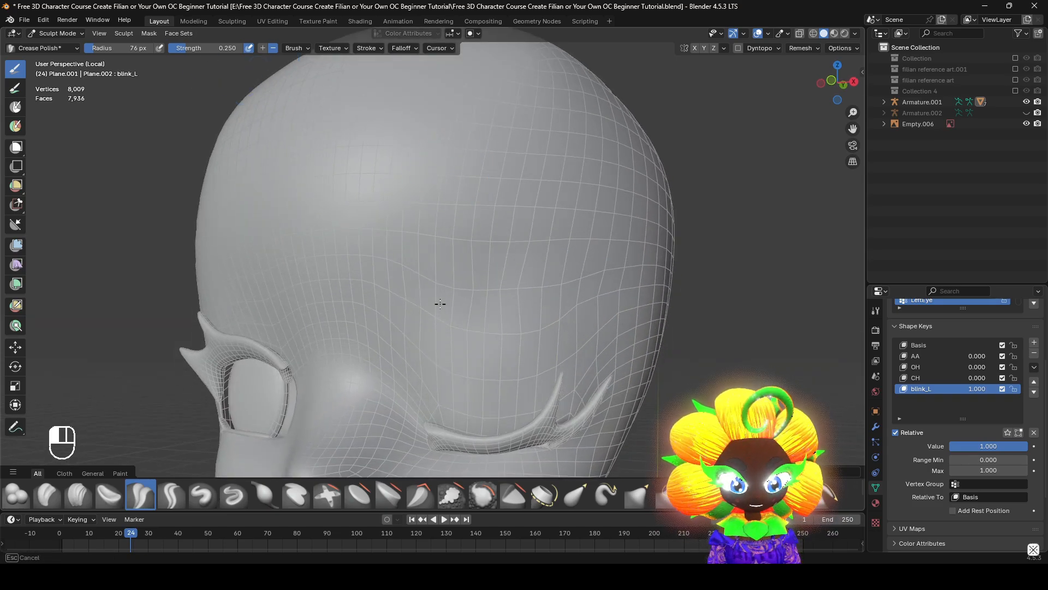
middle_click_drag(597, 306, 635, 301)
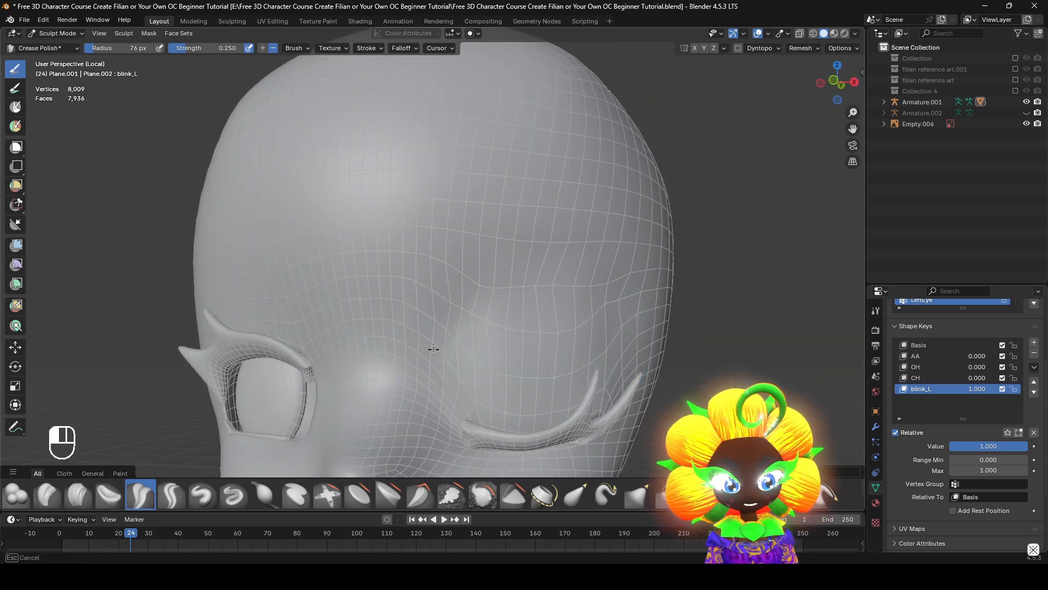
Smooth the area above the closed left eye using the Smooth brush with a 152 px radius
middle_click_drag(433, 348, 416, 493)
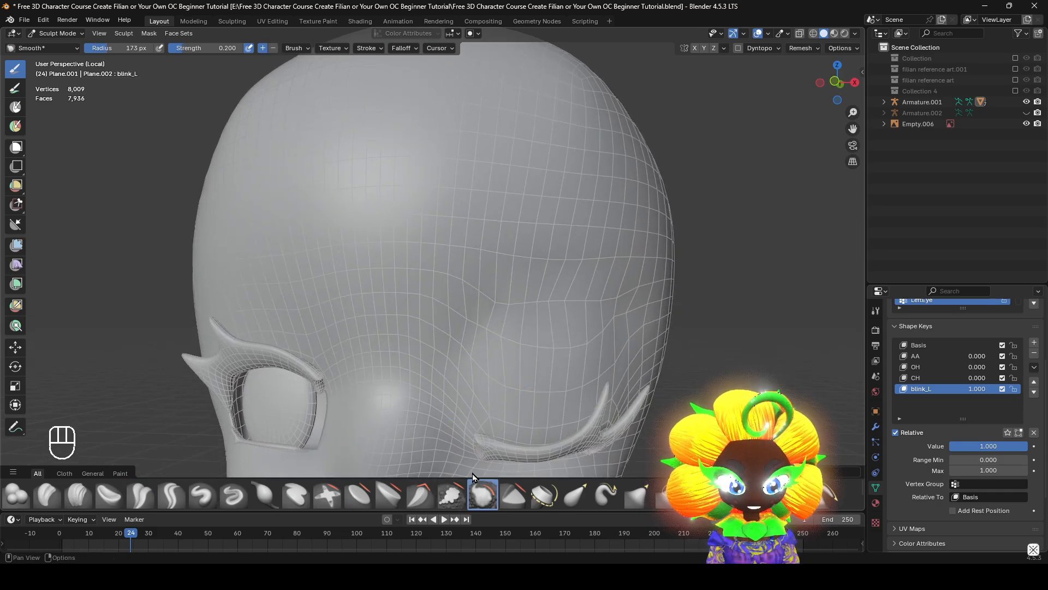
left_click(292, 49)
key("f")
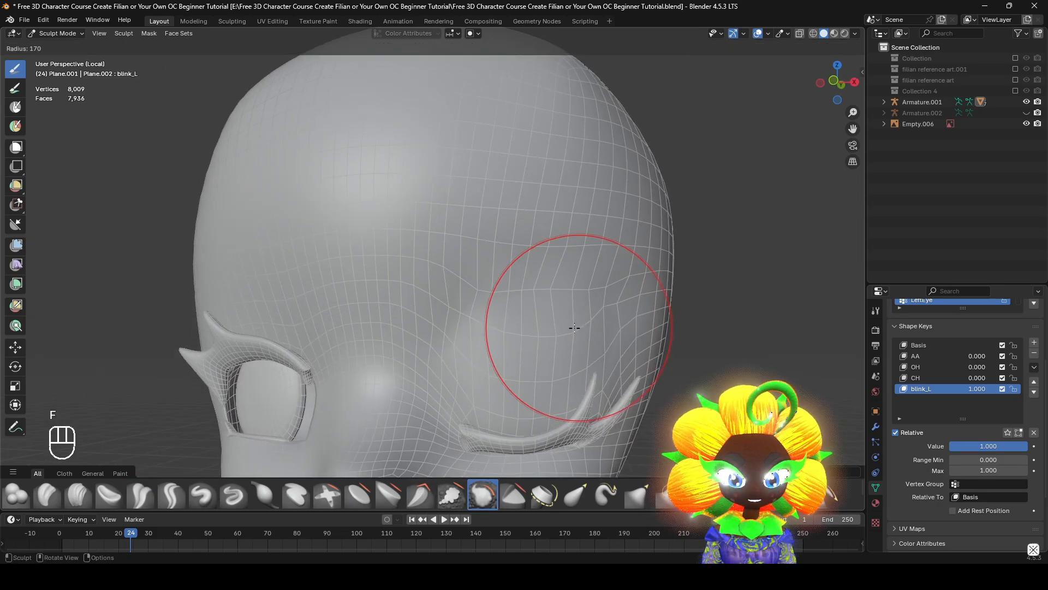
middle_click_drag(579, 331, 583, 310)
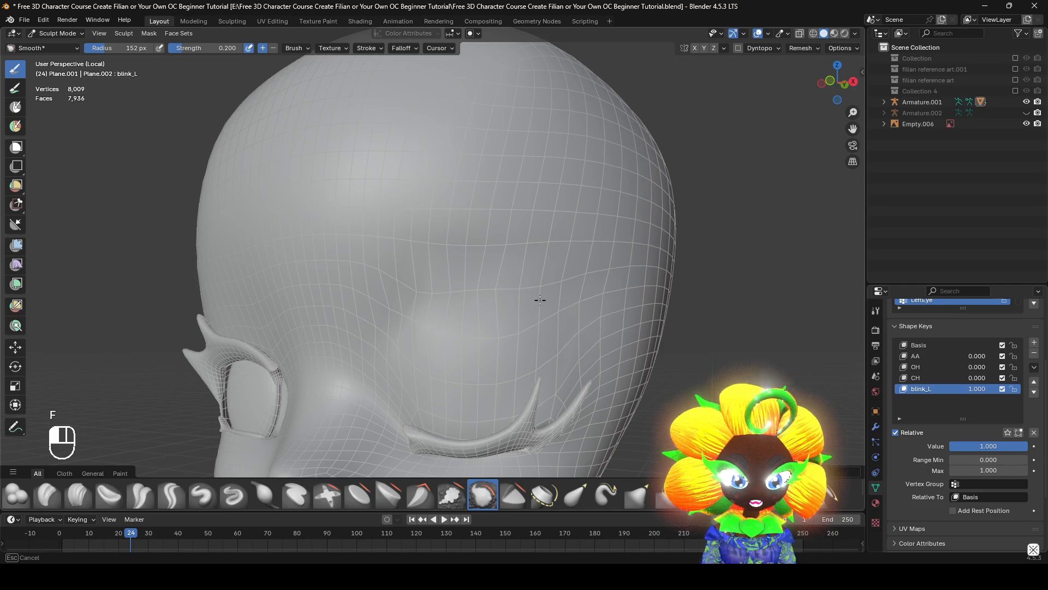
left_click_drag(540, 300, 553, 302)
mouse_move(553, 302)
middle_mouse_down()
mouse_move(613, 306)
mouse_move(496, 304)
mouse_move(542, 304)
middle_mouse_up()
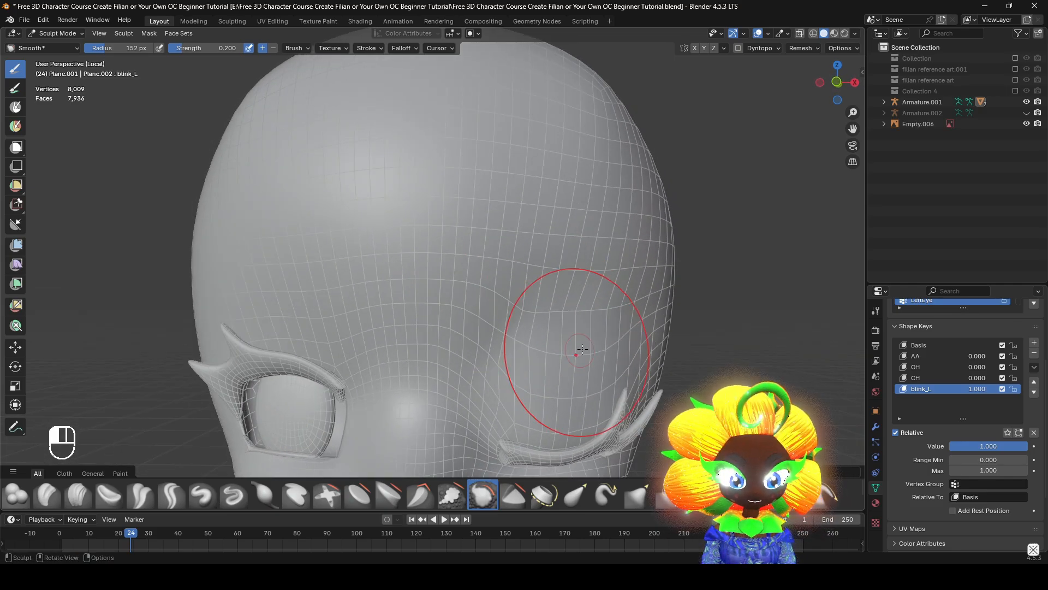
mouse_move(582, 350)
middle_mouse_down()
mouse_move(451, 307)
mouse_move(596, 271)
mouse_move(698, 264)
mouse_move(628, 263)
mouse_move(642, 265)
middle_mouse_up()
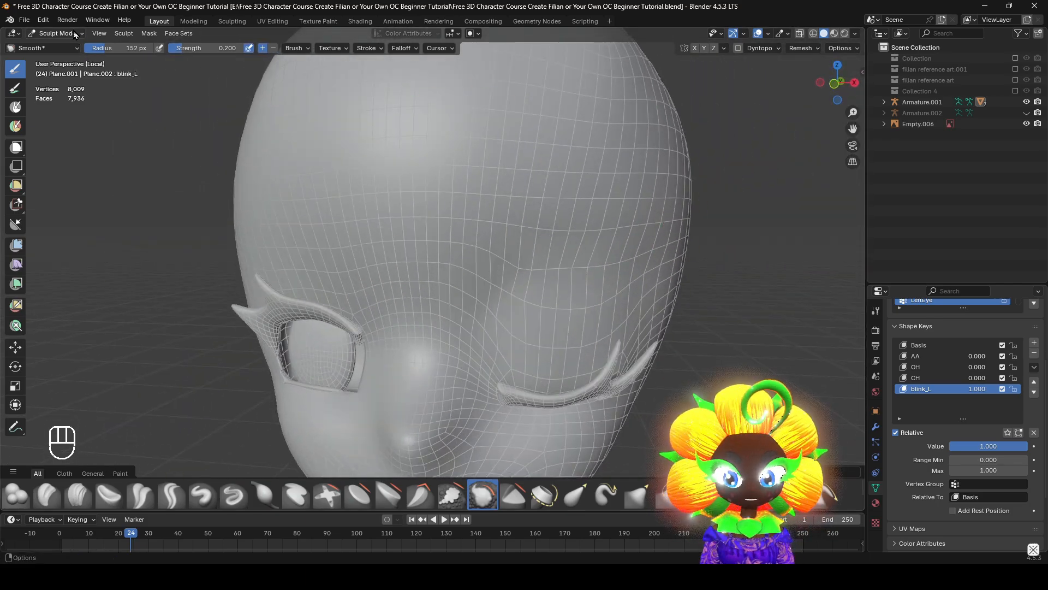
Return the face mesh to Object Mode and exit local view to show the whole character
left_click(76, 34)
left_click(55, 44)
key("KP_Divide")
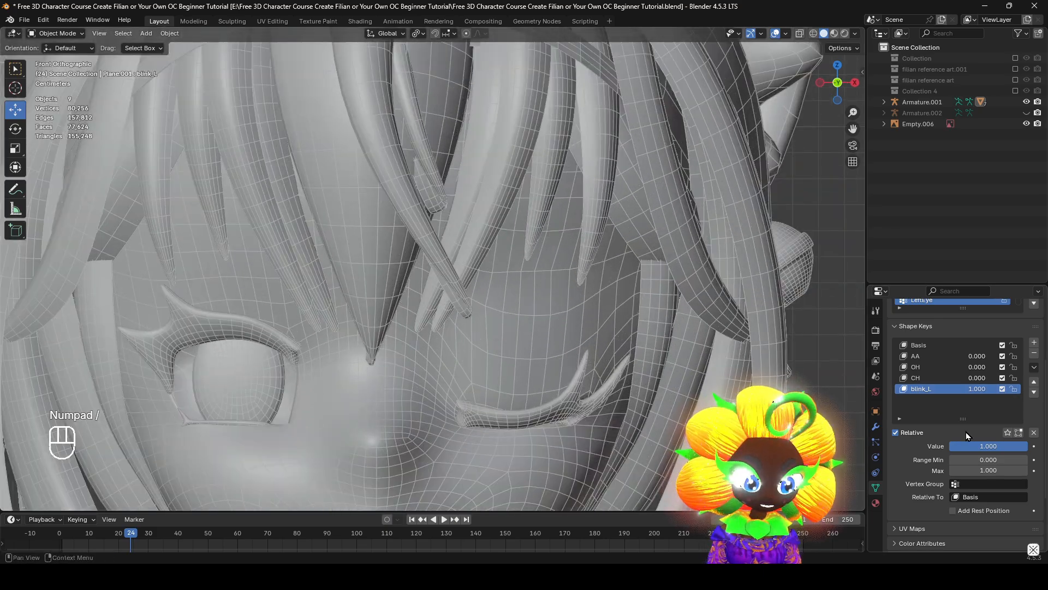
Preview the left blink by varying the blink_L value, ending at 1.000, and inspect the closed eye up close
mouse_move(1025, 446)
left_mouse_down()
mouse_move(948, 446)
mouse_move(1004, 446)
left_mouse_up()
middle_click_drag(518, 383, 542, 365)
left_click_drag(1008, 447, 1031, 447)
scroll(831, 446, "down", 2)
scroll(686, 346, "up", 3)
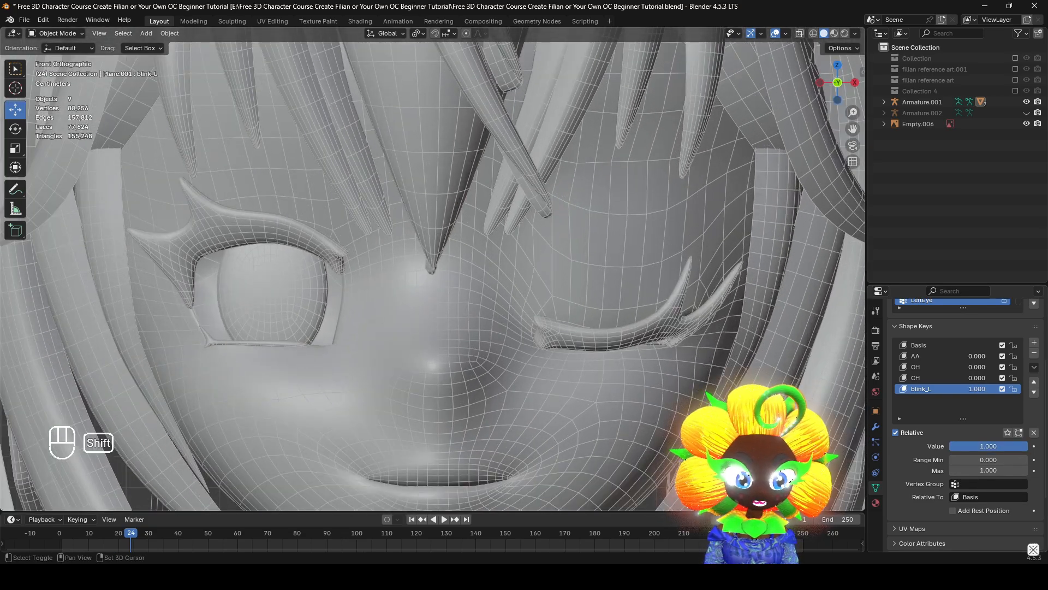
middle_click_drag(682, 312, 712, 329, "shift")
scroll(712, 330, "down", 2)
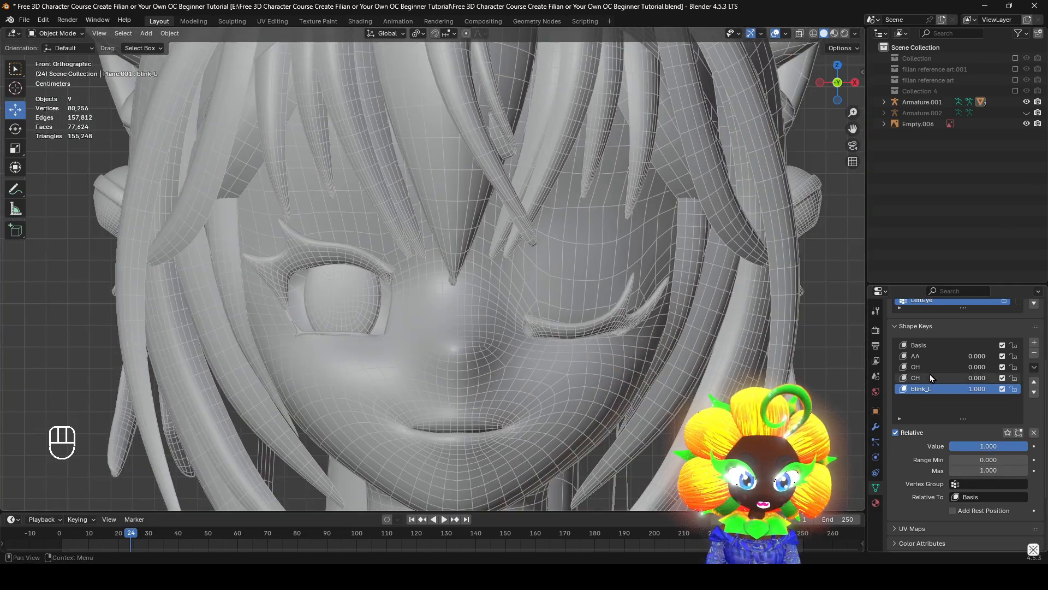
Create a new shape key from the blink_L mix, mirror it to the other eye, and set its value to 1.000
left_click(1034, 368)
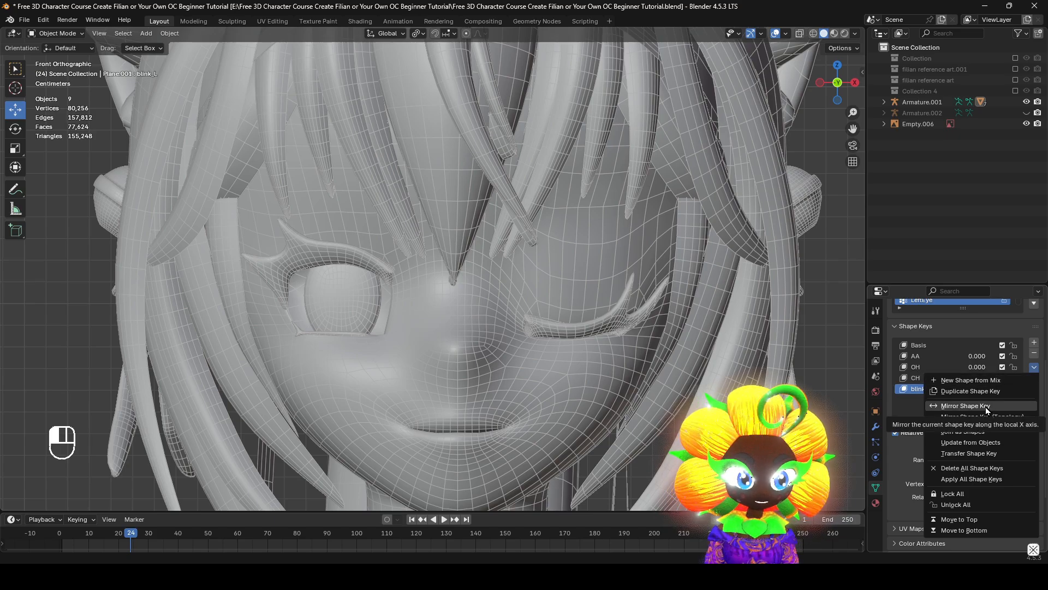
left_click(988, 380)
left_click(1034, 367)
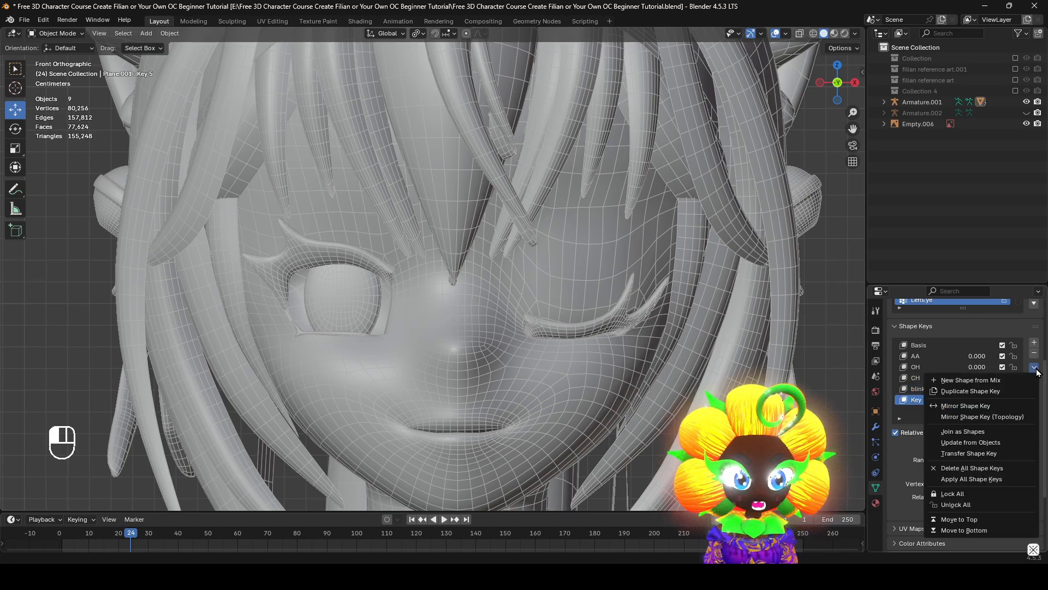
left_click(999, 408)
left_click_drag(971, 447, 1010, 446)
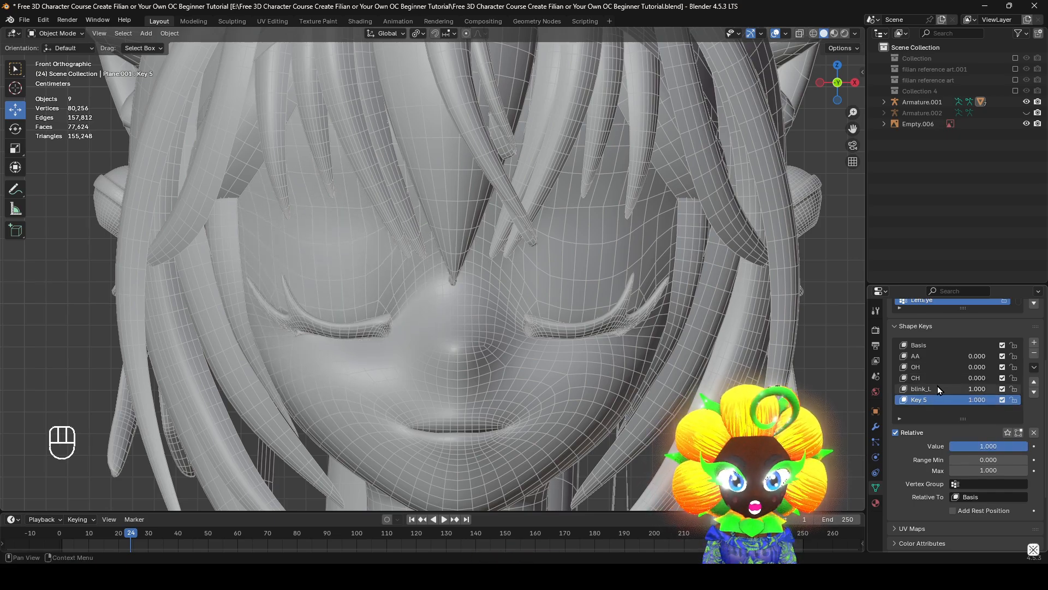
Rename the mirrored shape key as blink_R
double_click(946, 404)
type("blink")
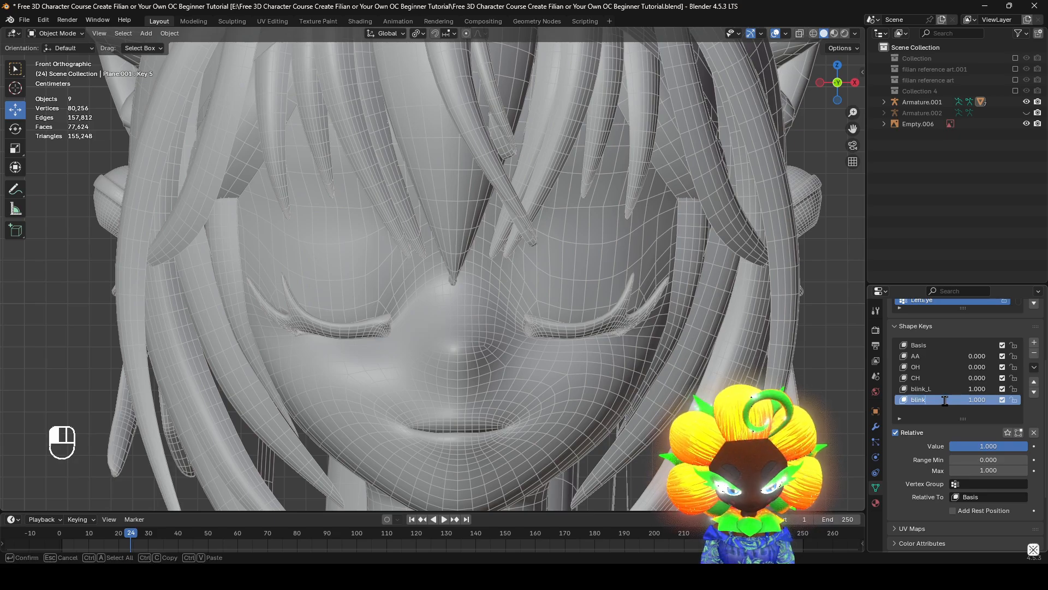
type("_")
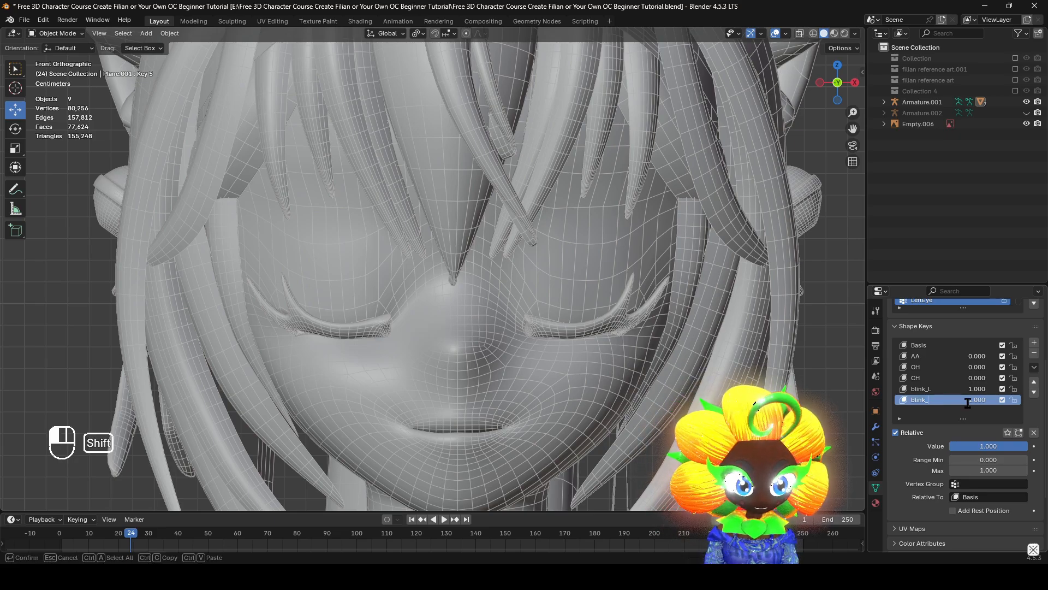
type("R")
key("Return")
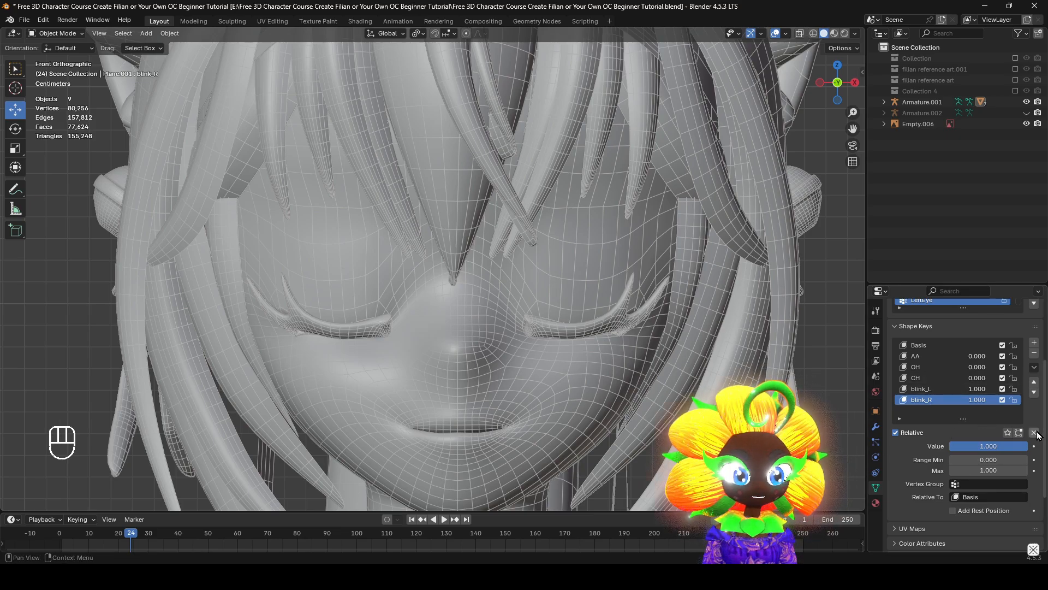
Create a new shape key from the combined blink_L and blink_R mix and name it blink
left_click(1034, 366)
left_click(1002, 380)
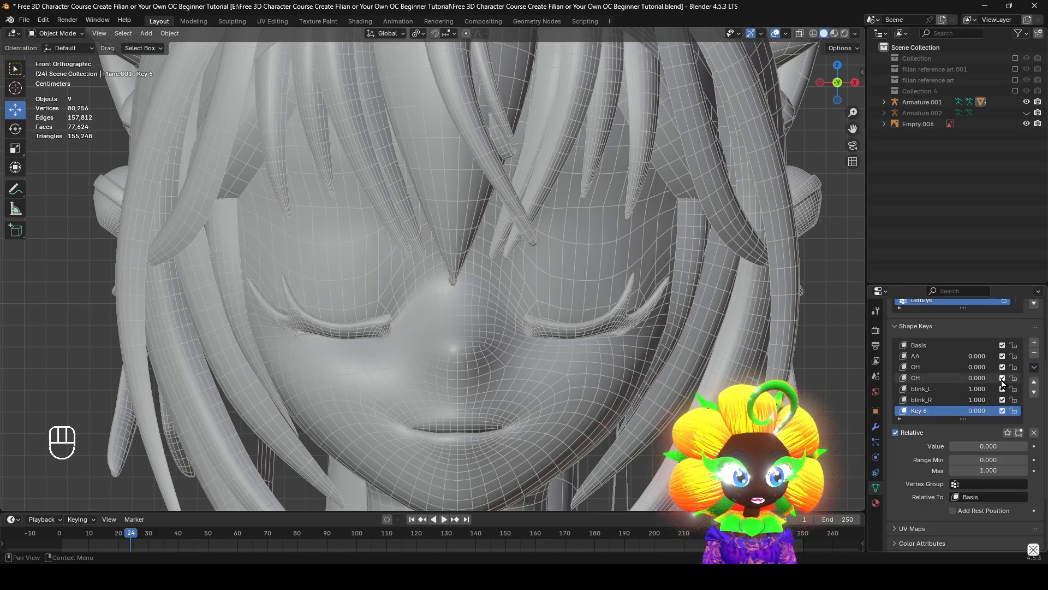
type("blink")
key("Return")
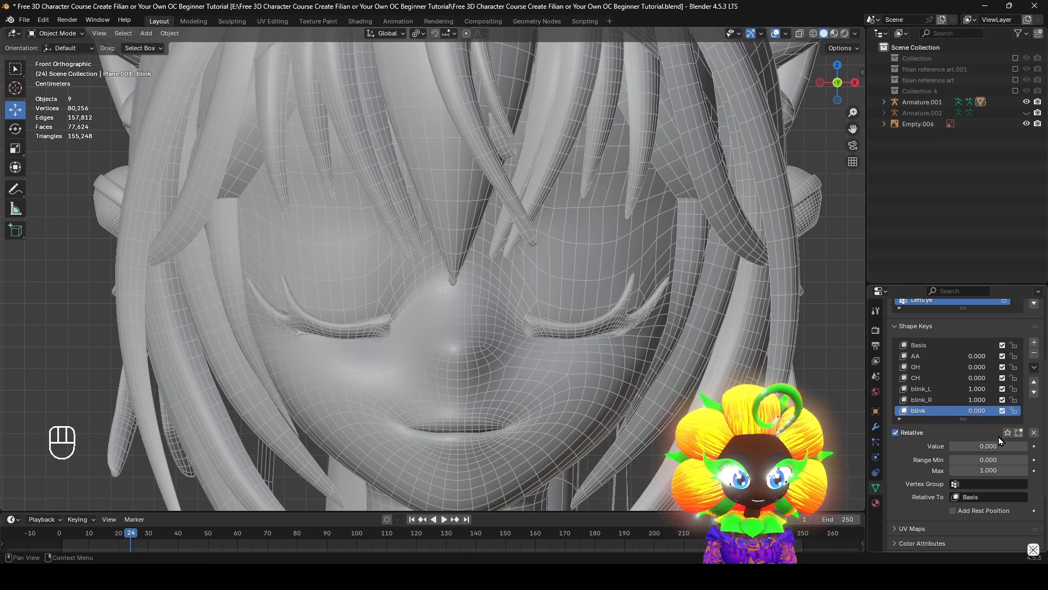
Clear all shape key values and preview the blink and blink_L keys, leaving their values at 0.000
left_click(1034, 433)
mouse_move(989, 446)
left_mouse_down()
mouse_move(1027, 446)
mouse_move(989, 448)
left_mouse_up()
left_click(952, 399)
left_click(930, 390)
middle_click_drag(632, 341, 619, 258)
mouse_move(989, 446)
left_mouse_down()
mouse_move(1020, 446)
mouse_move(989, 446)
left_mouse_up()
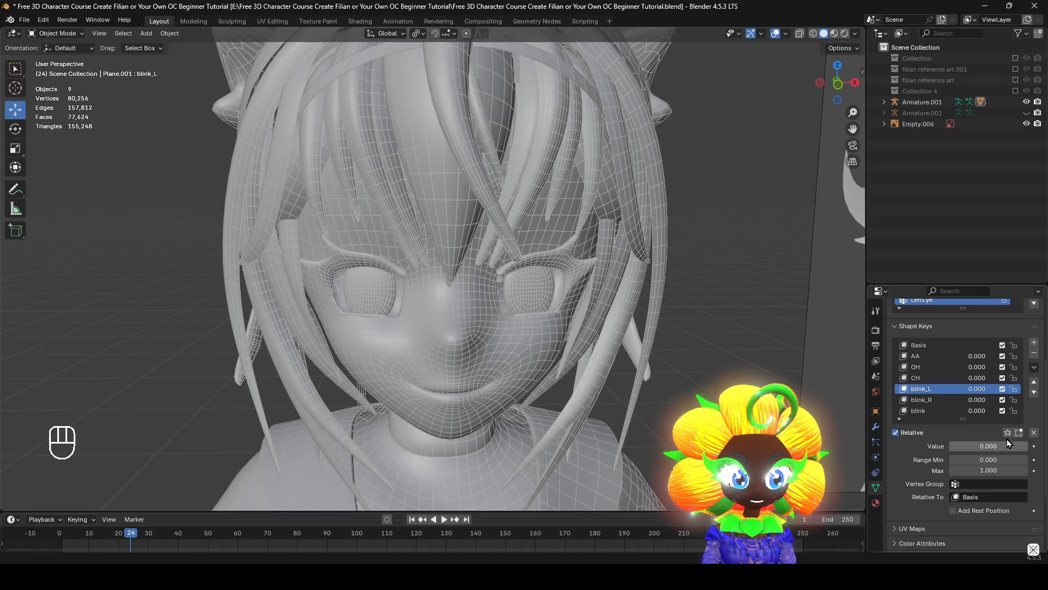
scroll(623, 370, "up", 2)
middle_click_drag(622, 369, 608, 368)
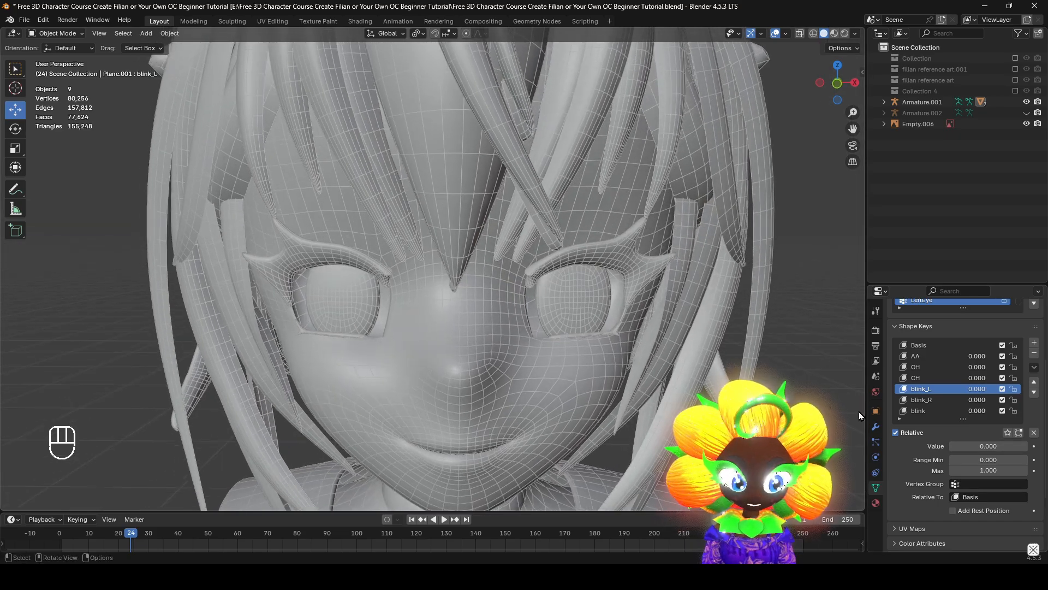
Test the blink_R key by varying its value, leaving it at 0.000, and make blink the active shape key
left_click(928, 399)
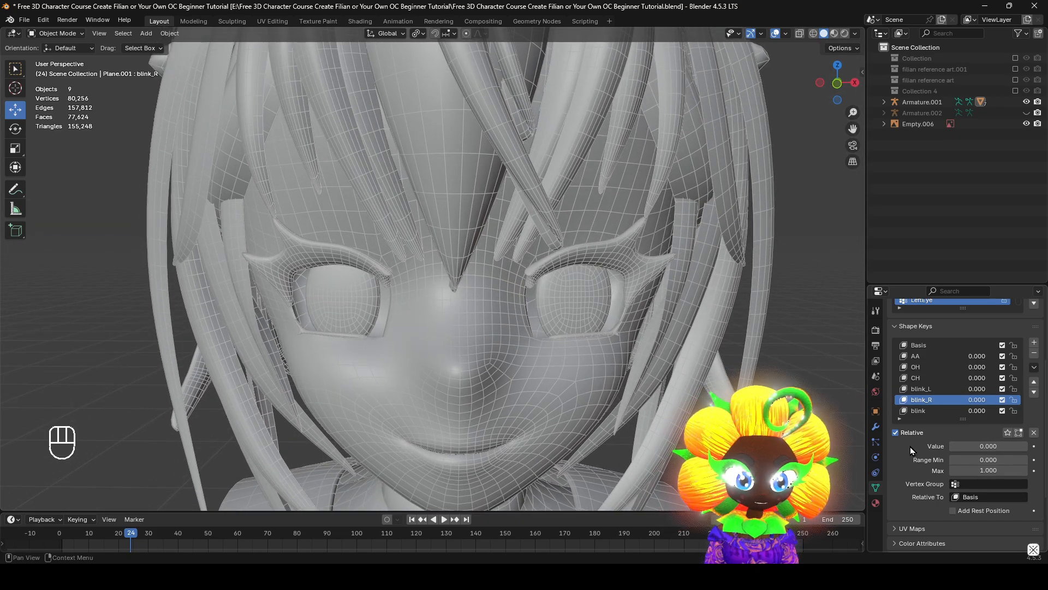
mouse_move(971, 446)
left_mouse_down()
mouse_move(1037, 447)
mouse_move(973, 447)
mouse_move(1038, 447)
mouse_move(992, 448)
left_mouse_up()
key("KP_1")
left_click(939, 391)
left_click(948, 412)
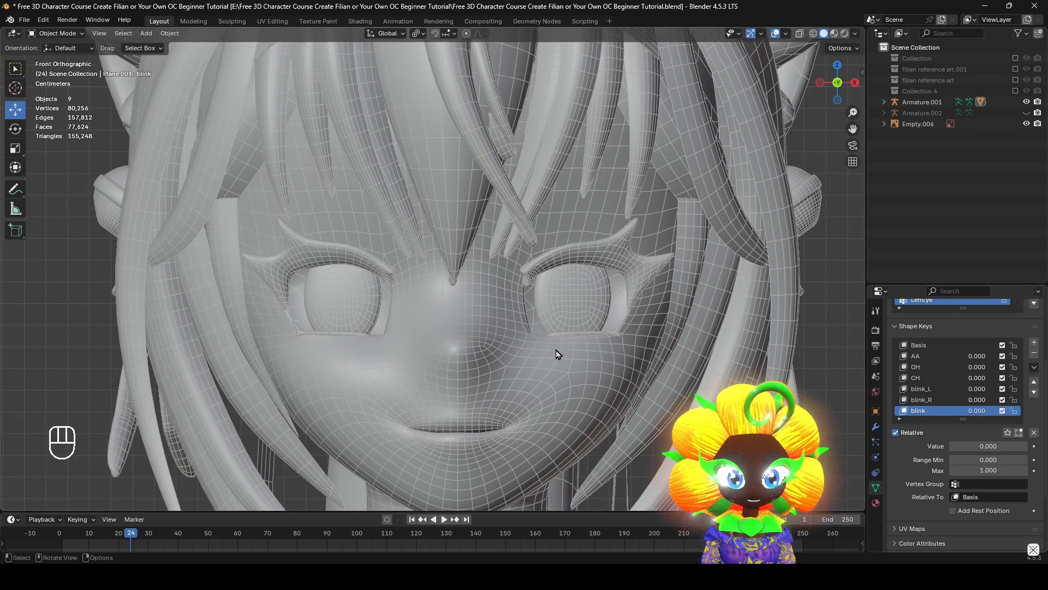
Select the face mesh, bring the whole head into front view, and enlarge the shape key list
scroll(568, 355, "down", 3)
middle_click_drag(631, 362, 642, 404, "shift")
left_click(460, 354)
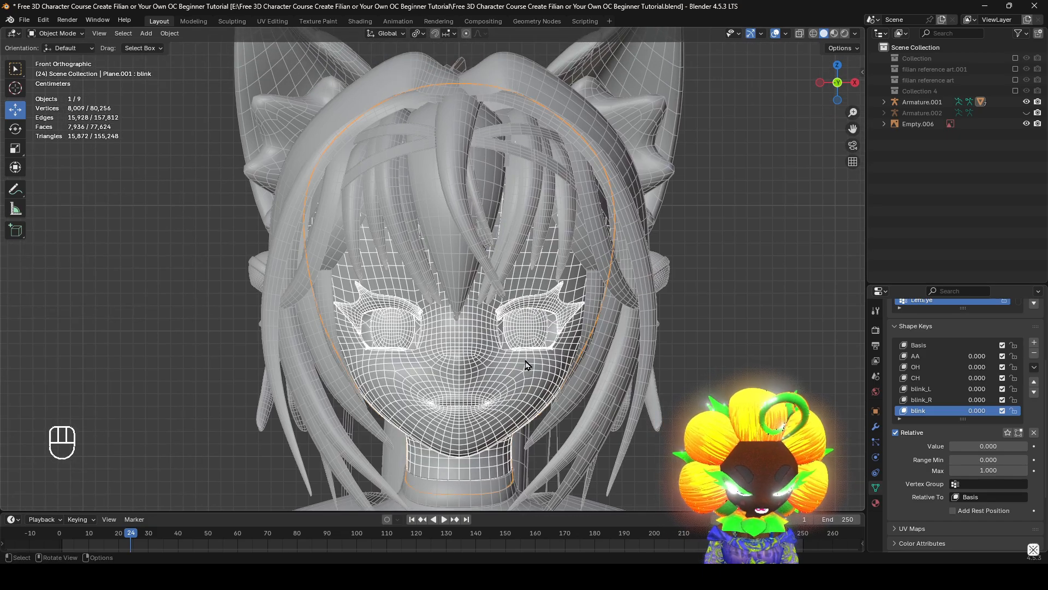
key("KP_Decimal")
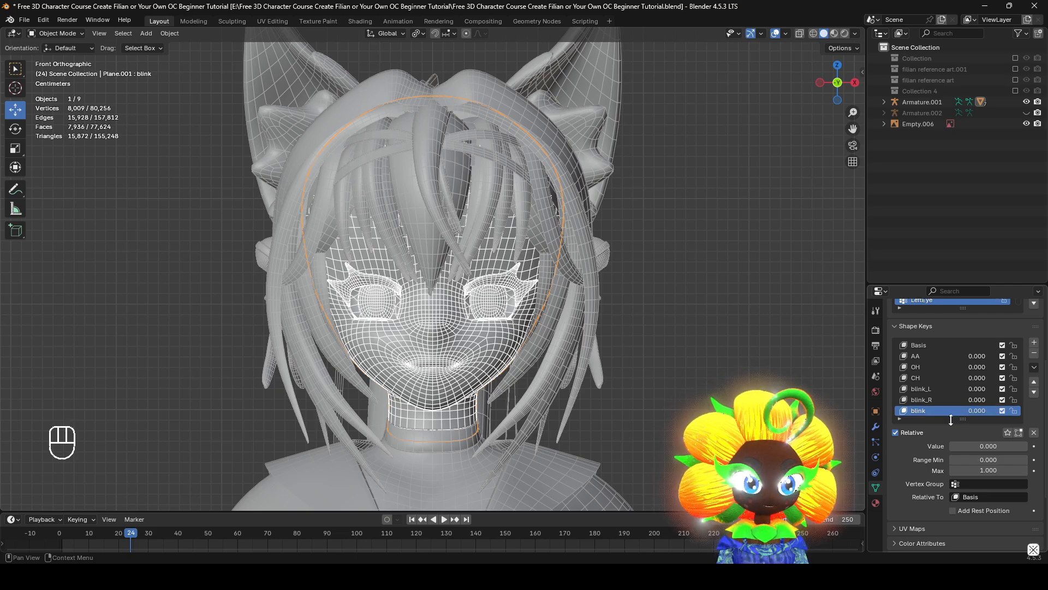
left_click_drag(949, 421, 954, 477)
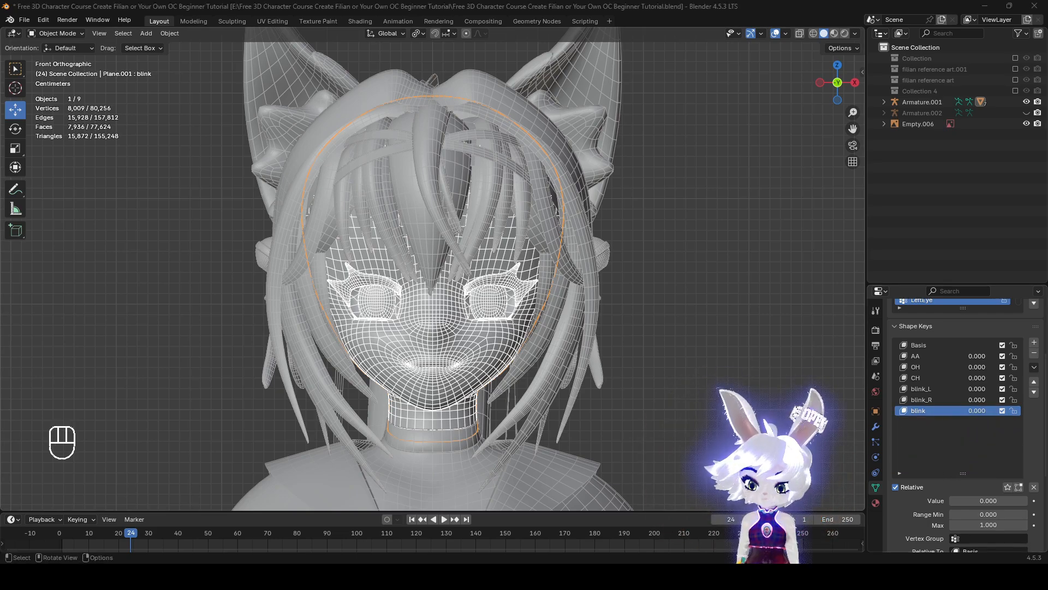
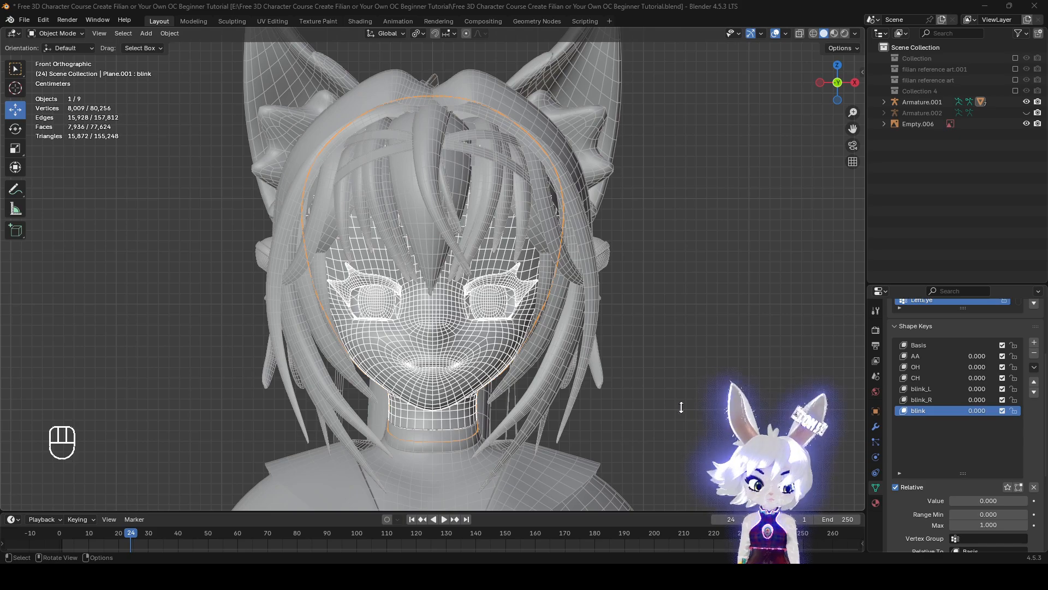
Add a new shape key to the face mesh and name it blushing
middle_click_drag(643, 394, 953, 410)
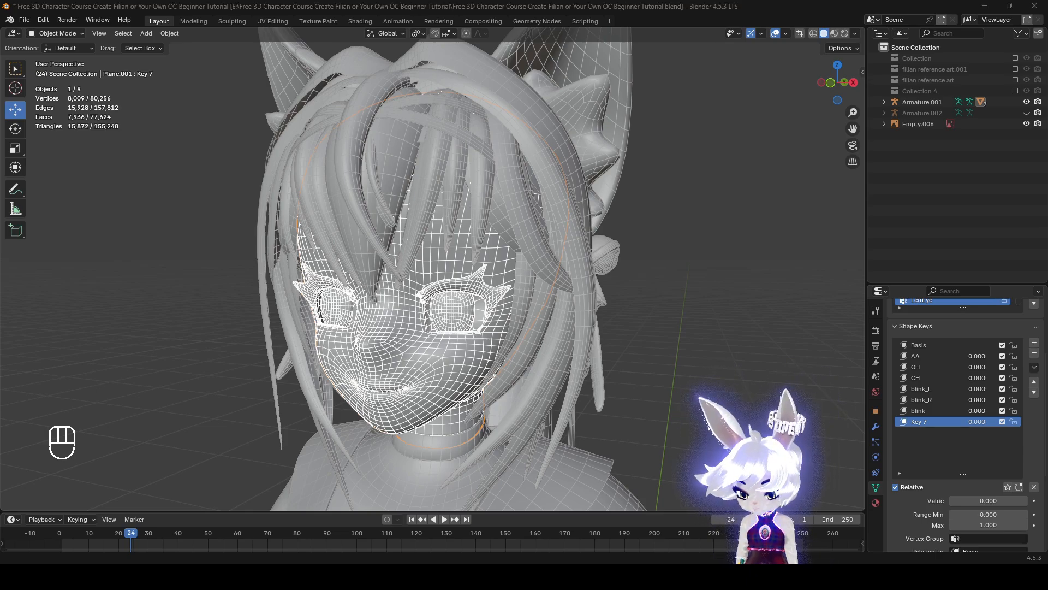
double_click(931, 422)
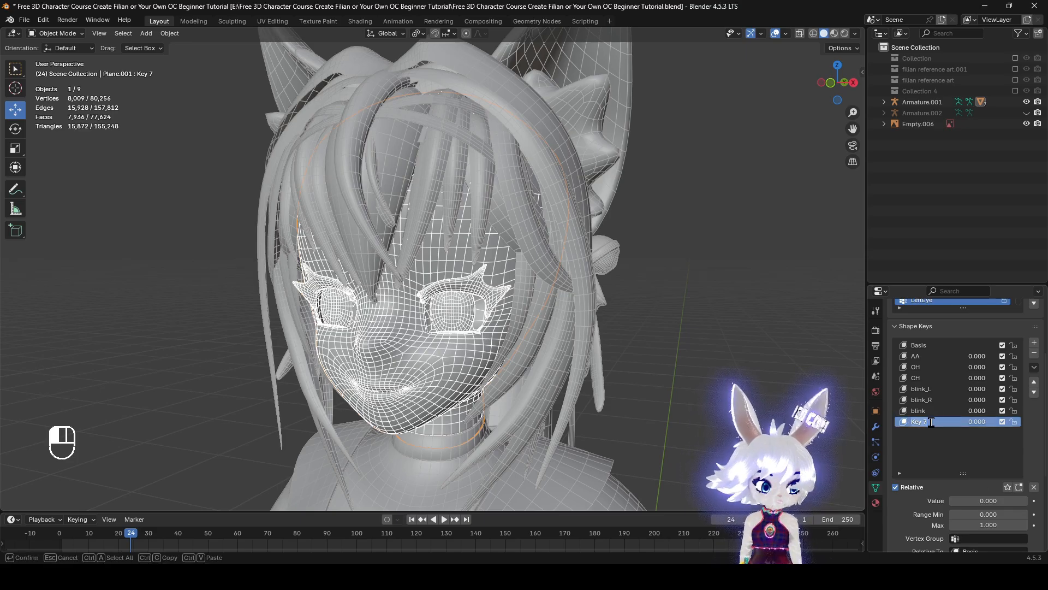
type("blushing")
middle_click_drag(425, 348, 486, 366)
scroll(966, 426, "up", 3)
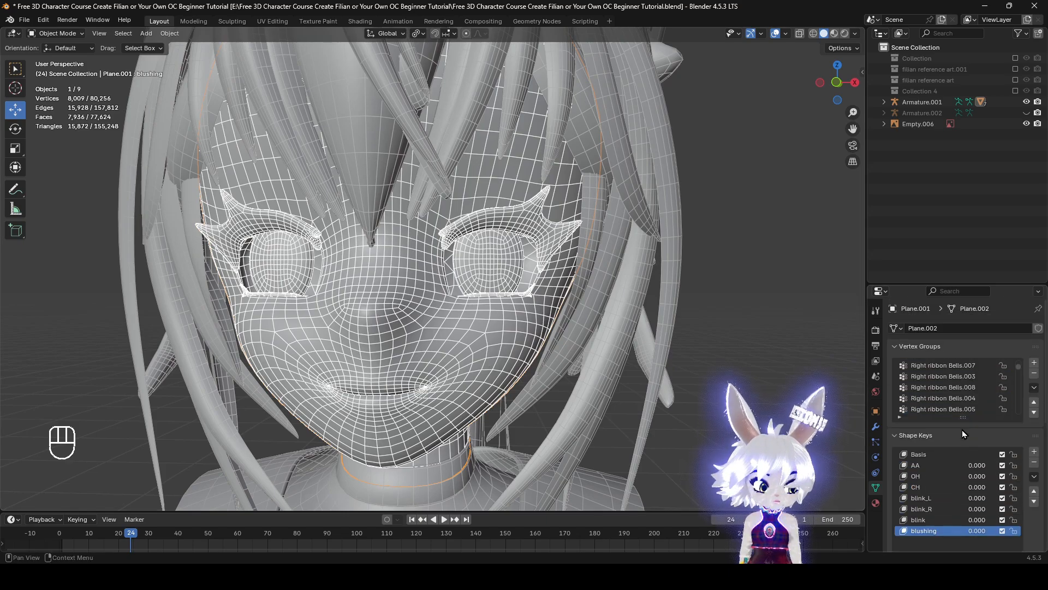
key("Tab")
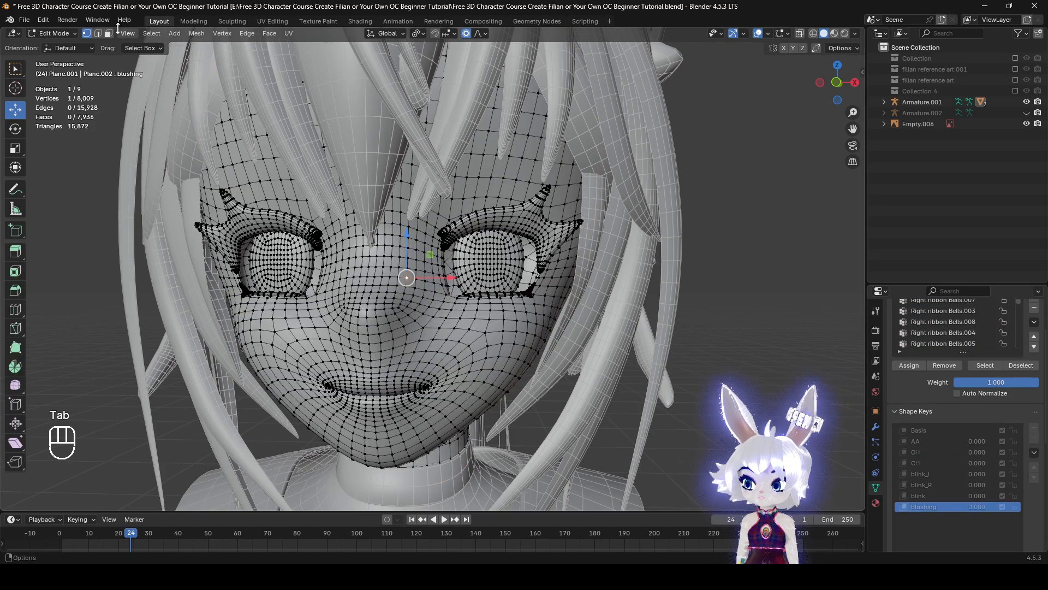
left_click(109, 34)
middle_click_drag(638, 291, 449, 309)
key("z")
left_click(140, 323)
mouse_move(279, 356)
middle_mouse_down("shift")
mouse_move(394, 345)
mouse_move(463, 361)
mouse_move(512, 401)
mouse_move(550, 405)
mouse_move(489, 405)
mouse_move(525, 369)
middle_mouse_up("shift")
scroll(469, 367, "up", 5)
key("c")
scroll(505, 398, "down", 5)
right_click(505, 399)
scroll(556, 404, "down", 1)
key("z")
left_click(814, 437)
key("c")
left_click_drag(527, 365, 516, 367)
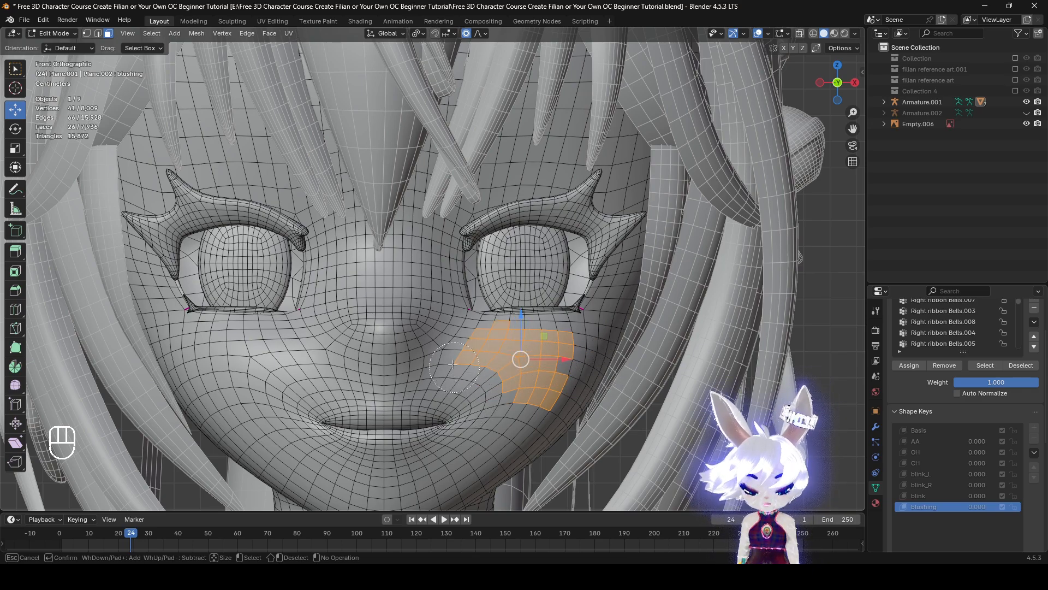
key("ctrl+z")
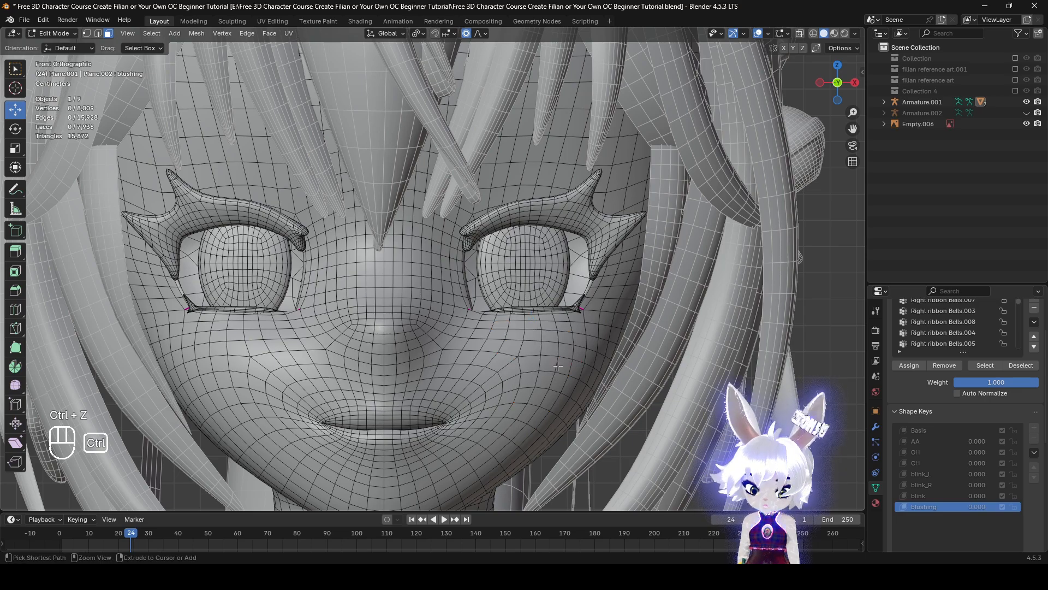
middle_click_drag(539, 369, 386, 309)
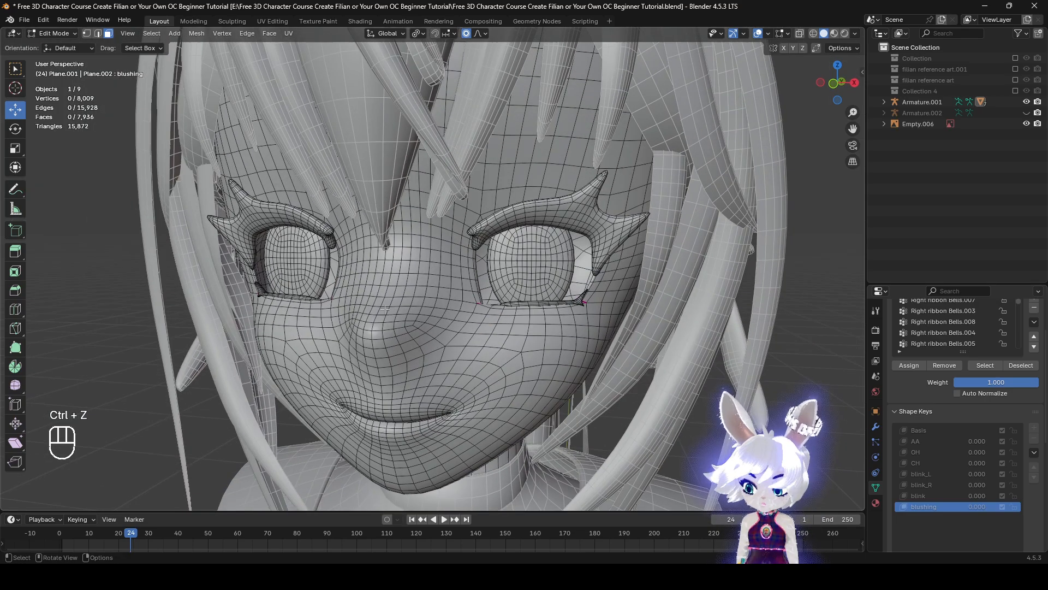
left_click(71, 35)
left_click(64, 45)
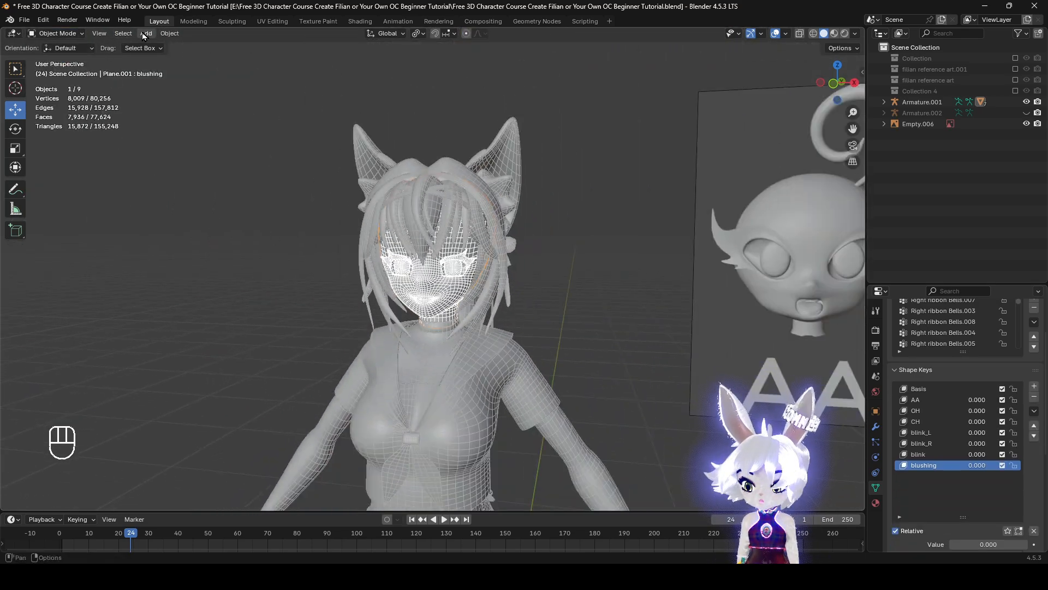
Add a mesh plane to the scene and enter Edit Mode on it
left_click(145, 35)
mouse_move(152, 44)
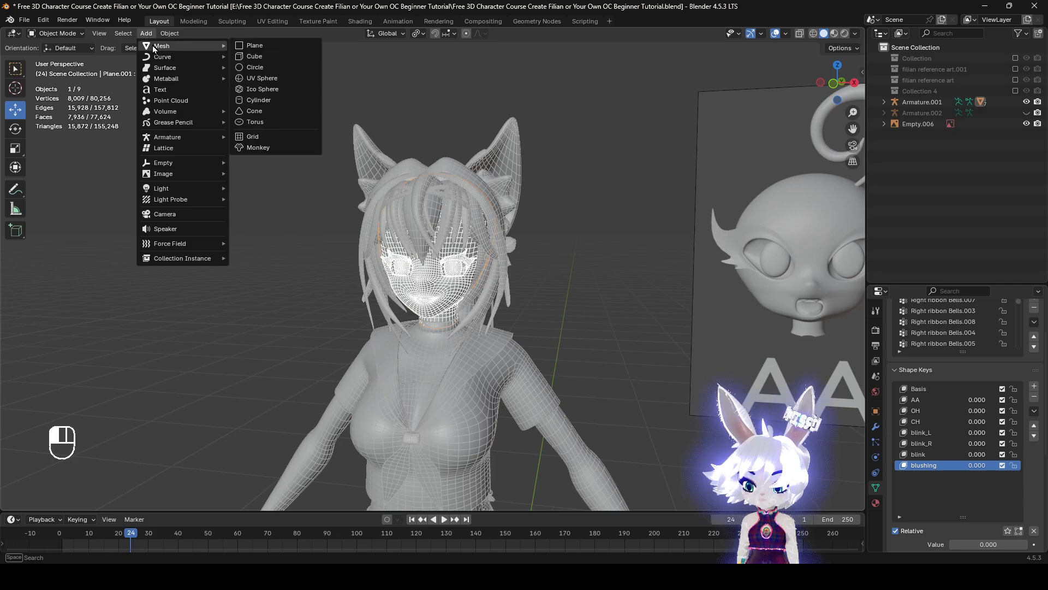
left_click(263, 48)
scroll(577, 381, "down", 5)
middle_click_drag(577, 381, 512, 349)
key("Tab")
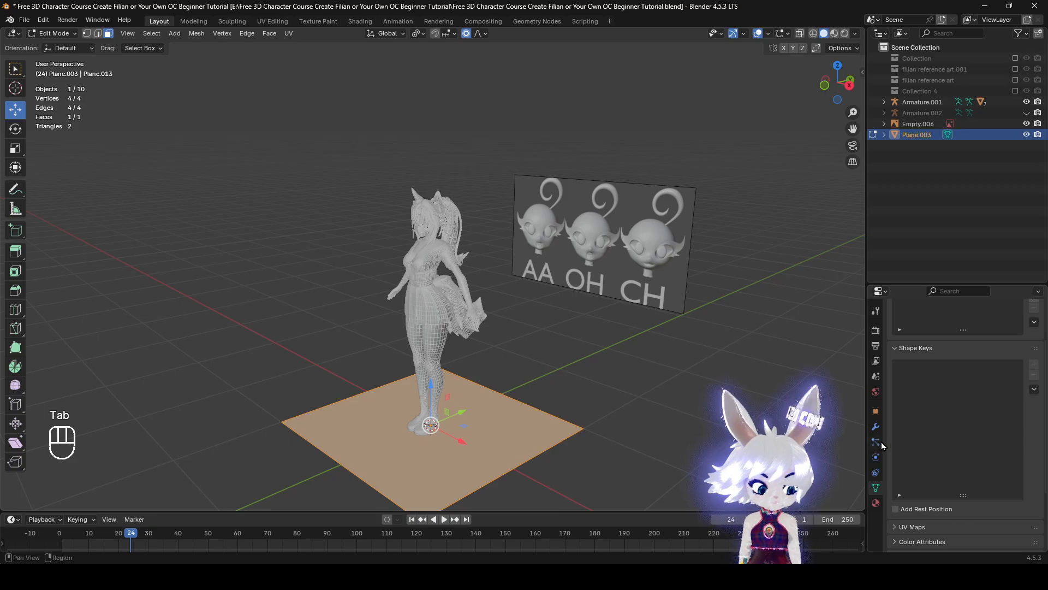
Scale the plane down and move it about 0.38 m in X and 2.05 m in Z, up to head height
left_click(875, 427)
key("KP_1")
key("s")
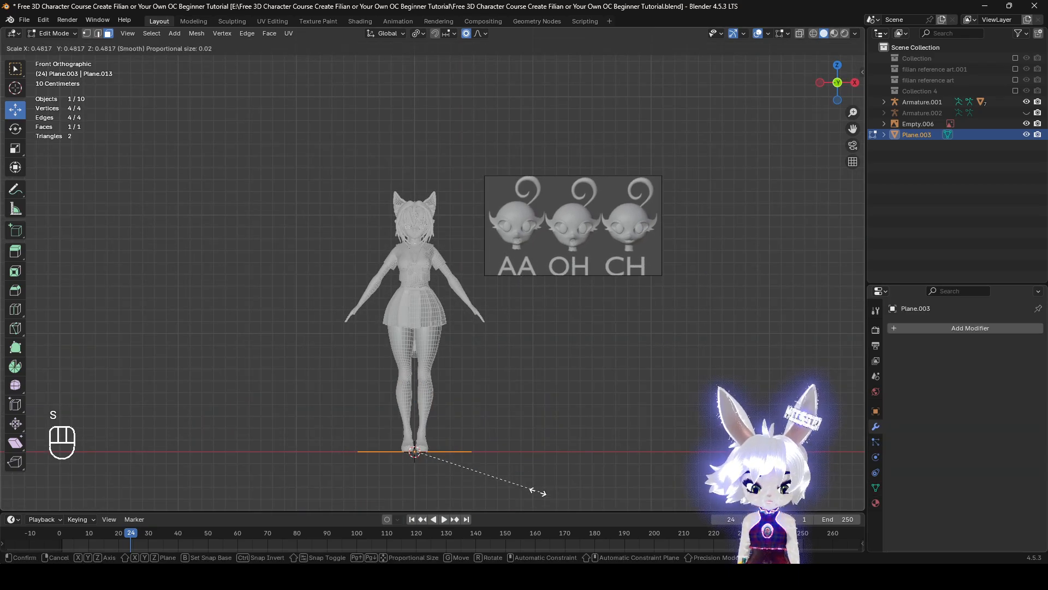
left_click(443, 465)
key("g")
left_click(505, 188)
Rotate the plane -90° in side view so it stands upright, and reposition it beside the head in front view
middle_click_drag(517, 289, 382, 291)
key("r")
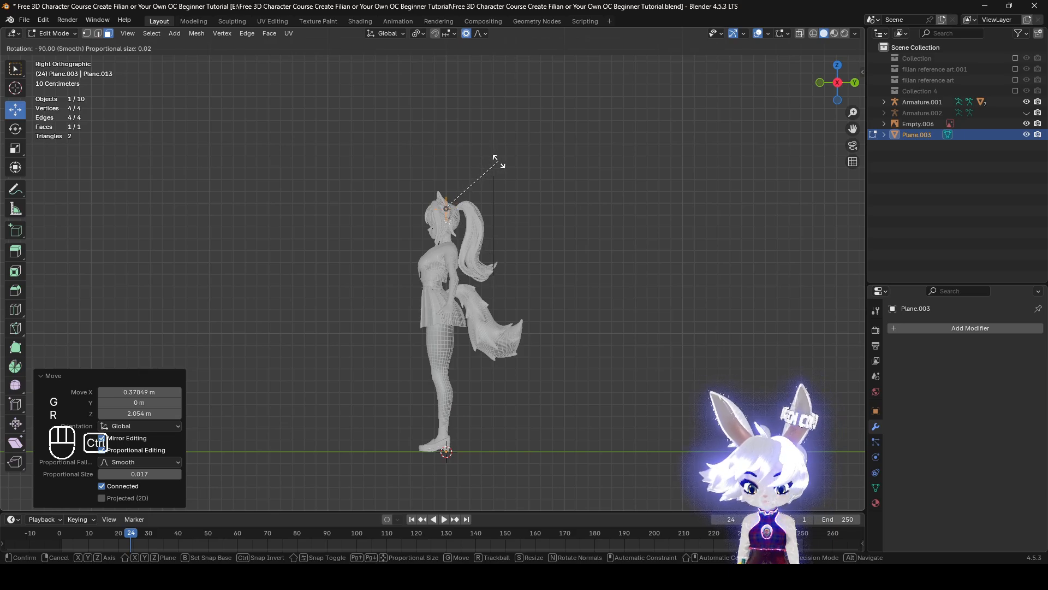
left_click(499, 162, "ctrl")
scroll(550, 402, "up", 5)
middle_click_drag(562, 319, 692, 333, "shift")
key("g")
left_click(541, 374)
Scale the plane by 0.512, move it over the character's left cheek, and scale it by 0.487
scroll(692, 336, "up", 2)
key("s")
left_click(630, 330)
key("g")
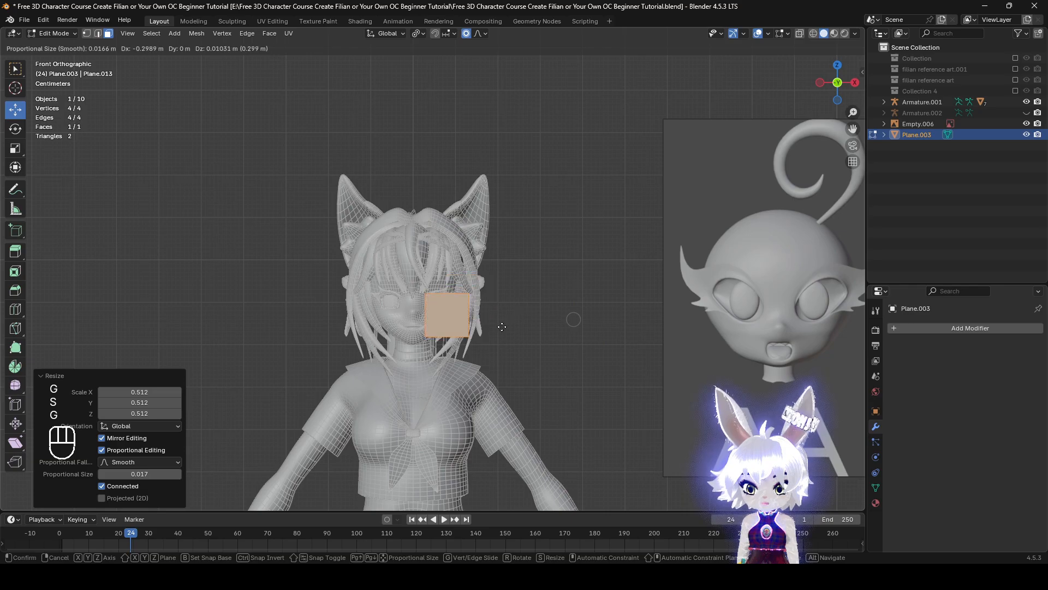
left_click(499, 328)
scroll(525, 334, "up", 5)
key("s")
left_click(526, 359)
Move the plane along its depth in side view to bring it close to the cheek surface
middle_click_drag(533, 358, 592, 301, "shift")
scroll(594, 299, "up", 2)
middle_click_drag(596, 298, 470, 304)
middle_click_drag(289, 296, 401, 306, "shift")
scroll(400, 306, "up", 3)
key("g")
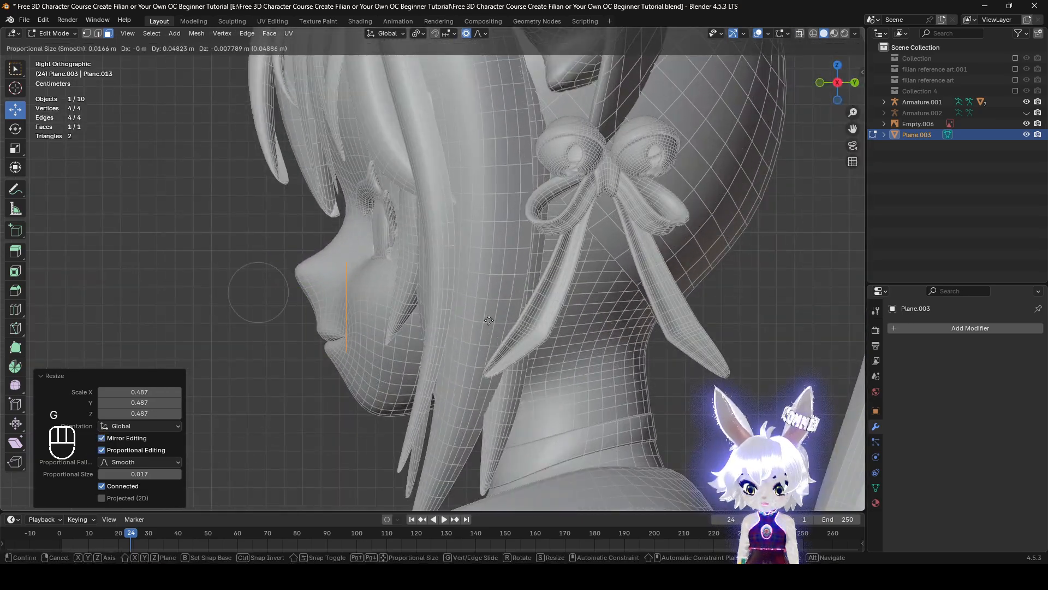
left_click(488, 320)
Reposition the plane in front of the left cheek and rotate it about 22.2° around Z to follow the face
middle_click_drag(489, 321, 595, 410, "alt")
key("g")
left_click(583, 335)
key("r")
key("z")
left_click(593, 418)
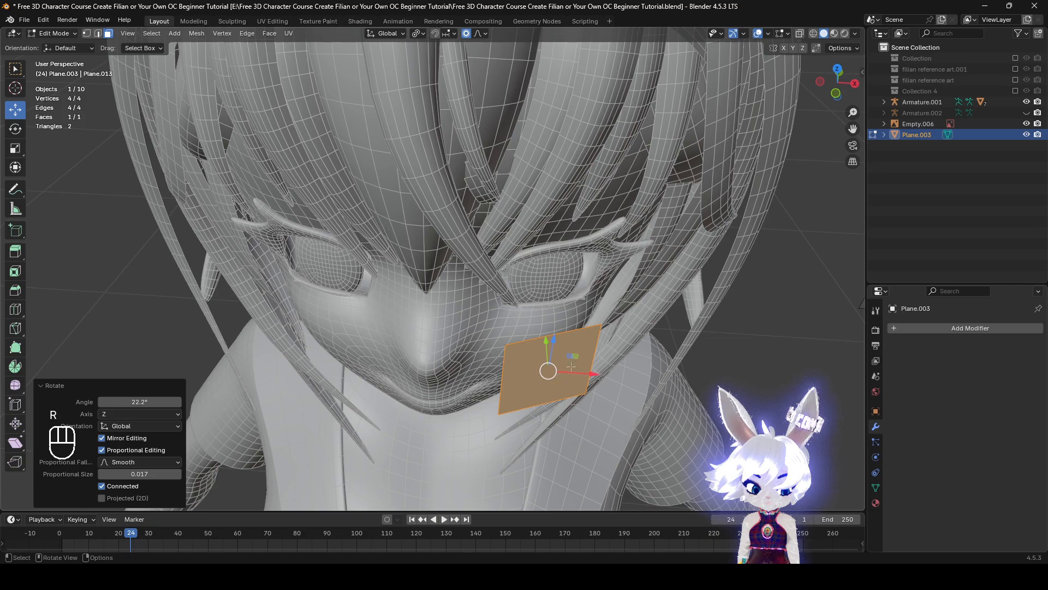
mouse_move(569, 356)
left_mouse_down()
mouse_move(563, 338)
mouse_move(562, 349)
left_mouse_up()
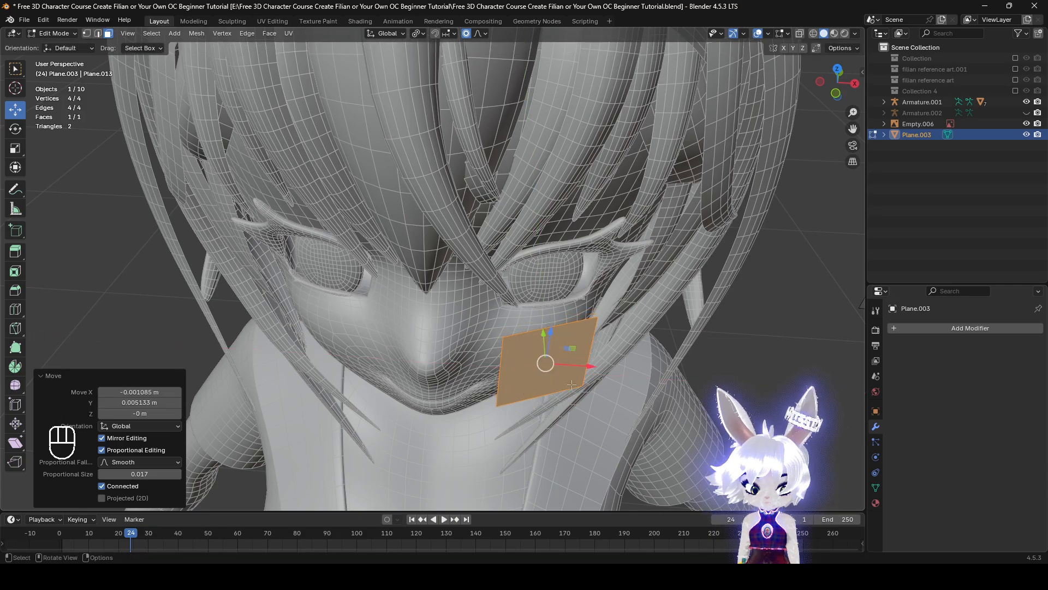
Scale the plane by 0.8, nudge it slightly up on the cheek, and widen it by 1.3 along X
key("KP_1")
key("s")
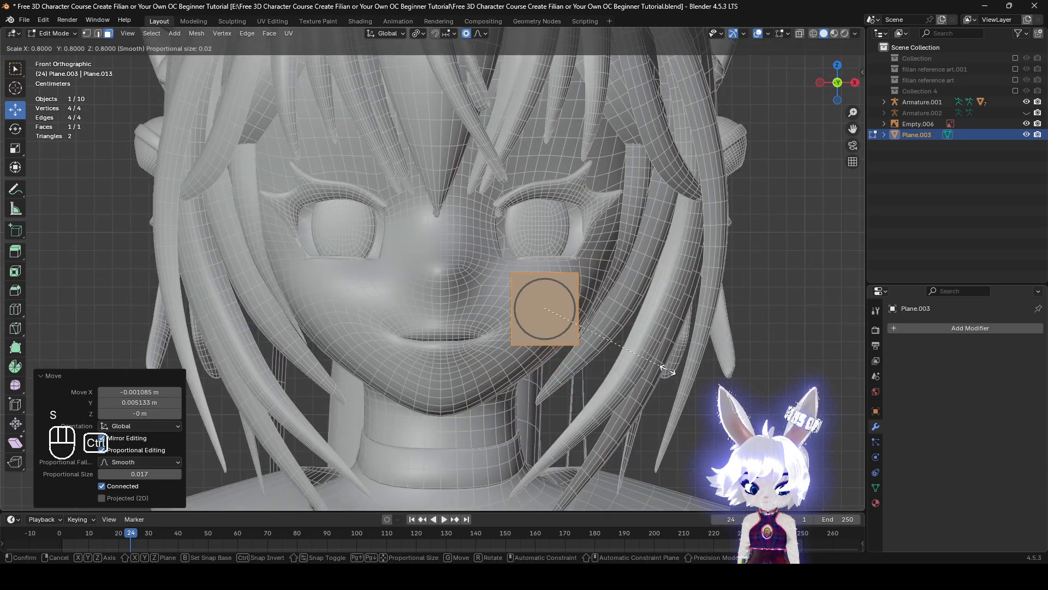
left_click(668, 370, "ctrl")
key("g")
left_click(671, 366)
key("s")
key("x")
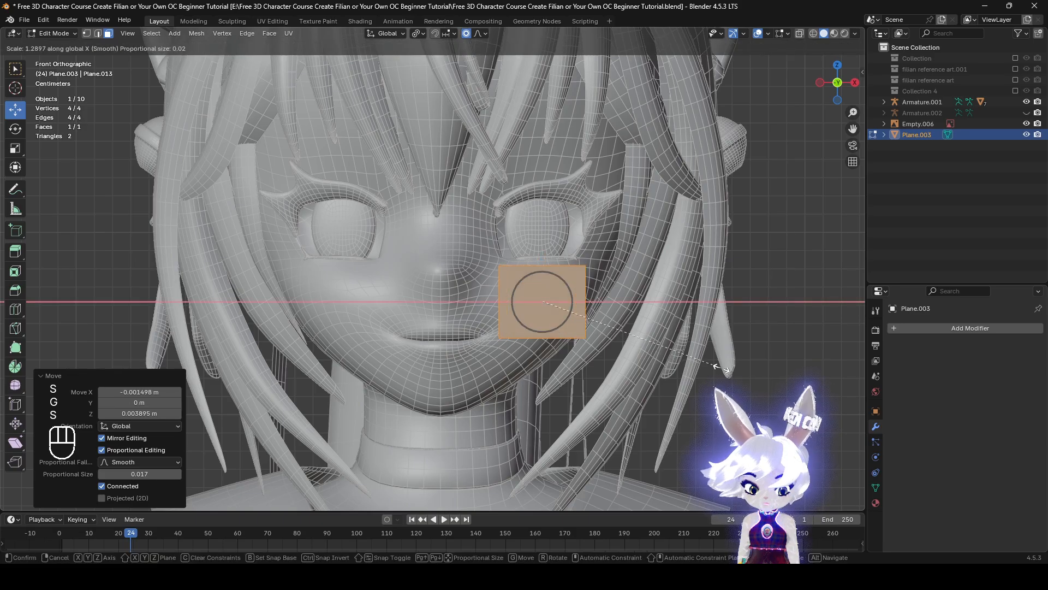
left_click(721, 368)
Add a Mirror modifier and a Subdivision Surface modifier to the cheek plane
middle_click_drag(720, 368, 720, 342)
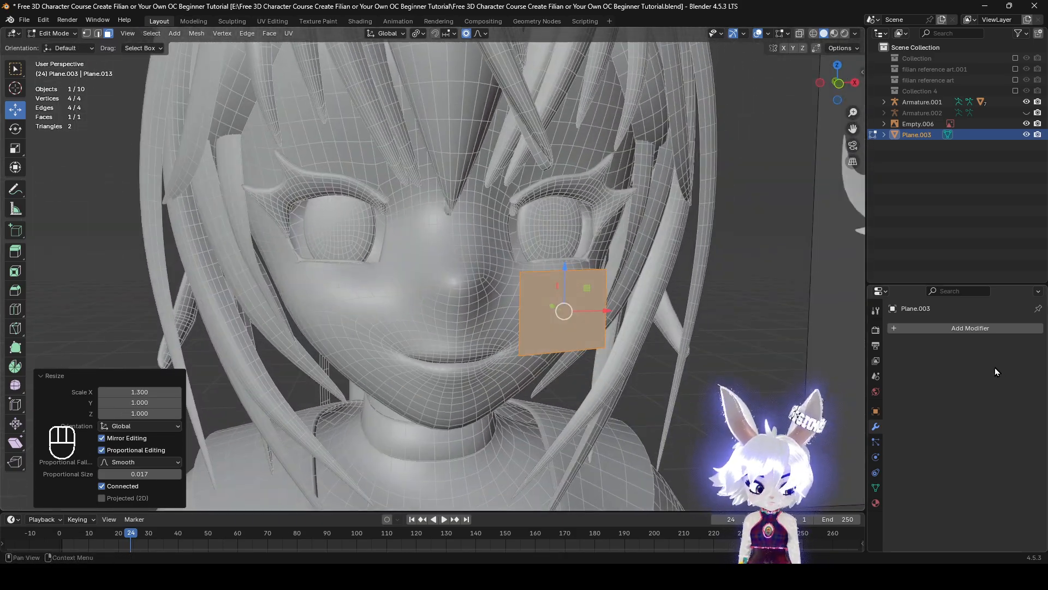
left_click(964, 326)
mouse_move(942, 370)
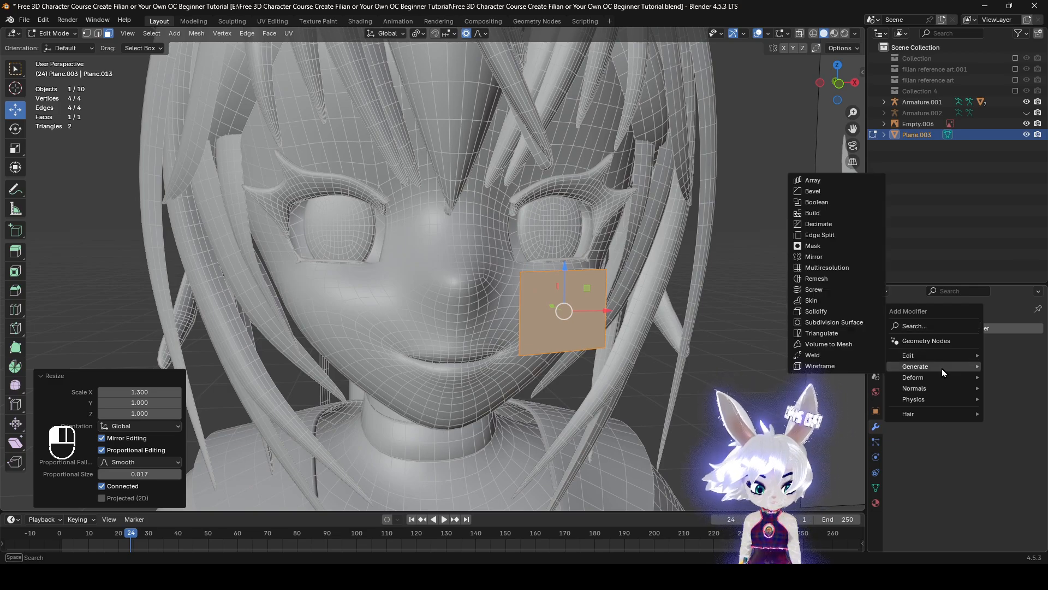
left_click(841, 258)
middle_click_drag(635, 313, 623, 314)
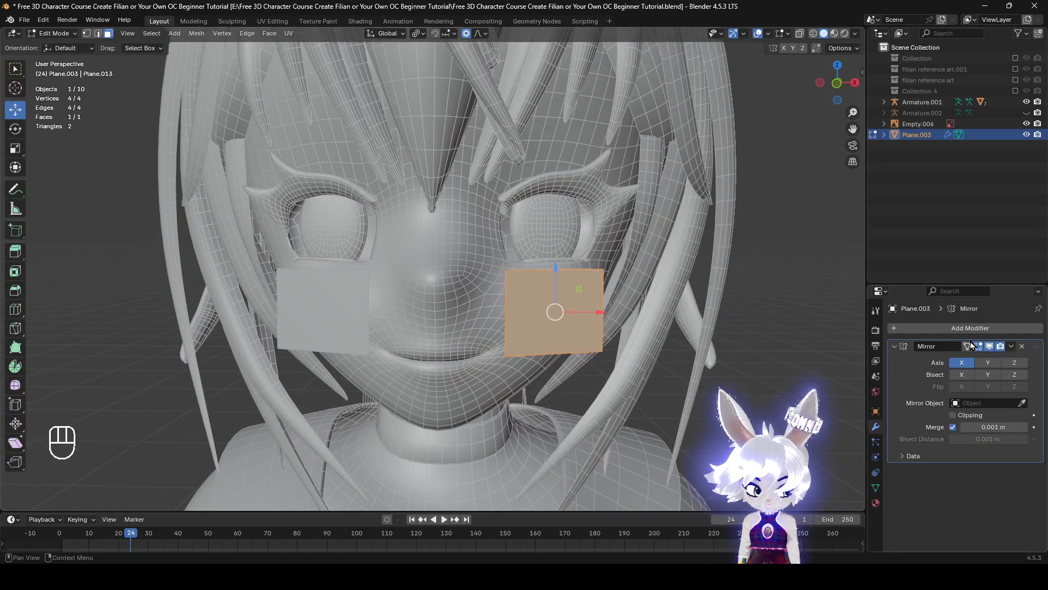
left_click(934, 329)
mouse_move(936, 328)
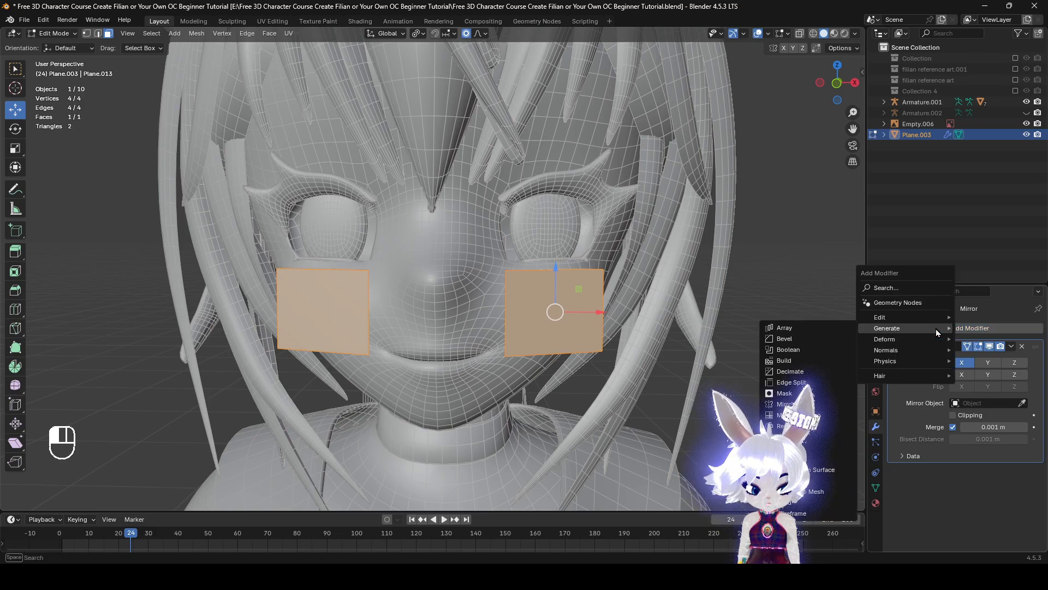
left_click(814, 471)
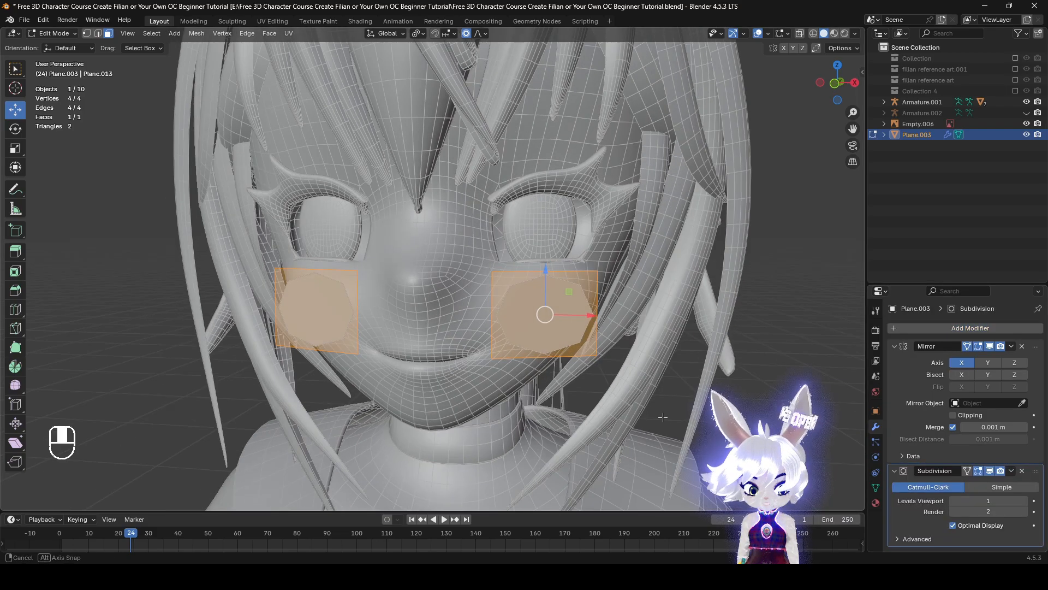
Set the Subdivision modifier's render level to 1, display it on the edit cage, and turn off Optimal Display
left_click(952, 511)
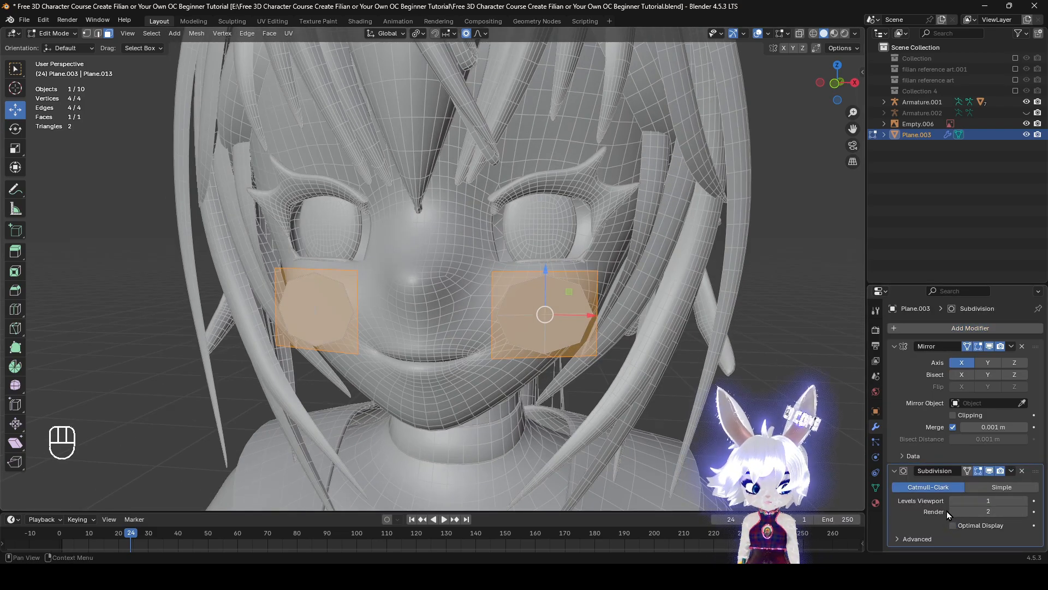
mouse_move(533, 367)
middle_mouse_down()
mouse_move(617, 384)
mouse_move(540, 372)
middle_mouse_up()
scroll(540, 372, "up", 2)
left_click(955, 526)
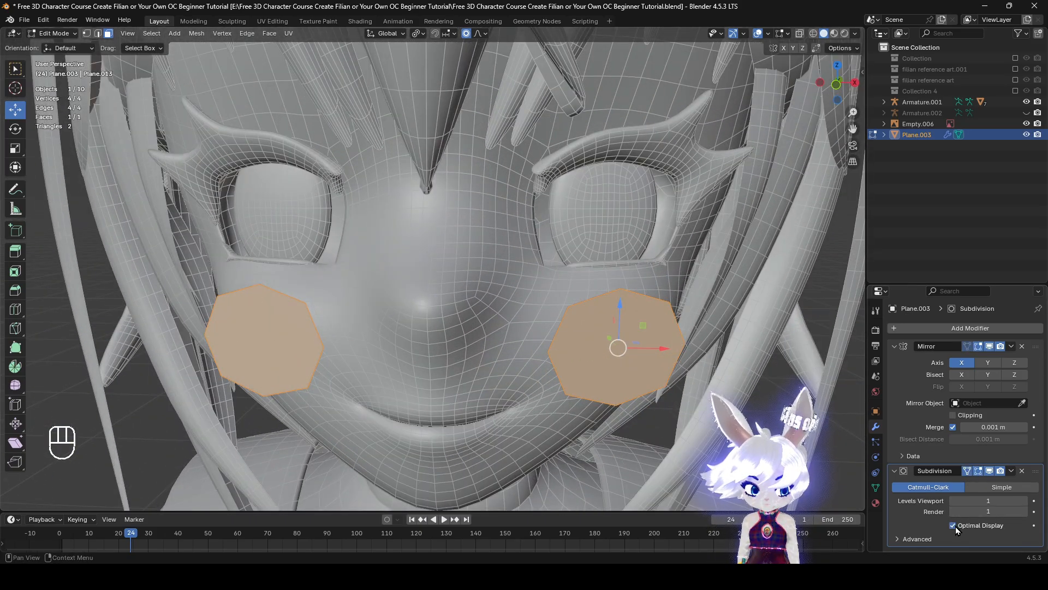
left_click(956, 526)
scroll(674, 406, "down", 2)
middle_click_drag(670, 405, 645, 403)
scroll(614, 403, "up", 2)
scroll(645, 403, "down", 1)
Add a Shrinkwrap modifier to the cheek plane with the face mesh Plane.001 as its target
left_click(917, 329)
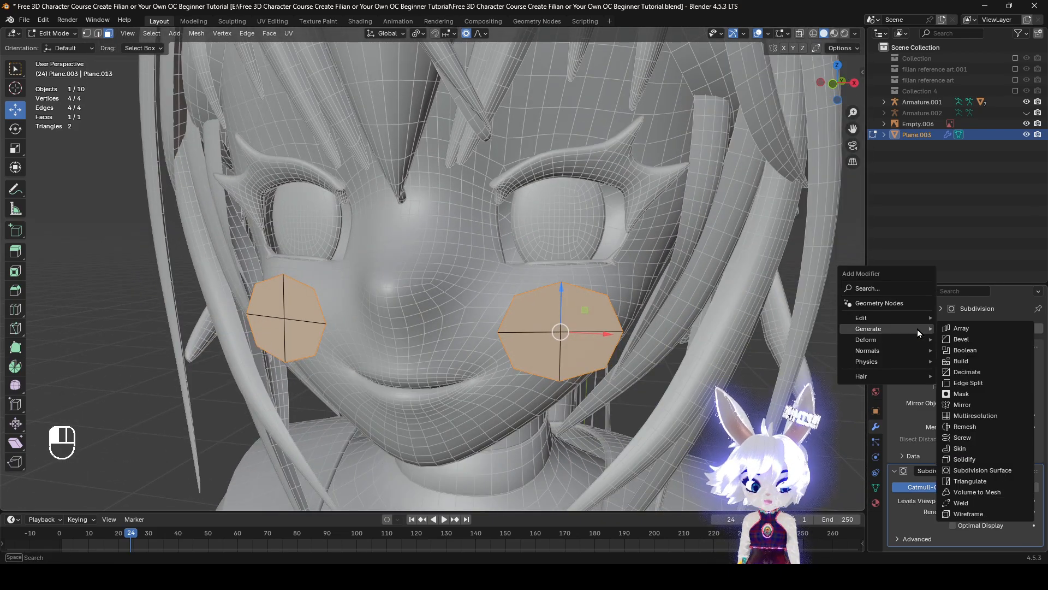
mouse_move(892, 339)
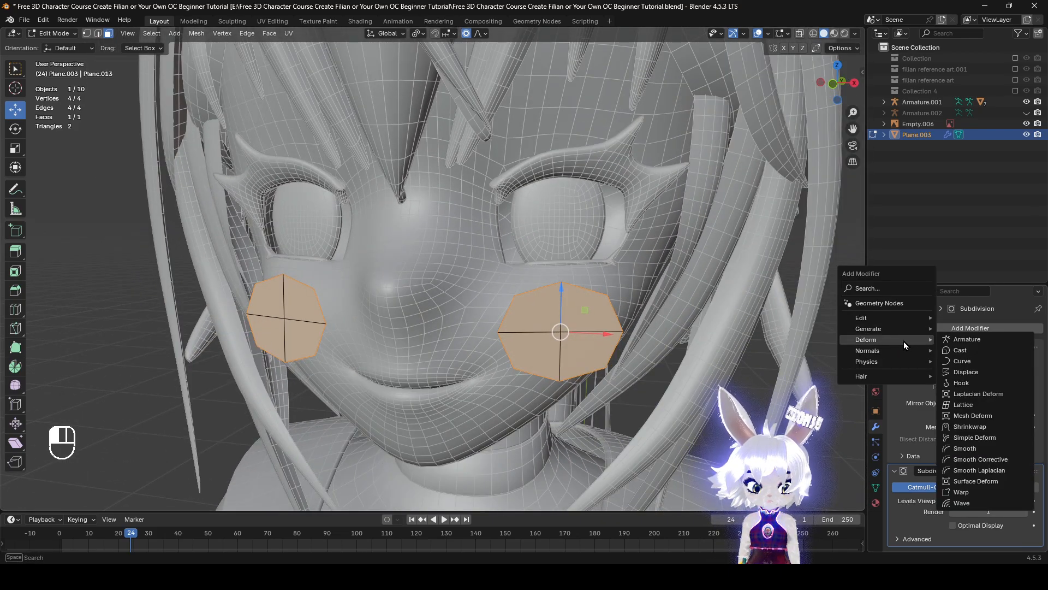
left_click(977, 426)
scroll(1016, 497, "down", 4)
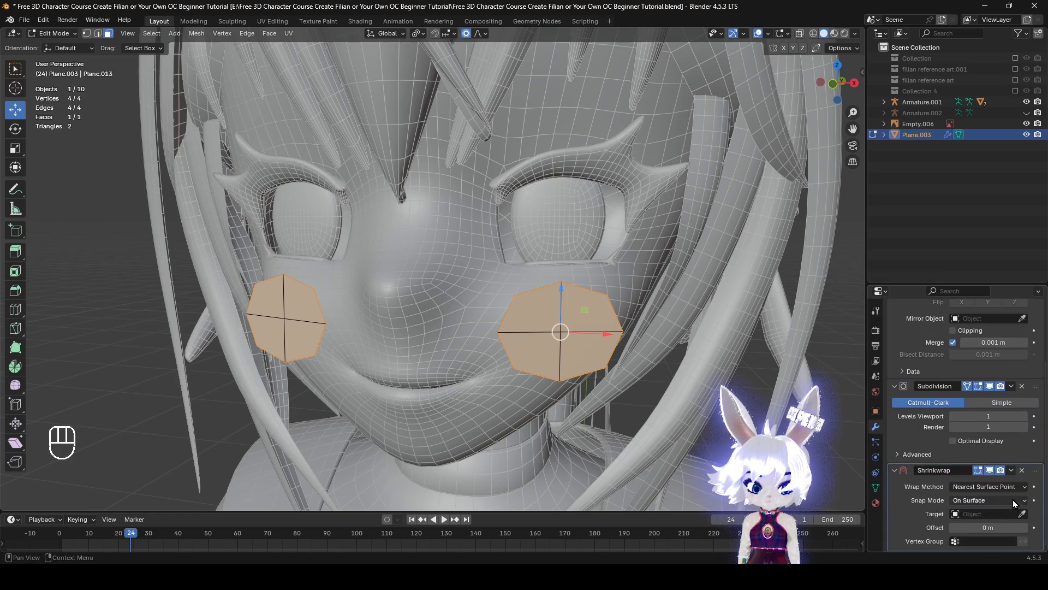
left_click(346, 341)
middle_click_drag(393, 344, 360, 345)
Set the Shrinkwrap offset to 0.005 m to lift the cheek planes off the face surface
scroll(1010, 524, "down", 1)
left_click_drag(988, 527, 996, 528)
middle_click_drag(534, 349, 608, 362)
scroll(608, 362, "up", 2)
left_click_drag(988, 527, 977, 527, "shift")
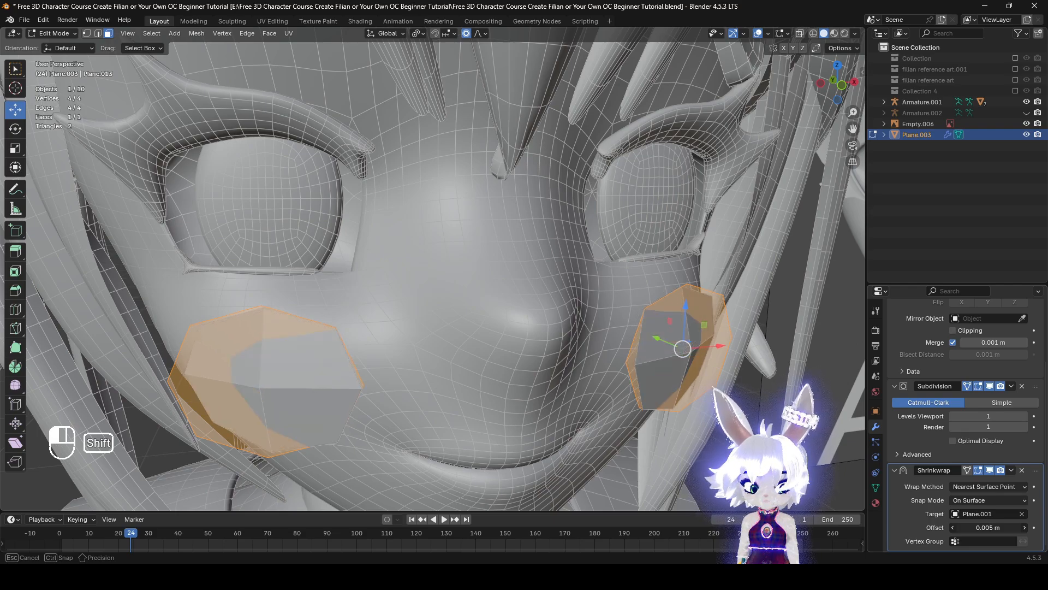
Set the Subdivision viewport level to 2 and enlarge the cheek plane by about 1.255
left_click(1024, 417)
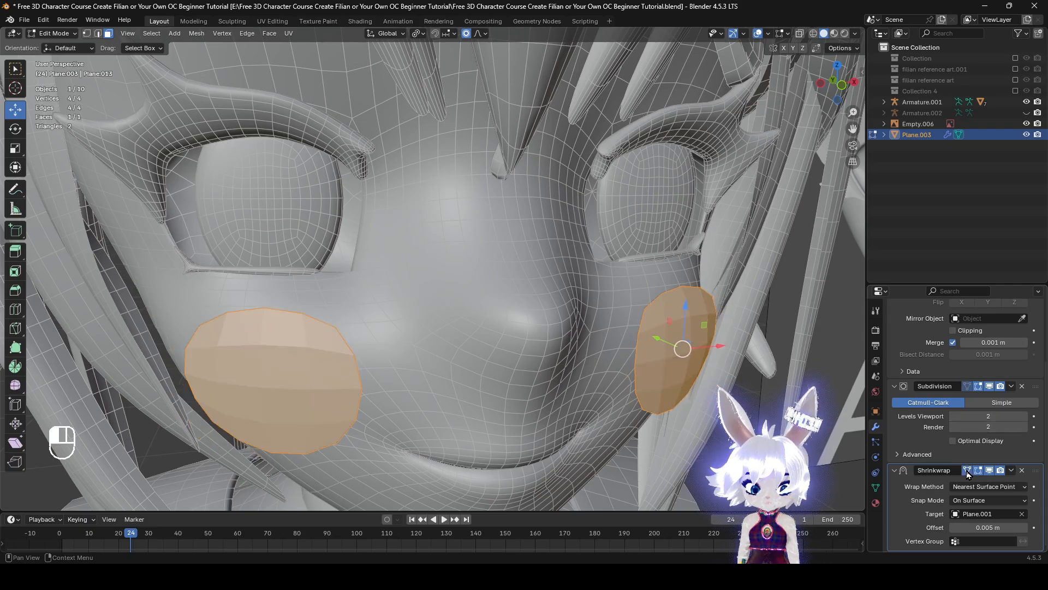
middle_click_drag(492, 393, 590, 376)
key("s")
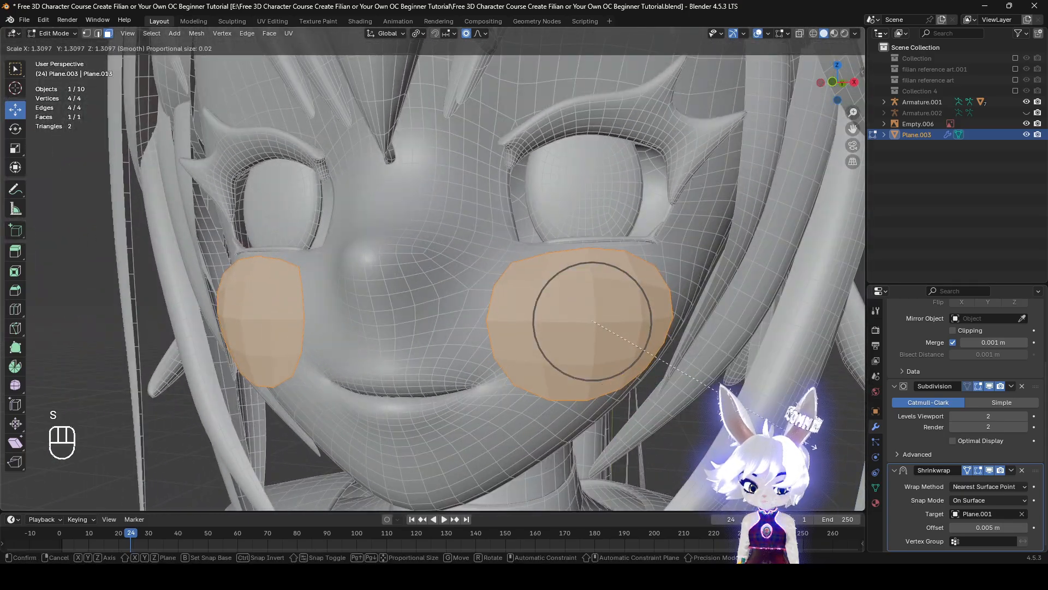
left_click(805, 442)
mouse_move(805, 441)
middle_mouse_down()
mouse_move(720, 437)
mouse_move(852, 437)
mouse_move(801, 423)
middle_mouse_up()
Reduce the Shrinkwrap offset to 0.002 m so the cheek planes sit closer to the face
middle_click_drag(644, 399, 683, 378)
scroll(682, 378, "up", 1)
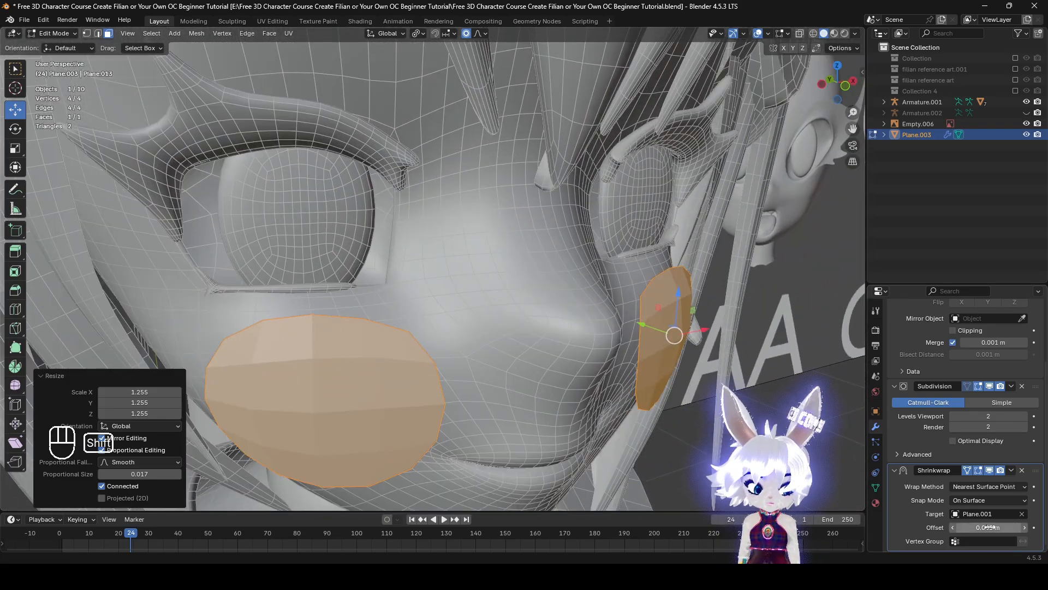
left_click_drag(989, 527, 969, 527)
middle_click_drag(617, 365, 589, 363)
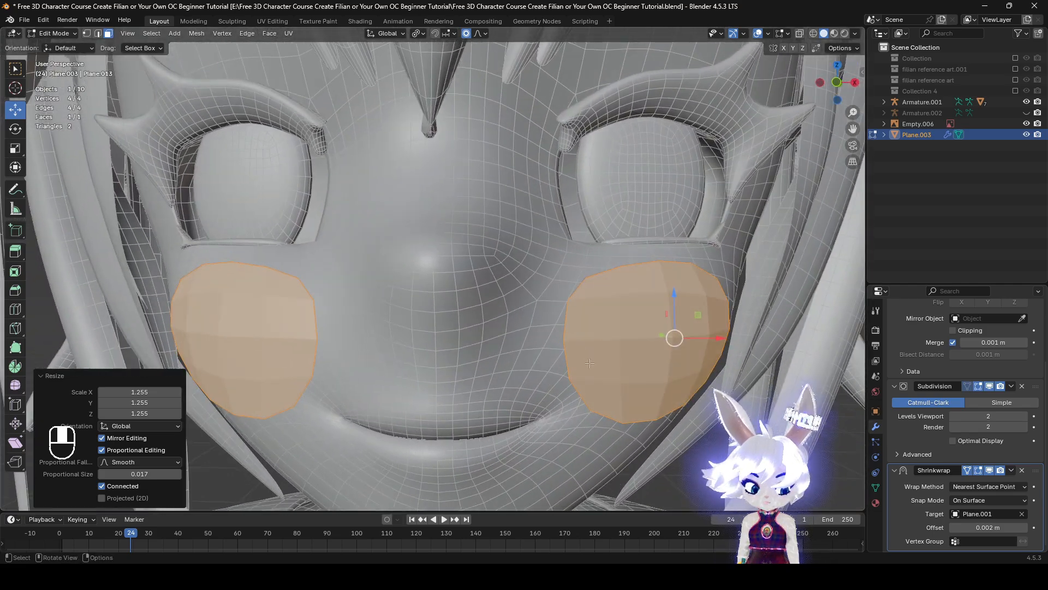
Return to Object Mode and convert the cheek planes to a mesh, making all their modifiers permanent
scroll(589, 363, "down", 1)
left_click(53, 33)
left_click(54, 45)
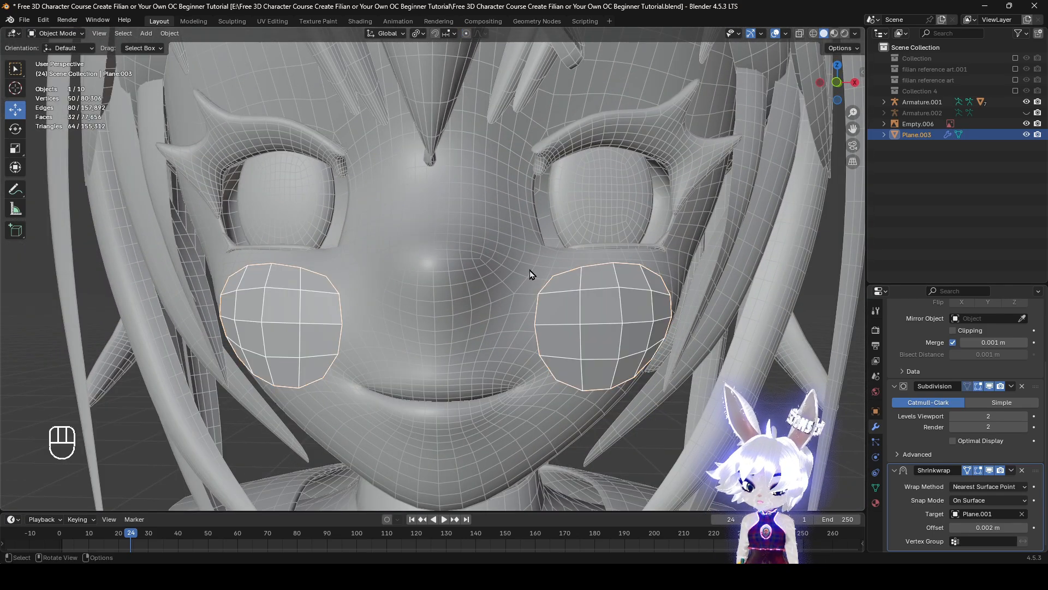
right_click(632, 321)
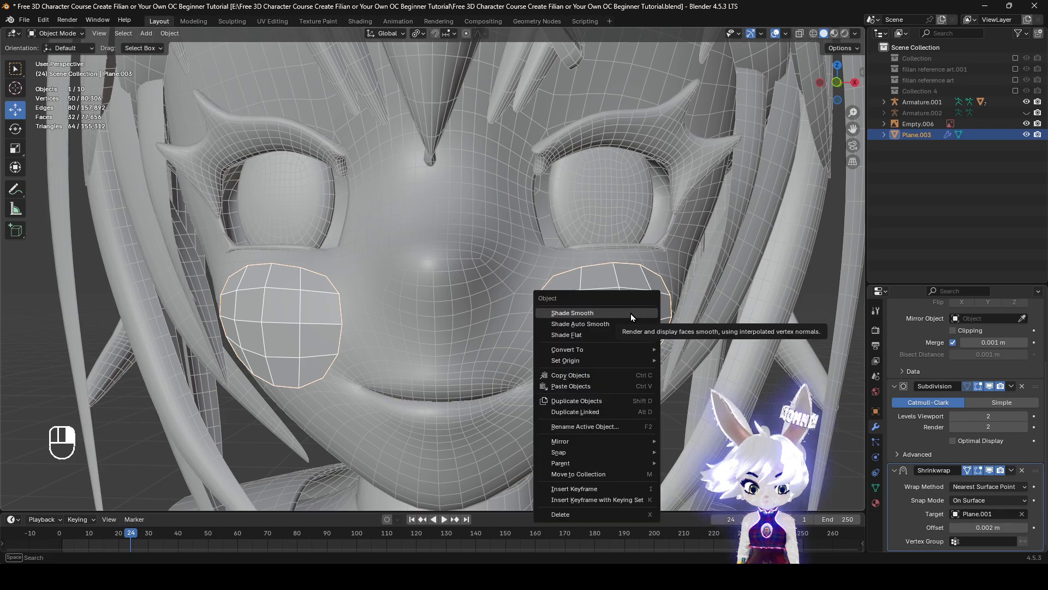
left_click(642, 315)
right_click(642, 320)
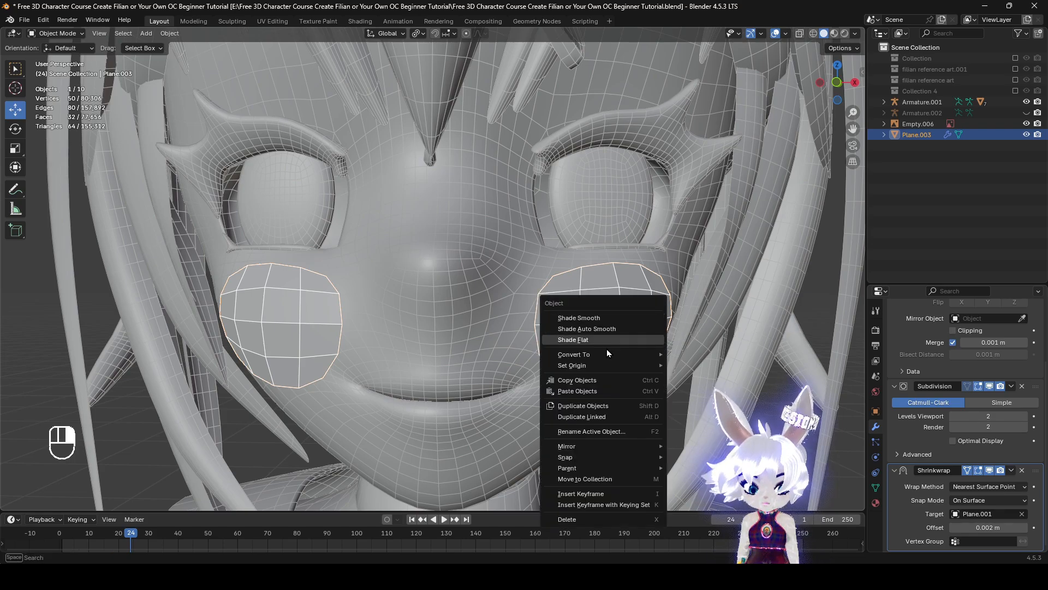
mouse_move(606, 356)
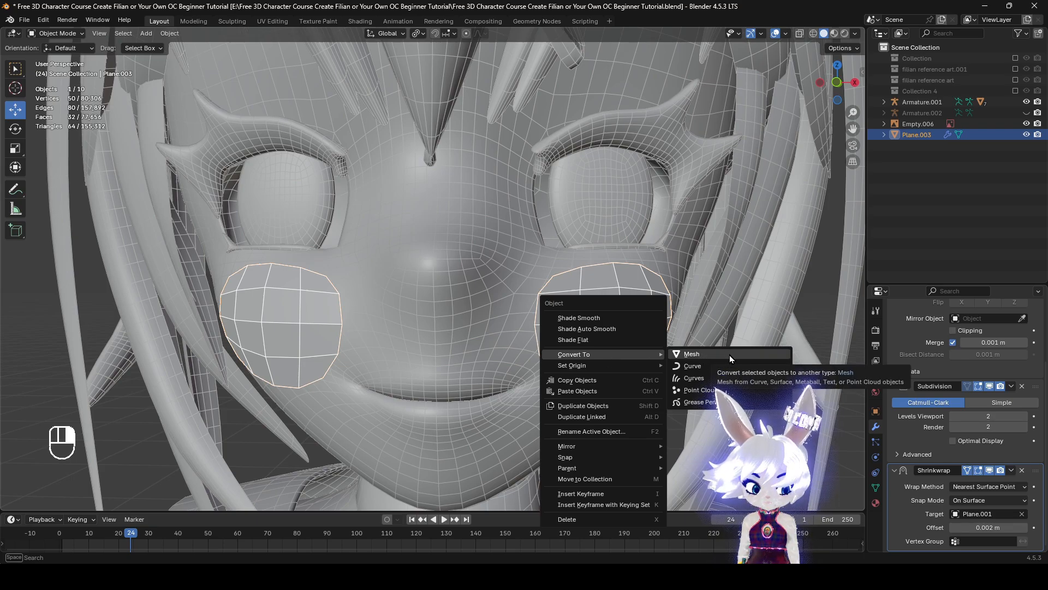
left_click(1013, 473)
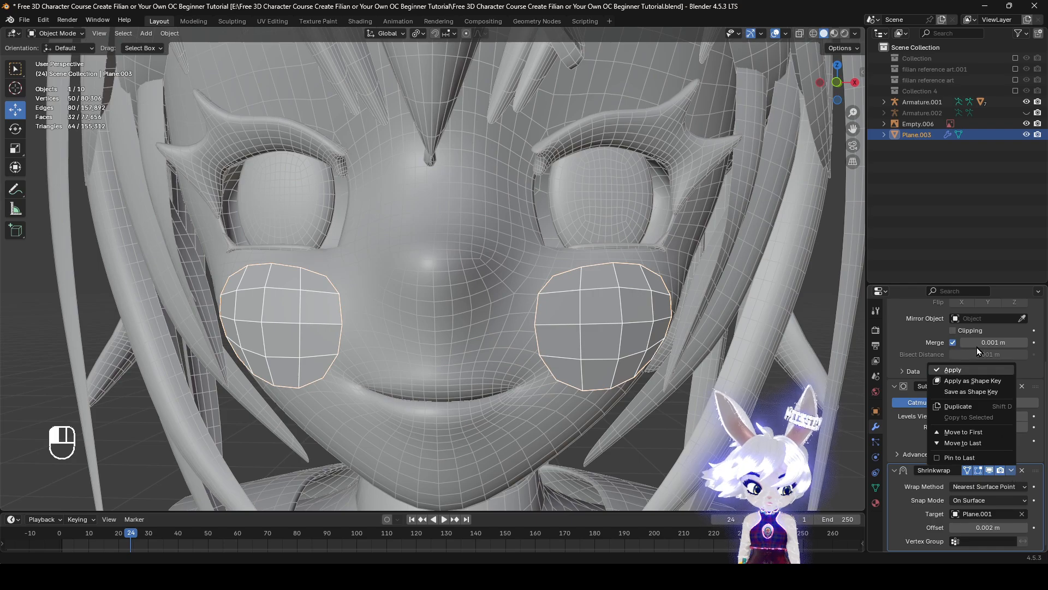
right_click(627, 352)
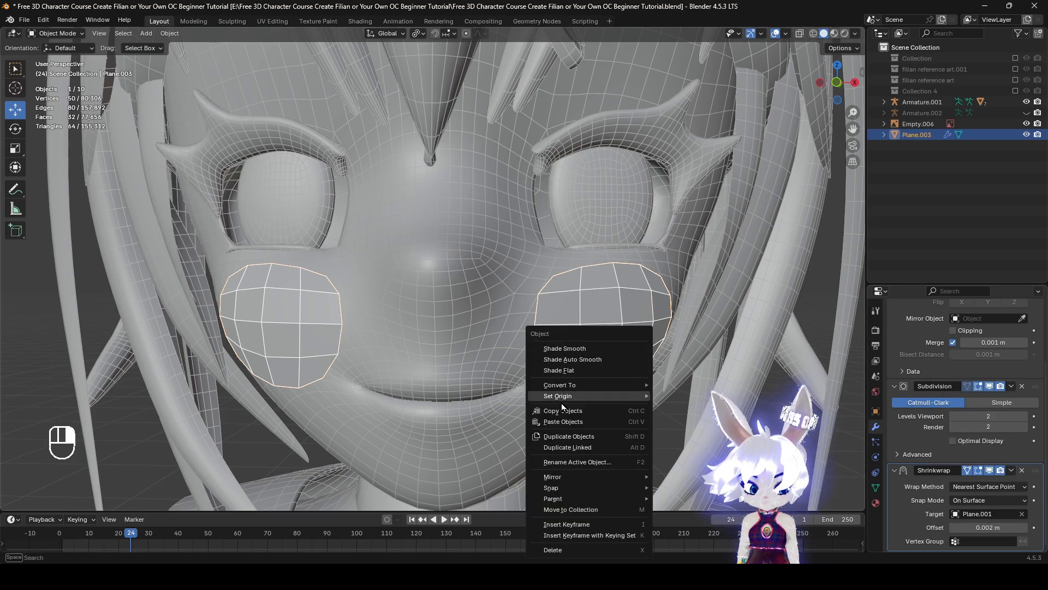
mouse_move(588, 383)
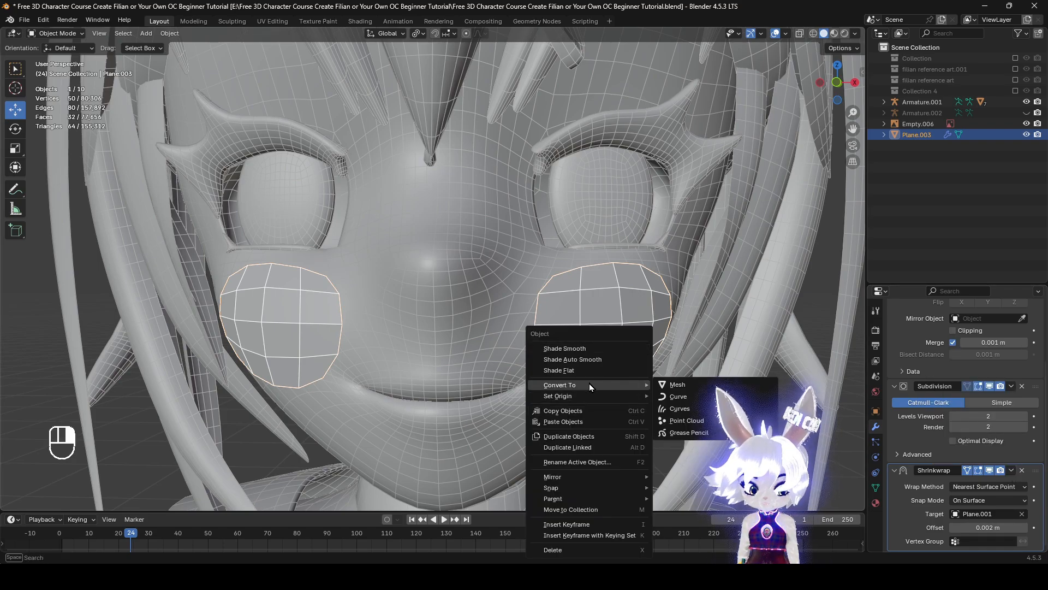
left_click(682, 385)
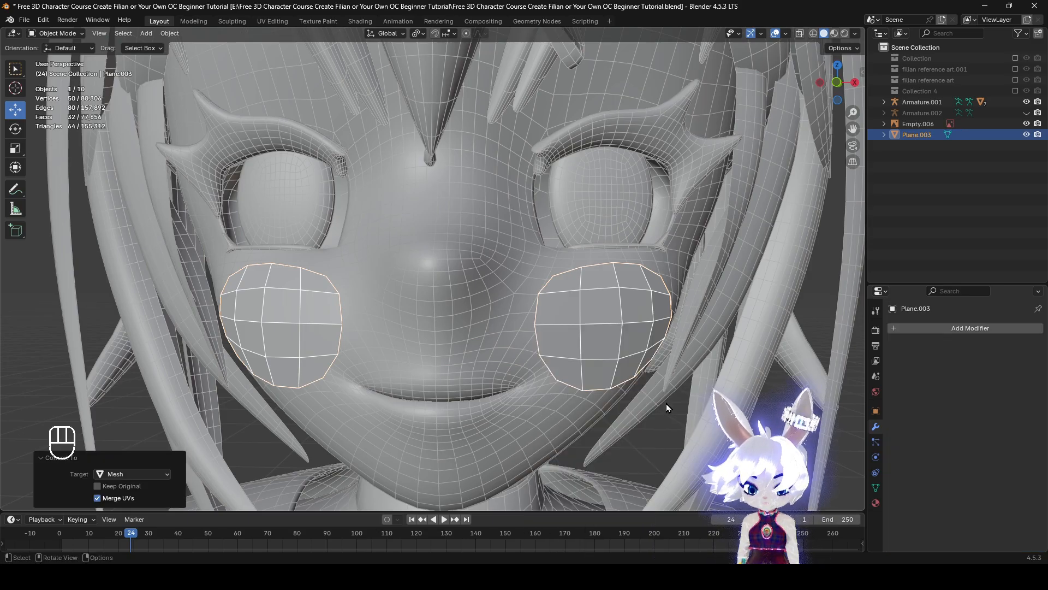
With proportional editing off, shrink all cheek faces inward along their normals by 0.00999 m so they sit inside the head
mouse_move(666, 404)
middle_mouse_down()
mouse_move(620, 420)
mouse_move(540, 419)
mouse_move(715, 420)
mouse_move(630, 413)
mouse_move(557, 378)
middle_mouse_up()
key("Tab")
key("z")
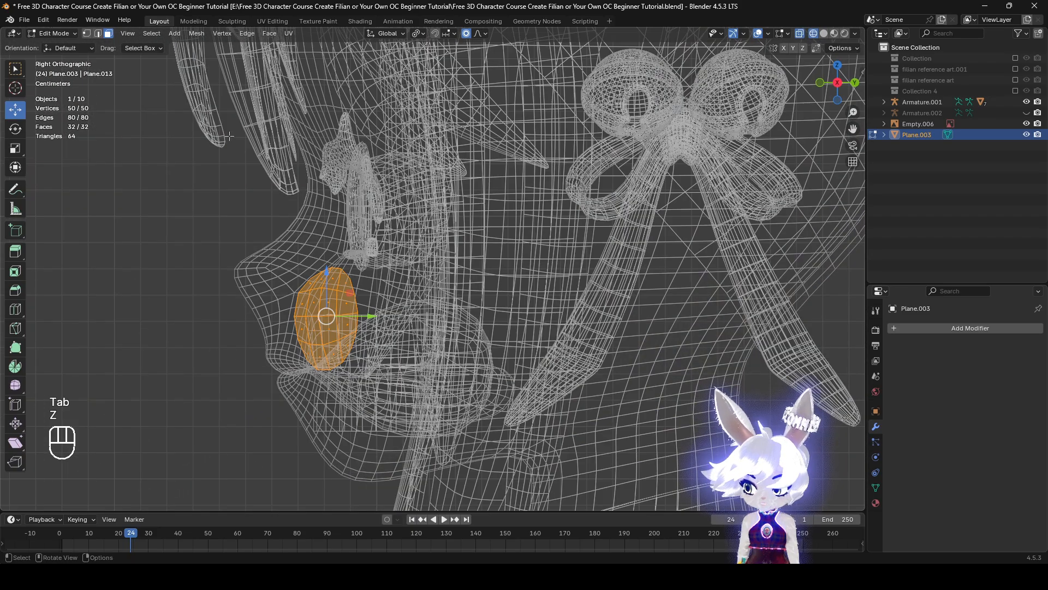
key("z")
mouse_move(229, 136)
middle_mouse_down()
mouse_move(632, 361)
mouse_move(717, 367)
mouse_move(572, 380)
middle_mouse_up()
key("alt+s")
left_click(635, 355)
key("z")
key("alt+s")
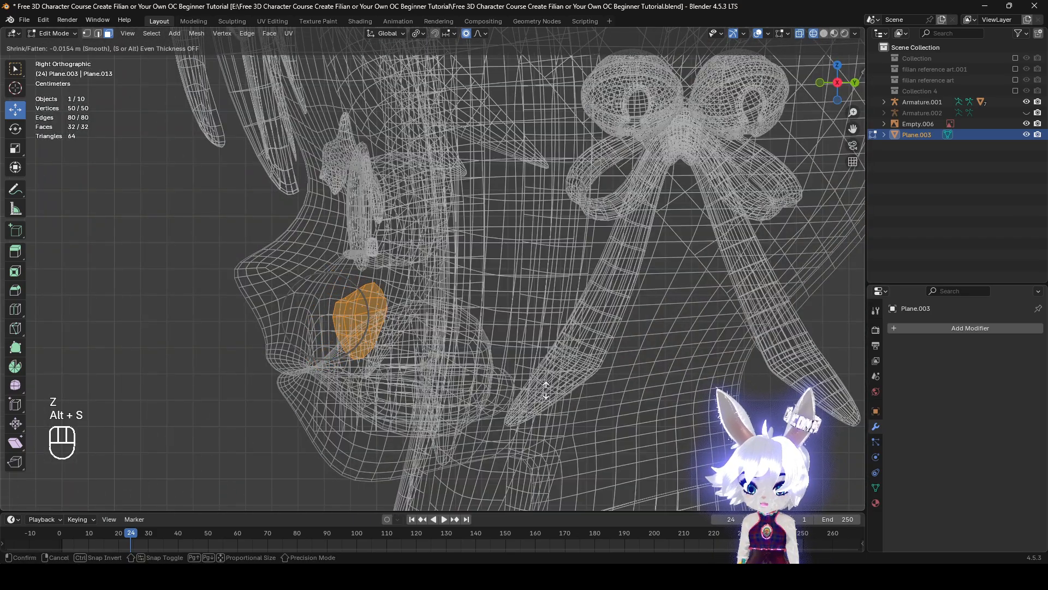
right_click(546, 390)
left_click(469, 34)
key("alt+s")
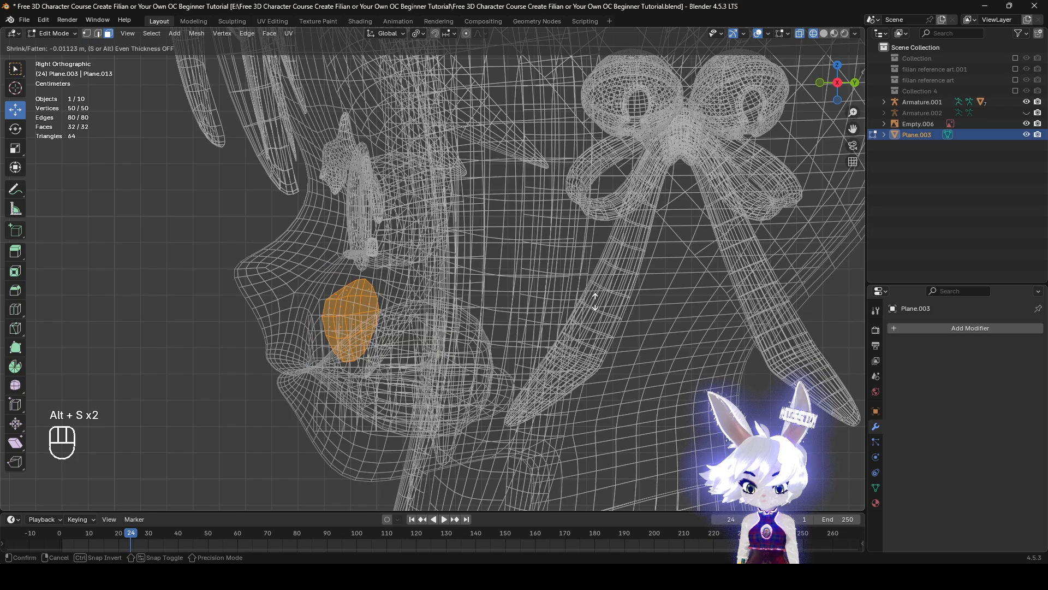
left_click(509, 363)
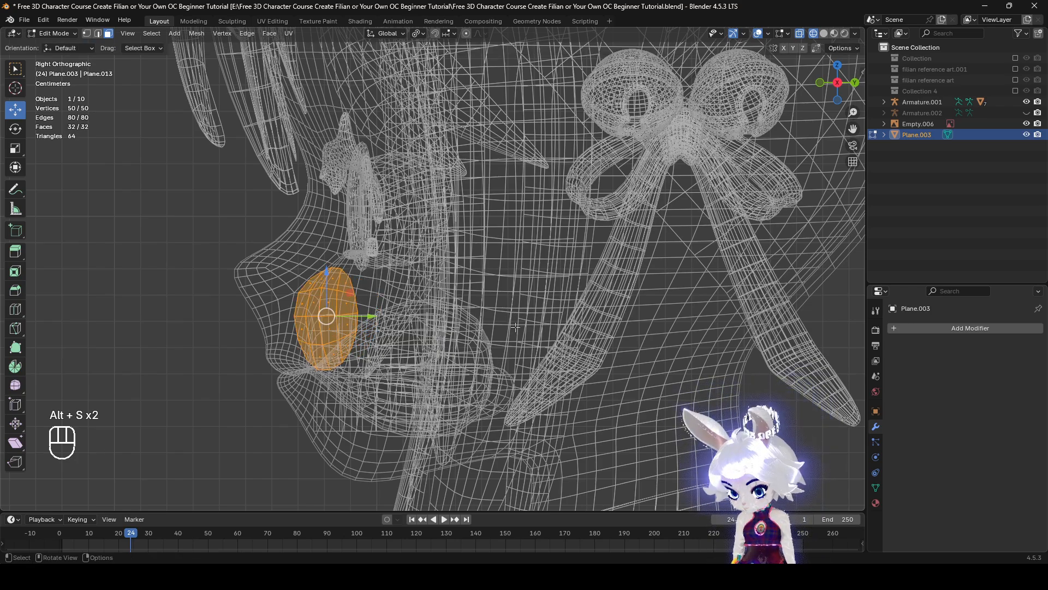
key("alt+s")
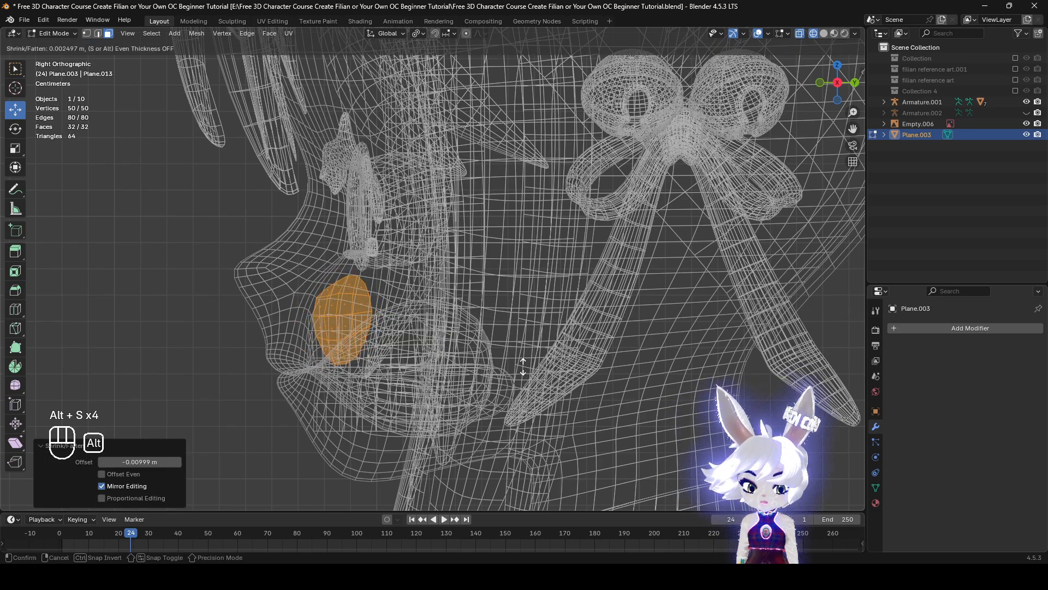
right_click(525, 361)
Return to Object Mode and join the cheek planes into the face mesh Plane.001
key("z")
key("z")
mouse_move(546, 374)
middle_mouse_down()
mouse_move(620, 402)
mouse_move(673, 381)
mouse_move(631, 411)
mouse_move(643, 392)
middle_mouse_up()
key("z")
key("z")
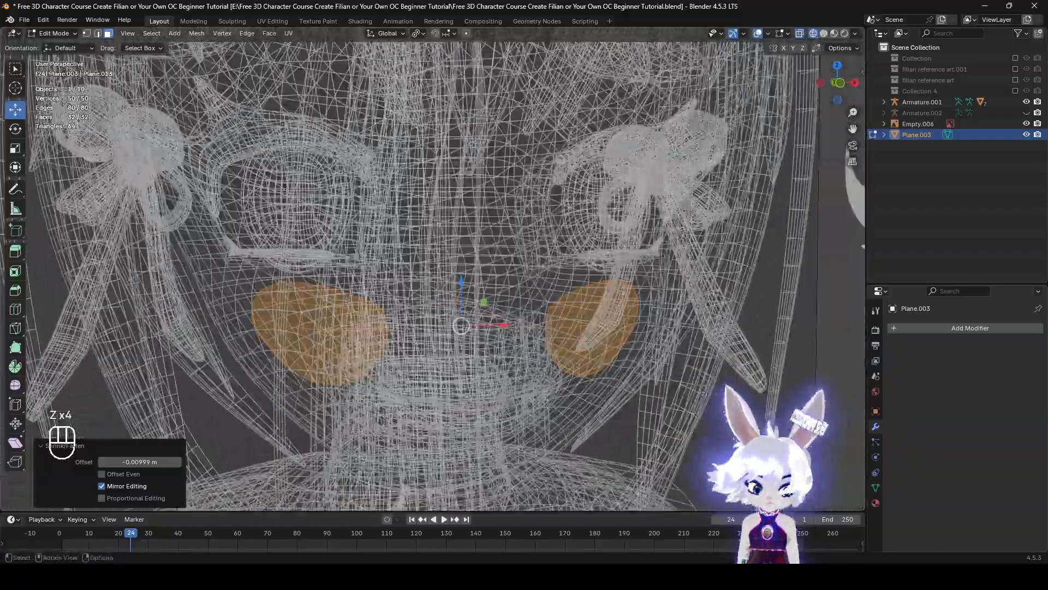
mouse_move(731, 398)
middle_mouse_down()
mouse_move(689, 389)
mouse_move(795, 402)
middle_mouse_up()
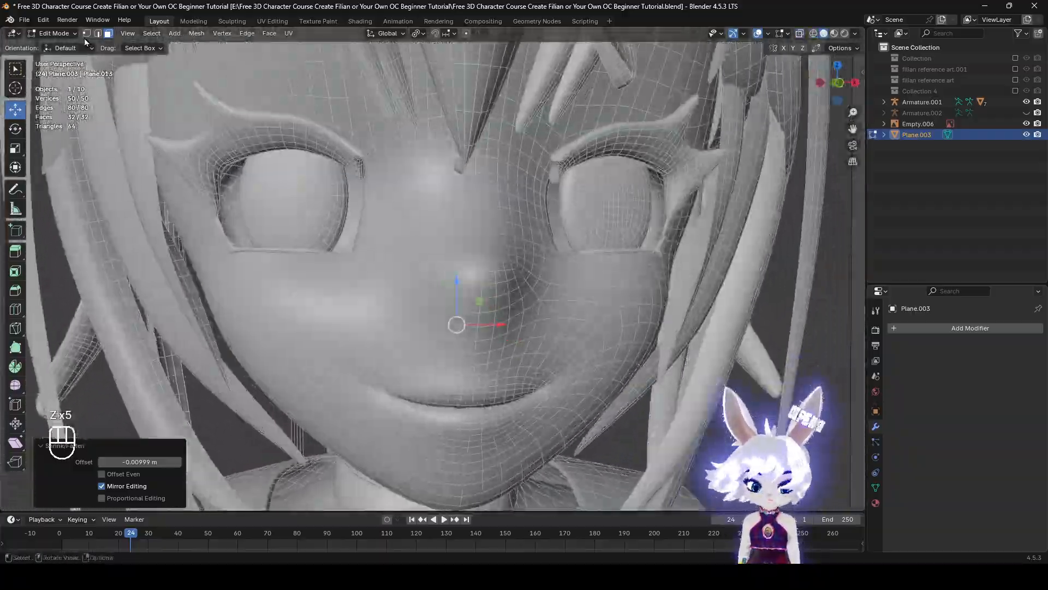
left_click(52, 35)
left_click(62, 56)
scroll(735, 374, "down", 4)
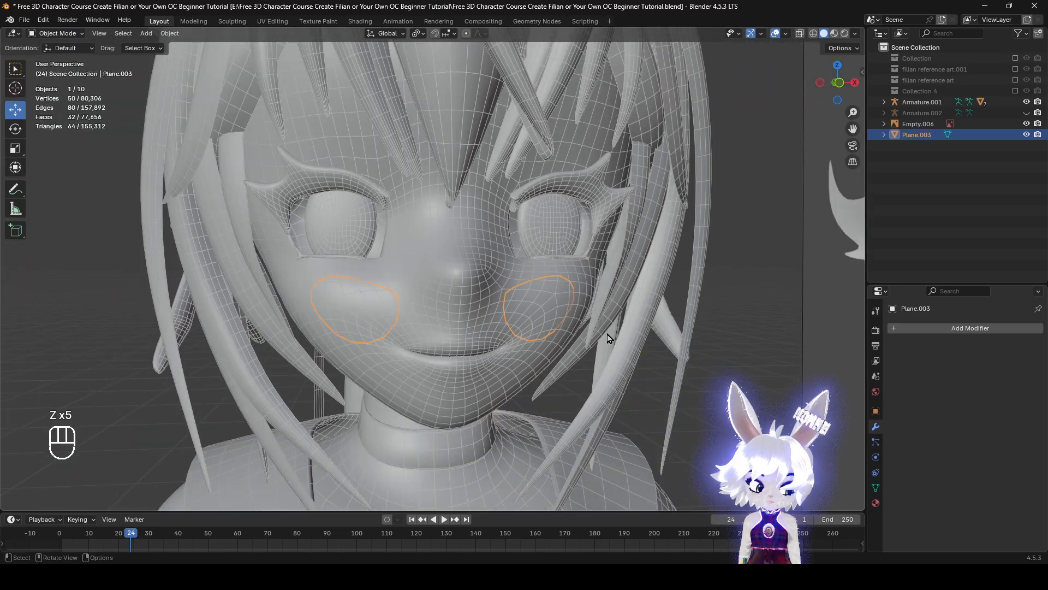
left_click(518, 375, "shift")
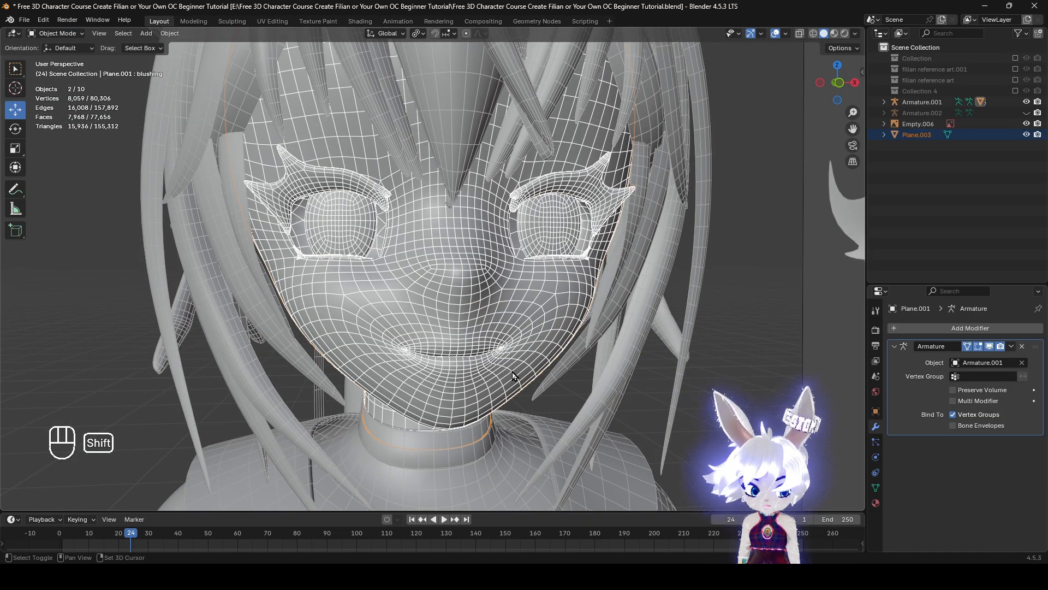
key("ctrl+j")
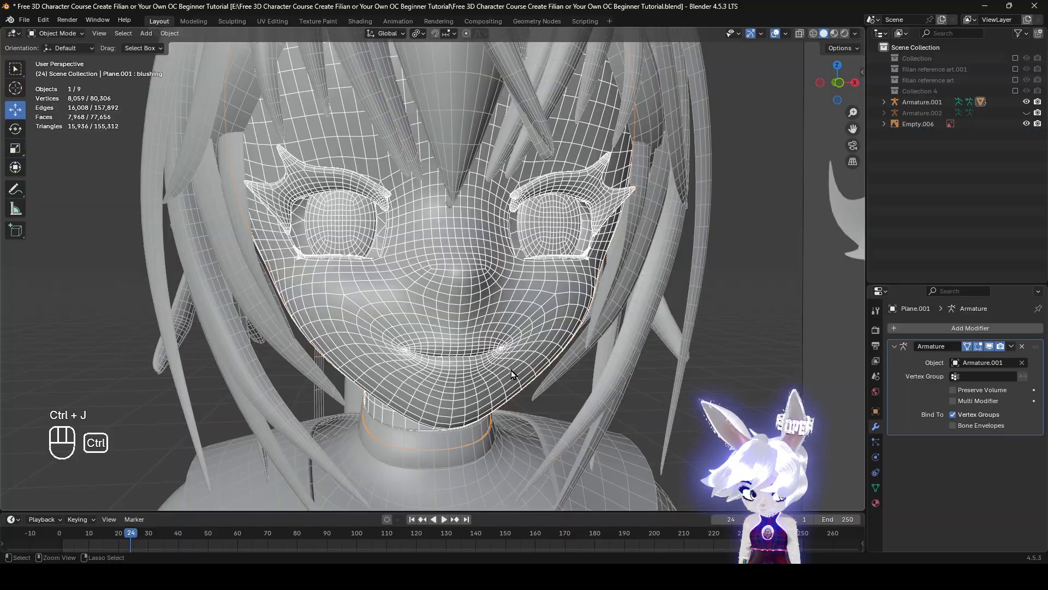
Examine the hidden cheek planes inside the joined face in wireframe and open the mesh's shape key list
key("z")
mouse_move(508, 355)
middle_mouse_down()
mouse_move(480, 362)
mouse_move(509, 362)
middle_mouse_up()
scroll(480, 363, "up", 2)
key("z")
left_click(876, 487)
key("z")
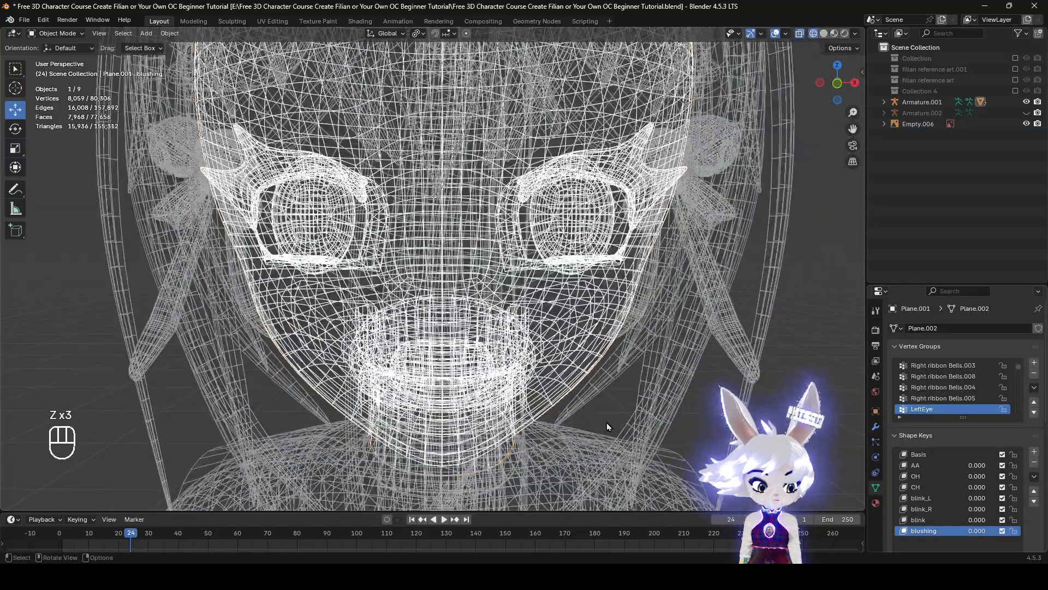
scroll(607, 422, "up", 2)
left_click(936, 465)
scroll(975, 495, "down", 4)
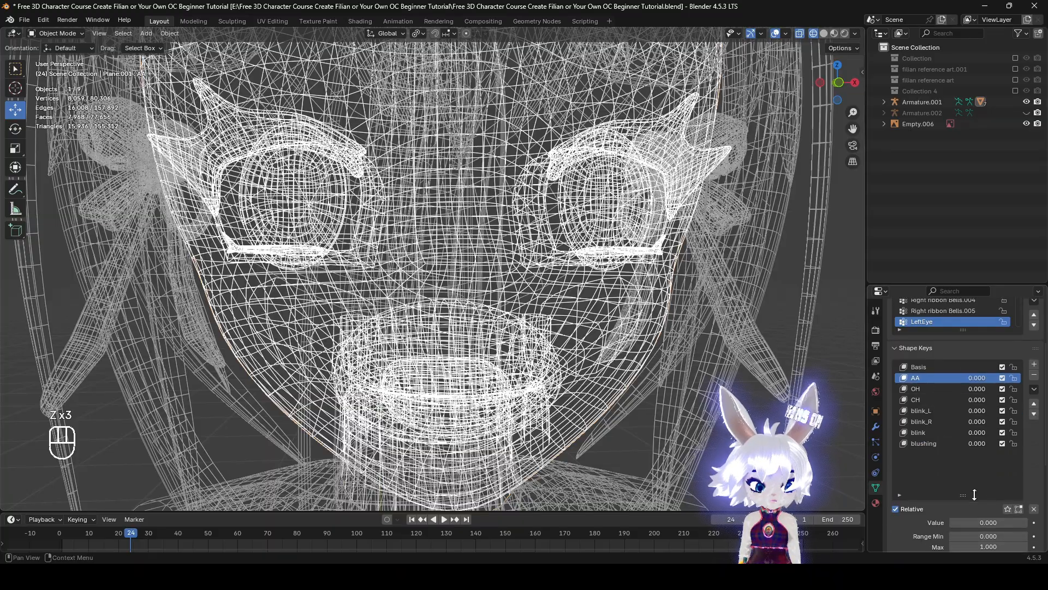
scroll(657, 388, "up", 2)
middle_click_drag(657, 388, 677, 390)
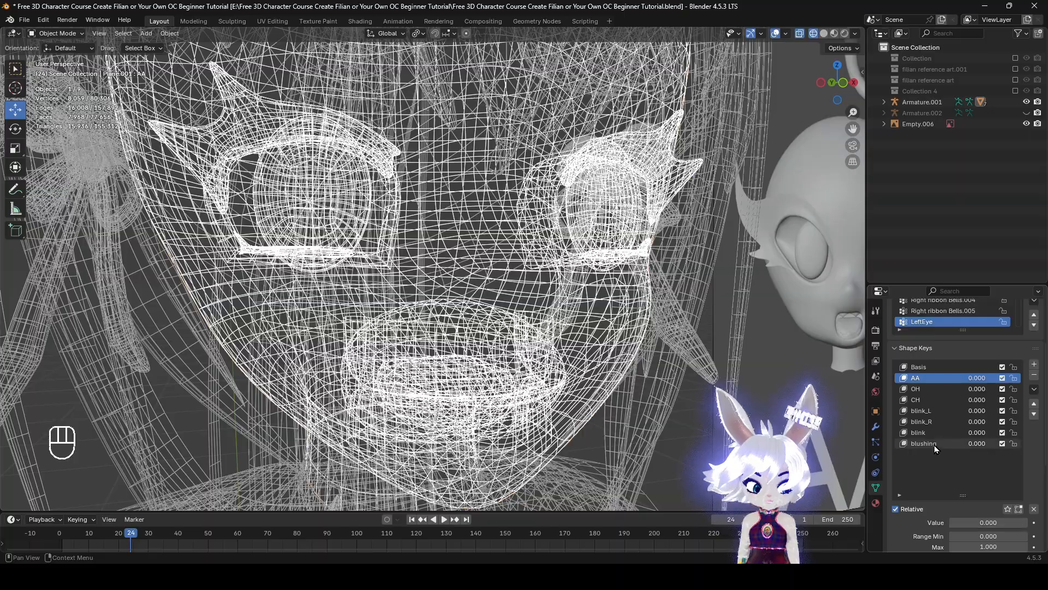
Make the blushing shape key active and open the face mesh for editing with the cheek faces selected
left_click(935, 445)
key("z")
key("z")
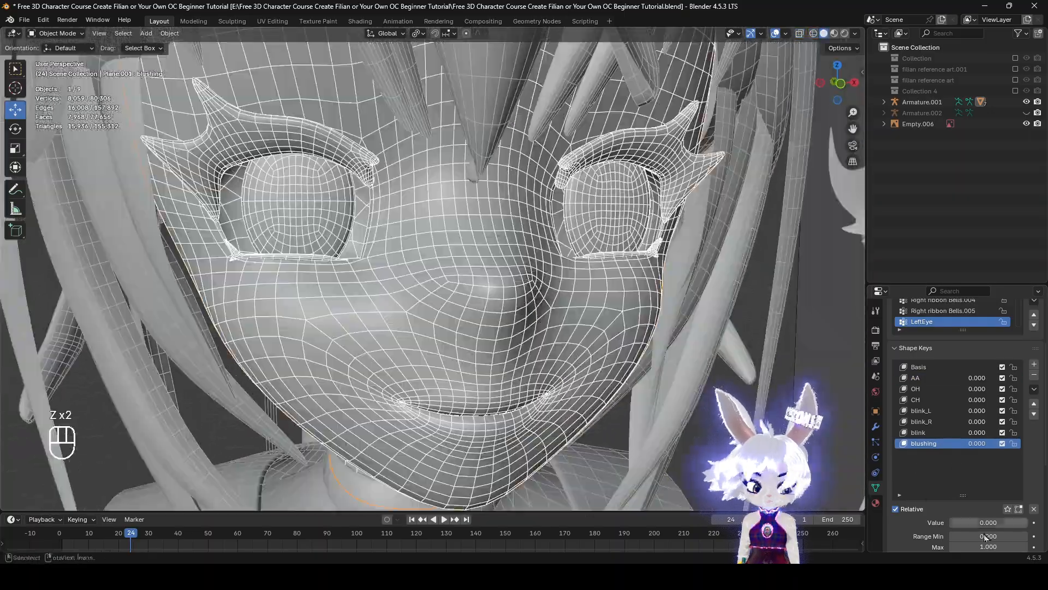
key("Tab")
key("z")
mouse_move(481, 382)
middle_mouse_down()
mouse_move(506, 395)
mouse_move(639, 392)
mouse_move(688, 408)
middle_mouse_up()
key("z")
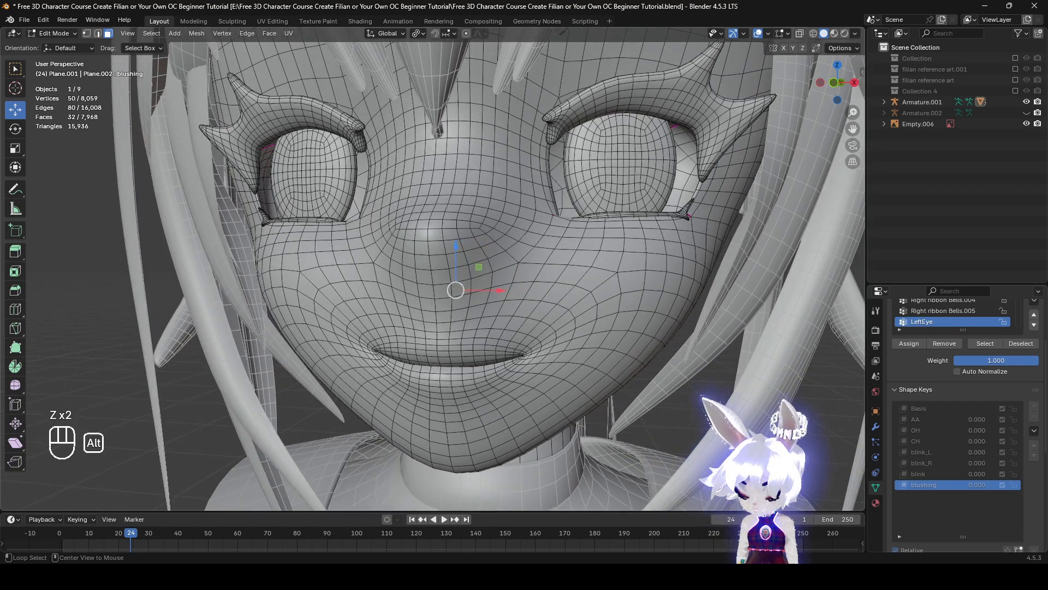
Fatten the cheek faces outward along their normals by about 0.011 m to sit just above the face, then leave Edit Mode
key("alt+s")
left_click(729, 416)
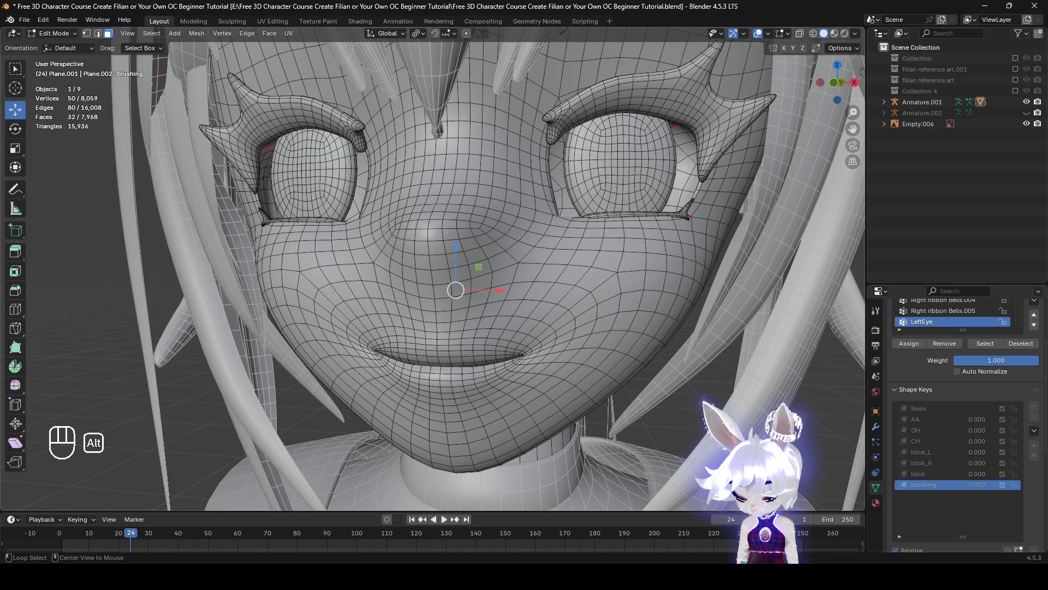
key("alt+s")
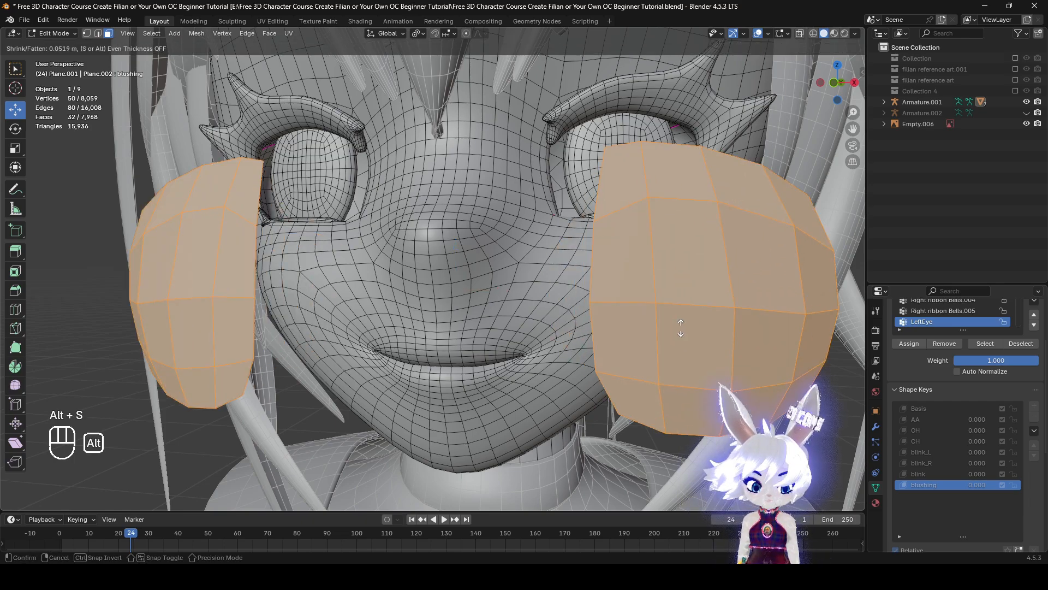
right_click(741, 390)
key("alt+s")
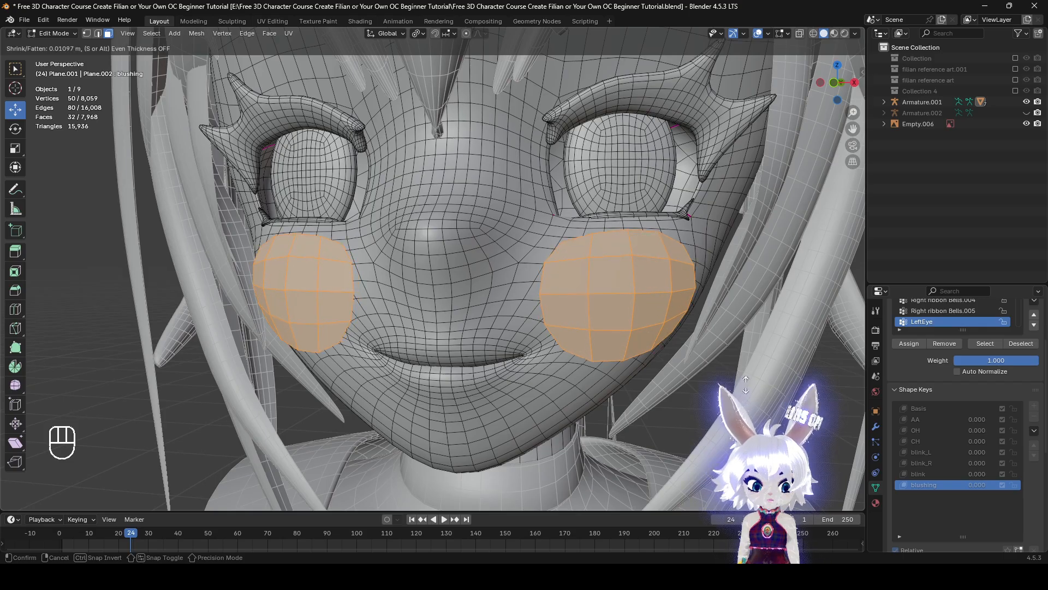
left_click(744, 389)
middle_click_drag(744, 389, 726, 327)
key("alt+s")
left_click(621, 399)
key("z")
key("z")
key("Tab")
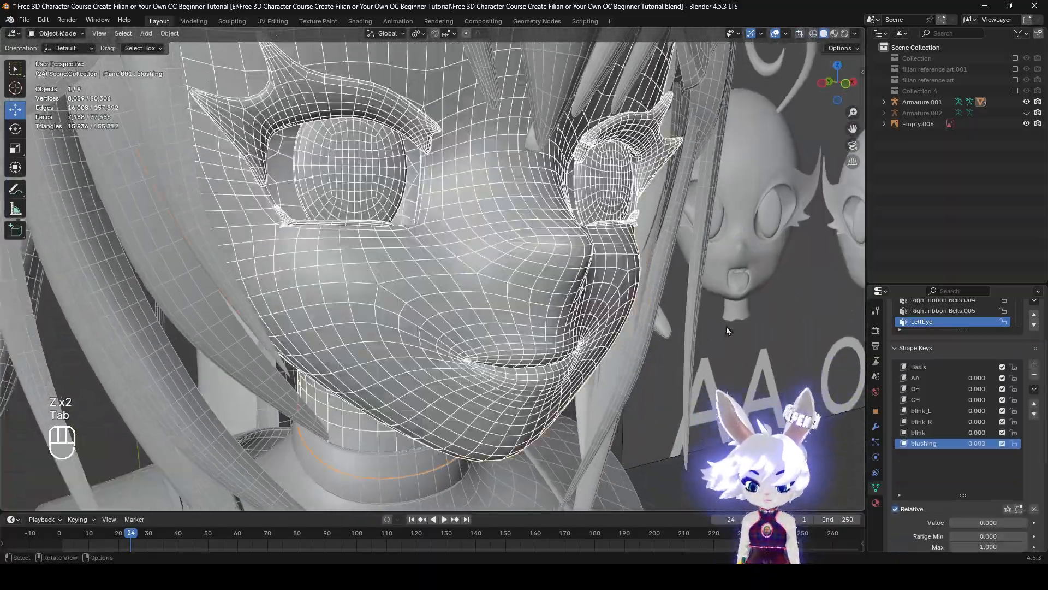
Shade the face mesh smooth and smooth the cheek faces' normal vectors with a factor of 0.500
right_click(739, 293)
left_click(722, 257)
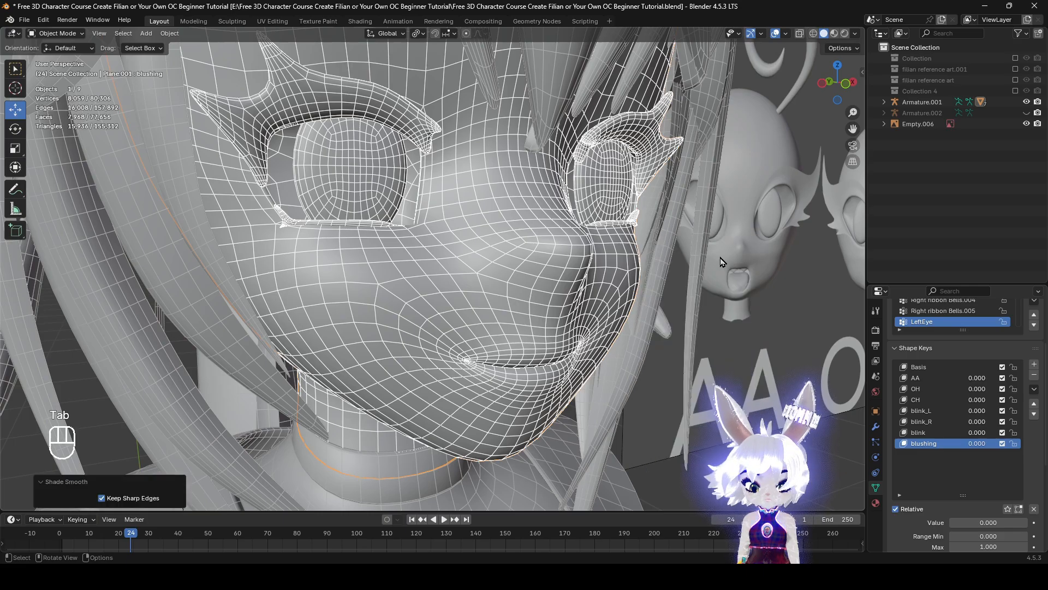
key("Tab")
middle_click_drag(722, 257, 642, 385)
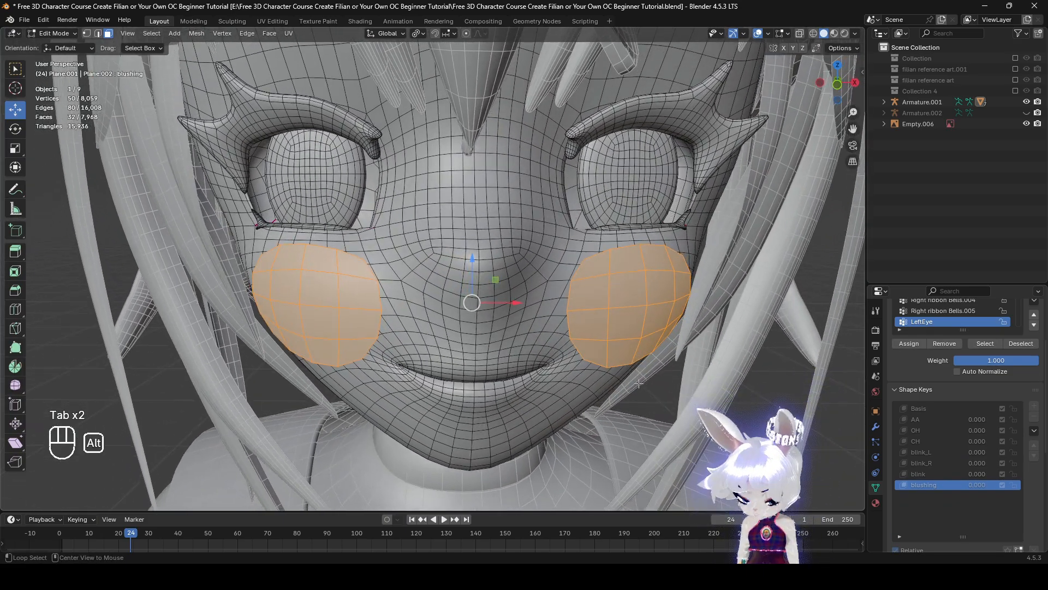
key("alt+n")
left_click(620, 394)
key("alt+n")
left_click(537, 400)
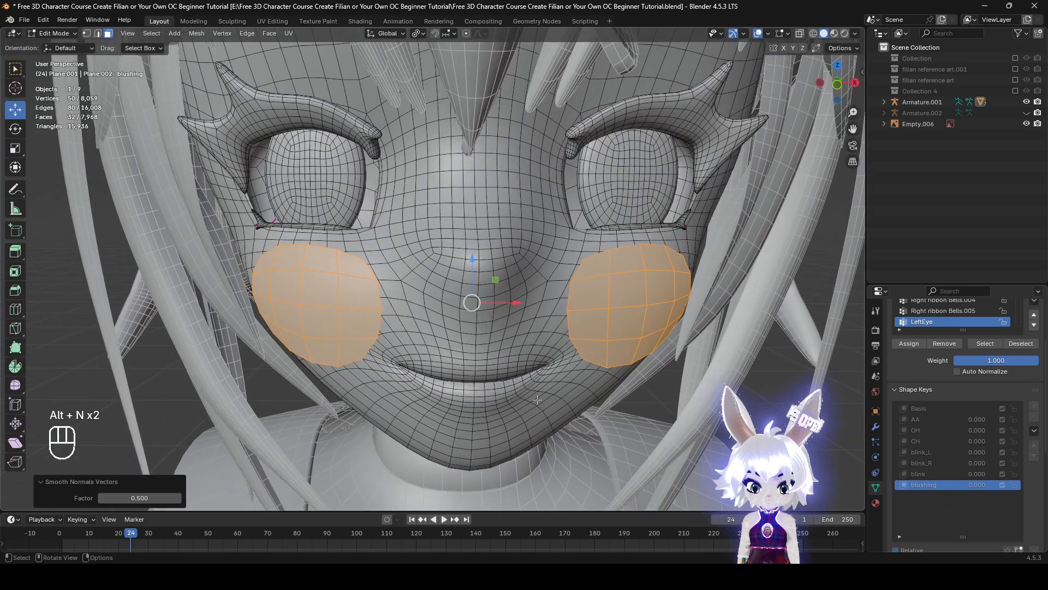
Inspect the shading of both cheek planes with the viewport overlays temporarily hidden
middle_click_drag(537, 399, 510, 392)
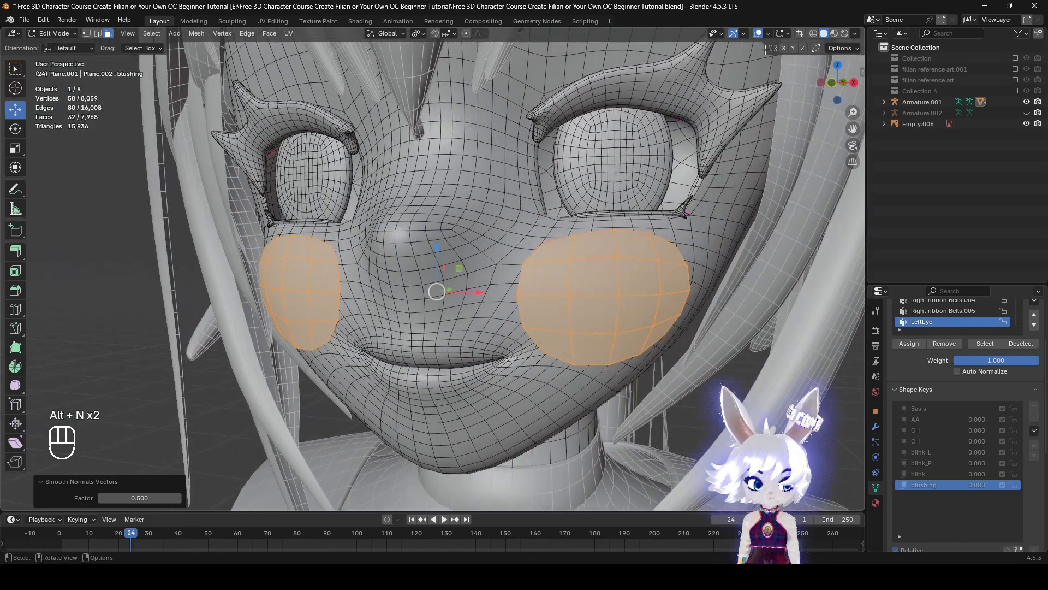
left_click(757, 34)
middle_click_drag(601, 322, 629, 322)
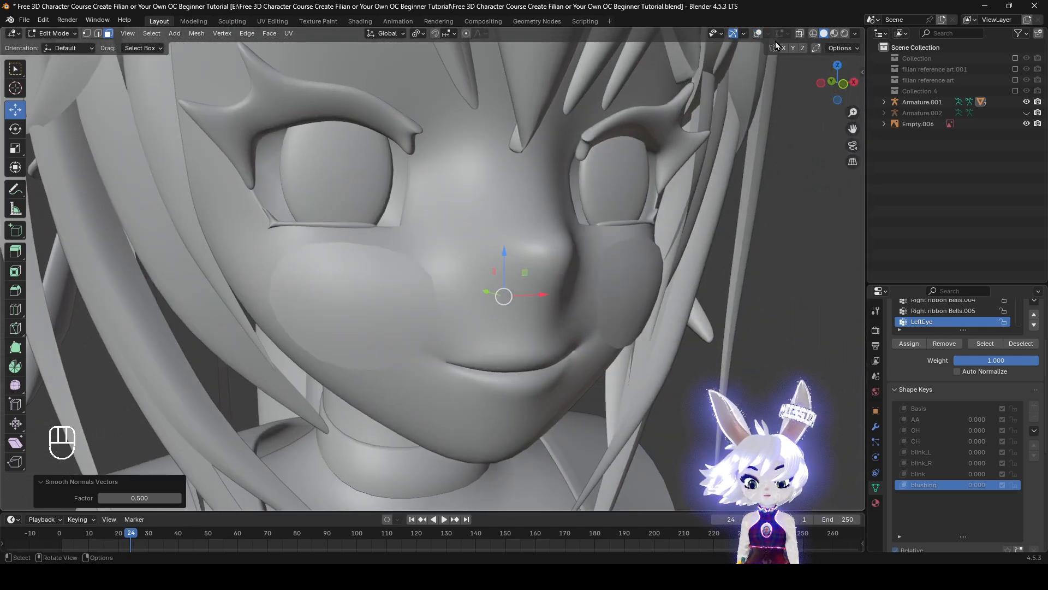
left_click(757, 34)
middle_click_drag(650, 207, 587, 278)
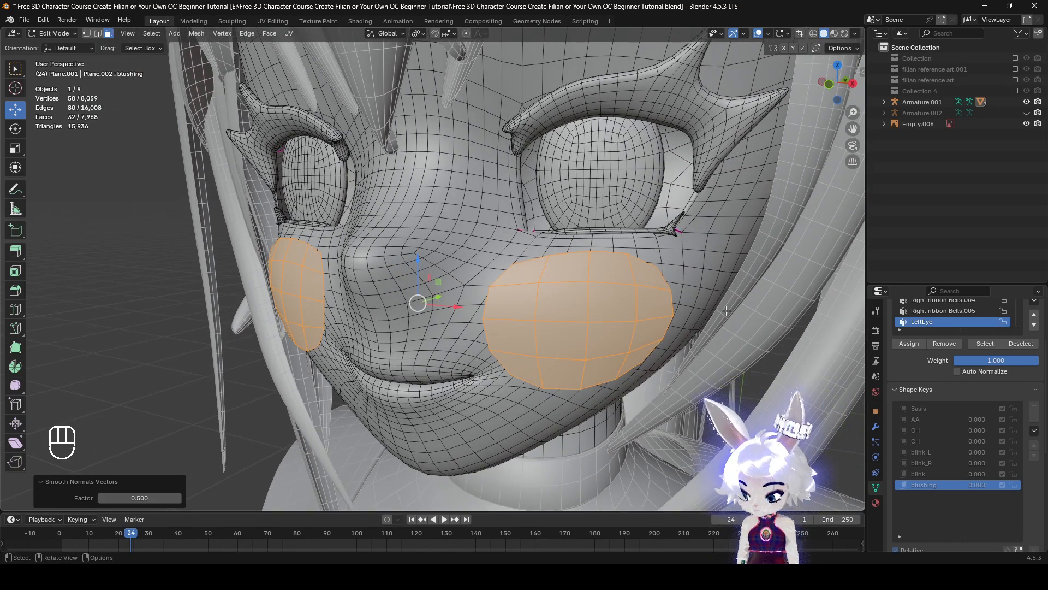
Select the vertex at one corner of the mouth in vertex mode and enable X mirroring and proportional editing
middle_click_drag(751, 340, 533, 378)
scroll(584, 349, "down", 2)
scroll(533, 378, "up", 3)
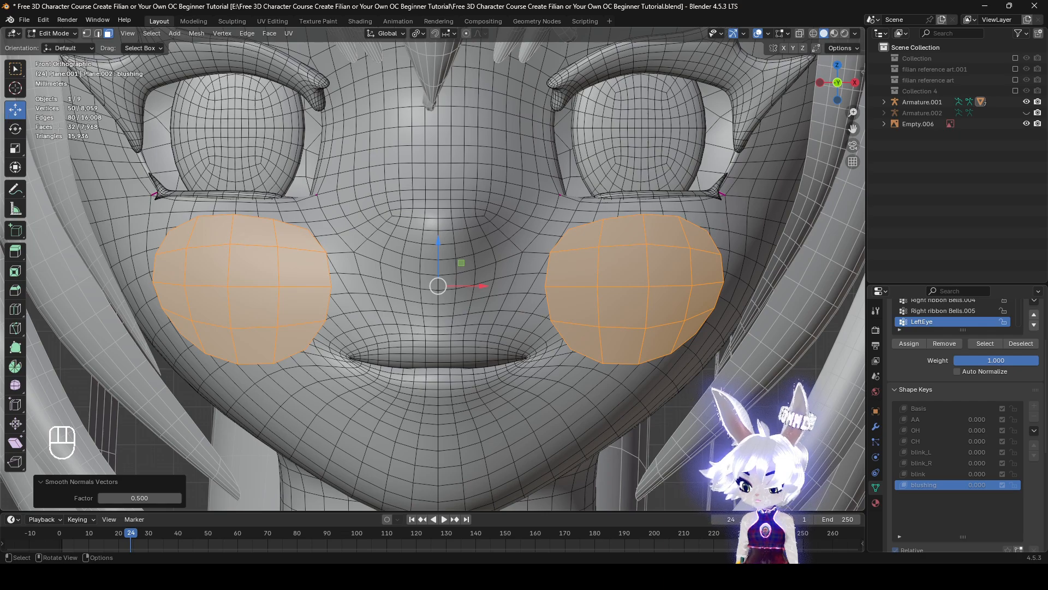
left_click(86, 33)
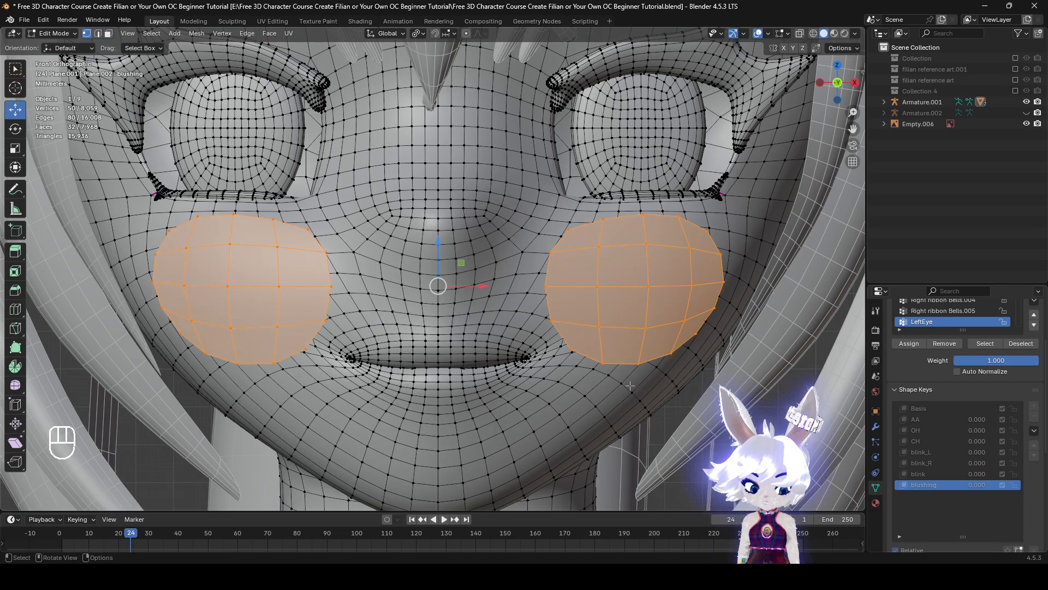
middle_click_drag(474, 375, 483, 373, "shift")
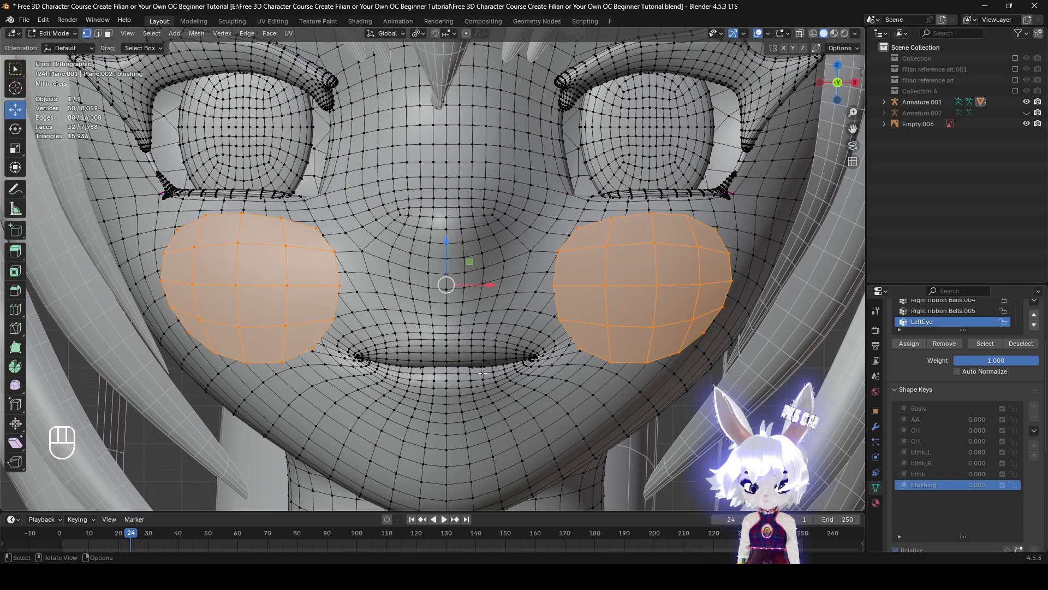
left_click(540, 355)
key("alt+s")
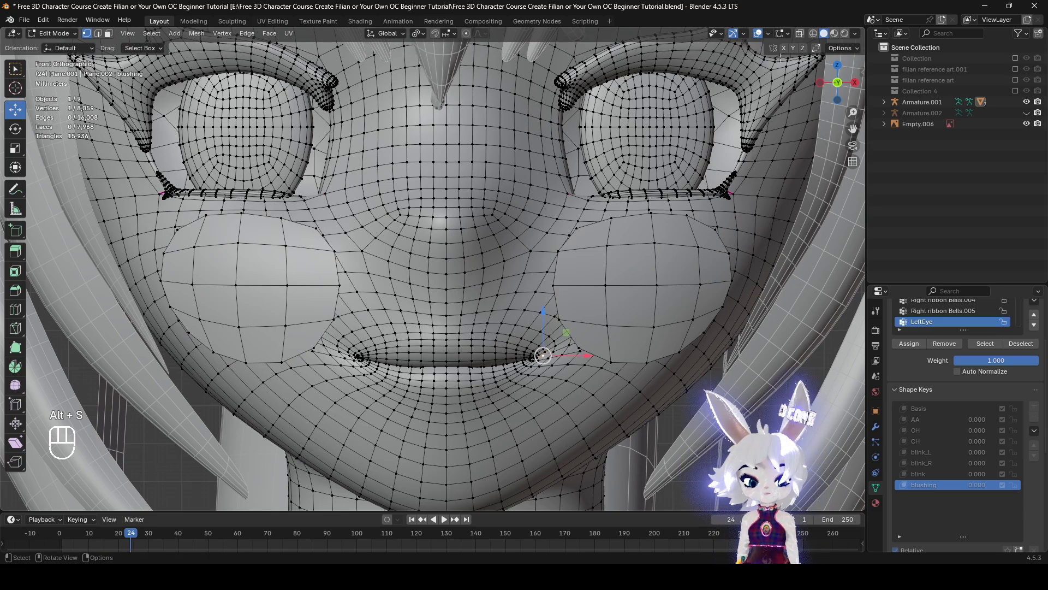
left_click(420, 35)
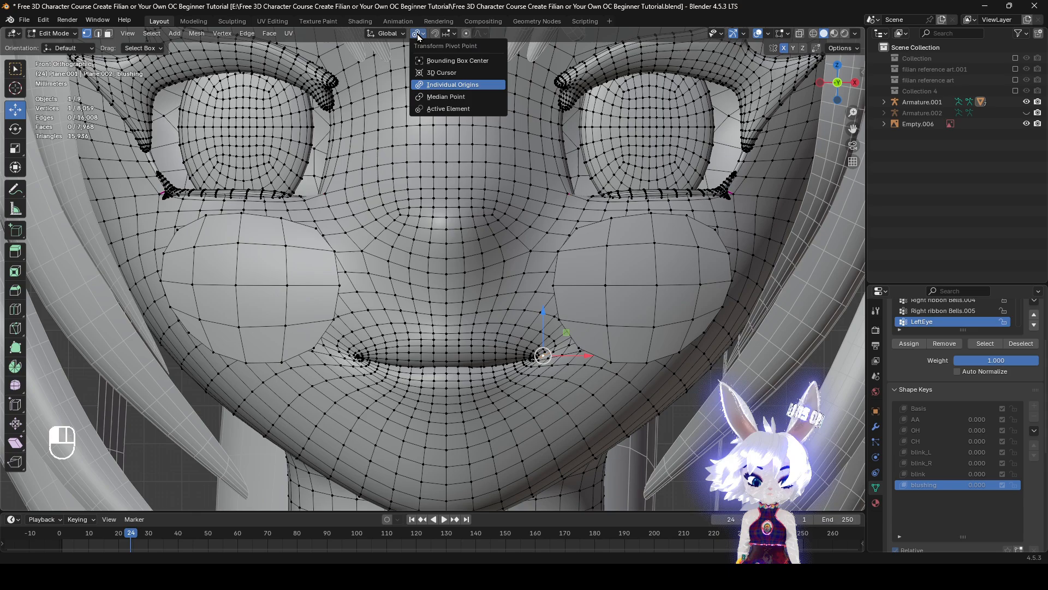
key("s")
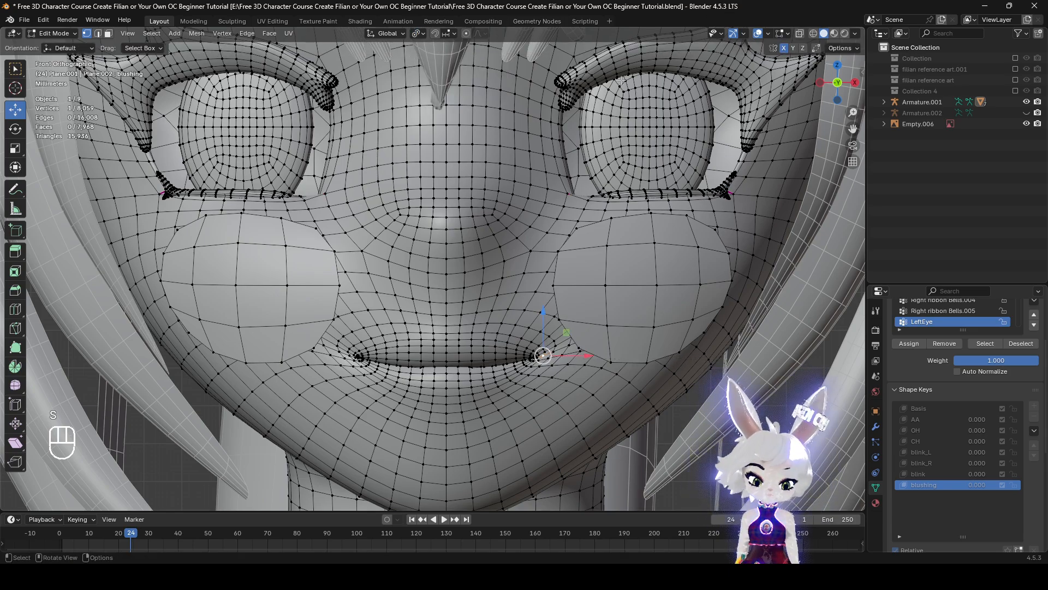
key("alt+s")
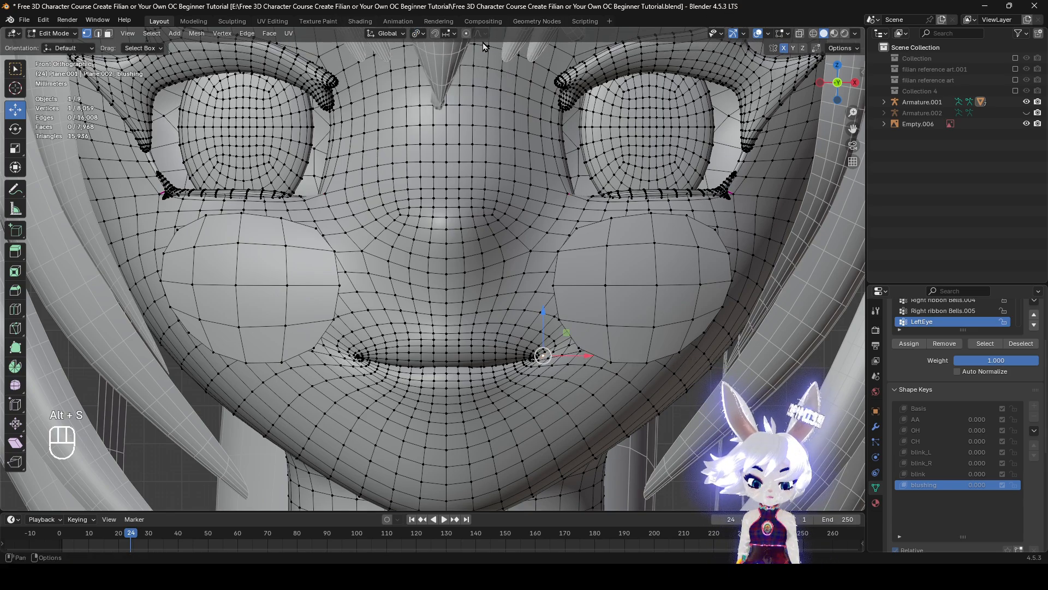
key("s")
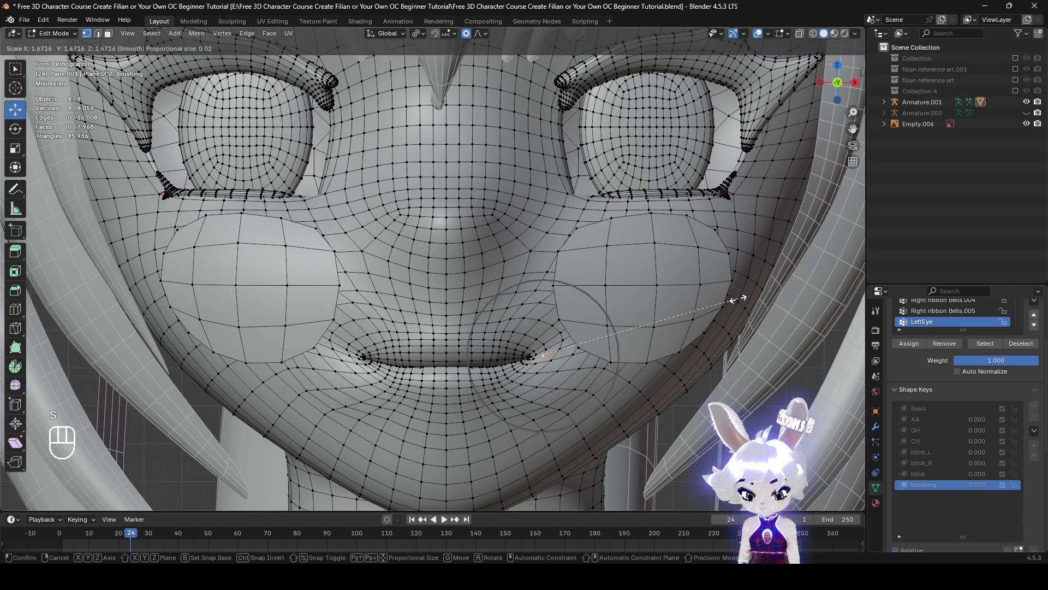
right_click(704, 301)
key("r")
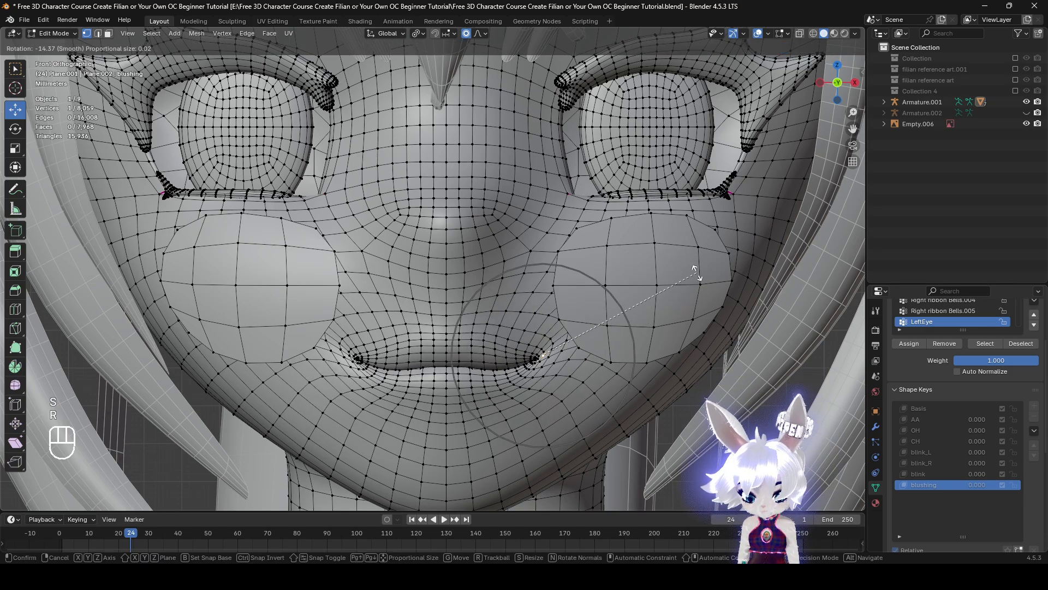
right_click(655, 322)
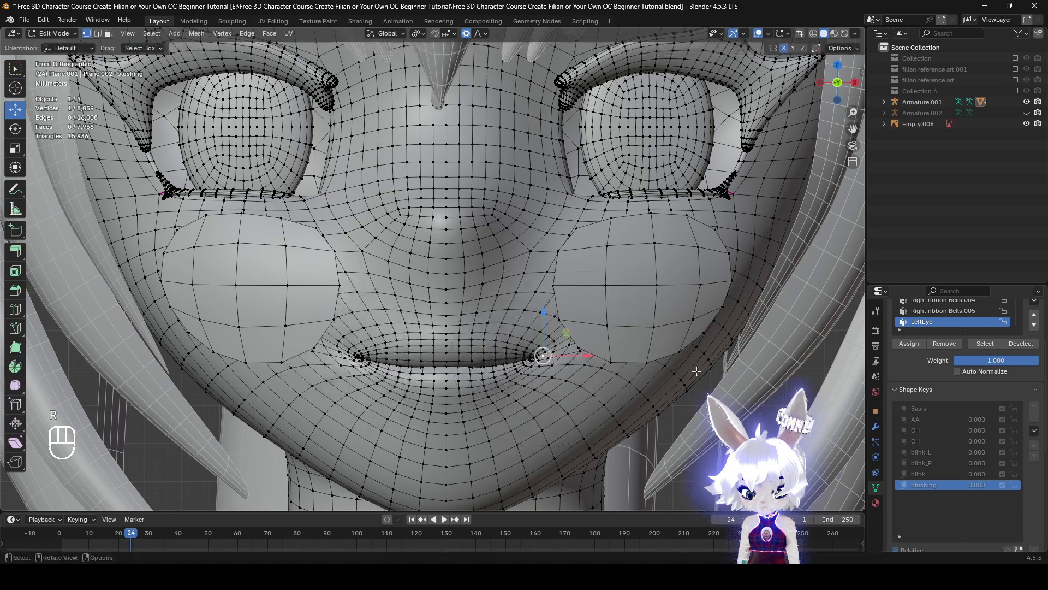
Rotate the mouth corner about -24.8° with mirrored smooth proportional editing at size 0.029, and check the smile without overlays
key("r")
scroll(661, 290, "down", 1)
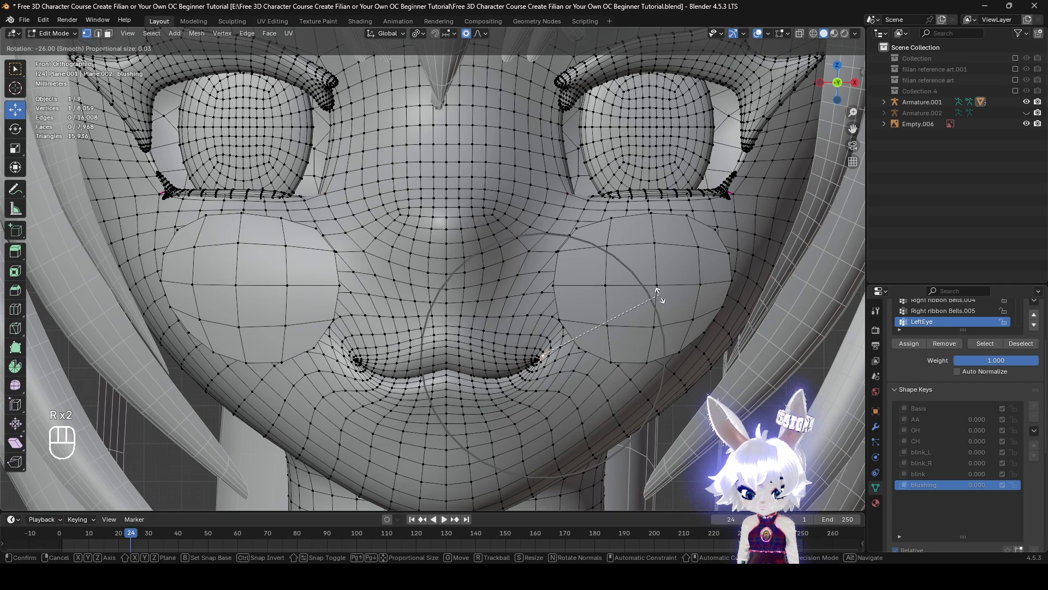
left_click(659, 297)
left_click(758, 33)
scroll(719, 171, "down", 3)
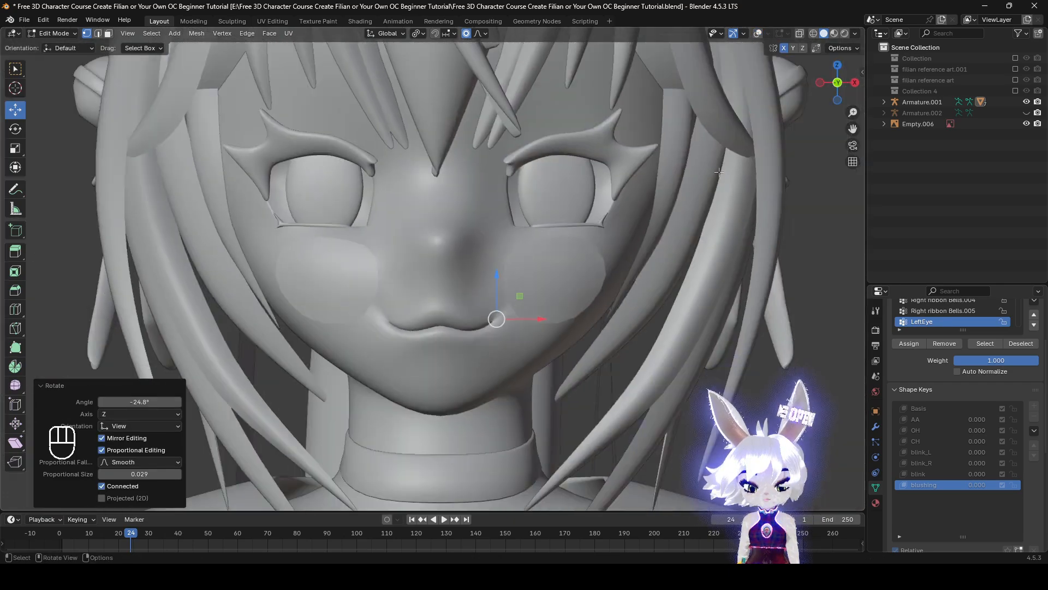
scroll(720, 171, "up", 2)
left_click(758, 33)
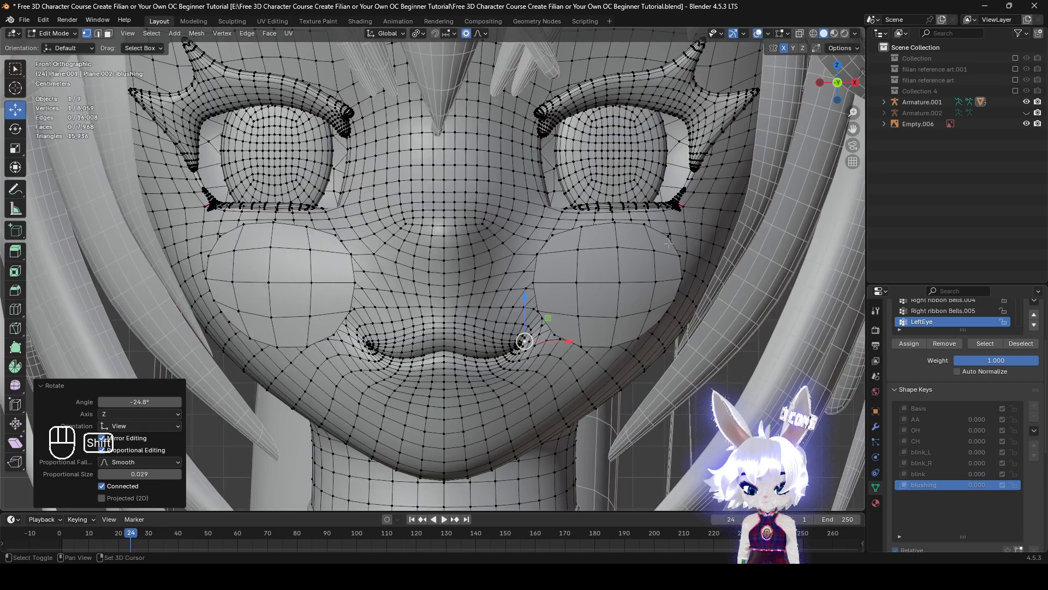
Try to reshape the upper eyelid by moving single vertices on its top edge with proportional editing
scroll(619, 308, "up", 2)
left_click(583, 163)
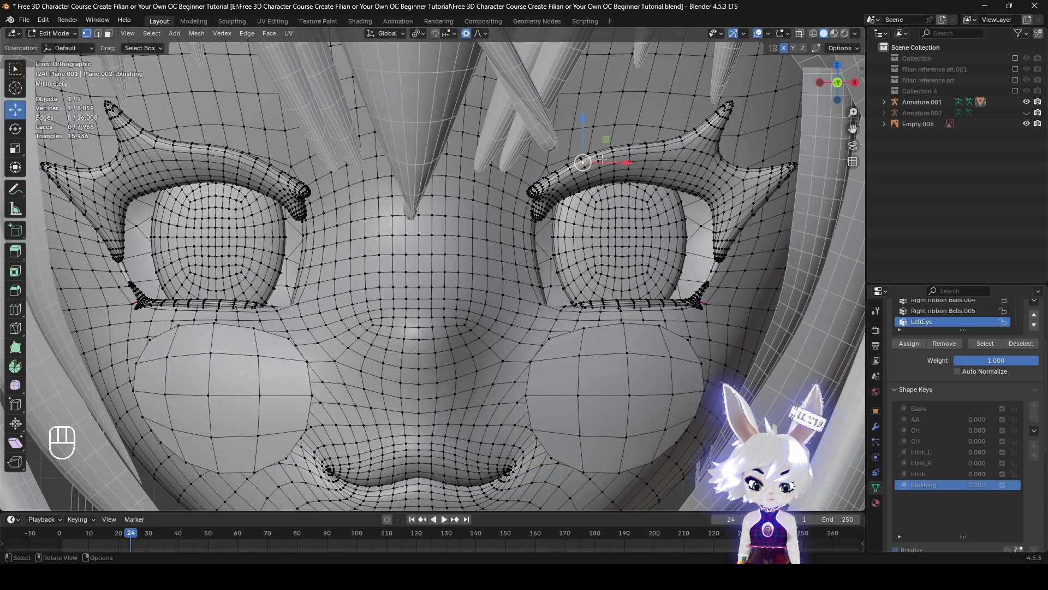
left_click(758, 33)
key("g")
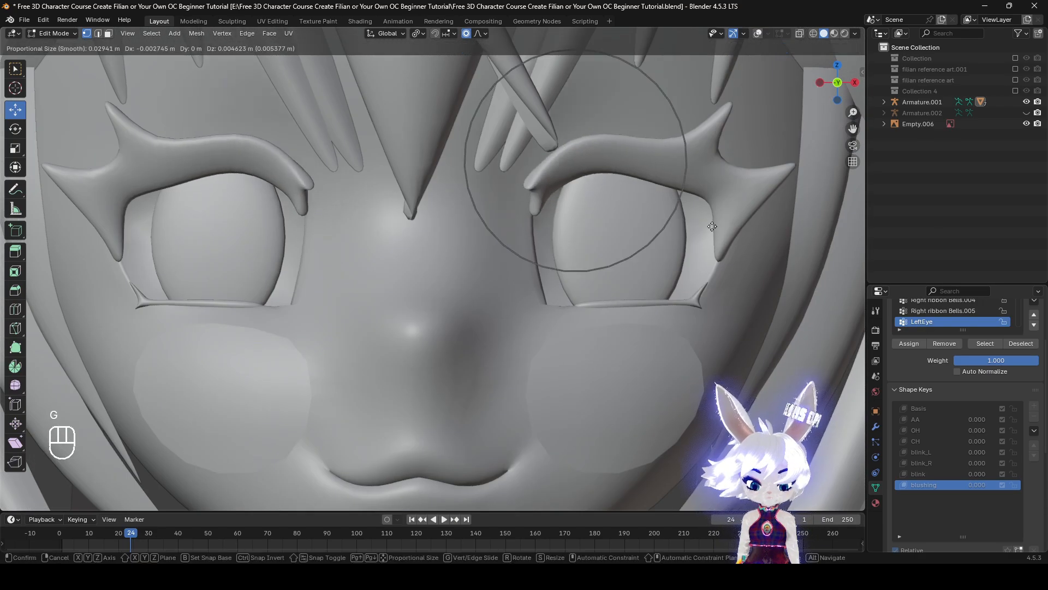
left_click(713, 262)
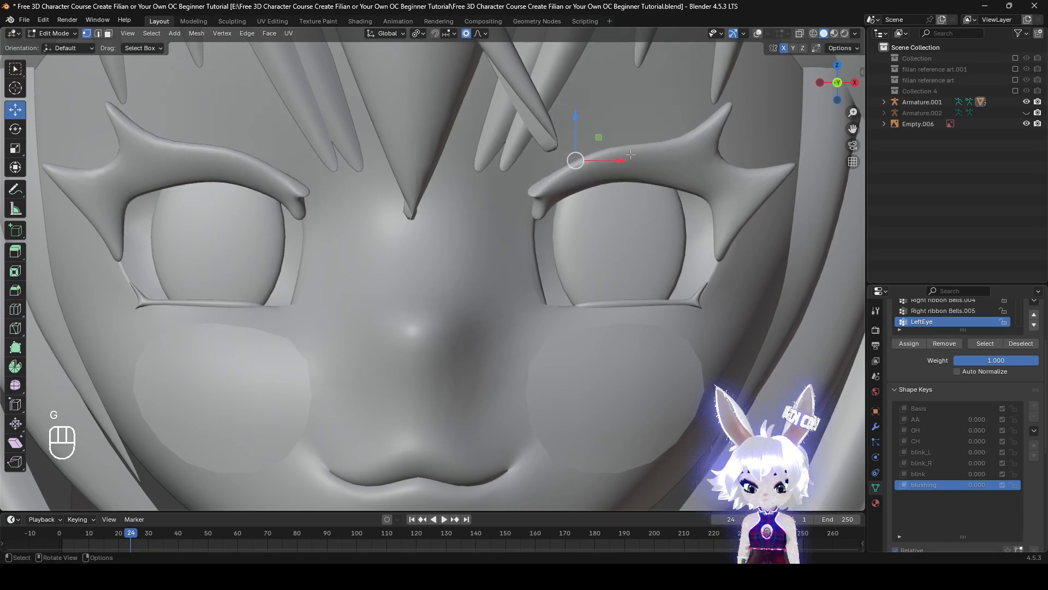
left_click(622, 136, "shift")
scroll(639, 158, "up", 2)
key("g")
right_click(730, 283)
scroll(722, 277, "down", 3)
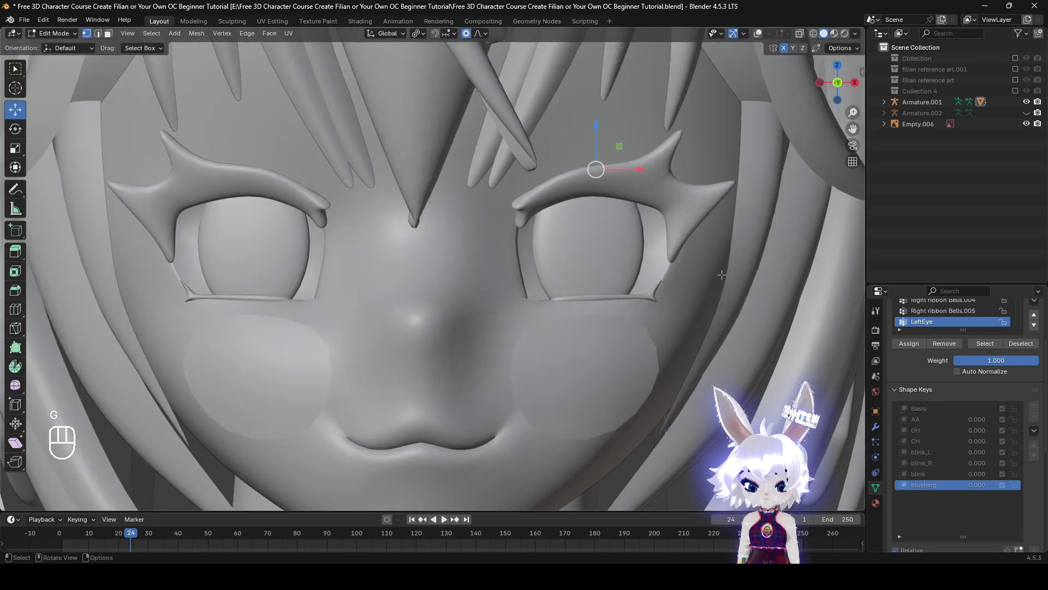
key("g")
left_click(743, 164)
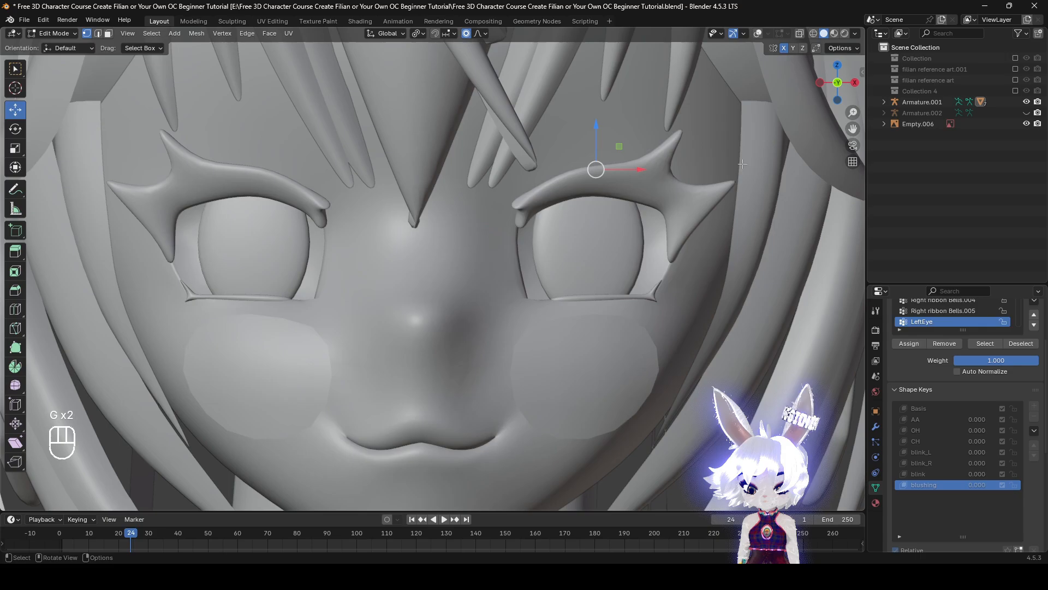
Try lowering two vertices at the upper eyelid's top edge by about 0.01 m with proportional editing, and undo that move
left_click(757, 33)
middle_click_drag(647, 151, 515, 262, "shift")
scroll(515, 263, "up", 3)
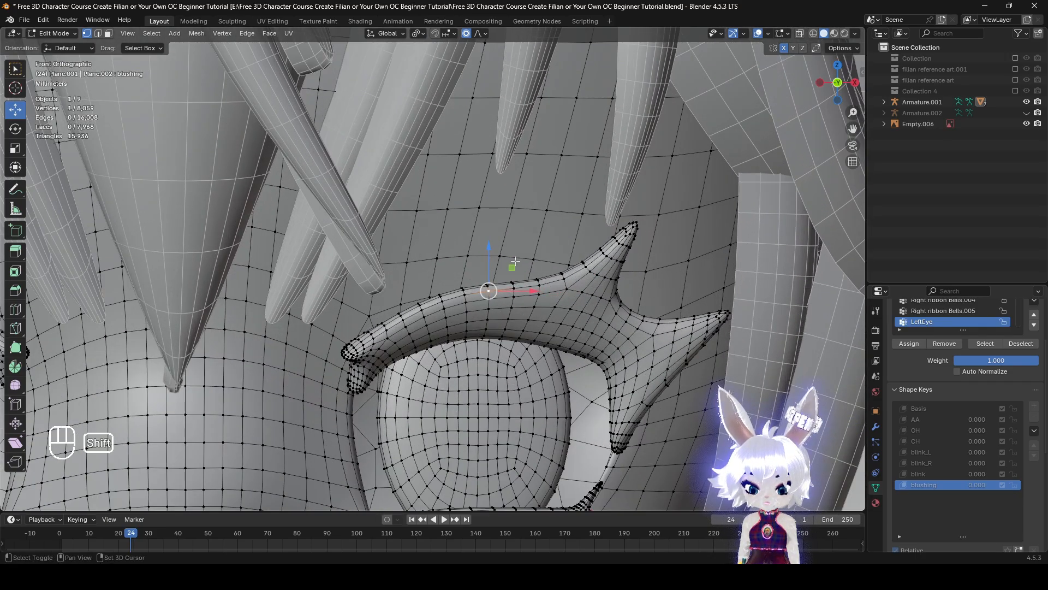
scroll(579, 278, "down", 6)
middle_click_drag(592, 284, 683, 217, "shift")
key("g")
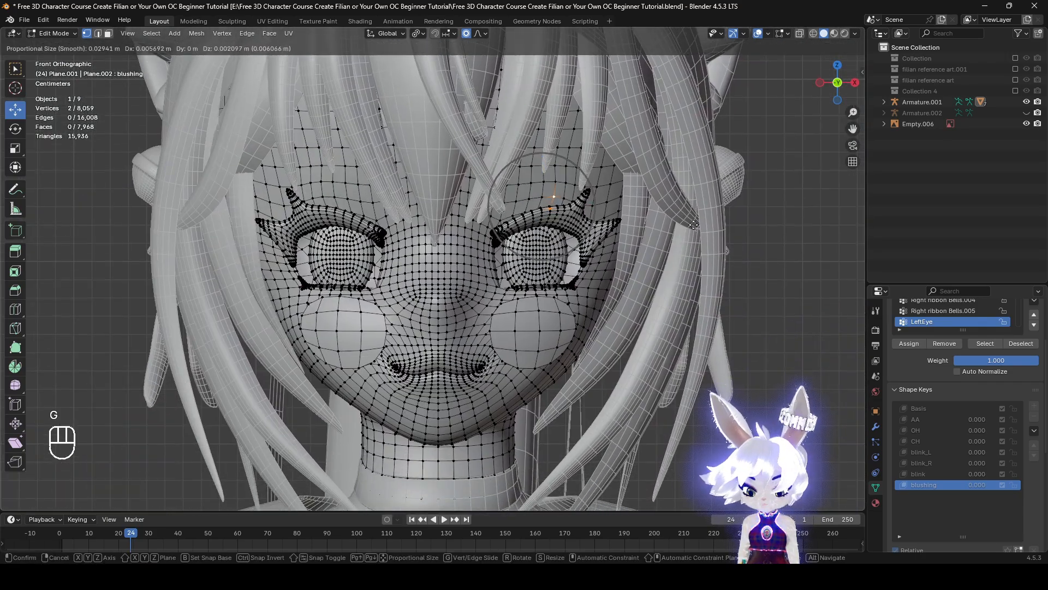
right_click(795, 15)
left_click(758, 33)
key("g")
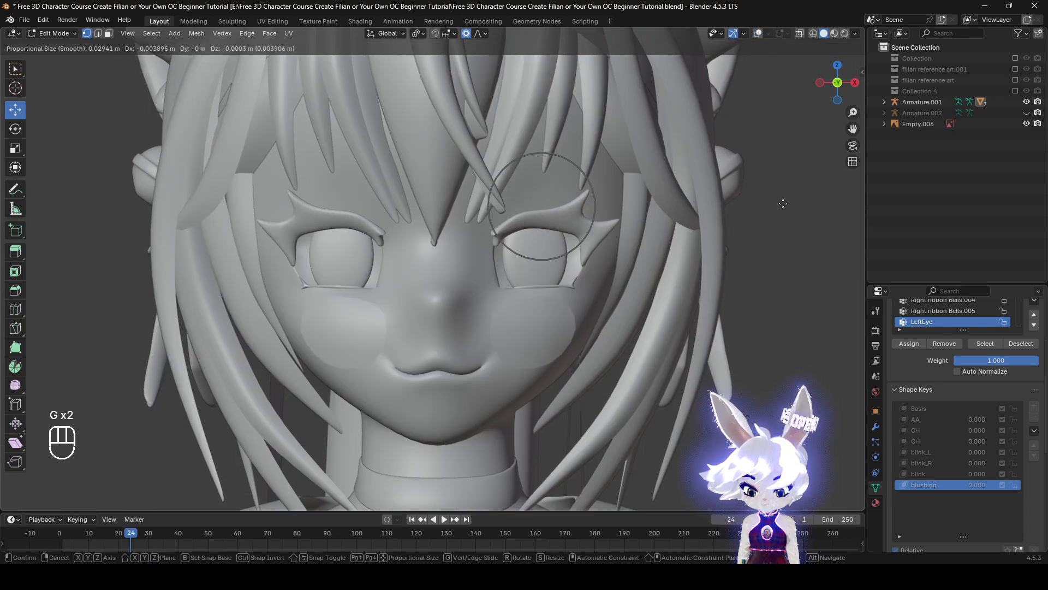
right_click(781, 203)
scroll(756, 205, "up", 2)
key("g")
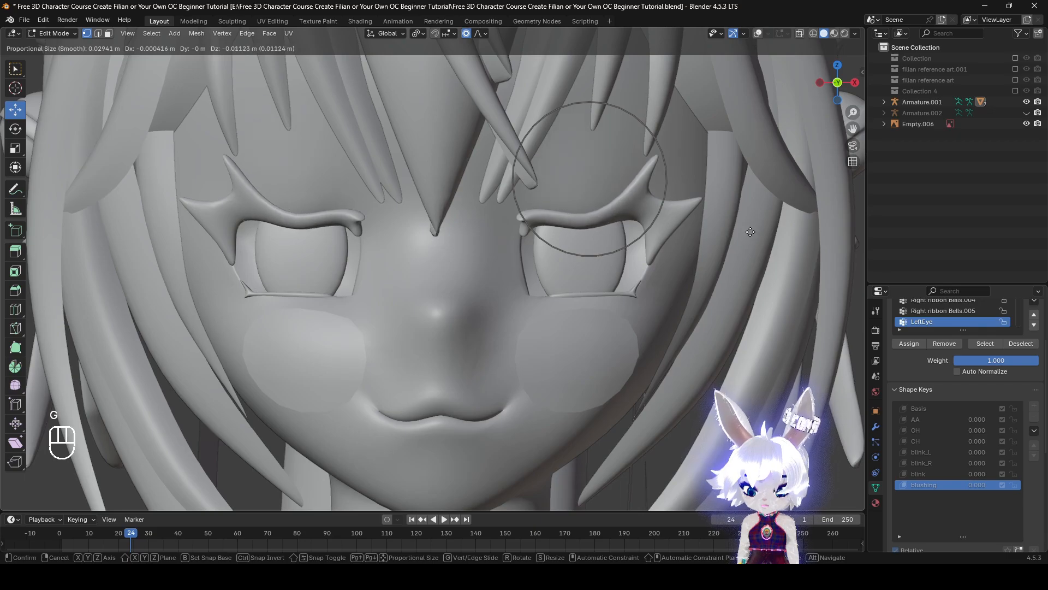
left_click(751, 229)
scroll(711, 229, "down", 3)
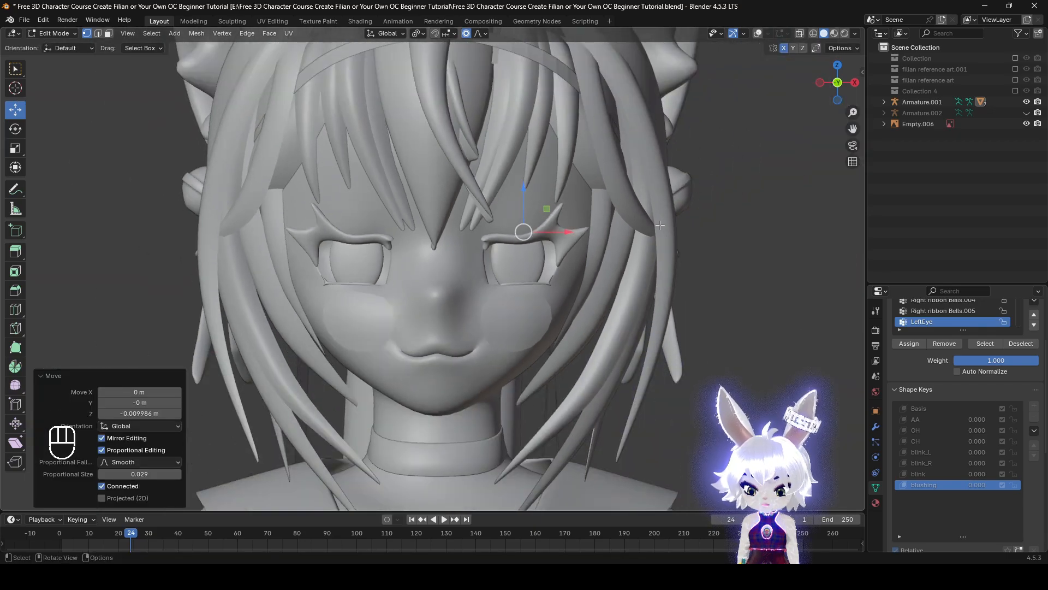
scroll(687, 206, "up", 2)
key("ctrl+z")
key("g")
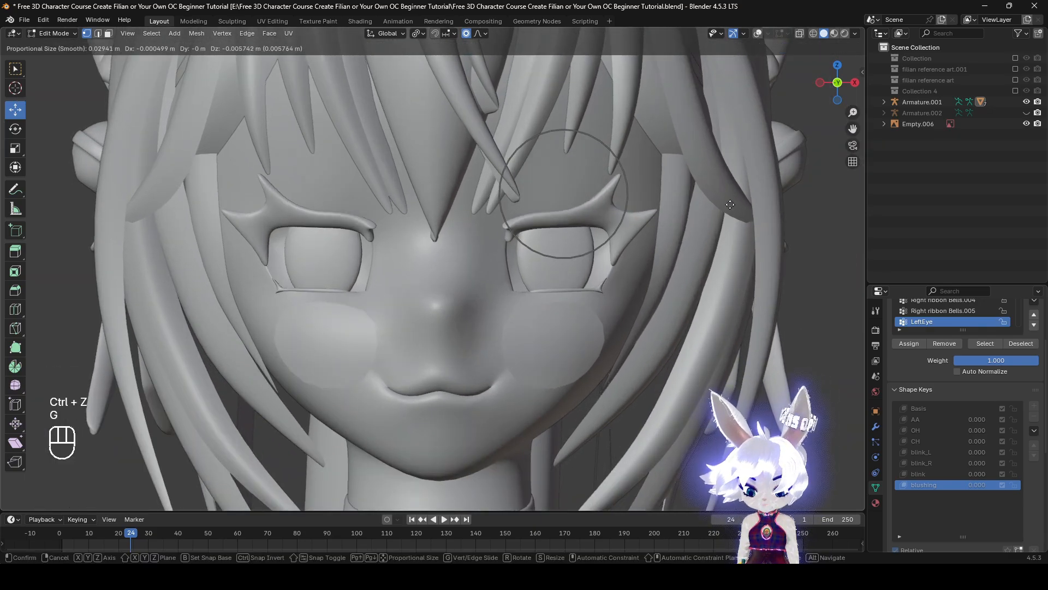
right_click(735, 204)
key("g")
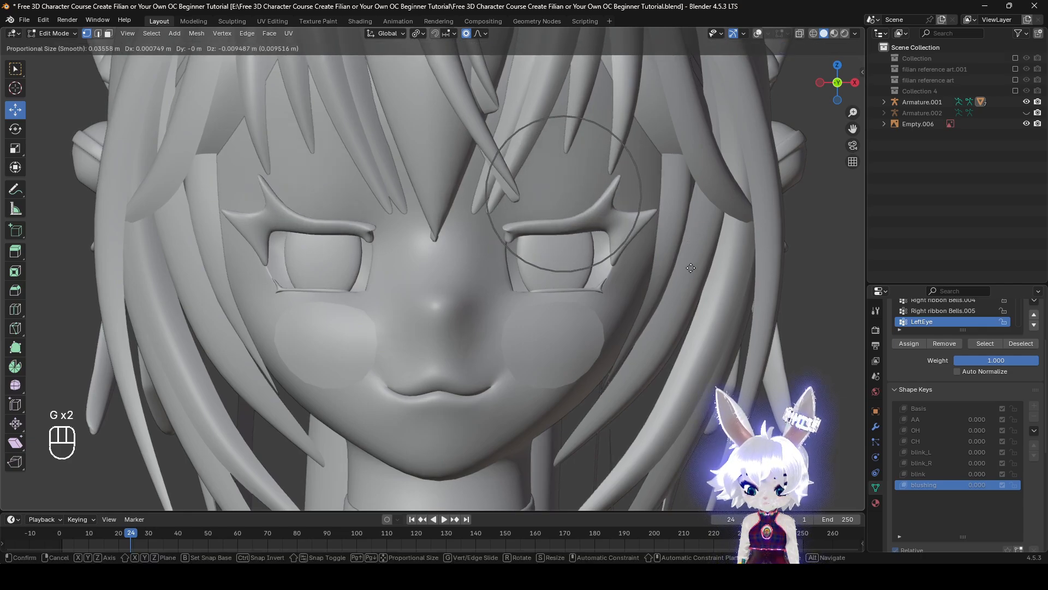
scroll(691, 268, "up", 2)
right_click(691, 269)
key("g")
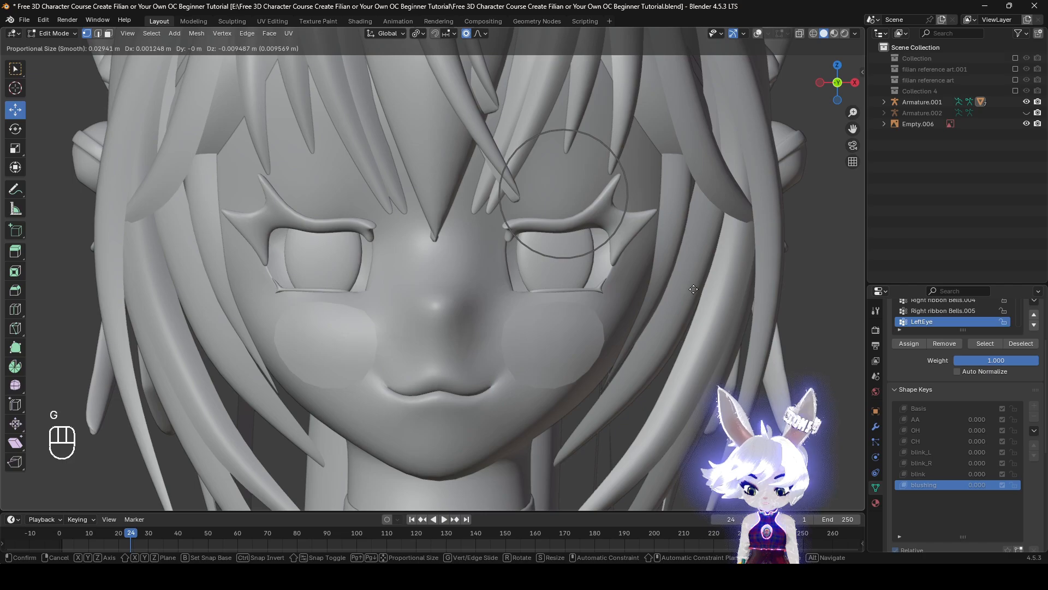
right_click(694, 271)
Lower the two upper eyelid vertices about 0.0075 m with mirrored smooth proportional editing at size 0.029
key("g")
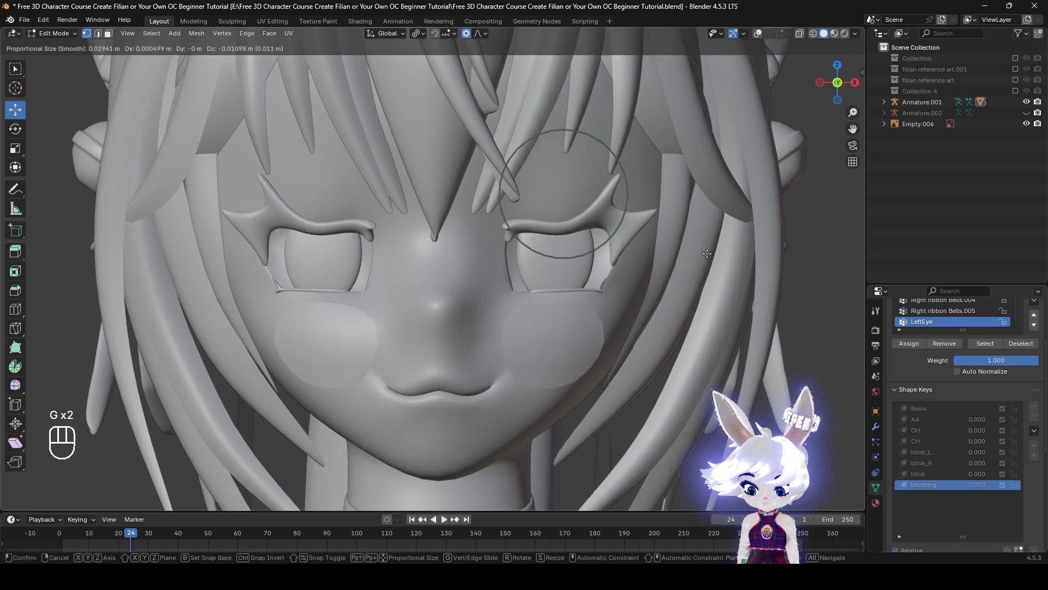
left_click(709, 245)
middle_click_drag(709, 245, 803, 1)
left_click(757, 36)
middle_click_drag(683, 164, 759, 107)
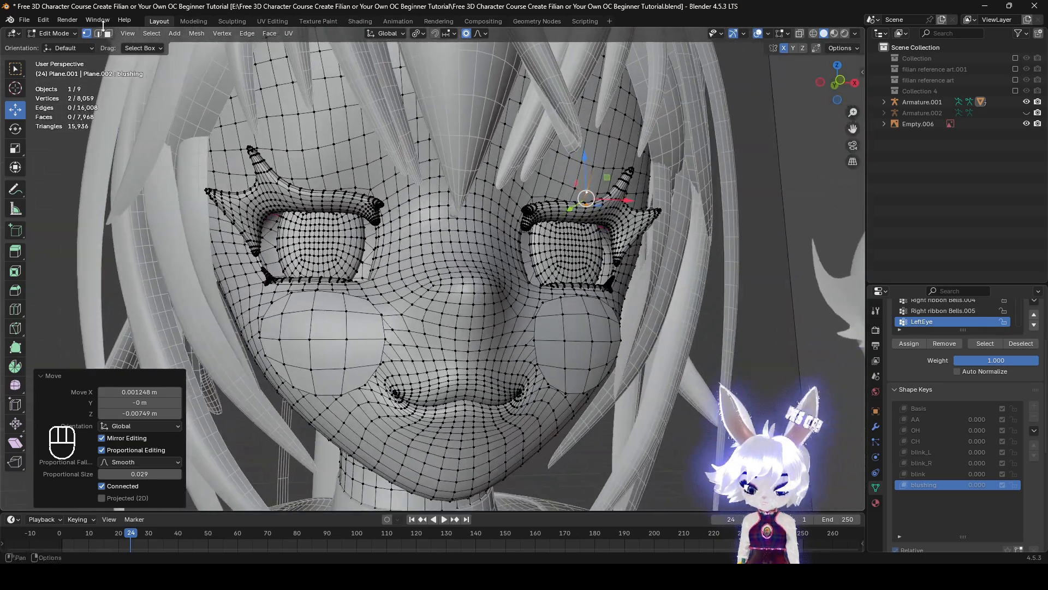
Switch to Sculpt Mode and preview the blushing key at 1.000 together with blink_L at 1.000
left_click(58, 33)
left_click(60, 70)
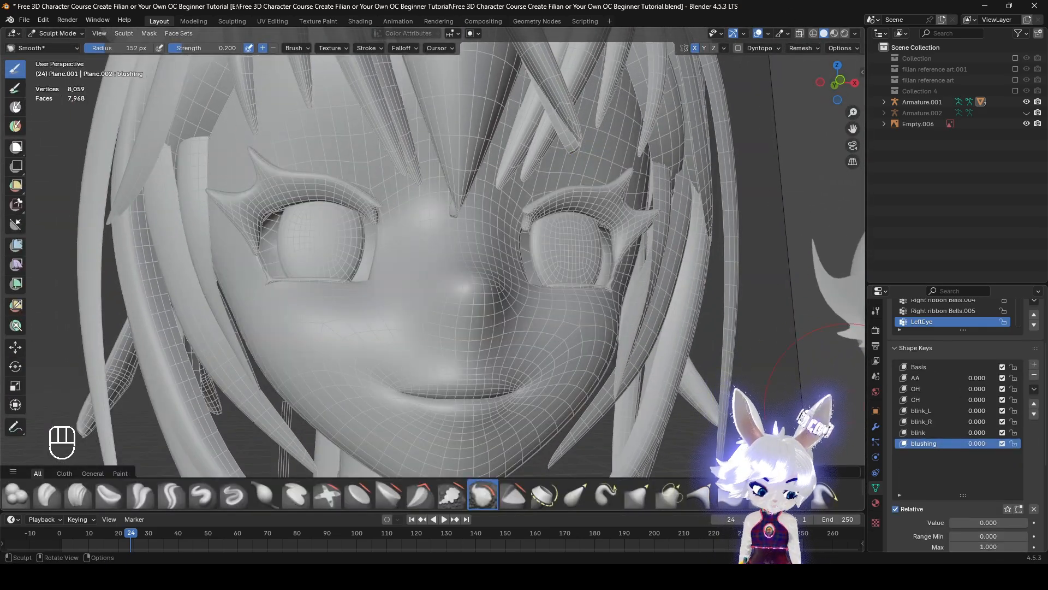
left_click_drag(968, 521, 1026, 522)
middle_click_drag(699, 356, 726, 358)
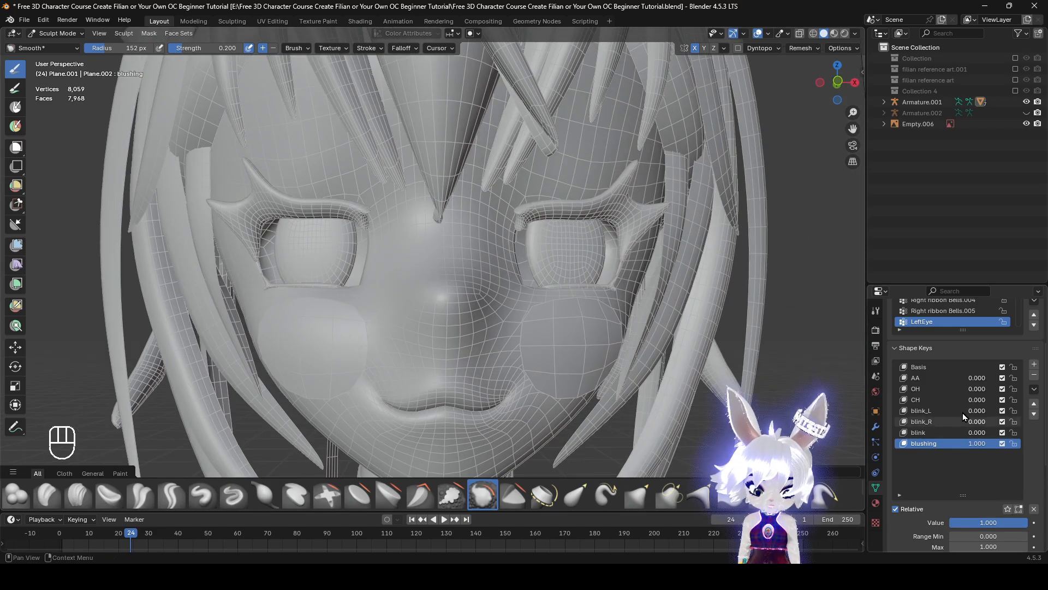
left_click(935, 411)
left_click_drag(969, 522, 1025, 522)
mouse_move(846, 440)
middle_mouse_down()
mouse_move(709, 382)
mouse_move(544, 350)
mouse_move(644, 344)
mouse_move(535, 279)
mouse_move(558, 275)
mouse_move(540, 295)
mouse_move(474, 307)
mouse_move(276, 124)
middle_mouse_up()
Undo the lowering of the upper eyelids in the blushing key
key("ctrl+z")
key("ctrl+z")
key("ctrl+shift+z")
key("ctrl+z")
scroll(601, 283, "up", 2)
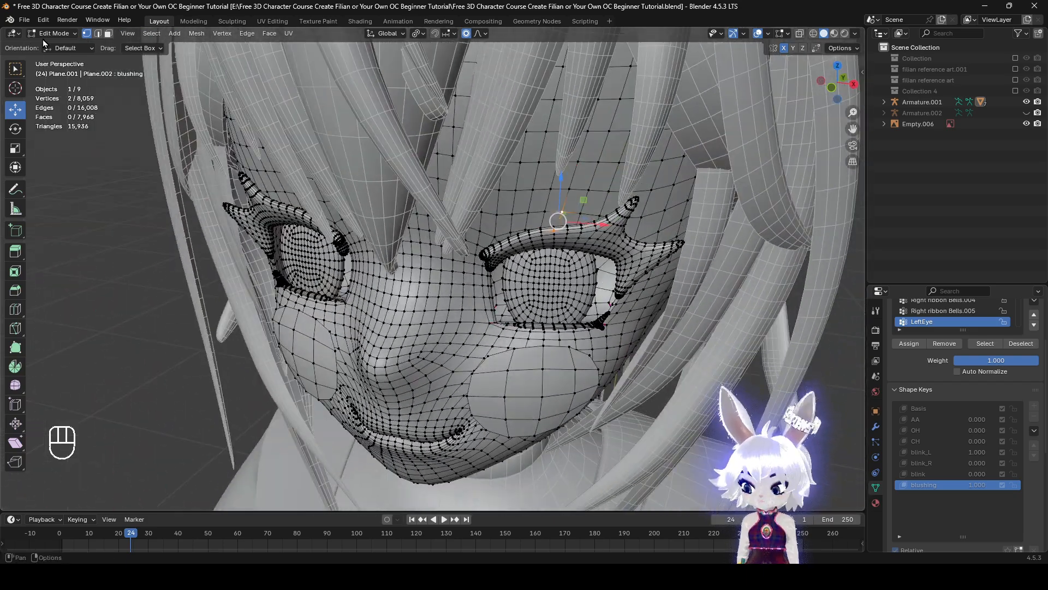
Return to Sculpt Mode, clear all shape key values, and set the blushing key to 1.000
left_click(71, 35)
left_click(55, 69)
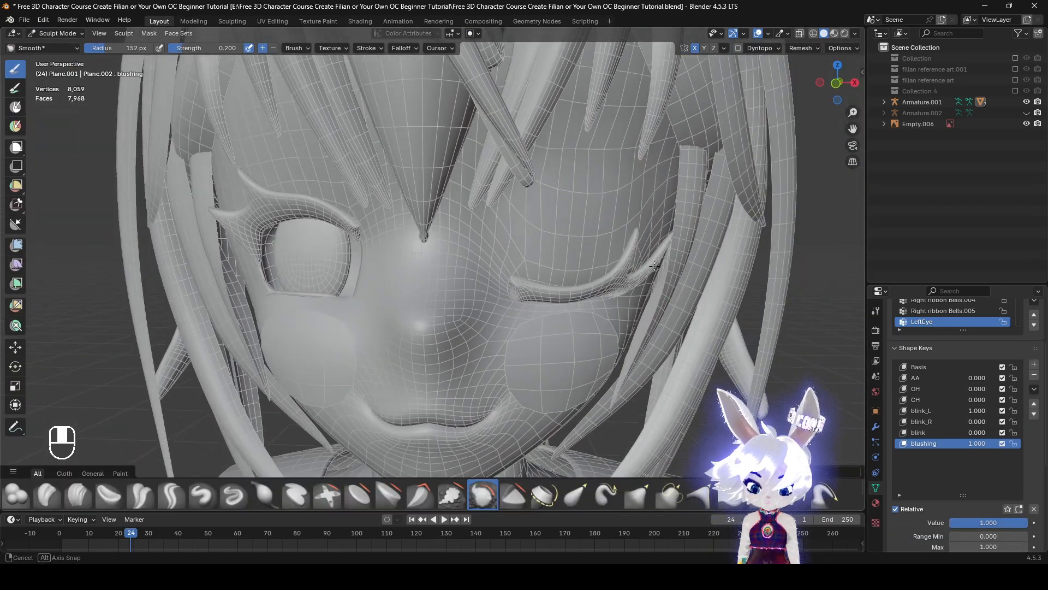
left_click(1033, 508)
left_click(988, 523)
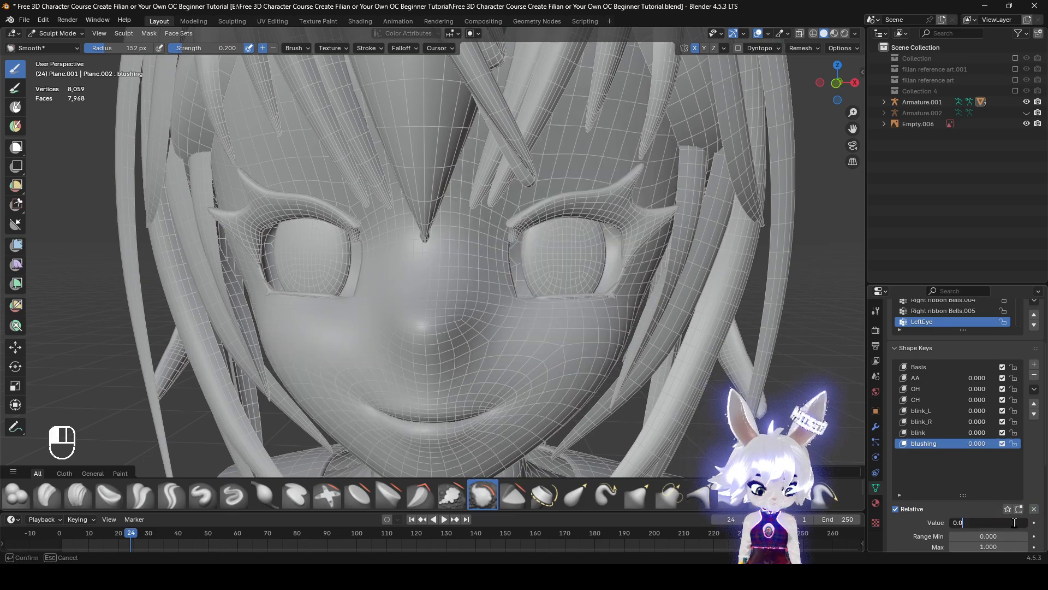
left_click_drag(963, 525, 1021, 526)
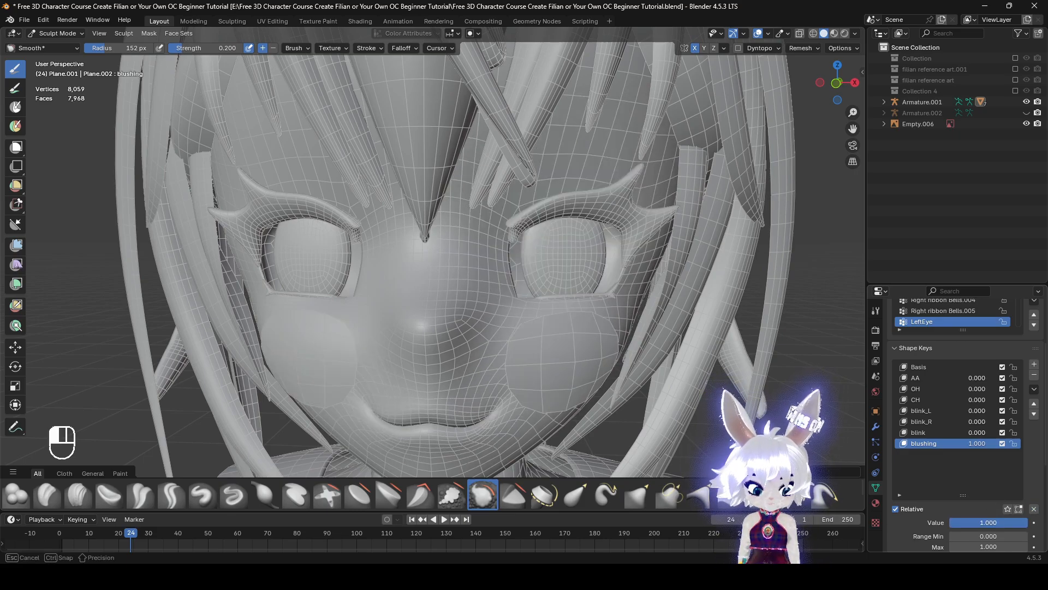
middle_click_drag(770, 423, 776, 378, "shift")
Preview the AA key at 1.000 together with the blushing key, then return AA to 0.000
left_click(961, 378)
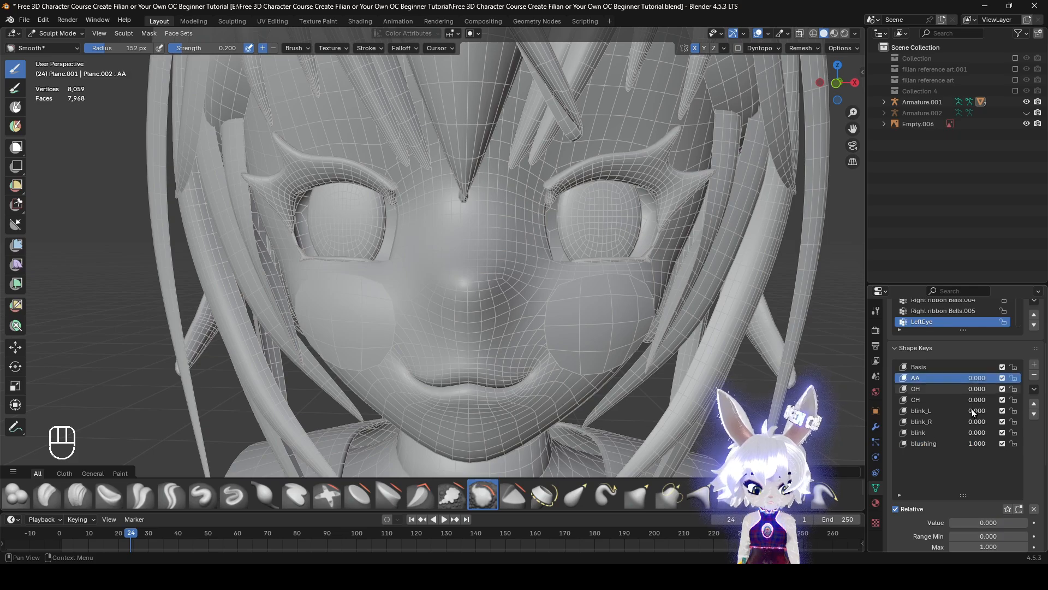
left_click_drag(974, 523, 1030, 522)
middle_click_drag(499, 323, 496, 336, "alt")
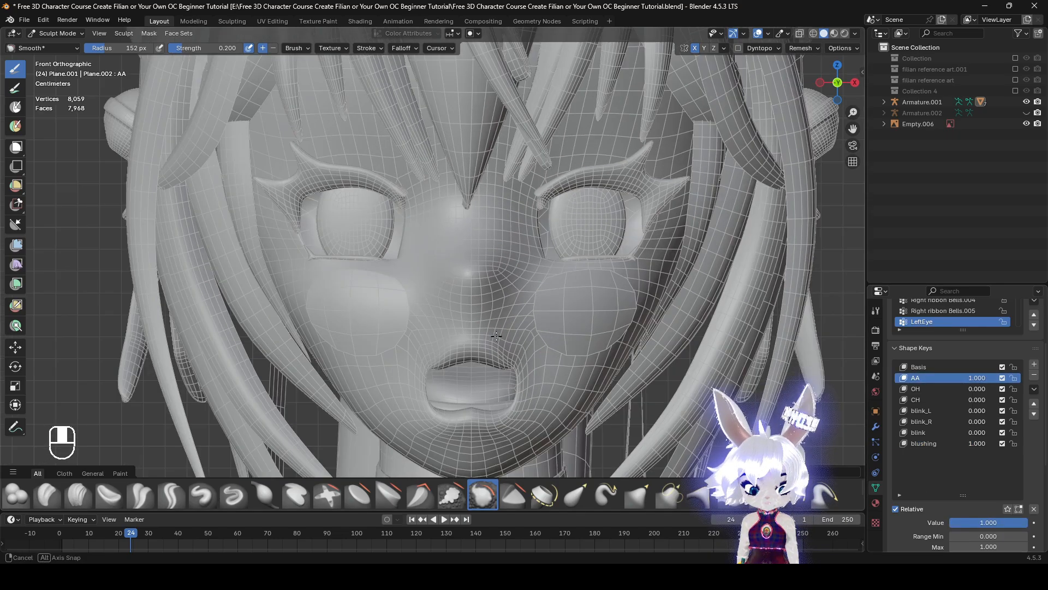
mouse_move(1007, 524)
left_mouse_down()
mouse_move(925, 521)
mouse_move(1010, 522)
mouse_move(958, 521)
mouse_move(1009, 522)
mouse_move(980, 522)
left_mouse_up()
left_click(932, 402)
middle_click_drag(519, 225, 498, 241)
key("z")
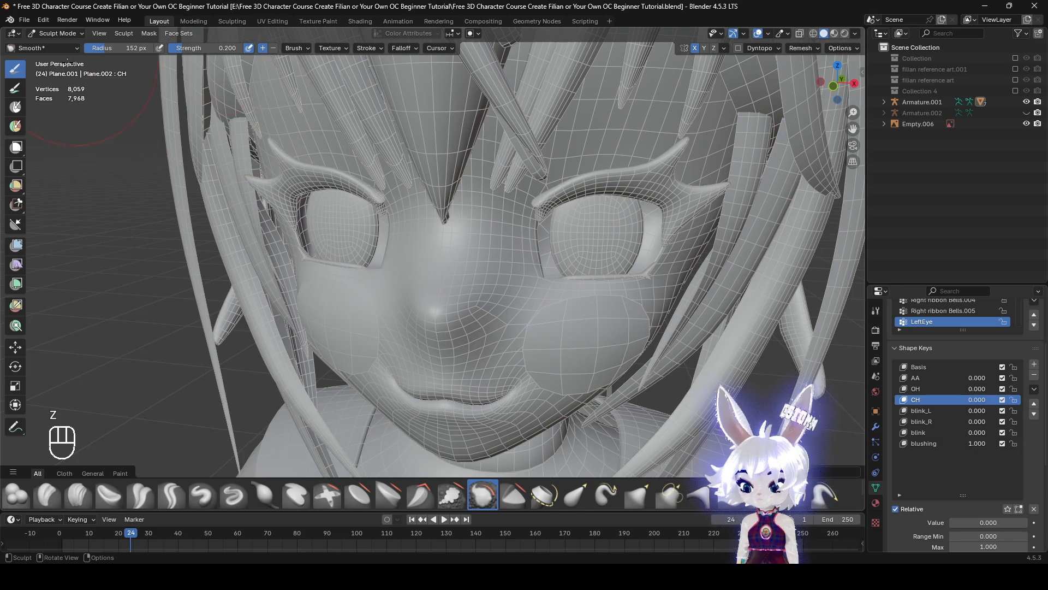
Switch to Object Mode, add a new shape key to the head, and name it sad
left_click(50, 37)
left_click(67, 47)
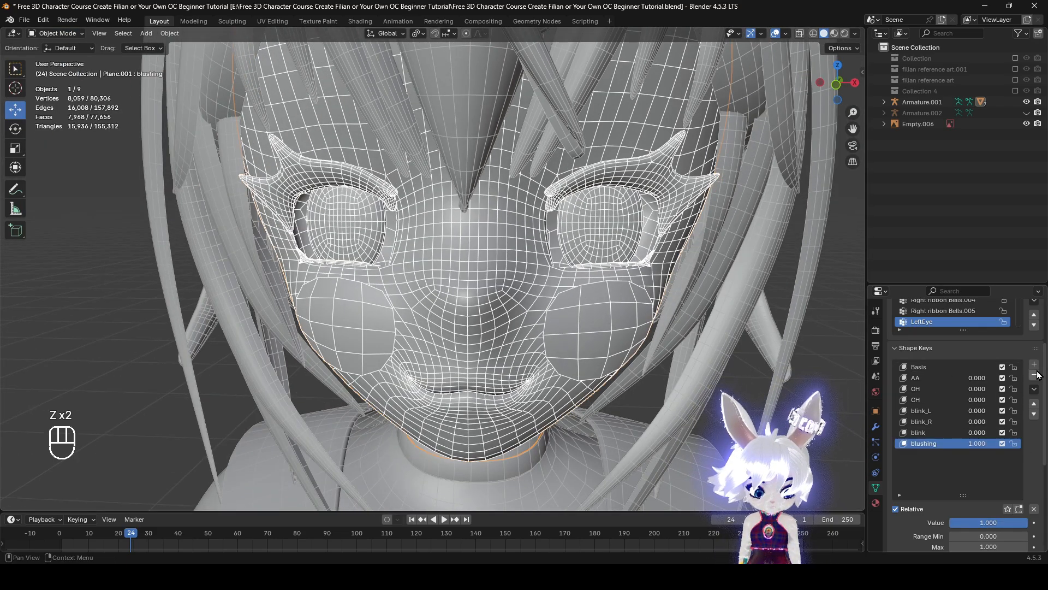
left_click(1034, 365)
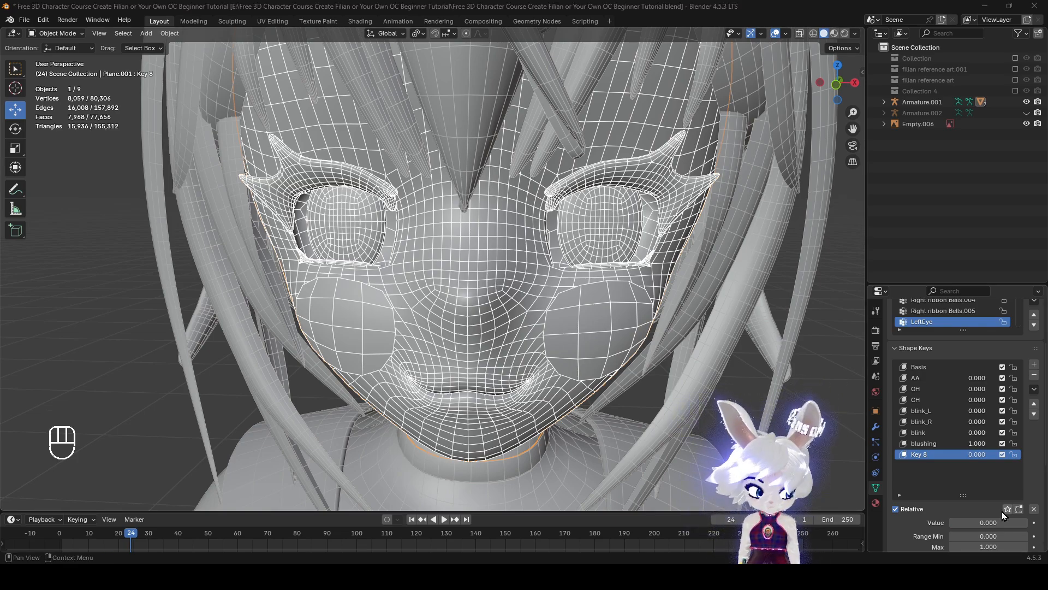
left_click(928, 454, "ctrl")
type("sad")
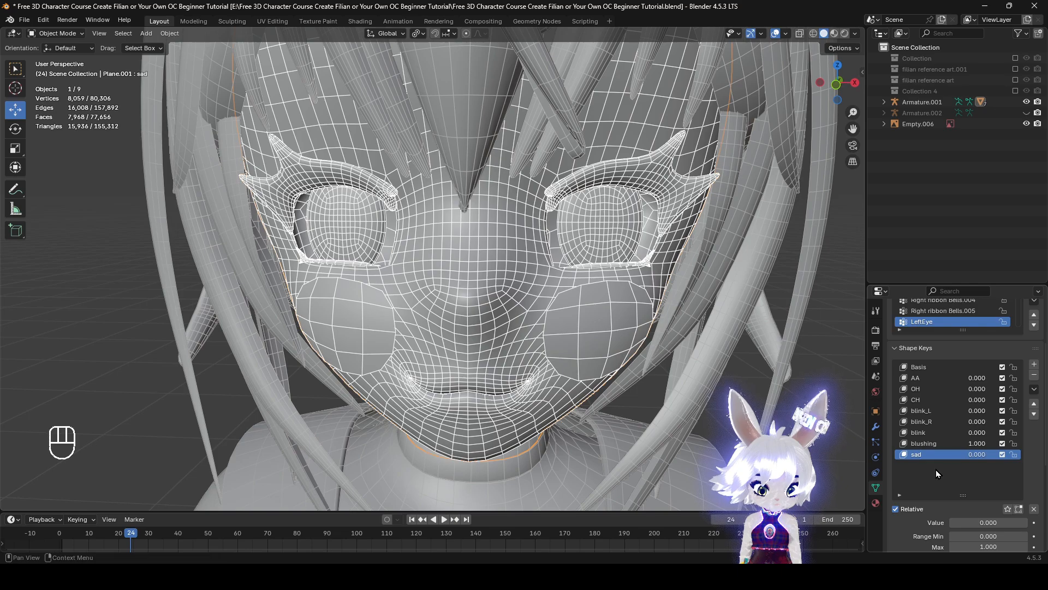
Enable the filian reference art collection and examine the facial expression drawings in front view
key("KP_1")
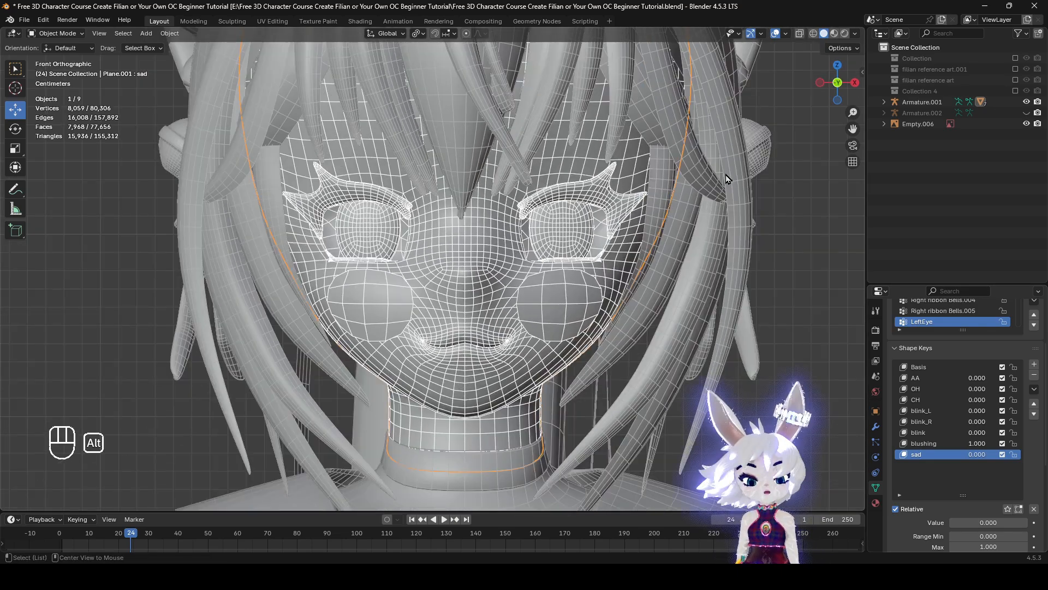
left_click(1016, 81)
scroll(719, 218, "down", 12)
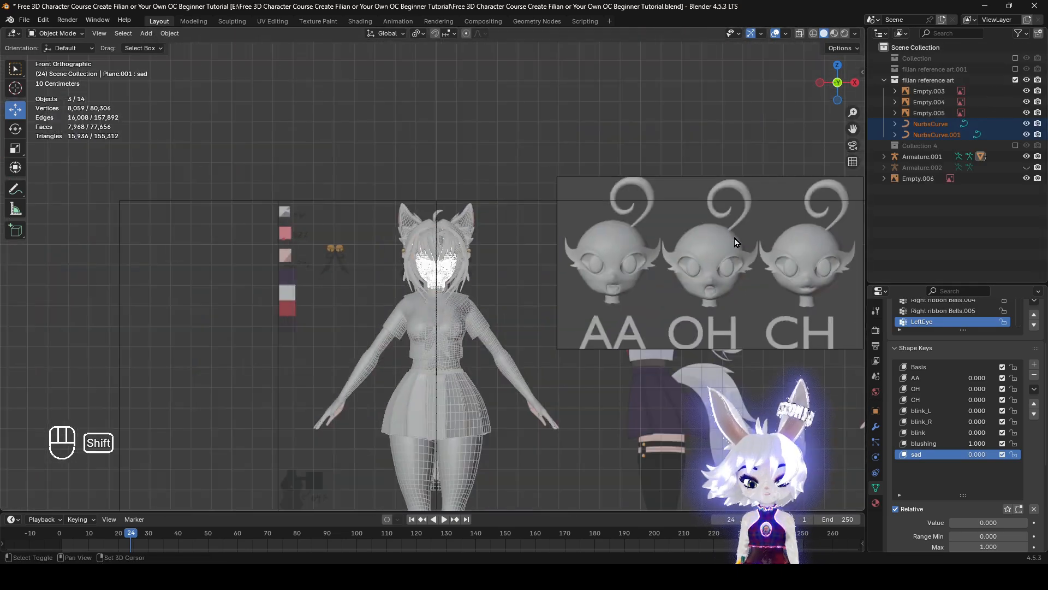
middle_click_drag(728, 239, 356, 247, "shift")
middle_click_drag(650, 289, 391, 267, "shift")
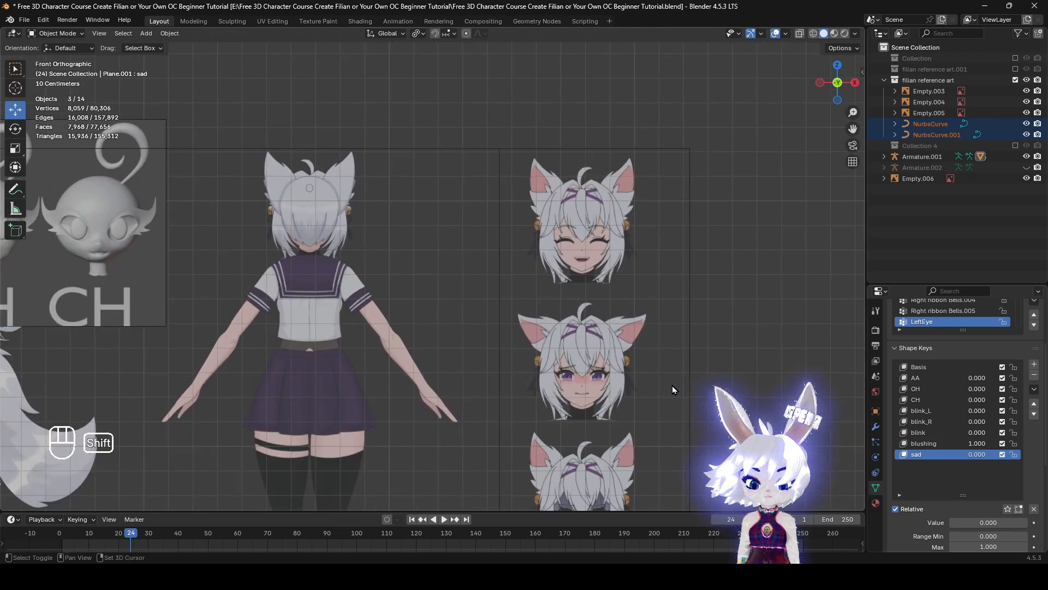
middle_click_drag(673, 386, 519, 172, "shift")
scroll(518, 218, "up", 1)
middle_click_drag(524, 319, 562, 394, "shift")
scroll(562, 394, "up", 4)
middle_click_drag(639, 415, 608, 410, "shift")
scroll(385, 360, "down", 5)
middle_click_drag(385, 359, 860, 363, "shift")
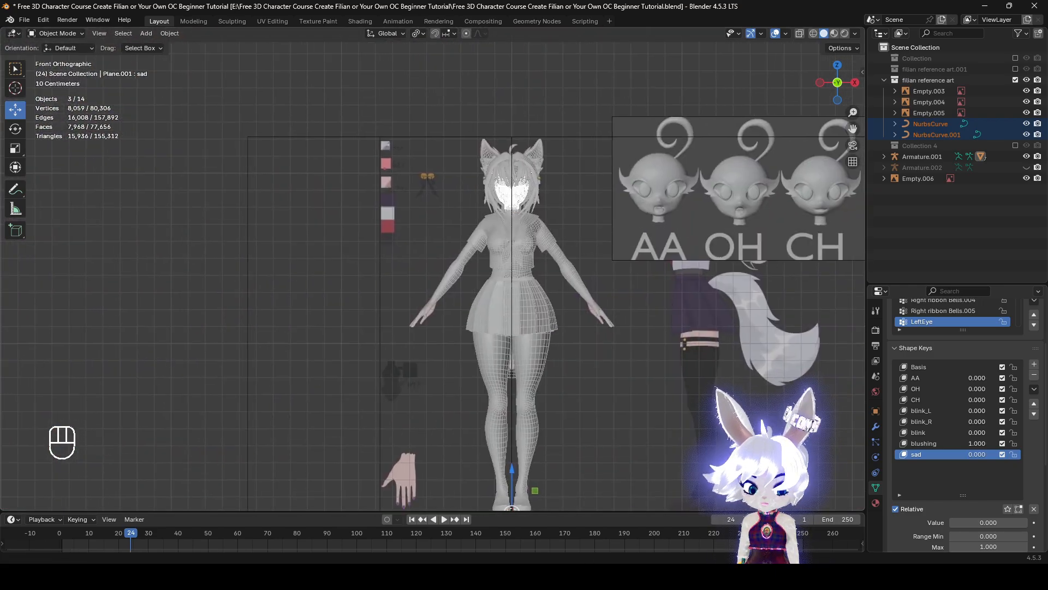
Enter Edit Mode, lower the mouth-corner vertices about 0.0031 m, and rotate them 13.6° with mirrored smooth proportional editing at size 0.039
key("KP_Decimal")
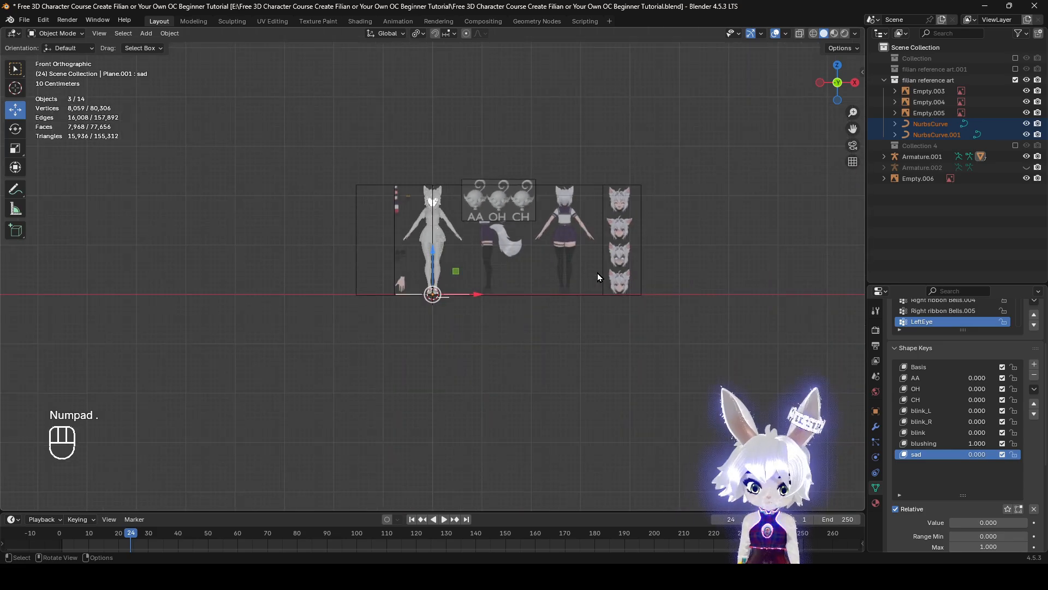
scroll(540, 262, "up", 2)
key("Tab")
key("KP_Decimal")
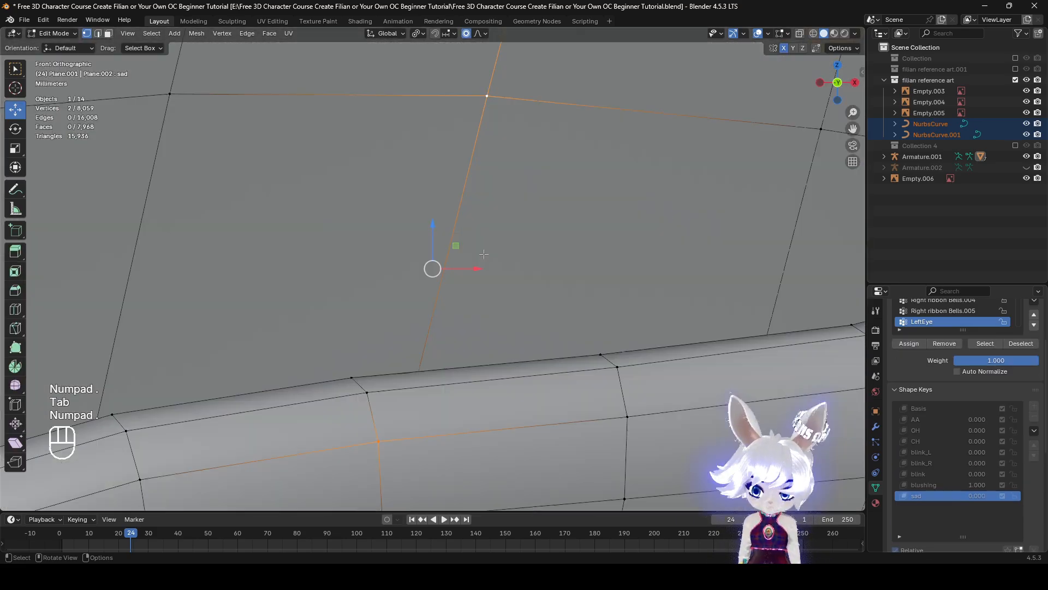
scroll(613, 263, "down", 5)
scroll(508, 351, "up", 5)
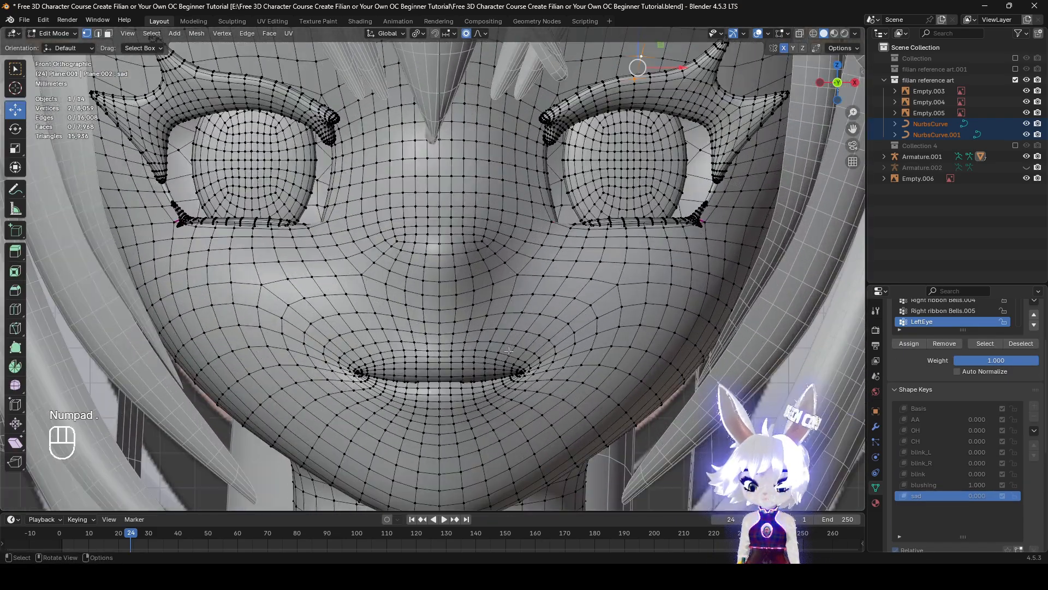
key("r")
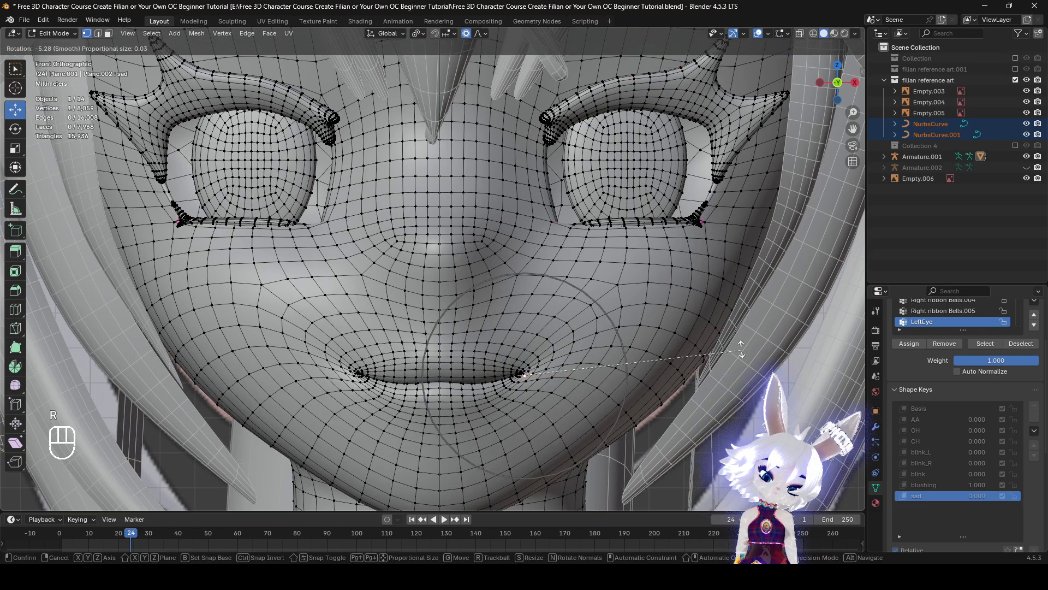
key("g")
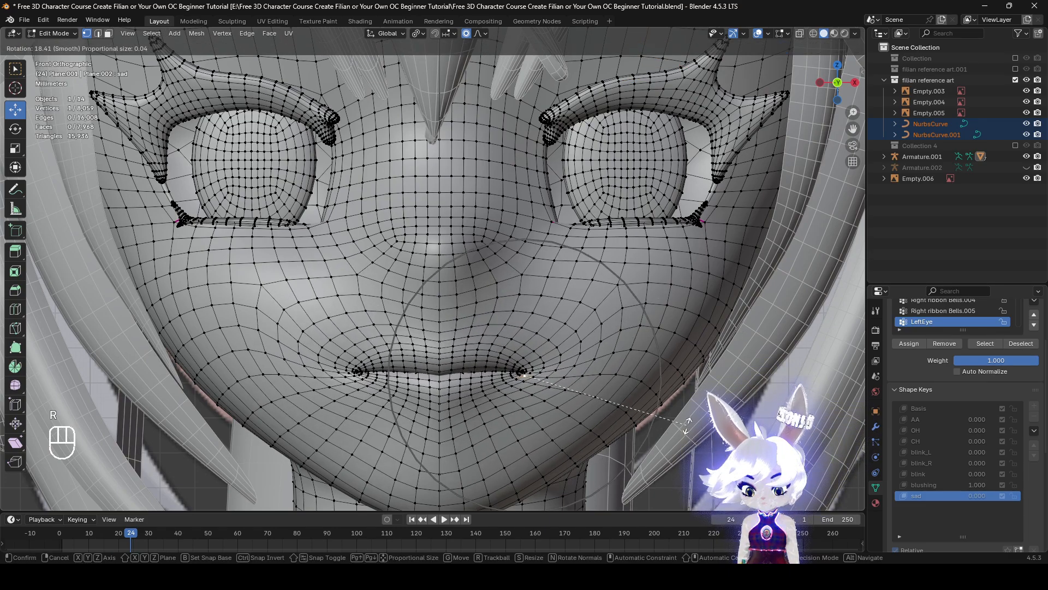
scroll(593, 404, "down", 3)
key("r")
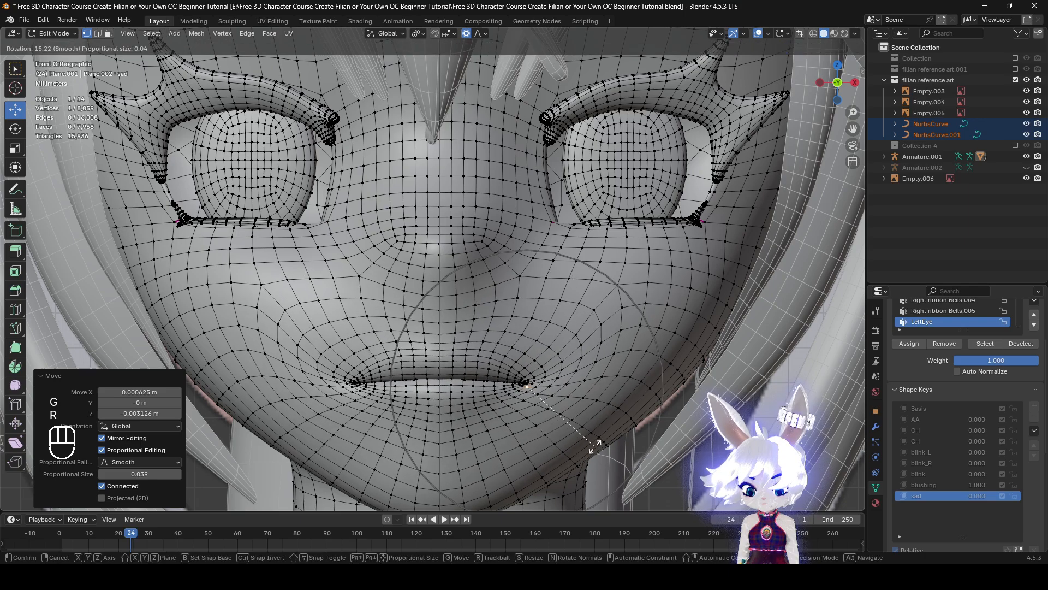
left_click(817, 19)
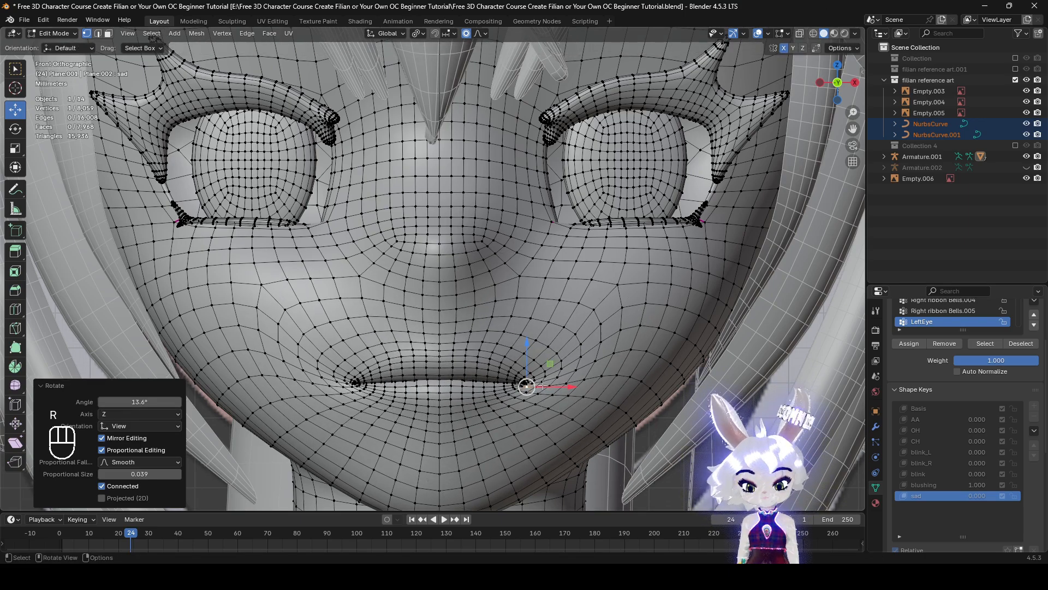
Lower the mouth corners further, rotate them 11.6° at proportional size 0.032, and check the mouth's profile with overlays hidden
key("g")
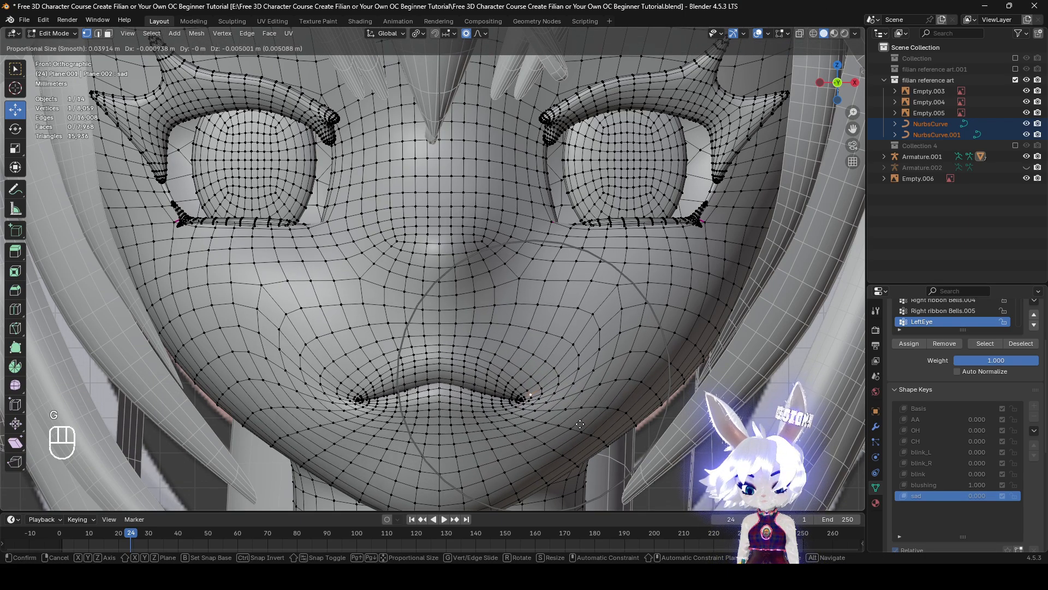
left_click(579, 424)
key("r")
left_click(573, 433)
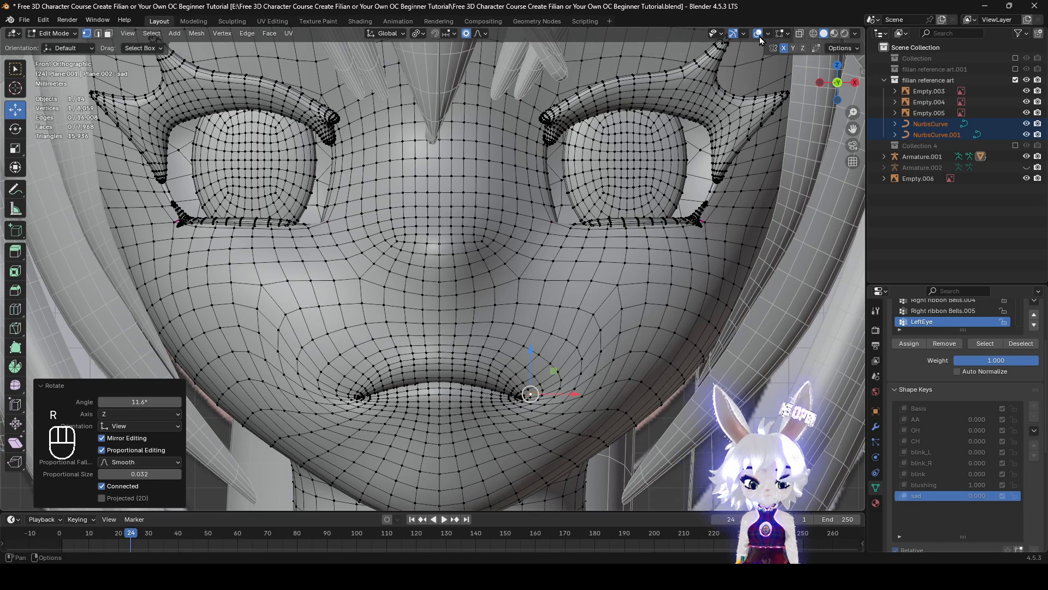
left_click(758, 33)
middle_click_drag(759, 37, 716, 38)
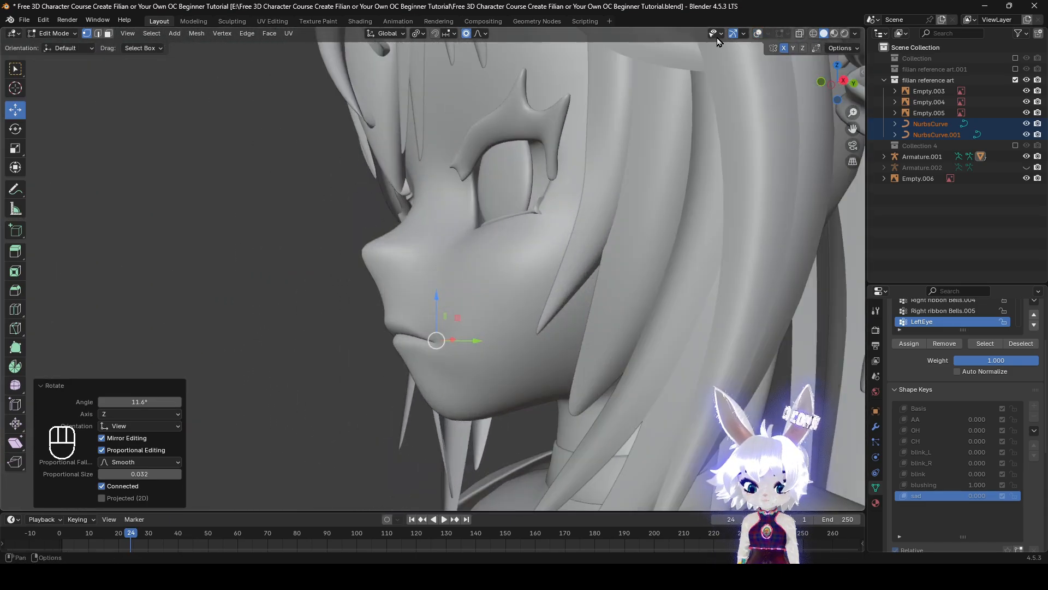
left_click(757, 34)
middle_click_drag(503, 344, 616, 361)
Switch to Sculpt Mode and choose the Elastic Grab brush with a radius of 112 px
left_click(53, 33)
left_click(58, 77)
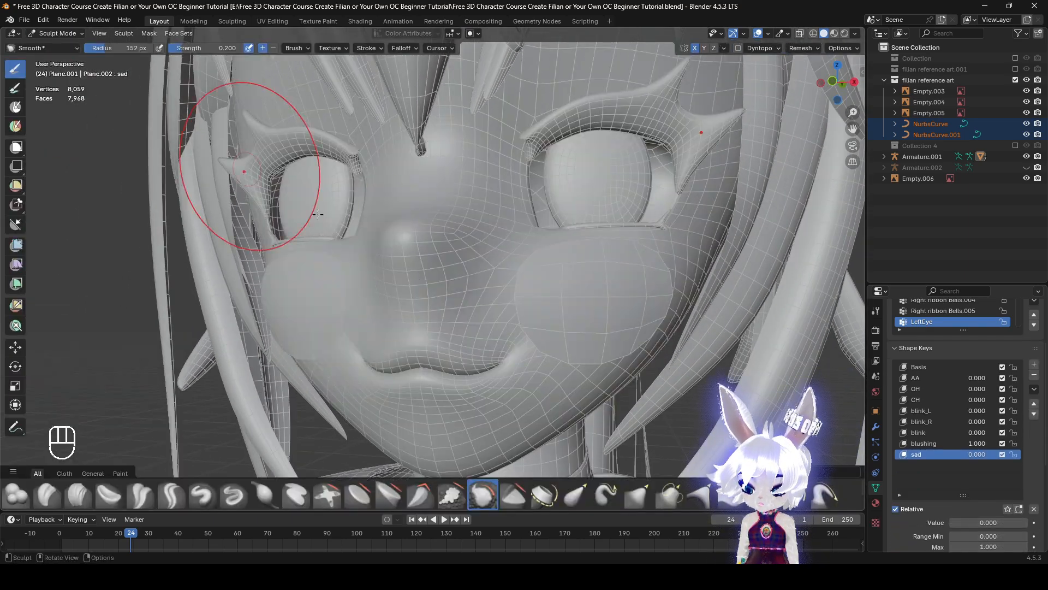
left_click(575, 494)
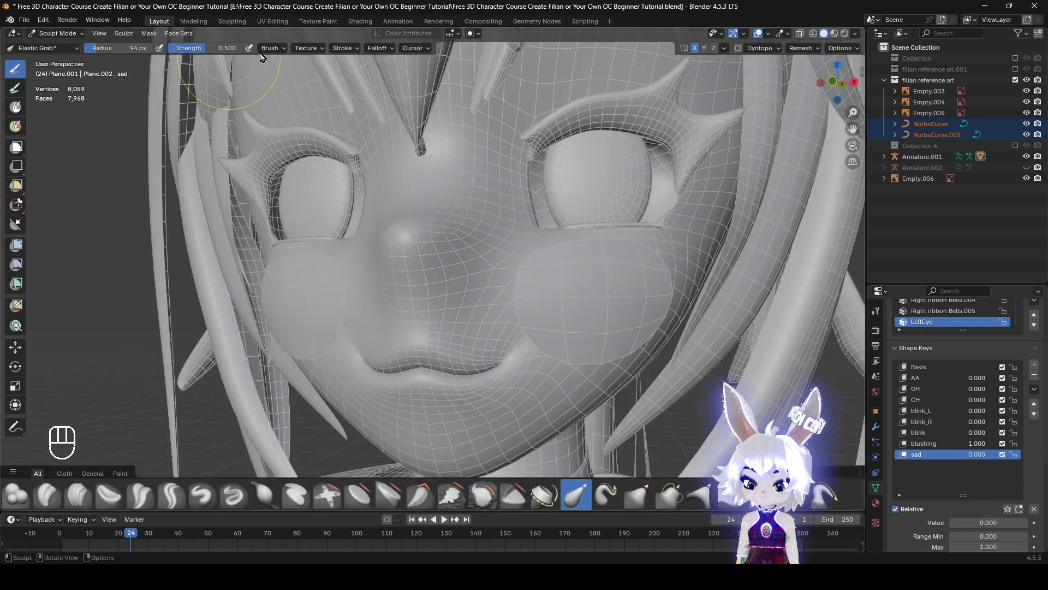
left_click(284, 49)
middle_click_drag(544, 305, 600, 317)
key("f")
left_click(619, 315)
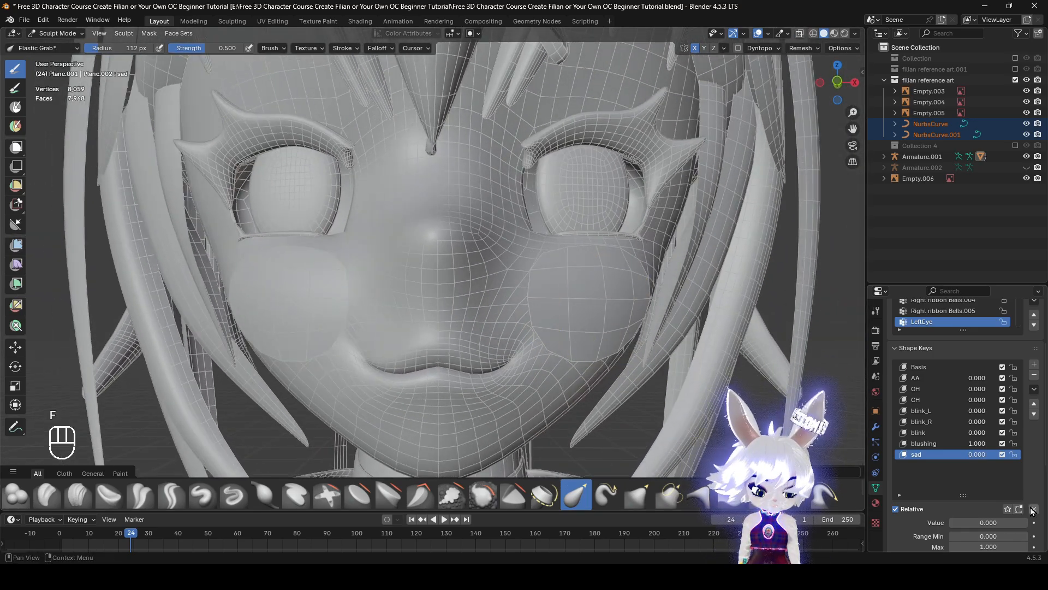
Clear all shape key values, set sad to 1.000, and pull the lower cheeks inward with Elastic Grab
left_click(1033, 509)
left_click_drag(994, 522, 1021, 522)
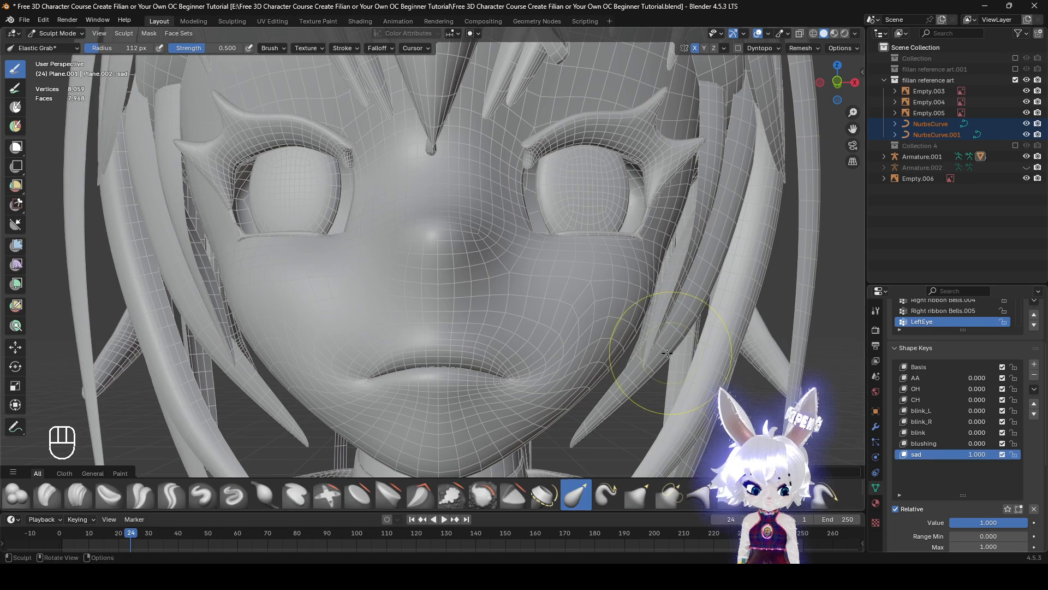
mouse_move(667, 353)
middle_mouse_down()
mouse_move(580, 335)
mouse_move(655, 363)
middle_mouse_up()
left_click_drag(671, 370, 673, 371)
mouse_move(658, 372)
middle_mouse_down()
mouse_move(606, 382)
mouse_move(641, 375)
middle_mouse_up()
scroll(606, 382, "down", 2)
mouse_move(546, 248)
middle_mouse_down("shift")
mouse_move(535, 335)
mouse_move(556, 340)
mouse_move(559, 255)
middle_mouse_up("shift")
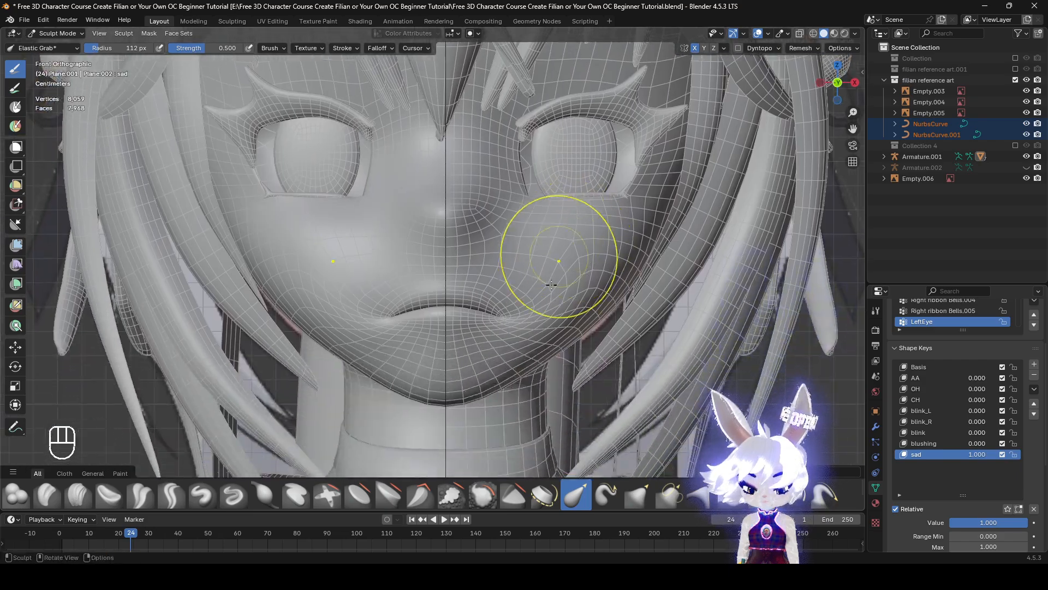
Shape the sad key's downturned mouth with mirrored Elastic Grab strokes on its corners and above and below the lips
scroll(557, 283, "up", 2)
left_click_drag(546, 348, 552, 373)
left_click_drag(481, 354, 478, 374)
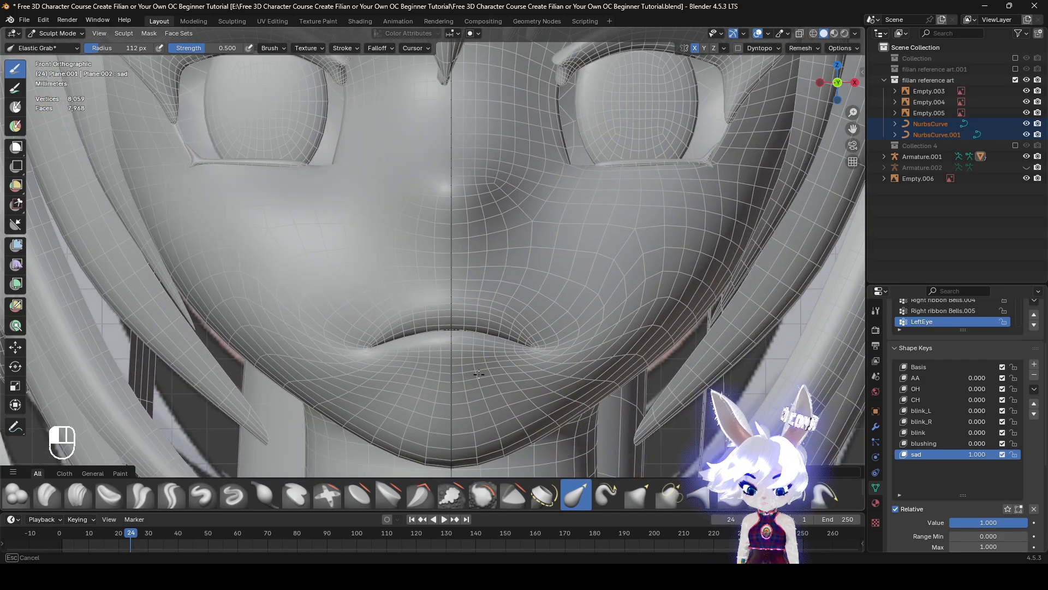
left_click_drag(508, 296, 504, 277)
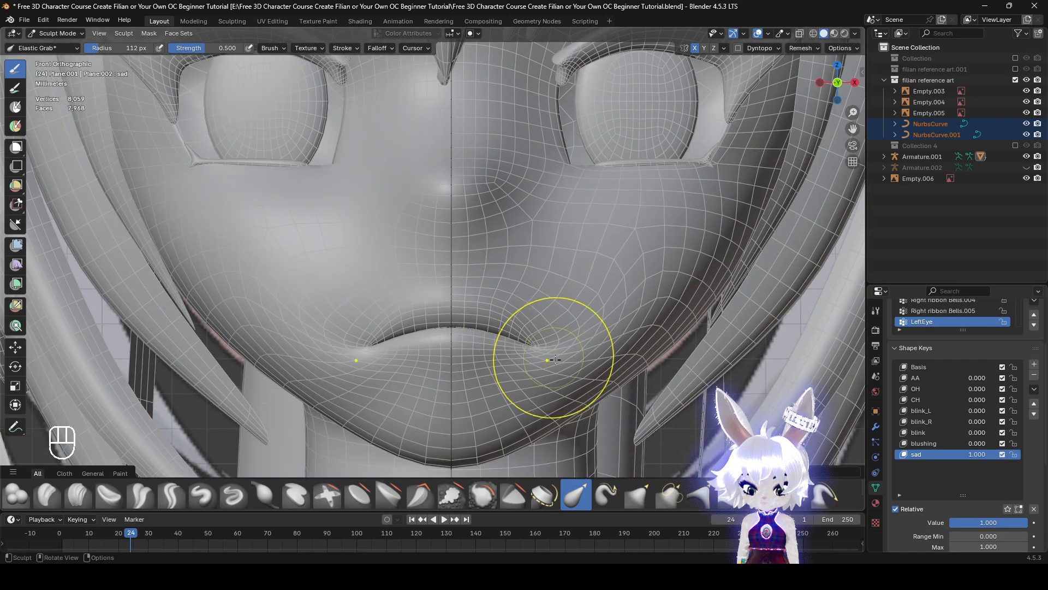
left_click_drag(555, 359, 572, 320)
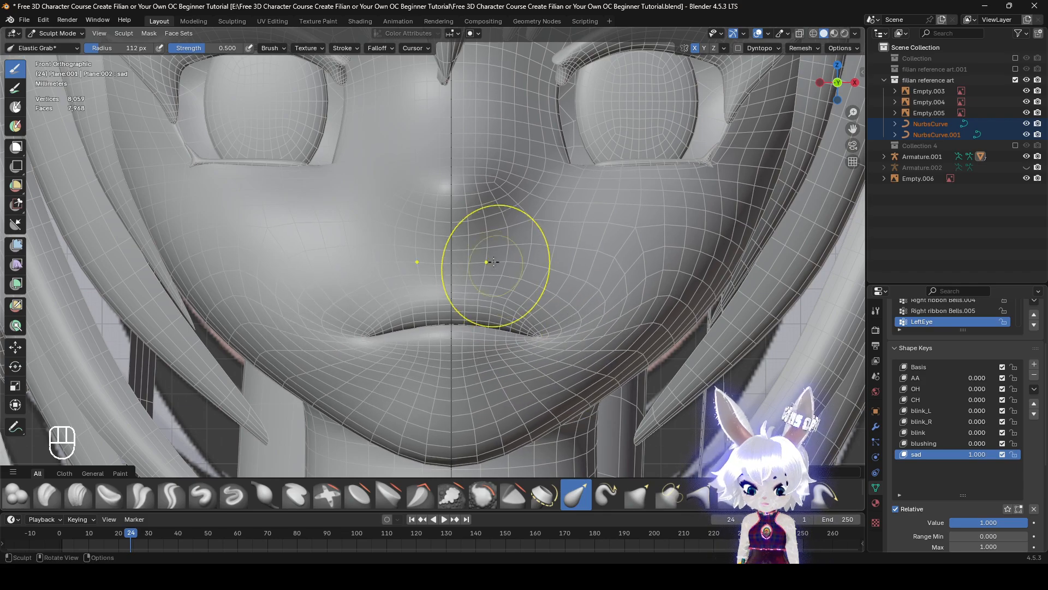
middle_click_drag(494, 262, 486, 328, "shift")
Return to Edit Mode and compare the sad face with the expression drawings in the reference art
left_click(73, 33)
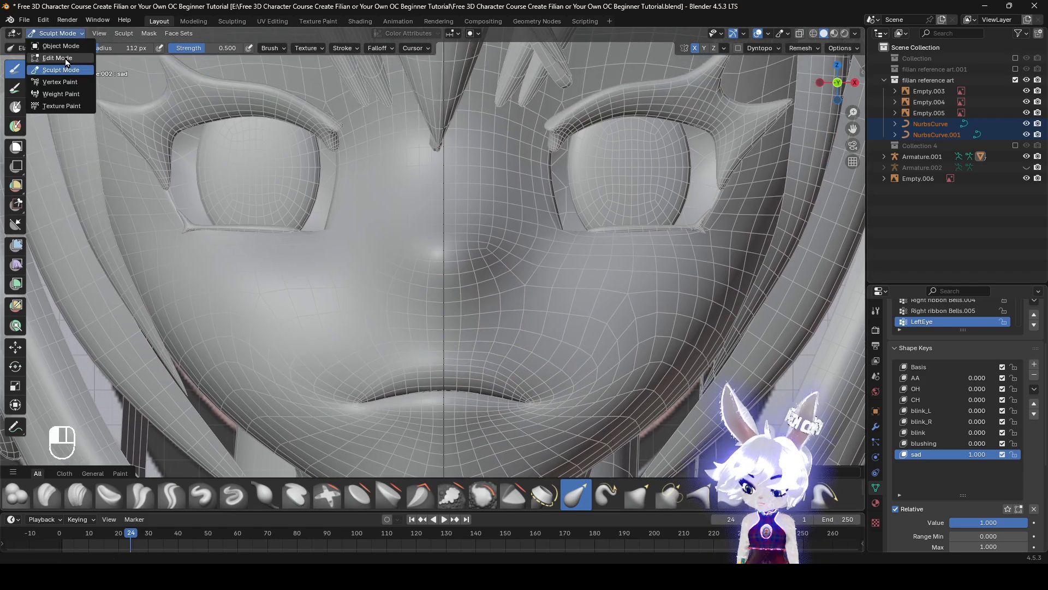
left_click(64, 58)
scroll(563, 256, "down", 1)
scroll(563, 255, "down", 4)
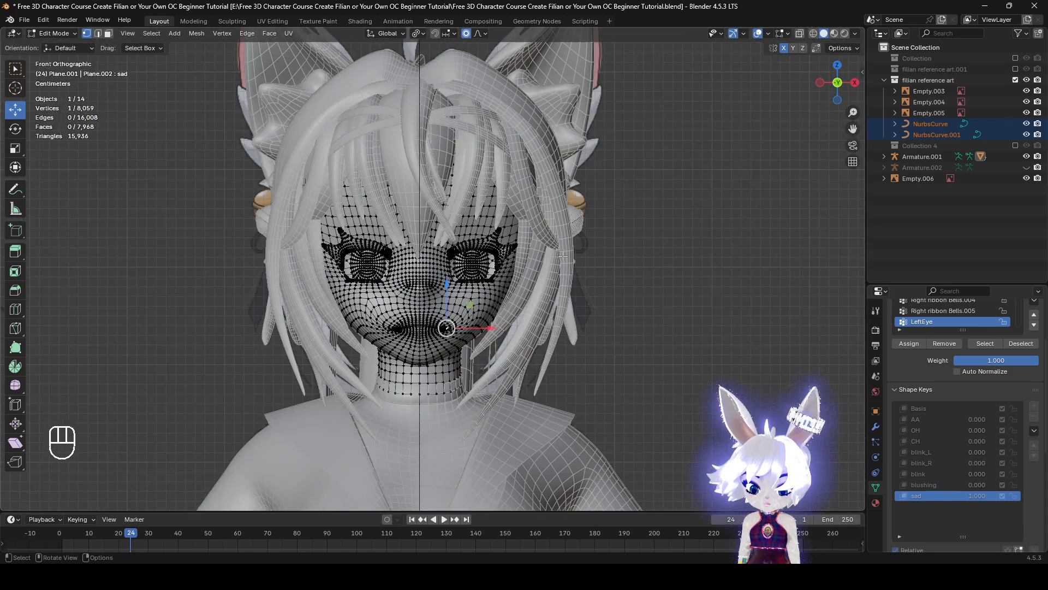
scroll(563, 255, "down", 8)
middle_click_drag(627, 306, 25, 205, "shift")
scroll(622, 388, "up", 1)
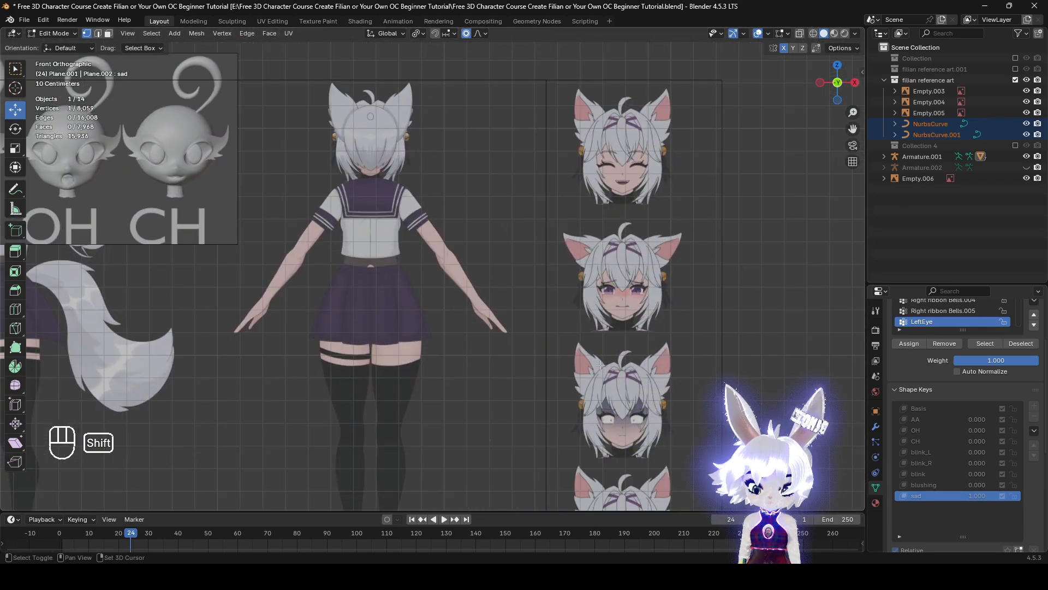
middle_click_drag(283, 244, 193, 355, "shift")
scroll(743, 221, "up", 7)
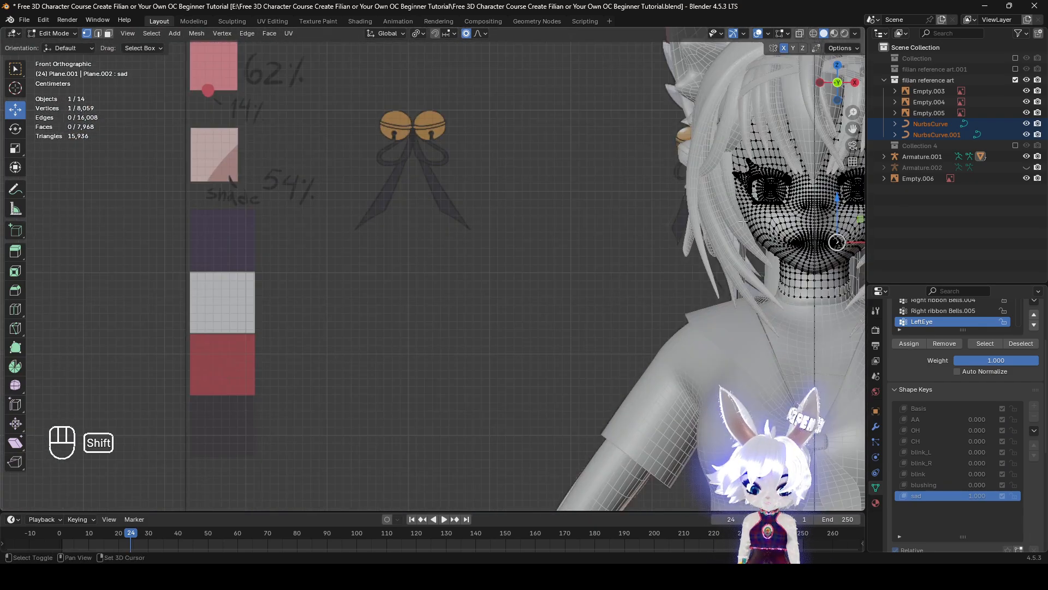
middle_click_drag(743, 221, 437, 301, "shift")
scroll(436, 278, "up", 4)
scroll(592, 305, "up", 3)
middle_click_drag(686, 273, 549, 296, "shift")
Try to raise an inner upper-eyelid vertex about 0.006 m with smooth proportional editing at size 0.032
left_click(497, 247)
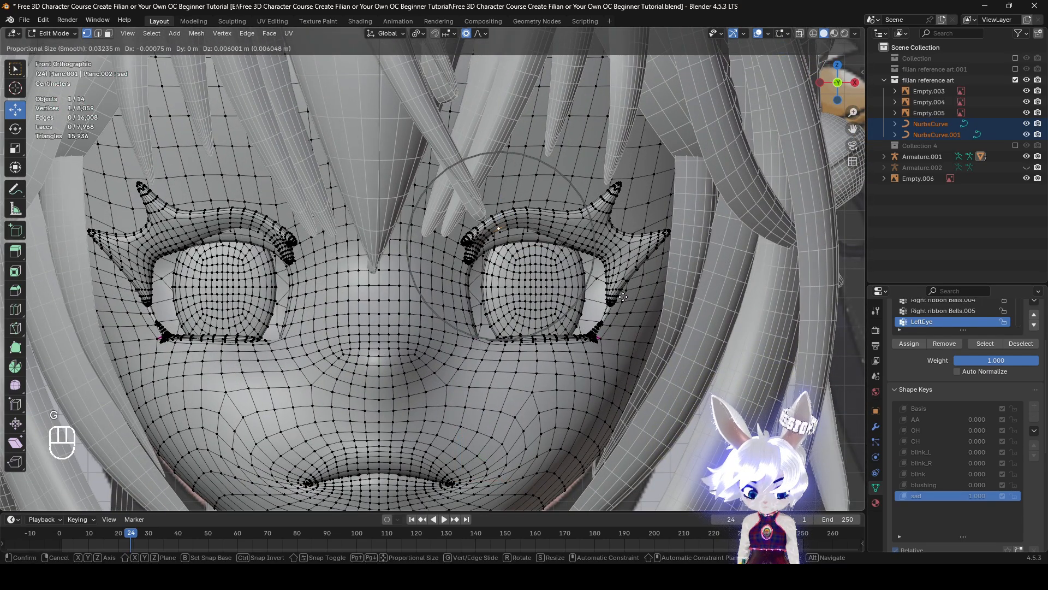
key("g")
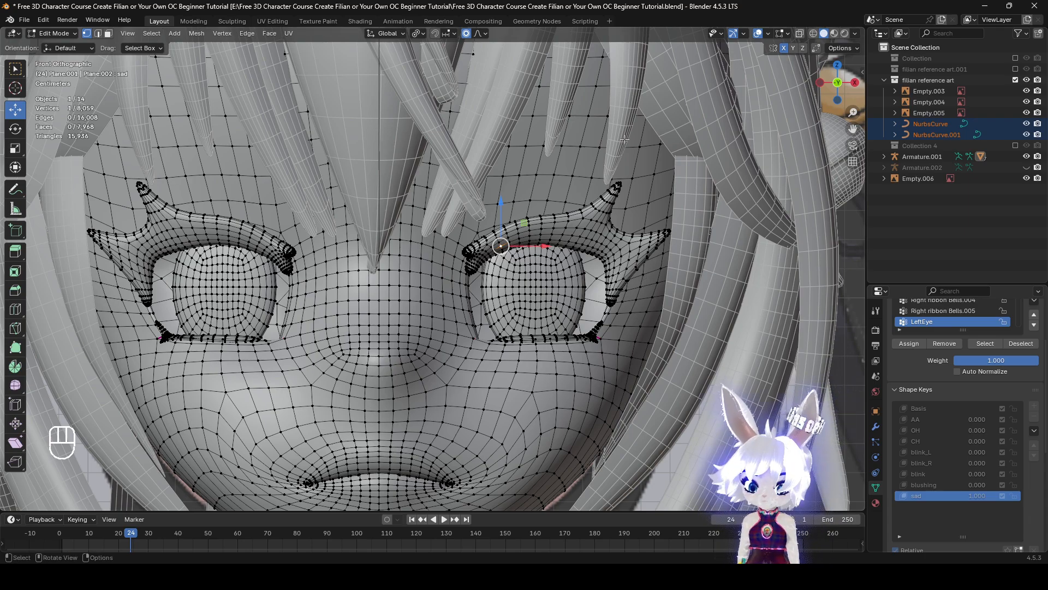
Hide both linked eye meshes and select two neighbouring vertices on the inner part of the character's left upper eyelid
key("l")
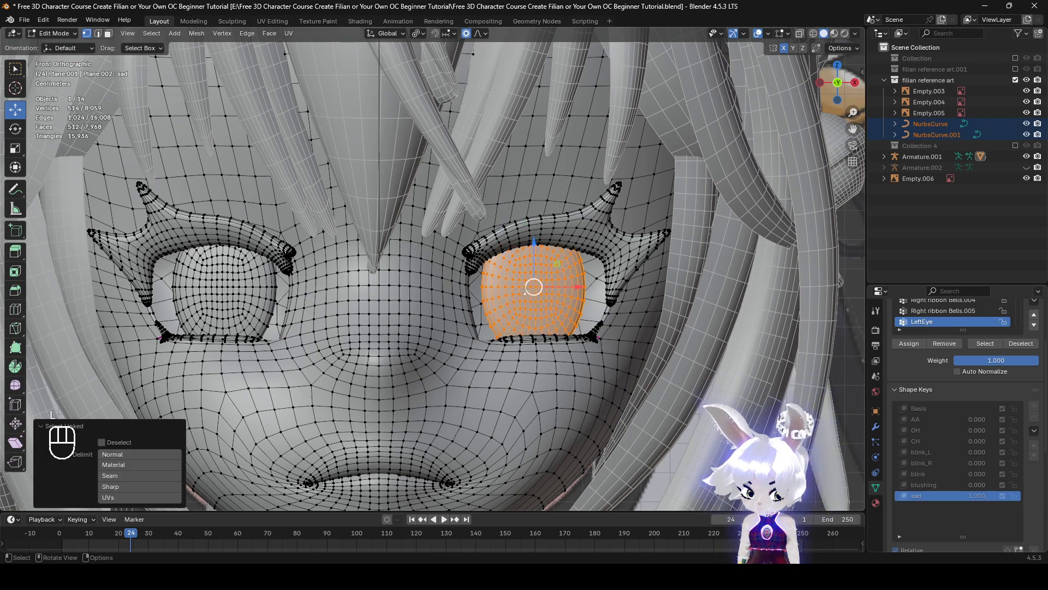
key("l")
key("h")
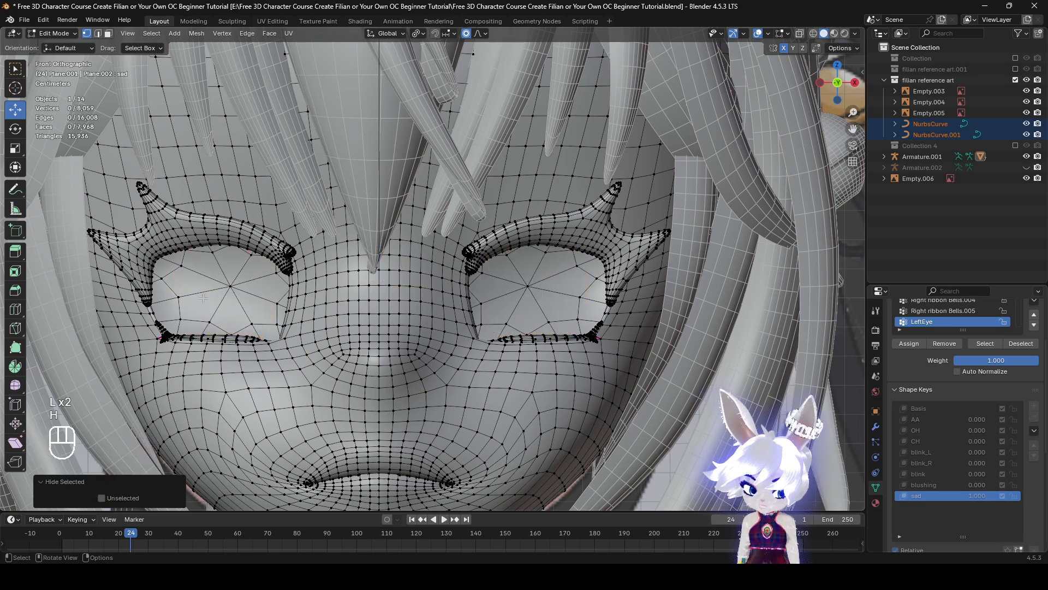
left_click(497, 239)
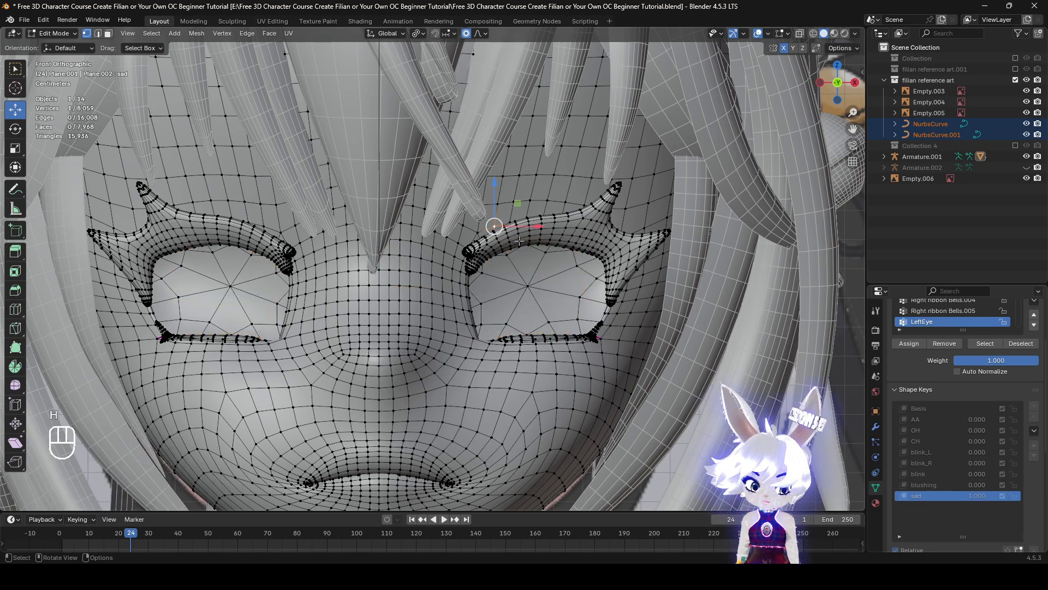
left_click(496, 232, "shift")
Try rotating the inner upper eyelid 33.2° with connected smooth proportional editing at size 0.052
key("r")
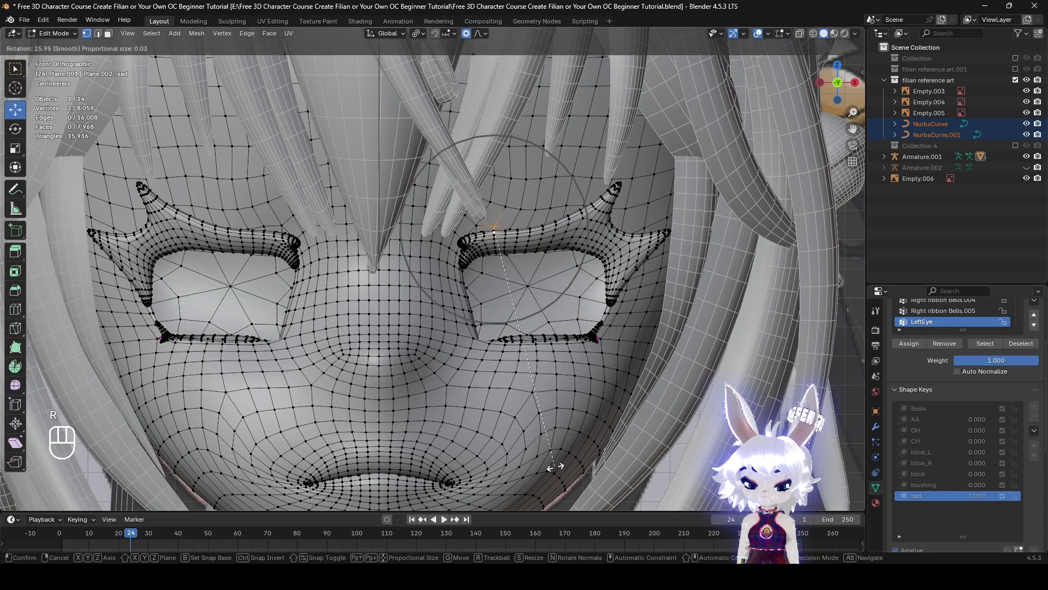
scroll(552, 463, "down", 9)
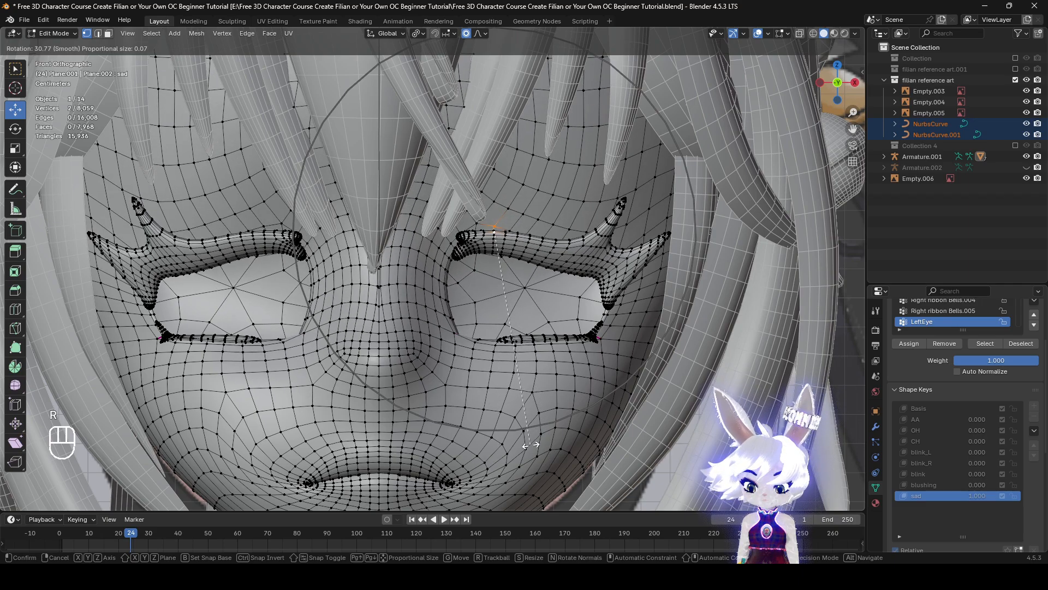
scroll(521, 442, "up", 4)
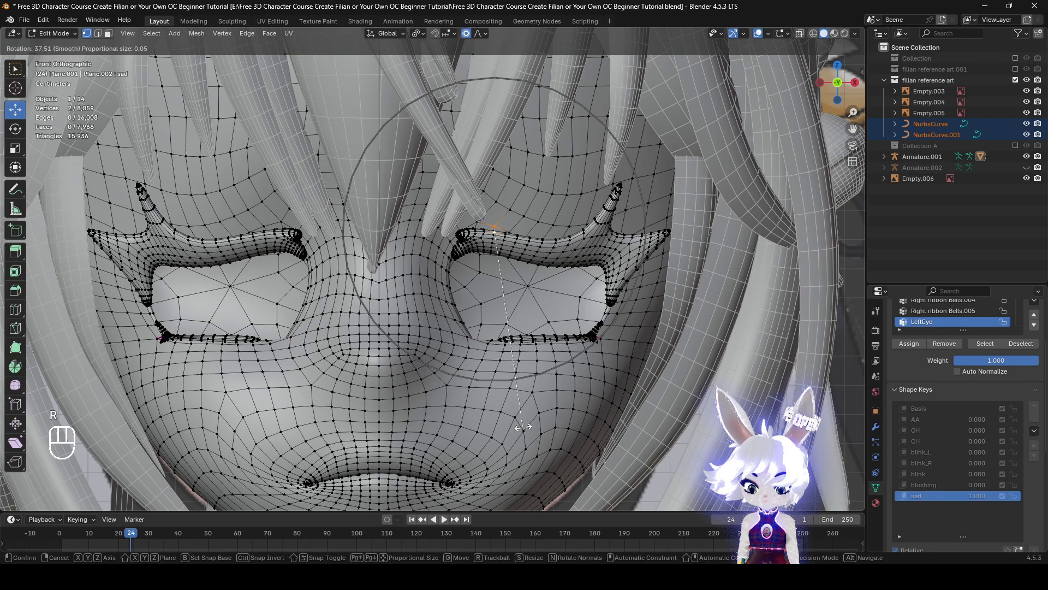
left_click(532, 310)
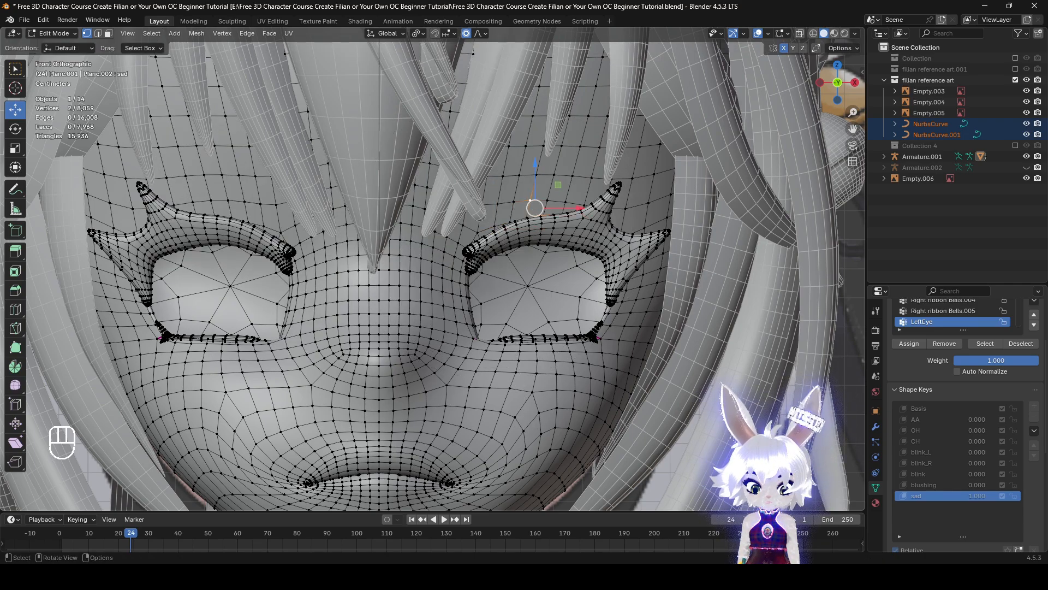
key("r")
left_click(540, 287)
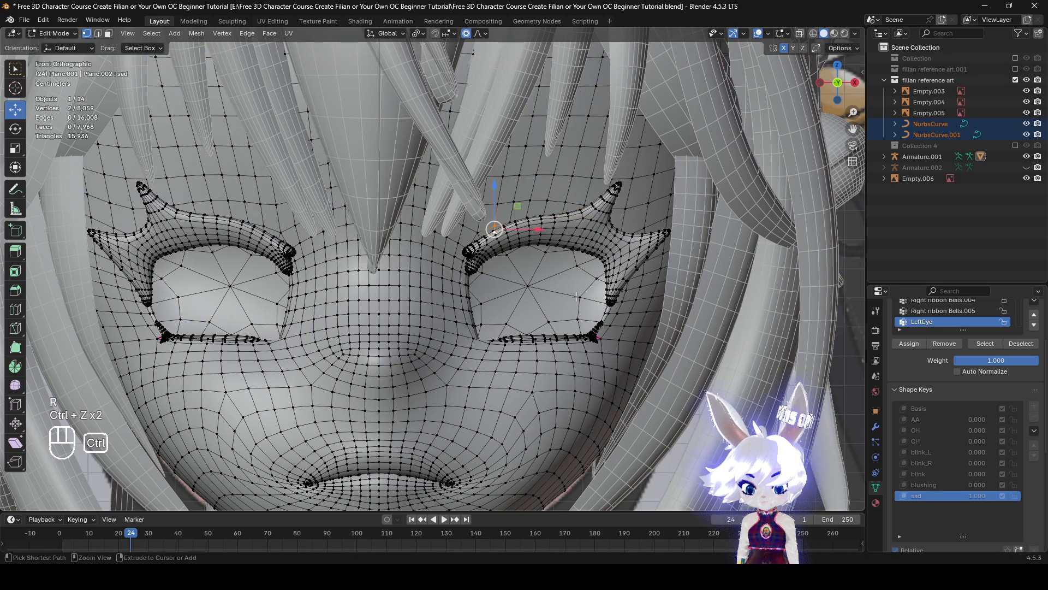
key("r")
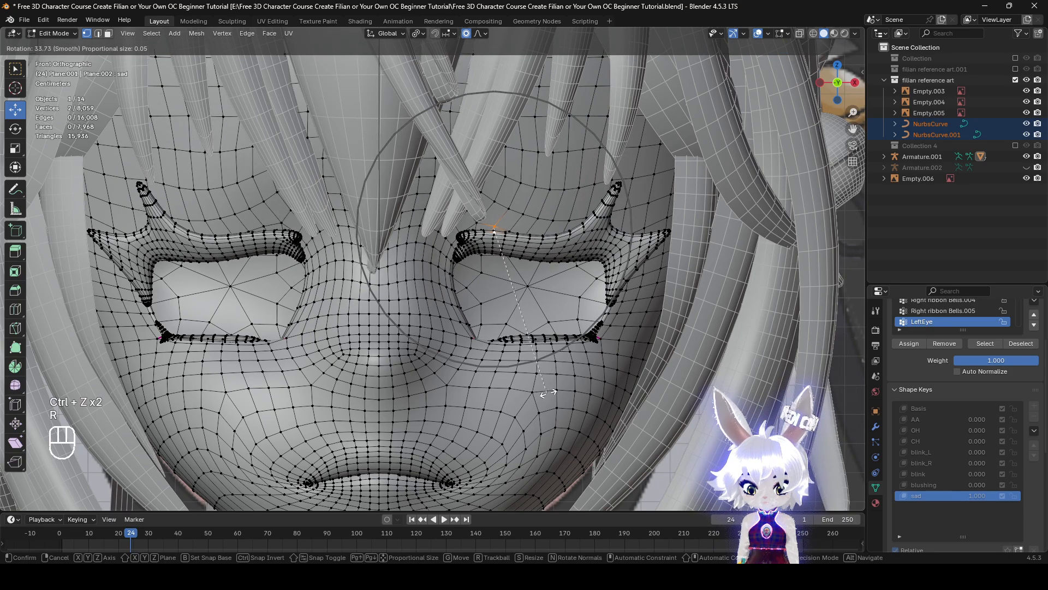
scroll(543, 399, "down", 1)
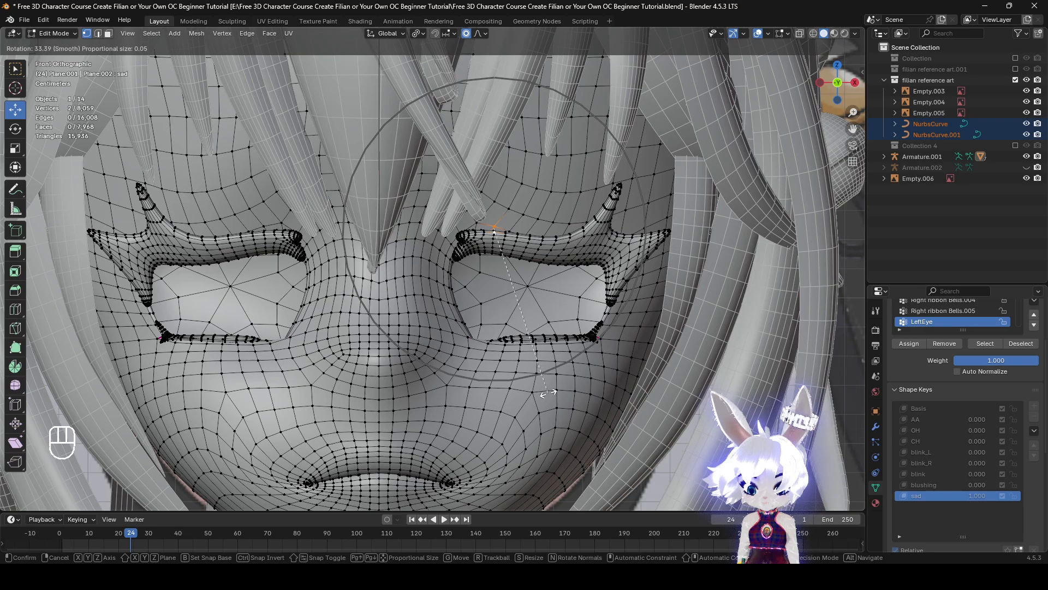
left_click(549, 392)
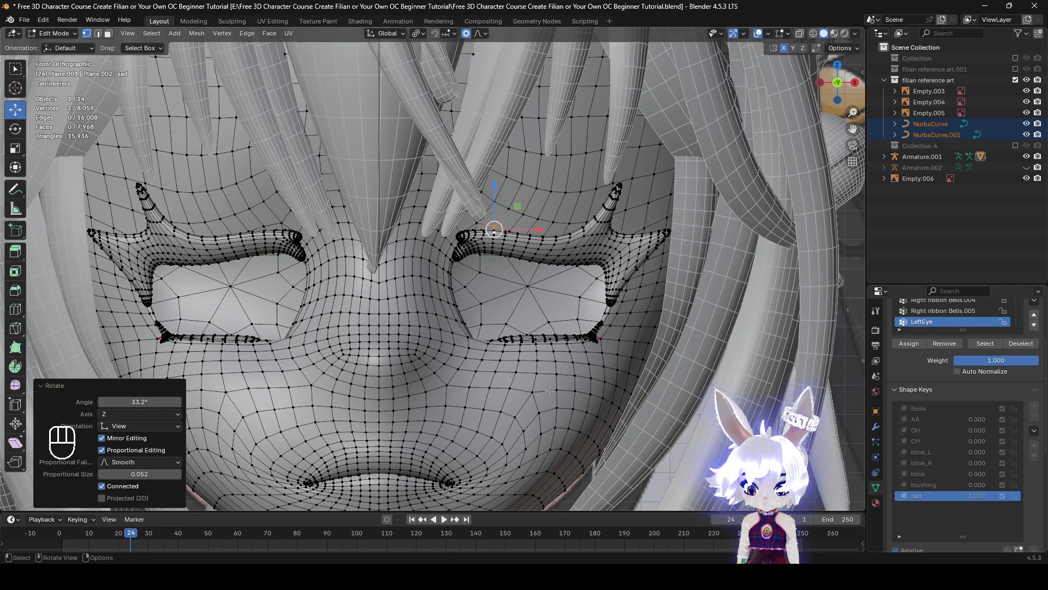
Try lowering the upper lash tip about 0.0045 m and the outer lash tip about 0.0041 m with proportional size 0.052
left_click(621, 185)
key("g")
left_click(695, 289)
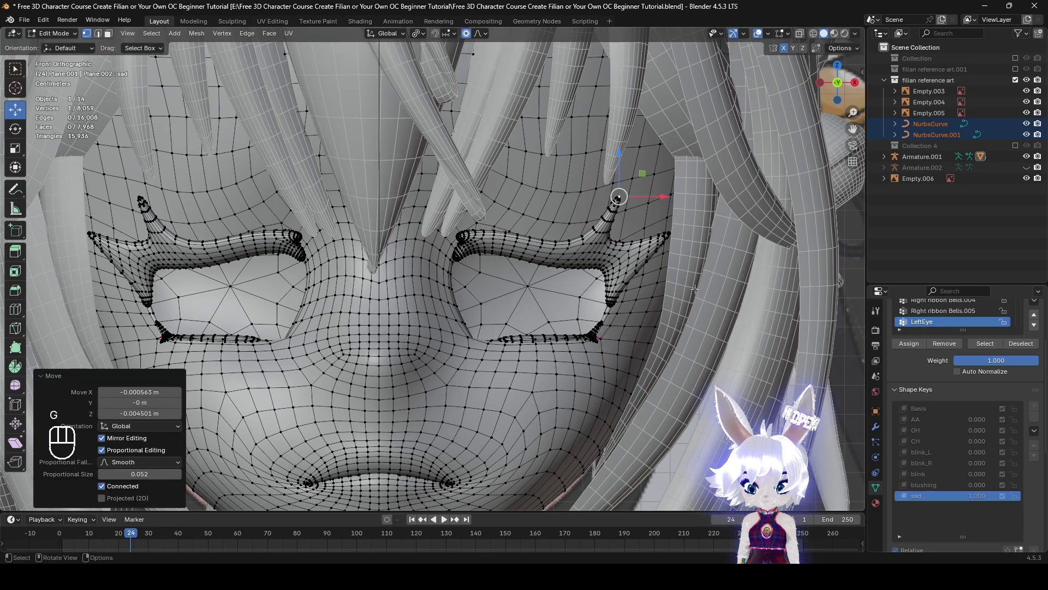
left_click(667, 234)
key("g")
right_click(621, 267)
key("g")
left_click(623, 279)
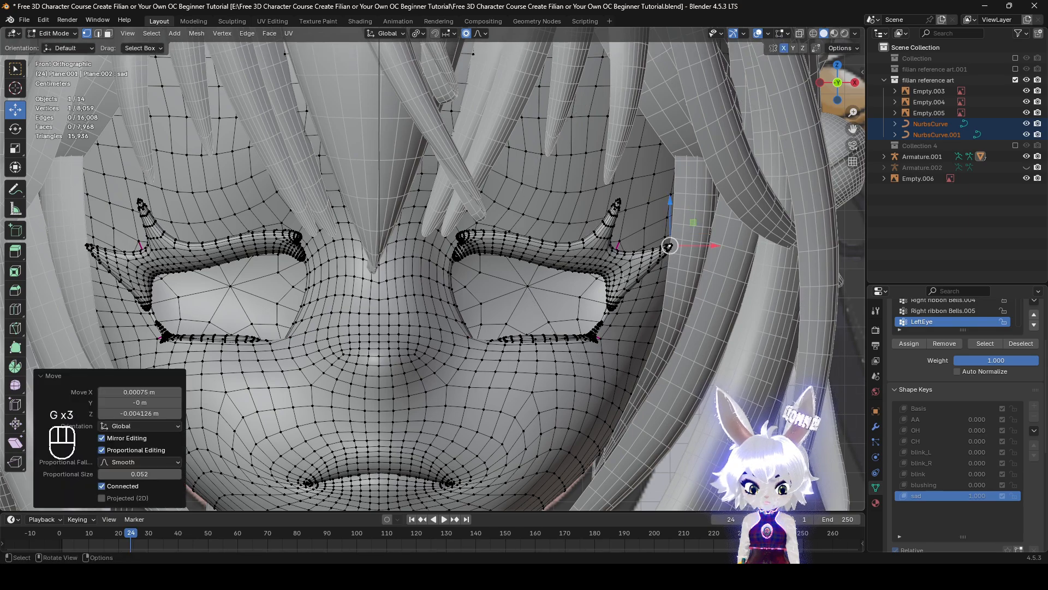
Try rotating the outer eyelid corner, and undo the eyelid edits back to the unrotated upper lid
key("r")
scroll(655, 328, "up", 5)
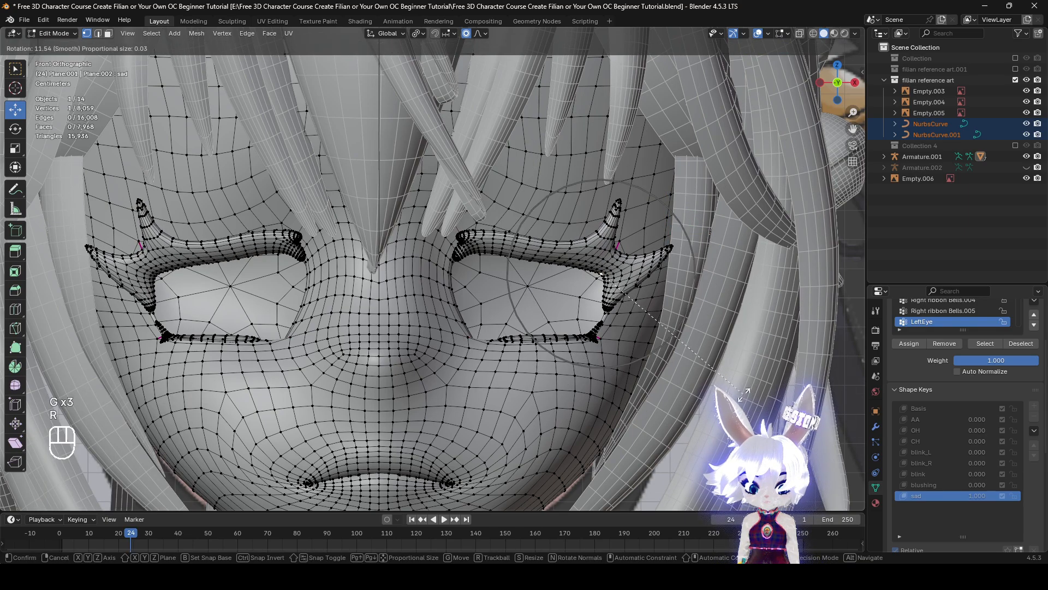
left_click(721, 269)
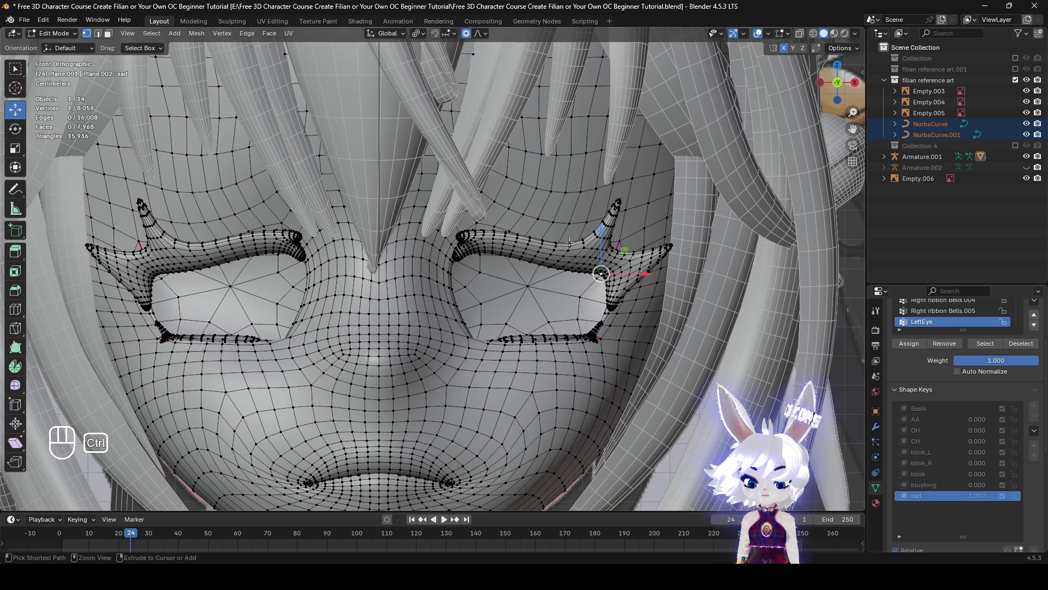
key("ctrl+z")
key("ctrl+z")
key("ctrl+z")
key("ctrl+z")
key("ctrl+z")
key("ctrl+z")
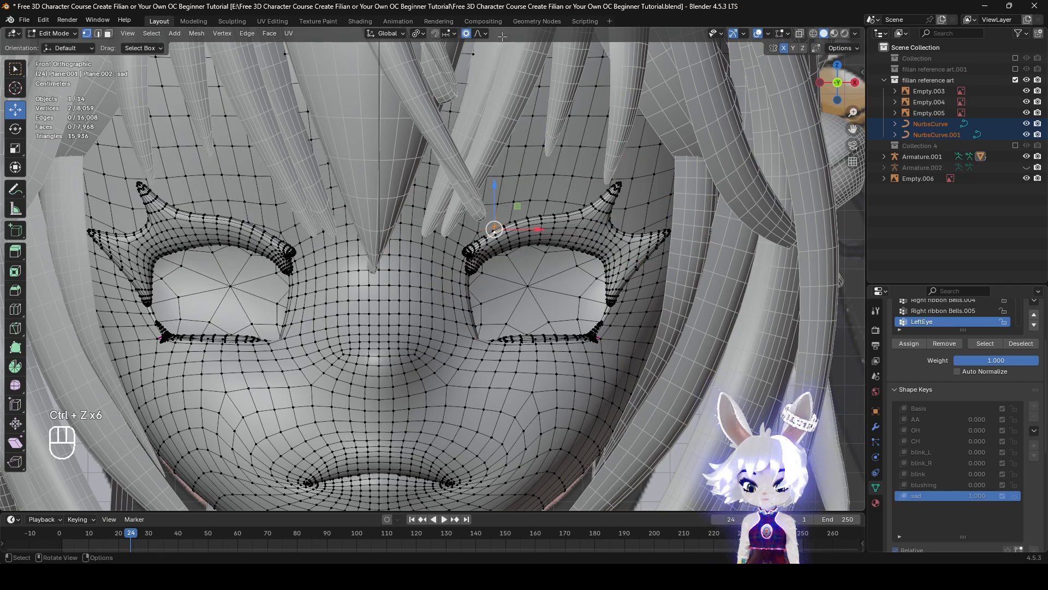
Turn off Connected proportional editing and rotate the inner upper eyelid 26.5° at size 0.043
left_click(481, 34)
key("r")
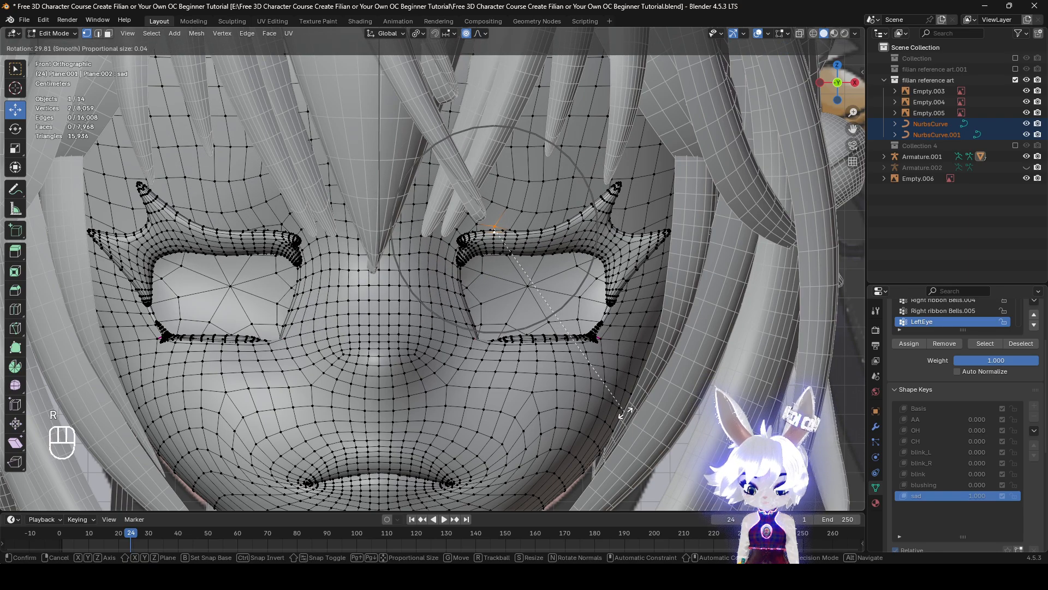
left_click(633, 403)
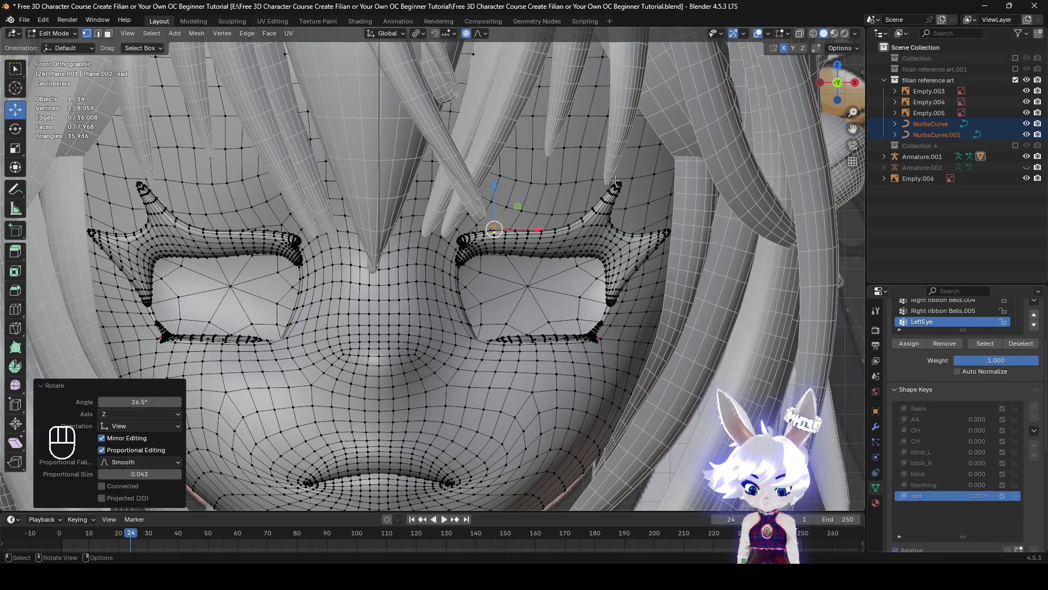
Move the upper lash tip about 0.0026 m inward and 0.0051 m down, and the outer tip about 0.0036 m inward and 0.0023 m down
left_click(619, 184)
key("g")
left_click(671, 244)
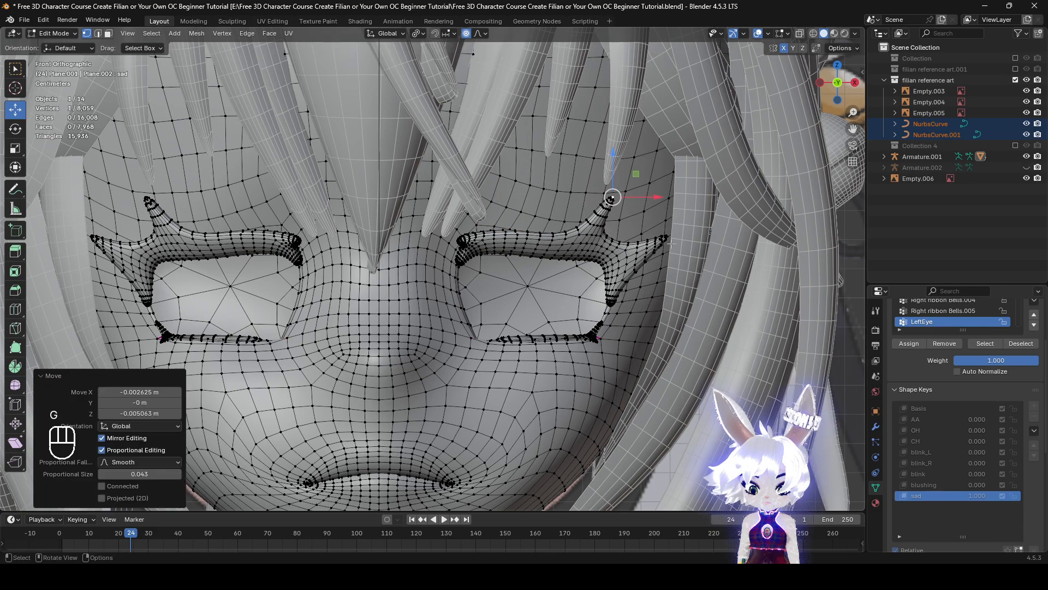
left_click(665, 237)
key("g")
left_click(657, 244)
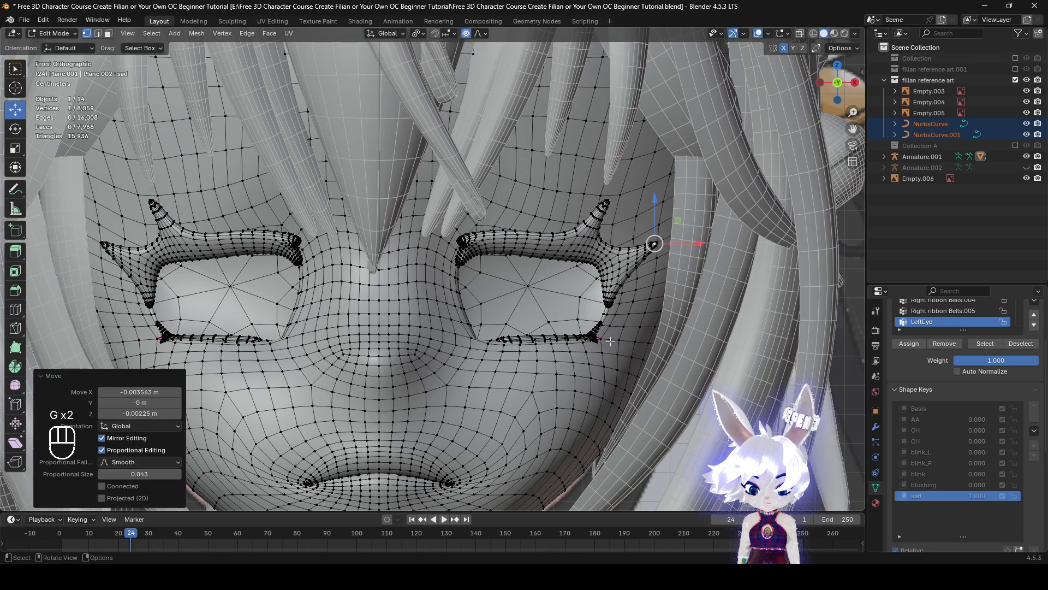
Move the outer lower eye corner about 0.0011 m inward, and raise the inner corner about 0.0011 m at proportional size 0.027
left_click(596, 344)
key("g")
left_click(491, 341)
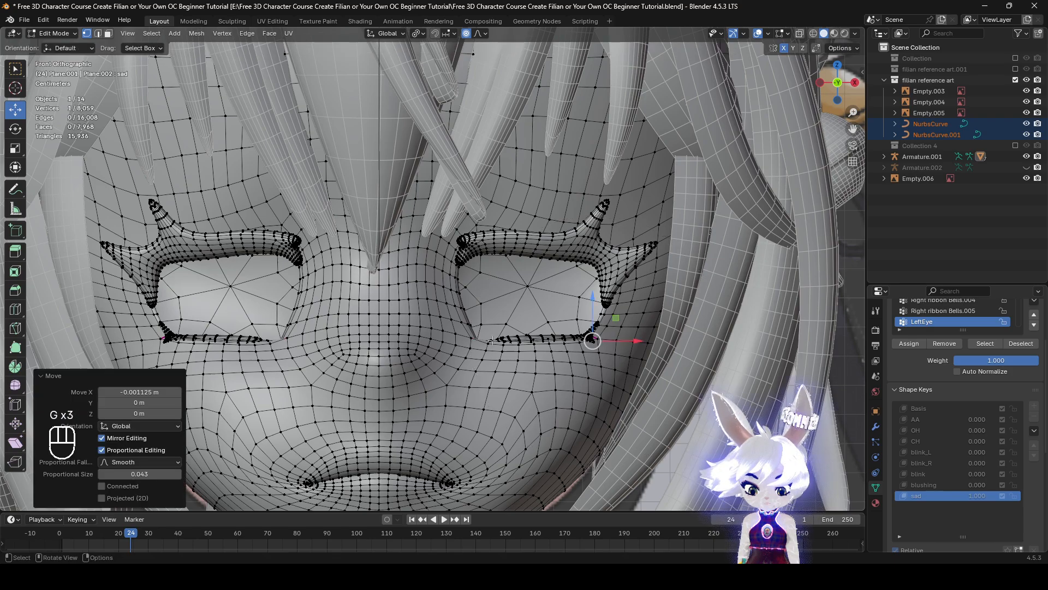
left_click(471, 339)
key("g")
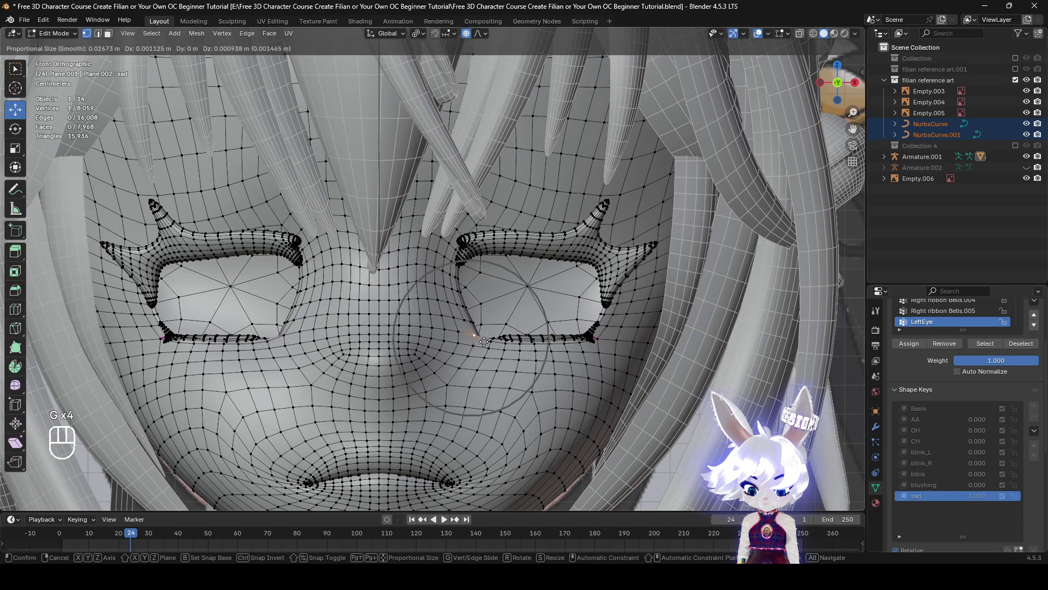
right_click(494, 338)
key("g")
left_click(494, 336)
Move a vertex beside the nose bridge about 0.0015 m inward and 0.0009 m down at proportional size 0.027
middle_click_drag(539, 355, 571, 314, "shift")
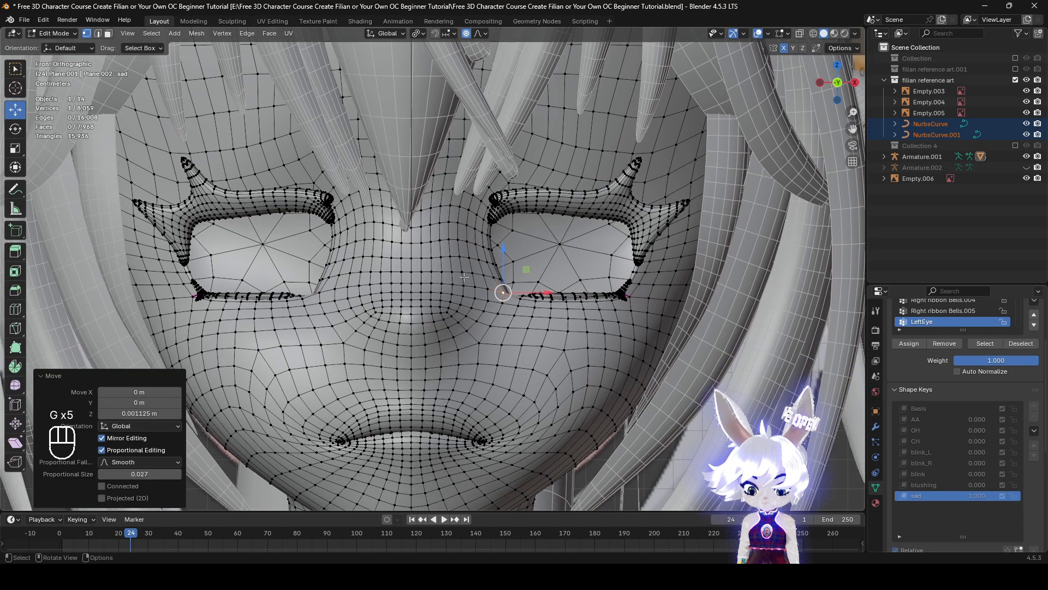
left_click(457, 259)
key("g")
left_click(543, 310)
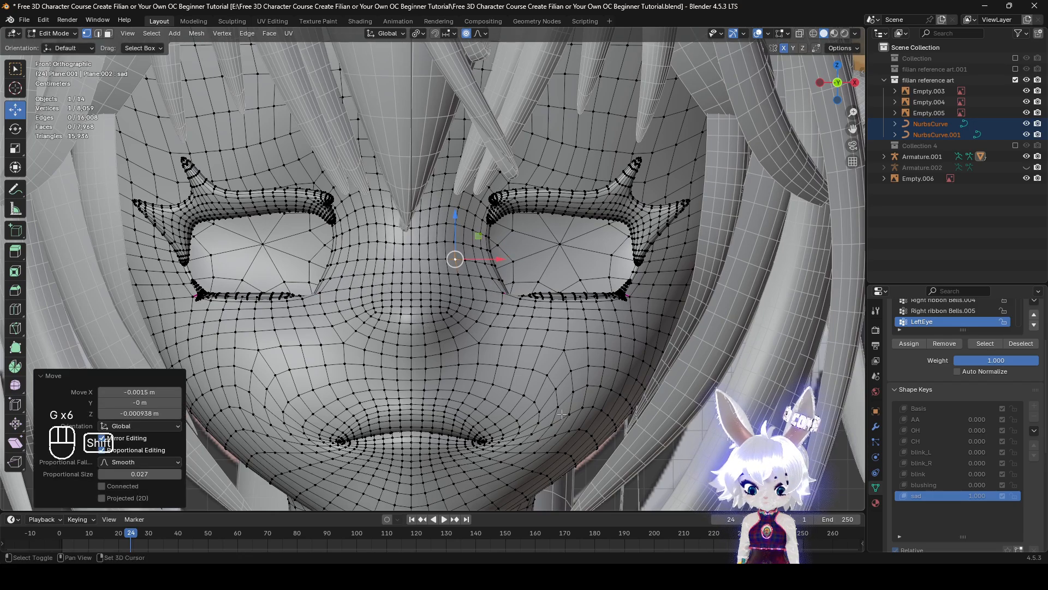
middle_click_drag(612, 97, 596, 96, "shift")
left_click(481, 34)
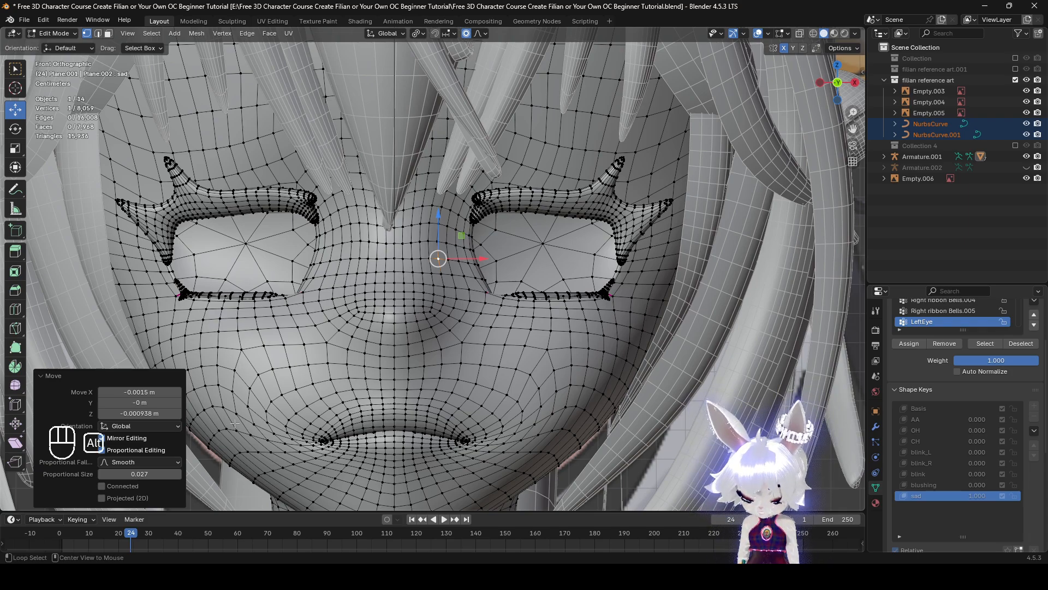
Unhide the eye meshes and check the whole sad face briefly without viewport overlays
key("alt+h")
middle_click_drag(533, 343, 636, 344, "shift")
left_click(643, 381)
scroll(643, 381, "down", 3)
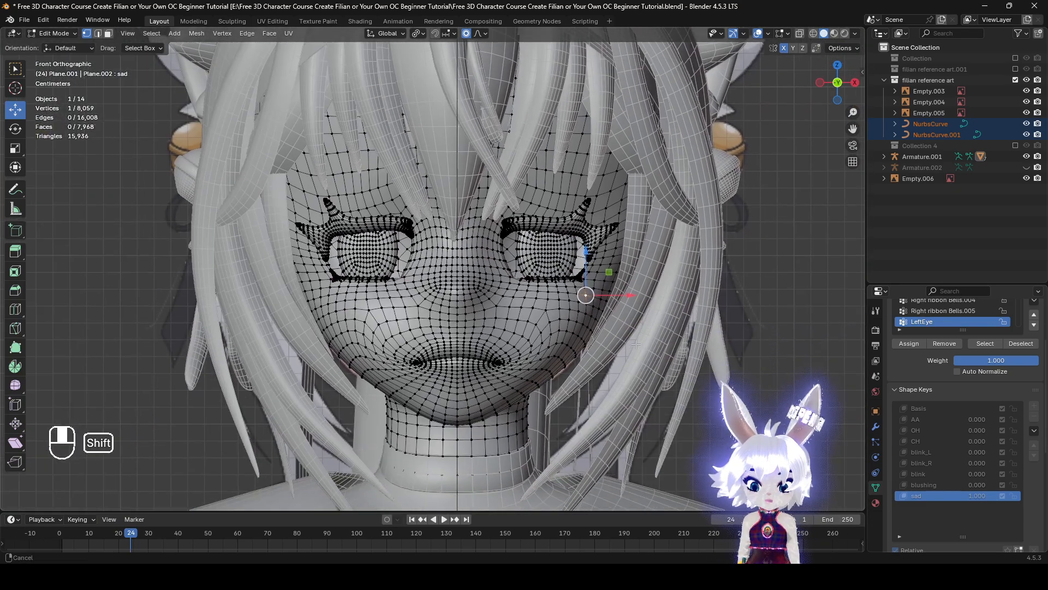
left_click(758, 35)
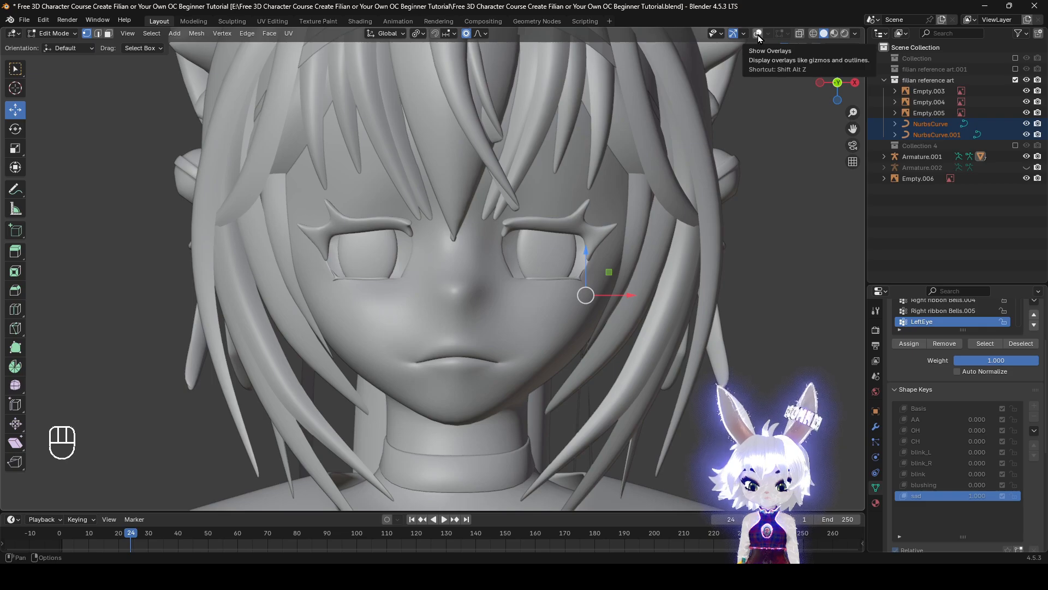
left_click(758, 35)
Select two vertices on and above the middle of the upper eyelid and try rotating them about 25°
middle_click_drag(581, 260, 503, 295, "shift")
scroll(503, 295, "up", 3)
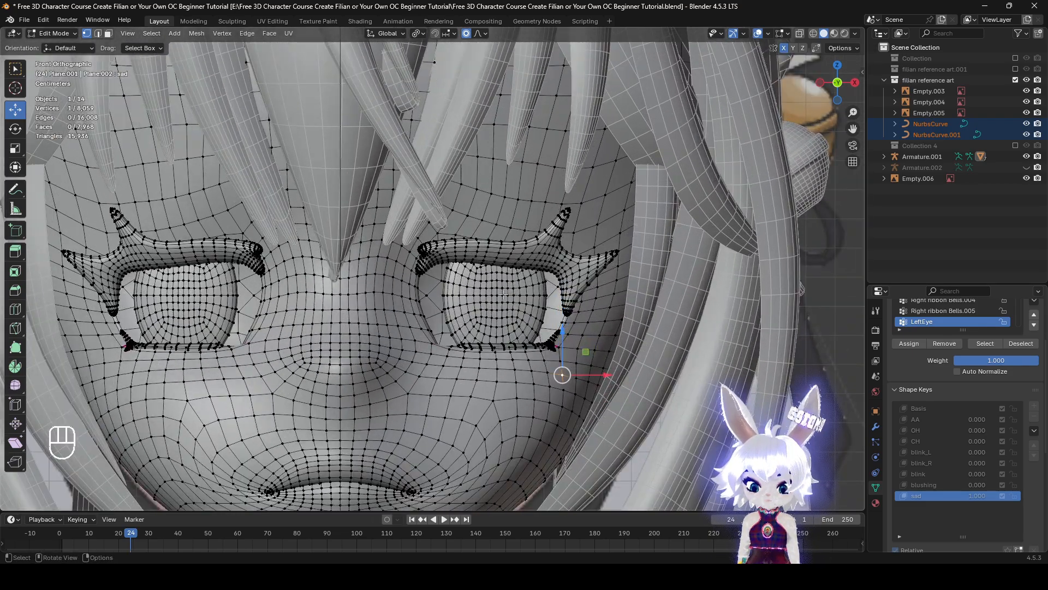
left_click(496, 225, "shift")
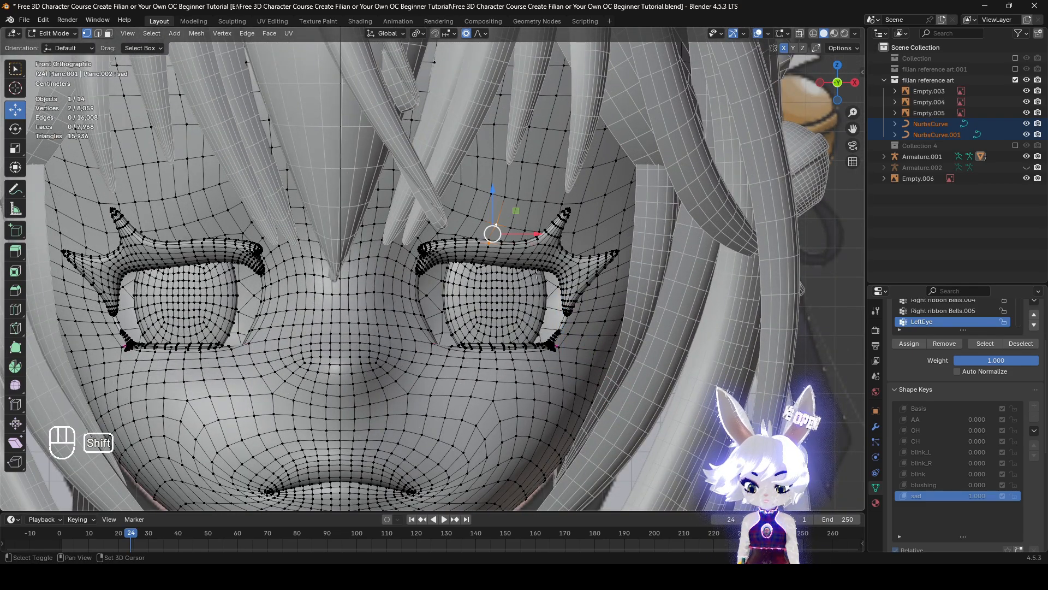
key("g")
right_click(555, 310)
key("r")
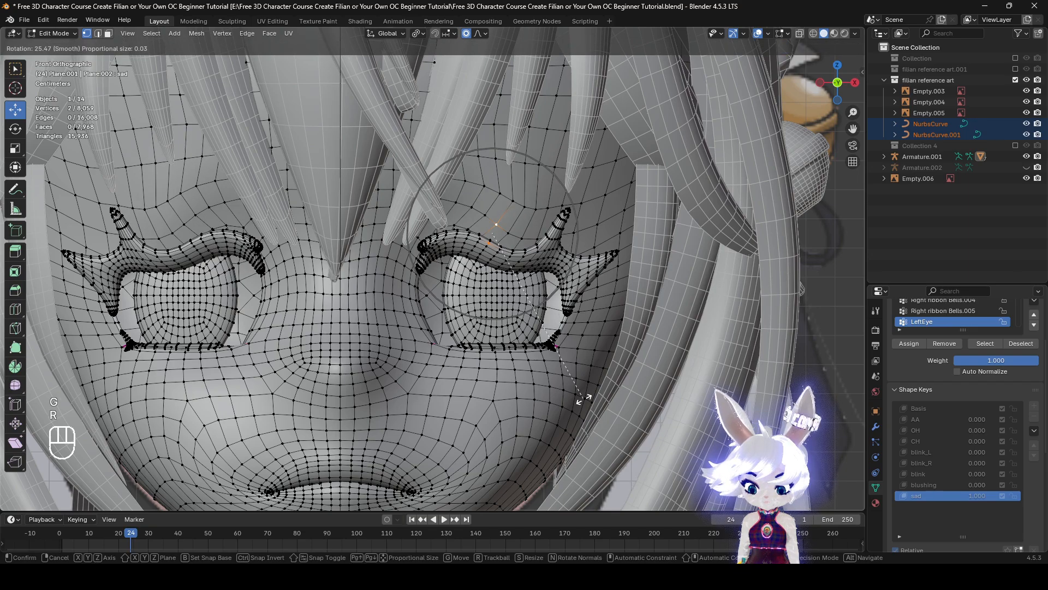
right_click(705, 51)
left_click(758, 35)
key("r")
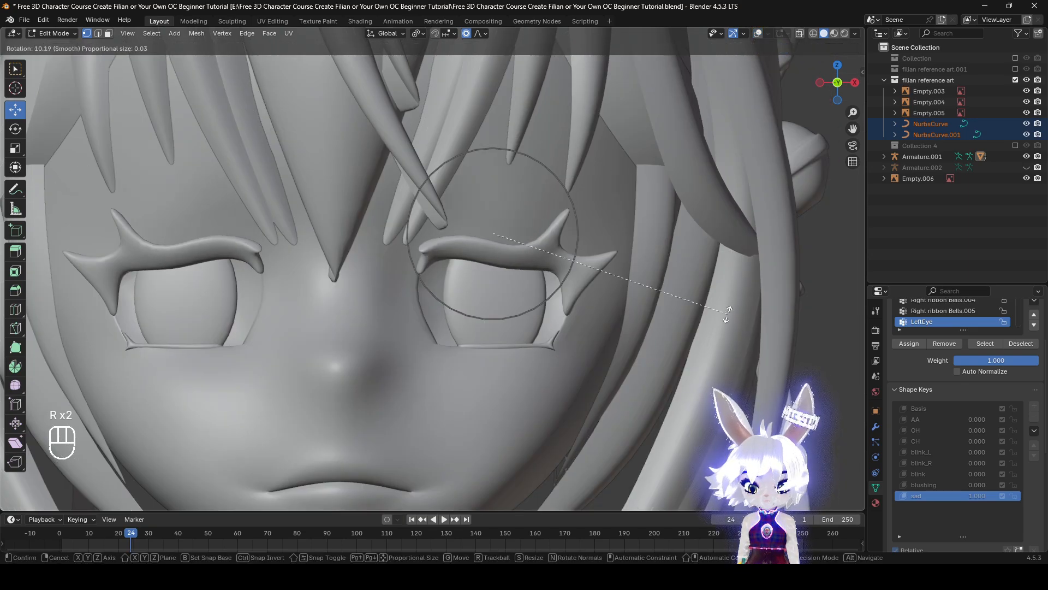
right_click(710, 320)
scroll(710, 319, "down", 4)
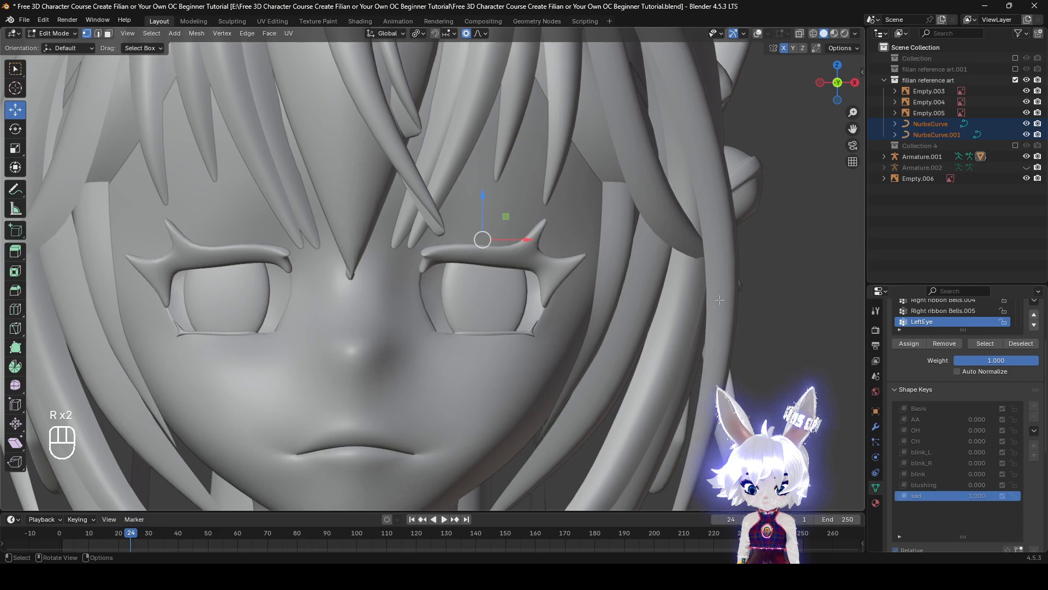
key("r")
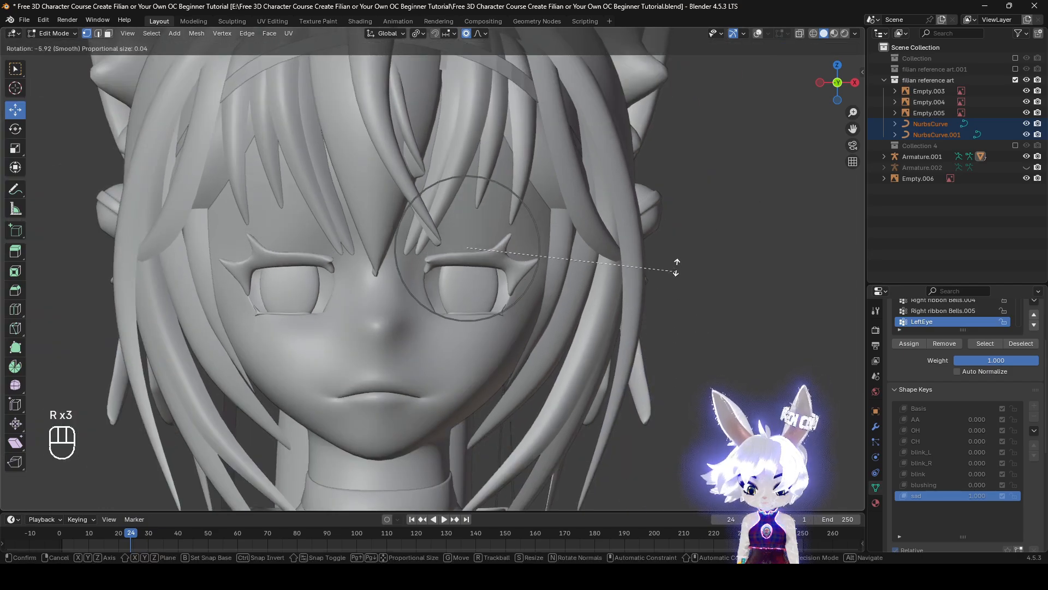
right_click(655, 202)
key("r")
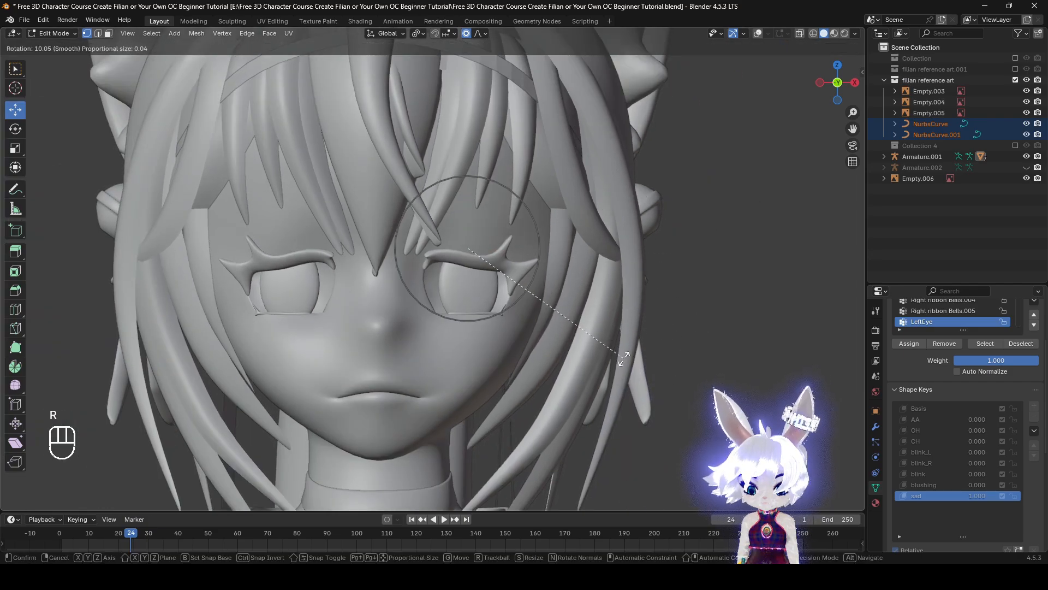
right_click(667, 311)
key("r")
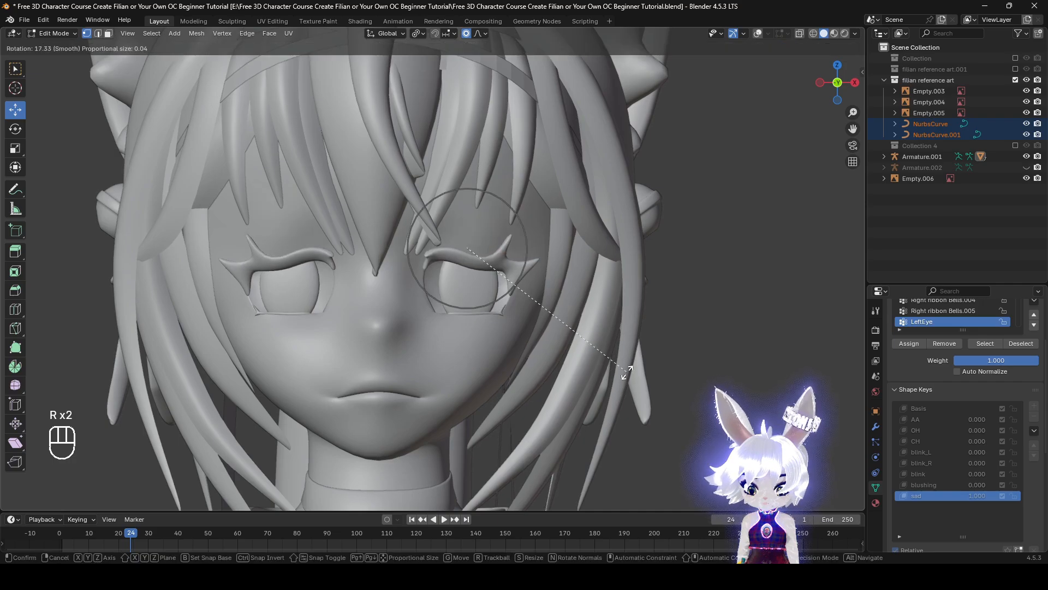
right_click(627, 368)
key("r")
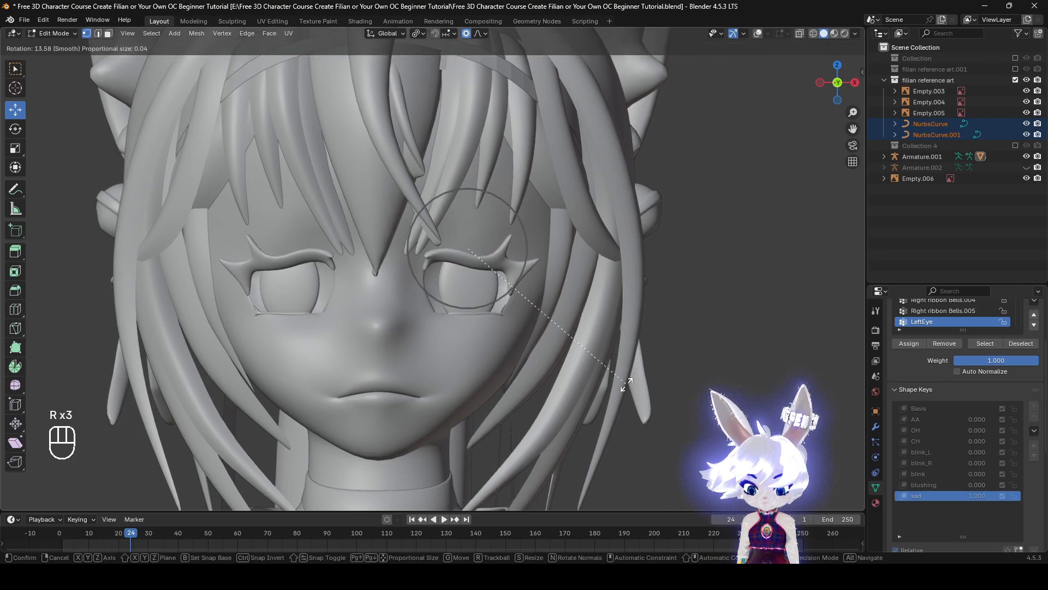
right_click(627, 377)
Rotate the two selected upper-eyelid vertices about 5.9° at proportional size 0.036, and show the viewport overlays again
key("r")
left_click(641, 308)
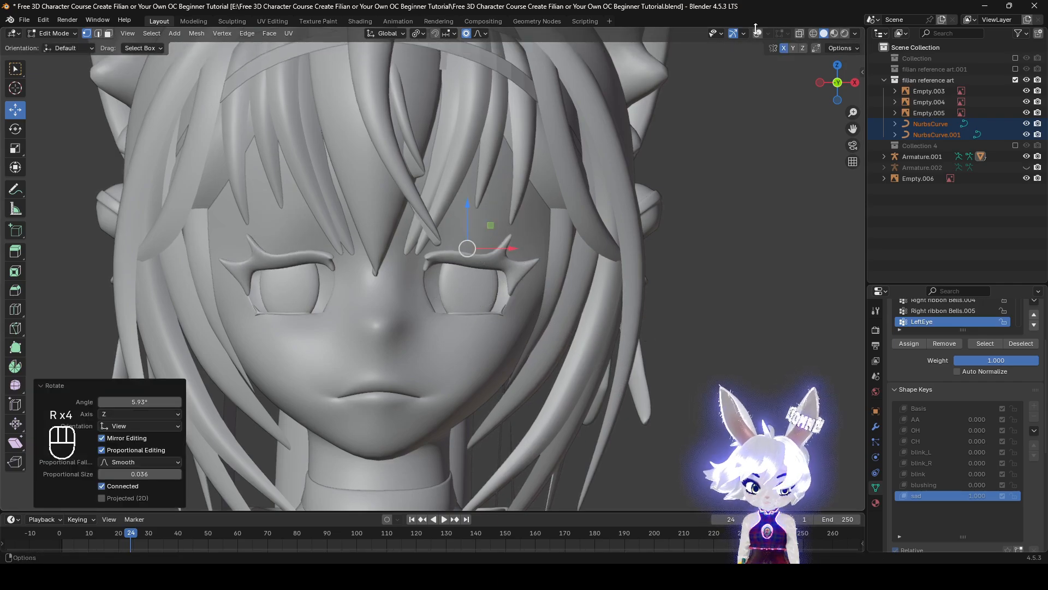
left_click(758, 33)
Select the vertex at the upper eyelid's outer corner and move it about 0.0011 m inward and 0.0043 m down at proportional size 0.024
scroll(634, 221, "up", 4)
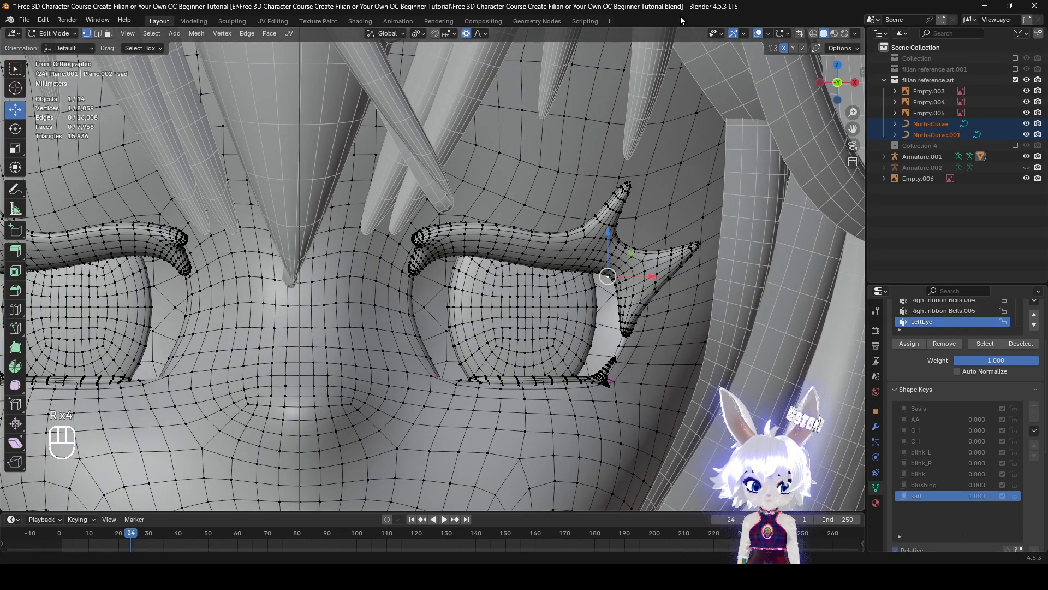
left_click(758, 33)
scroll(628, 252, "down", 4)
key("g")
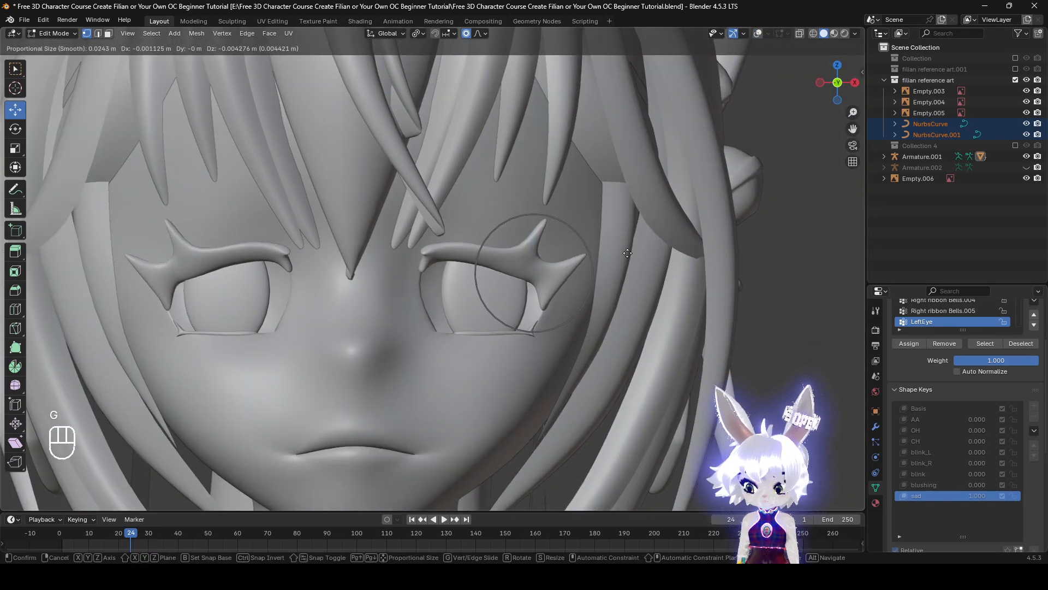
left_click(628, 252)
left_click(758, 33)
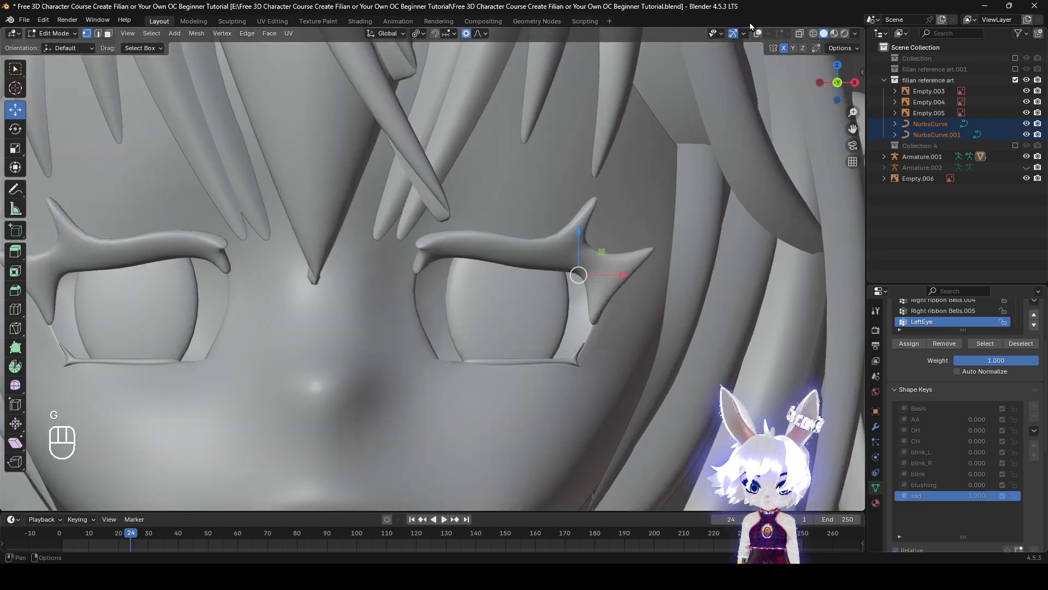
Select the 16-vertex strip across the base of the outer lashes and move it 0.0009 m inward and 0.0027 m down at proportional size 0.018
scroll(662, 276, "up", 3)
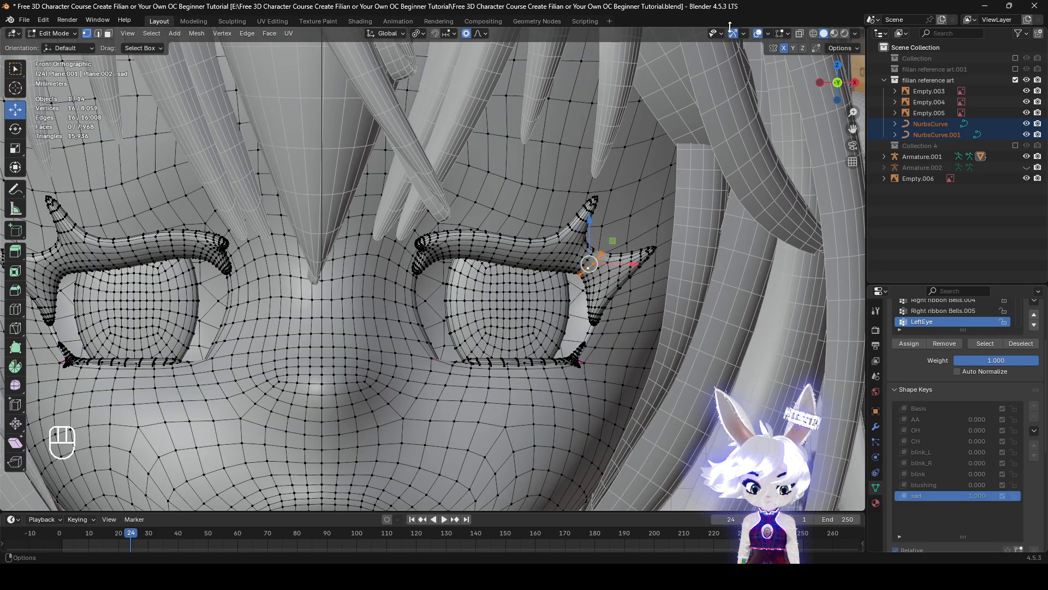
left_click(757, 34)
scroll(682, 248, "down", 3)
key("g")
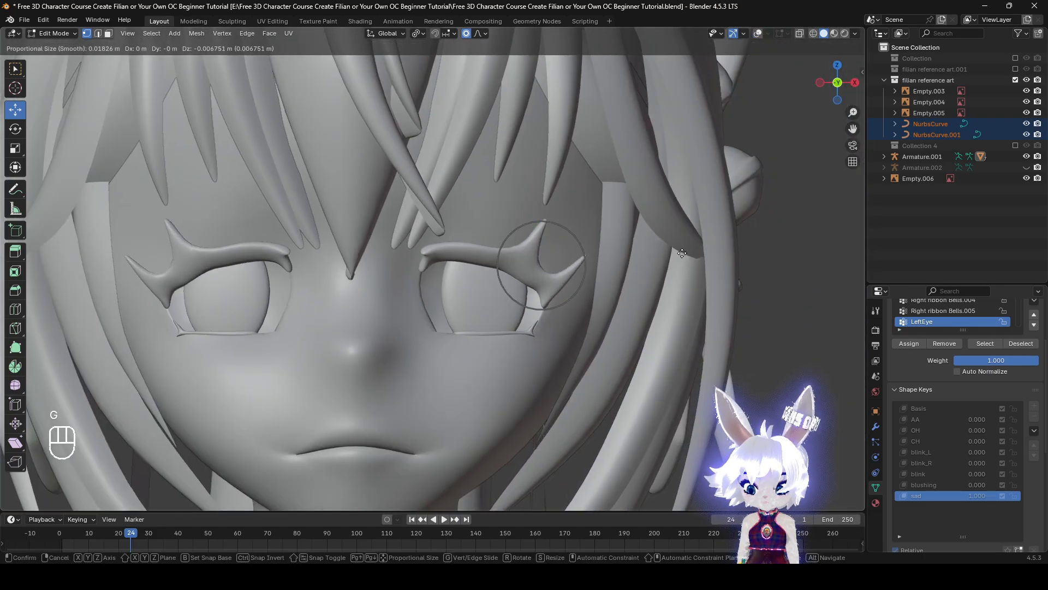
scroll(682, 249, "down", 1)
scroll(682, 248, "up", 2)
right_click(683, 249)
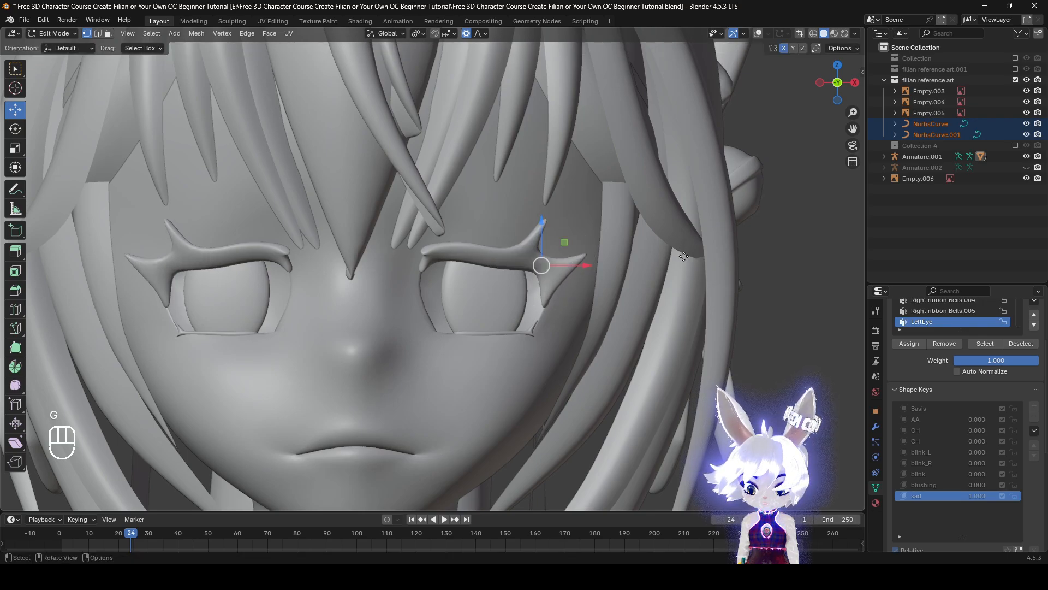
key("g")
right_click(682, 263)
key("g")
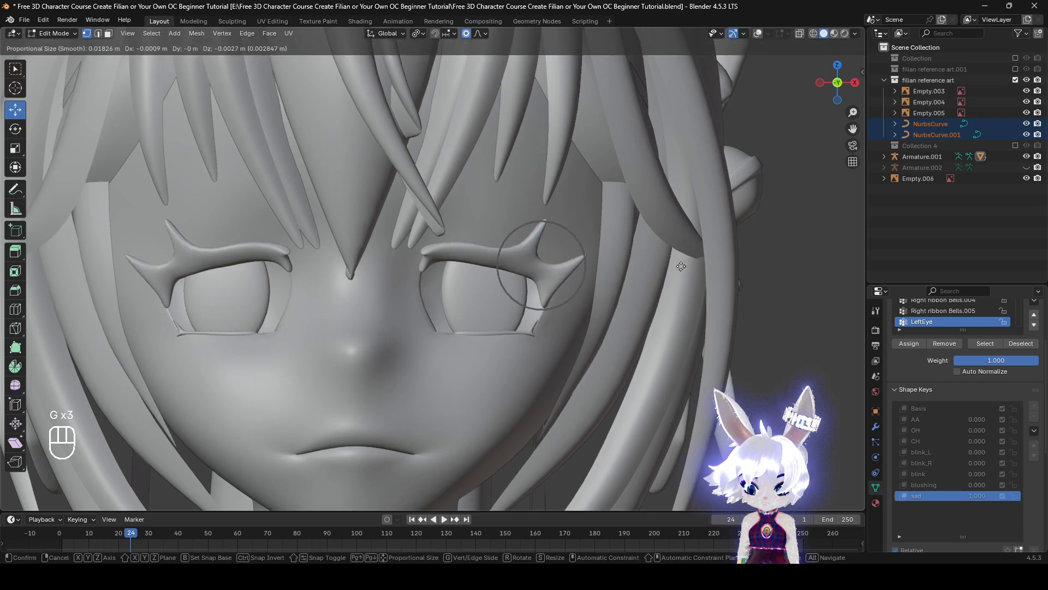
left_click(681, 266)
Inspect the reshaped sad face from other angles without overlays, and show the overlays again
scroll(600, 235, "down", 4)
scroll(583, 226, "up", 3)
middle_click_drag(559, 317, 648, 260, "shift")
middle_click_drag(648, 260, 582, 239)
left_click(758, 33)
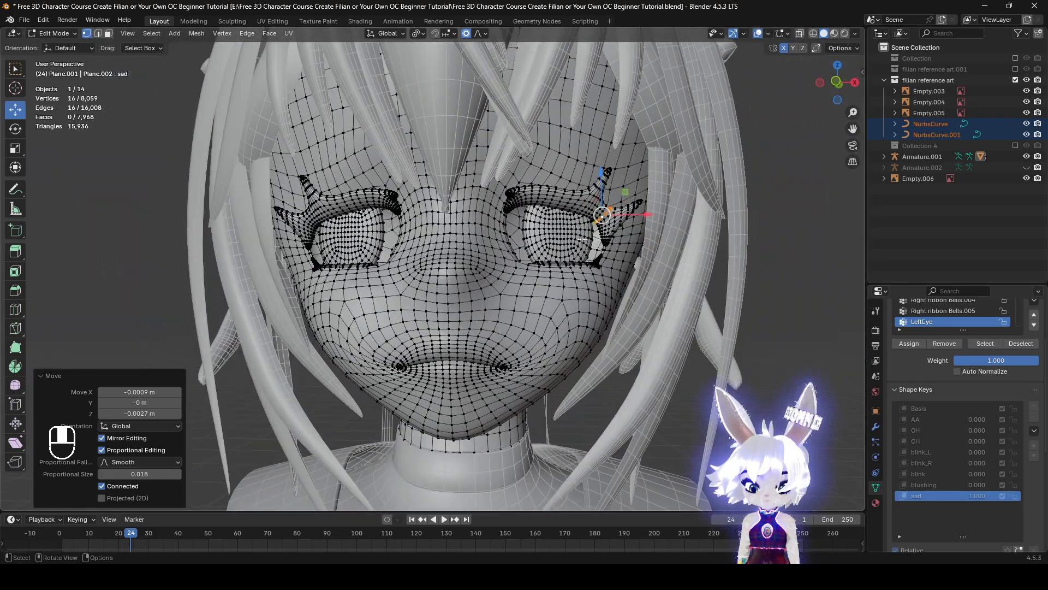
Return to Object Mode, restore the front view and test the sad shape key's influence up to 1.000
left_click(55, 34)
left_click(52, 37)
middle_click_drag(477, 251, 503, 265, "alt")
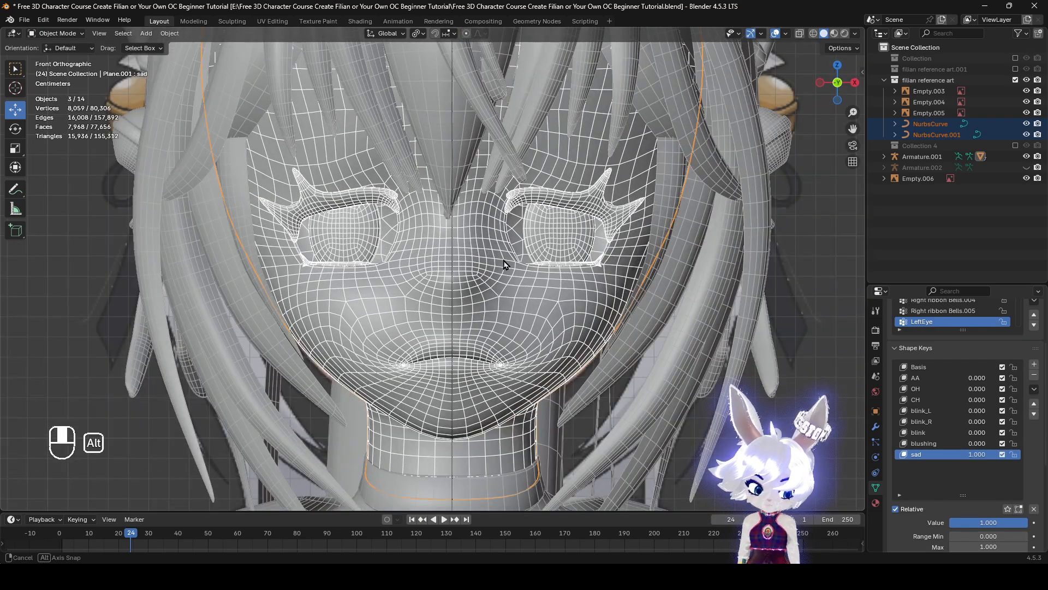
left_click_drag(980, 527, 1024, 522)
middle_click_drag(535, 378, 536, 404, "shift")
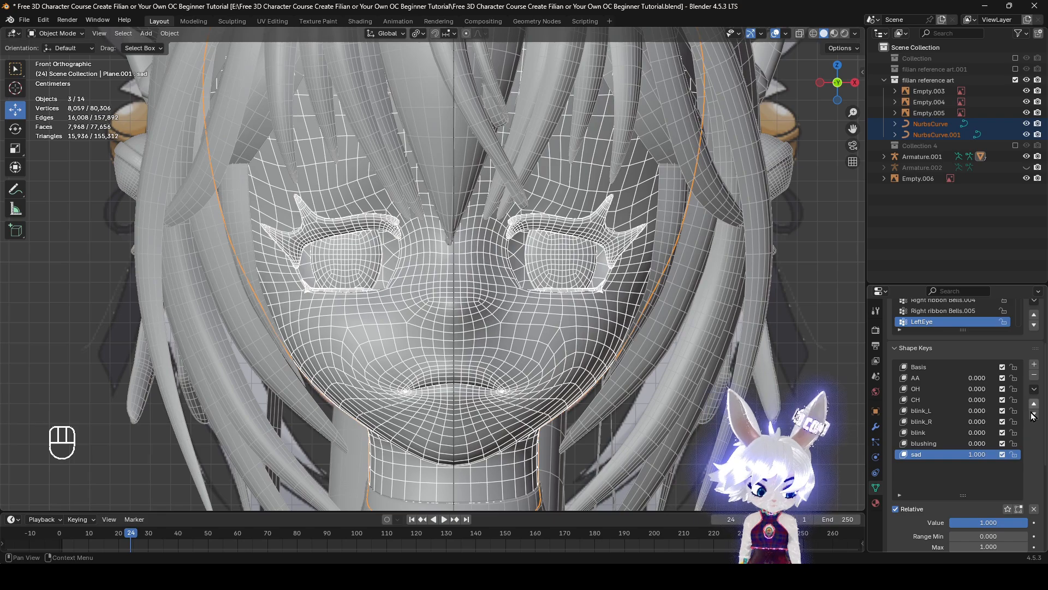
Add a new shape key, reset all shape key values and name the new key Joy
left_click(1035, 365)
left_click(1034, 510)
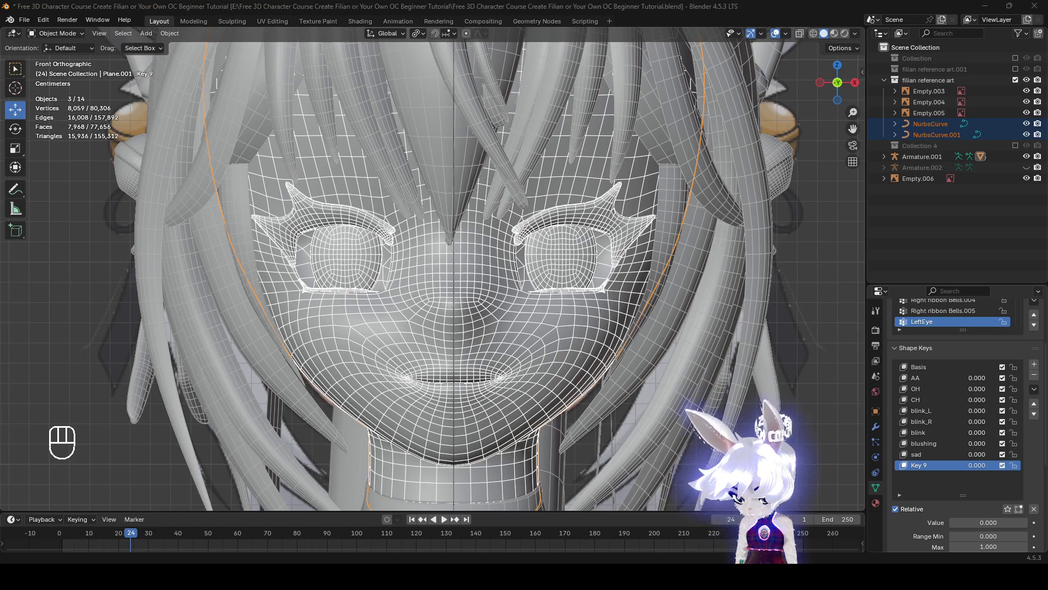
double_click(930, 468)
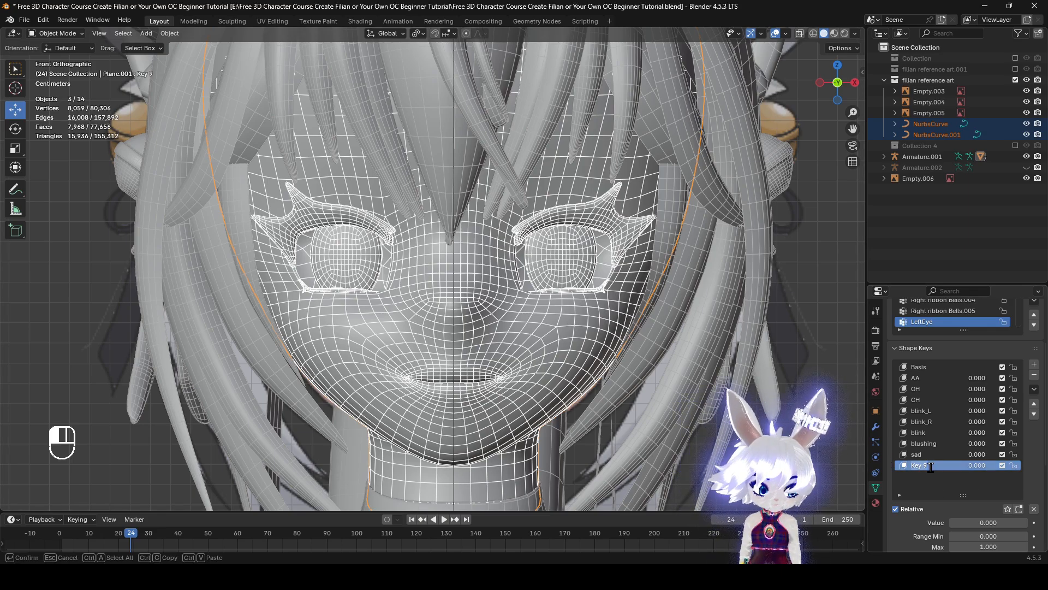
type("Joy")
left_click(939, 482)
Examine the laughing face with closed eyes and open mouth in the reference art, and return to the modelled head
scroll(557, 336, "down", 15)
middle_click_drag(542, 312, 9, 289, "shift")
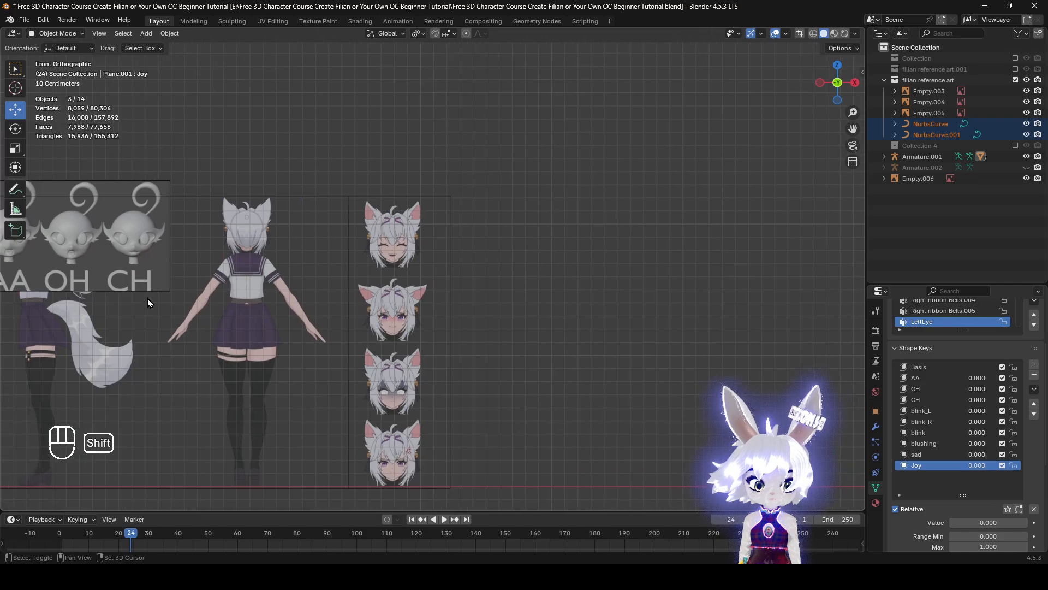
scroll(235, 492, "up", 7)
scroll(236, 505, "down", 1)
middle_click_drag(236, 505, 339, 330, "shift")
scroll(443, 164, "down", 2)
middle_click_drag(444, 161, 452, 352, "shift")
scroll(452, 350, "up", 3)
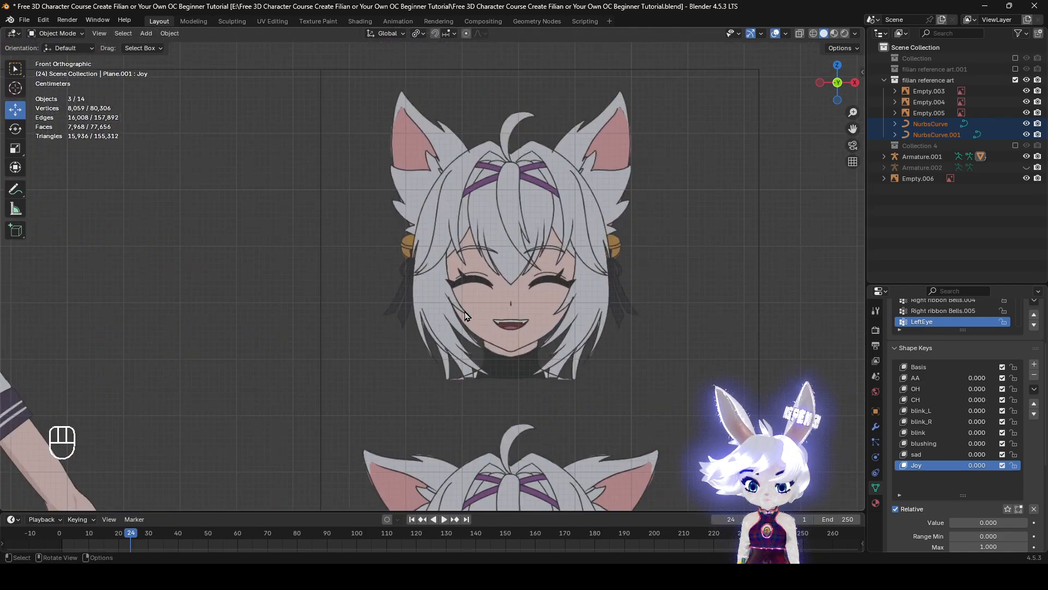
scroll(418, 300, "down", 5)
middle_click_drag(316, 305, 68, 313, "shift")
scroll(246, 281, "up", 5)
scroll(248, 281, "up", 2)
middle_click_drag(368, 282, 728, 313, "shift")
scroll(573, 307, "up", 3)
scroll(730, 313, "up", 2)
Preview the sad key at 1.000, reselect the Joy key and reset all shape key values
left_click(969, 456)
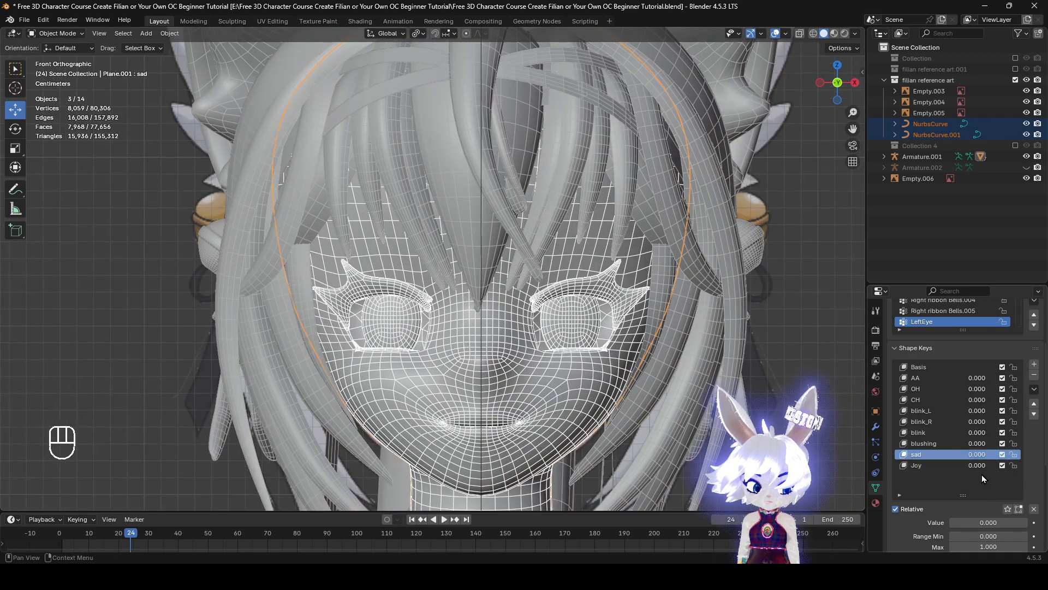
left_click_drag(994, 523, 951, 523)
left_click(938, 412)
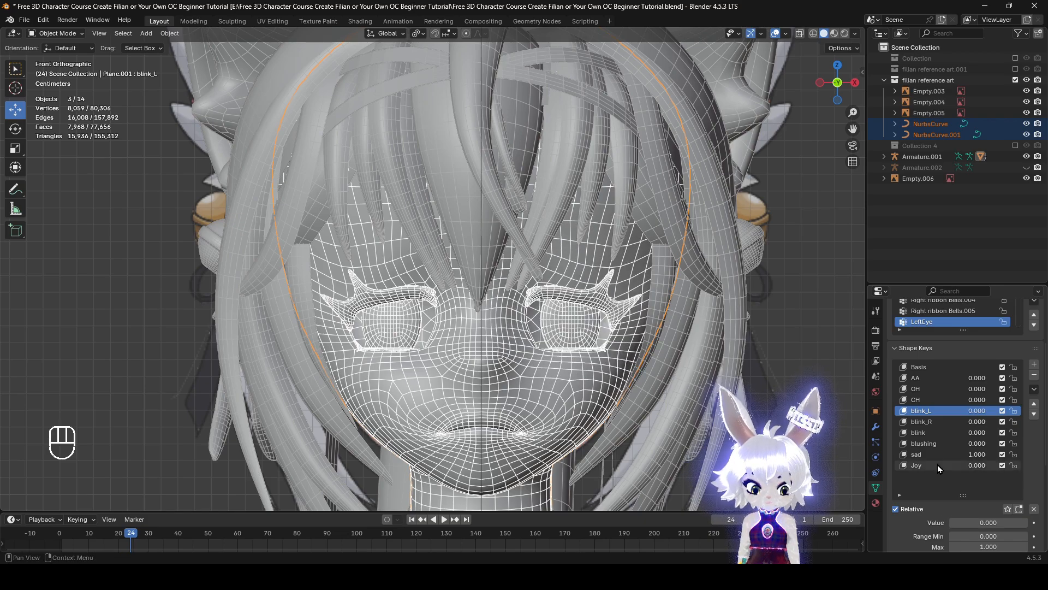
left_click(938, 468)
left_click(1034, 510)
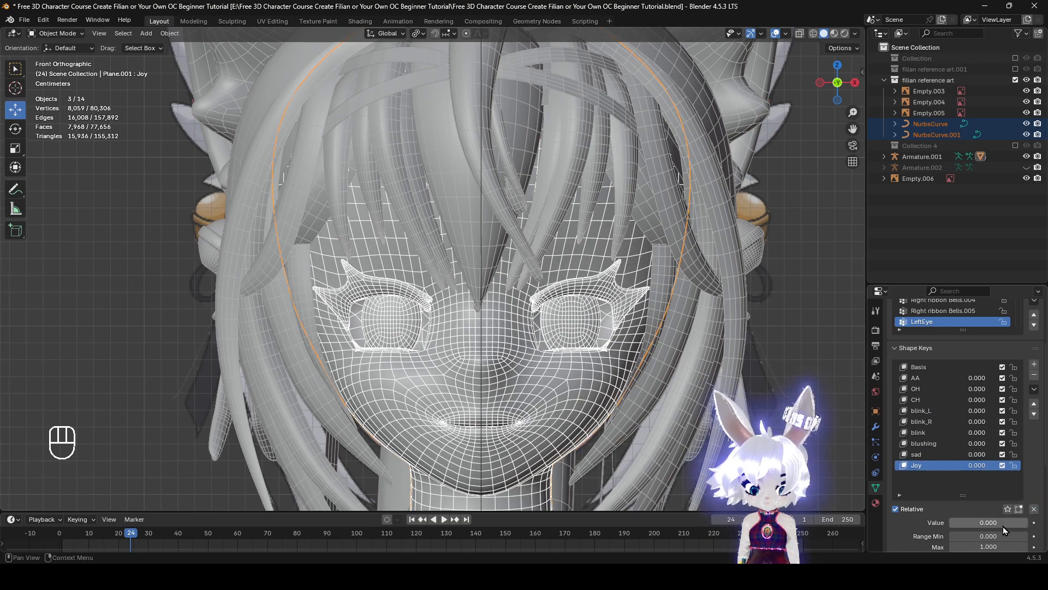
Enter Edit Mode with the Joy key active and compare the head's mouth with the laughing reference drawing
key("Tab")
scroll(561, 358, "up", 3)
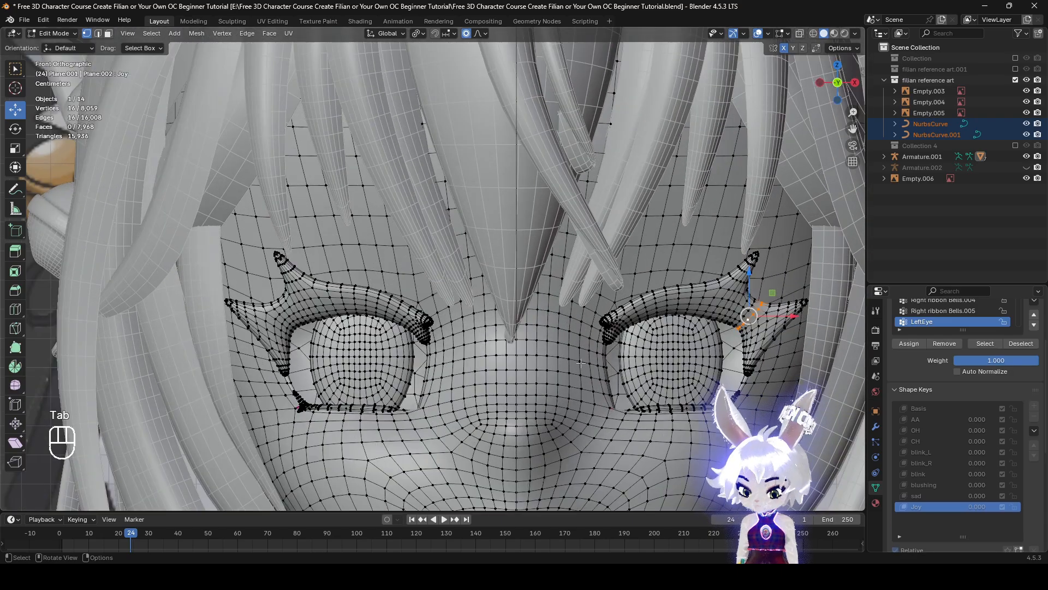
scroll(580, 363, "down", 2)
scroll(611, 385, "down", 3)
scroll(536, 424, "up", 3)
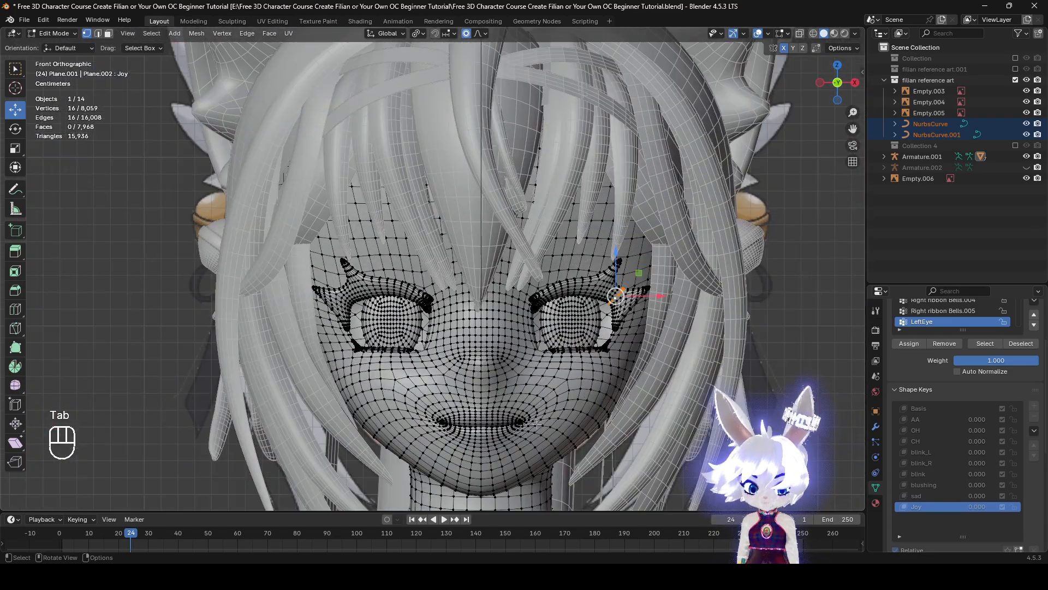
scroll(516, 323, "up", 3)
scroll(520, 360, "down", 6)
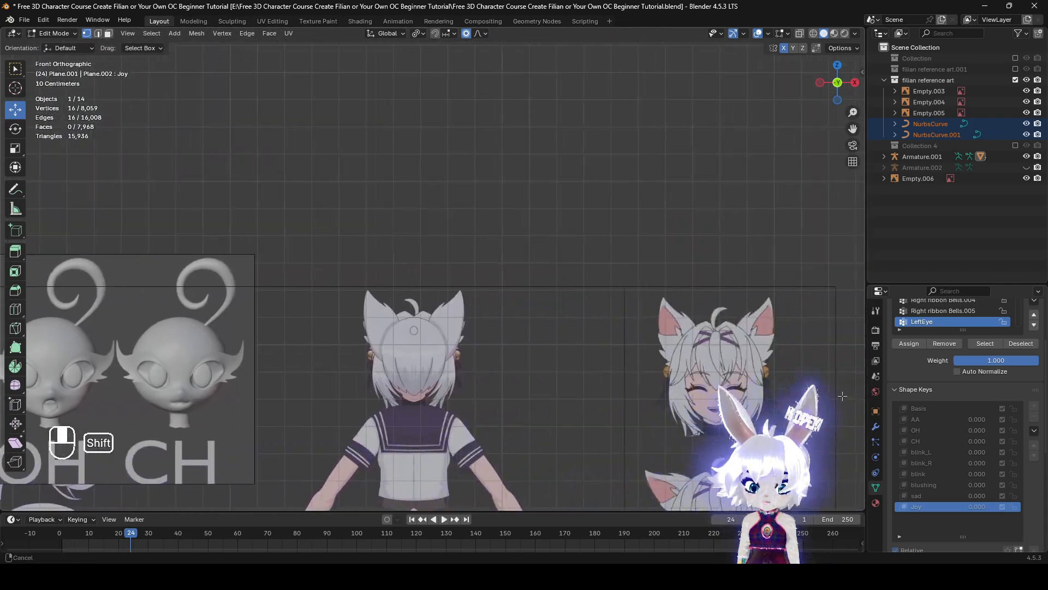
middle_click_drag(842, 396, 564, 341, "shift")
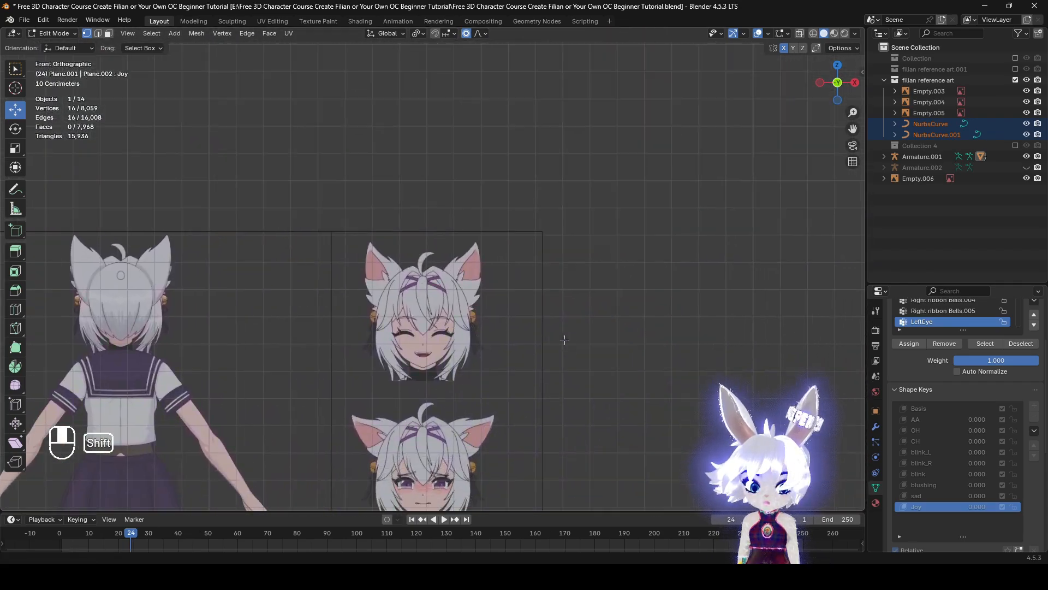
scroll(564, 342, "up", 3)
scroll(322, 339, "down", 6)
middle_click_drag(322, 339, 82, 337, "shift")
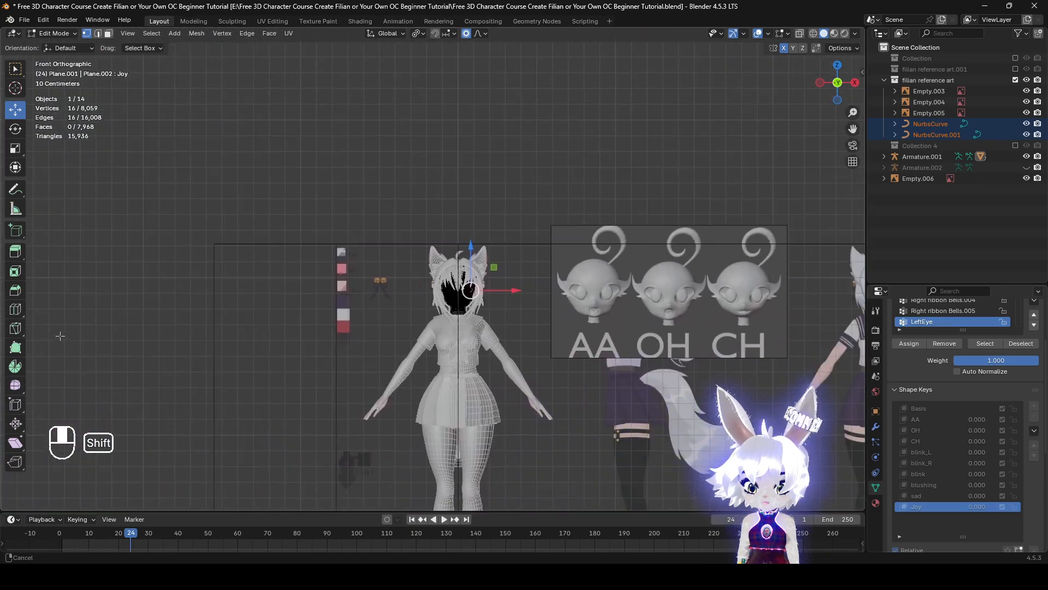
scroll(328, 376, "up", 12)
middle_click_drag(667, 443, 412, 176, "shift")
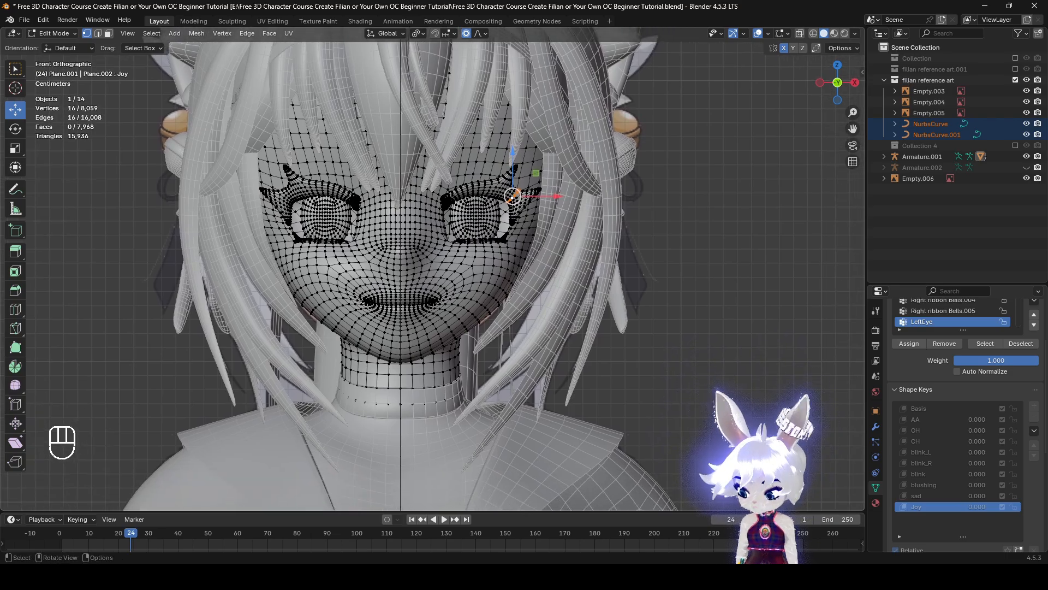
scroll(374, 288, "up", 2)
scroll(490, 346, "up", 4)
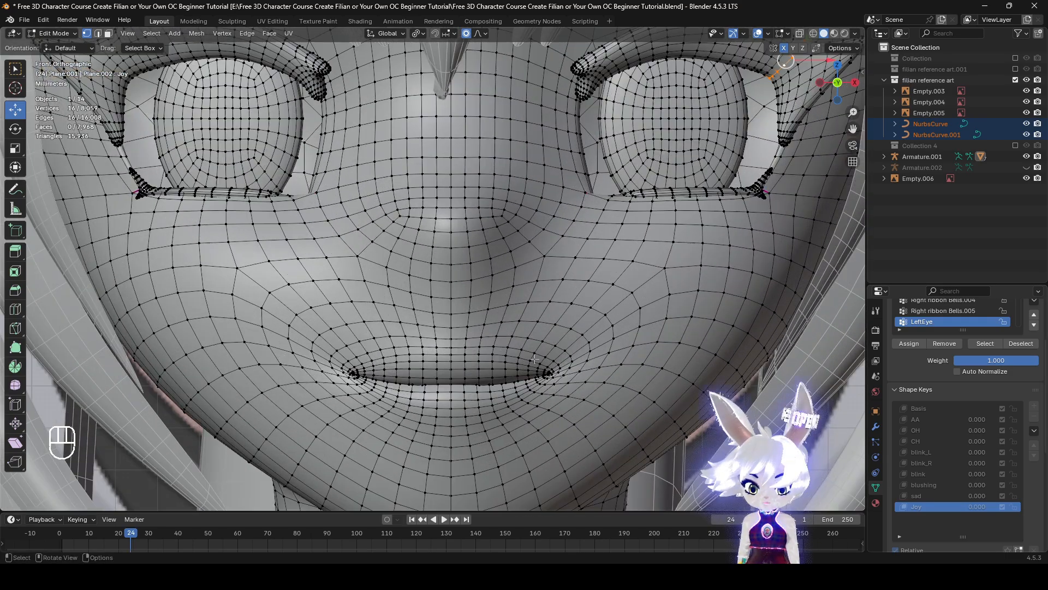
left_click(451, 378)
key("g")
right_click(628, 431)
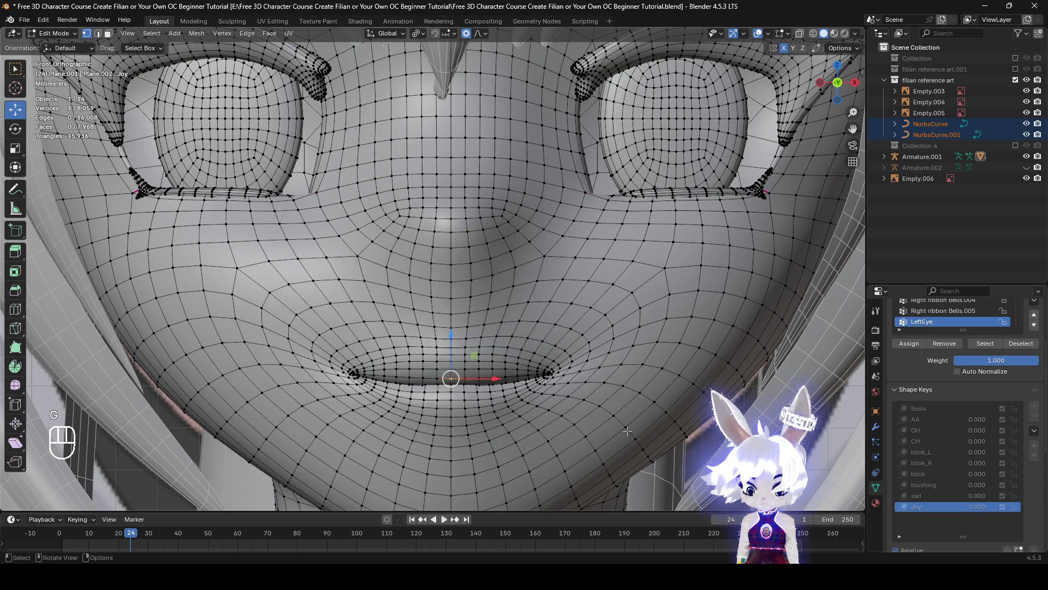
key("g")
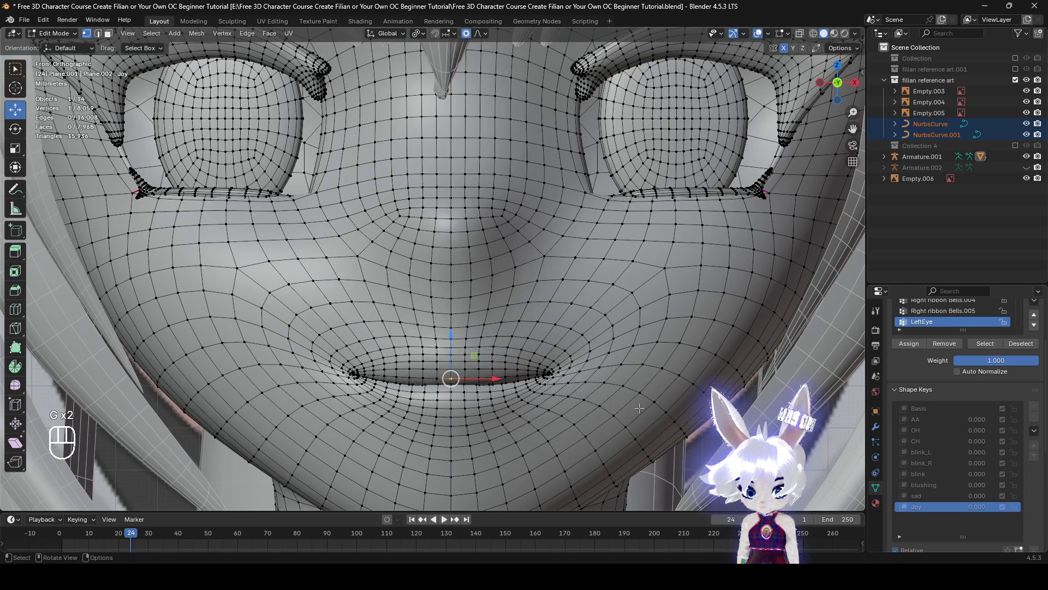
right_click(639, 408)
Return to Object Mode with the Joy shape key still selected
scroll(639, 407, "down", 4)
left_click(60, 33)
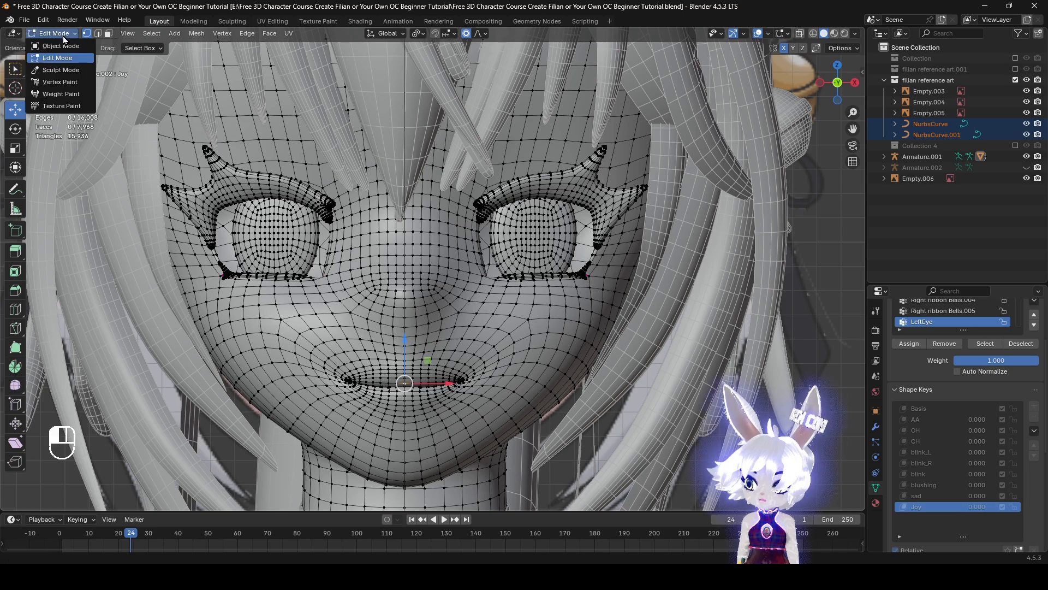
left_click(65, 46)
scroll(492, 246, "down", 1)
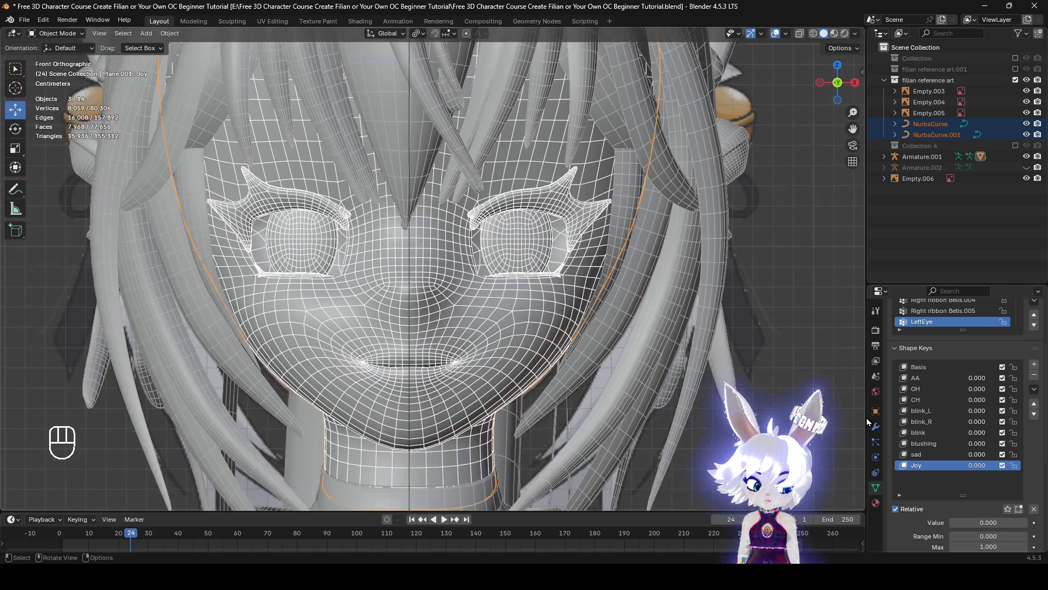
Set the blink shape key's value to 1.000 and select the AA key
left_click(942, 433)
left_click_drag(987, 526, 948, 522)
left_click(941, 378)
Examine the laughing face in the reference art and compare it with the modelled head's closed eyes and mouth
scroll(709, 333, "down", 12)
middle_click_drag(706, 332, 281, 351, "shift")
scroll(663, 299, "up", 5)
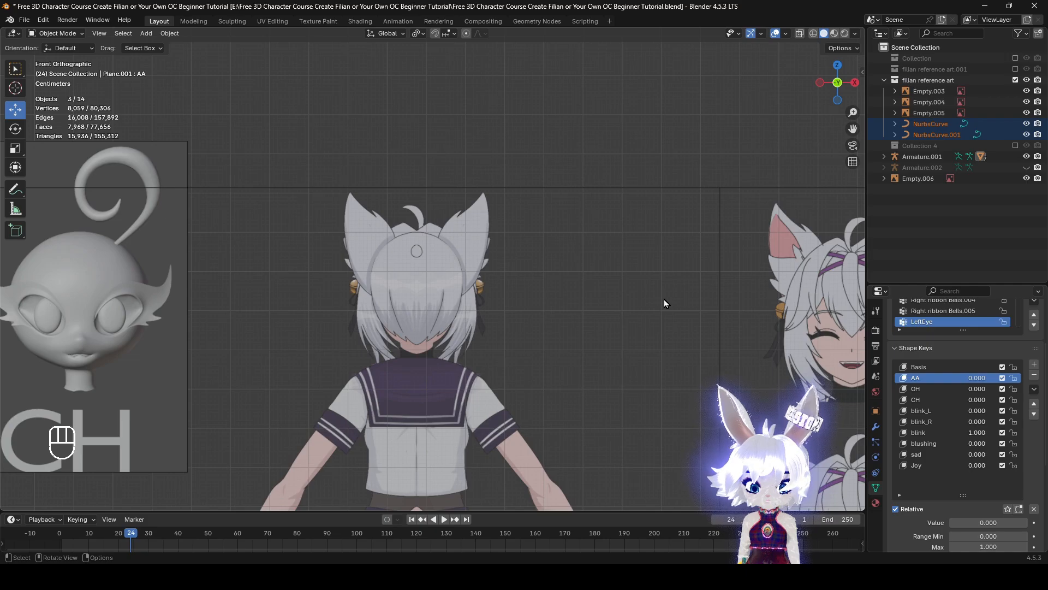
middle_click_drag(471, 340, 368, 367, "shift")
scroll(122, 351, "up", 1)
middle_click_drag(121, 347, 499, 284, "shift")
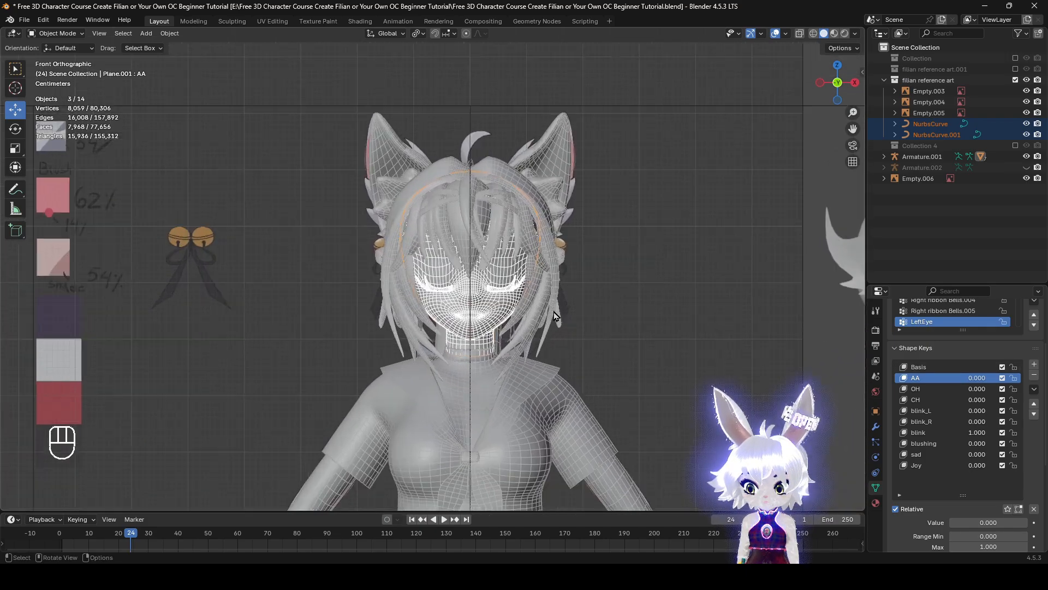
scroll(573, 320, "up", 7)
scroll(974, 504, "up", 1)
scroll(962, 458, "down", 1)
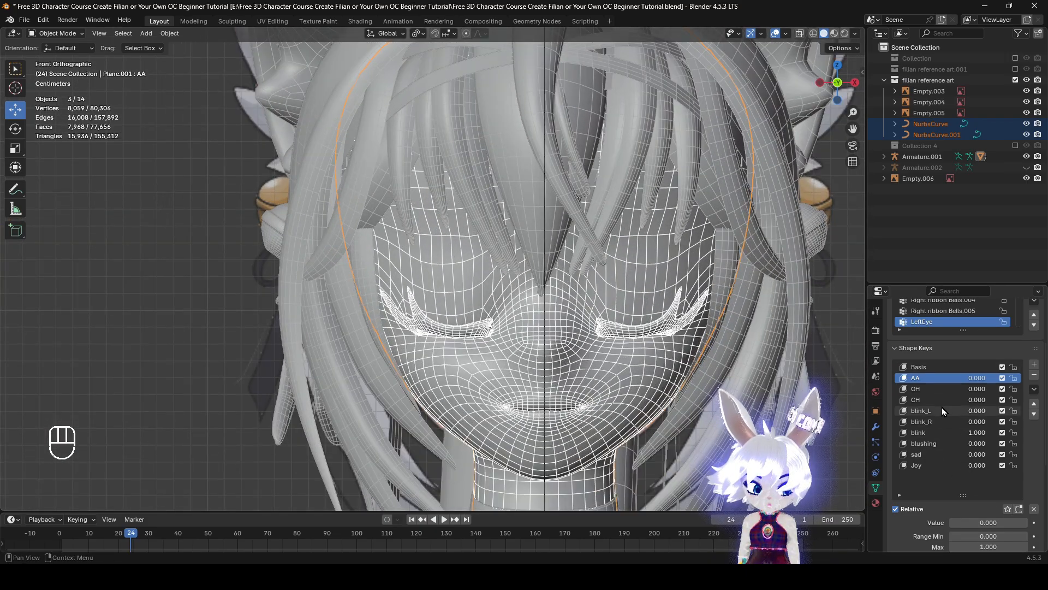
Set the AA and CH shape keys to 0.500 each to open the mouth
left_click(941, 404)
mouse_move(967, 523)
left_mouse_down()
mouse_move(1020, 523)
mouse_move(973, 523)
left_mouse_up()
left_click(945, 379)
left_click(945, 400)
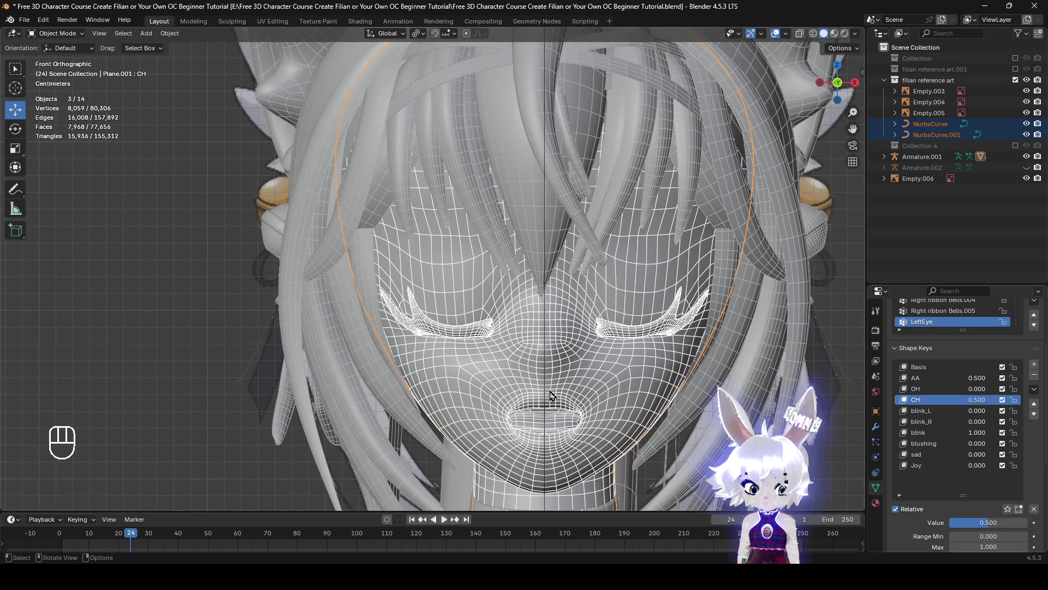
middle_click_drag(548, 392, 555, 340, "shift")
scroll(552, 341, "up", 2)
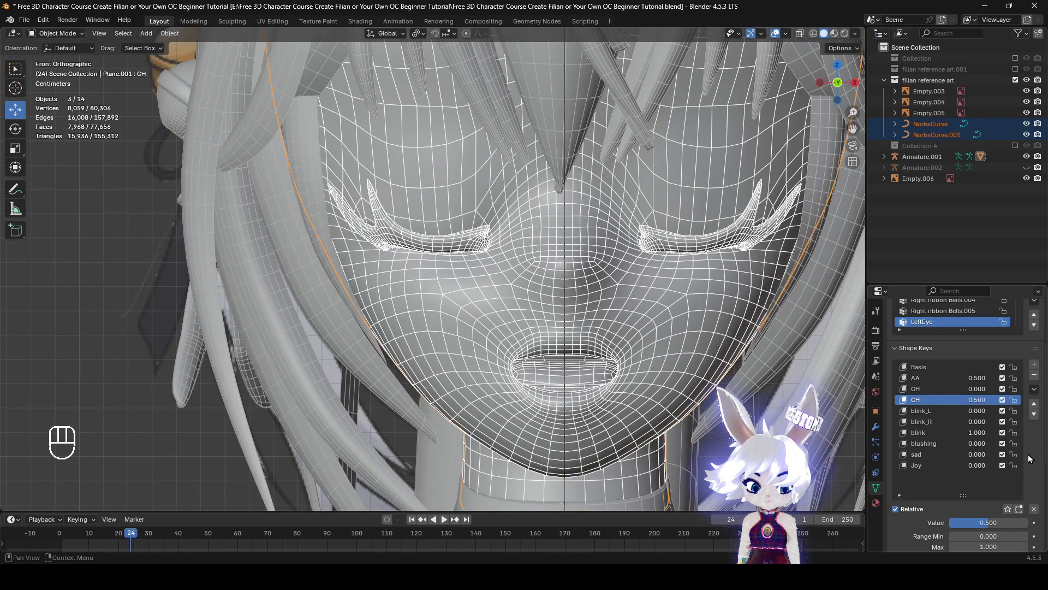
Create a new shape key from the current mix, clear all key values, set the new key to 1.000 and enter Edit Mode
left_click(1034, 389)
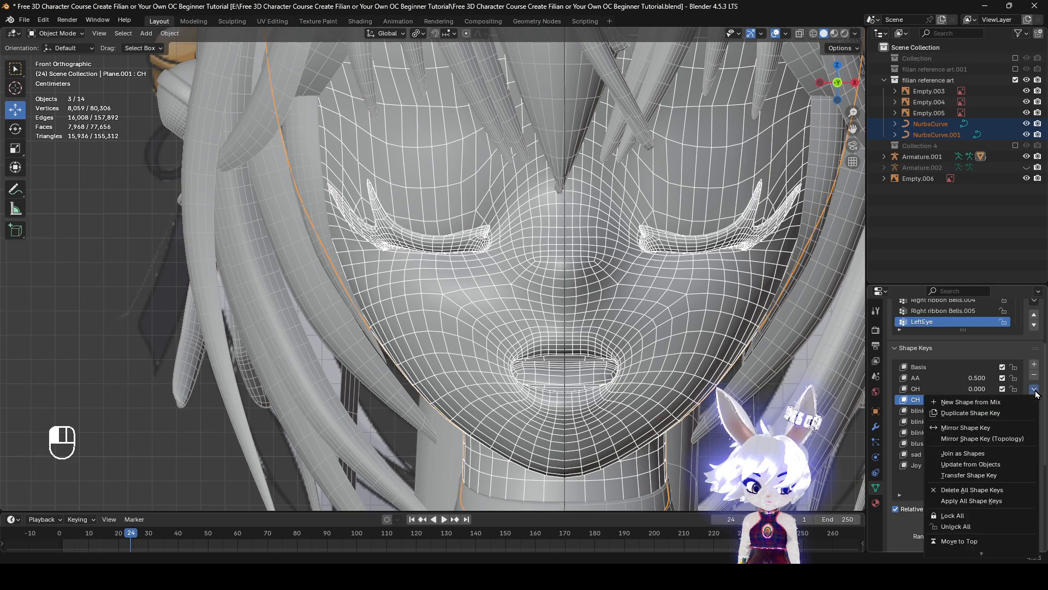
left_click(1005, 404)
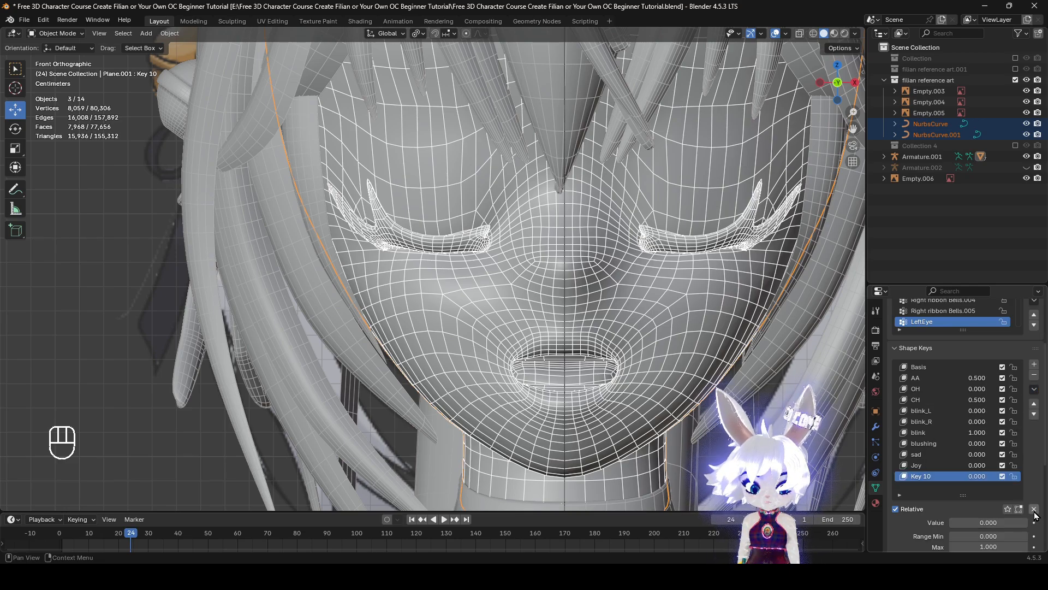
left_click(1034, 509)
left_click_drag(969, 524, 1015, 524)
key("Tab")
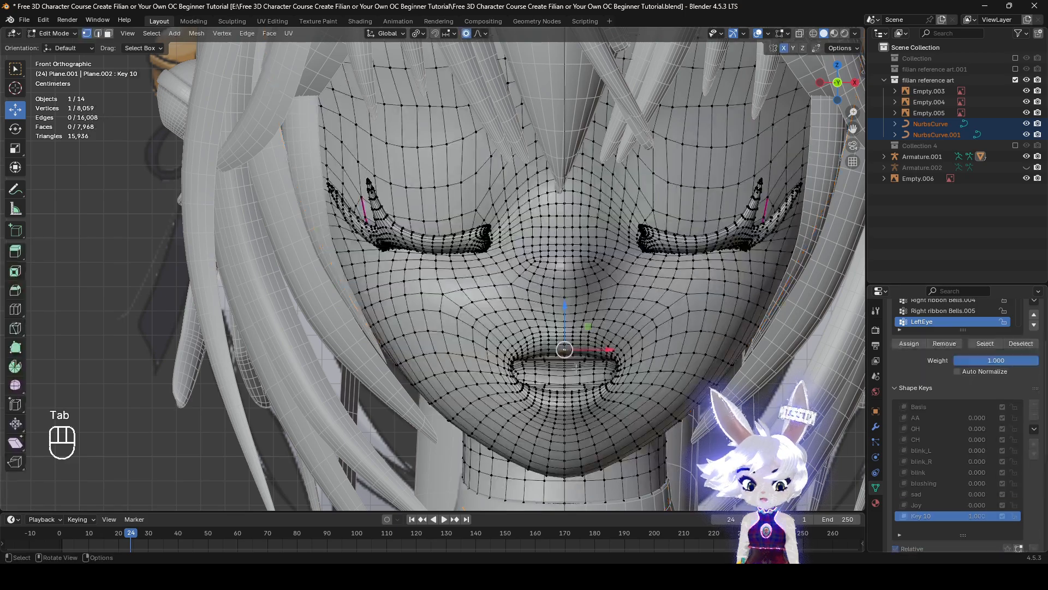
Raise the mouth corners about 0.0035 m using proportional editing with a size of 0.018
scroll(701, 398, "up", 2)
middle_click_drag(778, 423, 594, 312, "shift")
scroll(594, 313, "up", 2)
key("g")
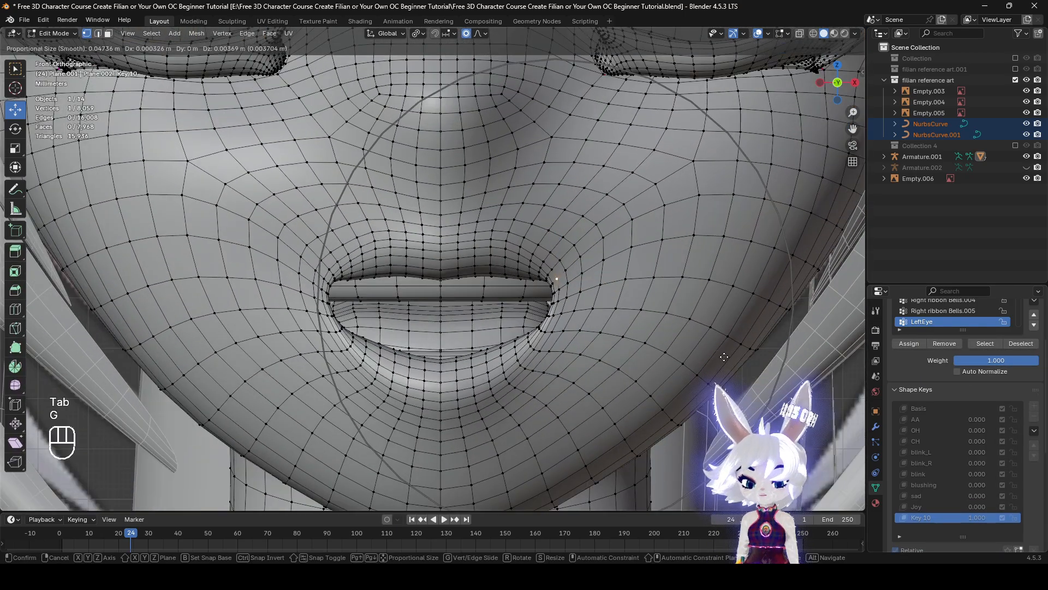
scroll(729, 352, "up", 10)
right_click(729, 361)
middle_click_drag(661, 312, 727, 366, "shift")
key("g")
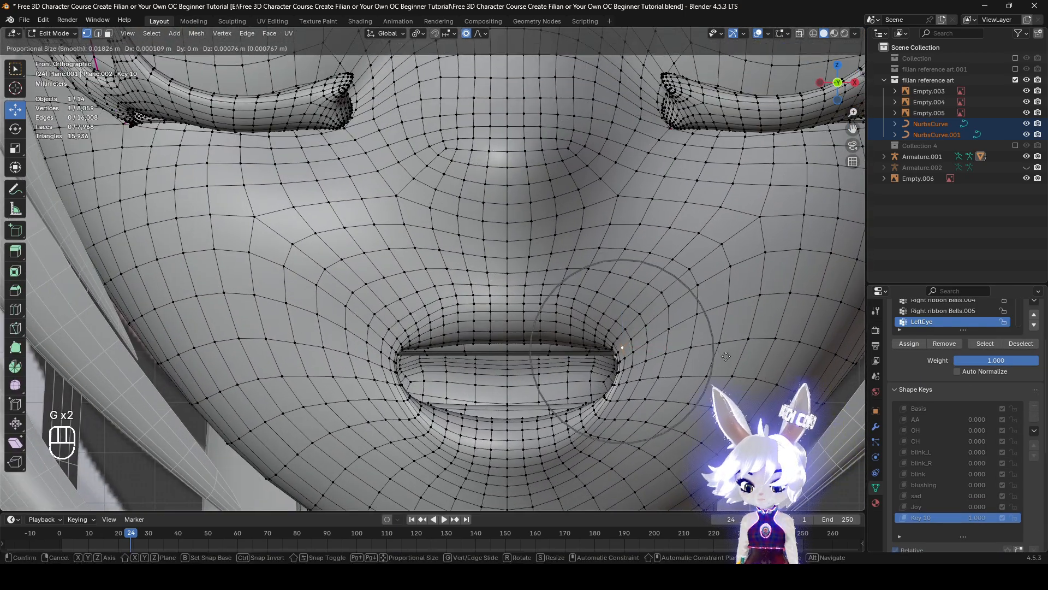
scroll(727, 358, "down", 4)
left_click(728, 350)
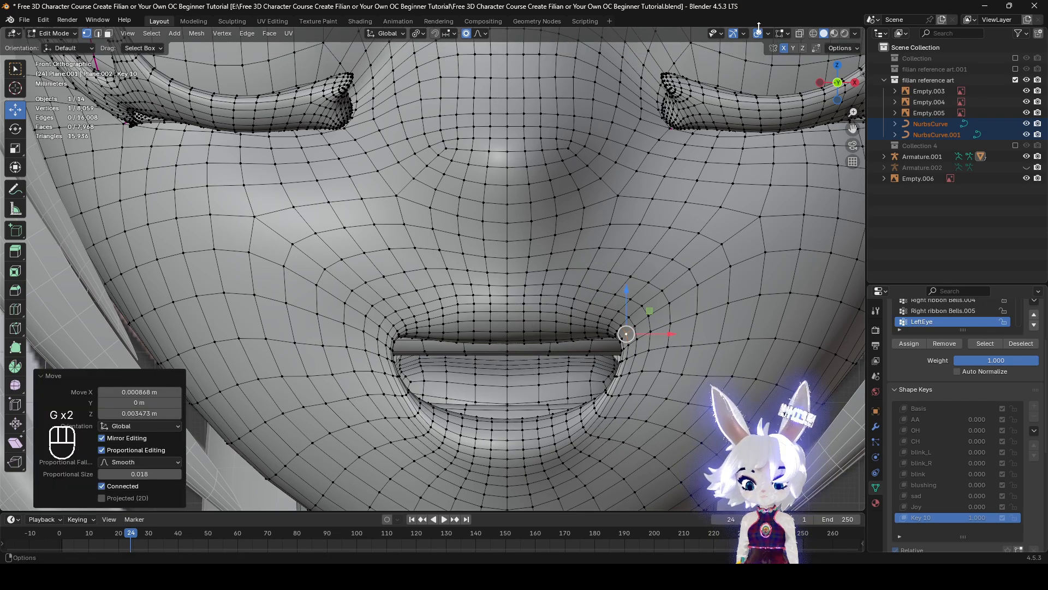
Try to lower the upper lip near the mouth corners with the viewport overlays hidden
left_click(758, 33)
scroll(694, 217, "down", 2)
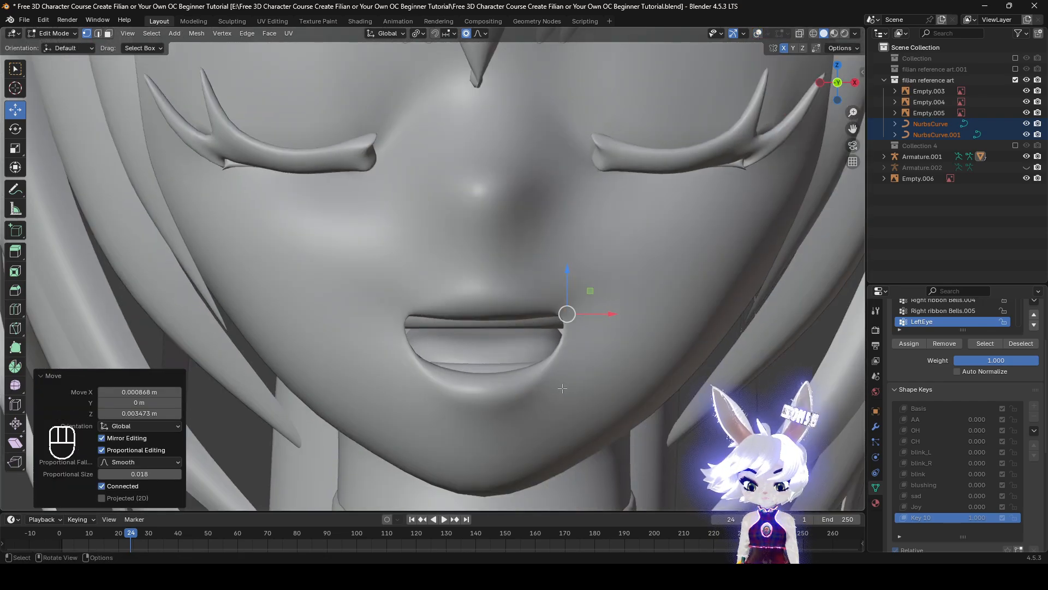
scroll(562, 388, "up", 1)
left_click(586, 379)
key("g")
right_click(622, 392)
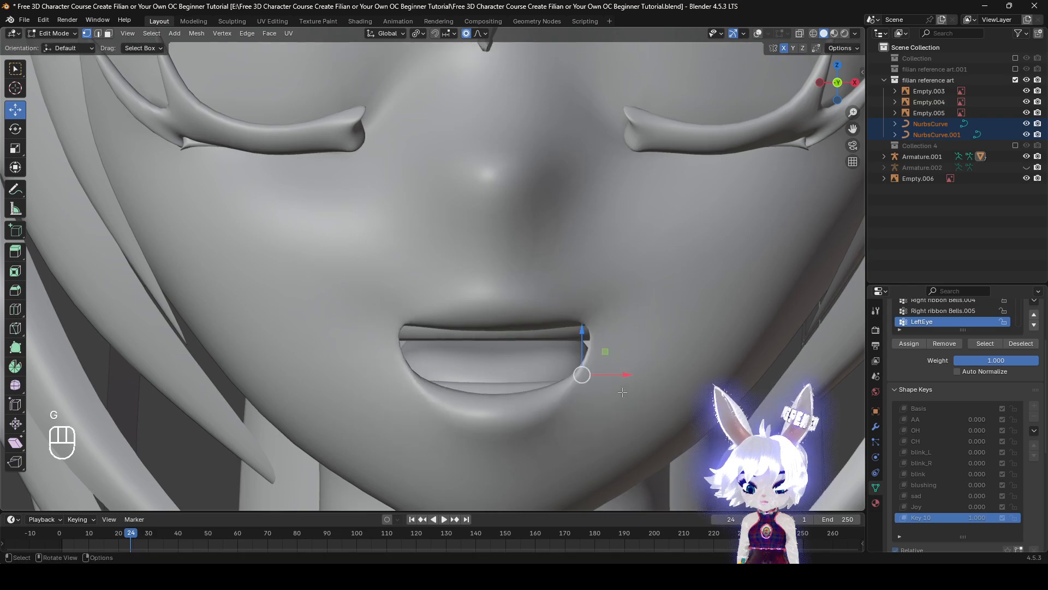
key("g")
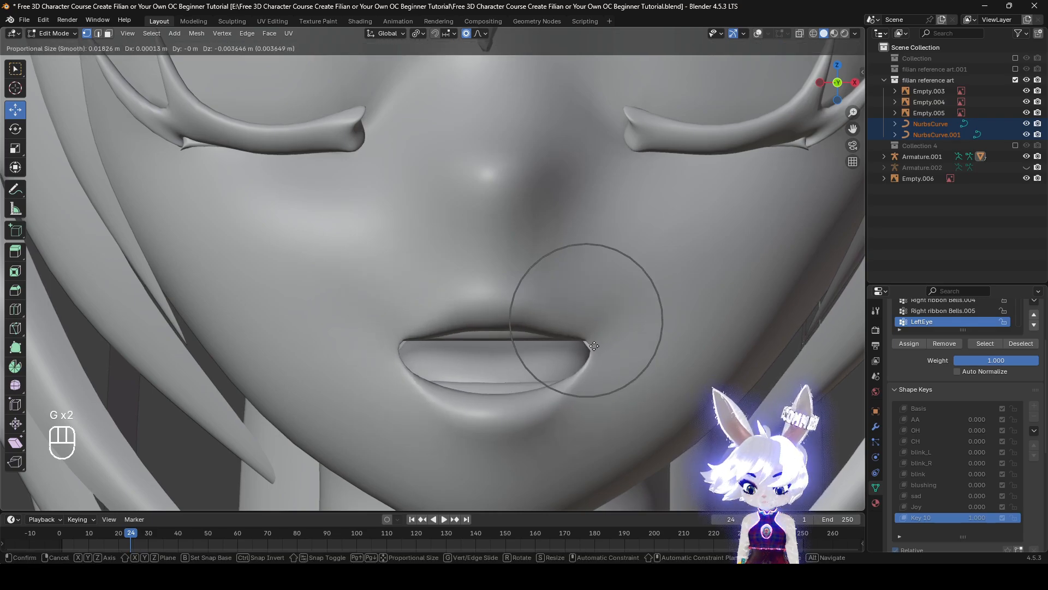
left_click(591, 322)
key("g")
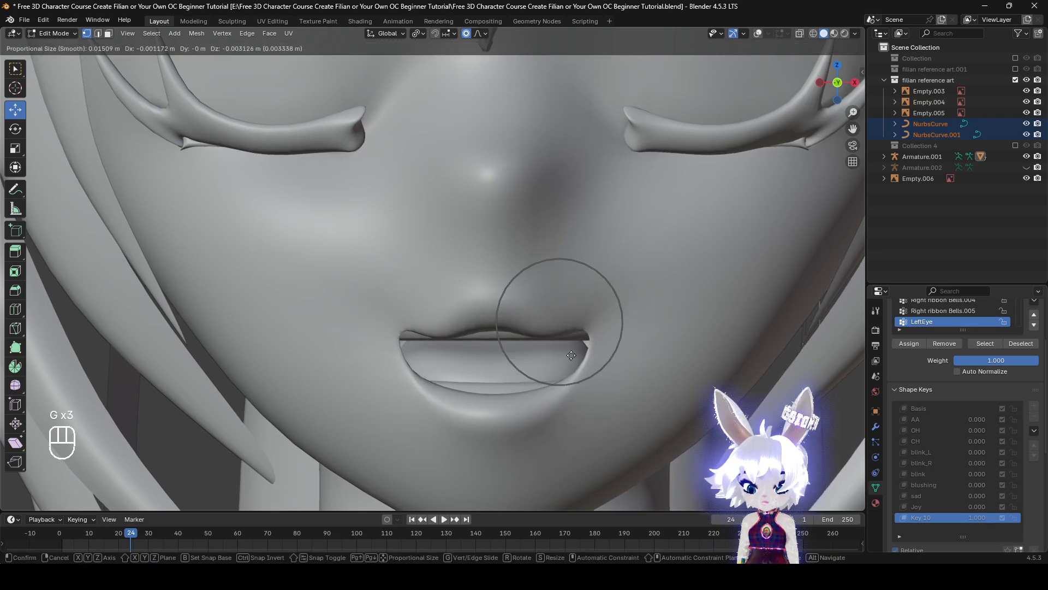
left_click(571, 354)
Undo the last upper lip move and inspect the mouth
scroll(590, 360, "down", 5)
middle_click_drag(601, 366, 613, 284, "shift")
scroll(595, 445, "up", 5)
key("ctrl+z")
scroll(613, 284, "down", 5)
scroll(613, 284, "up", 5)
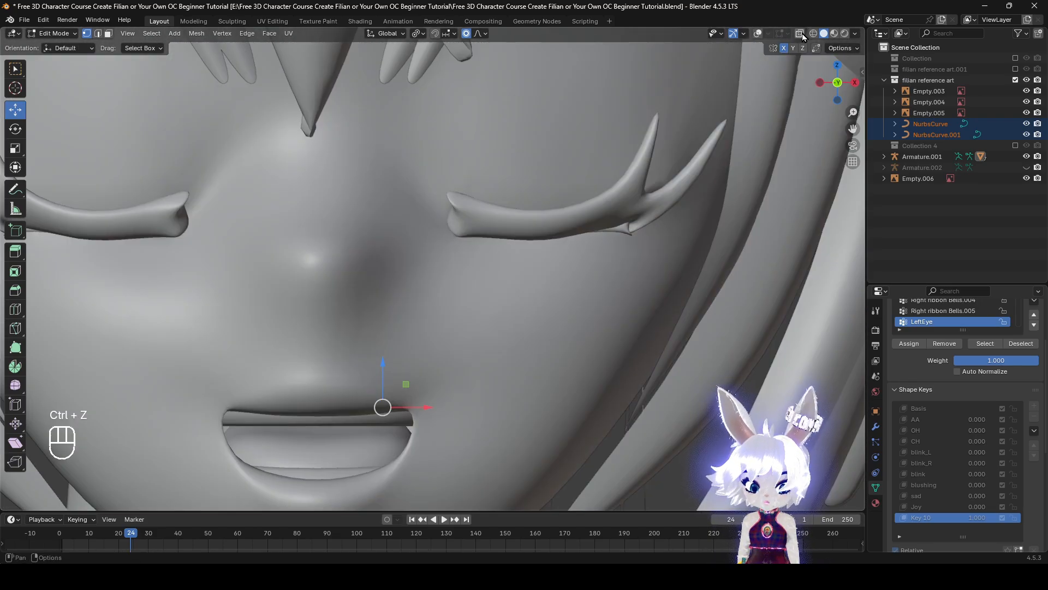
Show the overlays again and try rotating the upper eyelid from a vertex at its middle
left_click(761, 34)
middle_click_drag(552, 272, 555, 372, "shift")
scroll(554, 371, "up", 1)
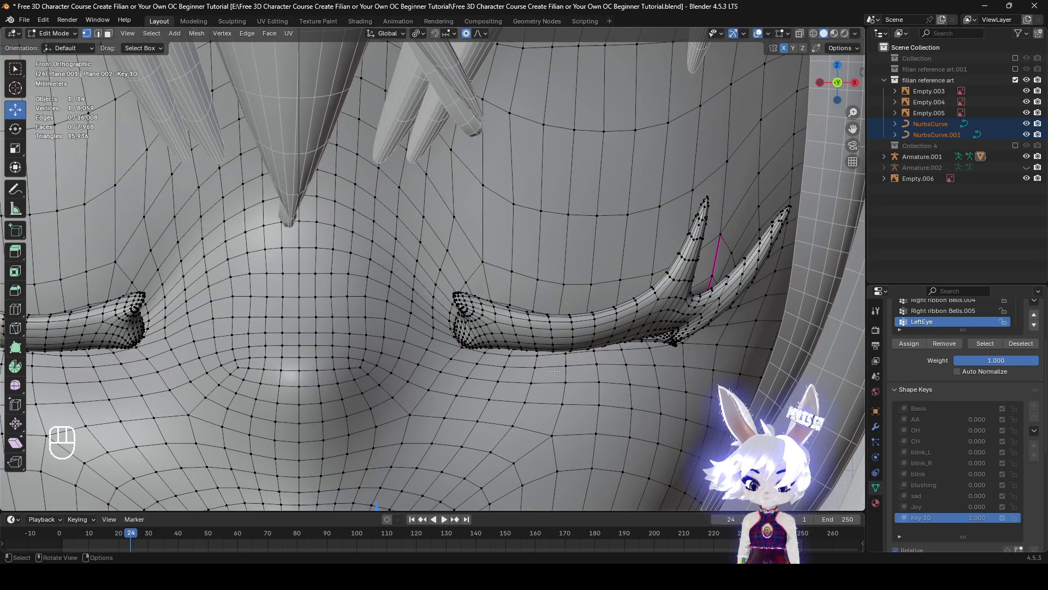
scroll(545, 303, "up", 1)
left_click(553, 319, "shift")
scroll(554, 323, "down", 5)
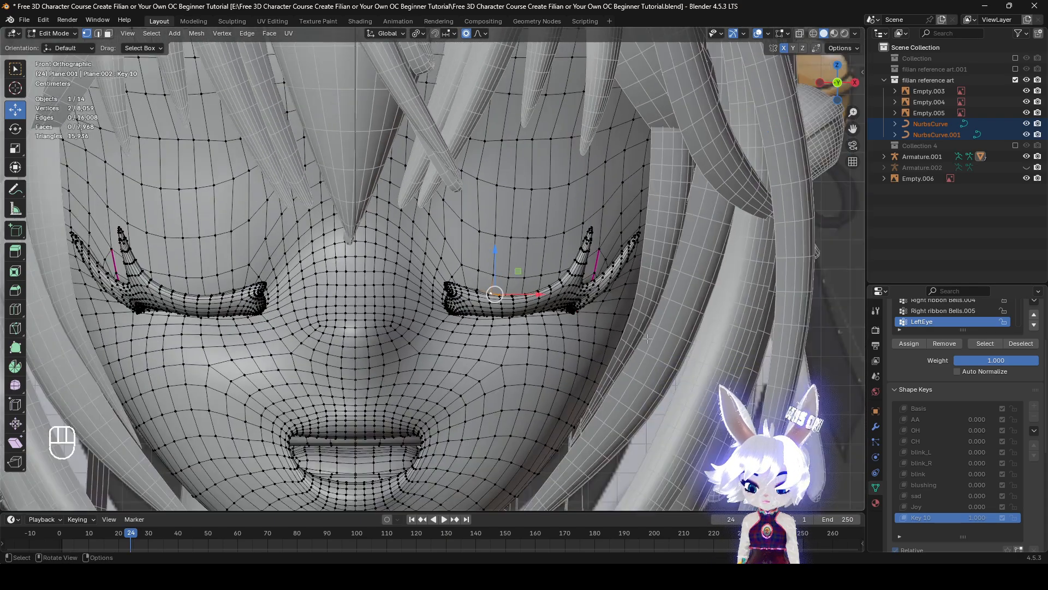
key("r")
scroll(579, 374, "down", 15)
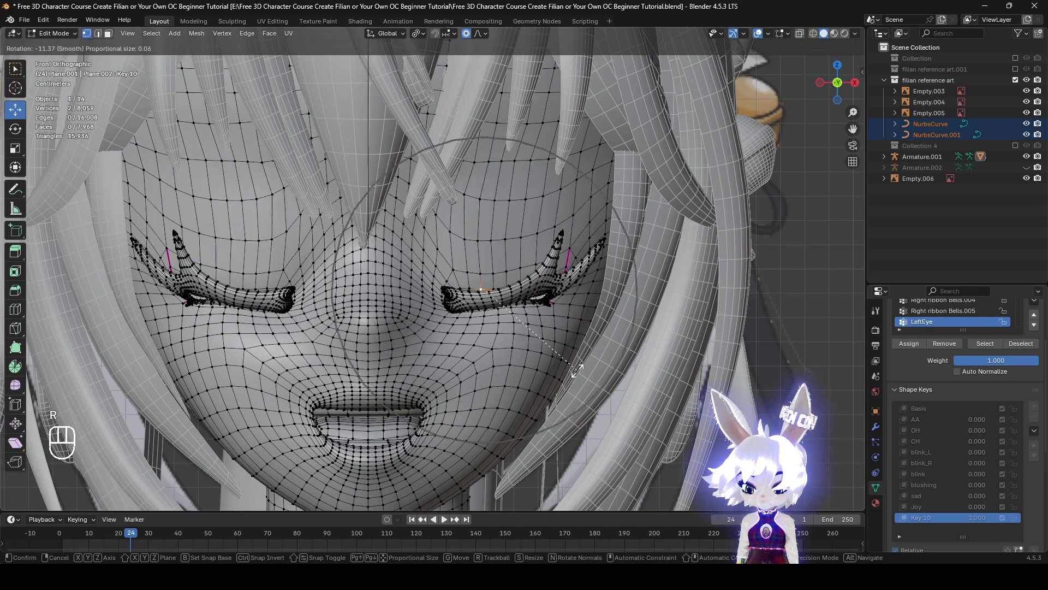
right_click(578, 372)
Select both linked eye meshes from inside the head, hide them and return to the front view
middle_click_drag(573, 262, 546, 295)
scroll(546, 295, "up", 3)
middle_click_drag(655, 328, 748, 400, "shift")
key("l")
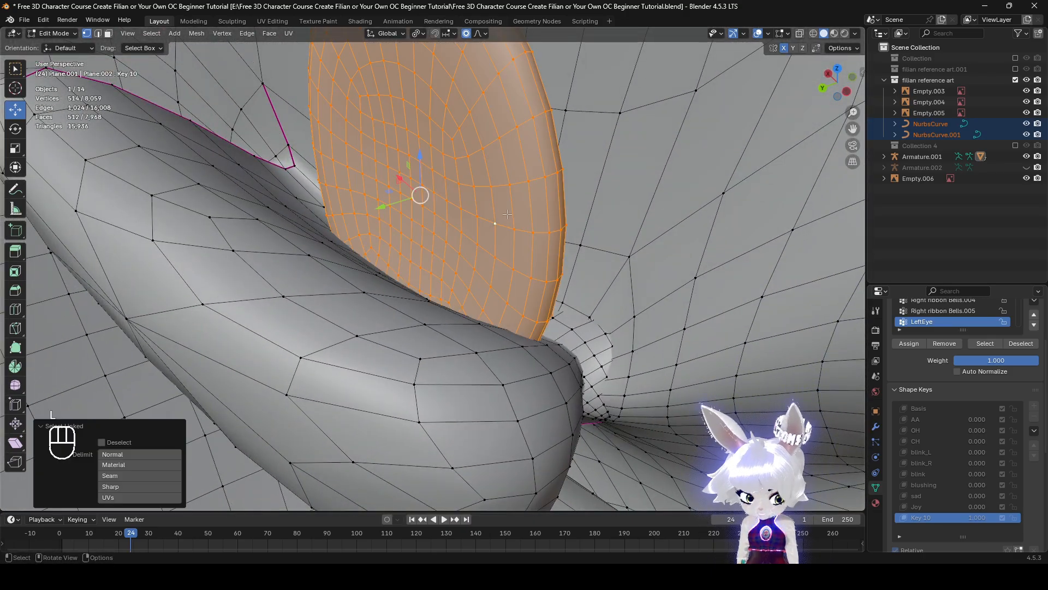
scroll(518, 235, "down", 4)
middle_click_drag(527, 246, 558, 259)
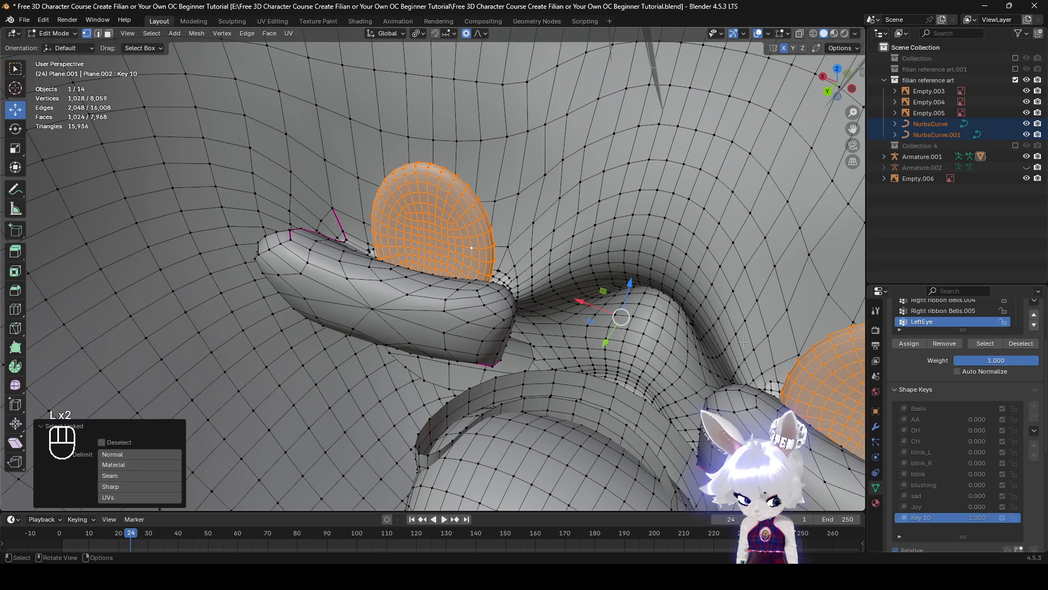
key("h")
middle_click_drag(743, 342, 377, 224, "alt")
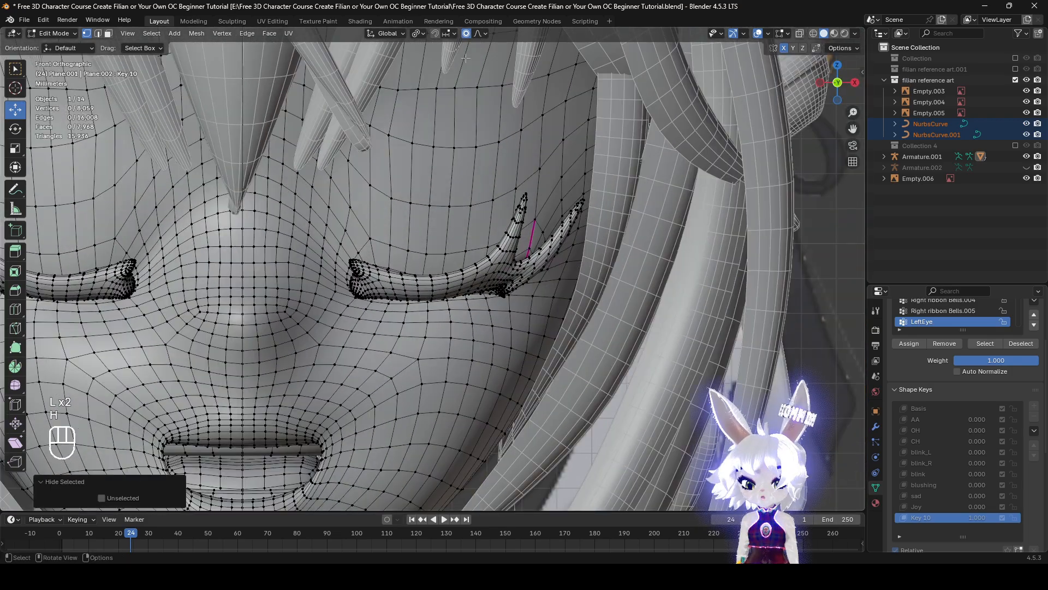
Turn off Connected Only for proportional editing and try rotating from a vertex just above the closed eyelid
left_click(484, 34)
left_click(474, 55)
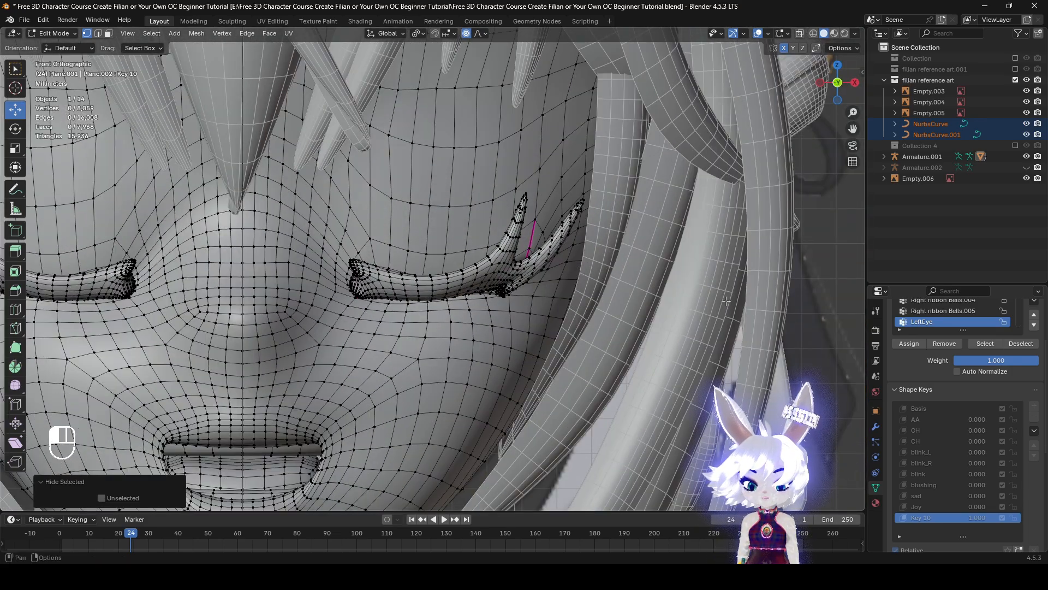
left_click(445, 256)
scroll(445, 257, "down", 1)
middle_click_drag(446, 259, 592, 217, "shift")
key("r")
right_click(673, 371)
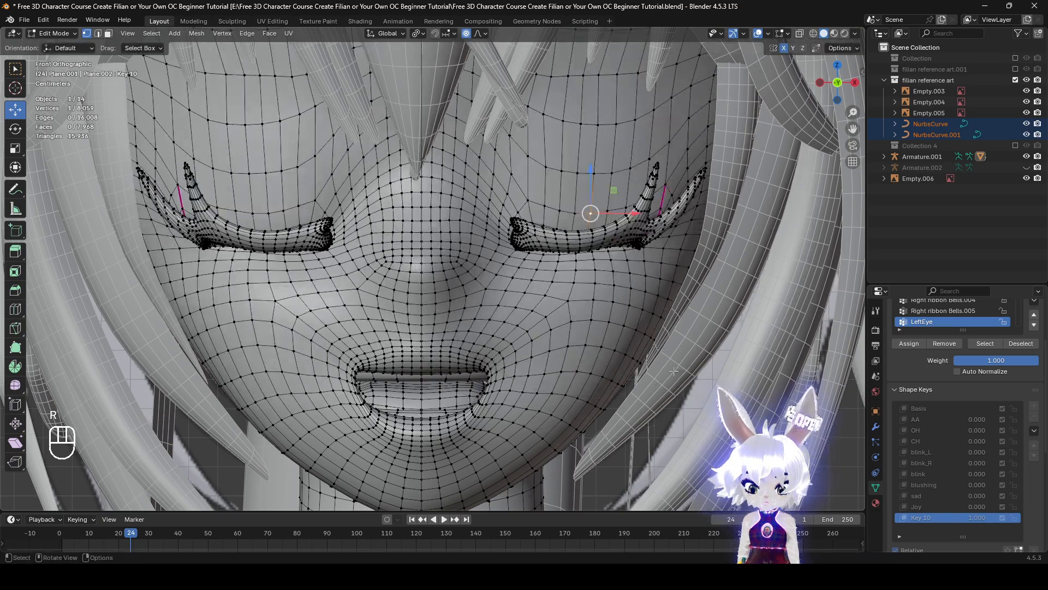
Hide the overlays and rotate the closed eyelids about 9.6° with a proportional size of 0.057
left_click(759, 34)
key("r")
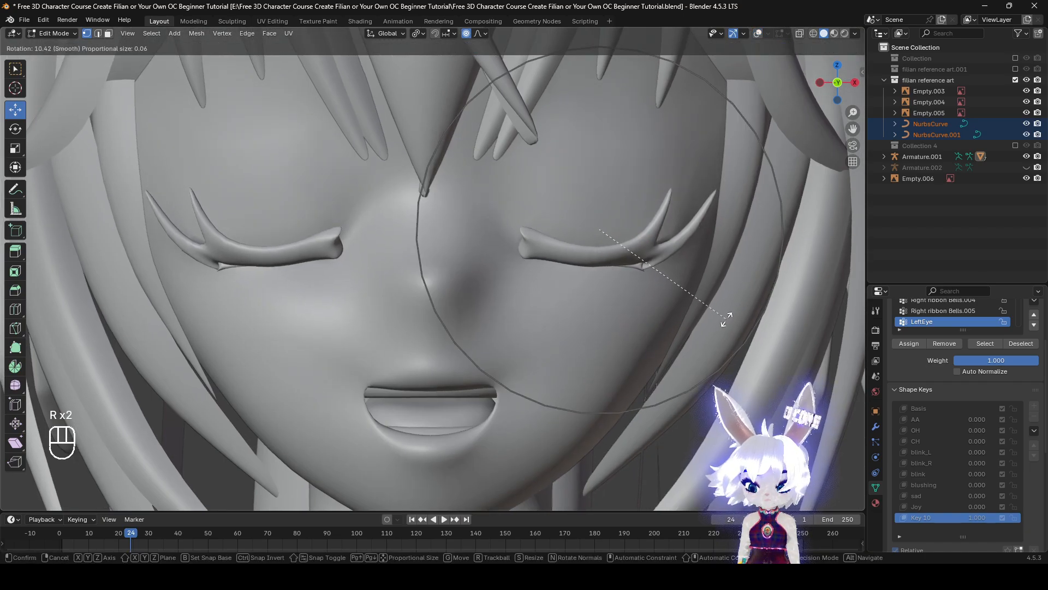
scroll(727, 319, "up", 2)
right_click(727, 319)
scroll(728, 319, "down", 3)
middle_click_drag(728, 309, 728, 330, "shift")
key("r")
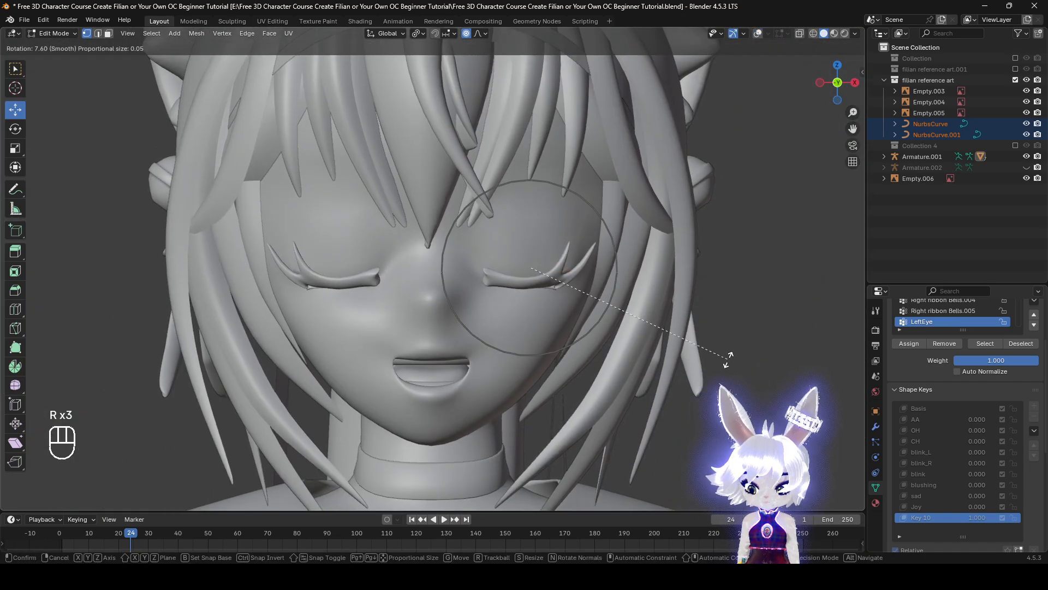
scroll(726, 371, "down", 1)
right_click(721, 387)
key("r")
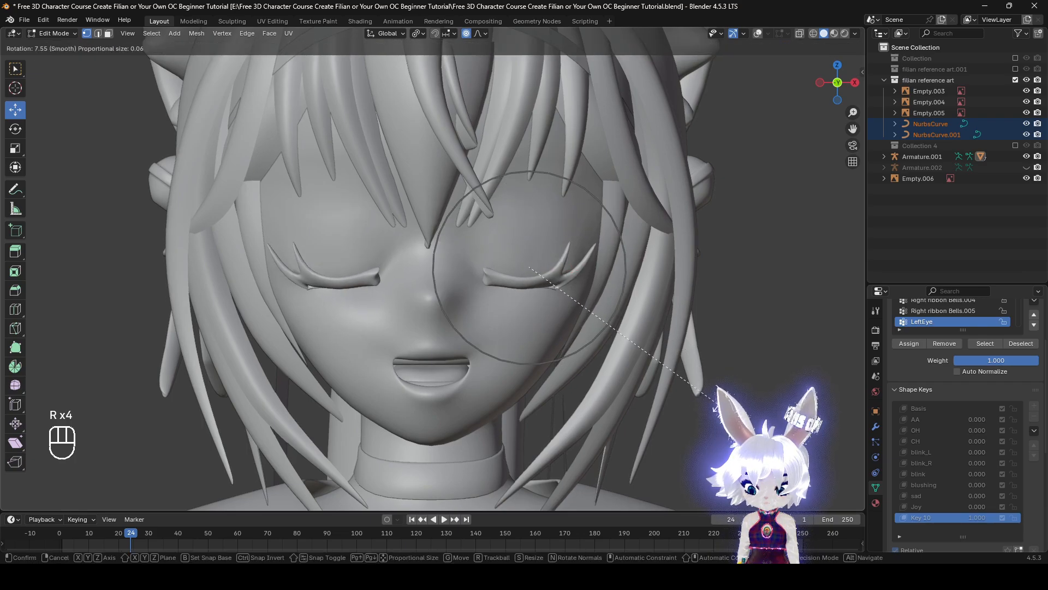
left_click(711, 416)
scroll(584, 420, "up", 1)
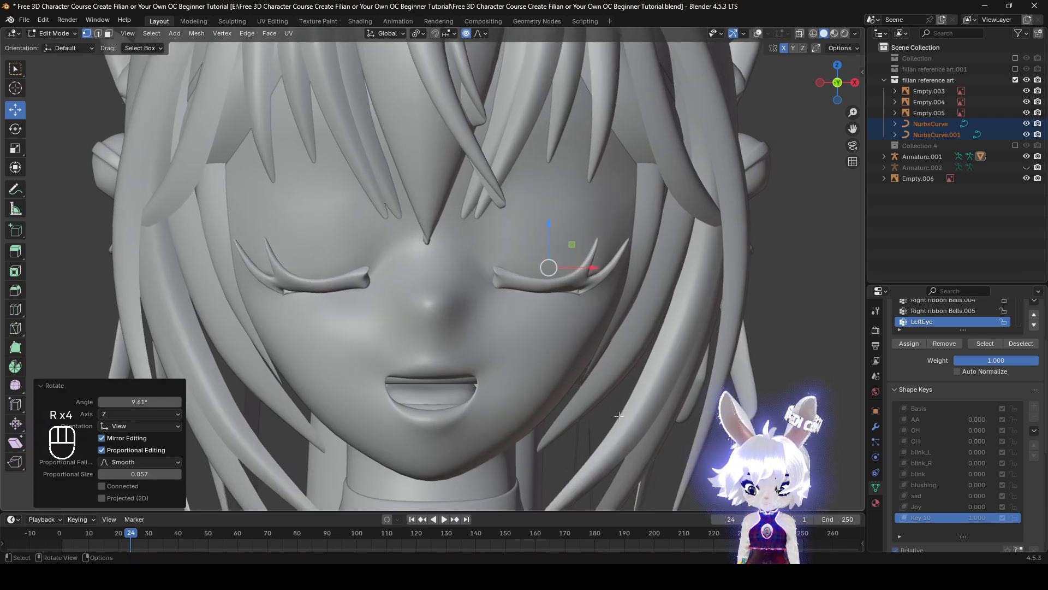
key("ctrl+z")
key("ctrl+shift+z")
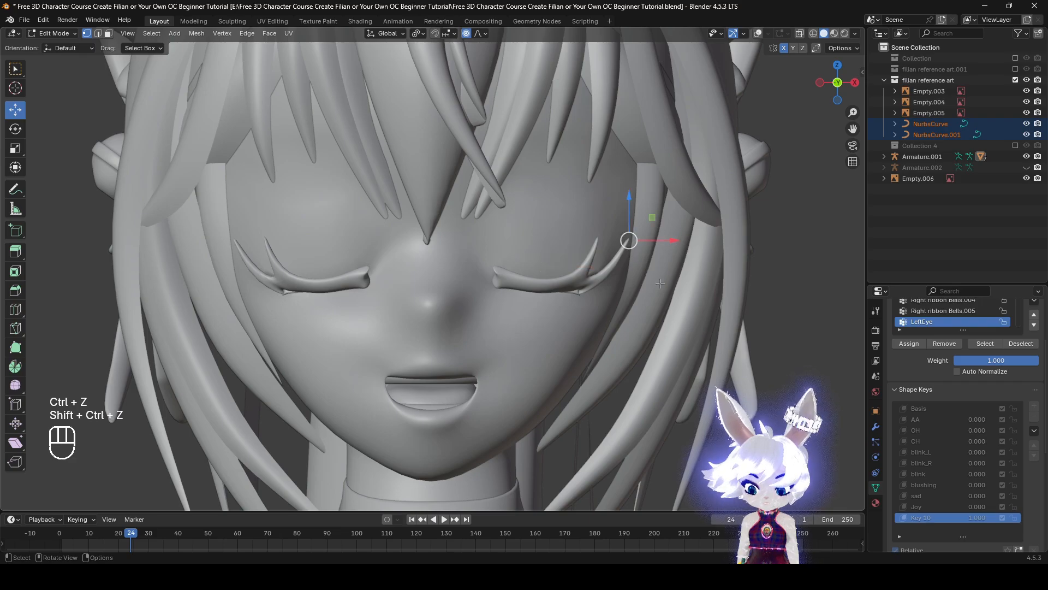
Show the overlays again and try rotating from the outer eyelash tip with proportional editing
left_click(484, 33)
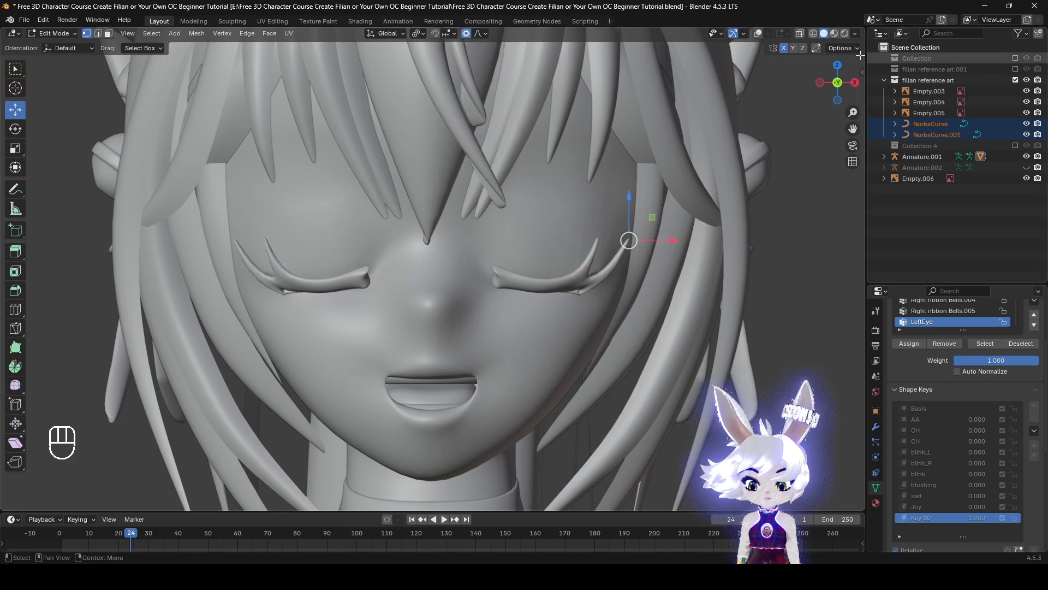
left_click(758, 33)
scroll(757, 320, "up", 2)
key("r")
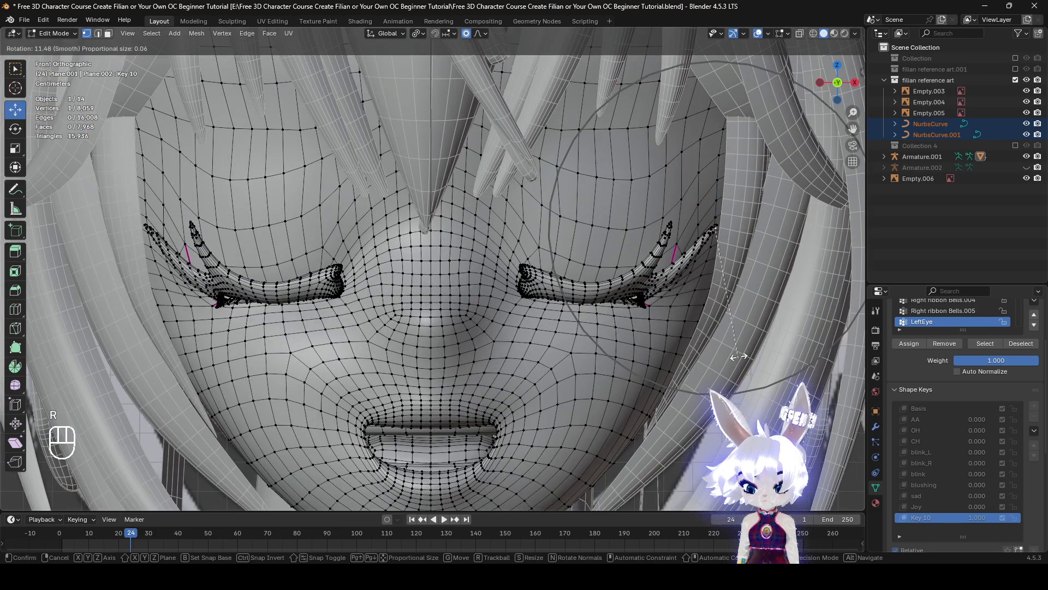
right_click(648, 375)
scroll(607, 387, "down", 2)
middle_click_drag(606, 387, 519, 398)
scroll(542, 389, "up", 2)
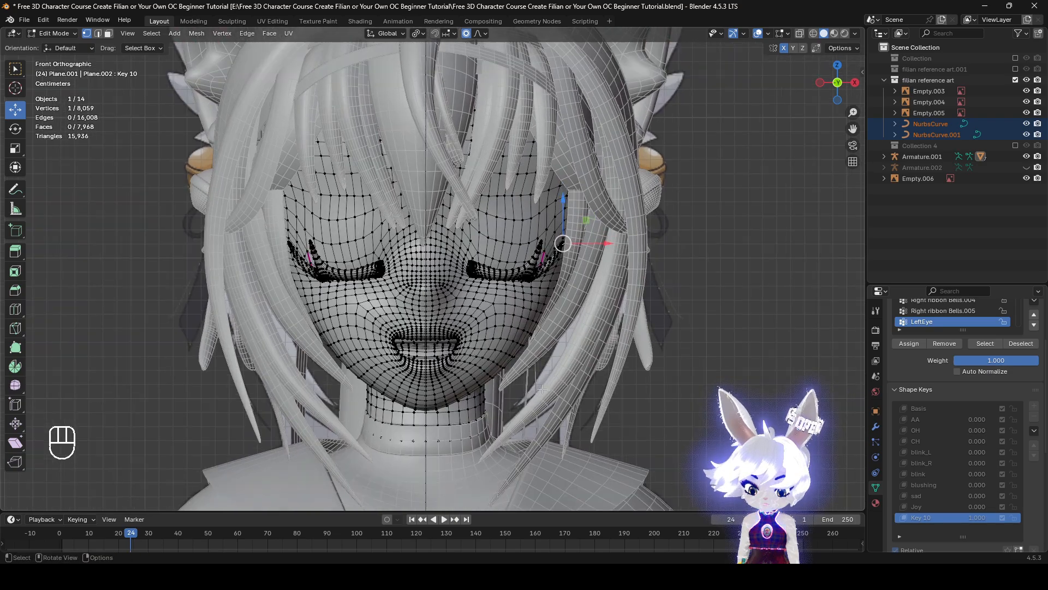
key("alt+s")
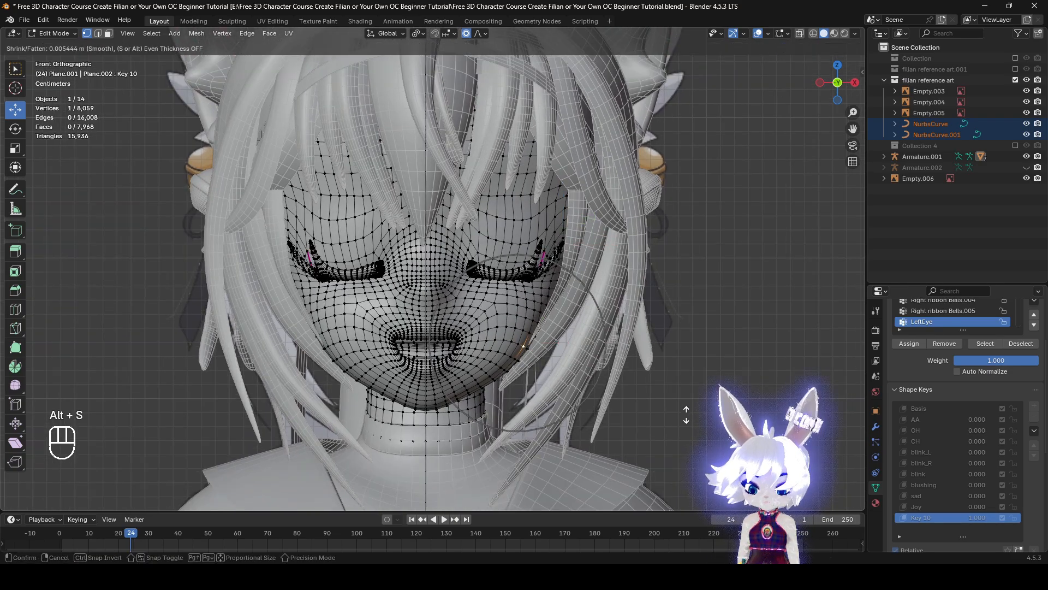
right_click(686, 412)
key("alt+s")
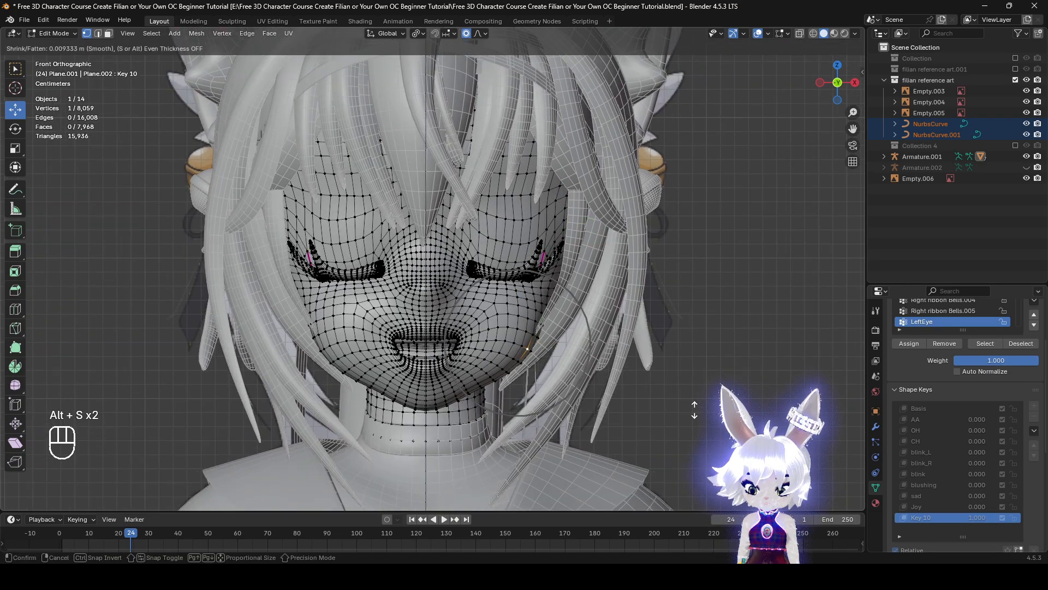
right_click(694, 418)
key("alt+s")
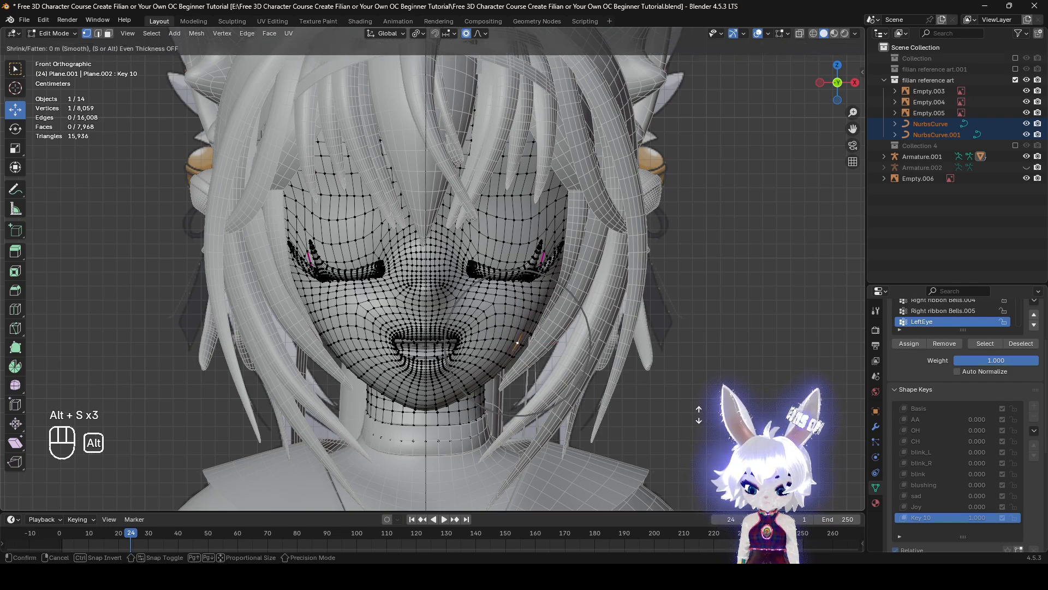
right_click(698, 408)
key("alt+s")
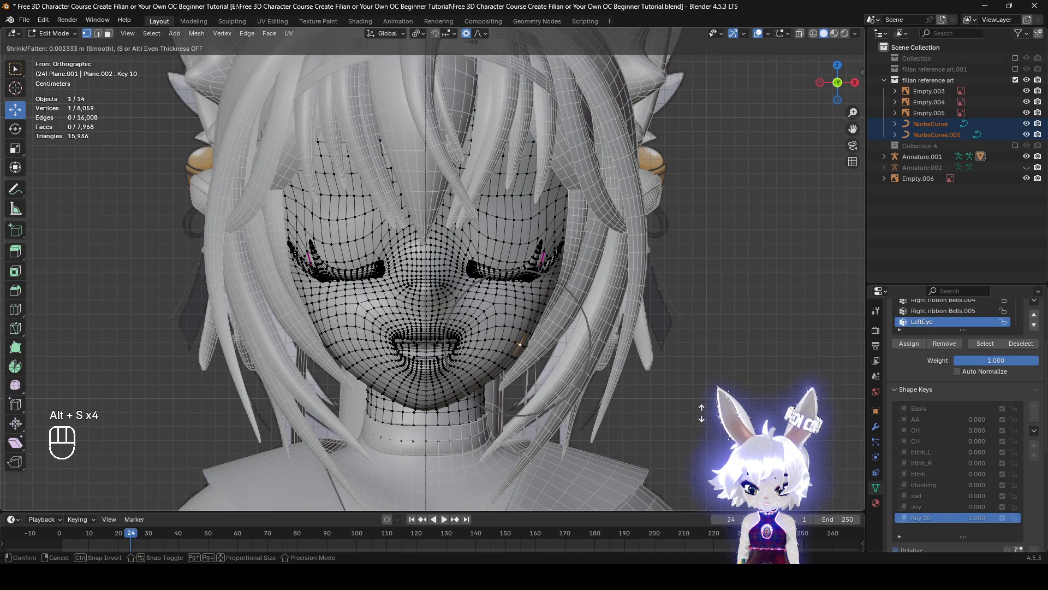
right_click(701, 414)
Adjust the lower cheek with Shrink/Fatten and proportional editing, and compare the face before and after the change
middle_click_drag(703, 414, 623, 411)
key("alt+s")
left_click(703, 416)
key("ctrl+z")
key("ctrl+shift+z")
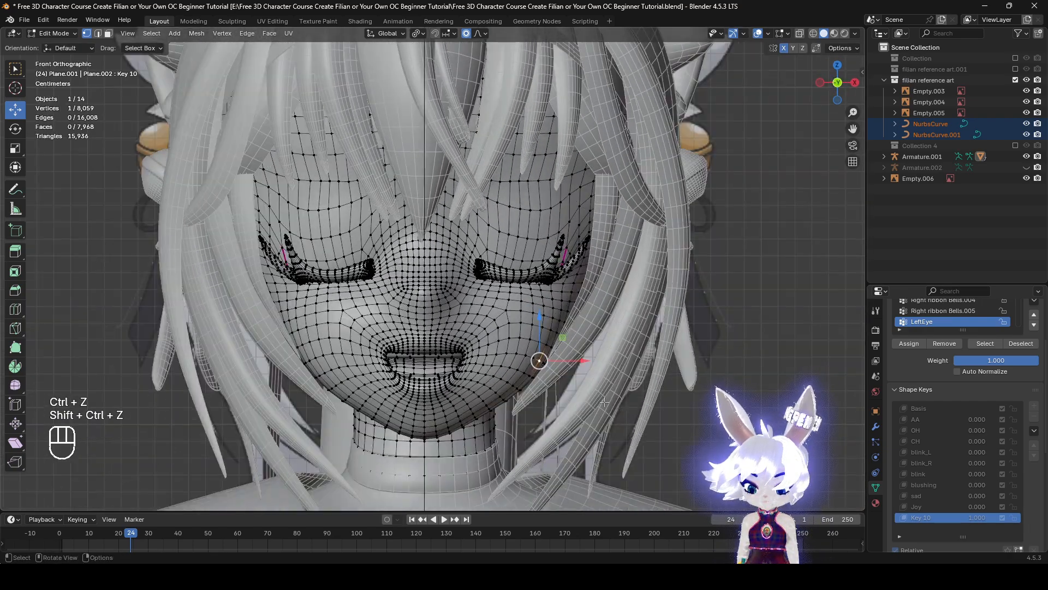
key("ctrl+z")
key("ctrl+shift+z")
Return to Object Mode and scrub the value of shape key Key 10 to preview the expression, leaving it at 1.000
left_click(54, 33)
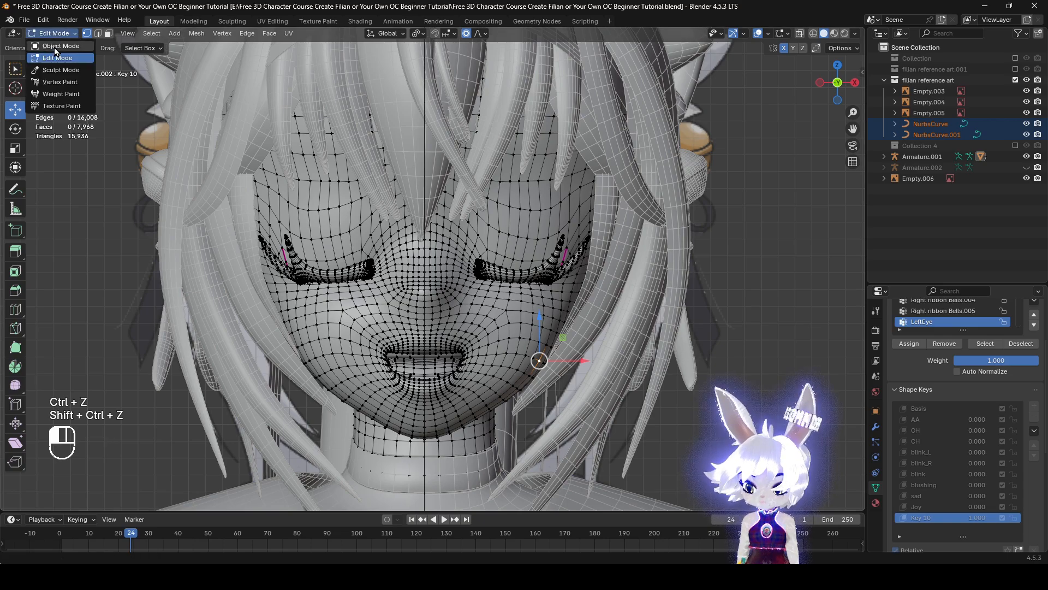
left_click(54, 48)
key("z")
scroll(710, 420, "up", 2)
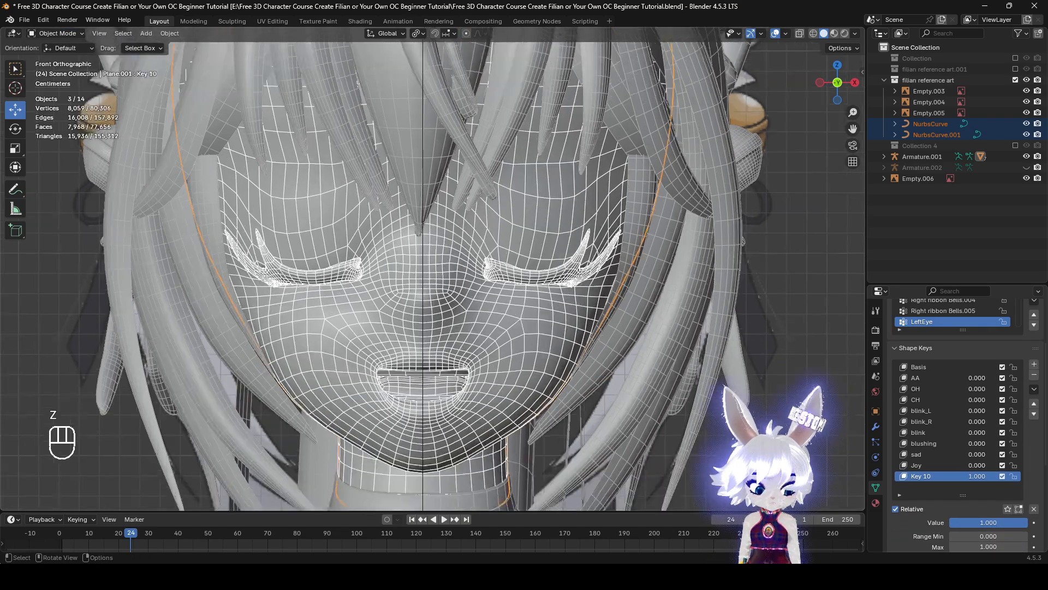
mouse_move(1007, 523)
left_mouse_down()
mouse_move(988, 523)
mouse_move(1010, 523)
left_mouse_up()
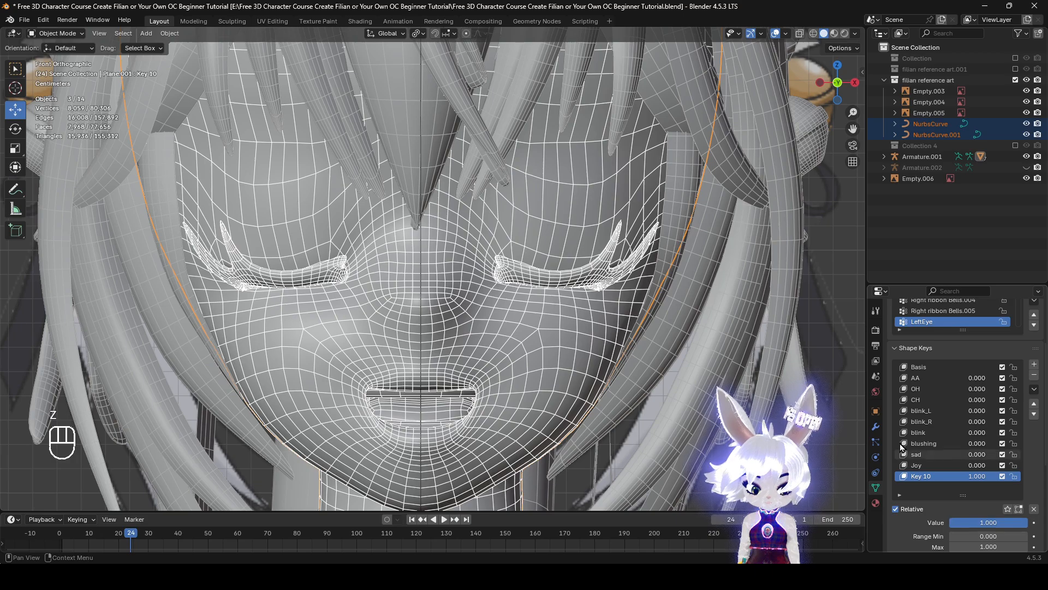
Test the values of the AA and blink shape keys on top of the current expression
left_click(917, 378)
middle_click_drag(386, 380, 408, 366, "shift")
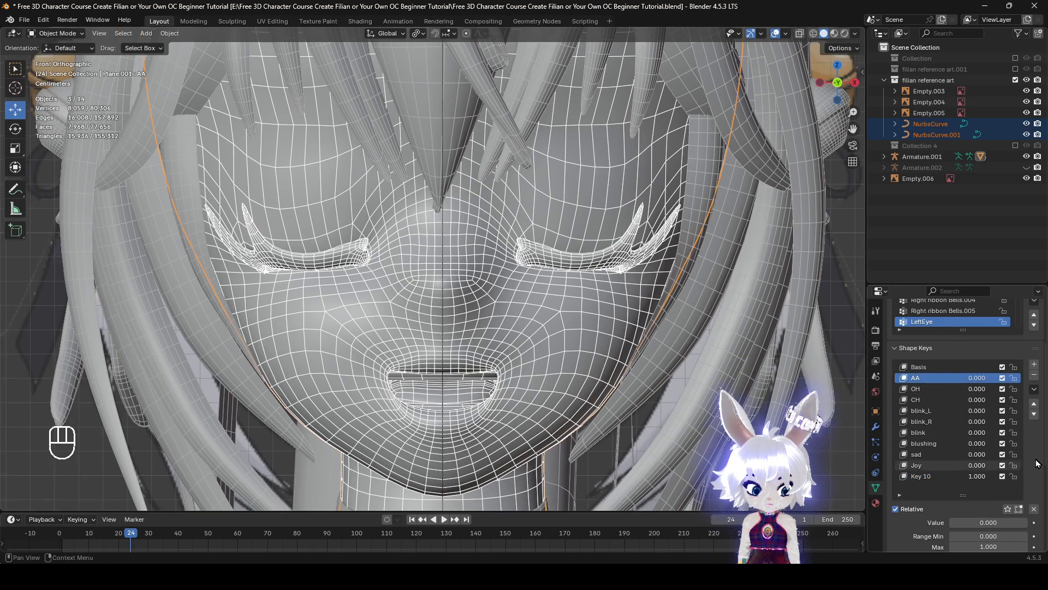
left_click(918, 432)
left_click_drag(977, 523, 952, 523)
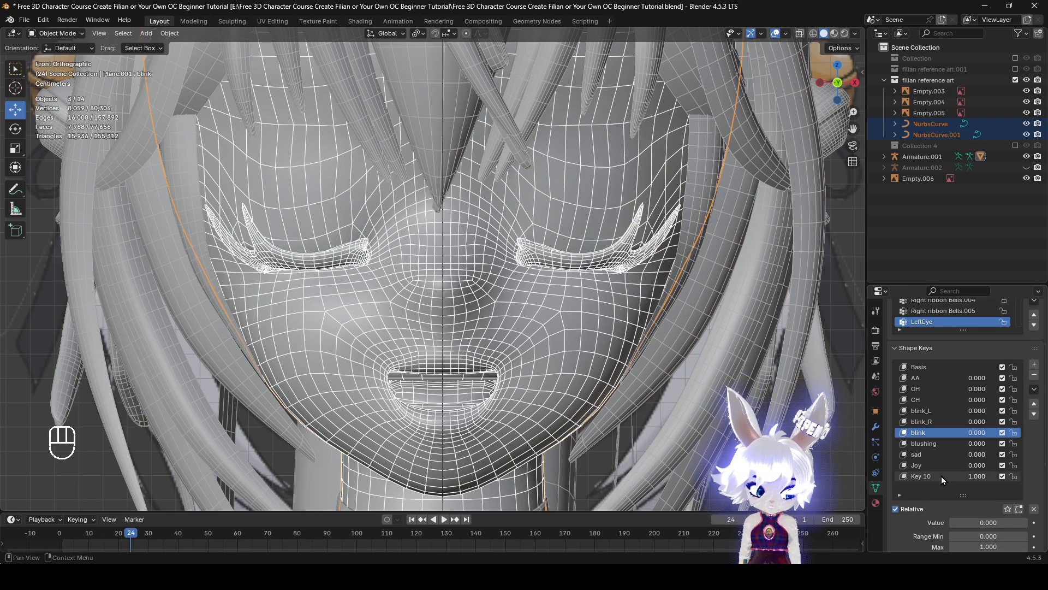
Delete the old Joy shape key and rename Key 10 as Joy
left_click(943, 477)
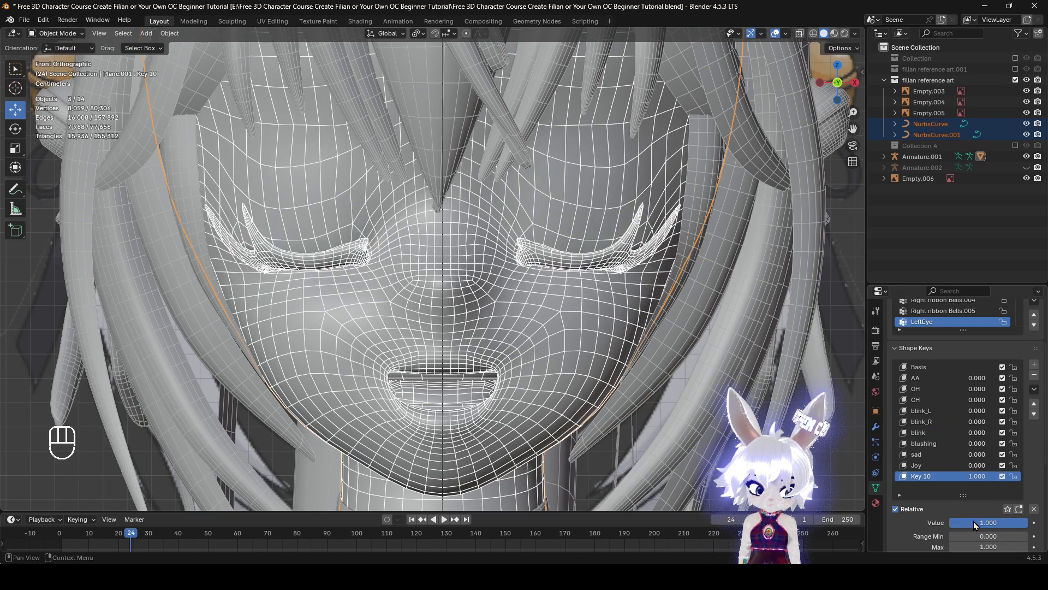
left_click(938, 465)
left_click(1034, 376)
double_click(934, 465)
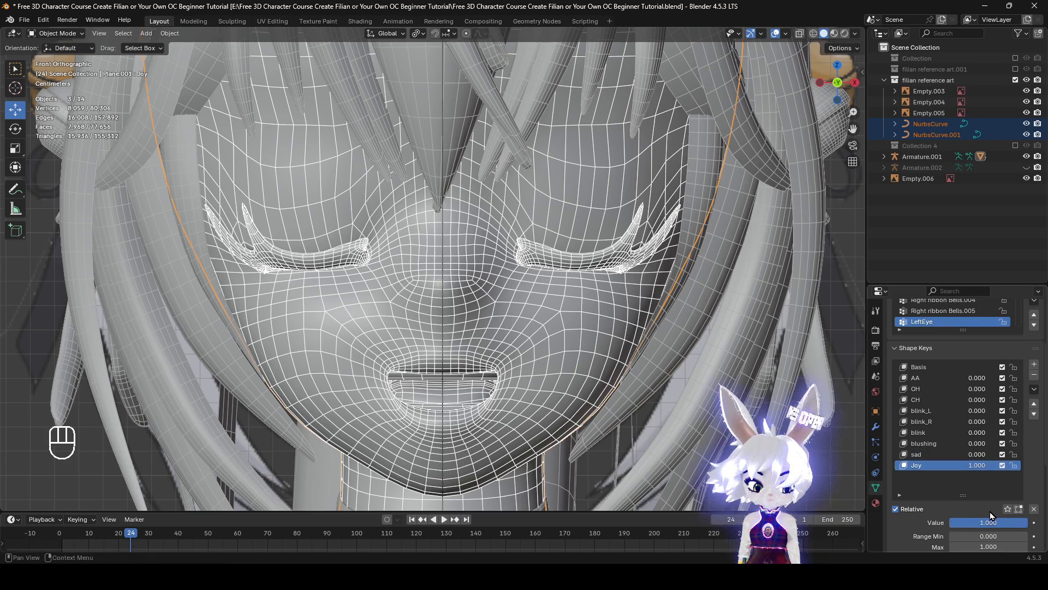
Test the AA shape key on top of Joy and check the CH and OH keys while inspecting the mouth
left_click(943, 379)
left_click_drag(974, 522, 952, 524)
left_click(948, 400)
left_click(952, 390)
middle_click_drag(649, 383, 697, 326, "shift")
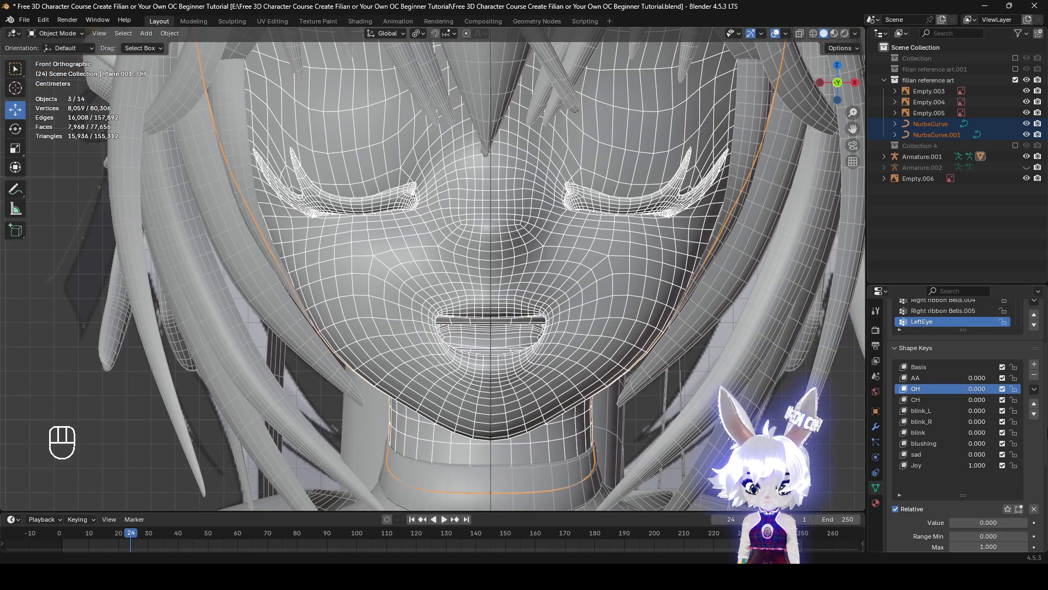
Reset all shape key values to zero and add a new shape key named angry
left_click(1034, 509)
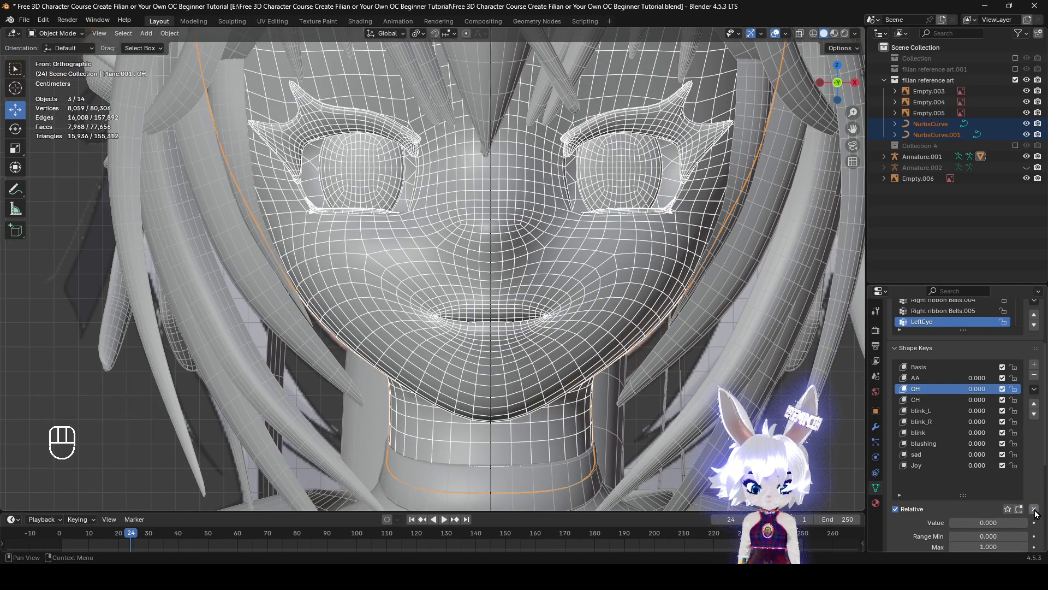
left_click(1035, 364)
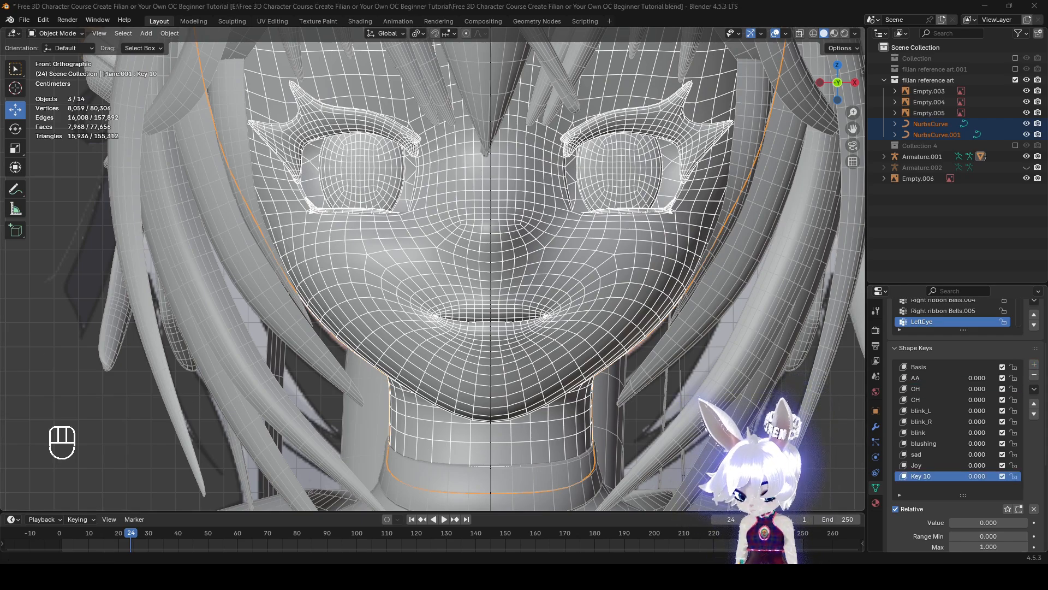
double_click(932, 477)
type("angry")
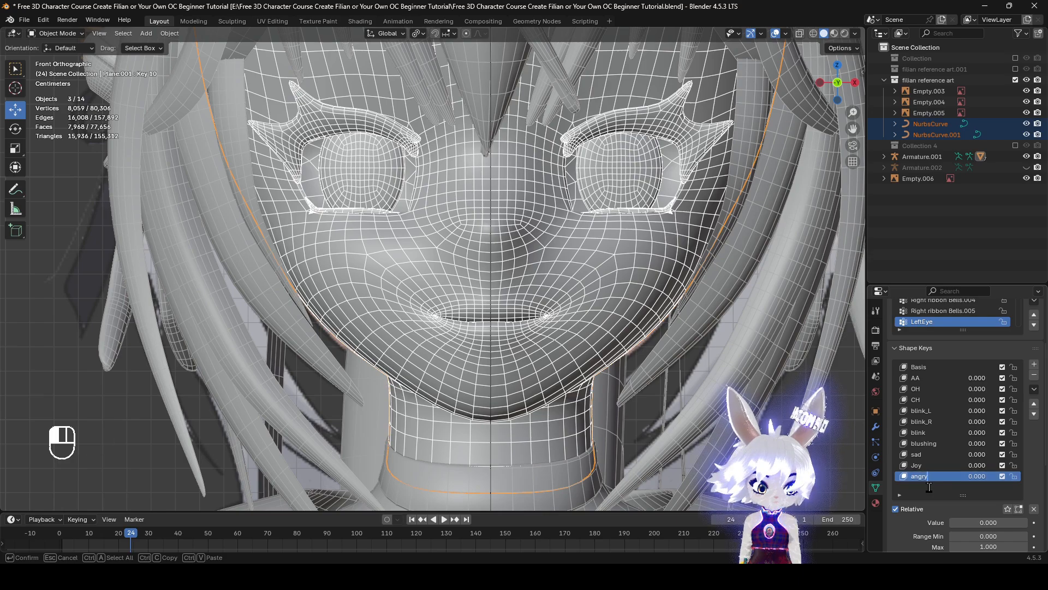
key("Return")
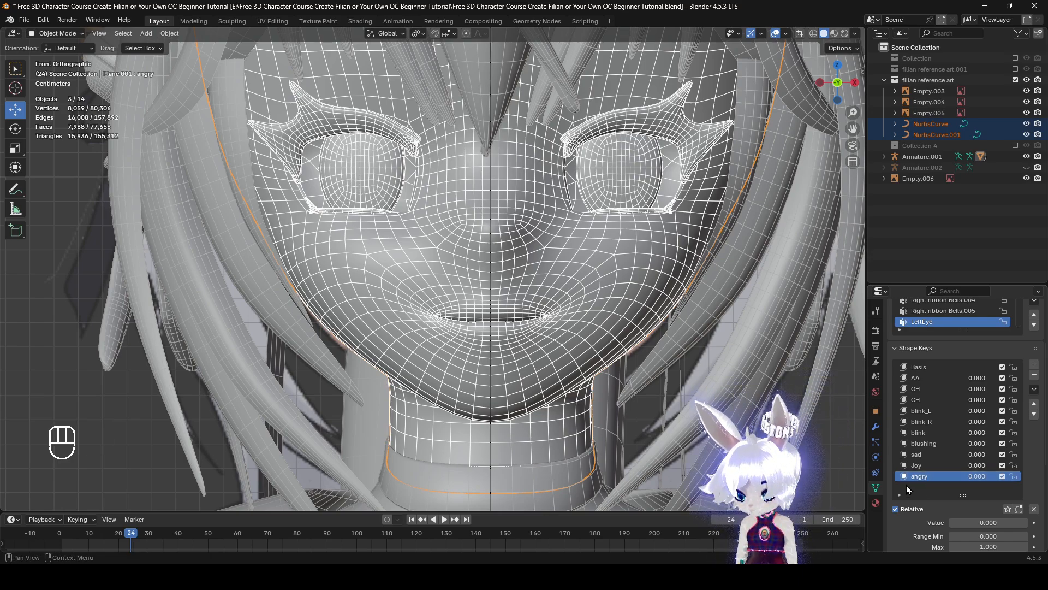
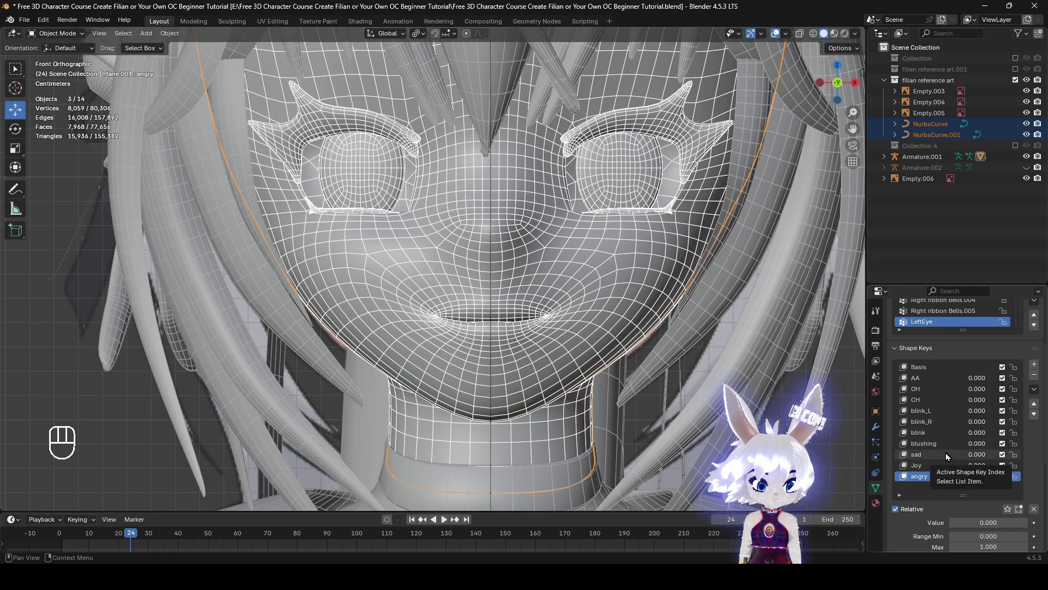
Enter Edit Mode on the head mesh with the angry shape key active
middle_click_drag(656, 411, 578, 425, "shift")
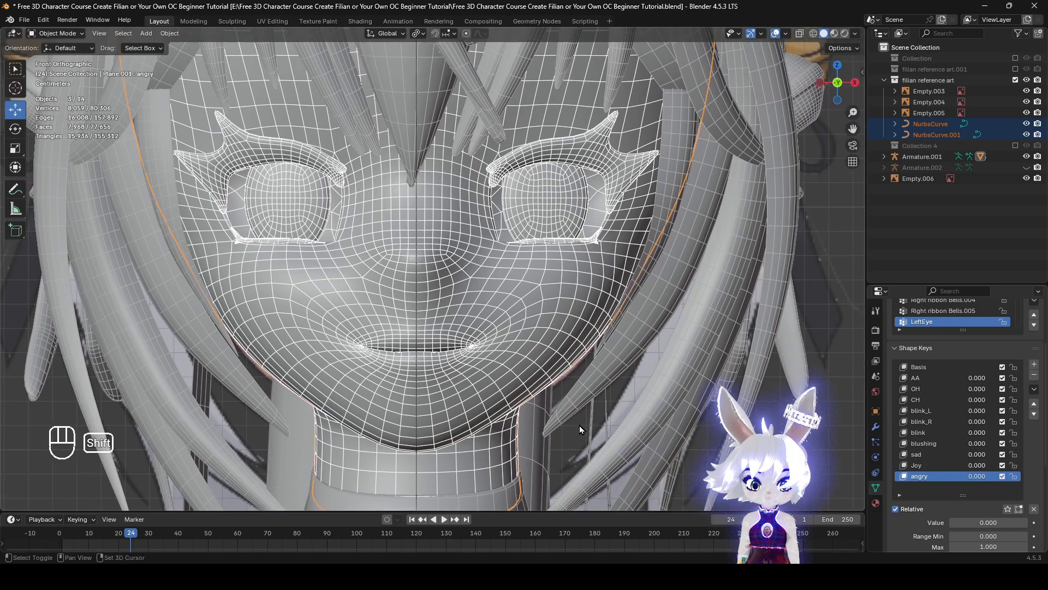
key("Tab")
scroll(541, 399, "up", 2)
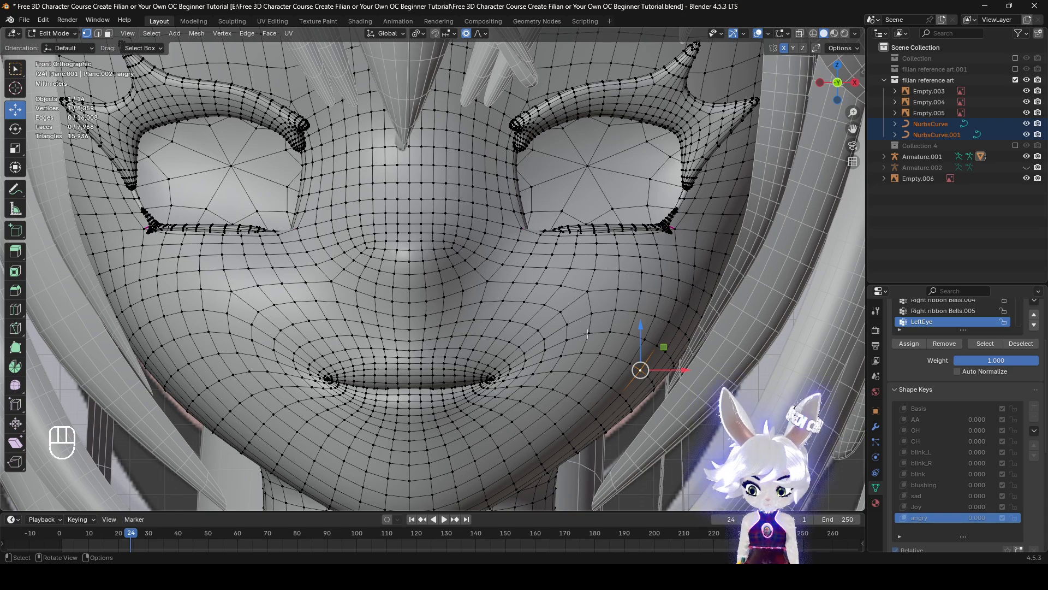
Examine the angry face in the expression reference art
scroll(588, 333, "down", 5)
middle_click_drag(587, 333, 843, 290, "shift")
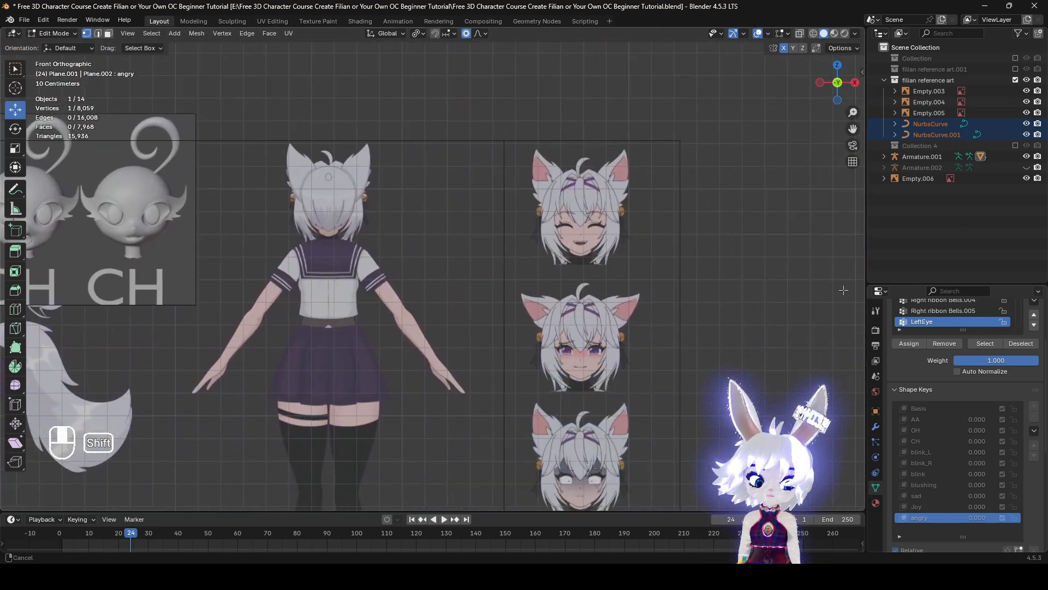
middle_click_drag(826, 339, 841, 120, "shift")
scroll(518, 282, "up", 3)
middle_click_drag(596, 335, 574, 282, "shift")
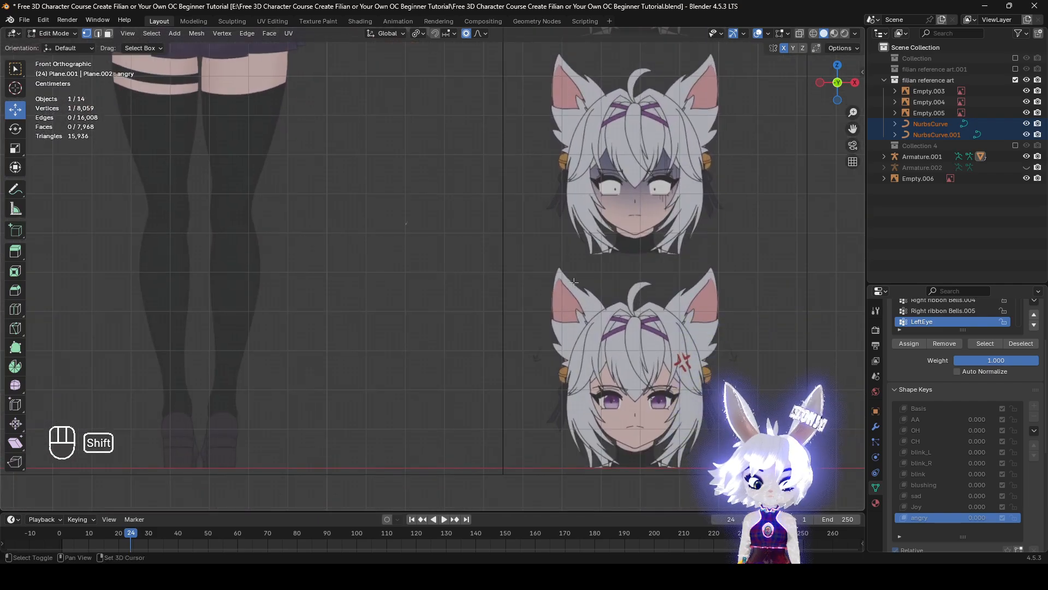
scroll(627, 428, "down", 6)
middle_click_drag(626, 428, 256, 116, "shift")
scroll(680, 241, "up", 10)
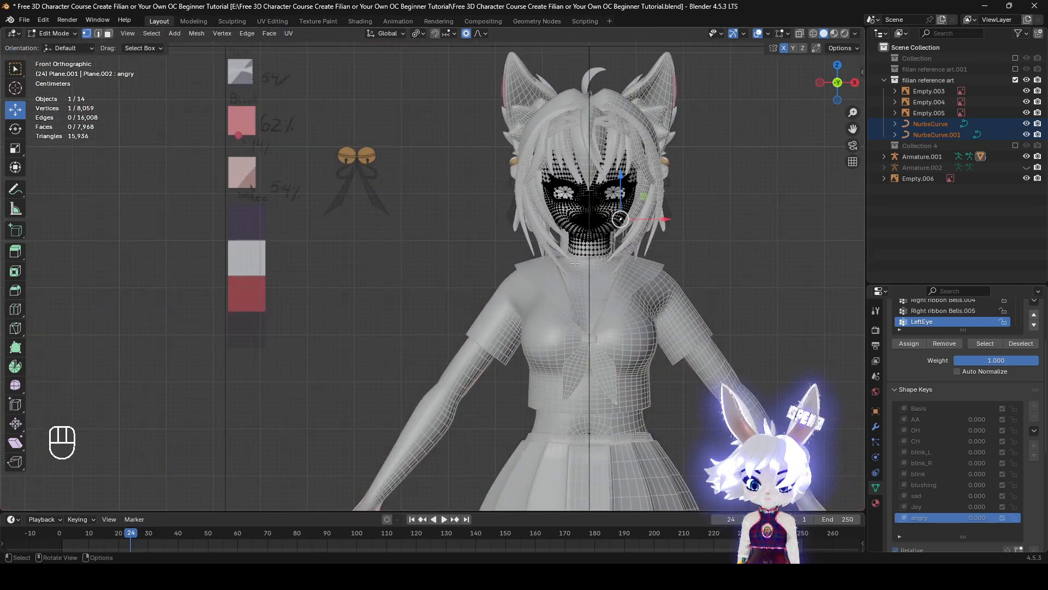
Turn off Connected Only for proportional editing and rotate the inner upper eyelash about -18.8° with a proportional size of about 0.052
middle_click_drag(679, 240, 376, 364, "shift")
scroll(376, 364, "up", 4)
middle_click_drag(637, 230, 509, 324, "shift")
scroll(509, 323, "up", 3)
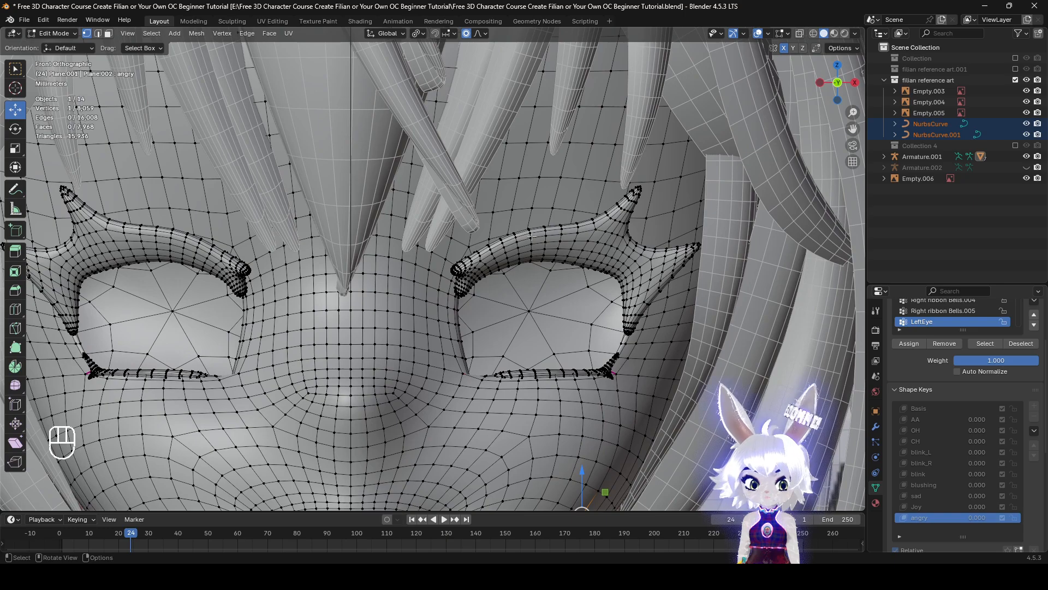
scroll(532, 236, "down", 5)
scroll(505, 239, "up", 5)
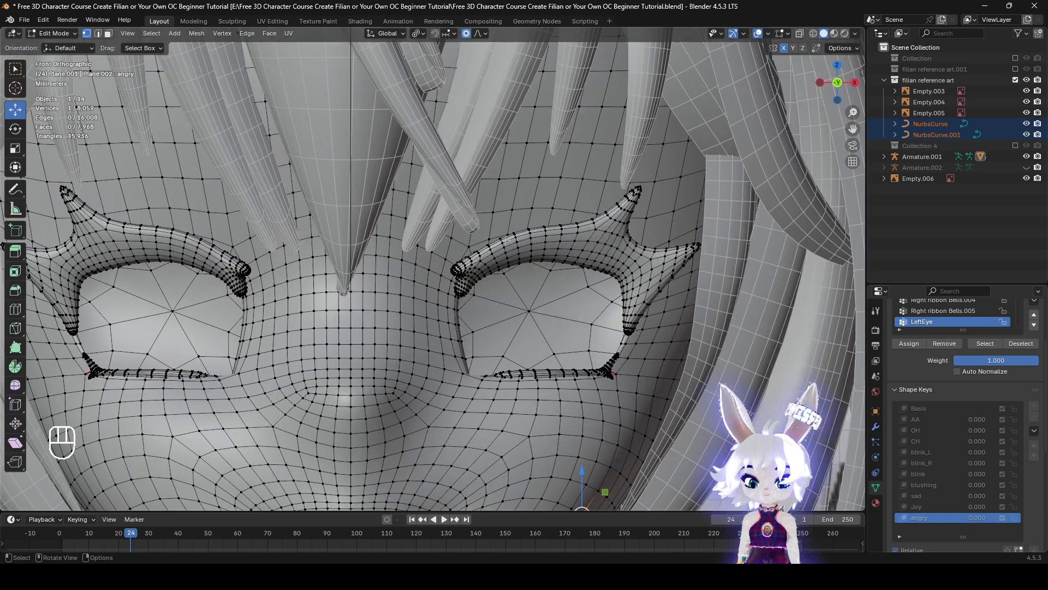
left_click(478, 35)
left_click(469, 65)
scroll(491, 109, "down", 4)
key("r")
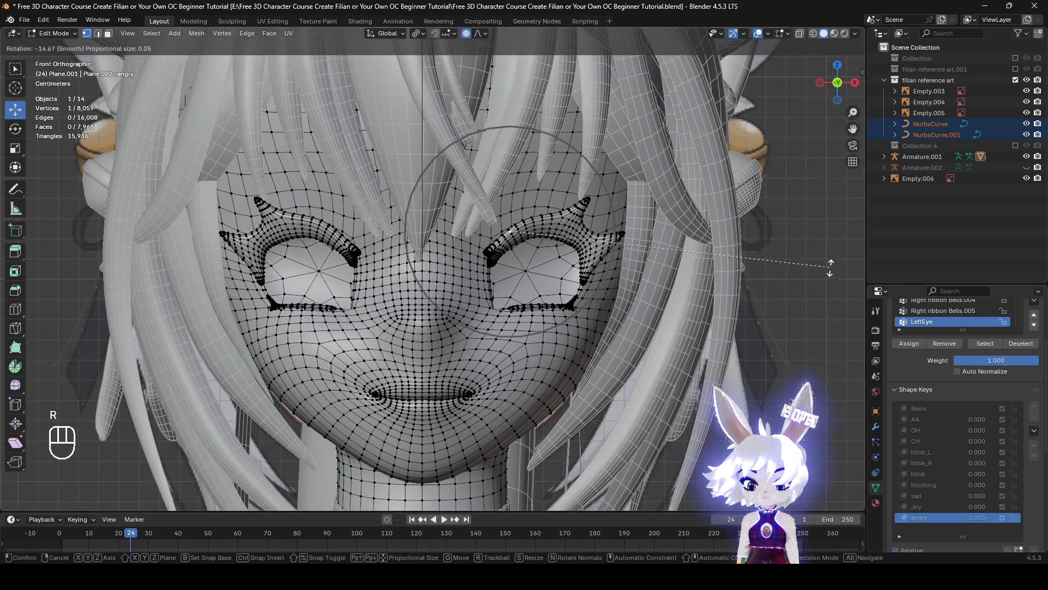
key("r")
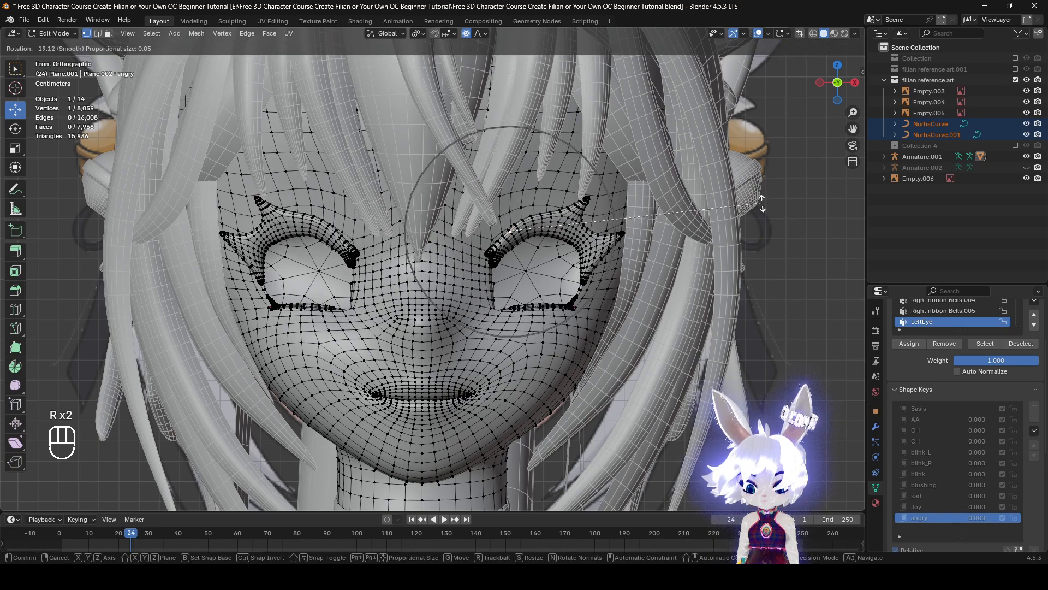
left_click(762, 205)
Move the inner upper eyelash down about 0.007 m with proportional editing
key("g")
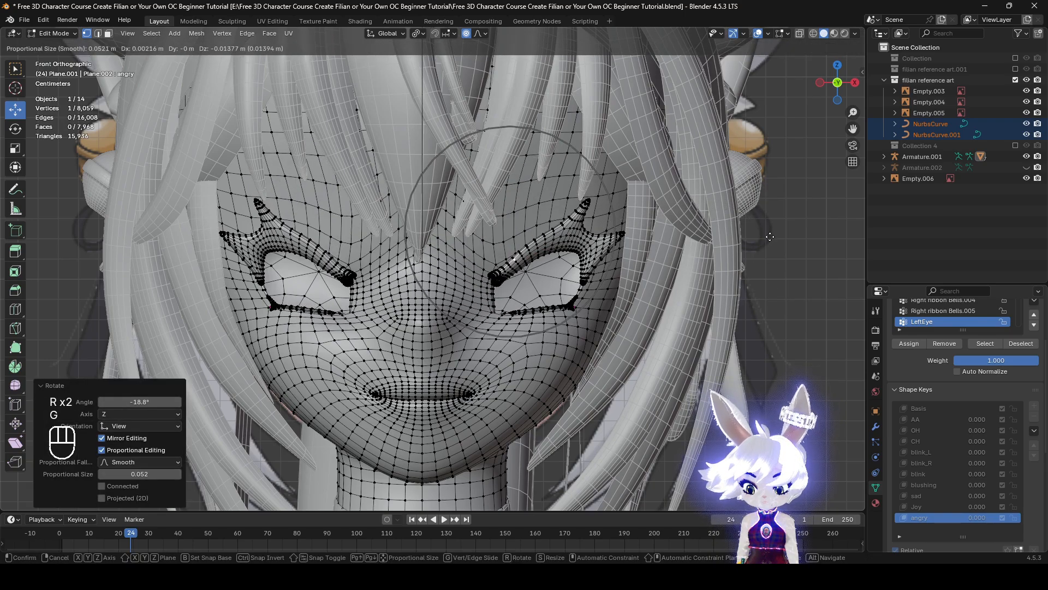
key("g")
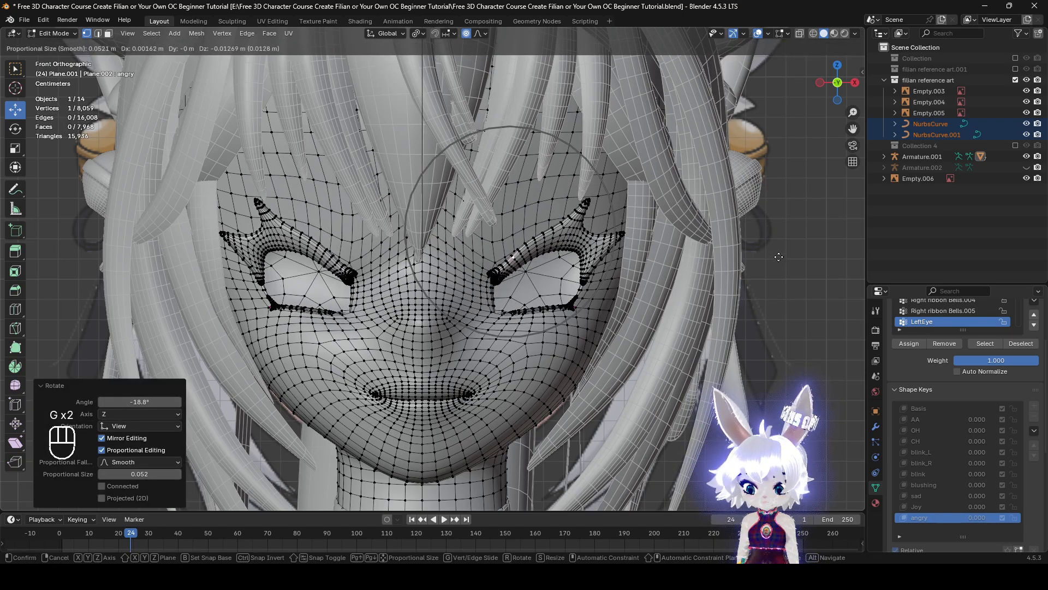
right_click(779, 256)
key("g")
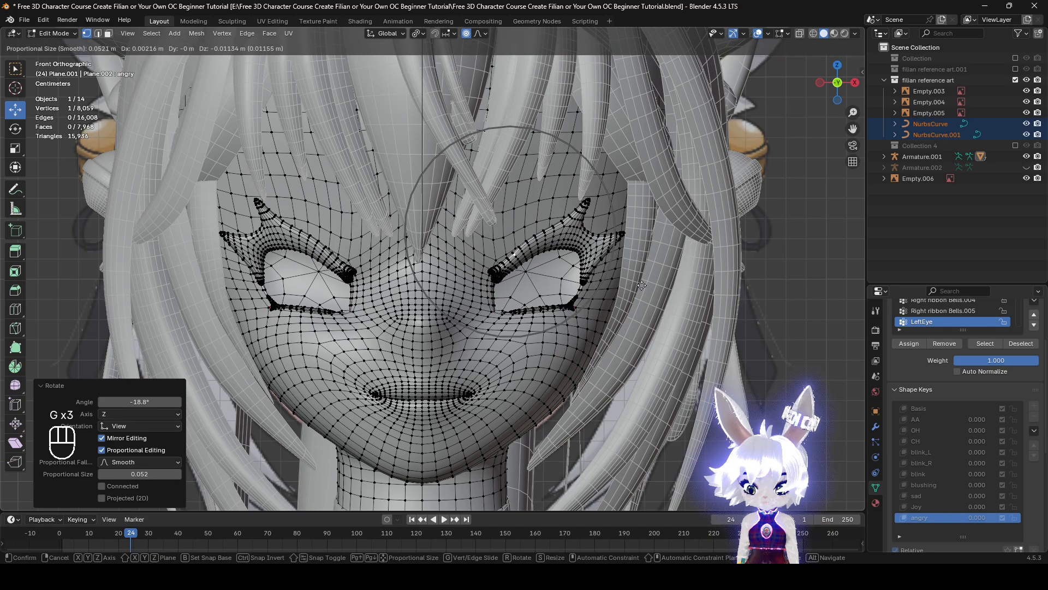
key("g")
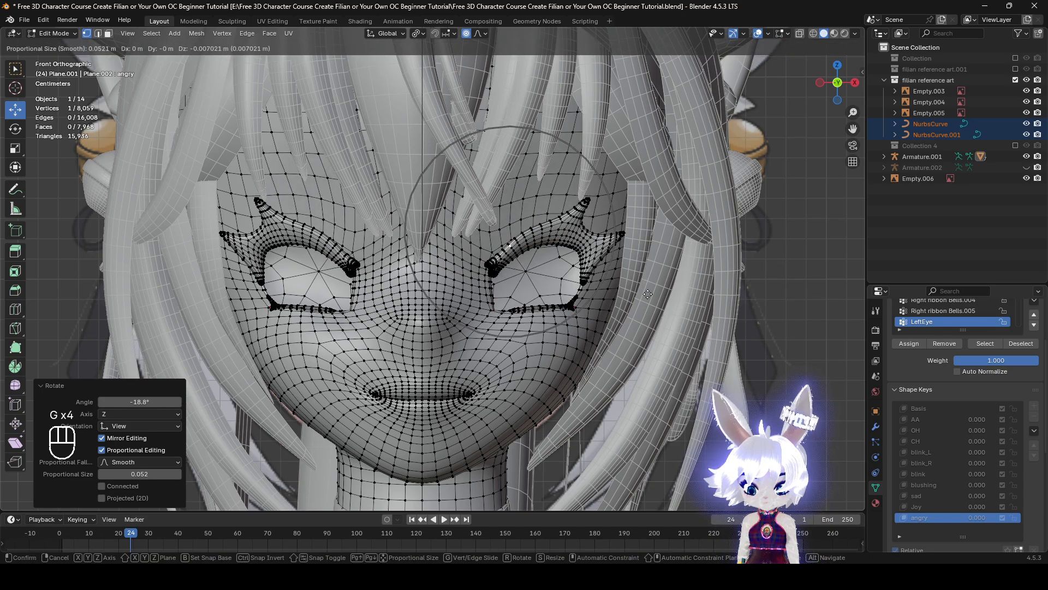
left_click(648, 294)
Select the vertex at the corner of the mouth and hide the viewport overlays
scroll(487, 415, "up", 1)
left_click(479, 419)
middle_click_drag(479, 419, 544, 344, "shift")
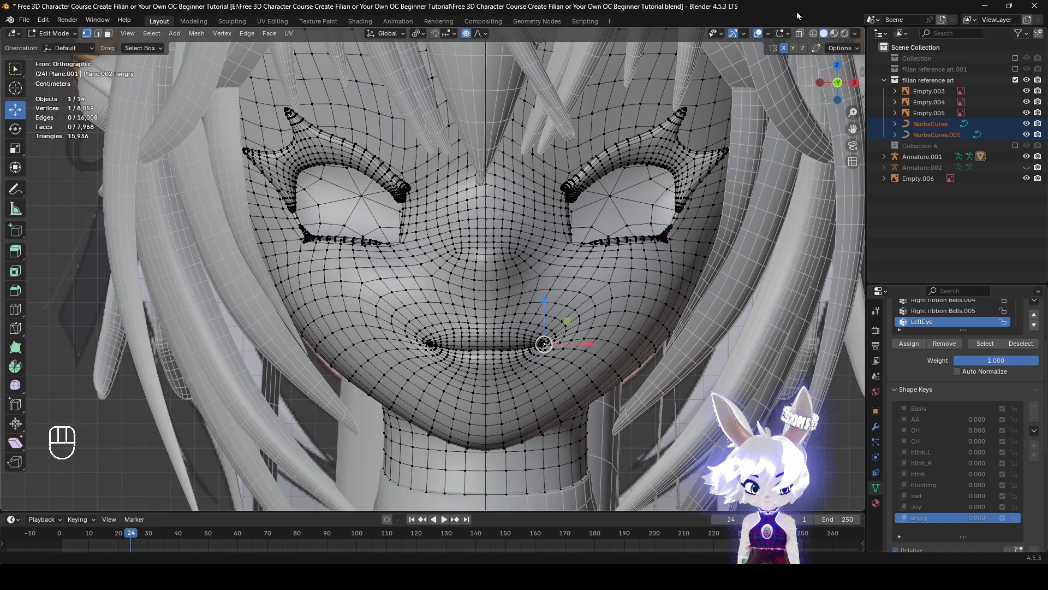
left_click(758, 35)
middle_click_drag(857, 303, 839, 333, "shift")
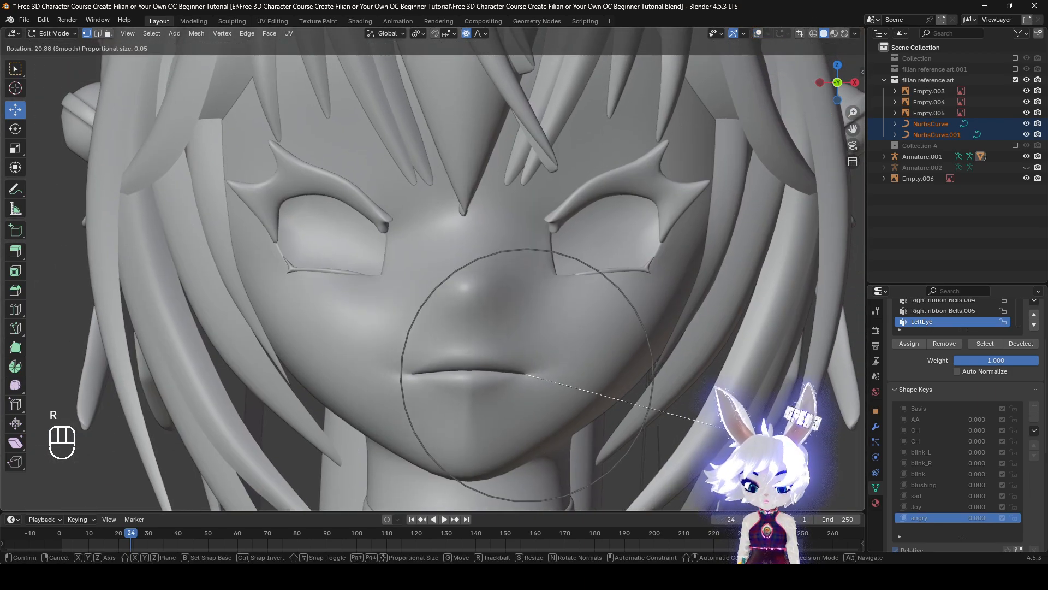
Try rotating the mouth corner about -22.6° with a proportional size of about 0.029, and undo it
scroll(692, 465, "up", 5)
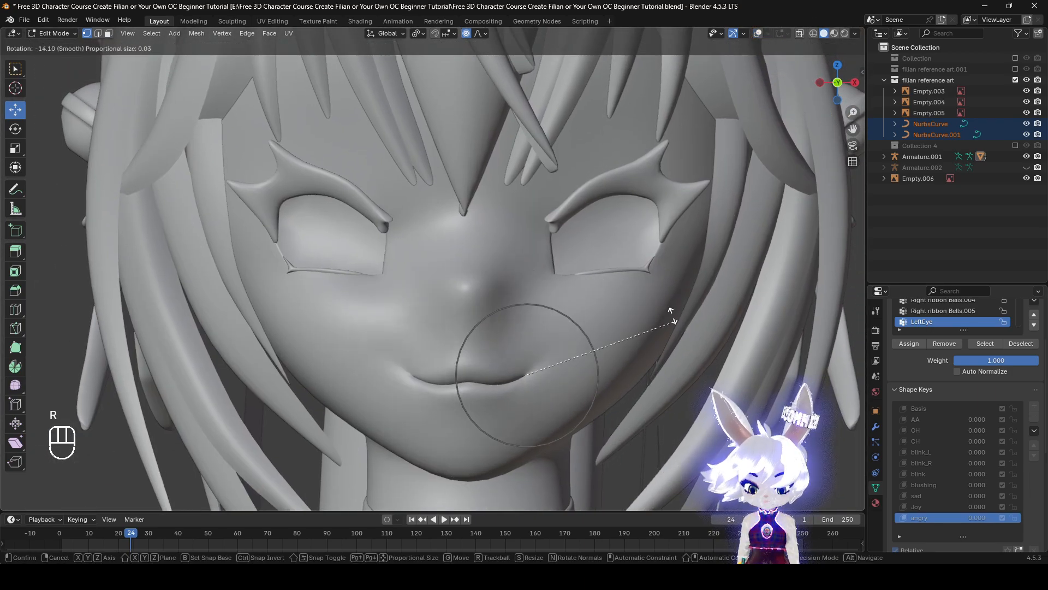
left_click(638, 316)
key("r")
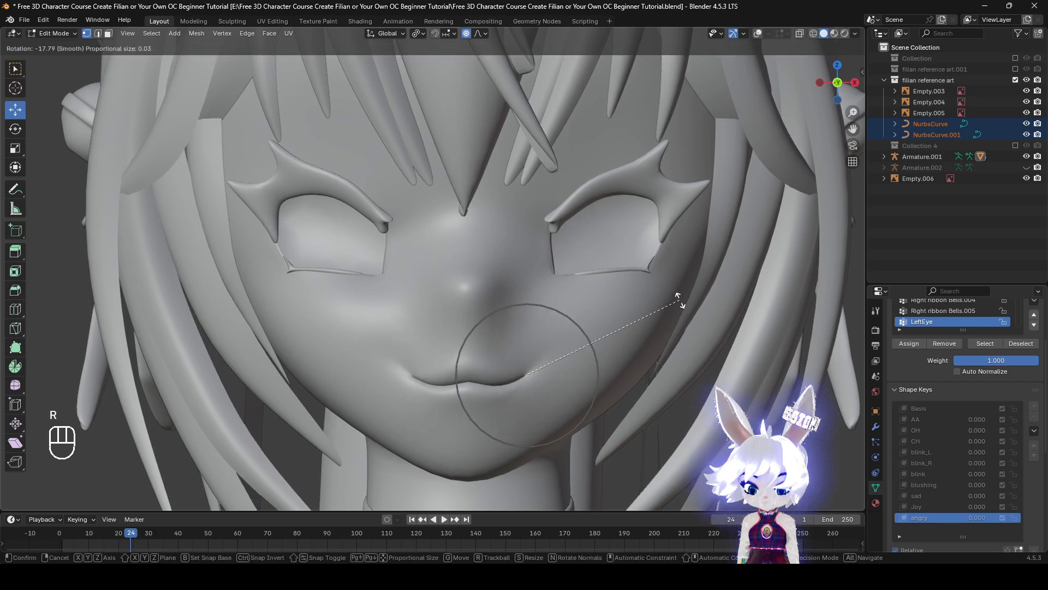
left_click(670, 291)
scroll(639, 349, "down", 4)
scroll(633, 377, "up", 8)
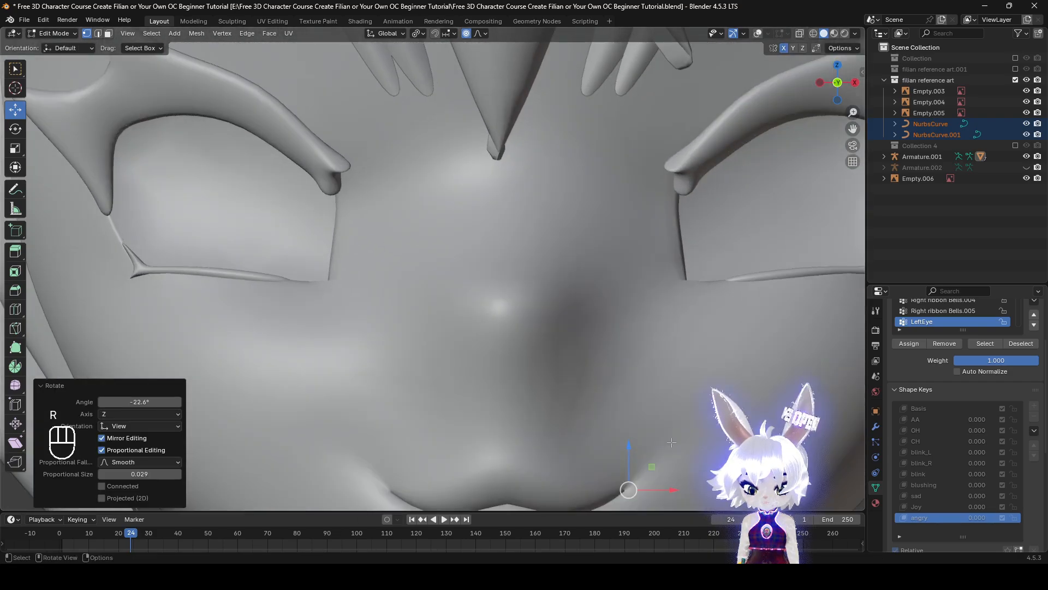
middle_click_drag(645, 440, 647, 330, "shift")
left_click(766, 35)
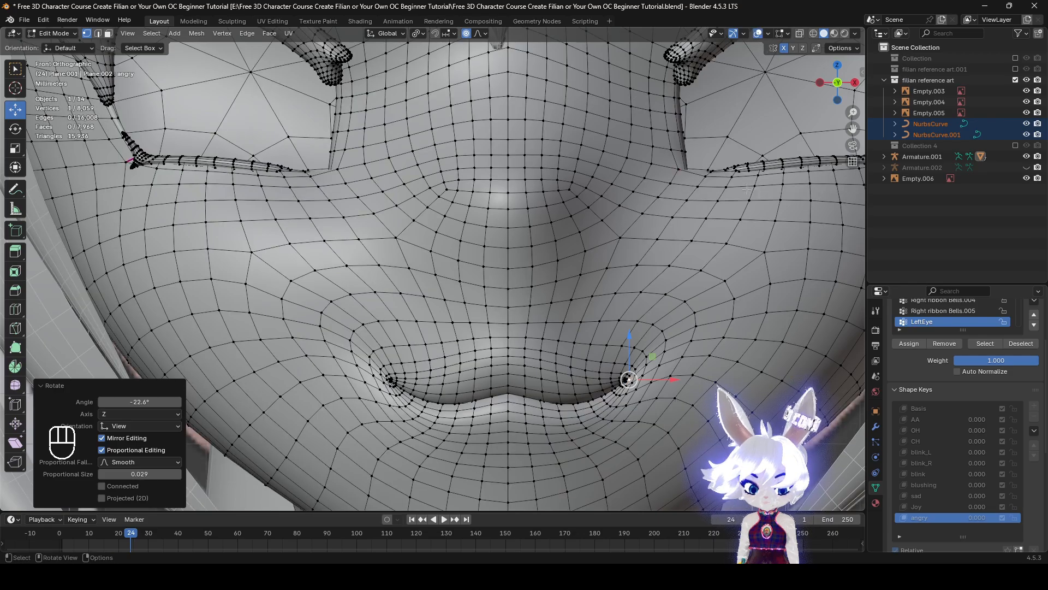
key("ctrl+z")
Try rotating the mouth corner about -29.7° with a proportional size of about 0.024, and undo it after checking the mouth shape
key("r")
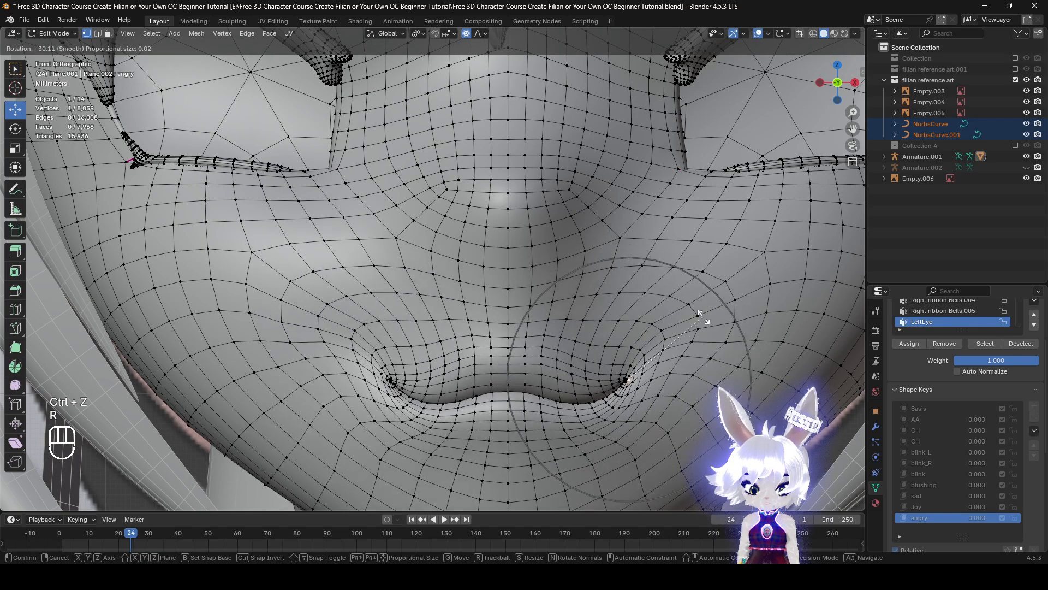
scroll(701, 317, "up", 2)
left_click(701, 317)
scroll(663, 334, "down", 5)
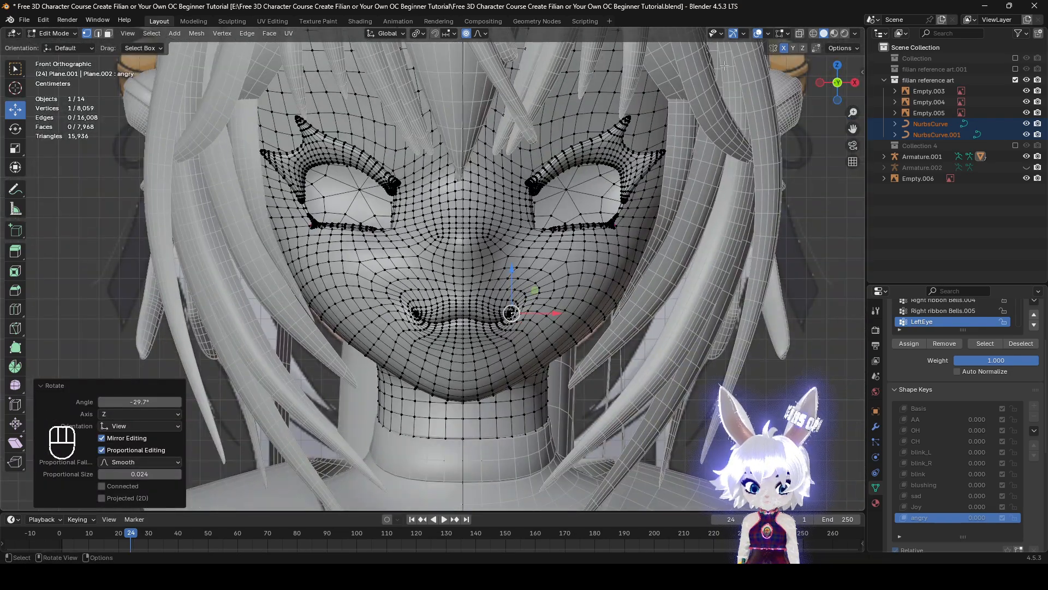
left_click(760, 35)
middle_click_drag(673, 201, 655, 293)
scroll(672, 338, "up", 1)
middle_click_drag(702, 390, 650, 378)
key("ctrl+z")
Rotate the mouth corner about -26° with a proportional size of about 0.024
middle_click_drag(651, 379, 642, 375)
key("r")
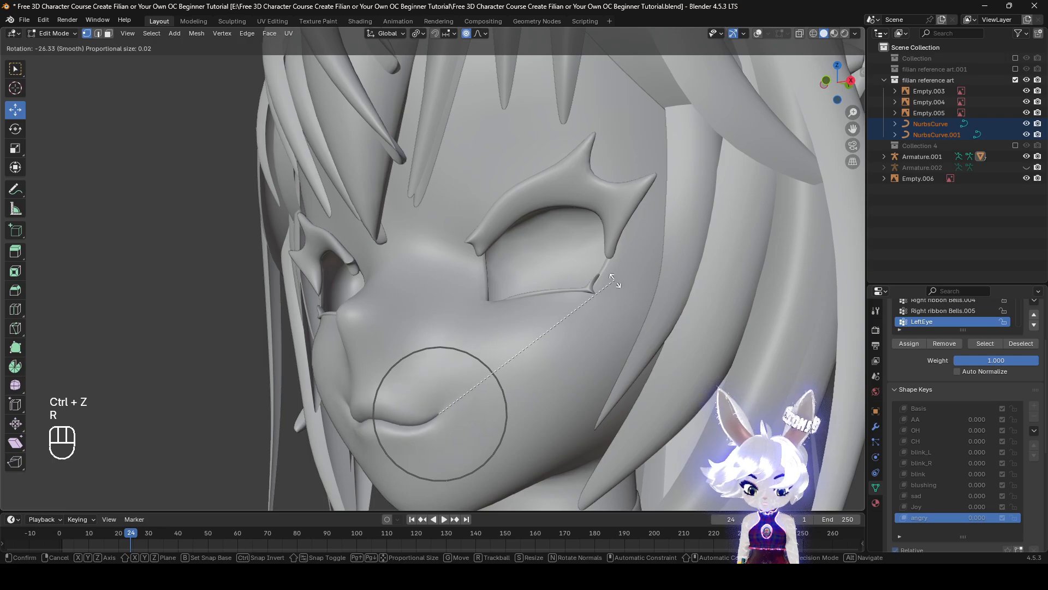
left_click(613, 285)
middle_click_drag(614, 286, 694, 309)
middle_click_drag(686, 273, 690, 321, "shift")
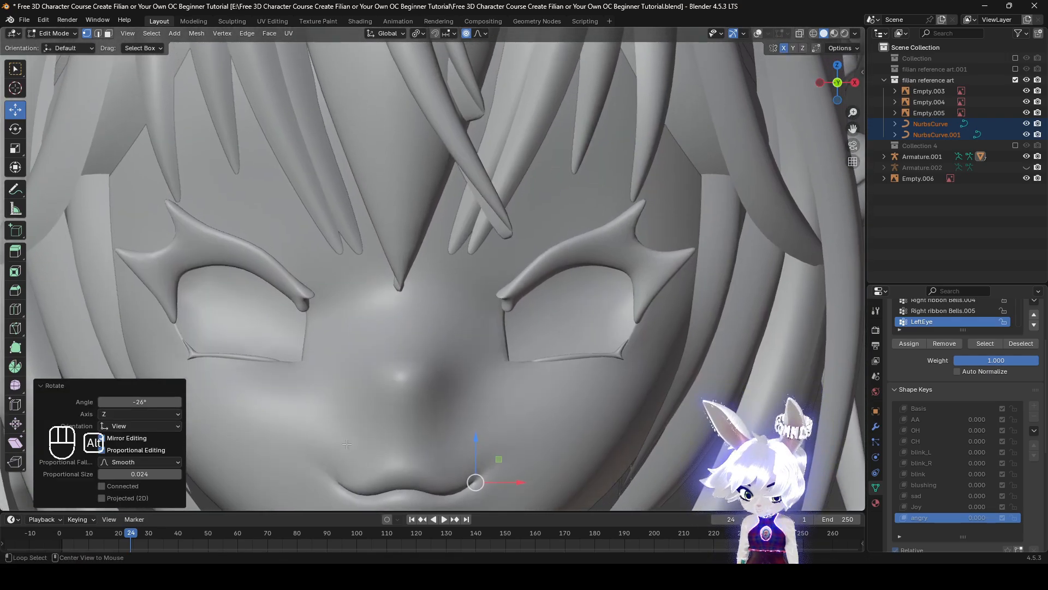
Reveal the hidden iris geometry and select only the linked iris mesh of the character's left eye, with the overlays hidden
key("alt+h")
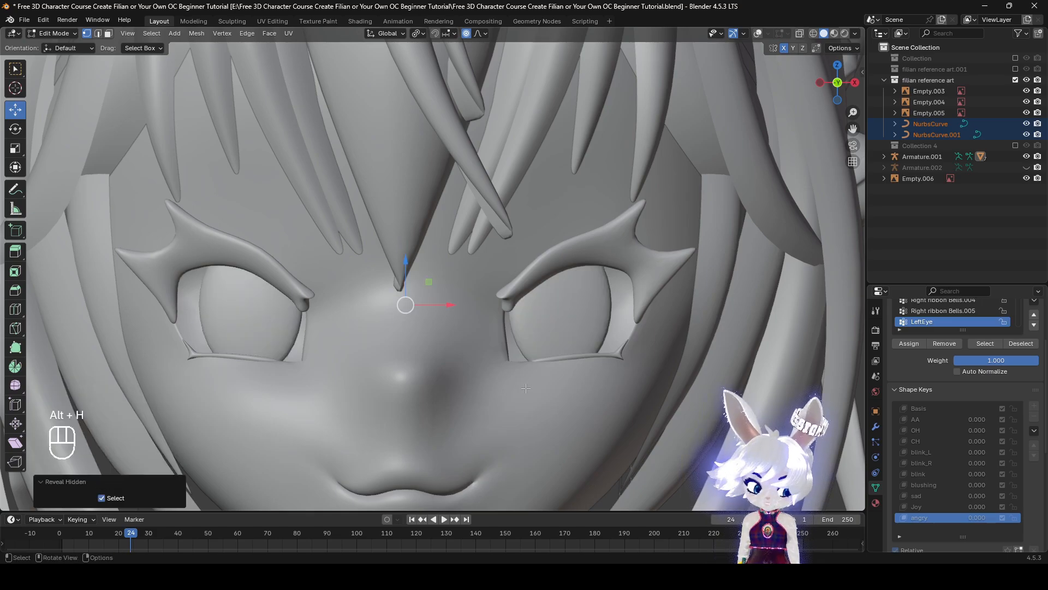
scroll(399, 420, "down", 2)
middle_click_drag(399, 419, 416, 420, "shift")
left_click(757, 33)
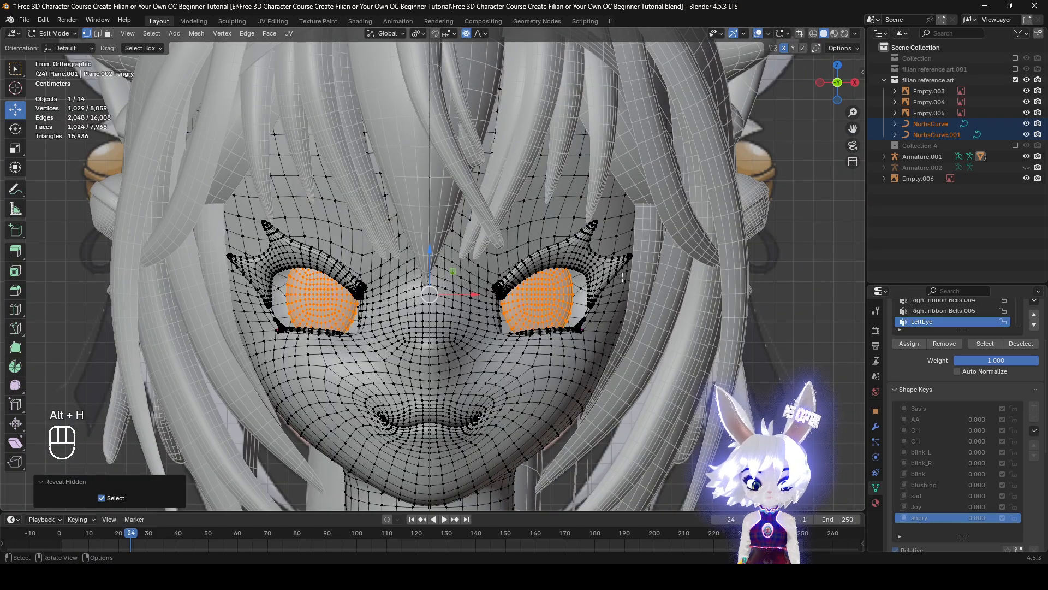
key("alt+a")
key("l")
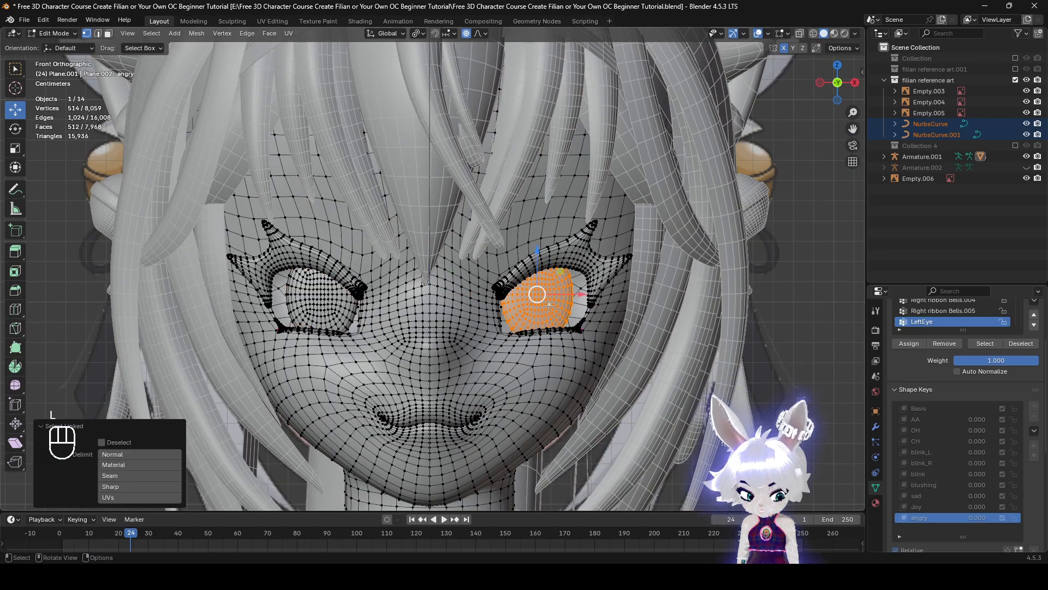
left_click(758, 33)
key("s")
key("Escape")
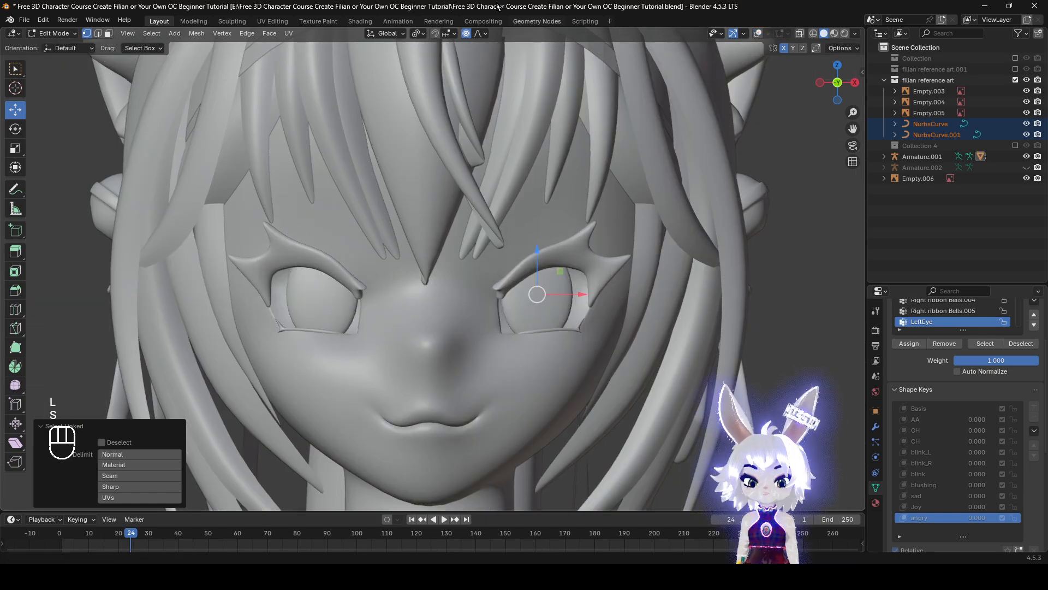
key("s")
right_click(768, 297)
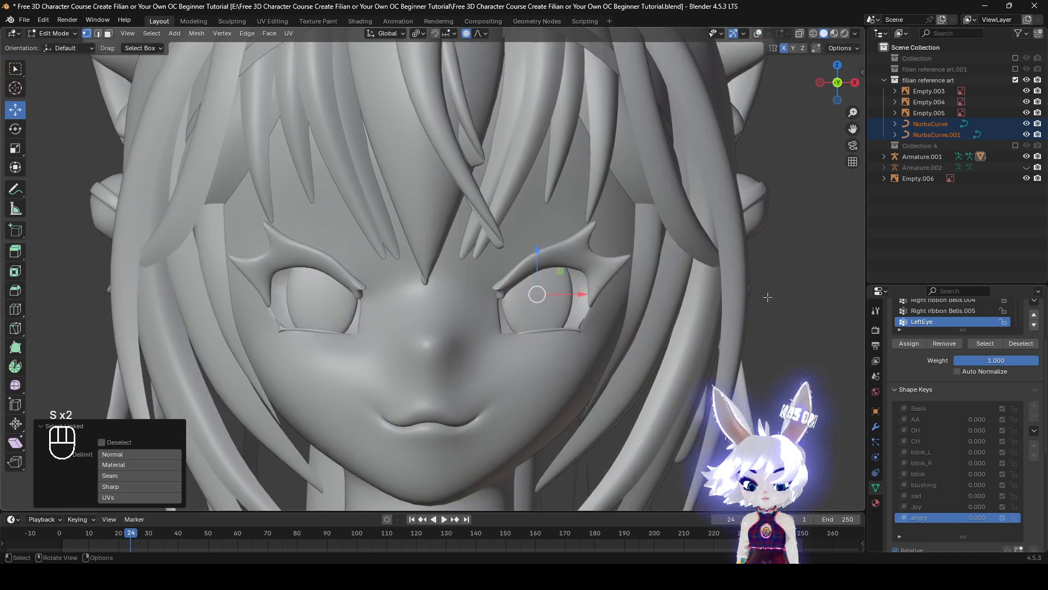
key("s")
right_click(803, 322)
Scale the iris and surrounding eyelids uniformly to 1.1 with snapping, and turn on Connected Only for proportional editing
key("s")
key("ctrl")
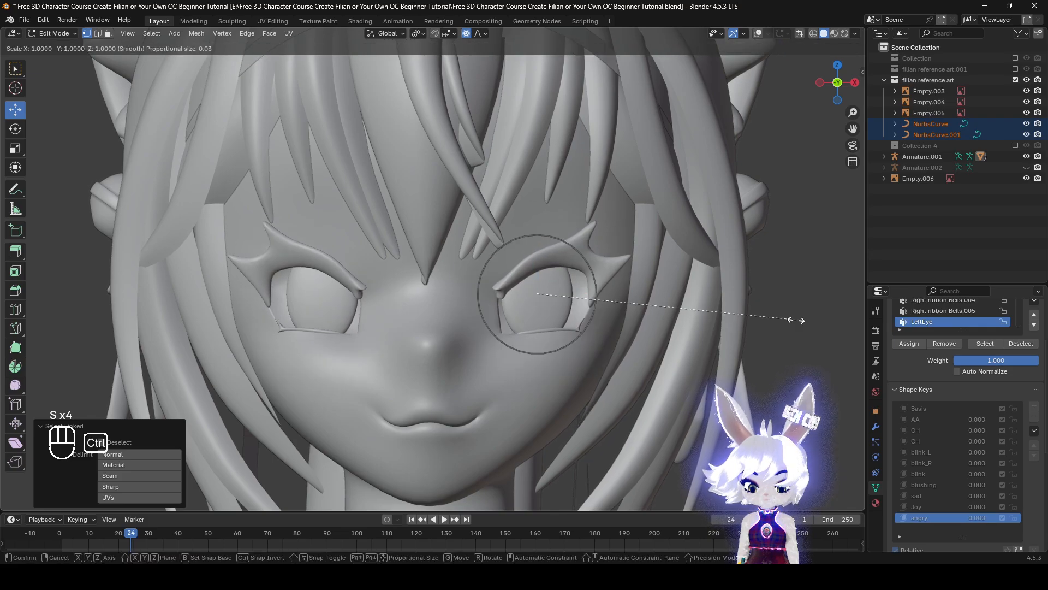
left_click(814, 327)
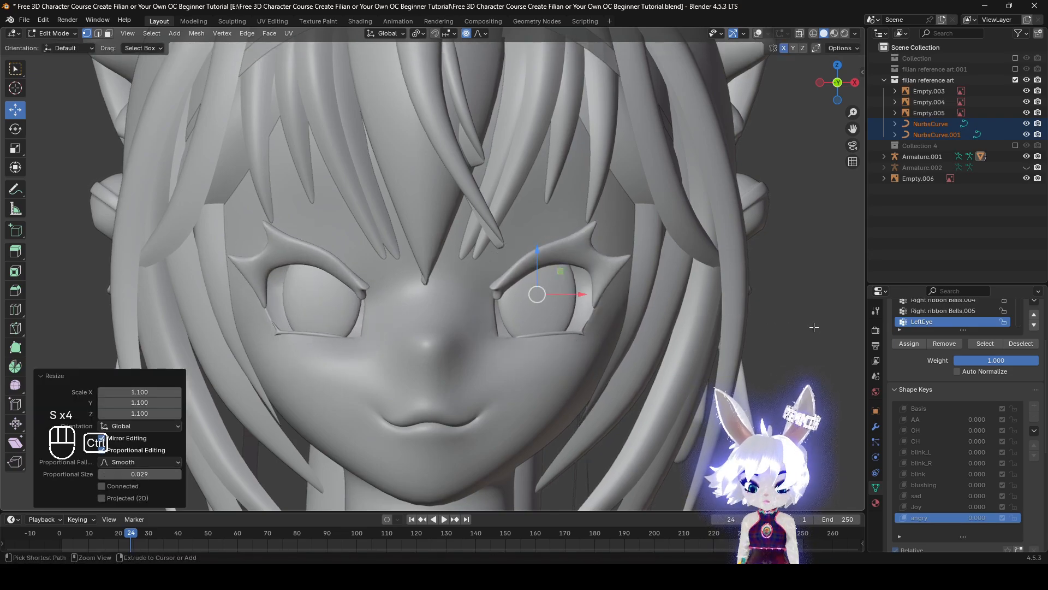
left_click(479, 34)
key("s")
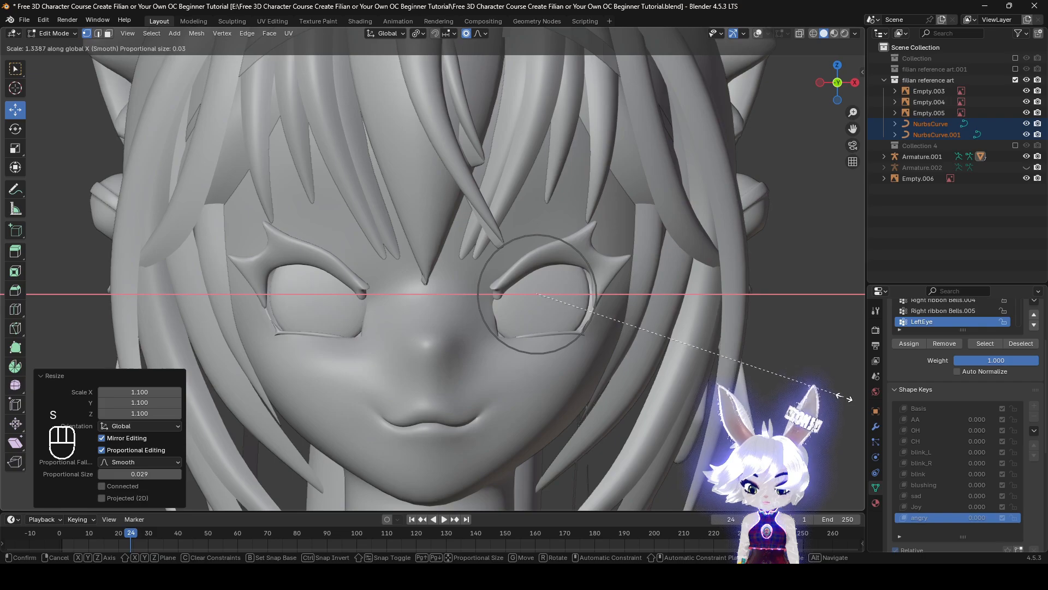
right_click(650, 327)
middle_click_drag(756, 323, 731, 330)
key("s")
right_click(689, 325)
key("s")
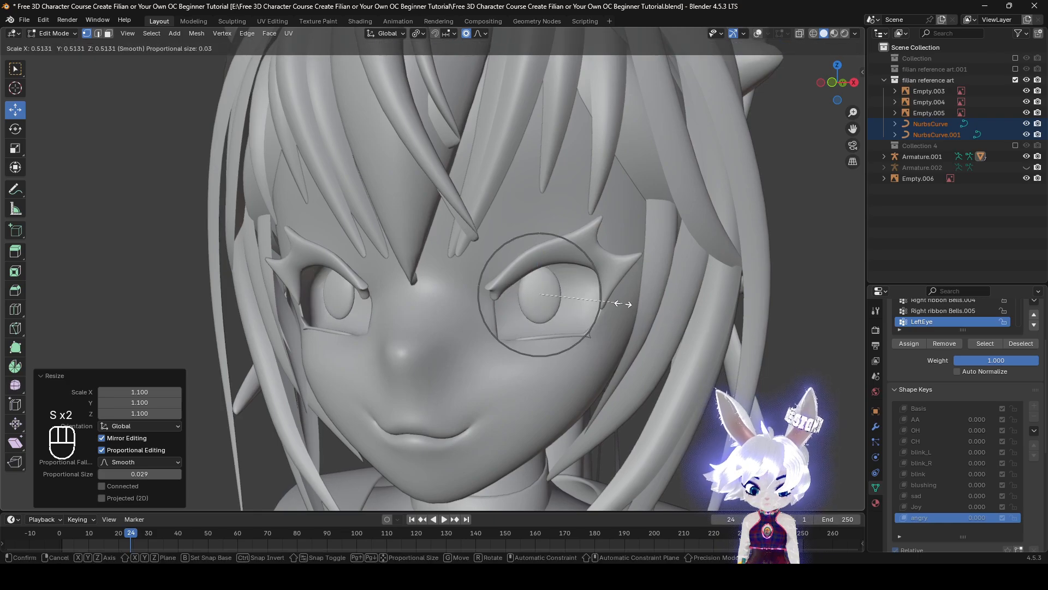
right_click(620, 303)
middle_click_drag(628, 307, 675, 312, "alt")
key("s")
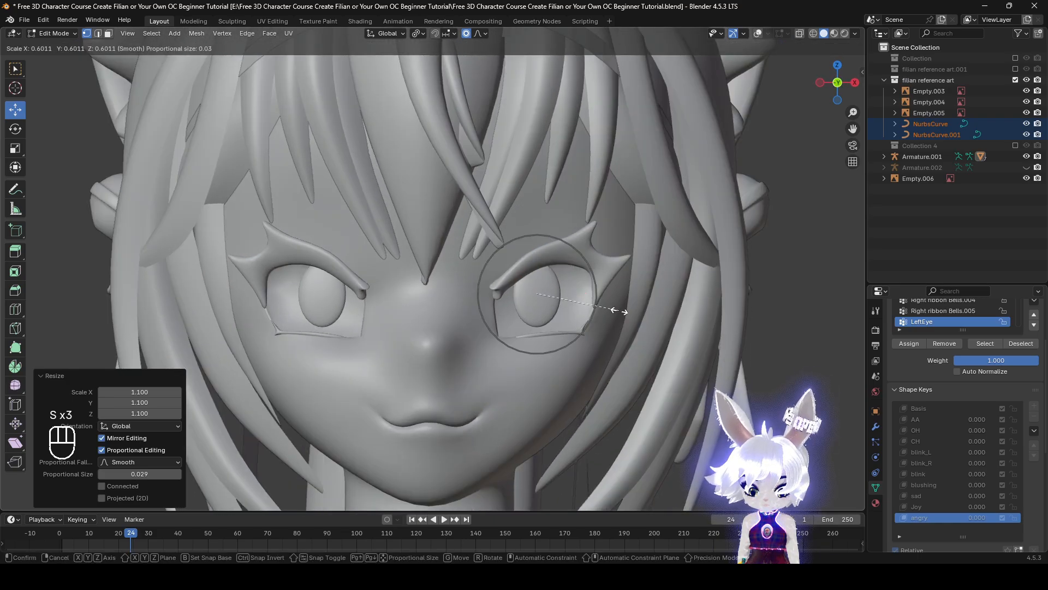
right_click(622, 313)
Scale the irises to 0.5 along the X axis to narrow them, and check the face from the front
key("s")
key("x")
left_click(657, 332, "ctrl")
scroll(631, 328, "down", 5)
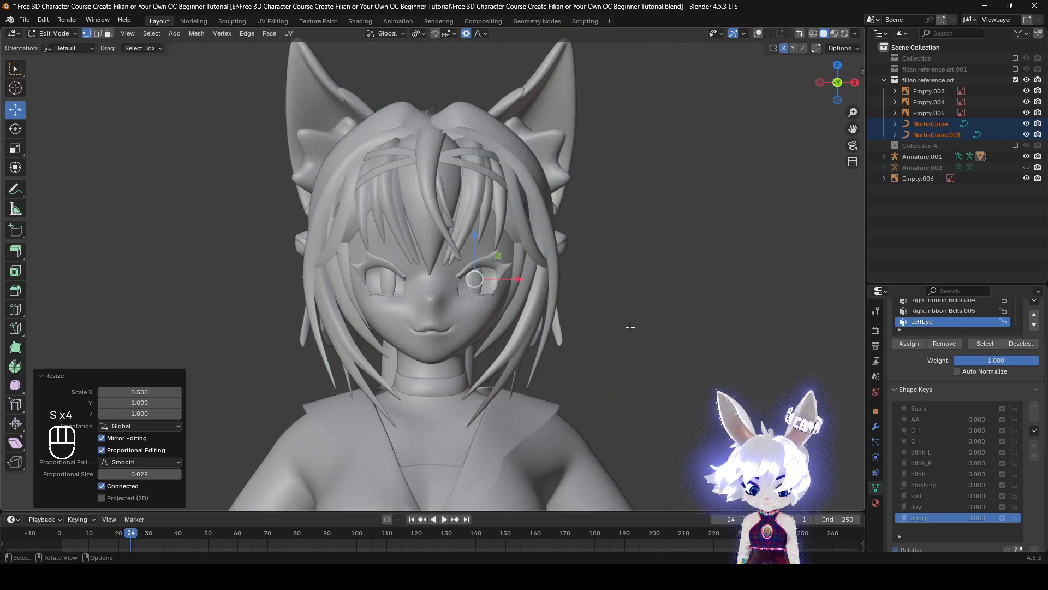
mouse_move(629, 328)
middle_mouse_down()
mouse_move(699, 326)
mouse_move(653, 309)
mouse_move(632, 320)
middle_mouse_up()
scroll(633, 320, "up", 3)
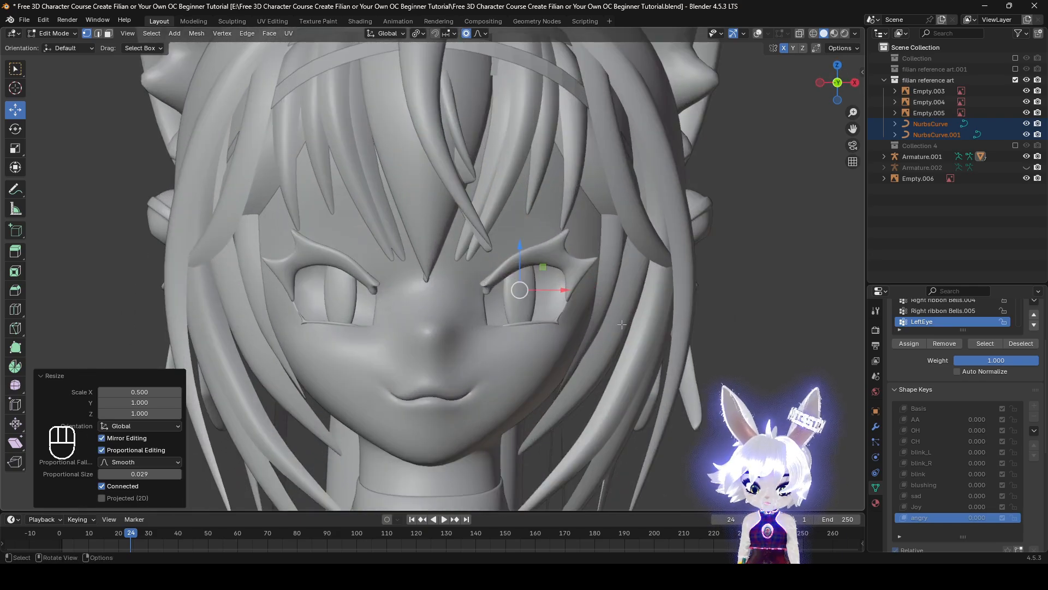
Undo the X-axis narrowing of the irises and scale them uniformly to 0.8 with snapping
key("ctrl+z")
scroll(628, 327, "up", 2)
key("s")
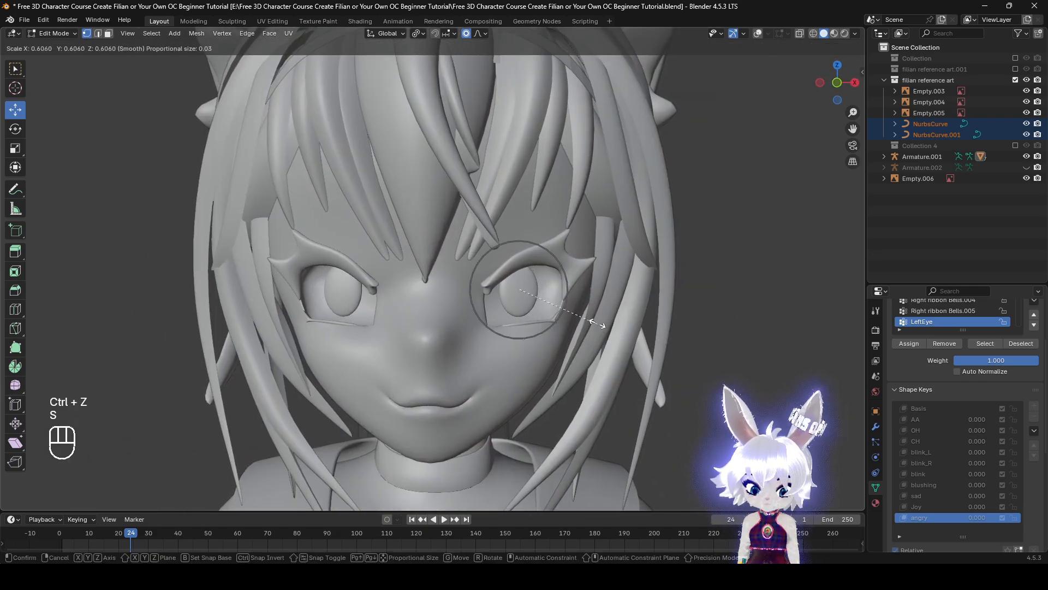
left_click(591, 319)
key("ctrl+z")
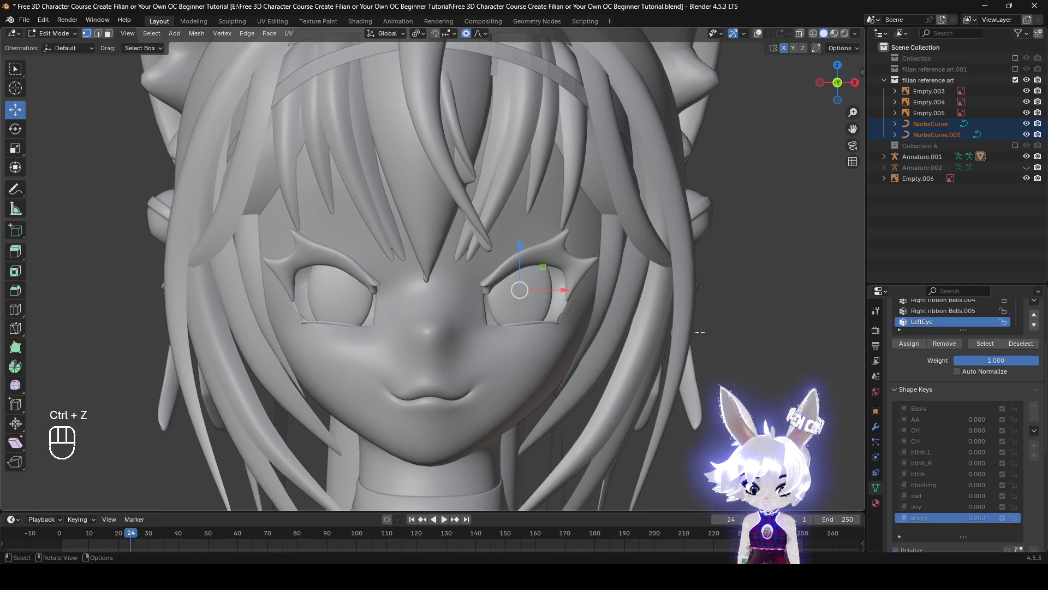
key("s")
right_click(575, 299)
key("s")
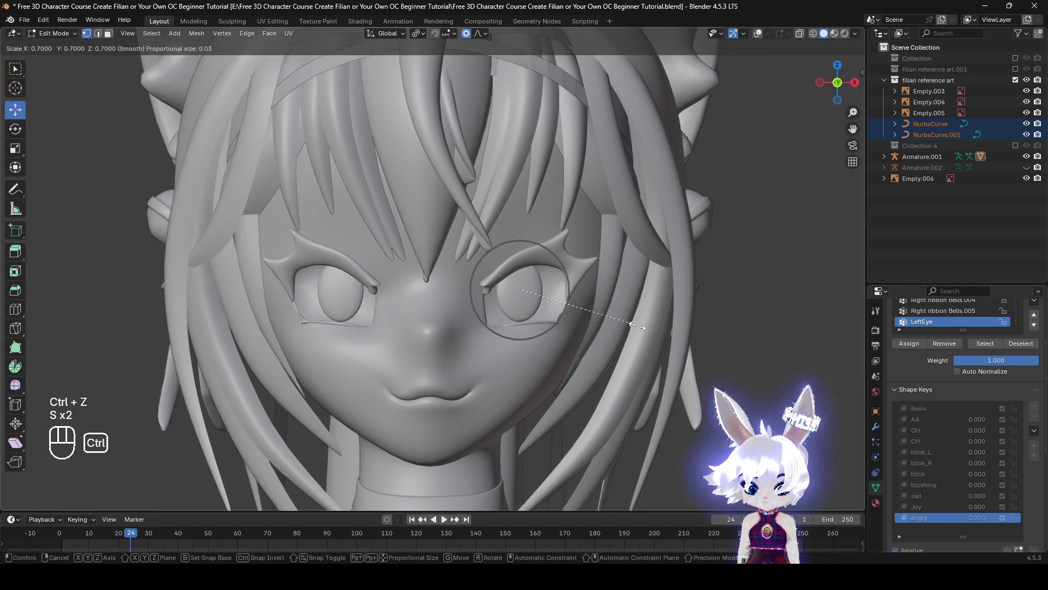
right_click(639, 326)
key("s")
left_click(691, 337, "ctrl")
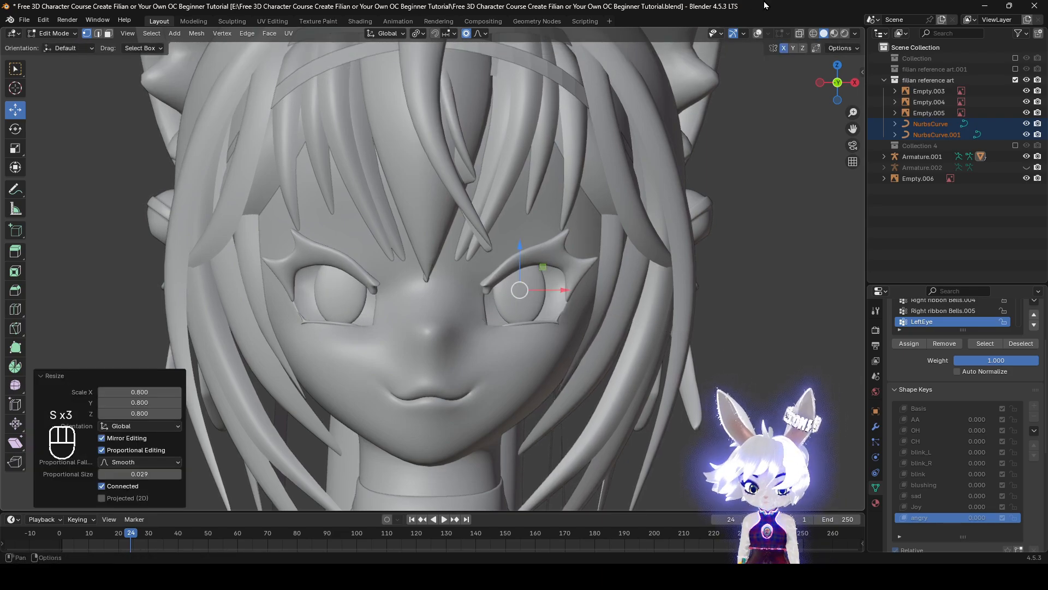
Switch to Object Mode with the overlays hidden and set the angry shape key's value to 1
left_click(757, 34)
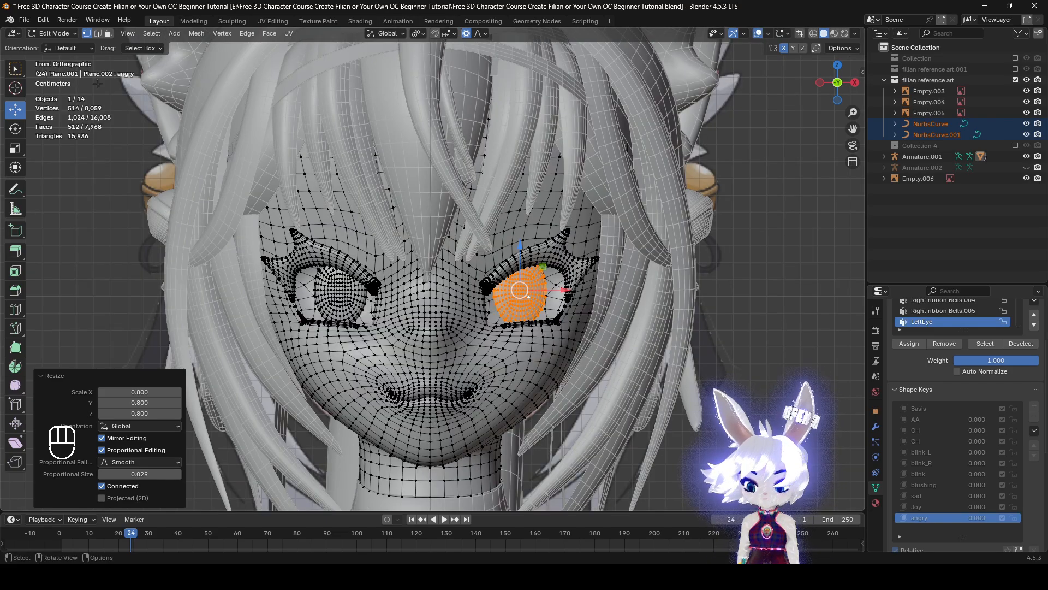
left_click(48, 34)
left_click(52, 45)
key("z")
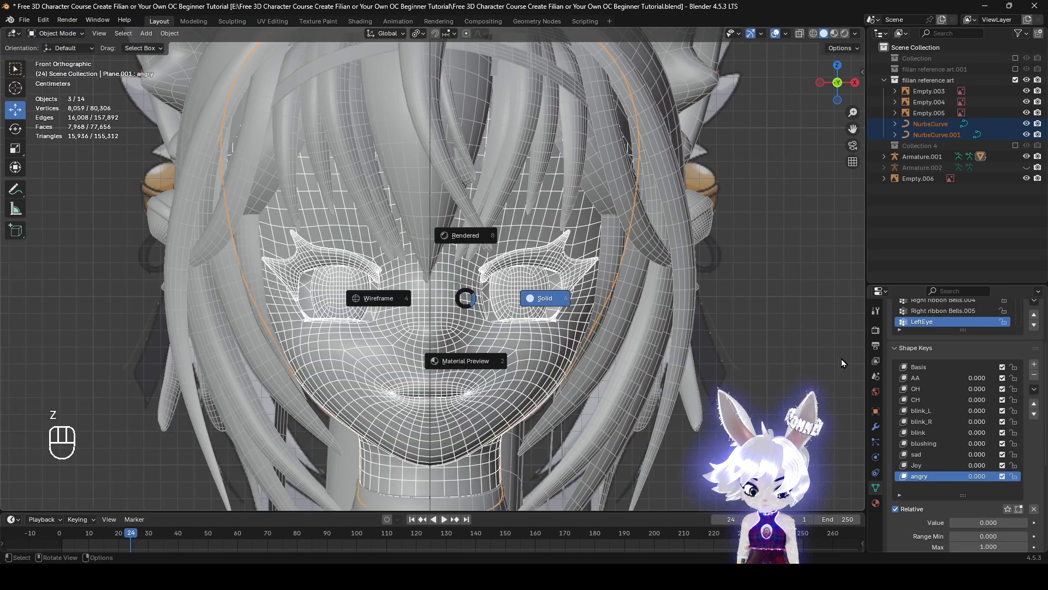
left_click(774, 33)
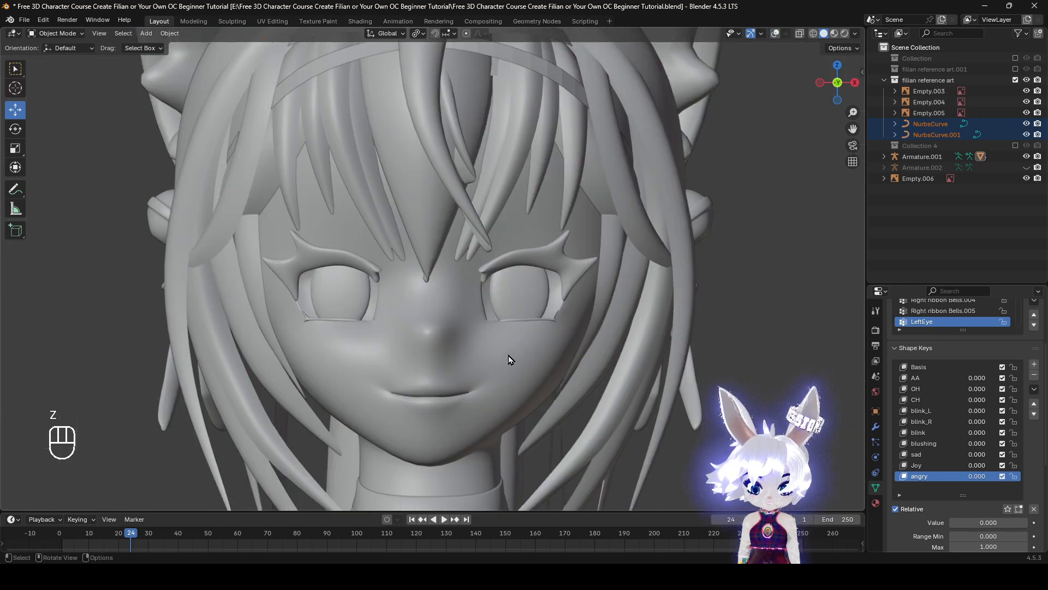
left_click_drag(982, 524, 953, 522)
left_click(934, 411)
scroll(515, 362, "up", 1)
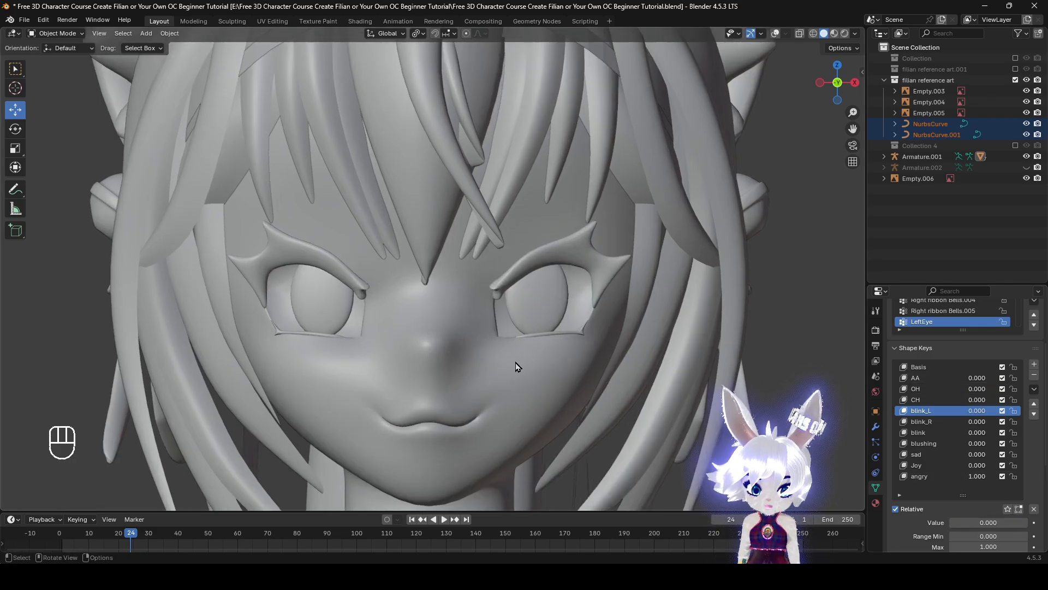
Make the angry shape key active and enter Sculpt Mode on the face, with the key's value at 1
left_click(943, 477)
middle_click_drag(530, 378, 736, 393, "shift")
scroll(385, 310, "up", 3)
left_click(57, 33)
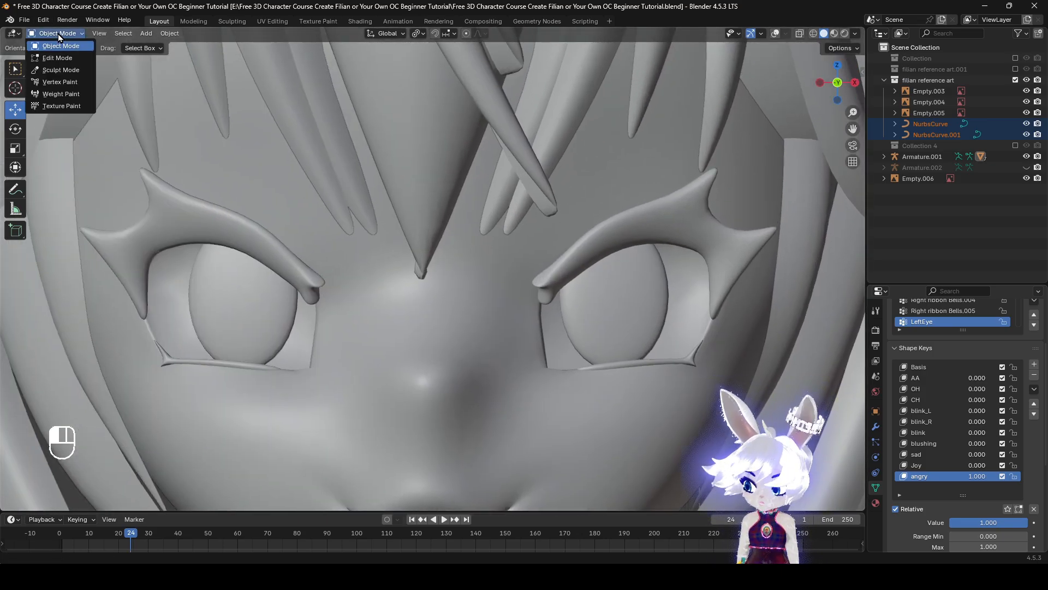
left_click(58, 71)
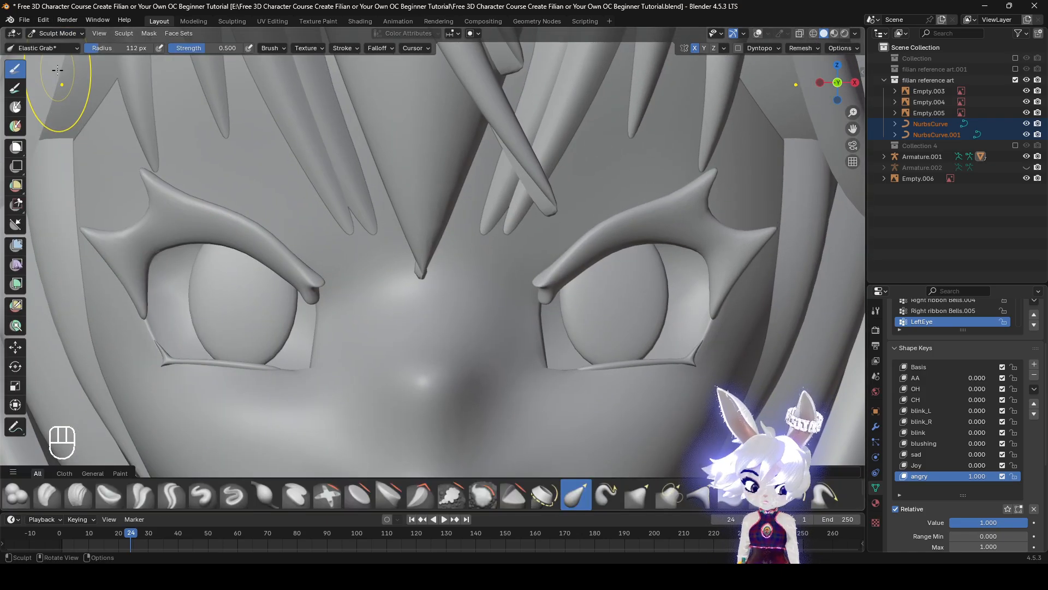
left_click(1034, 509)
left_click_drag(972, 523, 1026, 523)
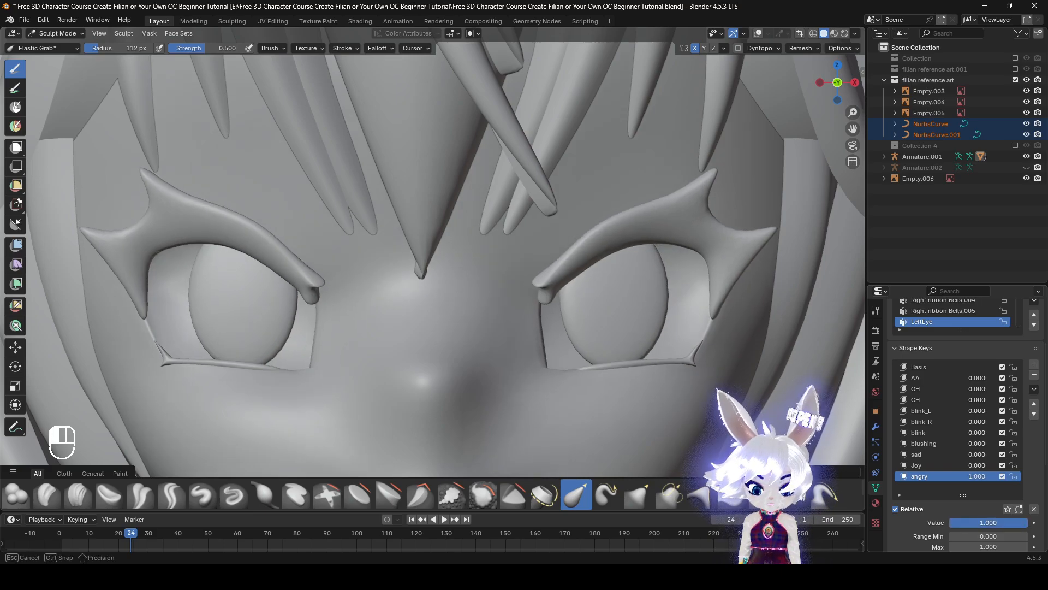
Set the blink_L shape key's value to 1 and make the angry shape key active again
left_click(939, 411)
left_click_drag(969, 522, 1029, 522)
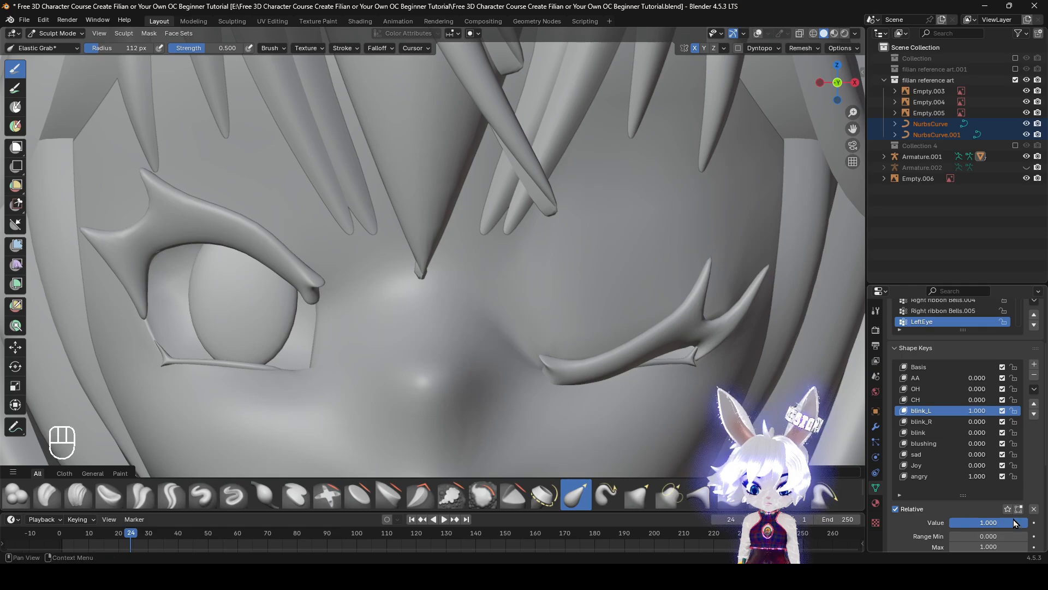
left_click(945, 475)
Set the Elastic Grab brush radius to 128 px and work on the outer corner of the character's closed left eye
mouse_move(632, 386)
middle_mouse_down()
mouse_move(548, 342)
mouse_move(481, 360)
middle_mouse_up()
middle_click_drag(464, 313, 508, 345)
key("f")
left_click(601, 395)
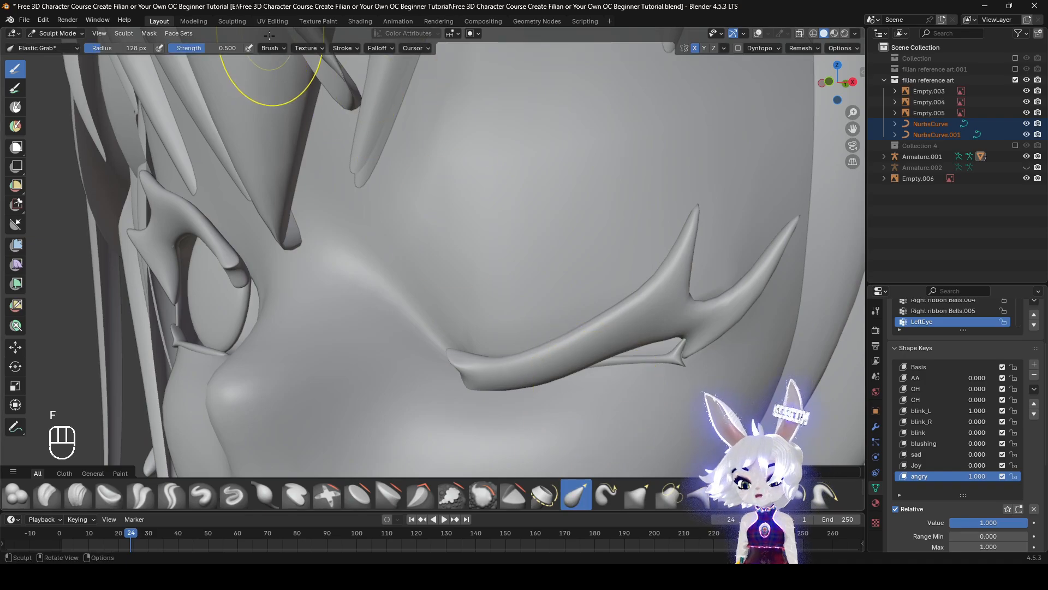
left_click(274, 46)
mouse_move(659, 356)
middle_mouse_down()
mouse_move(603, 356)
mouse_move(563, 312)
middle_mouse_up()
middle_click_drag(562, 313, 581, 318)
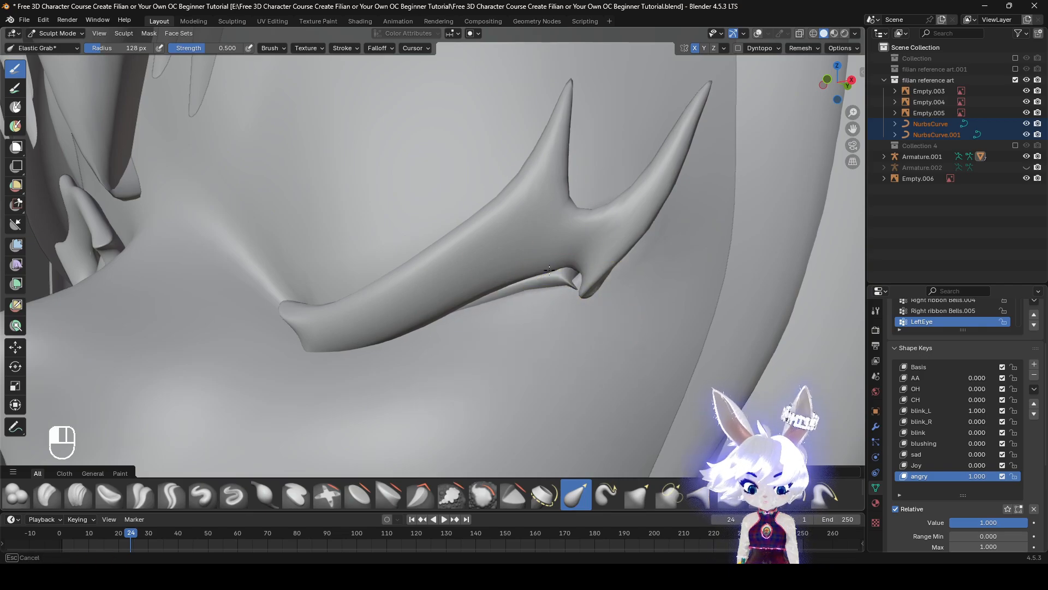
middle_click_drag(559, 317, 541, 298)
scroll(535, 324, "down", 3)
scroll(534, 323, "up", 5)
middle_click_drag(541, 298, 517, 301, "shift")
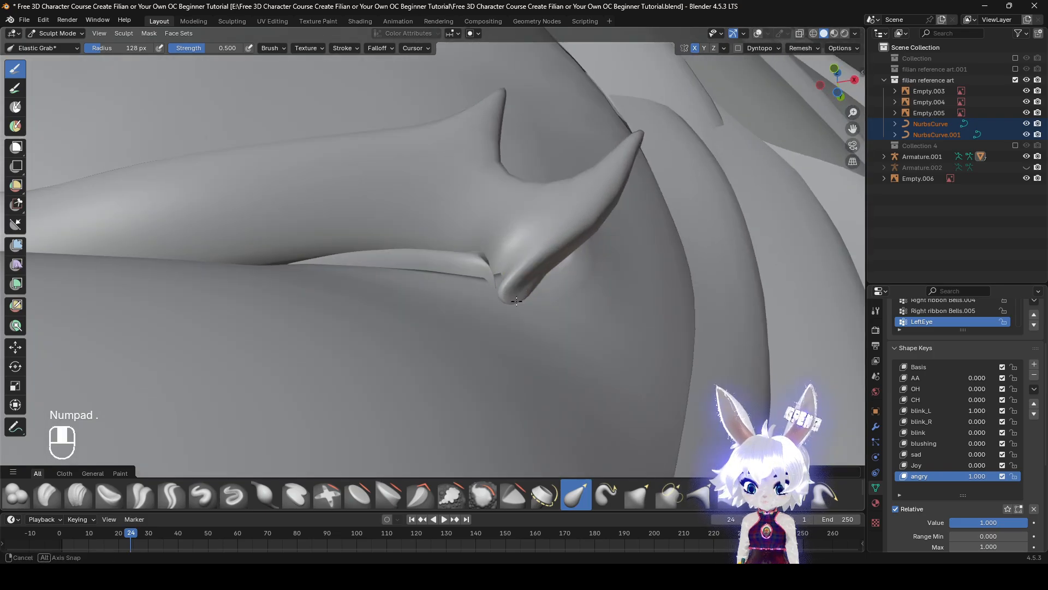
Try to close the gap at the closed eye's outer corner with Elastic Grab, and undo the last two strokes
left_click_drag(480, 292, 480, 320)
mouse_move(481, 313)
middle_mouse_down()
mouse_move(482, 351)
mouse_move(466, 379)
mouse_move(517, 351)
mouse_move(499, 324)
mouse_move(496, 258)
middle_mouse_up()
scroll(517, 351, "down", 3)
scroll(482, 313, "up", 7)
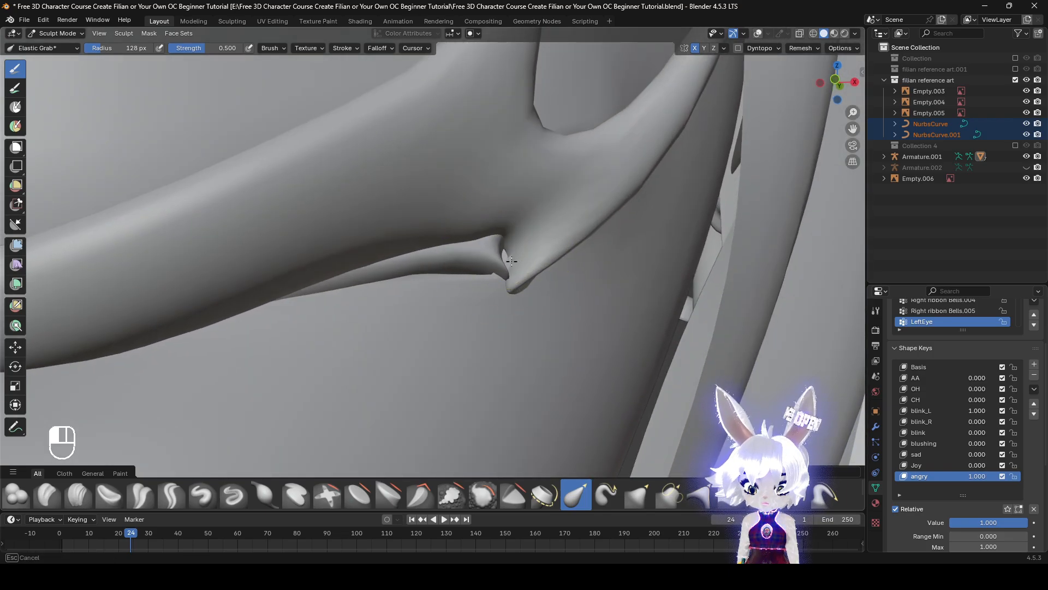
left_click_drag(511, 261, 499, 327)
key("ctrl+z")
key("ctrl+z")
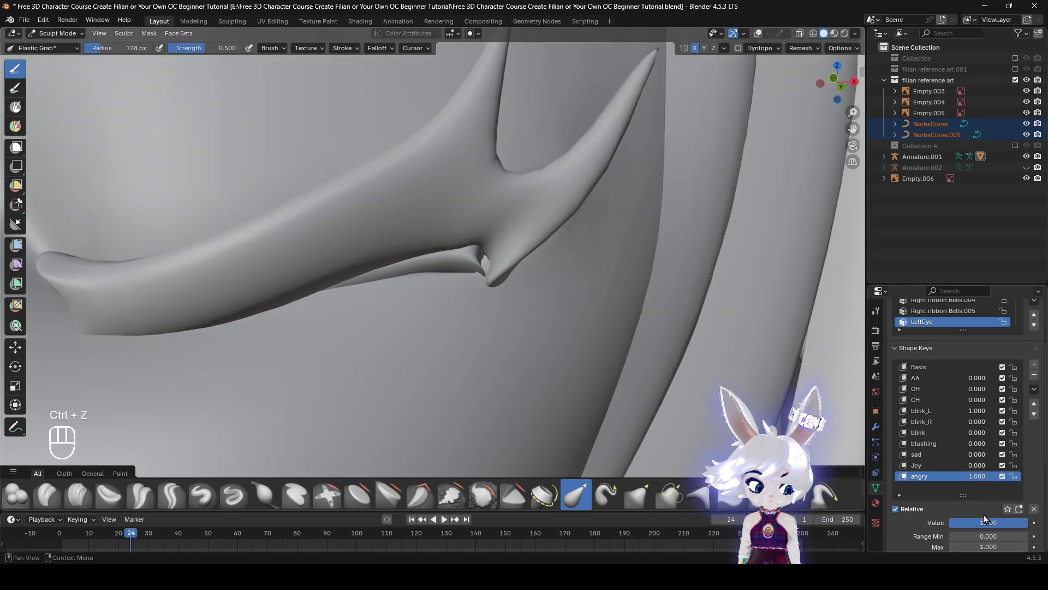
Compare the closed left eye with the angry shape key at 0 and at 1
left_click_drag(1025, 522, 950, 522)
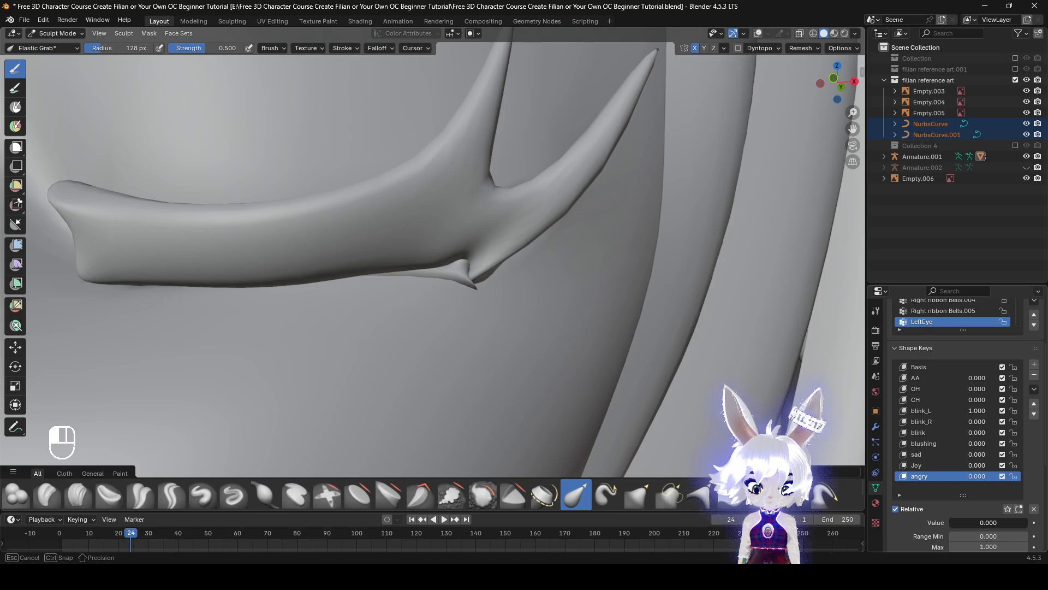
scroll(276, 289, "down", 5)
middle_click_drag(276, 290, 404, 289)
middle_click_drag(404, 289, 633, 333, "shift")
middle_click_drag(633, 333, 612, 355)
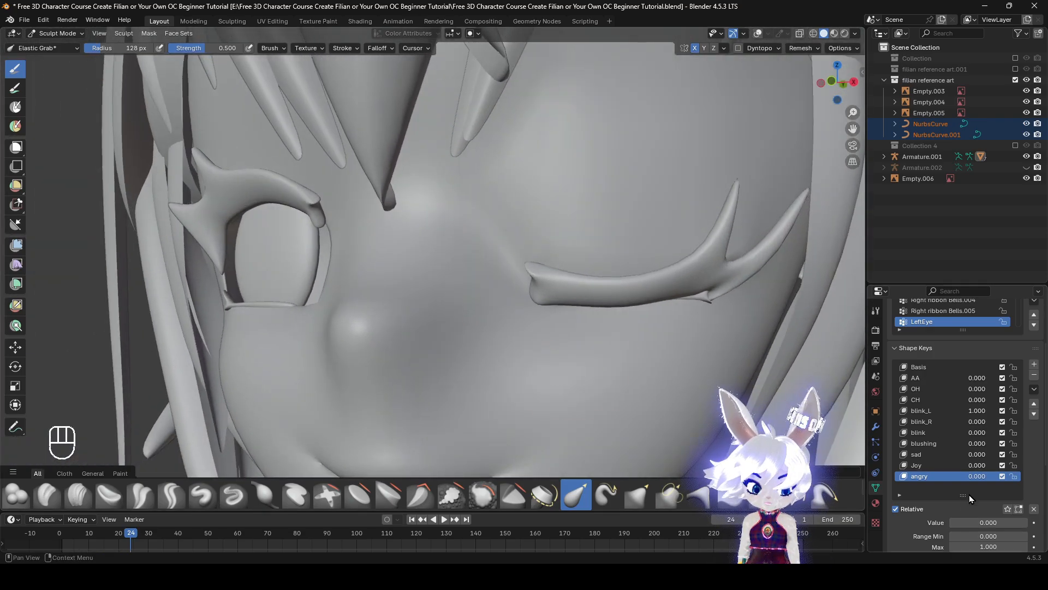
left_click_drag(971, 522, 1046, 522)
middle_click_drag(593, 275, 631, 268)
scroll(967, 437, "down", 3)
scroll(701, 382, "up", 3)
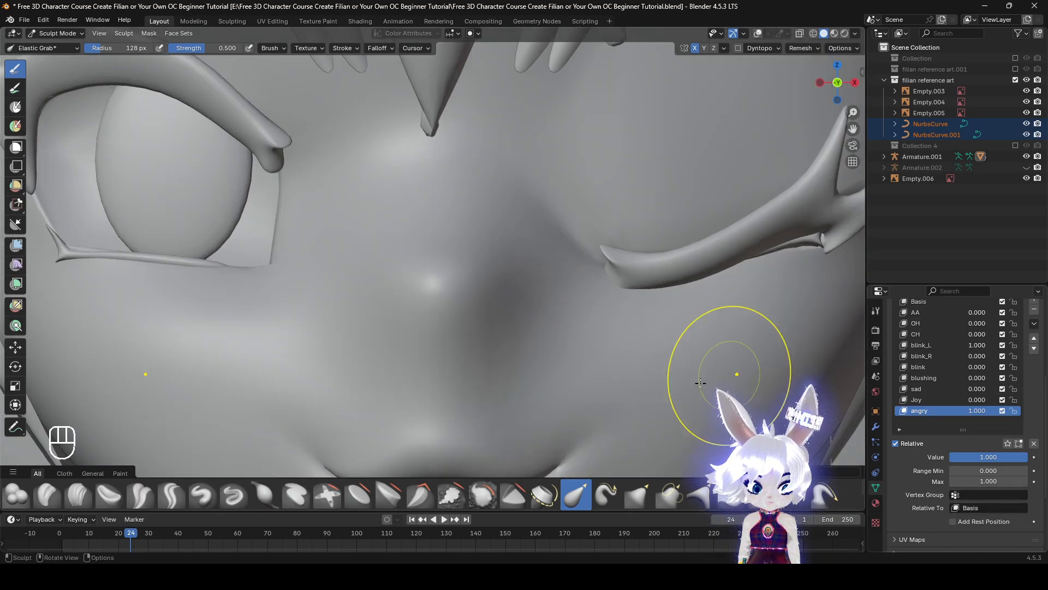
scroll(700, 382, "down", 4)
Clear all shape key values and return to Object Mode with the overlays shown
left_click(941, 312)
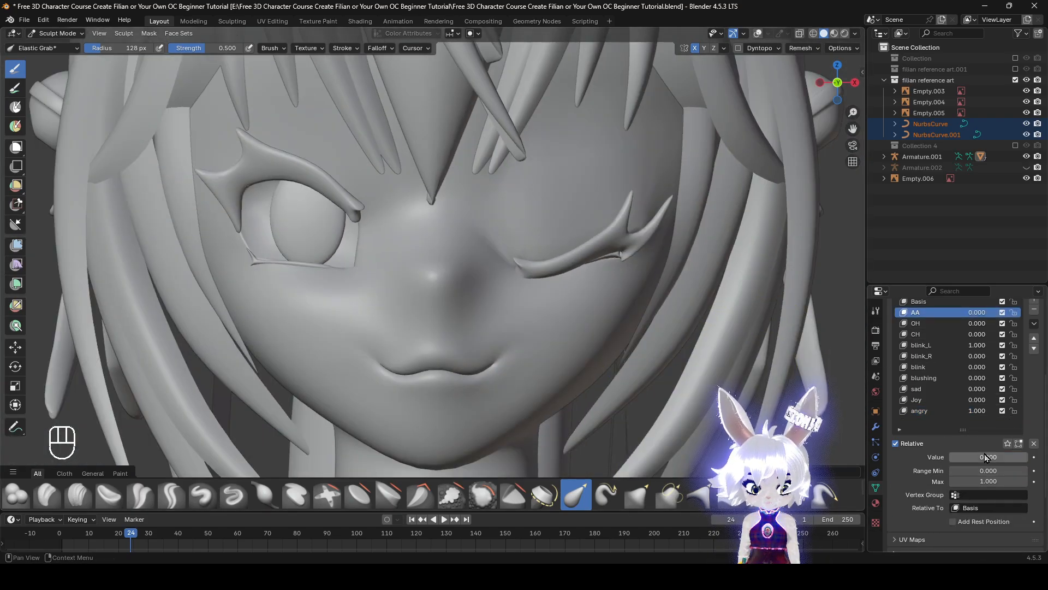
mouse_move(984, 457)
left_mouse_down()
mouse_move(1021, 457)
mouse_move(983, 457)
left_mouse_up()
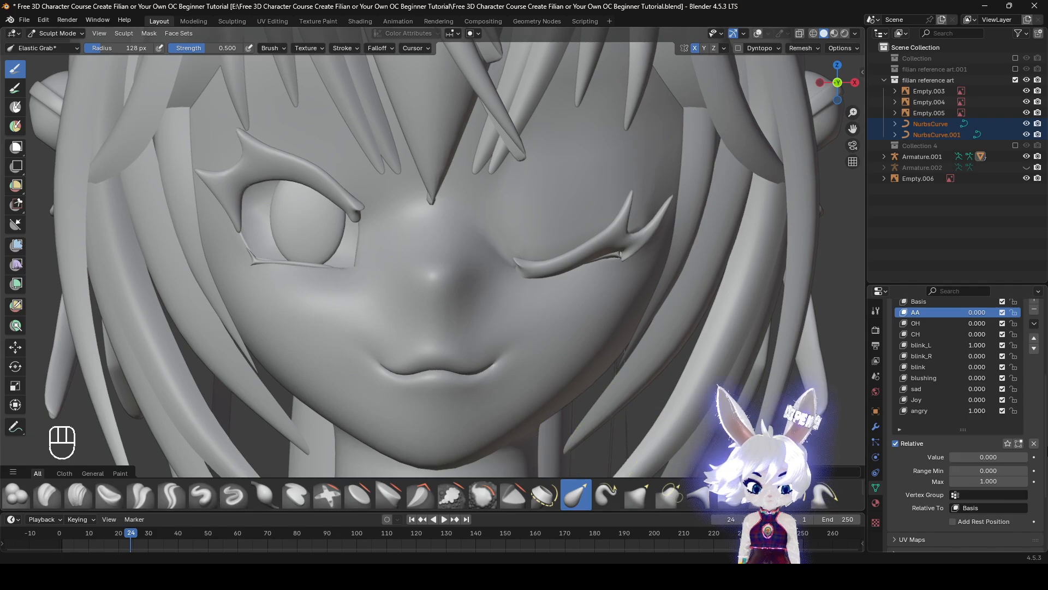
left_click(1034, 443)
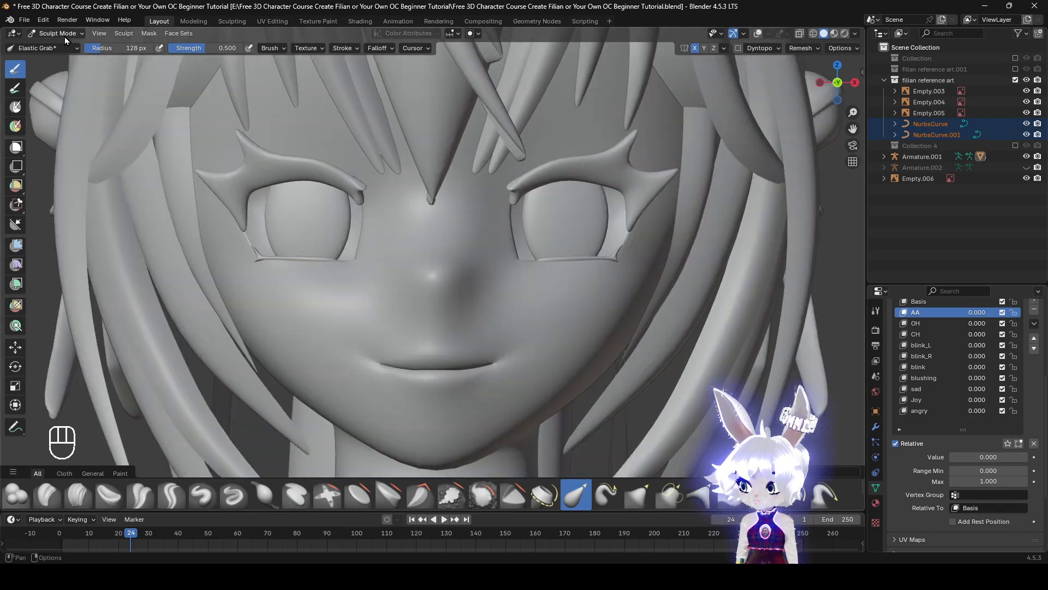
left_click(64, 37)
left_click(73, 71)
left_click(45, 34)
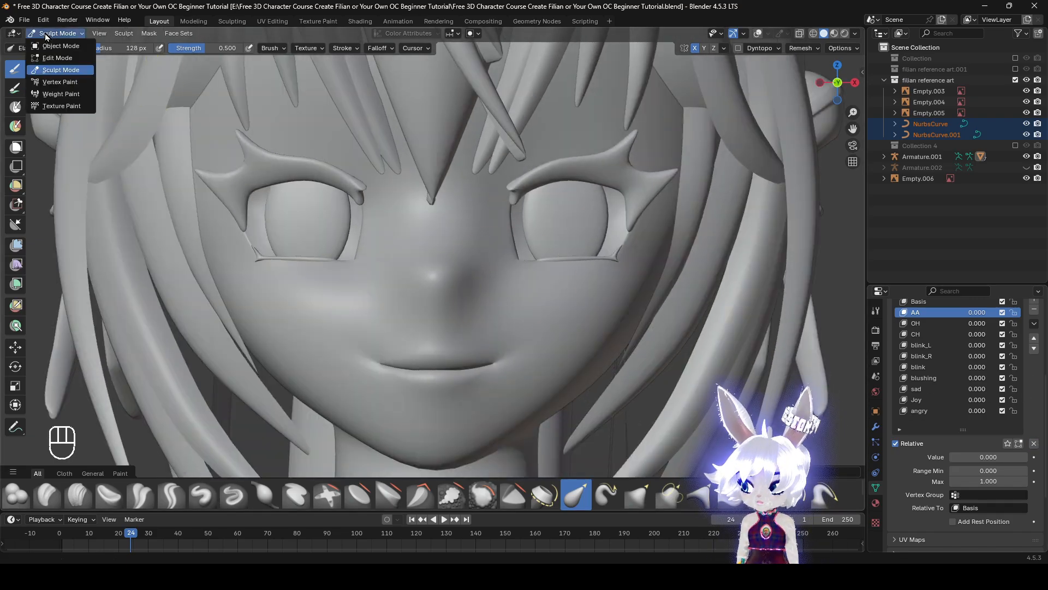
left_click(61, 49)
scroll(542, 314, "down", 5)
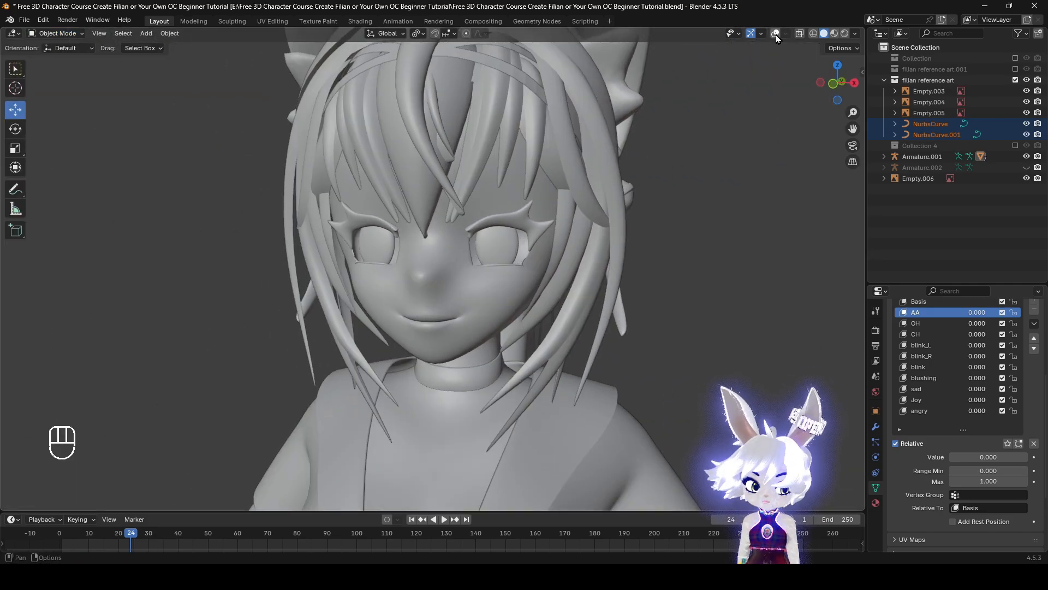
left_click(776, 34)
scroll(677, 277, "down", 2)
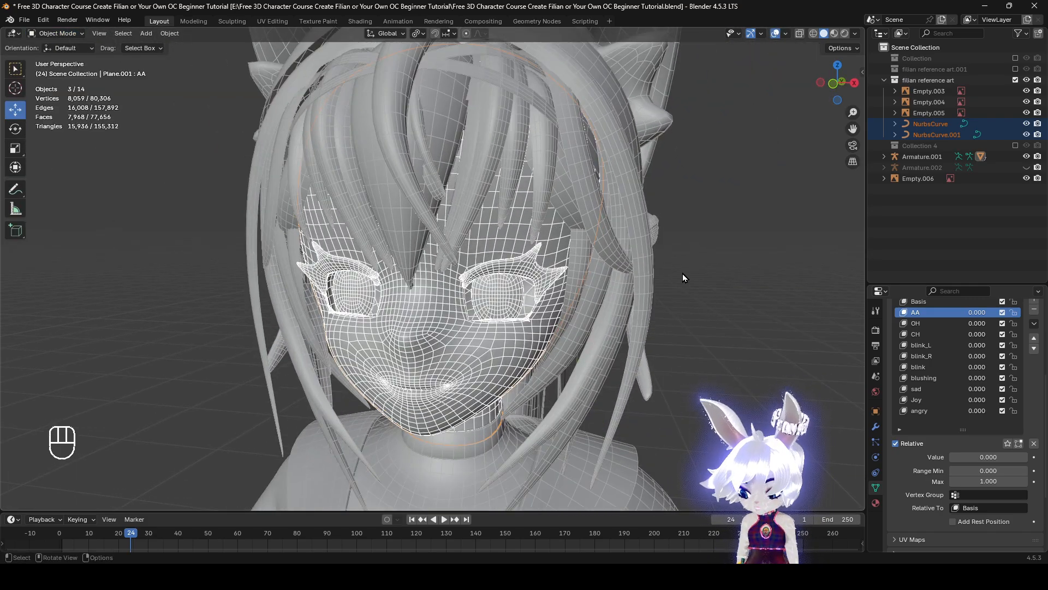
Look through the angry, blushing and blink shape keys and check the blink key's value slider
left_click(929, 411)
left_click(938, 378)
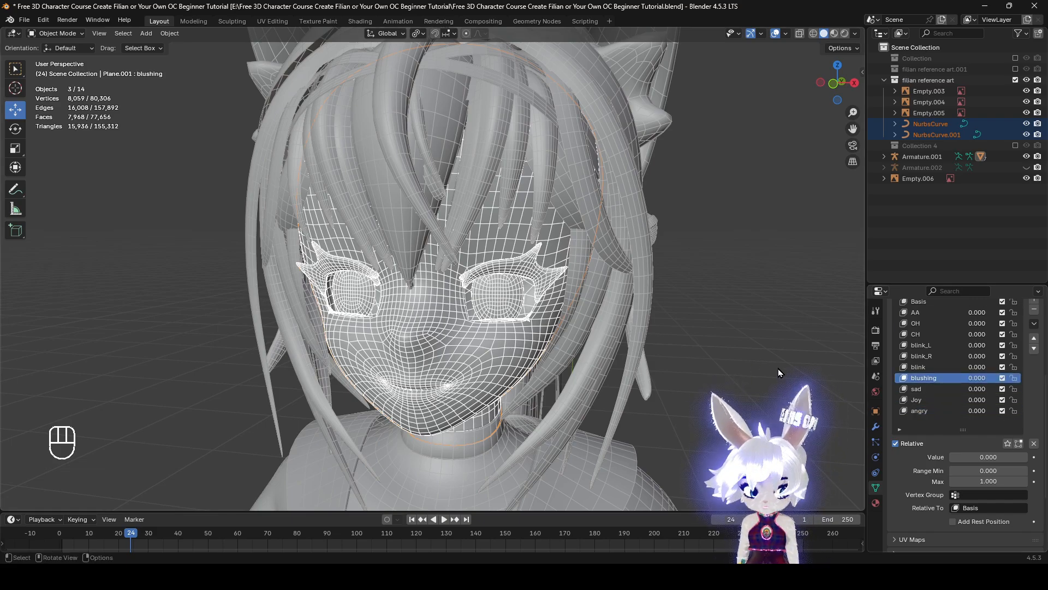
scroll(964, 405, "up", 1)
left_click(945, 387)
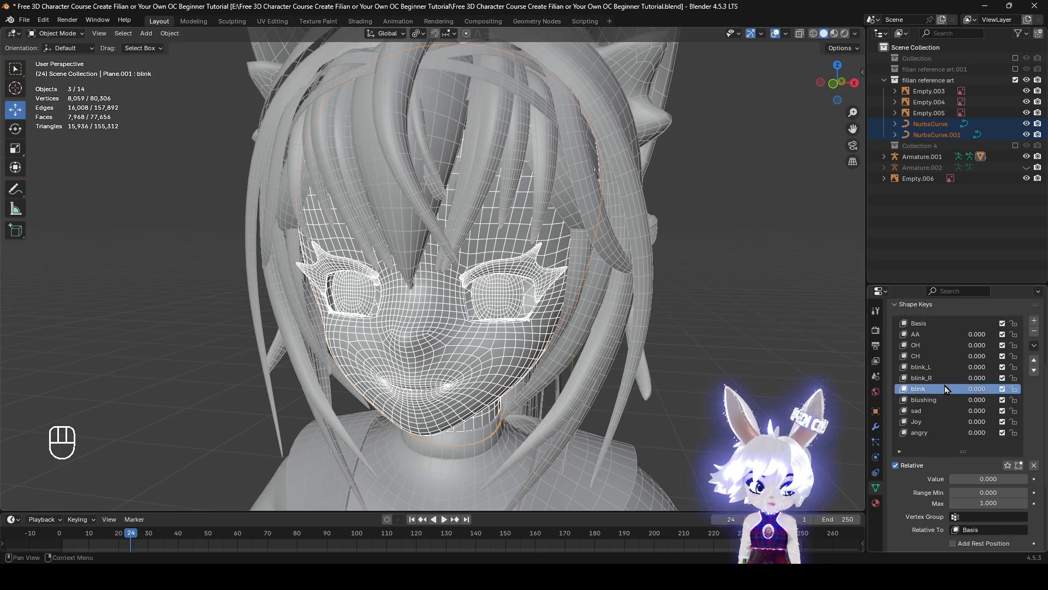
left_click_drag(991, 480, 951, 480)
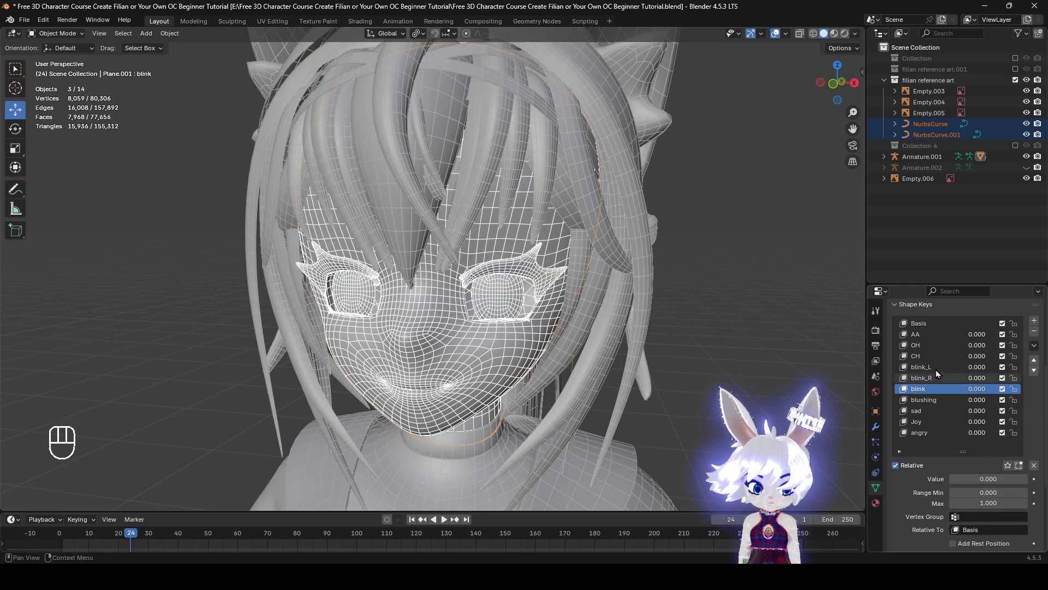
Open the AA shape key in Edit Mode with the overlays hidden and view its mouth shape from the front
left_click(933, 335)
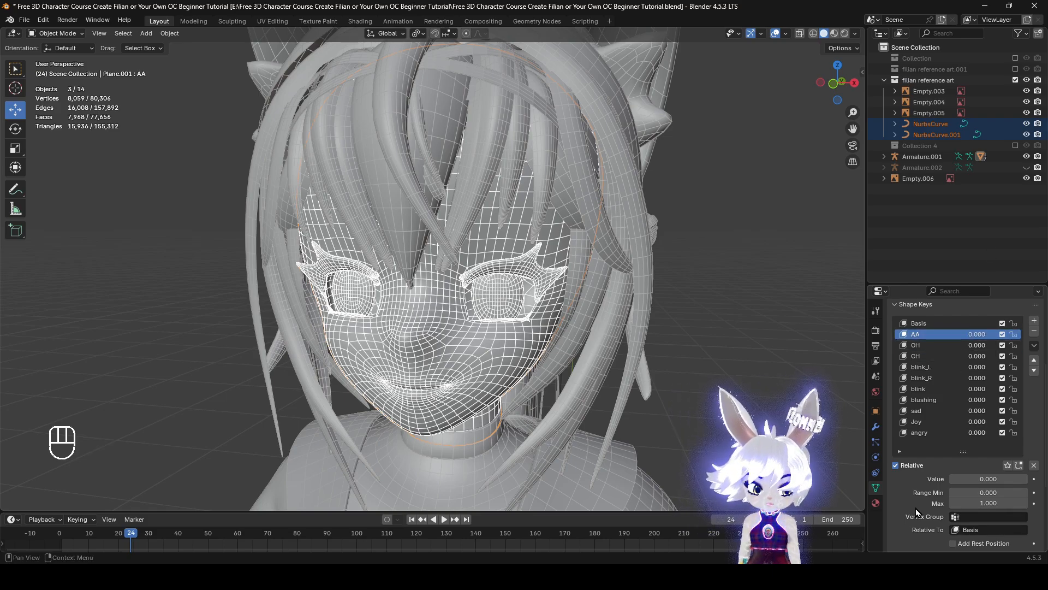
scroll(542, 330, "down", 2)
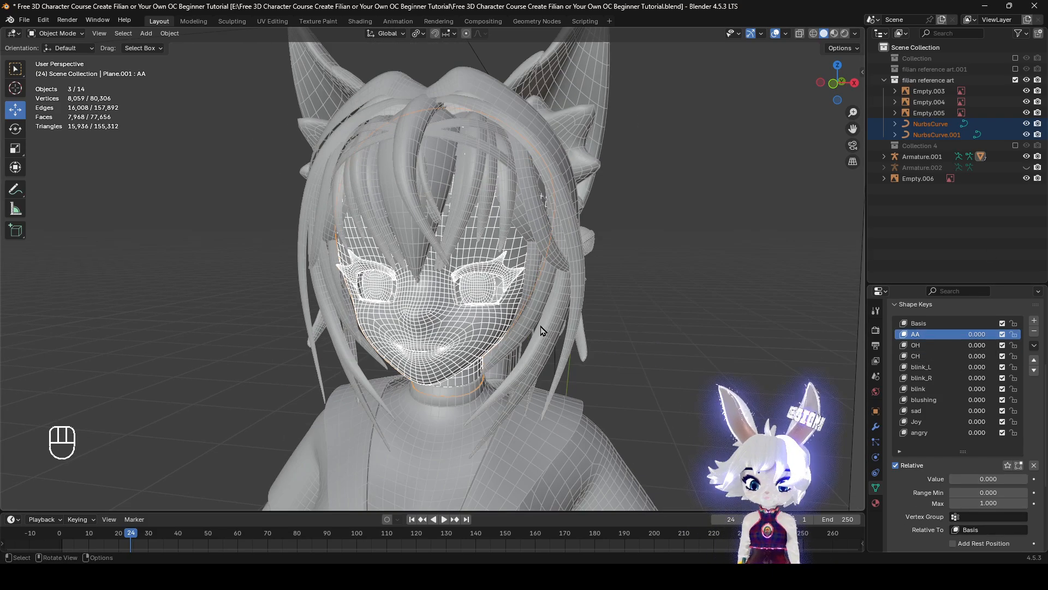
middle_click_drag(542, 331, 110, 6)
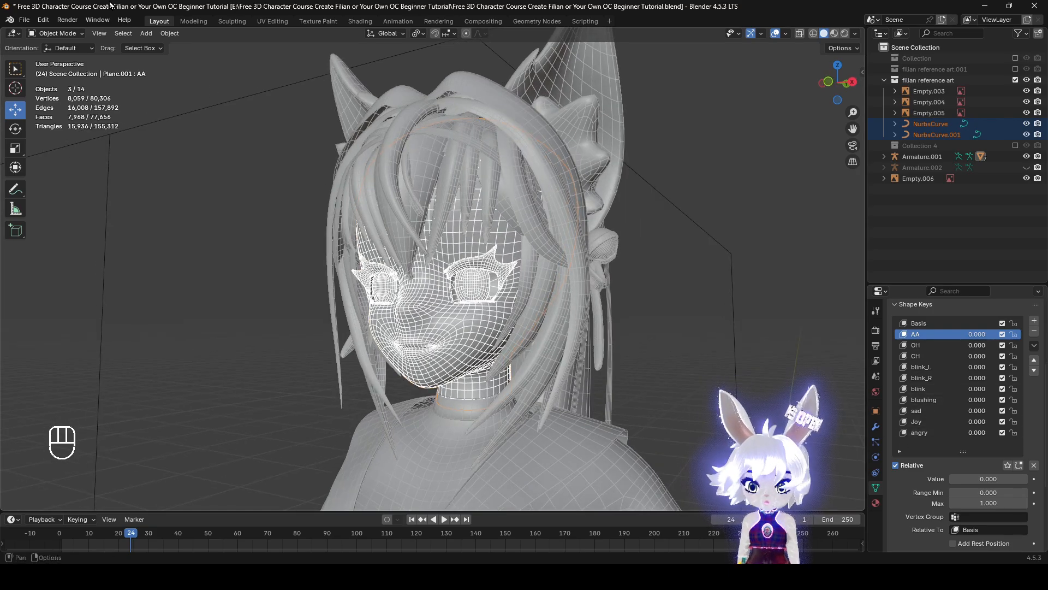
key("Tab")
scroll(443, 284, "up", 2)
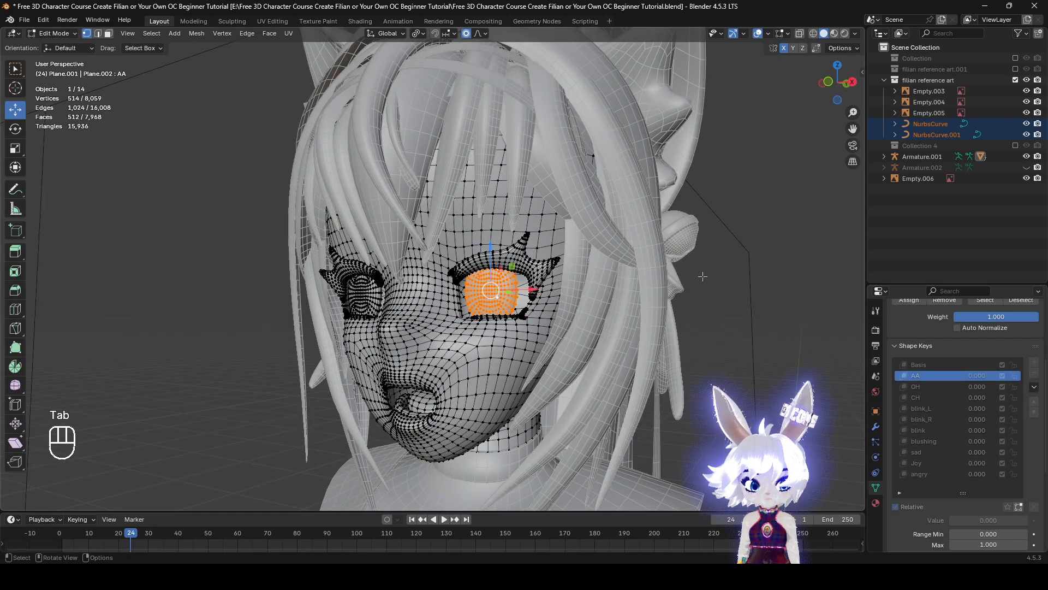
left_click(774, 278)
left_click(759, 33)
middle_click_drag(677, 202, 662, 224, "alt")
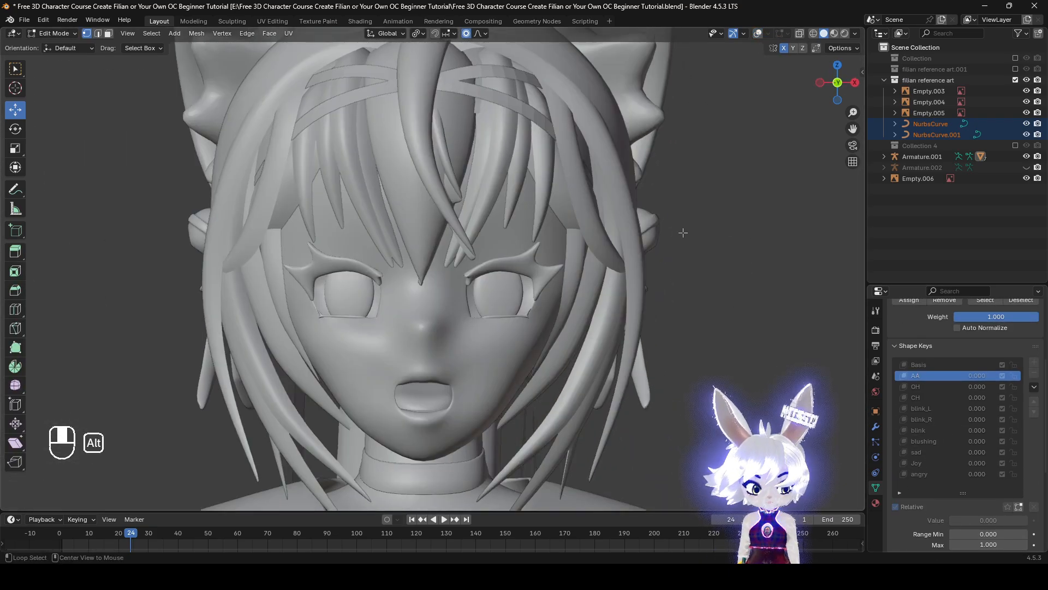
key("Escape")
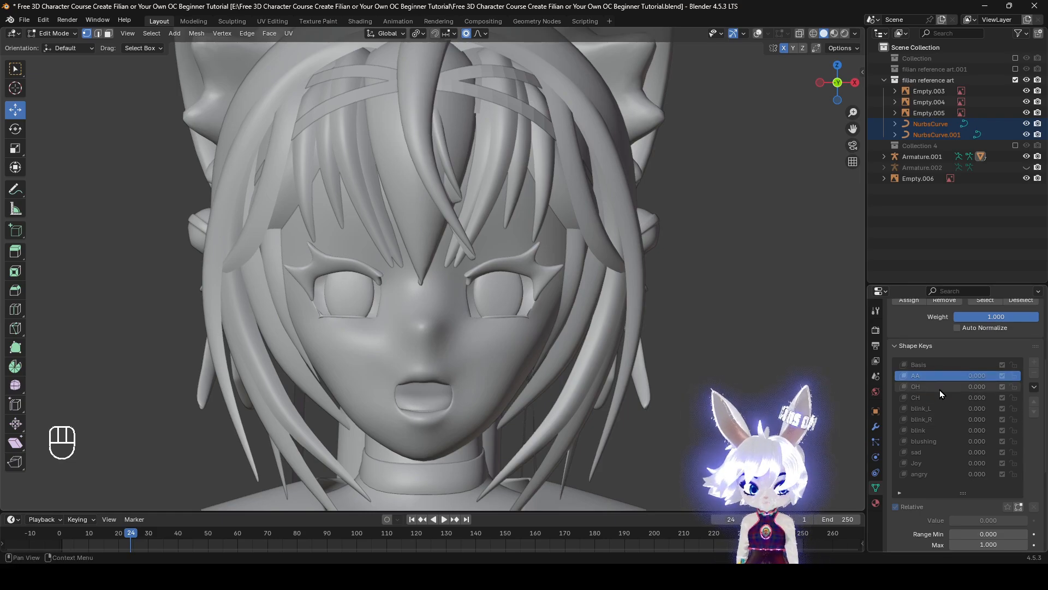
Step through the head's shape keys from OH down to angry to review each expression
key("Down")
key("Down")
key("Down")
key("Down")
key("Down")
key("Down")
key("Down")
key("Down")
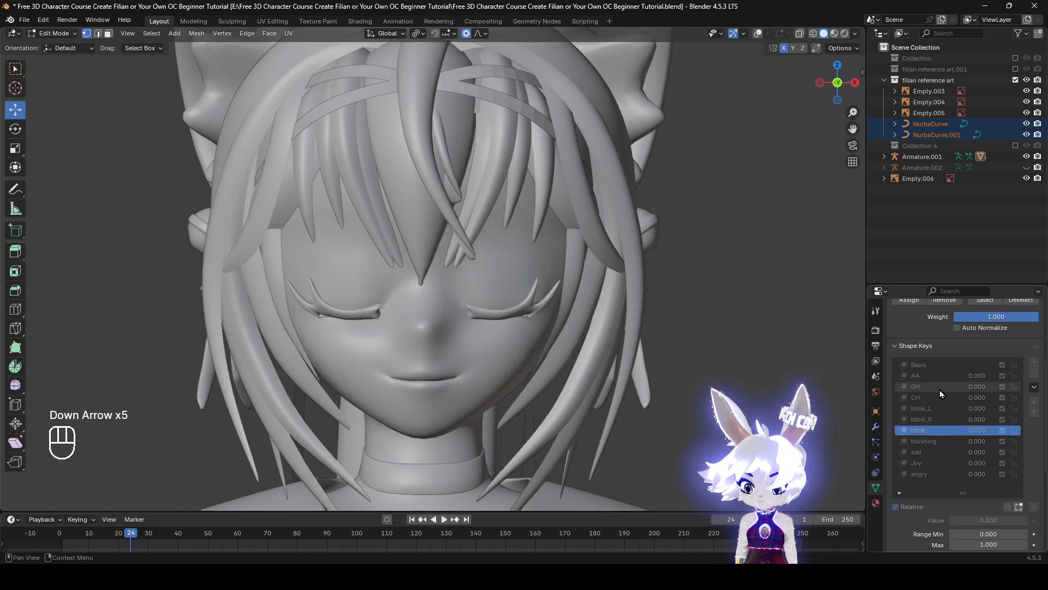
key("Down")
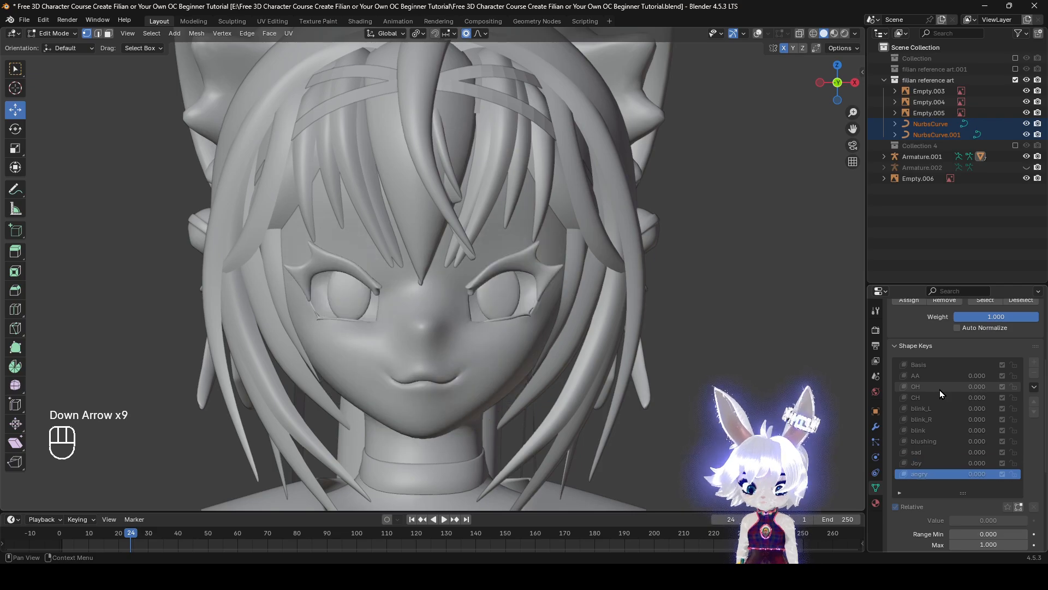
Turn the viewport overlays back on and return the head mesh to Object Mode
middle_click_drag(810, 375, 784, 377)
left_click(757, 34)
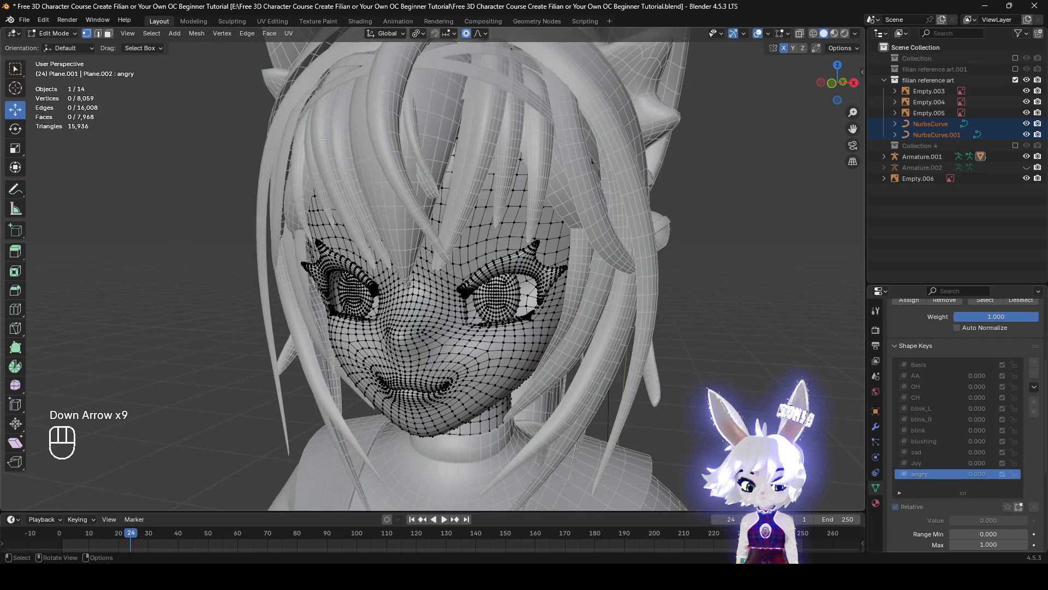
left_click(54, 33)
left_click(57, 46)
scroll(706, 337, "down", 3)
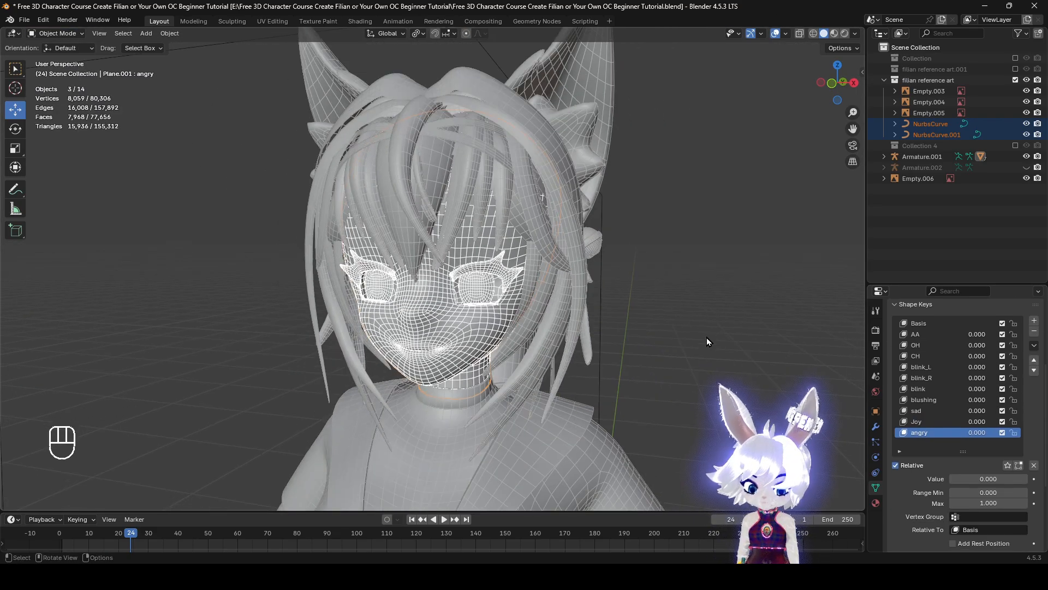
Display the bones in the viewport and select the character's armature, Armature.001
key("q")
left_click(708, 333)
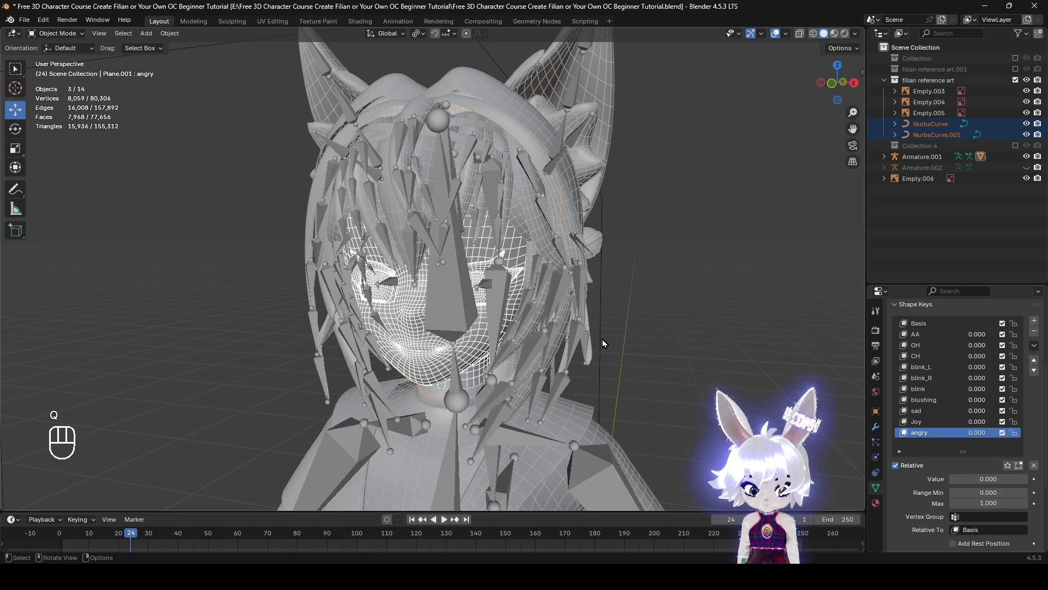
left_click(454, 292)
Exclude the filian reference art collection from the view layer
scroll(597, 350, "down", 3)
scroll(594, 369, "down", 4)
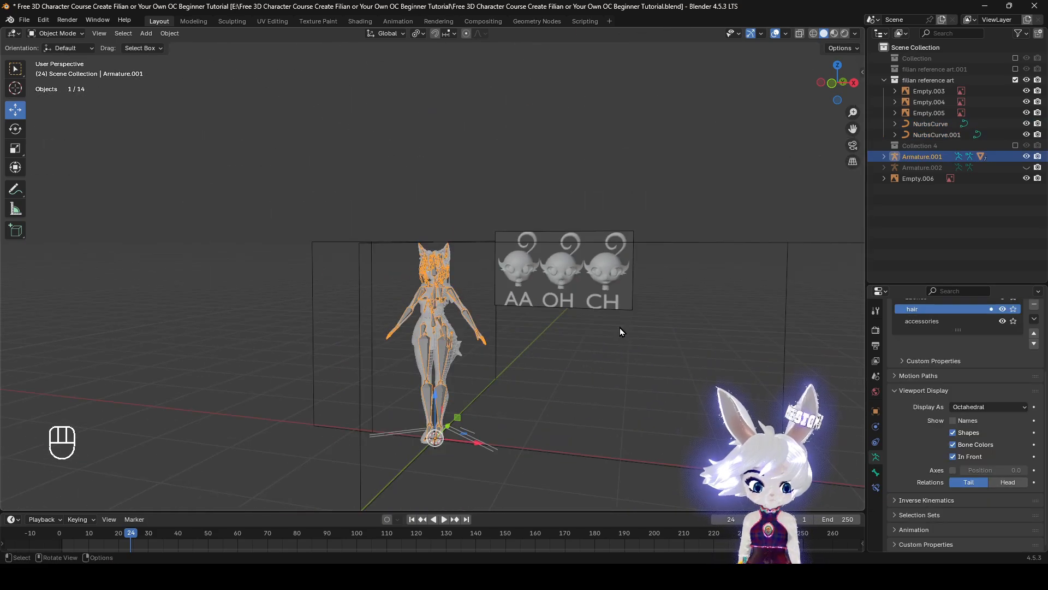
left_click(1016, 79)
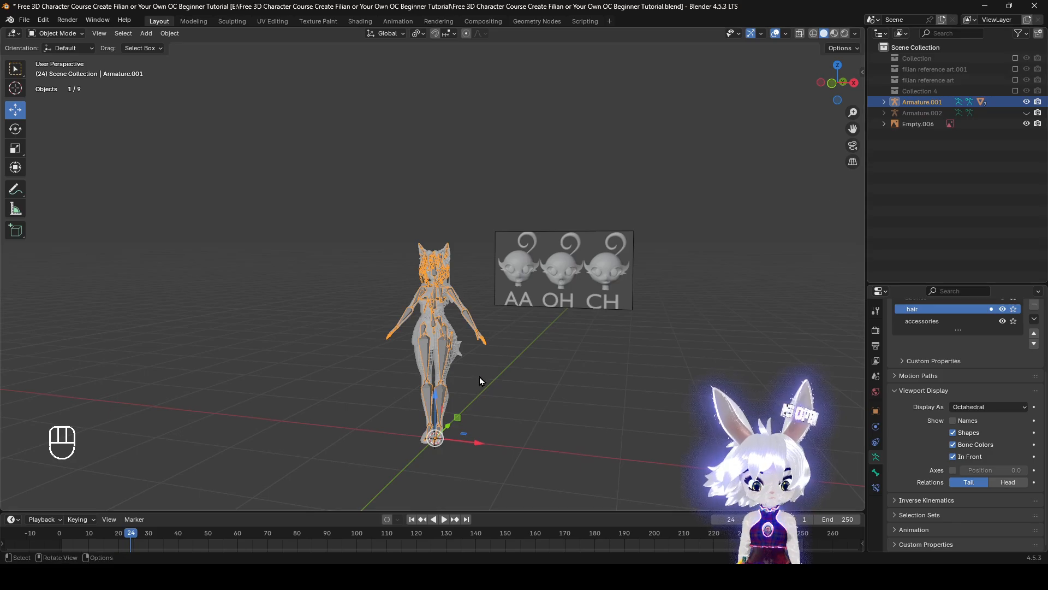
Move the AA, OH and CH mouth reference image, Empty.006, into Collection 4 from the front view
key("KP_1")
left_click(635, 308)
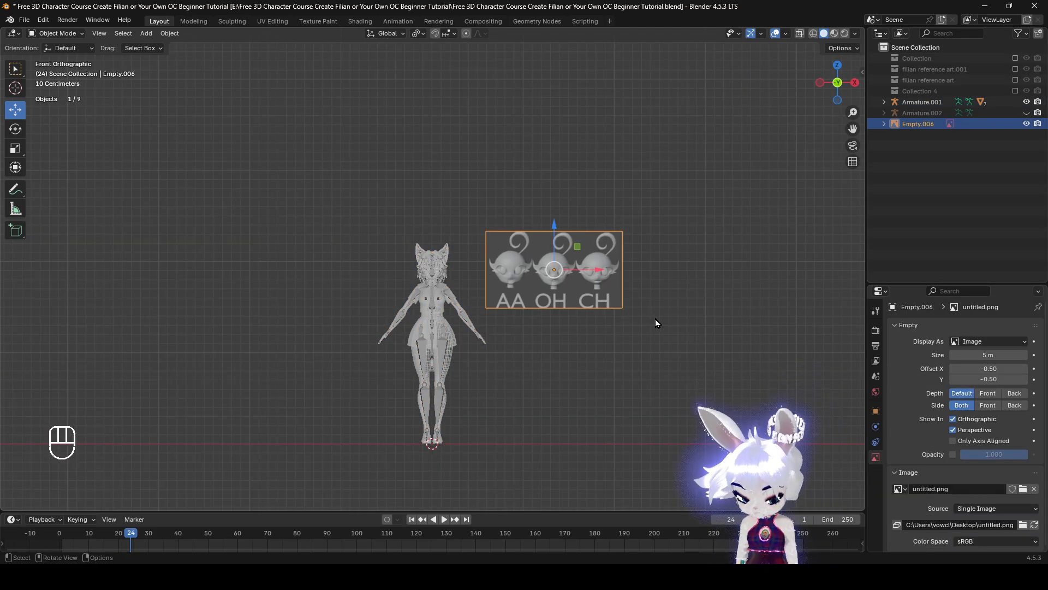
key("m")
left_click(655, 320)
Select the character's armature, Armature.001, and frame it in the front view
scroll(565, 291, "up", 8)
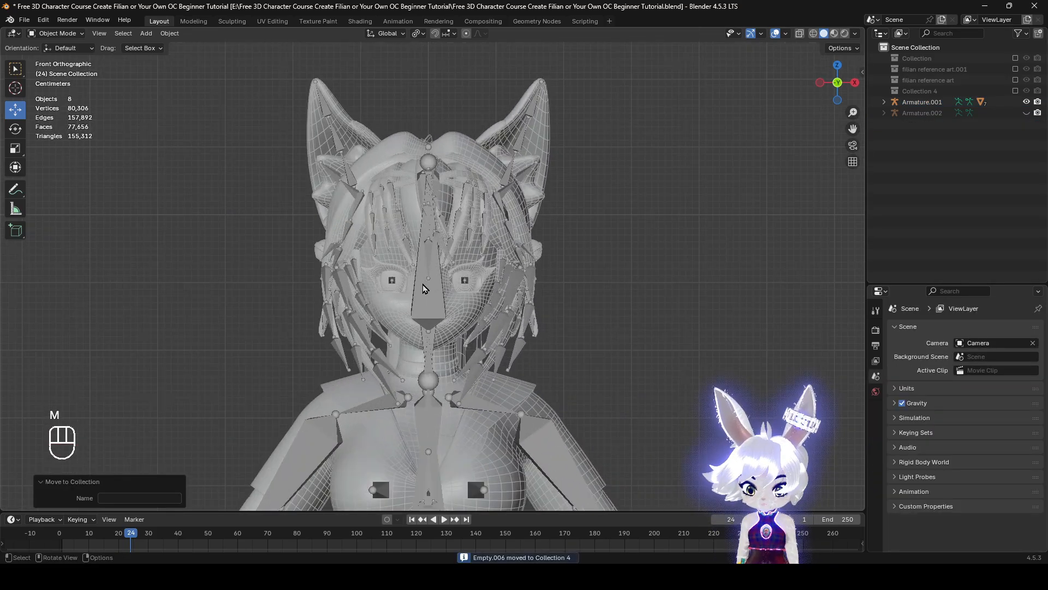
left_click(502, 286)
key("KP_Decimal")
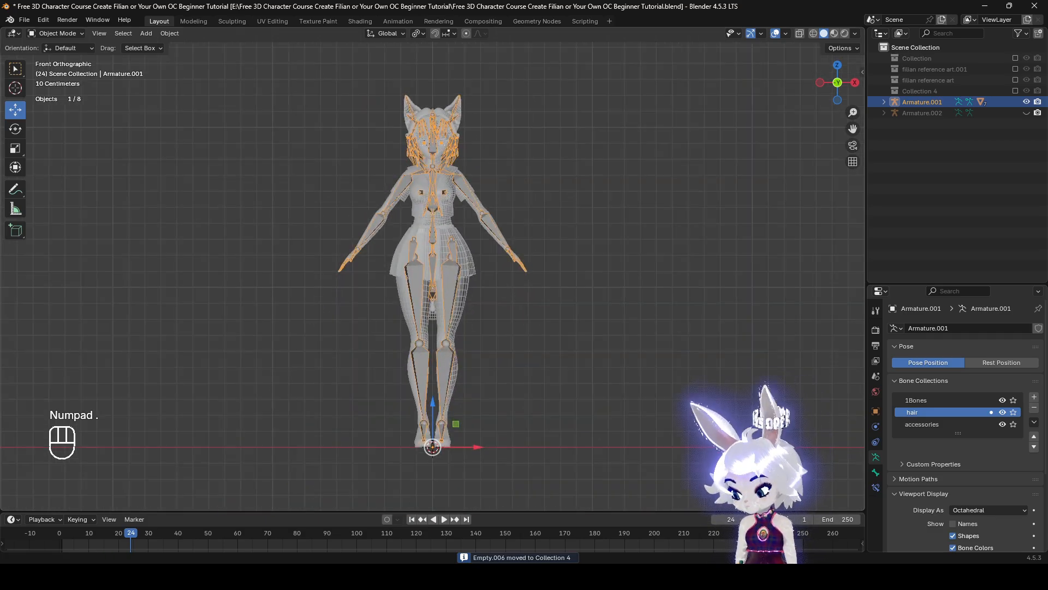